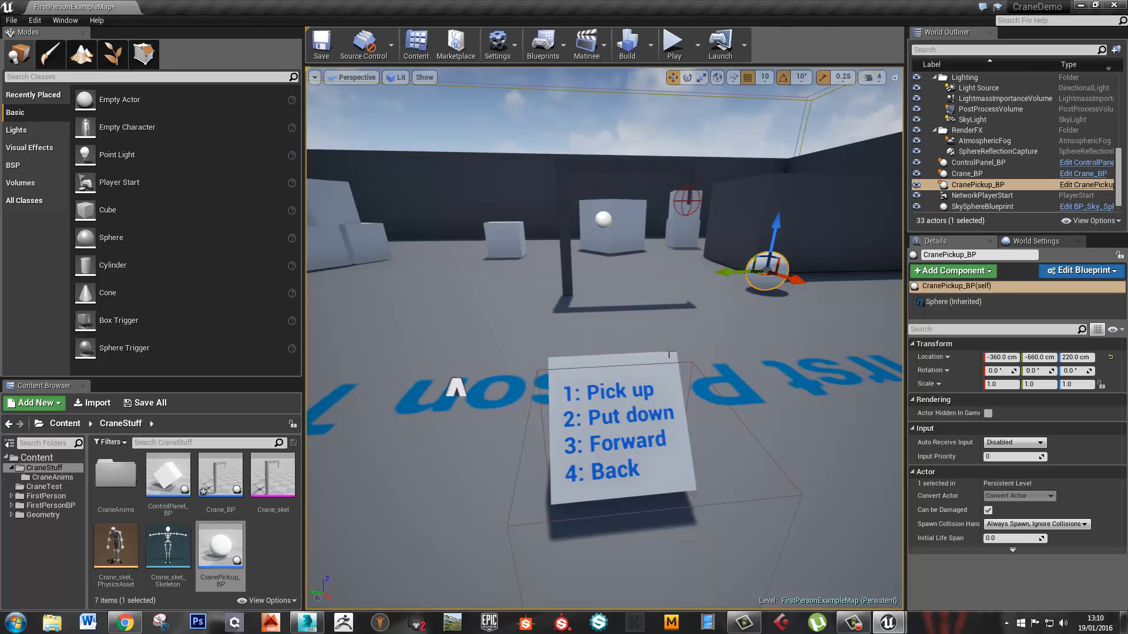
# Play the crane demo level and walk around the control panel listing the pick up, put down, forward and back commands
pyautogui.moveTo(642, 365); pyautogui.dragTo(642, 339, button='right')
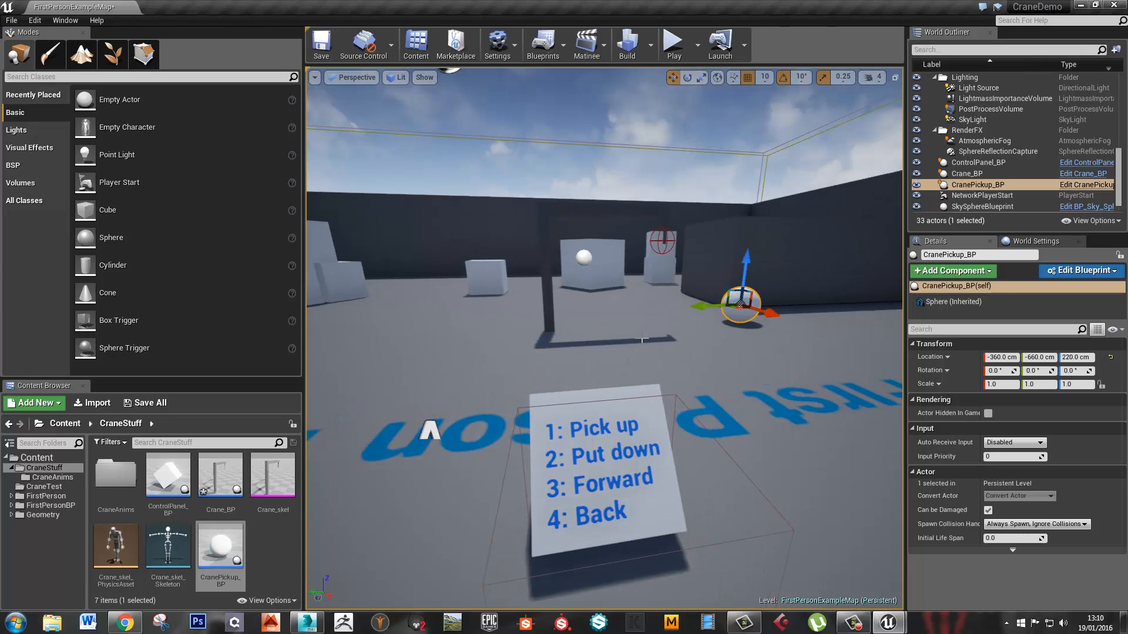
pyautogui.click(671, 61)
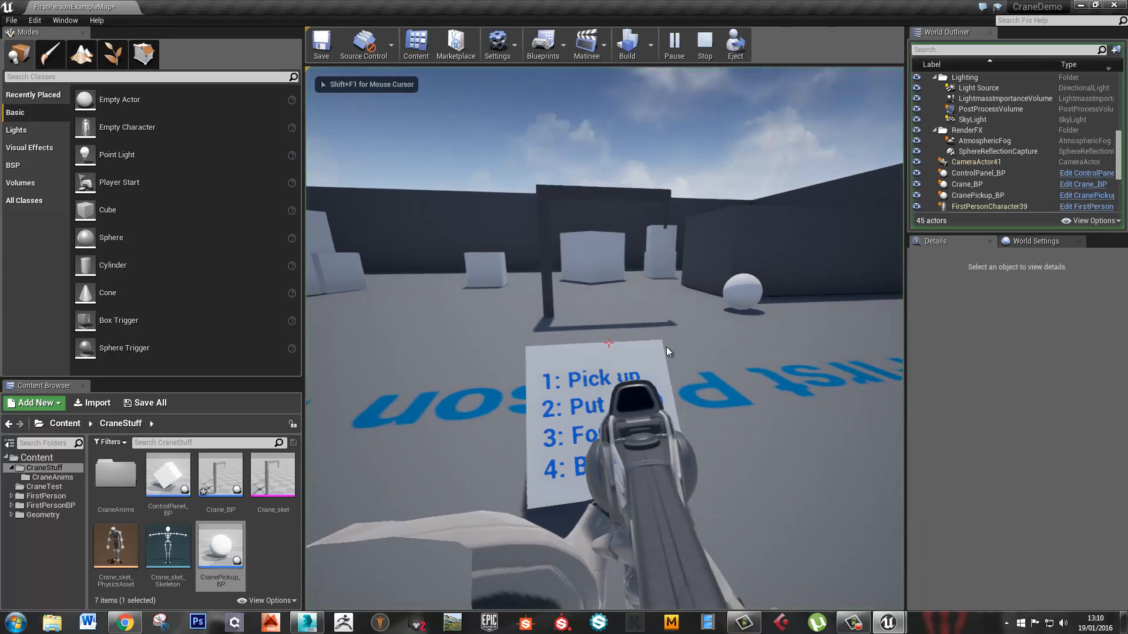
pyautogui.press('a')
pyautogui.press('d')
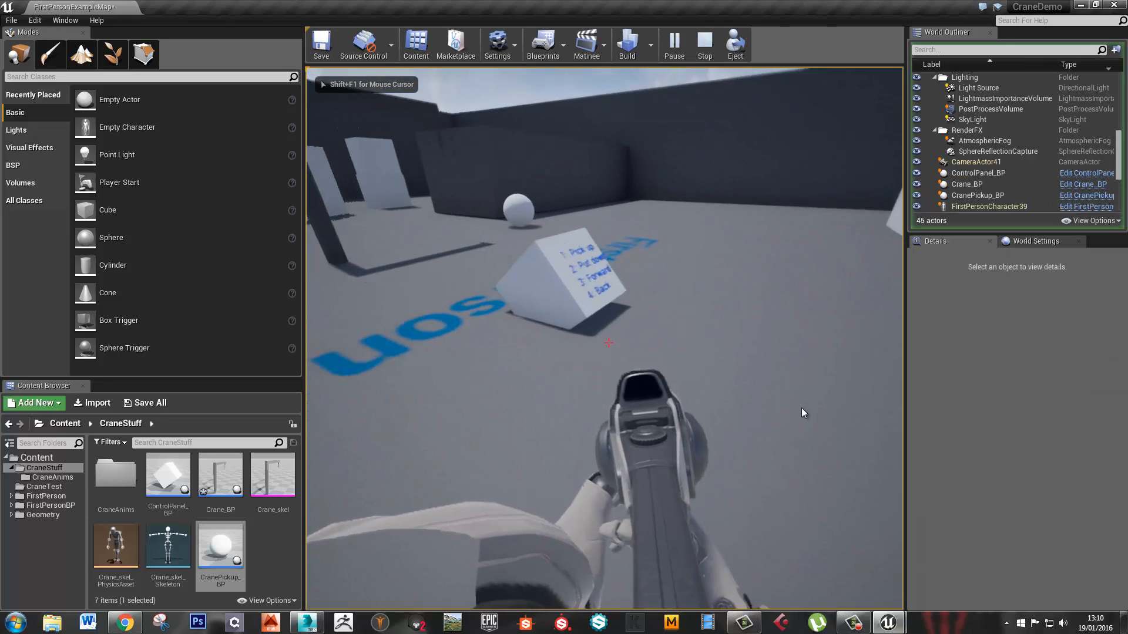
pyautogui.press('w')
pyautogui.press('d')
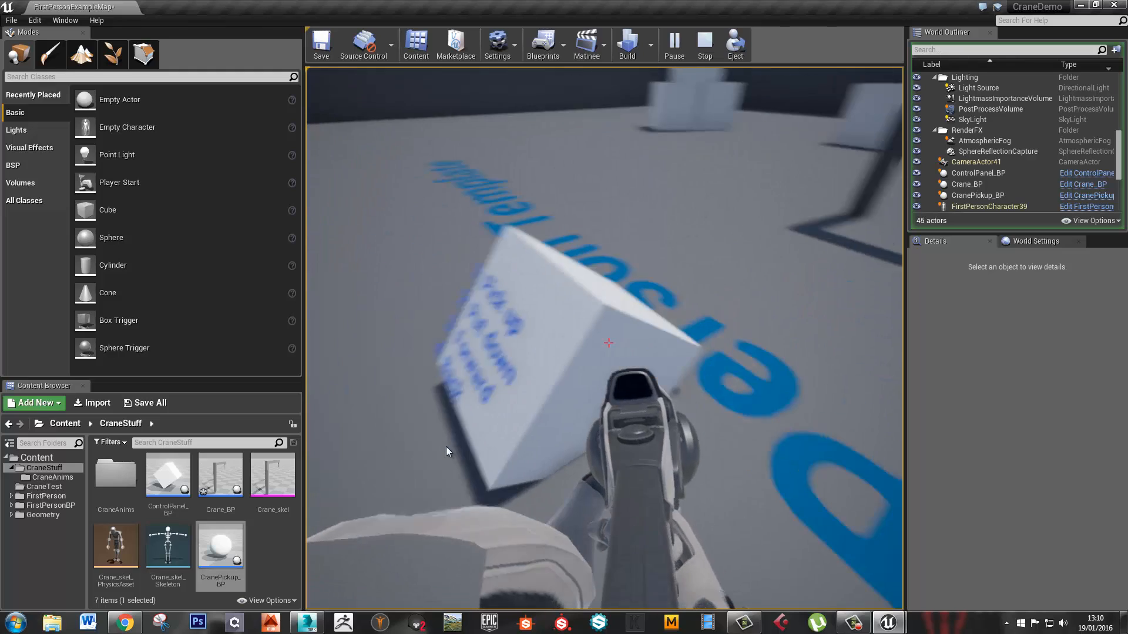
pyautogui.press('s')
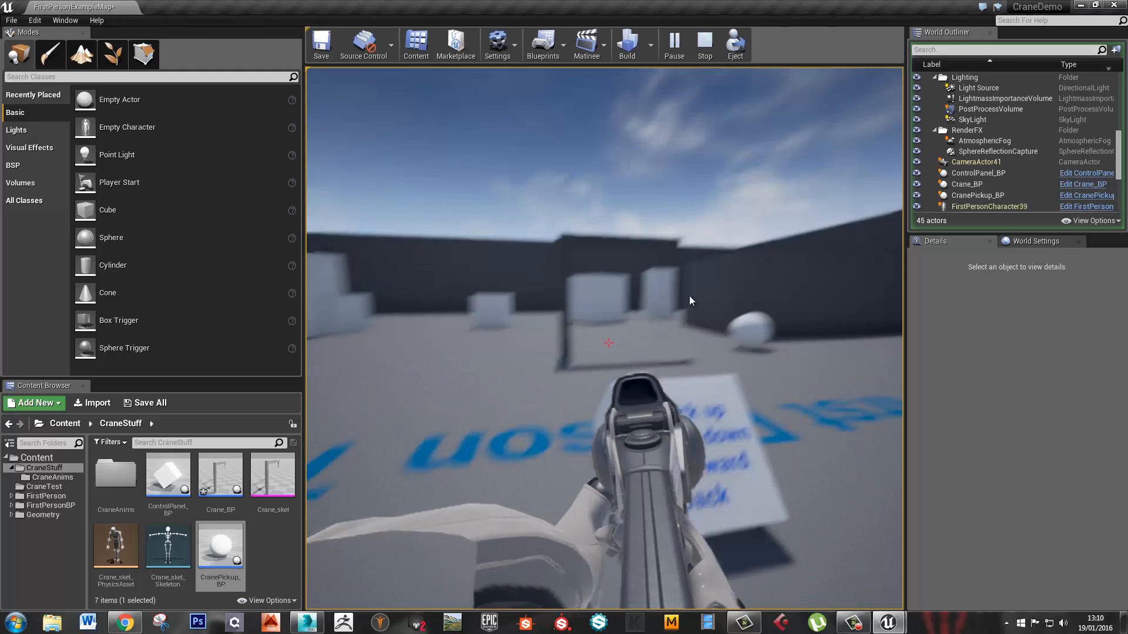
pyautogui.press('w')
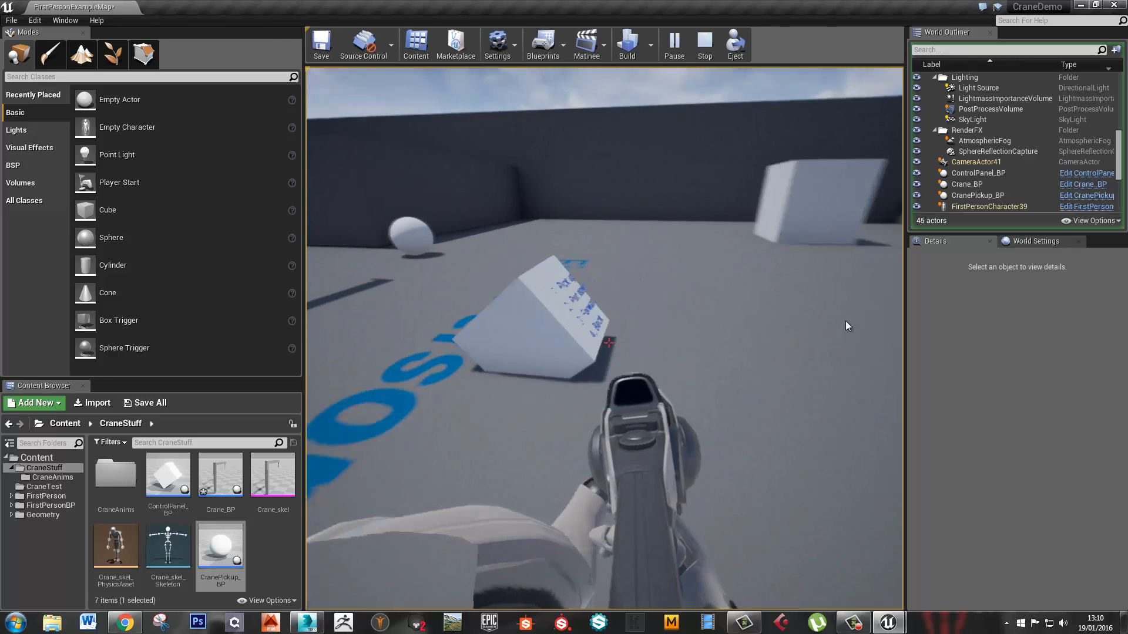
pyautogui.press('w')
pyautogui.press('s')
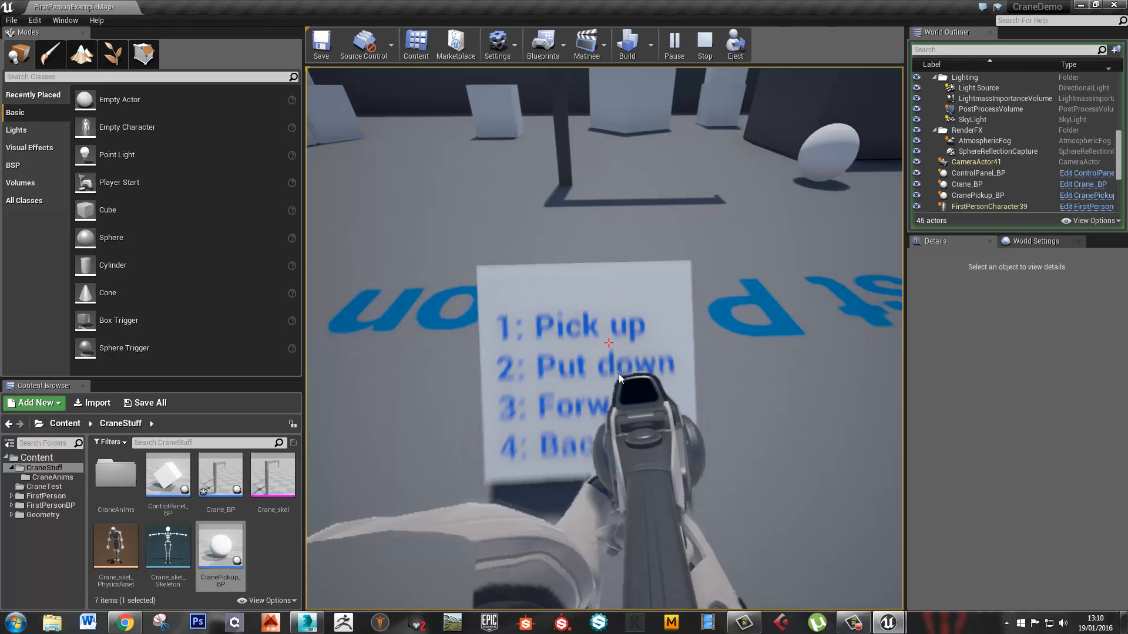
pyautogui.press('w')
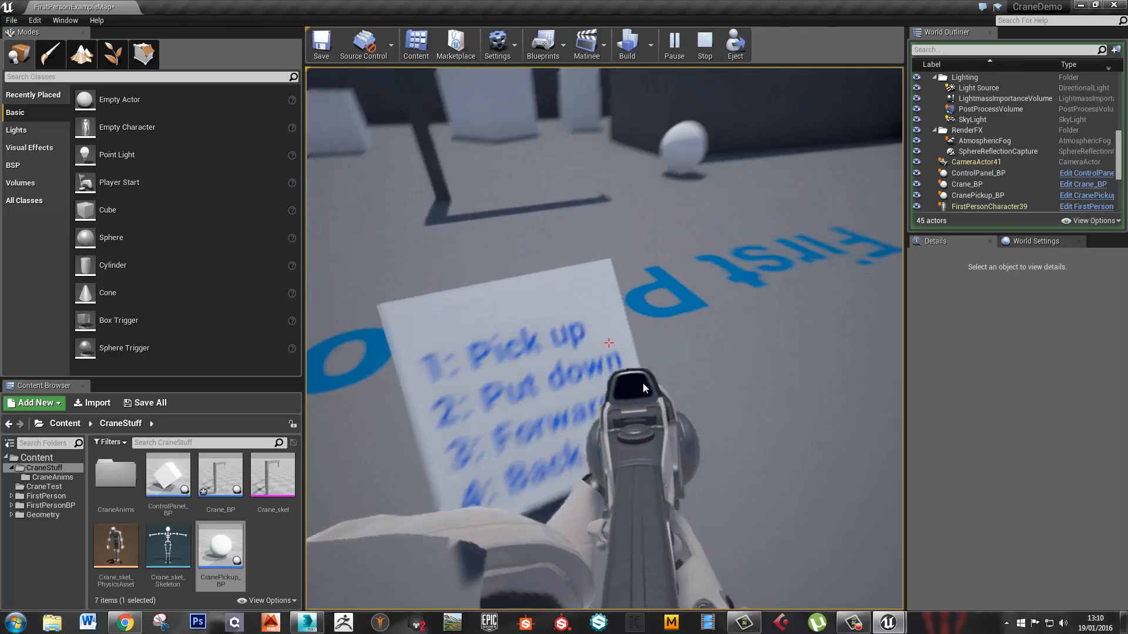
pyautogui.press('s')
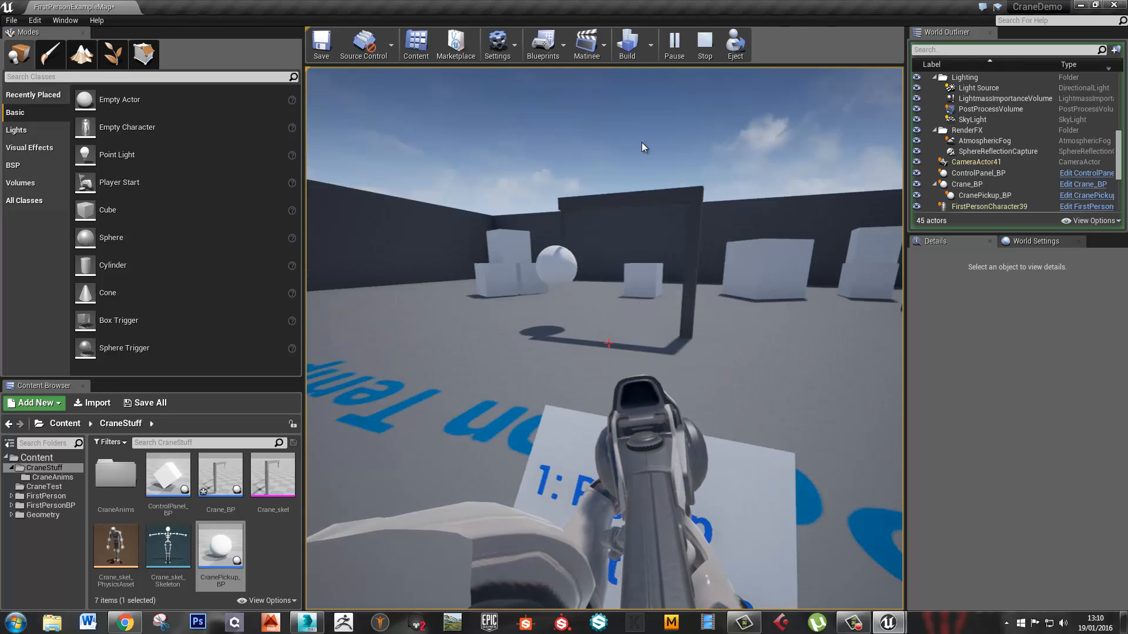
# Make the crane put the ball down, step back from the control panel and end the play session
pyautogui.press('2')
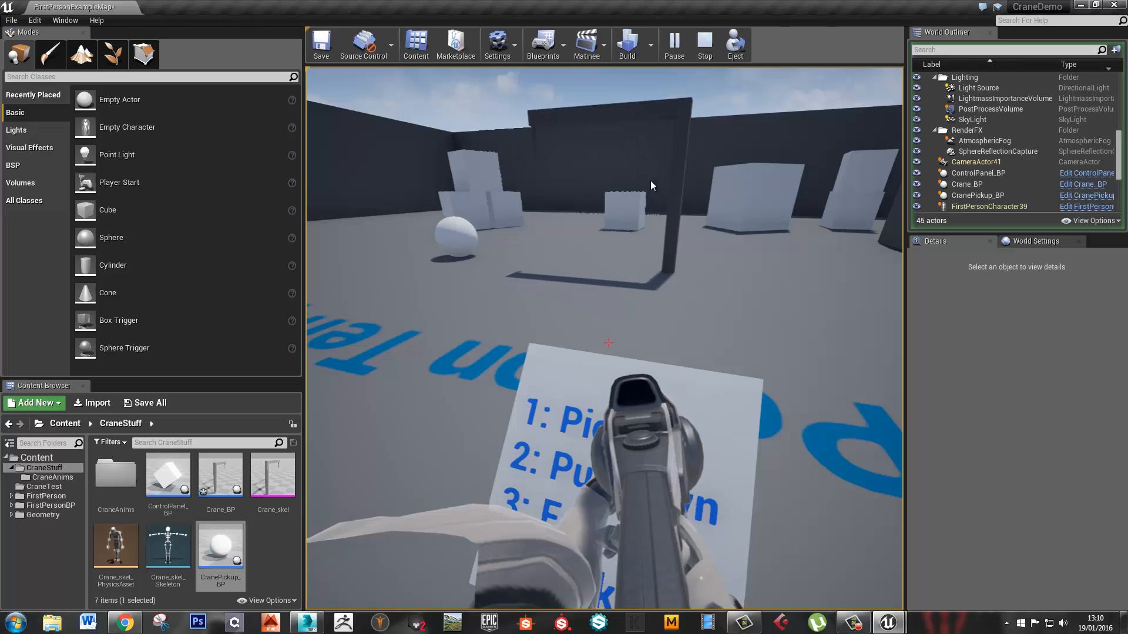
pyautogui.press('s')
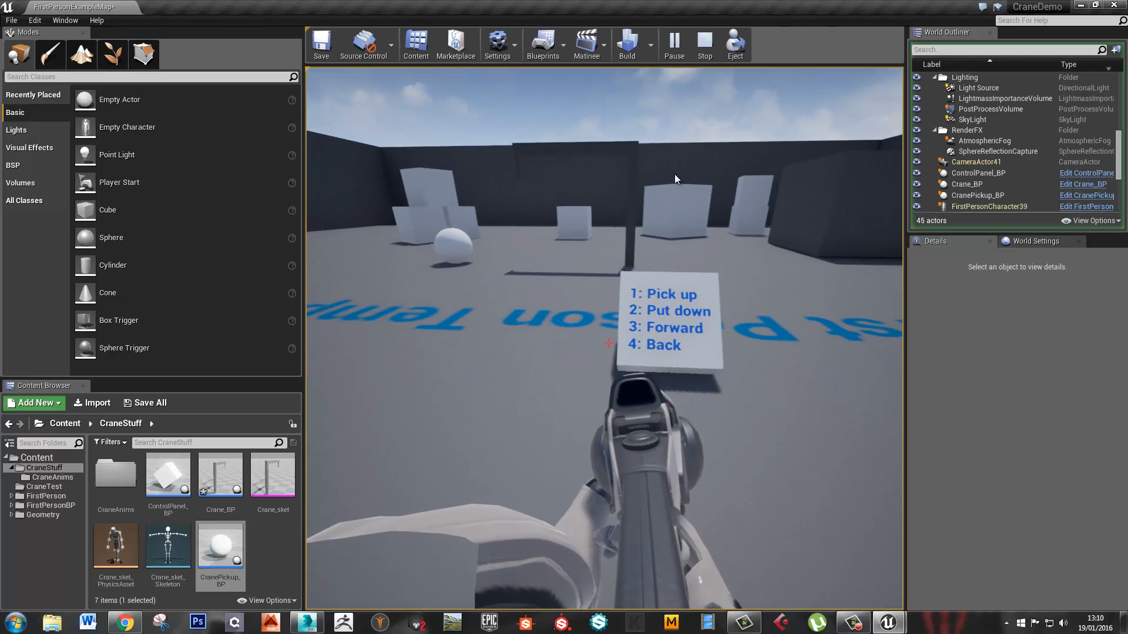
pyautogui.press('Escape')
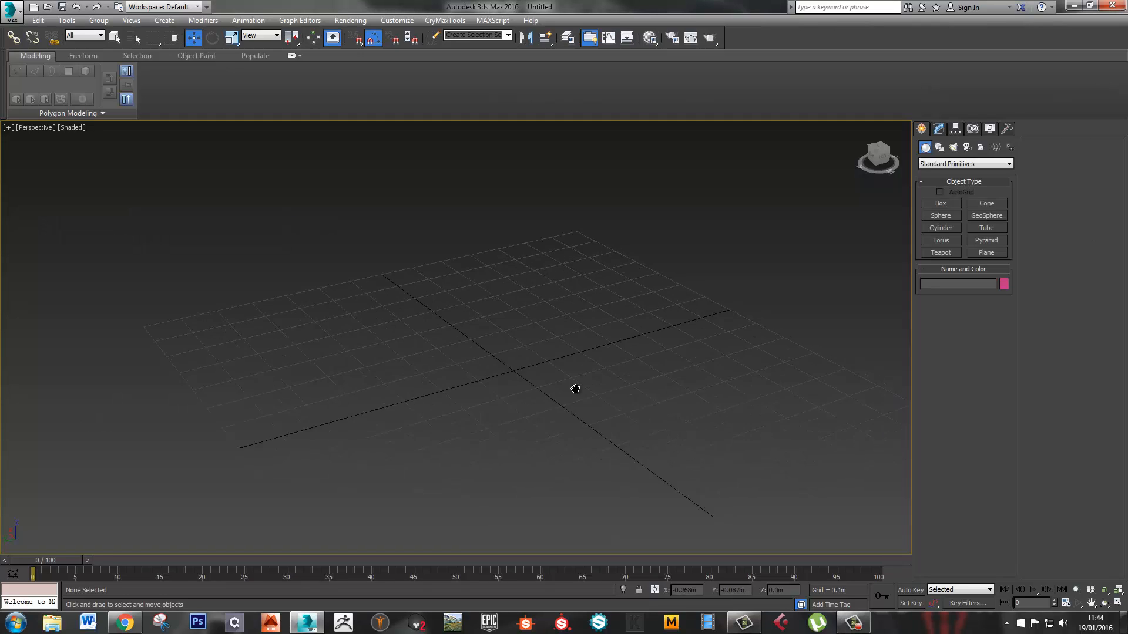
# In 3ds Max, confirm the units setup with metric display in meters and a system unit of 1.0 centimeters
pyautogui.moveTo(574, 390); pyautogui.dragTo(489, 338, button='middle')
pyautogui.moveTo(511, 371); pyautogui.dragTo(534, 375, button='middle')
pyautogui.click(398, 20)
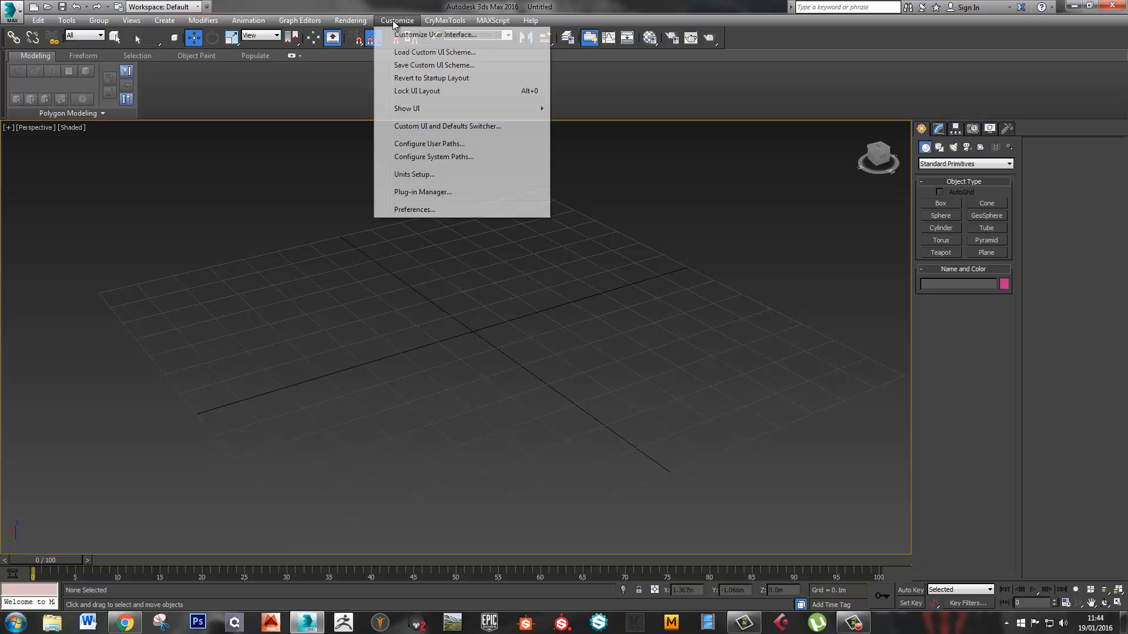
pyautogui.click(455, 174)
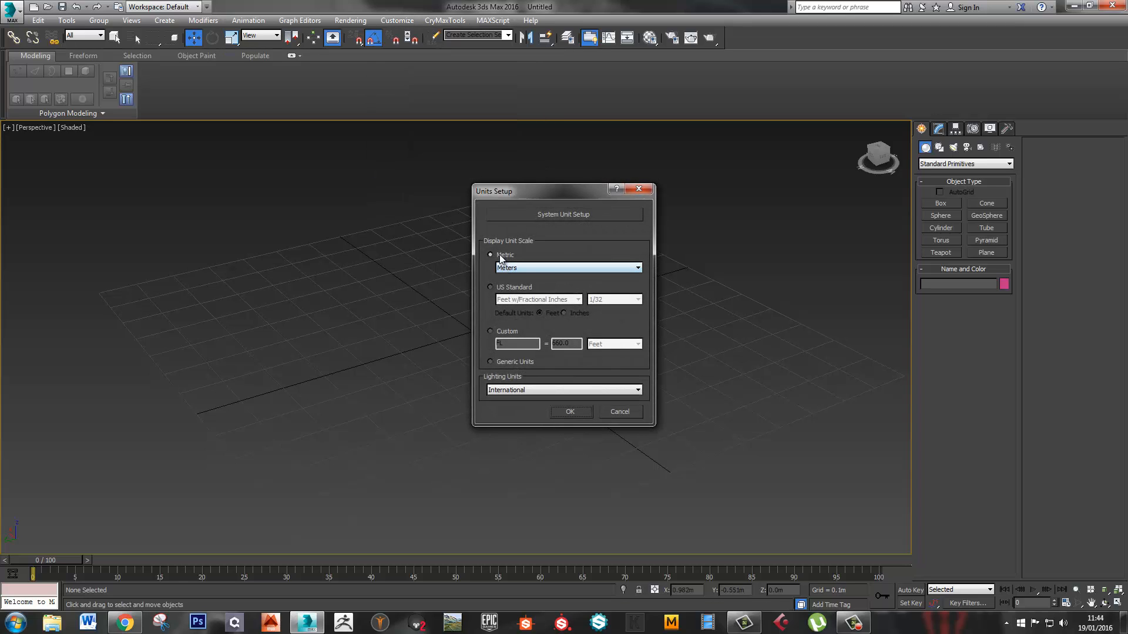
pyautogui.click(565, 213)
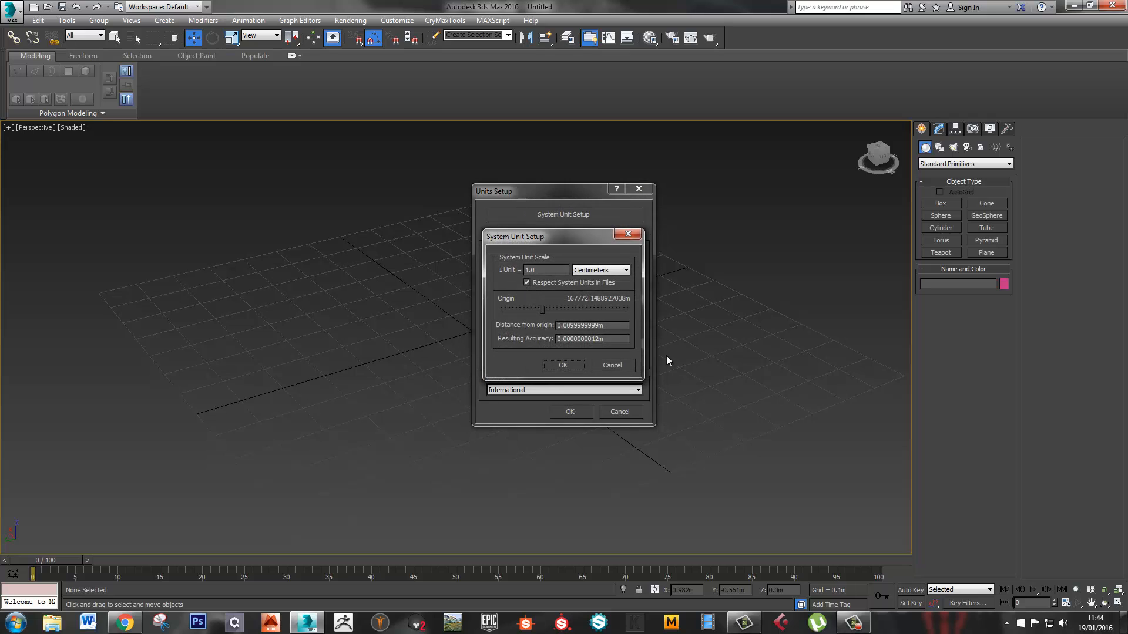
pyautogui.click(563, 365)
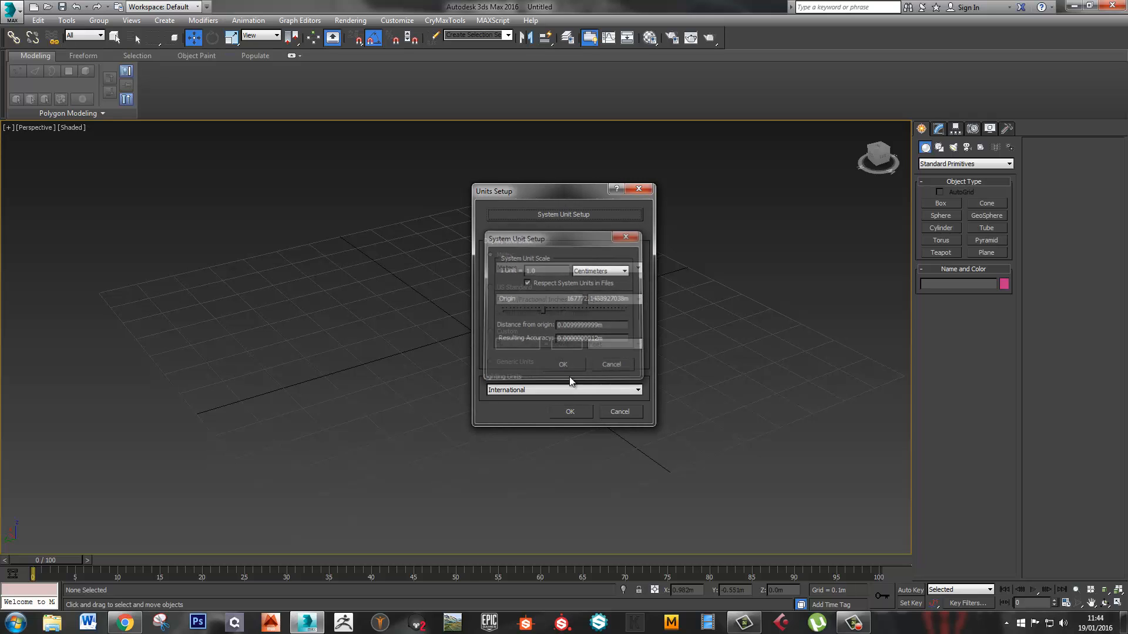
pyautogui.click(570, 411)
# Draw a box near the grid centre, about 0.33 m long, 0.39 m wide and 0.84 m high
pyautogui.click(941, 203)
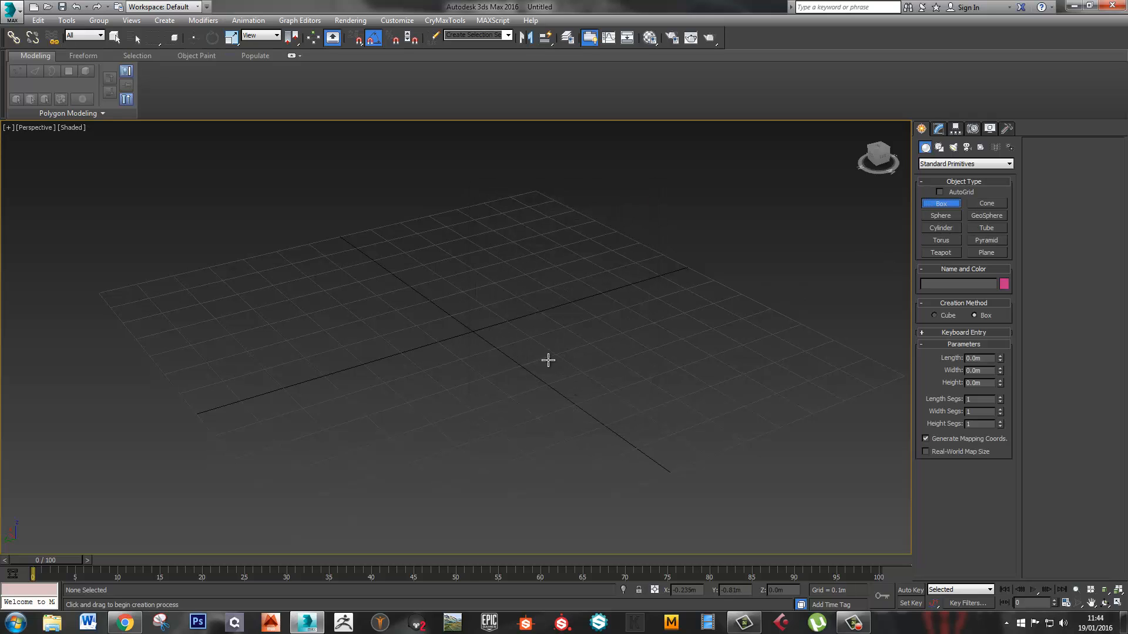
pyautogui.scroll(-3, 438, 353)
pyautogui.moveTo(420, 332); pyautogui.dragTo(548, 361)
pyautogui.click(537, 130)
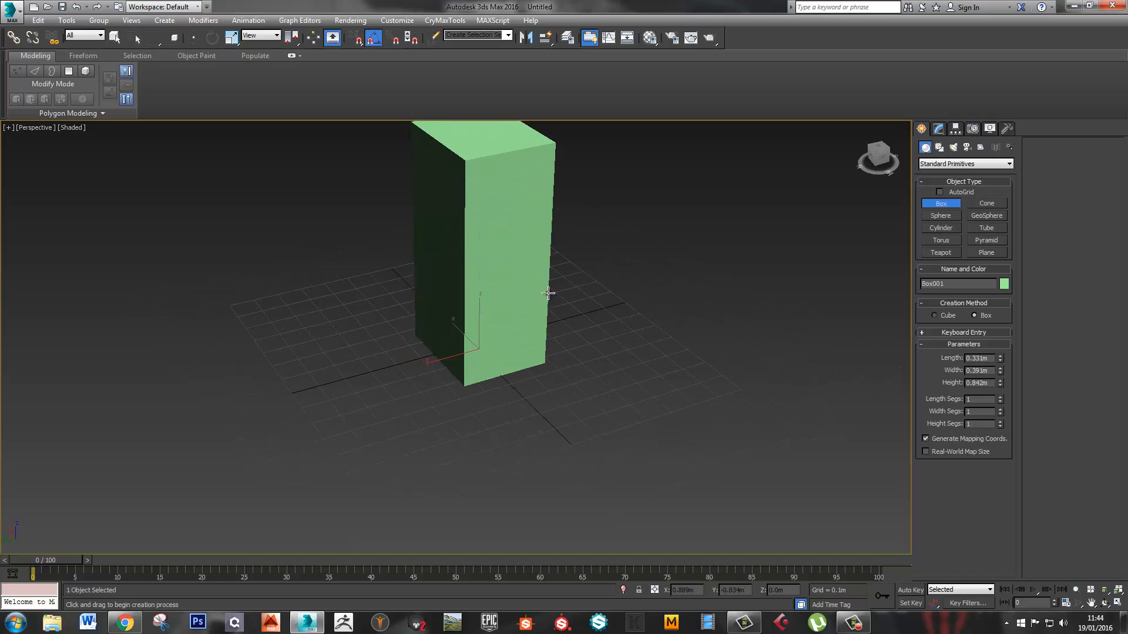
pyautogui.moveTo(547, 345); pyautogui.dragTo(544, 392, button='middle')
# Set the box's height to 3 m and its length and width to 0.25 m to form the crane's post
pyautogui.moveTo(993, 385); pyautogui.dragTo(904, 383)
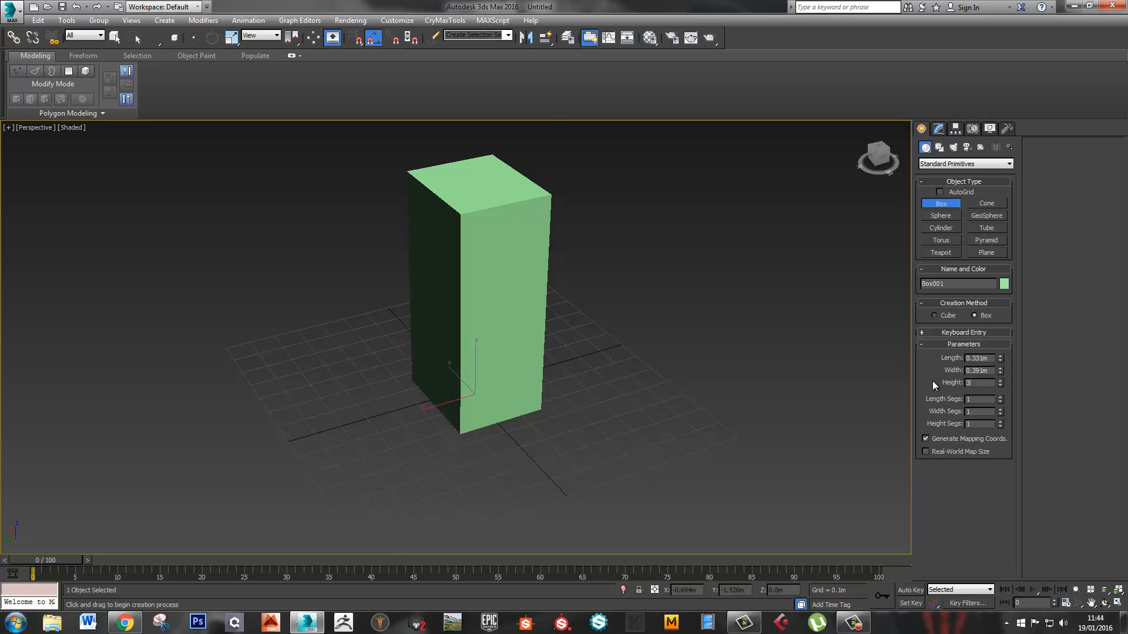
pyautogui.press('Tab')
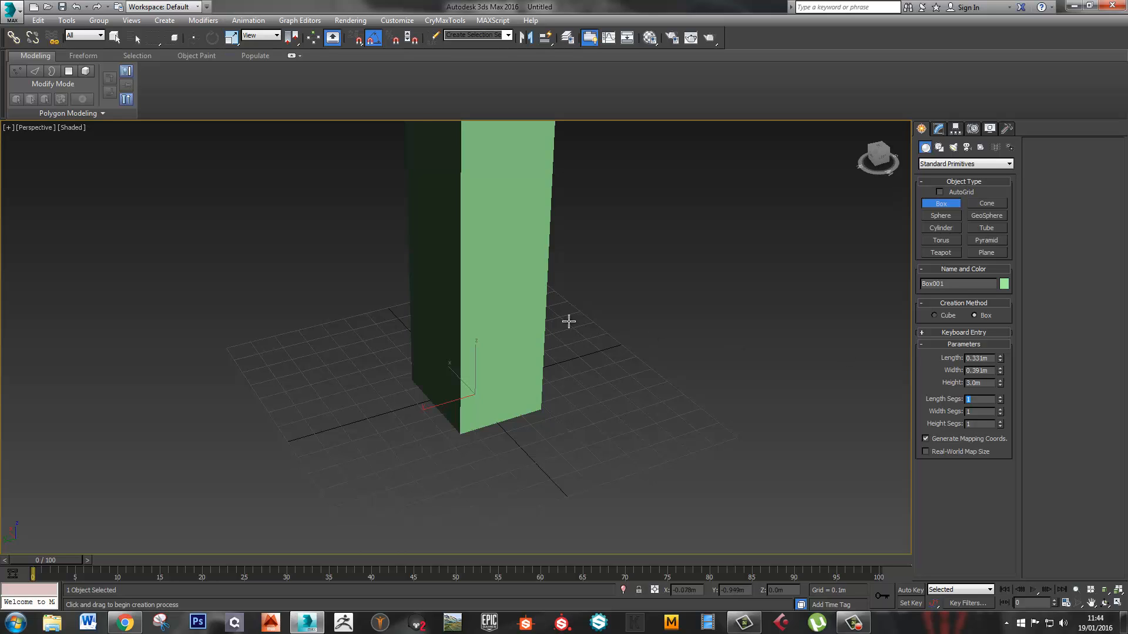
pyautogui.scroll(-5, 569, 321)
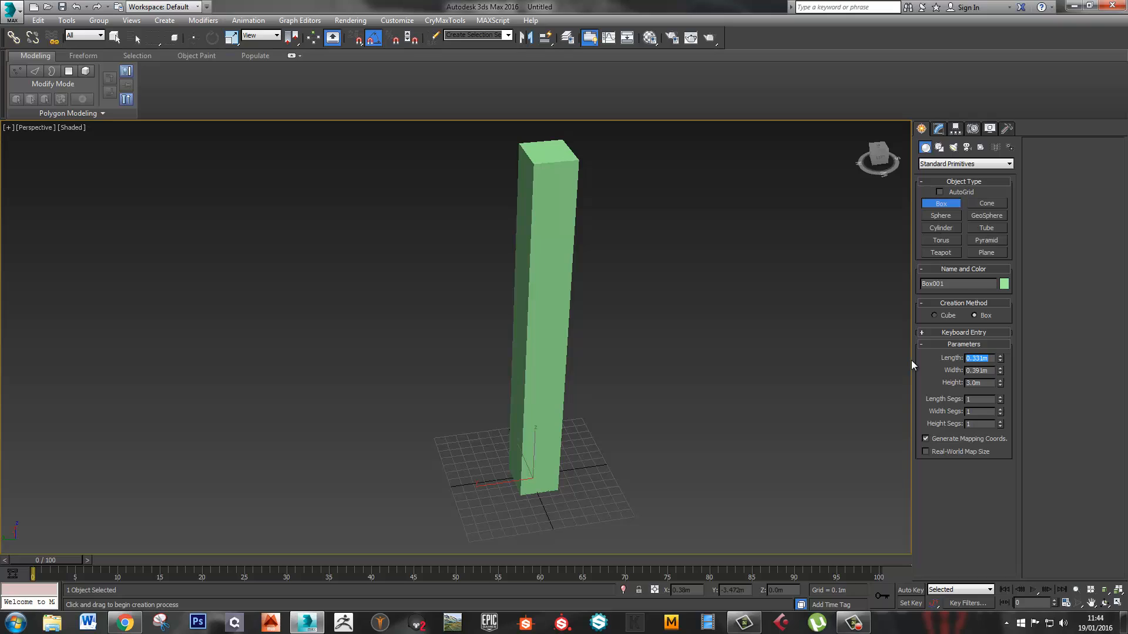
pyautogui.write('.25')
pyautogui.press('Tab')
pyautogui.write('.25')
pyautogui.press('Tab')
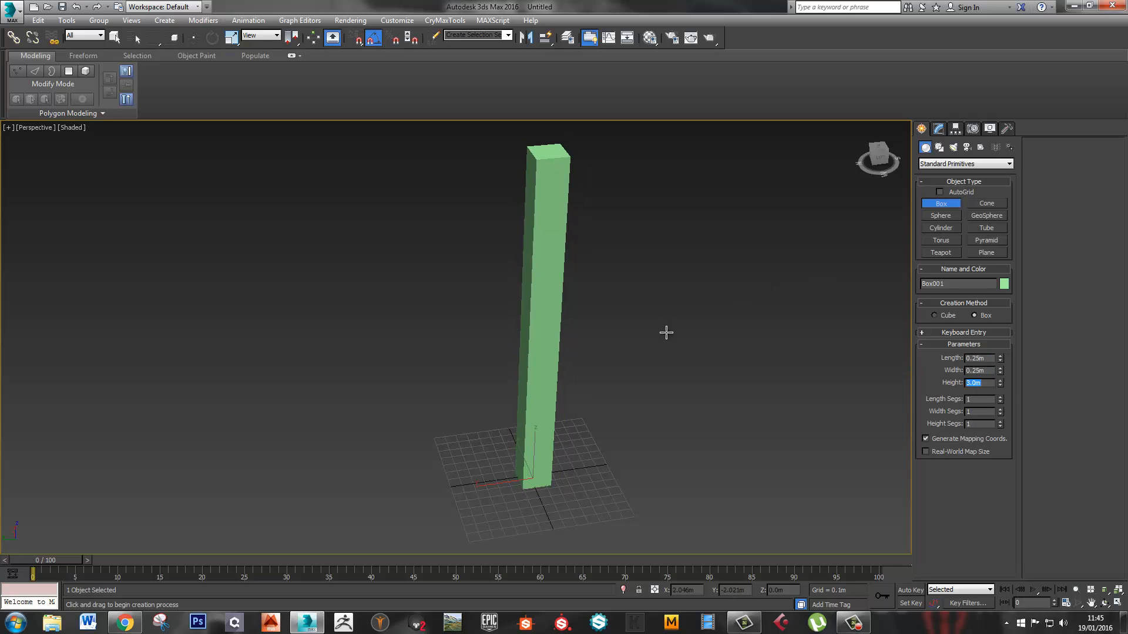
# Move the post to the origin by setting its X and Y positions to 0
pyautogui.keyDown('alt'); pyautogui.moveTo(575, 361); pyautogui.dragTo(582, 357, button='middle'); pyautogui.keyUp('alt')
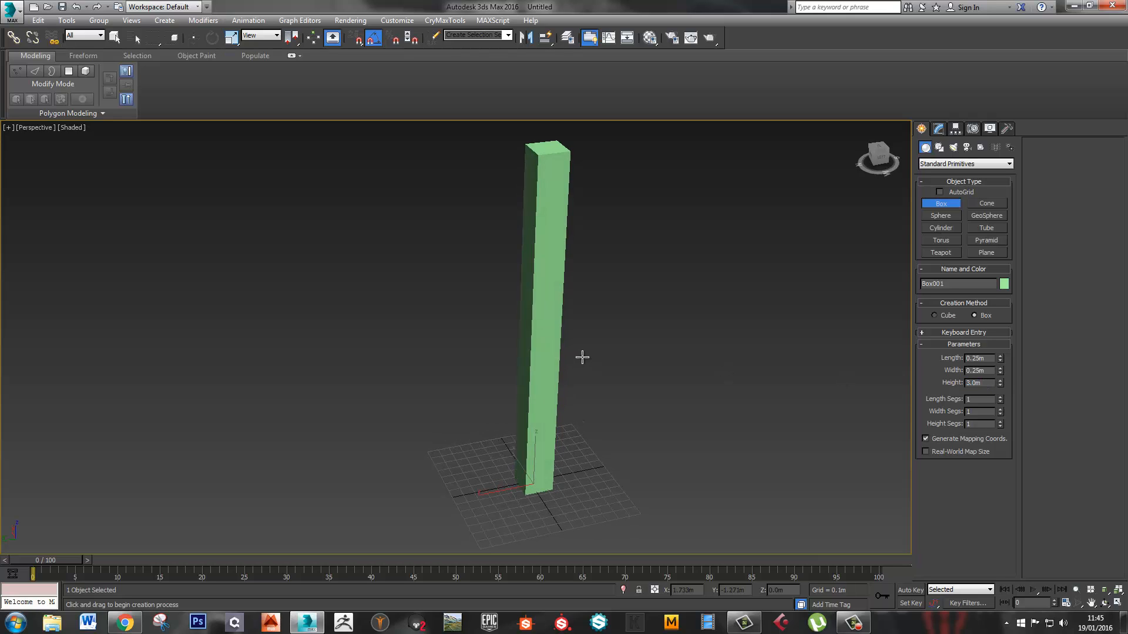
pyautogui.moveTo(704, 412); pyautogui.dragTo(718, 414, button='middle')
pyautogui.press('w')
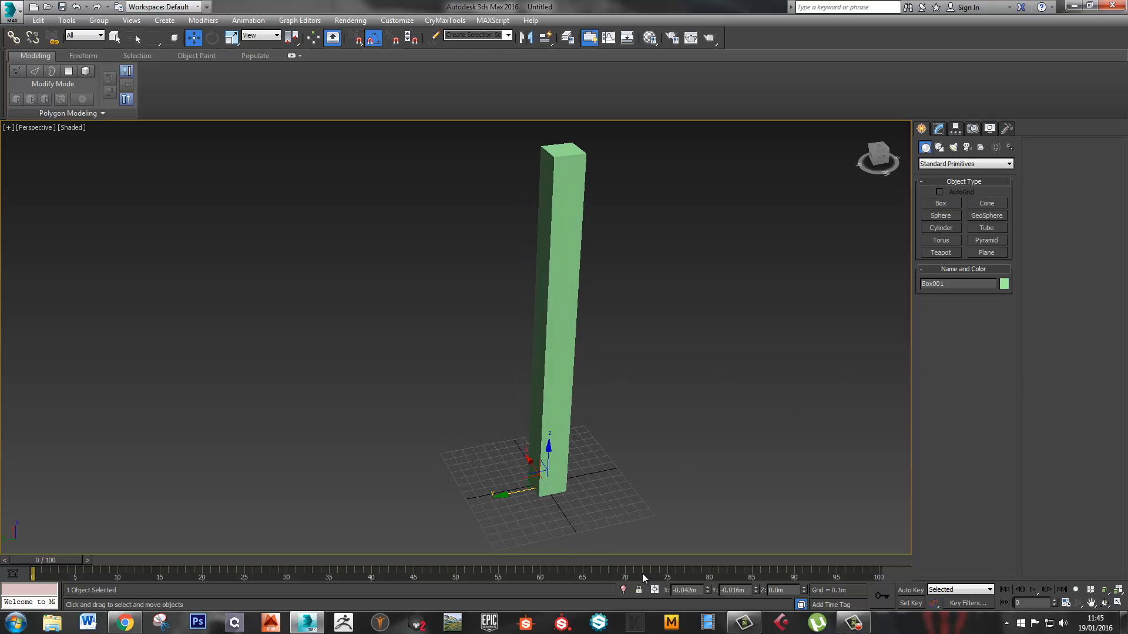
pyautogui.rightClick(707, 592)
pyautogui.rightClick(755, 593)
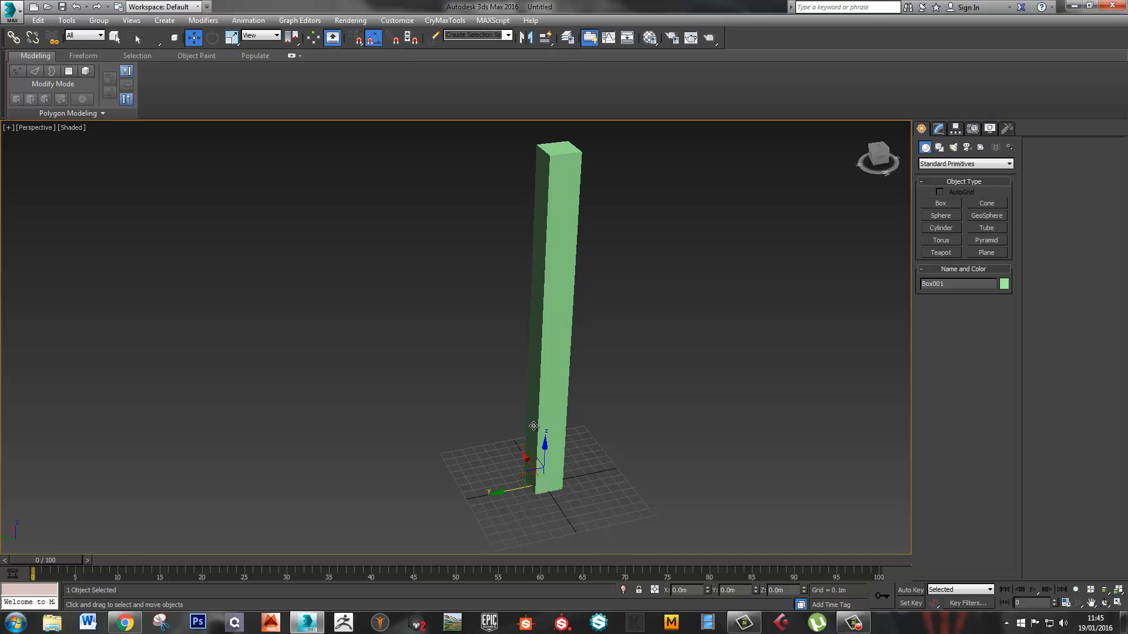
# Copy the post upward to a height of about 2.87 m and rotate the copy into a horizontal arm
pyautogui.keyDown('alt'); pyautogui.moveTo(533, 426); pyautogui.dragTo(572, 460, button='middle'); pyautogui.keyUp('alt')
pyautogui.scroll(-3, 587, 450)
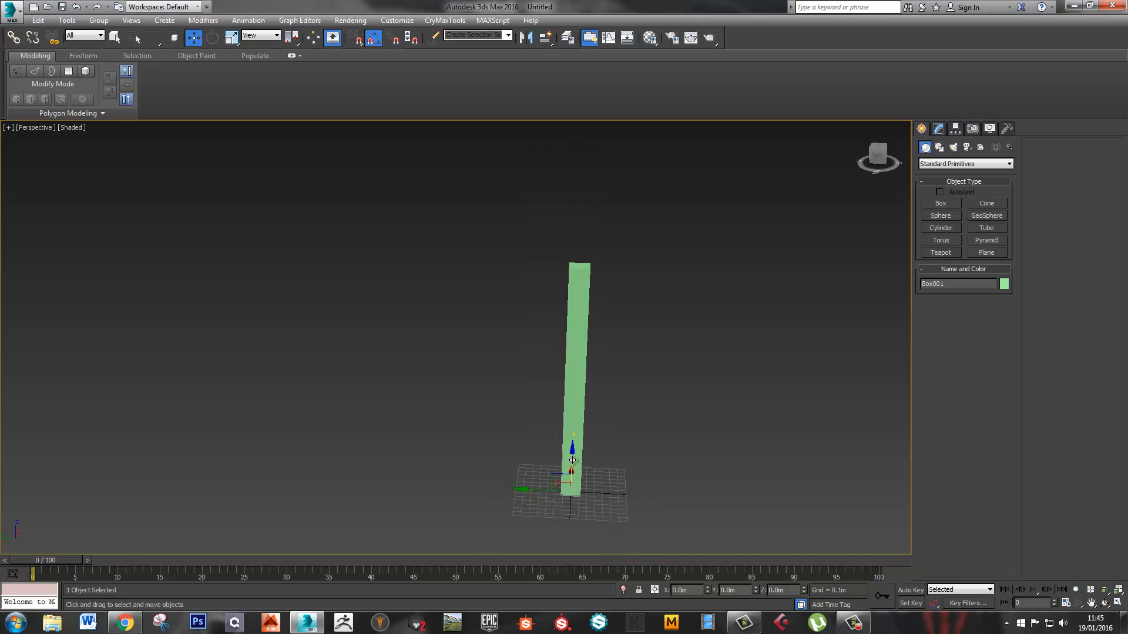
pyautogui.keyDown('shift'); pyautogui.moveTo(572, 455); pyautogui.dragTo(540, 265); pyautogui.keyUp('shift')
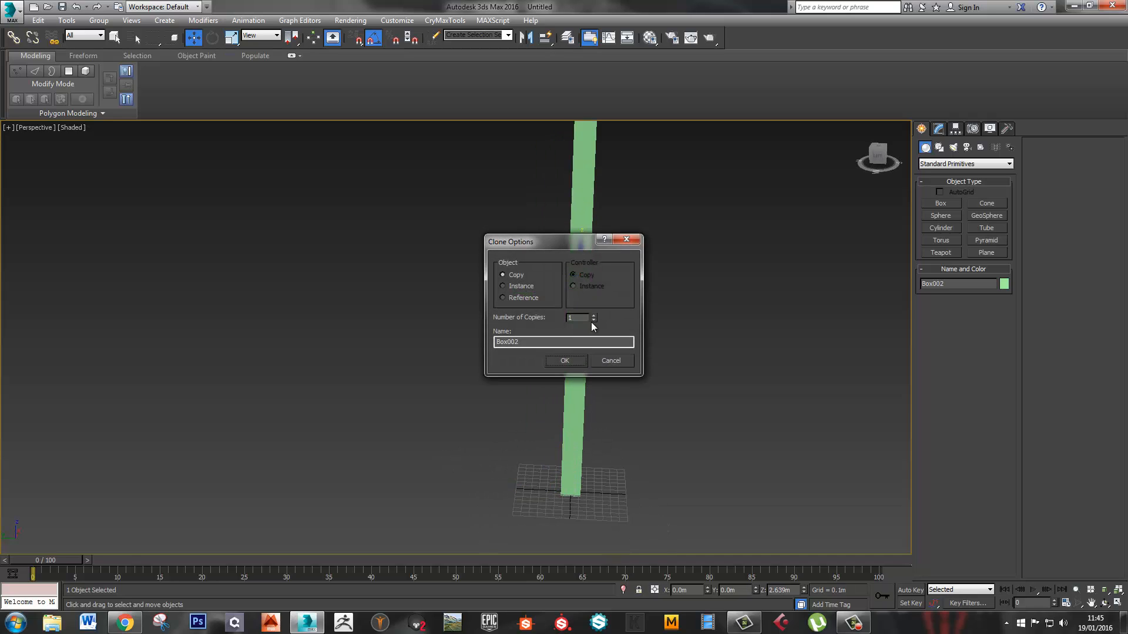
pyautogui.click(570, 360)
pyautogui.moveTo(570, 360); pyautogui.dragTo(589, 374, button='middle')
pyautogui.press('e')
pyautogui.moveTo(635, 317); pyautogui.dragTo(590, 287)
# Copy the arm outward along Y to about 2.40 m and rotate the copy to hang straight down
pyautogui.press('w')
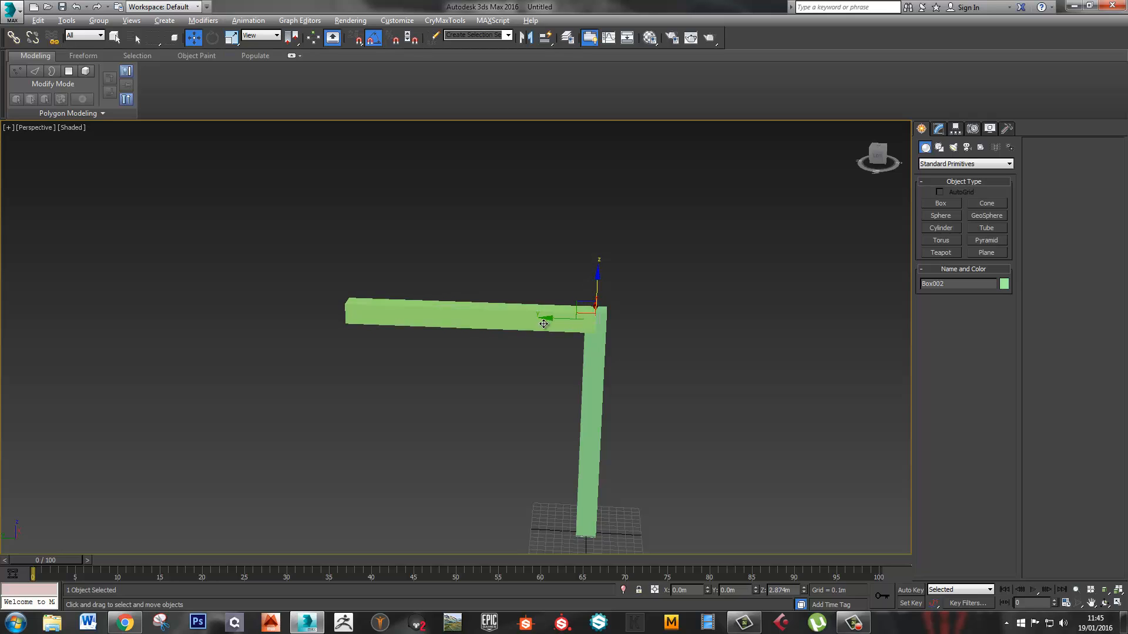
pyautogui.keyDown('alt'); pyautogui.moveTo(542, 323); pyautogui.dragTo(549, 324, button='middle'); pyautogui.keyUp('alt')
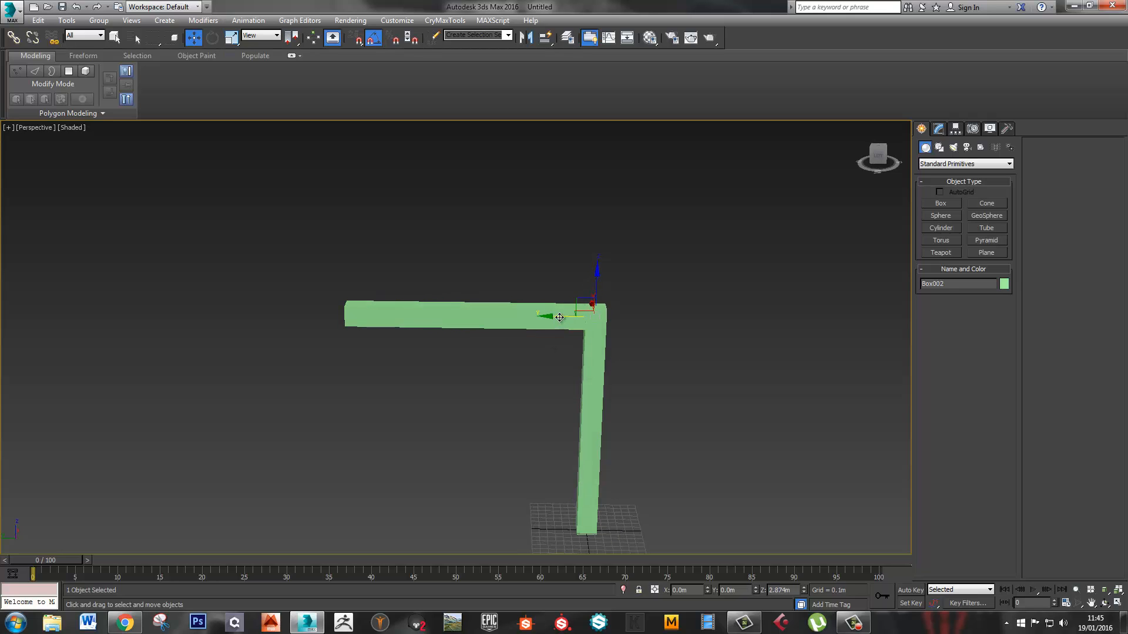
pyautogui.keyDown('shift'); pyautogui.moveTo(559, 317); pyautogui.dragTo(352, 315); pyautogui.keyUp('shift')
pyautogui.click(573, 361)
pyautogui.keyDown('alt'); pyautogui.moveTo(564, 360); pyautogui.dragTo(456, 347, button='middle'); pyautogui.keyUp('alt')
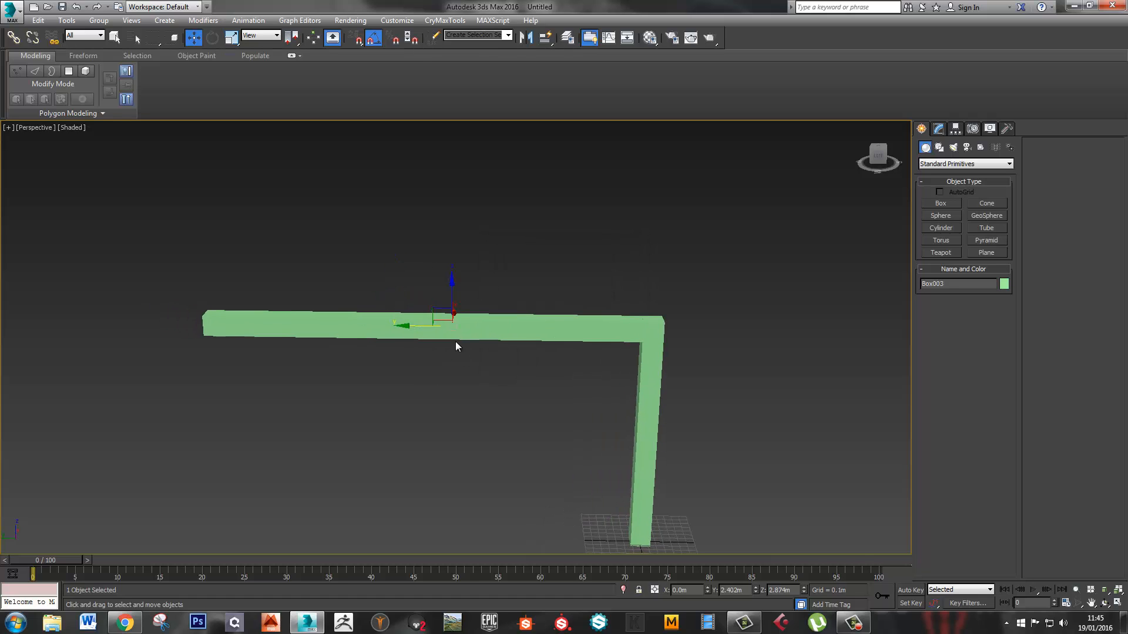
pyautogui.press('e')
pyautogui.moveTo(488, 301); pyautogui.dragTo(500, 388)
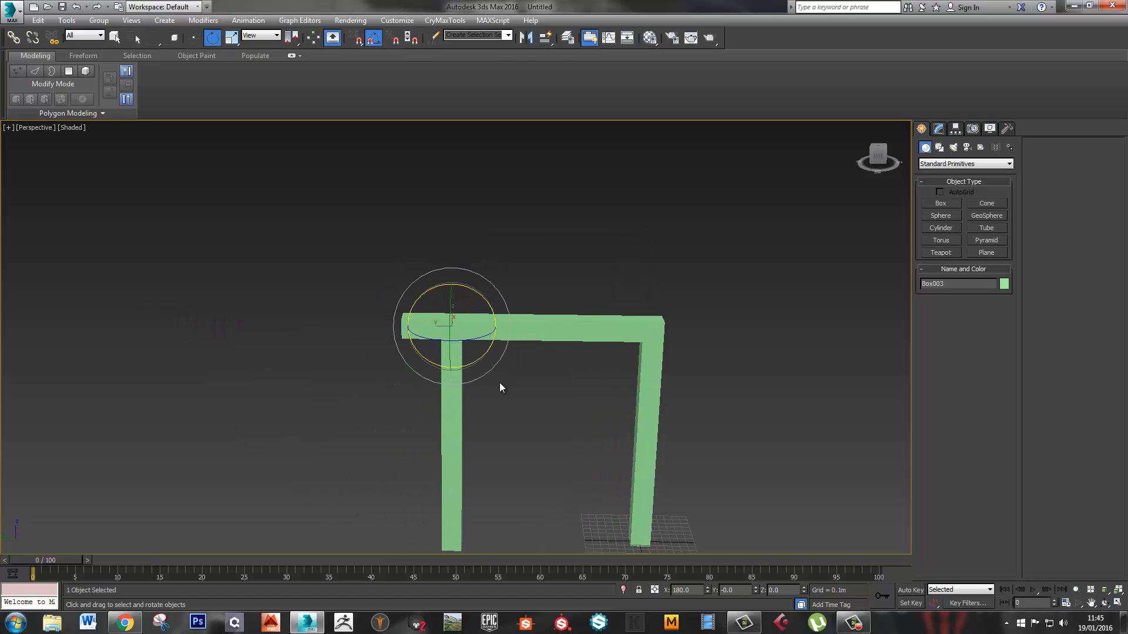
# Scale the hanging box down to a short, thin piece and move it along Y to the arm's outer end, about 2.97 m
pyautogui.moveTo(500, 387); pyautogui.dragTo(538, 343, button='middle')
pyautogui.press('r')
pyautogui.moveTo(493, 275); pyautogui.dragTo(531, 400)
pyautogui.press('w')
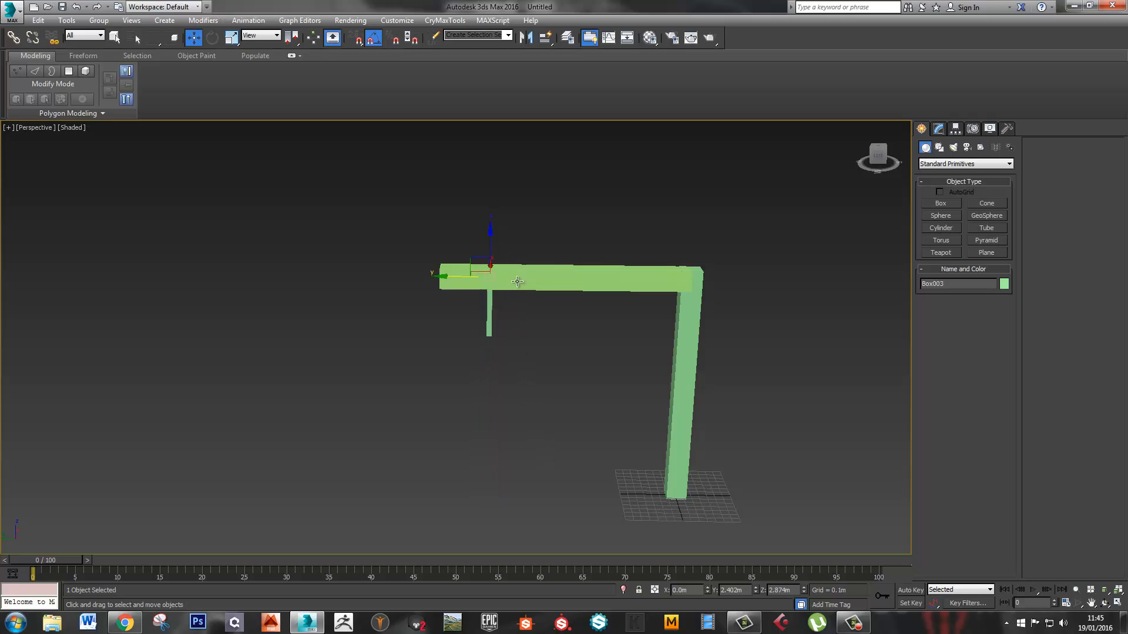
pyautogui.moveTo(463, 277); pyautogui.dragTo(415, 277)
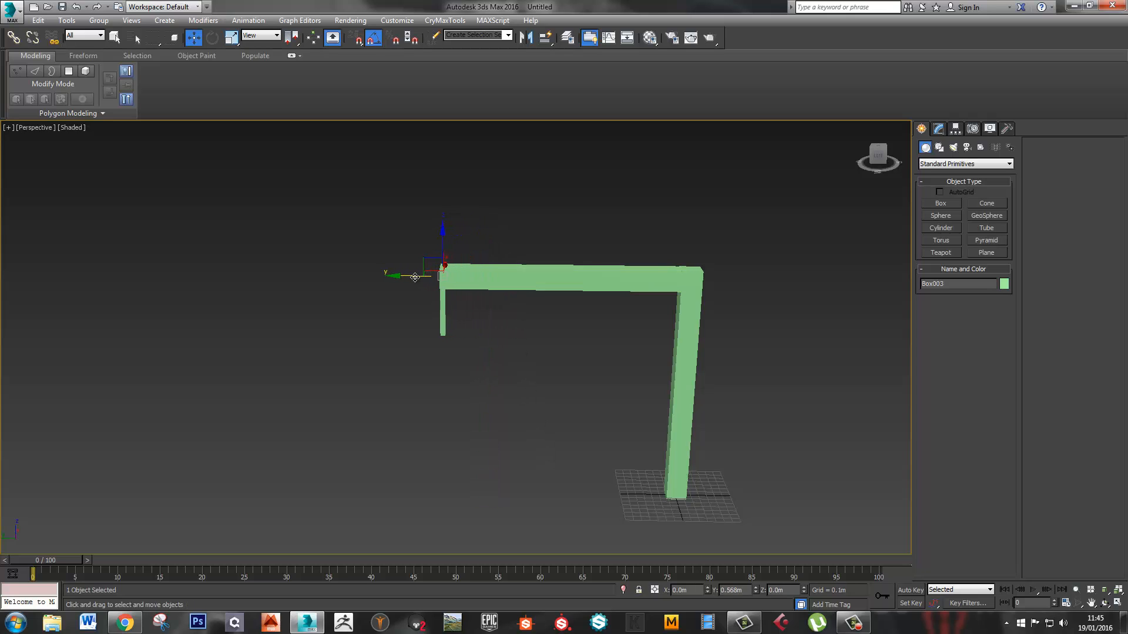
pyautogui.scroll(-2, 464, 344)
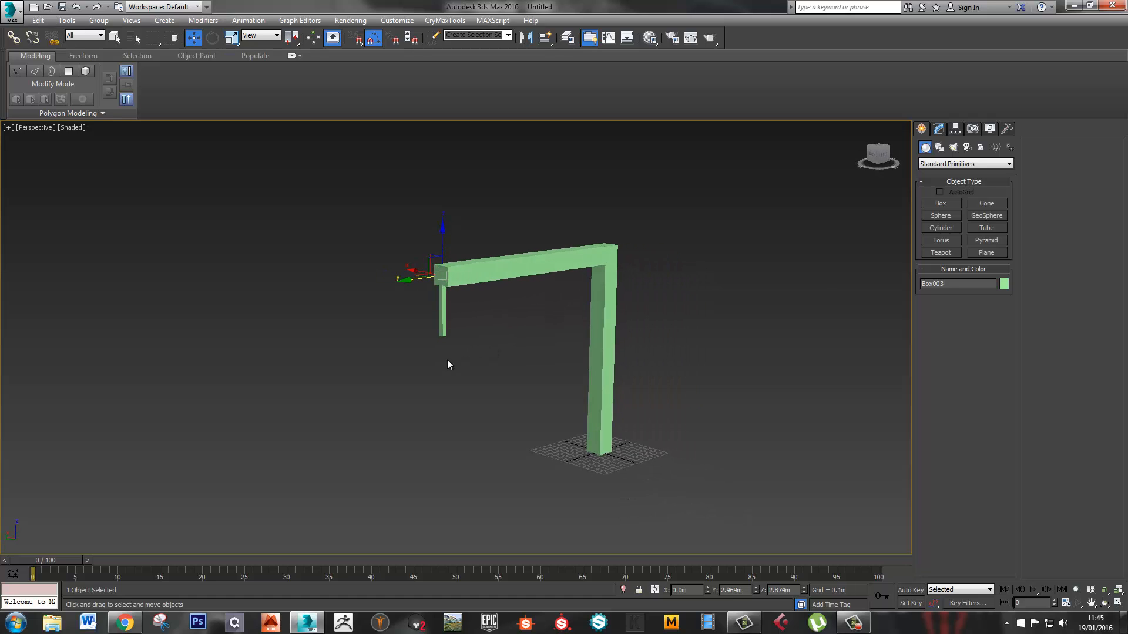
pyautogui.scroll(5, 449, 363)
pyautogui.keyDown('alt'); pyautogui.moveTo(490, 341); pyautogui.dragTo(458, 352, button='middle'); pyautogui.keyUp('alt')
pyautogui.scroll(-5, 486, 314)
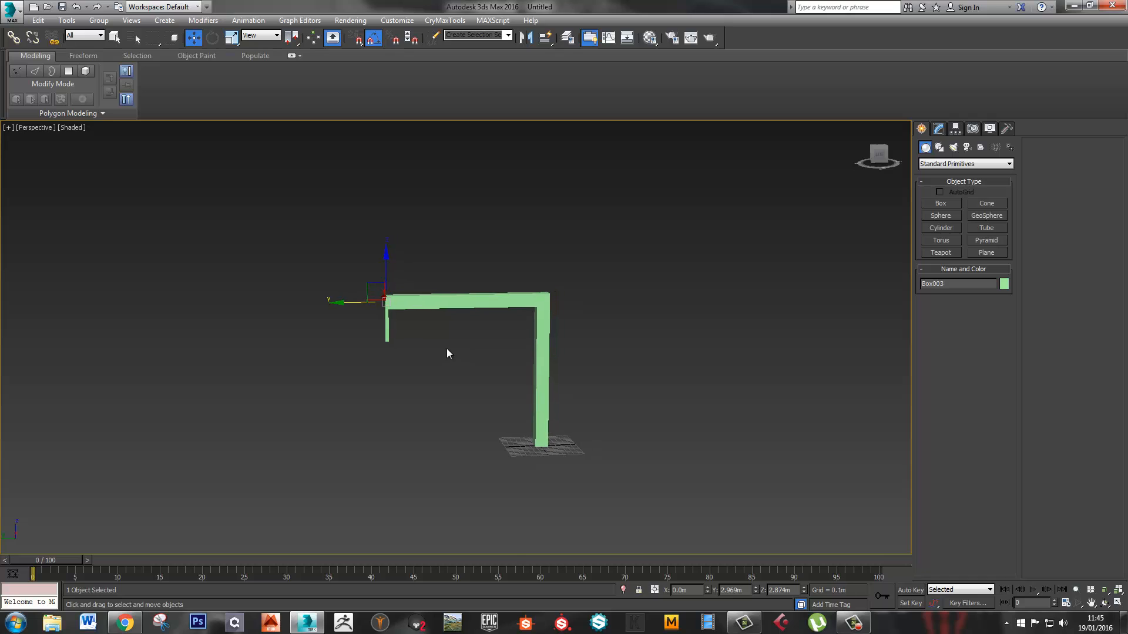
# Nudge the hanging piece slightly inward along Y to about 2.95 m at the arm's end
pyautogui.scroll(3, 347, 296)
pyautogui.moveTo(317, 277); pyautogui.dragTo(318, 278)
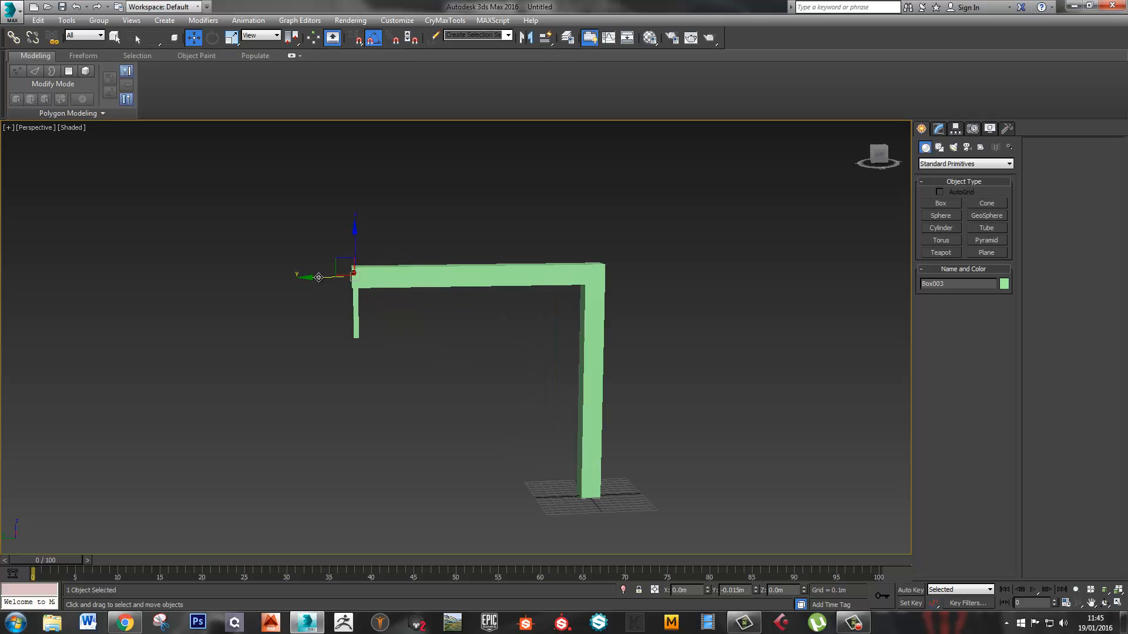
pyautogui.moveTo(435, 397)
pyautogui.keyDown('alt'); pyautogui.mouseDown(button='middle')
pyautogui.moveTo(453, 403)
pyautogui.moveTo(438, 397)
pyautogui.mouseUp(button='middle'); pyautogui.keyUp('alt')
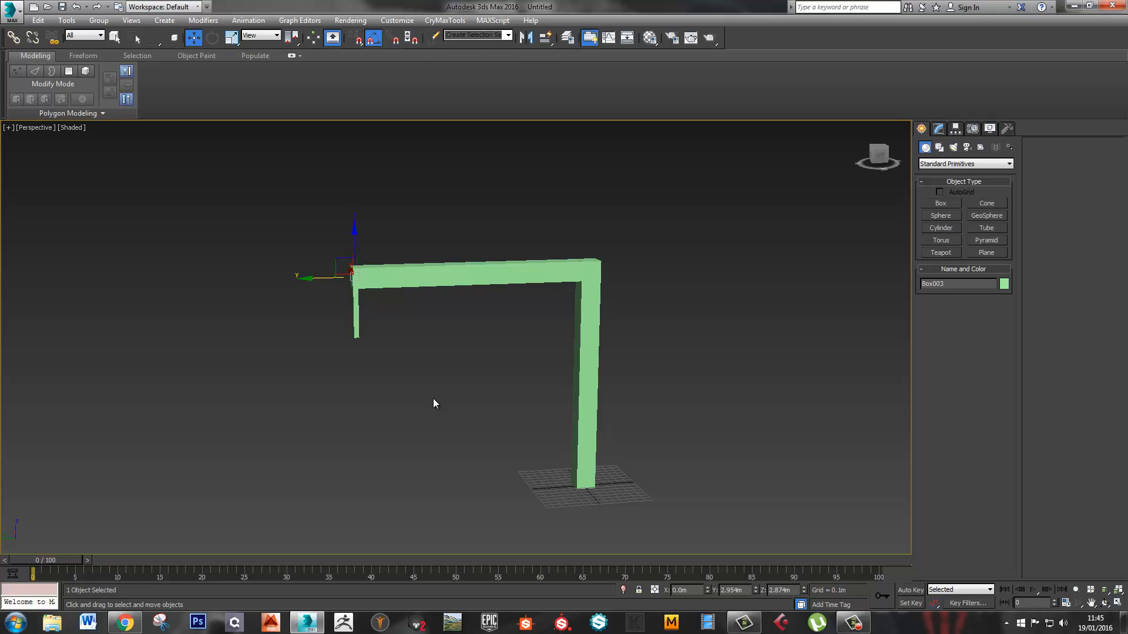
# Convert the upright post to an Editable Poly and attach the arm and the hanging piece to it
pyautogui.click(580, 406)
pyautogui.click(938, 129)
pyautogui.rightClick(948, 223)
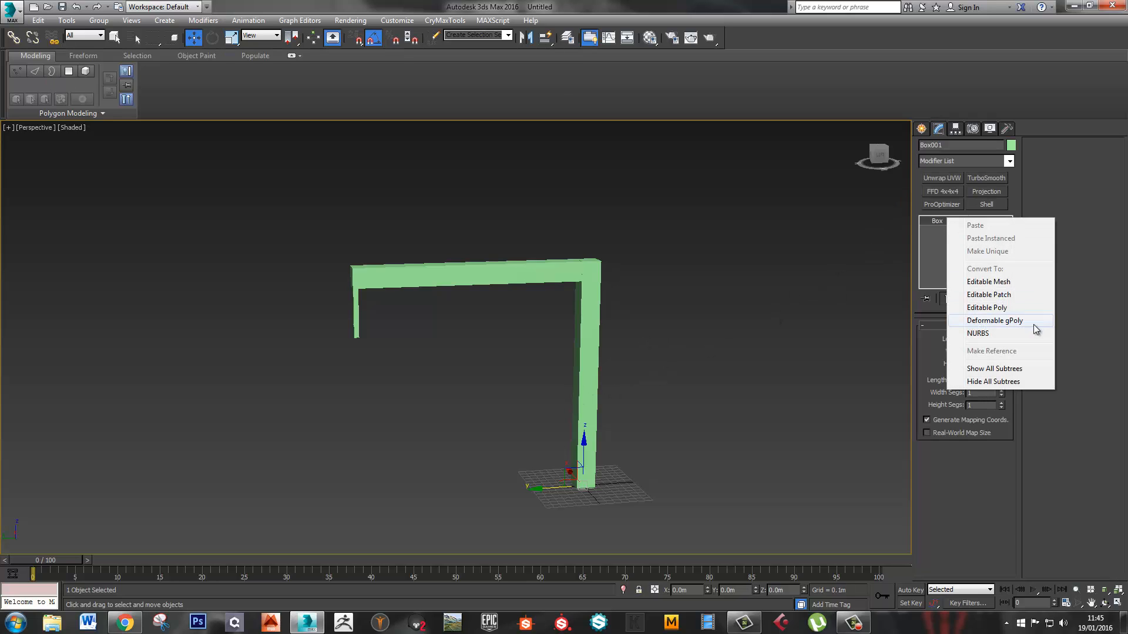
pyautogui.click(1002, 305)
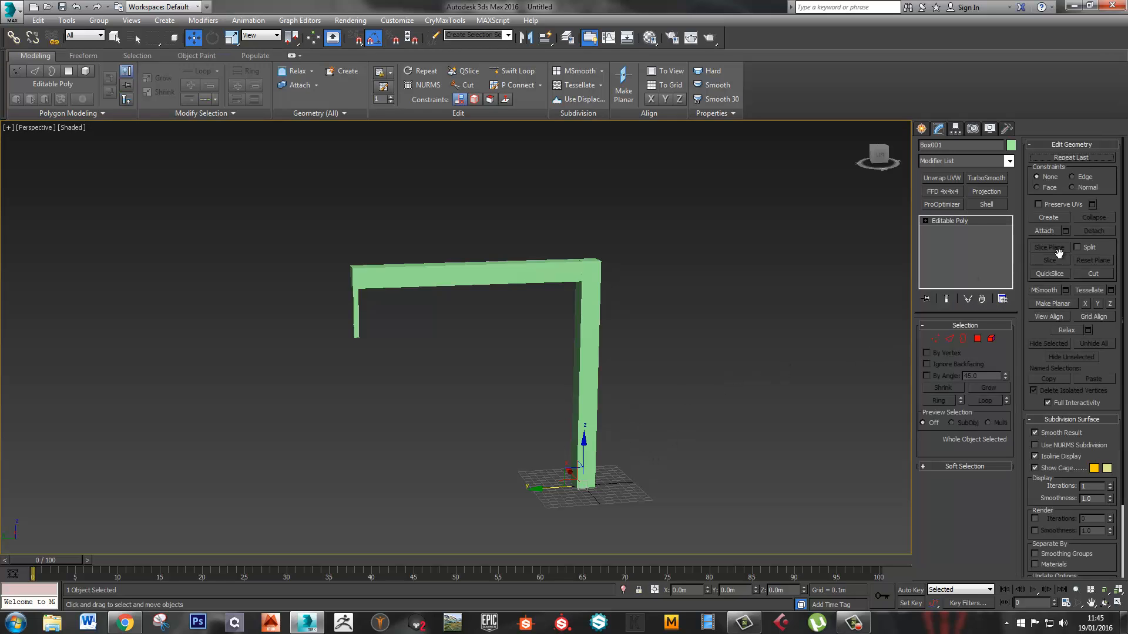
pyautogui.click(1048, 232)
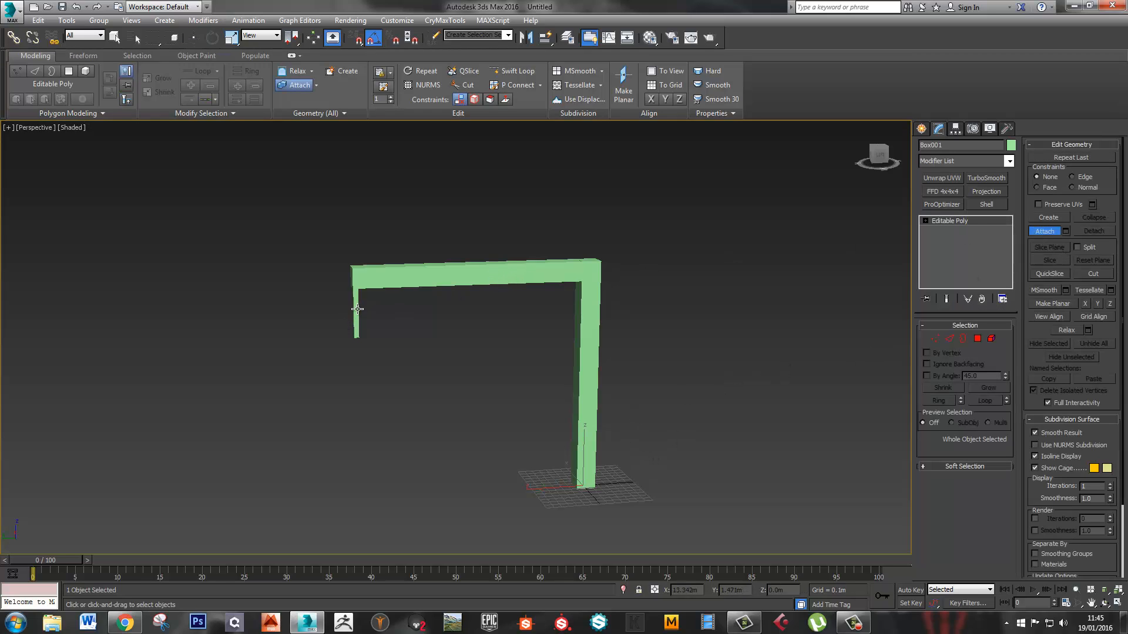
pyautogui.press('w')
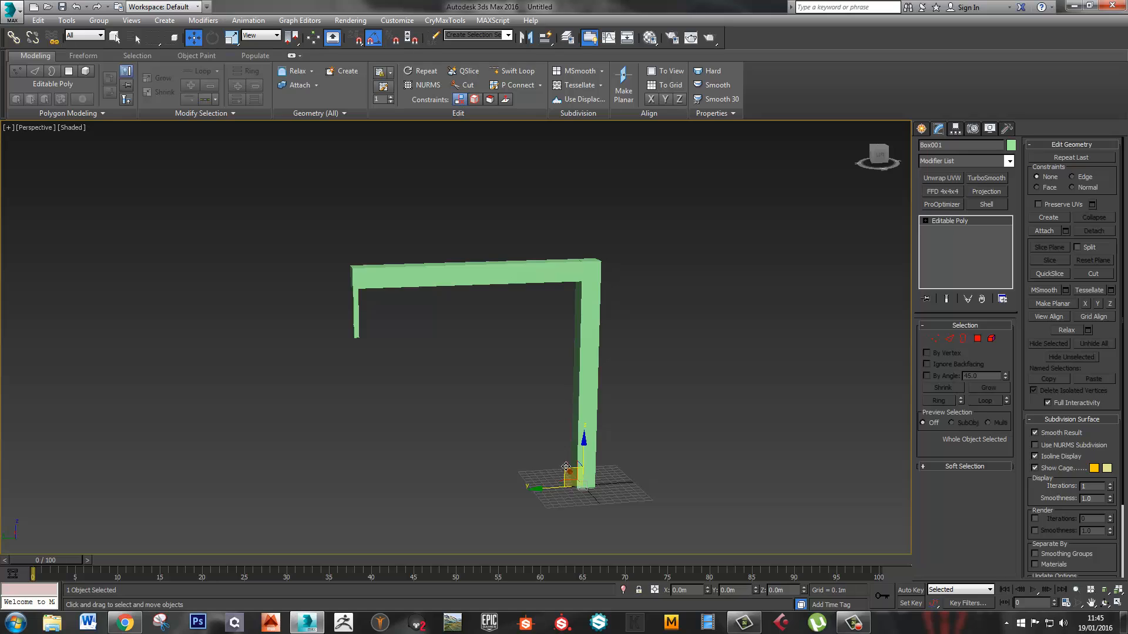
pyautogui.moveTo(566, 467); pyautogui.dragTo(645, 312)
pyautogui.rightClick(646, 312)
pyautogui.click(724, 375)
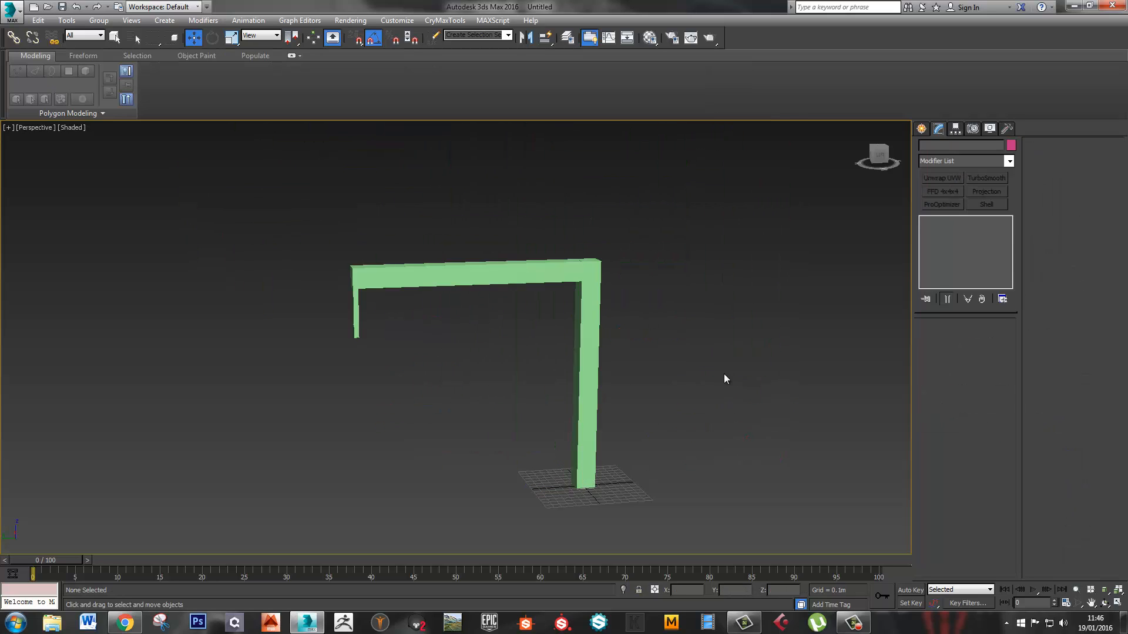
# Rename the combined object as Crane
pyautogui.click(593, 414)
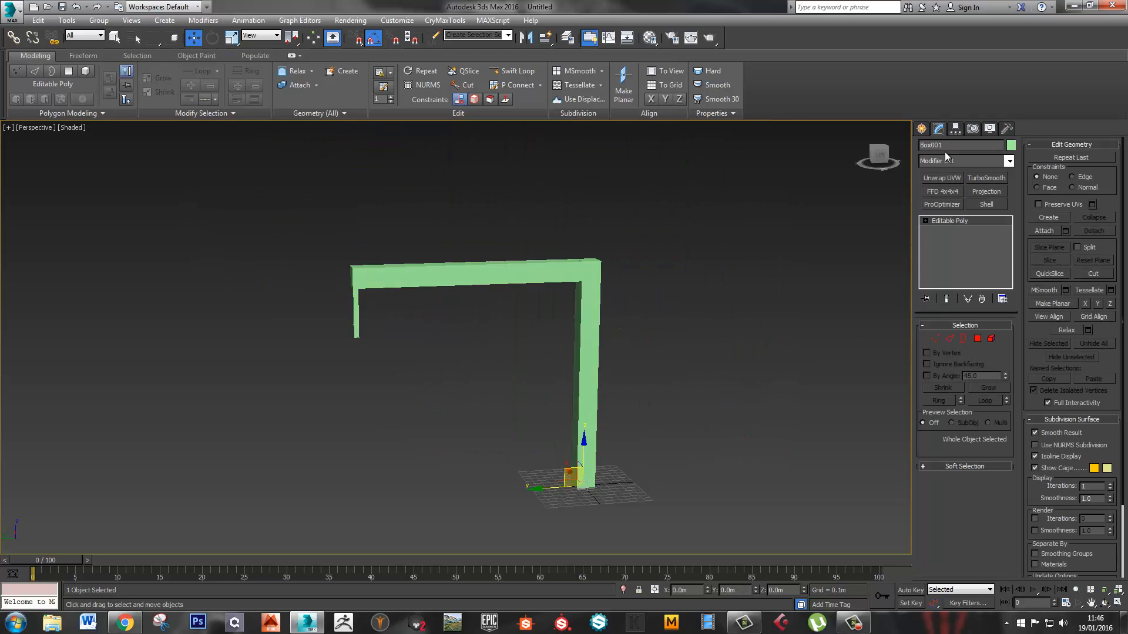
pyautogui.write('Crane')
pyautogui.click(674, 301)
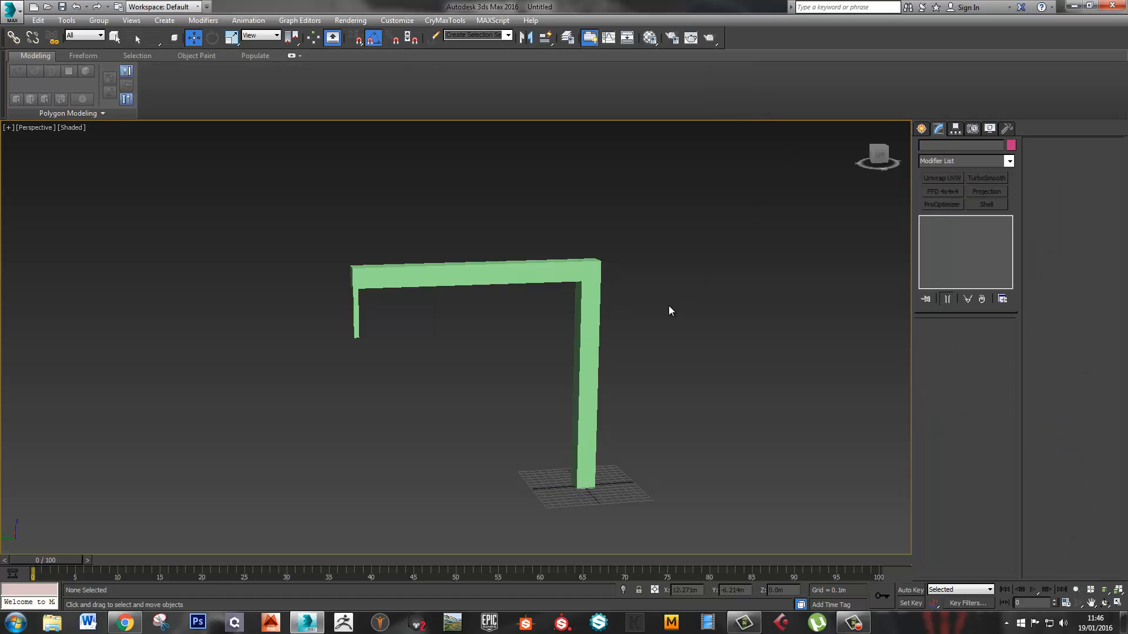
# Create a CATParent rig object at the foot of the post, with a CATUnits Ratio of about 1.30
pyautogui.click(921, 129)
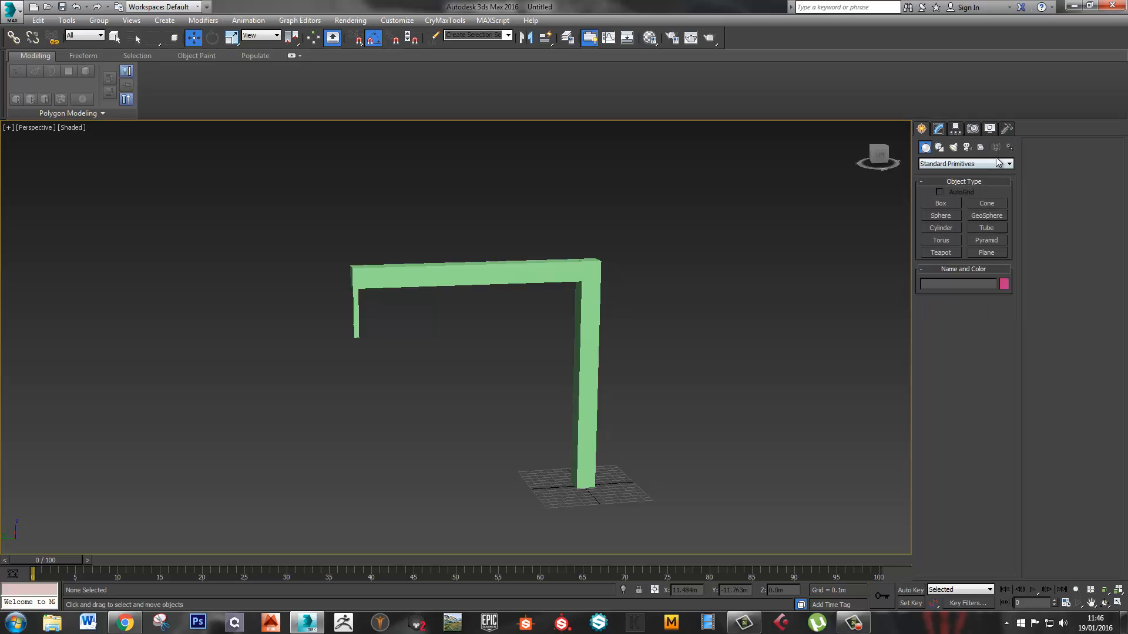
pyautogui.click(979, 147)
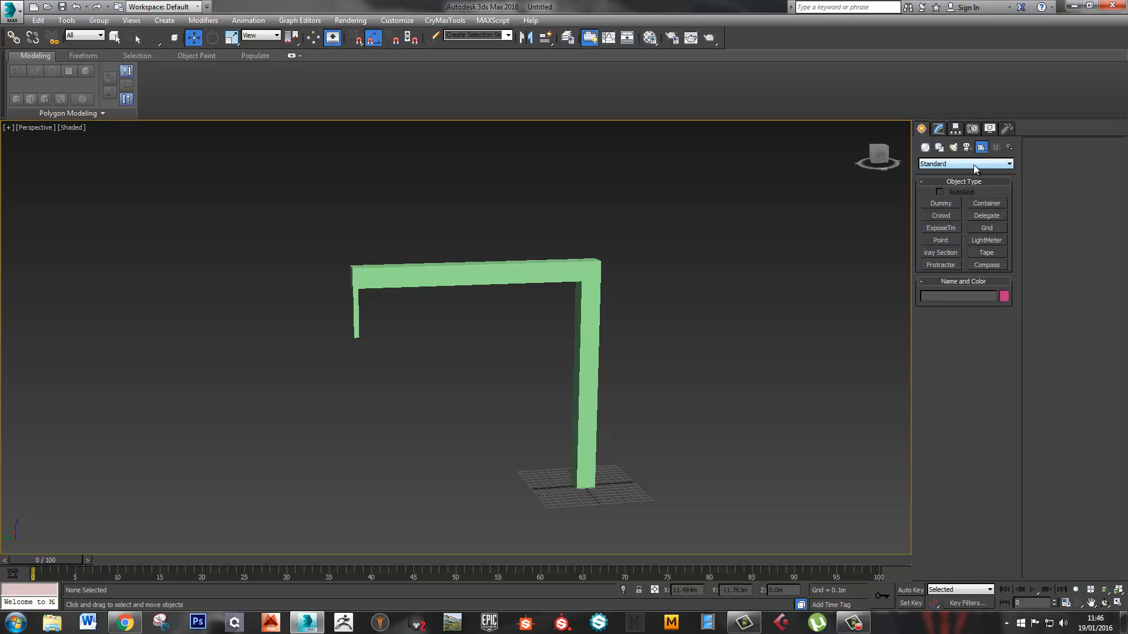
pyautogui.click(974, 165)
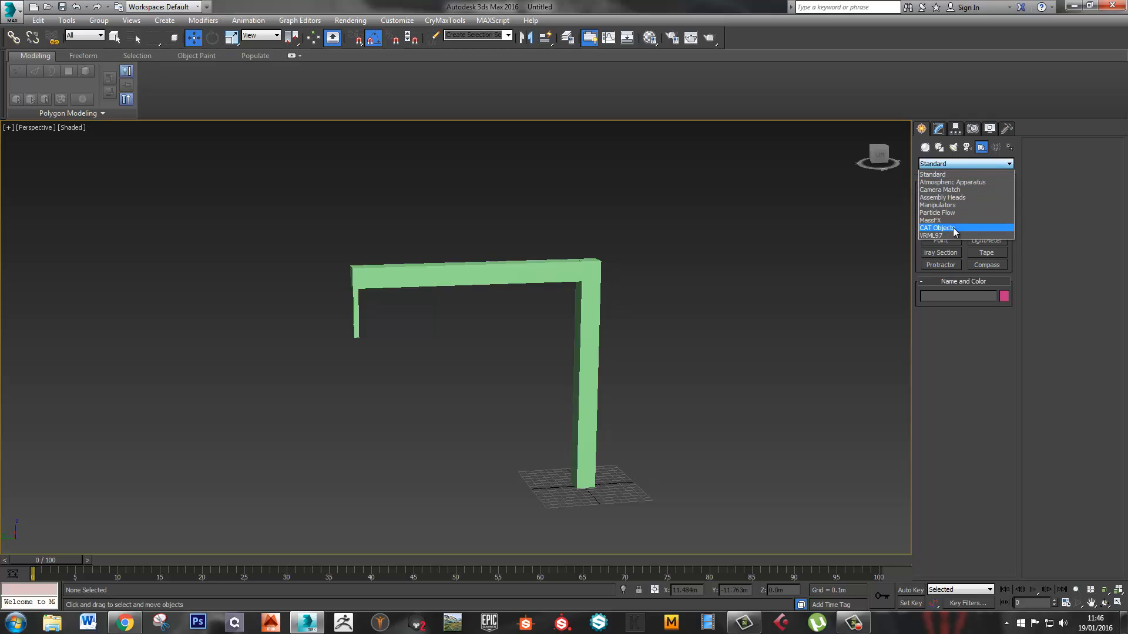
pyautogui.click(1006, 218)
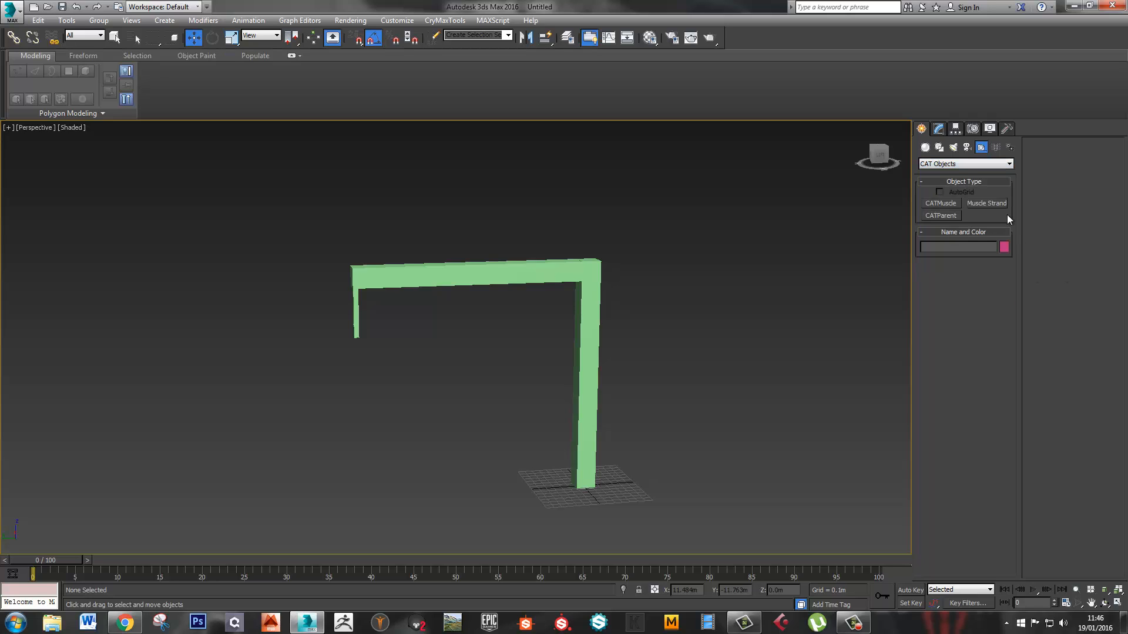
pyautogui.click(952, 217)
pyautogui.moveTo(582, 487); pyautogui.dragTo(685, 562)
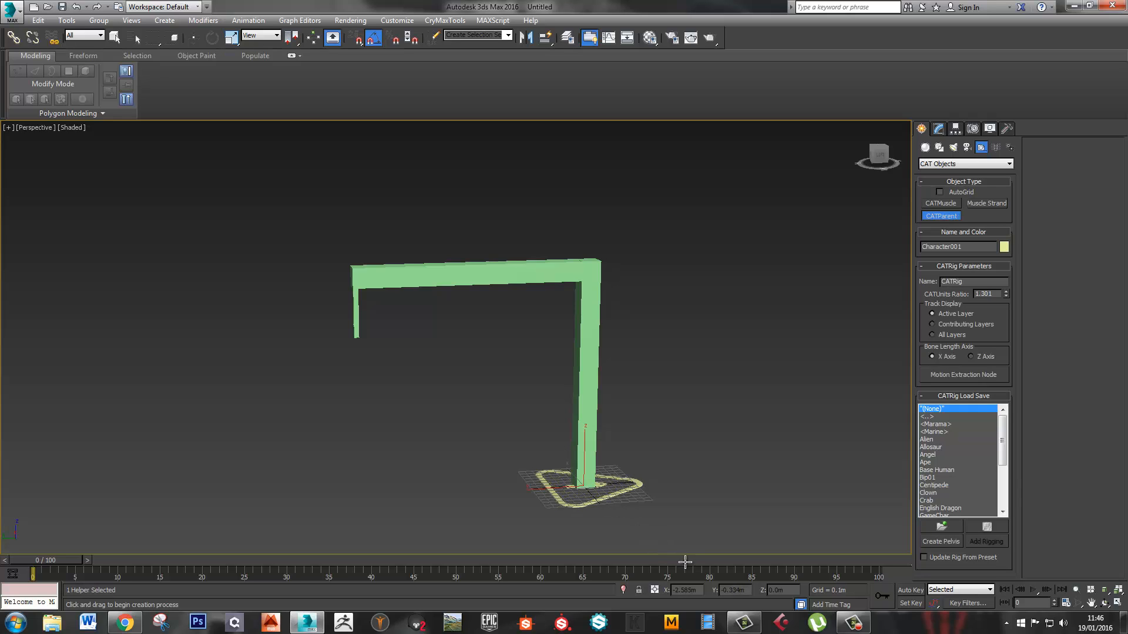
# Centre the CATParent on the origin by resetting its X and Y positions to 0
pyautogui.moveTo(668, 500); pyautogui.dragTo(668, 468, button='middle')
pyautogui.press('e')
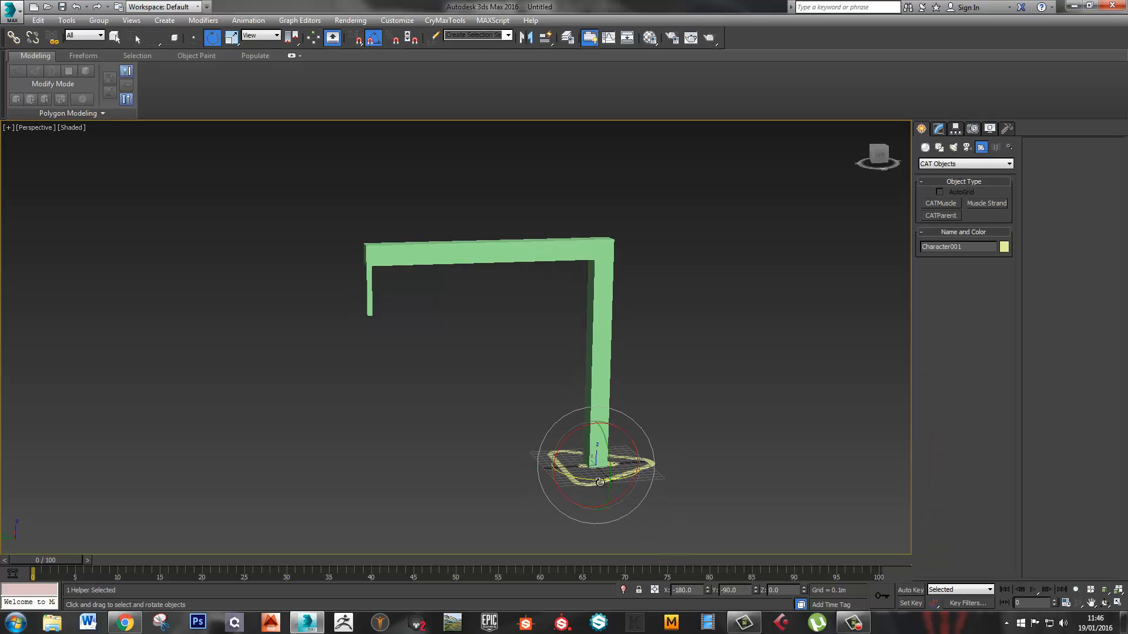
pyautogui.keyDown('alt'); pyautogui.moveTo(600, 482); pyautogui.dragTo(679, 545, button='middle'); pyautogui.keyUp('alt')
pyautogui.press('w')
pyautogui.rightClick(708, 590)
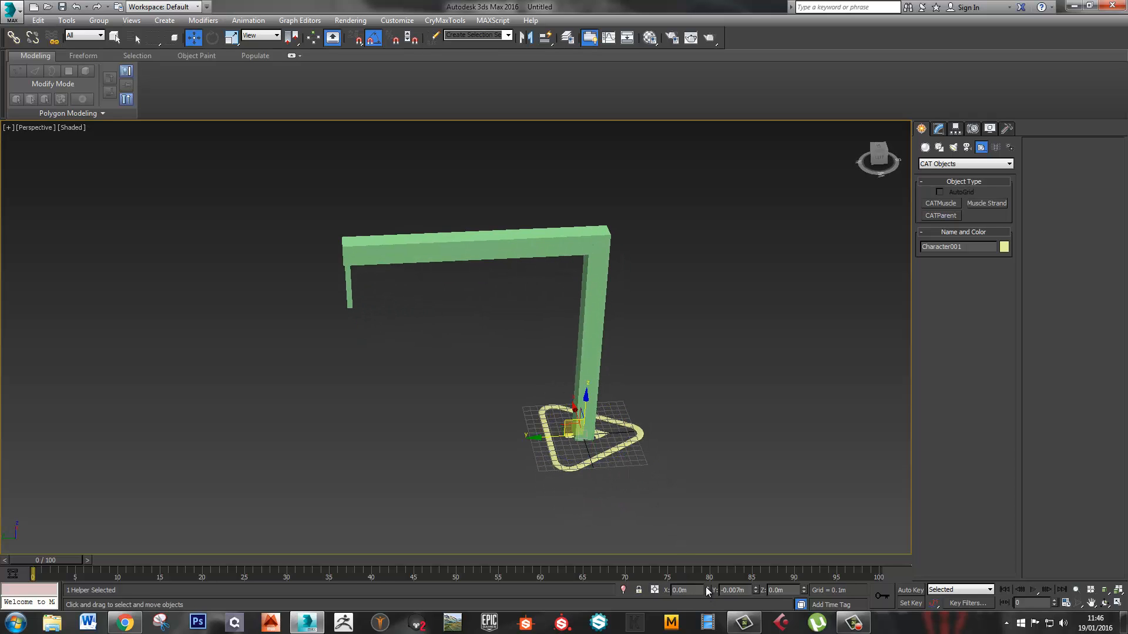
pyautogui.rightClick(755, 591)
pyautogui.keyDown('alt'); pyautogui.moveTo(666, 489); pyautogui.dragTo(619, 394, button='middle'); pyautogui.keyUp('alt')
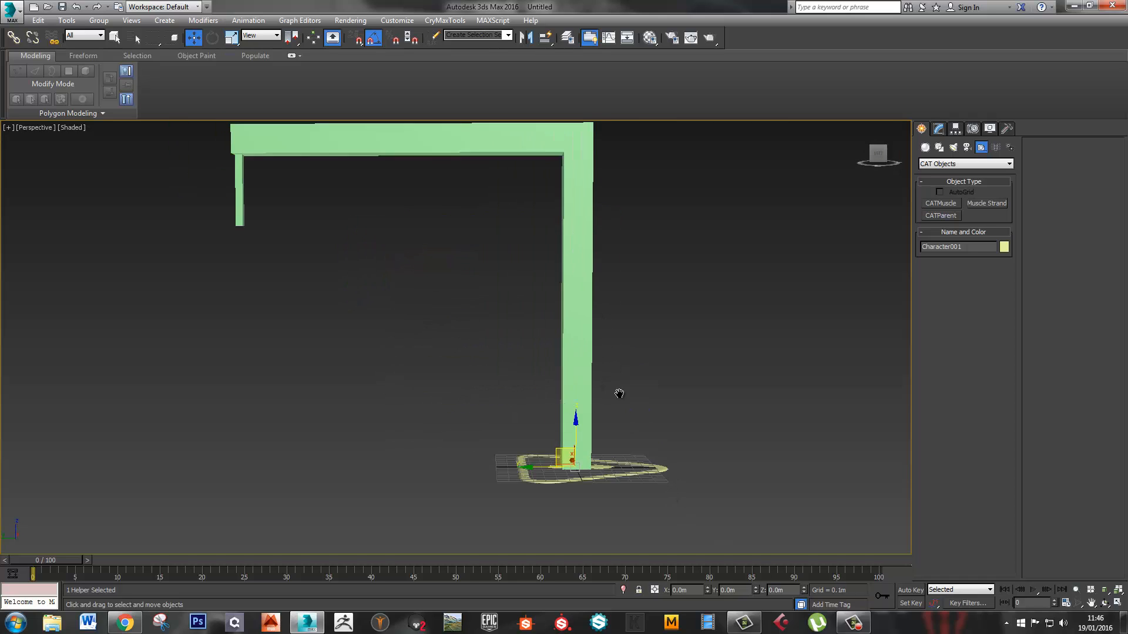
pyautogui.scroll(-3, 619, 394)
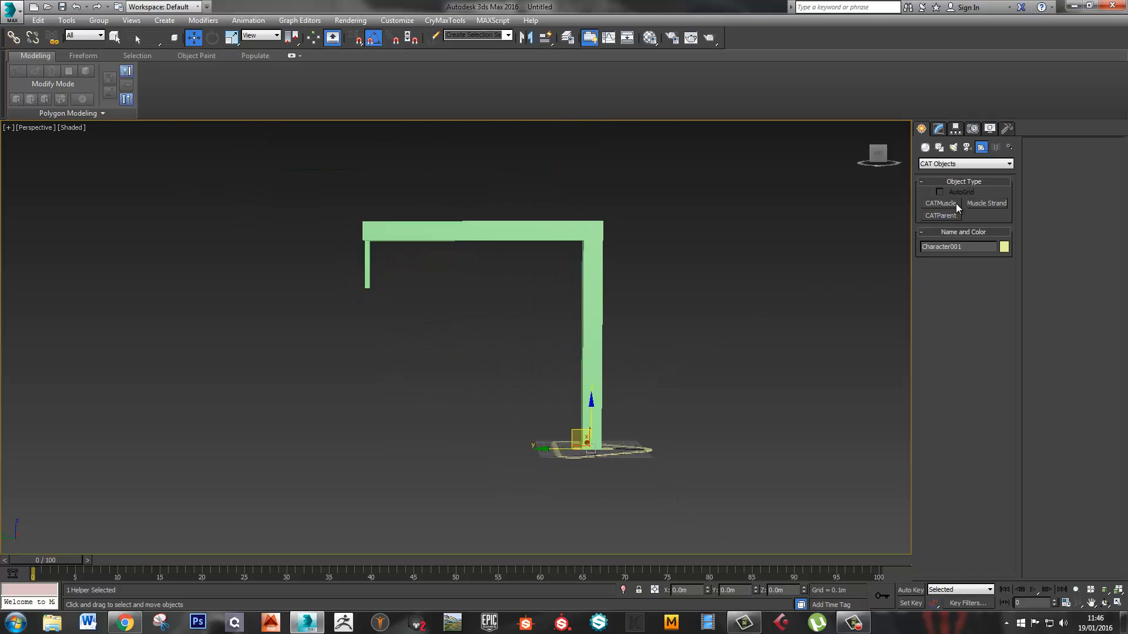
# Create a pelvis hub for the rig and move it down to the post's base, at a Z of about 0 m
pyautogui.click(937, 129)
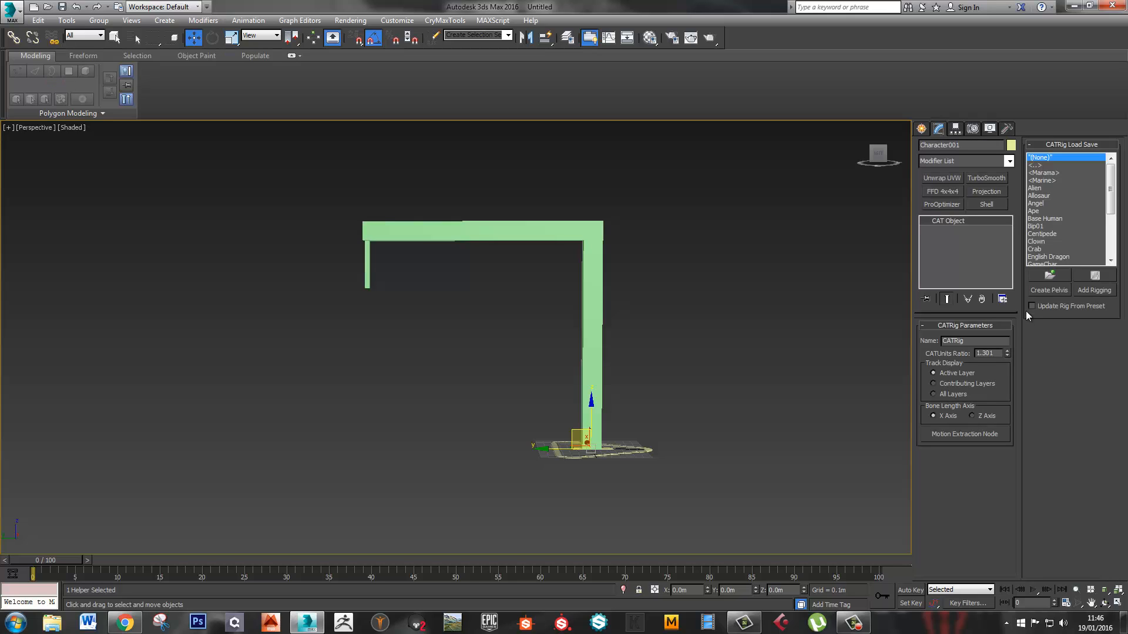
pyautogui.click(1043, 289)
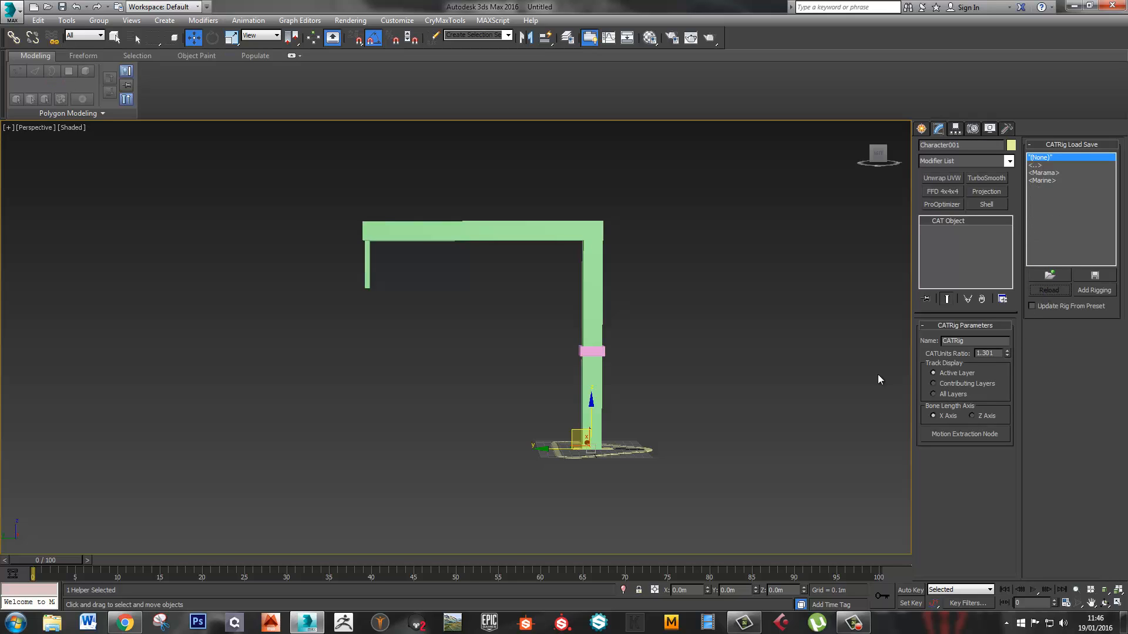
pyautogui.click(598, 352)
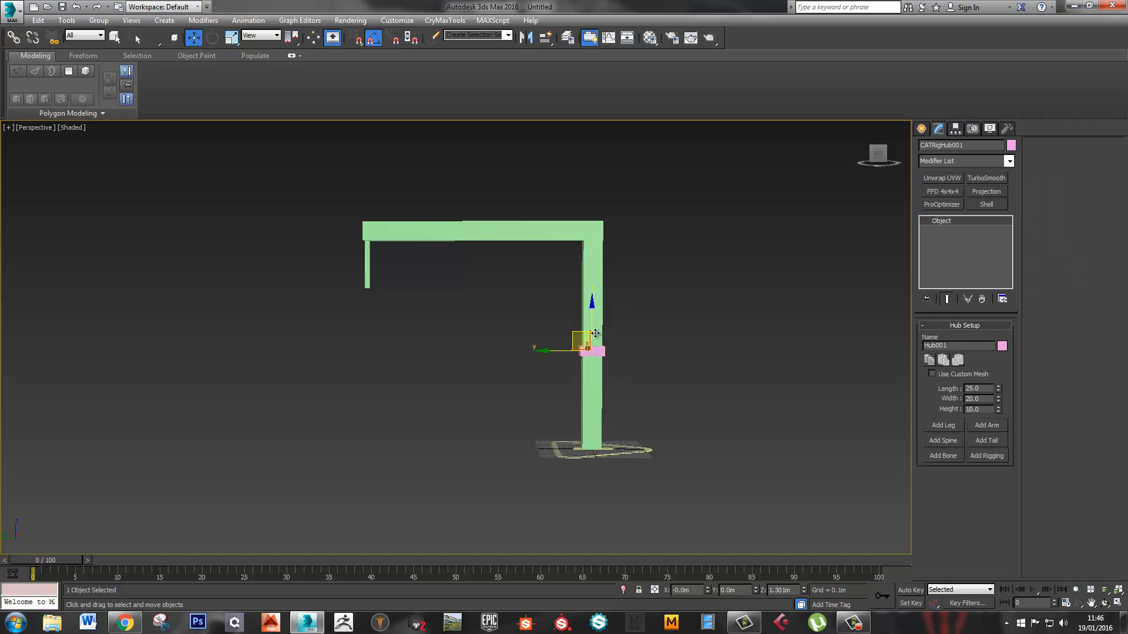
pyautogui.moveTo(591, 319); pyautogui.dragTo(591, 449)
pyautogui.moveTo(591, 449)
pyautogui.keyDown('alt'); pyautogui.mouseDown(button='middle')
pyautogui.moveTo(607, 439)
pyautogui.moveTo(597, 442)
pyautogui.mouseUp(button='middle'); pyautogui.keyUp('alt')
pyautogui.scroll(4, 594, 445)
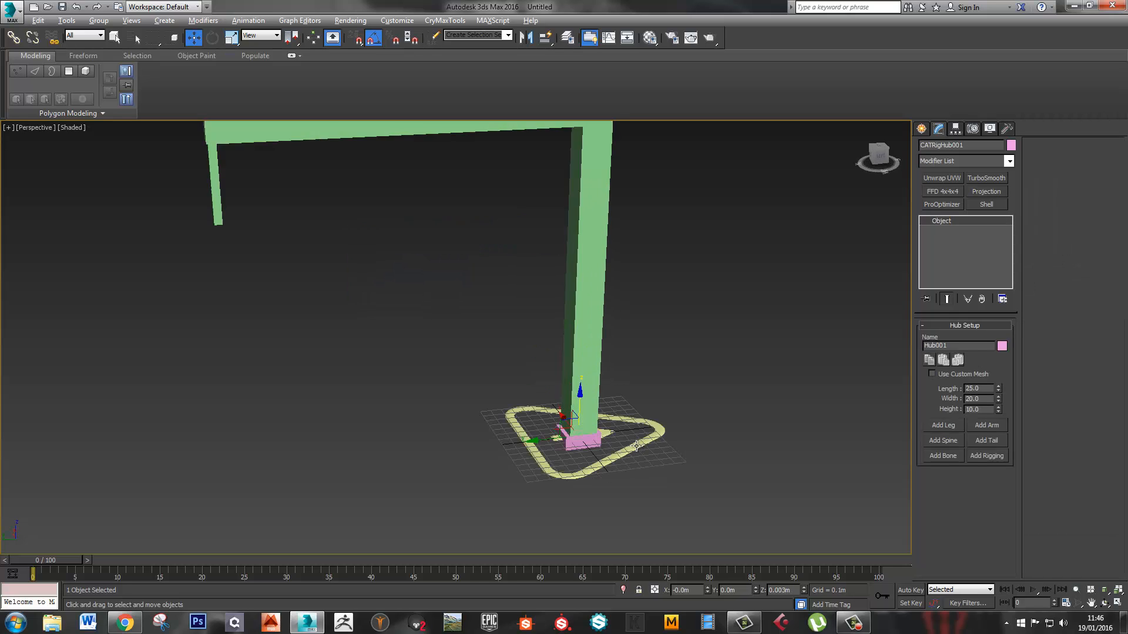
pyautogui.scroll(-5, 595, 444)
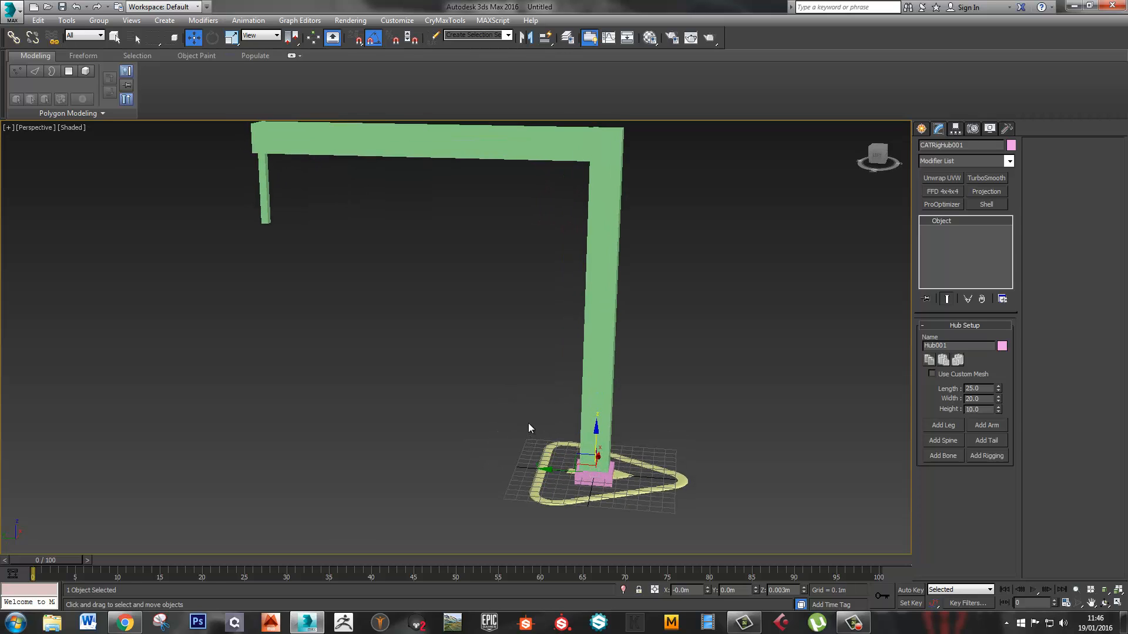
pyautogui.keyDown('alt'); pyautogui.moveTo(494, 393); pyautogui.dragTo(527, 388, button='middle'); pyautogui.keyUp('alt')
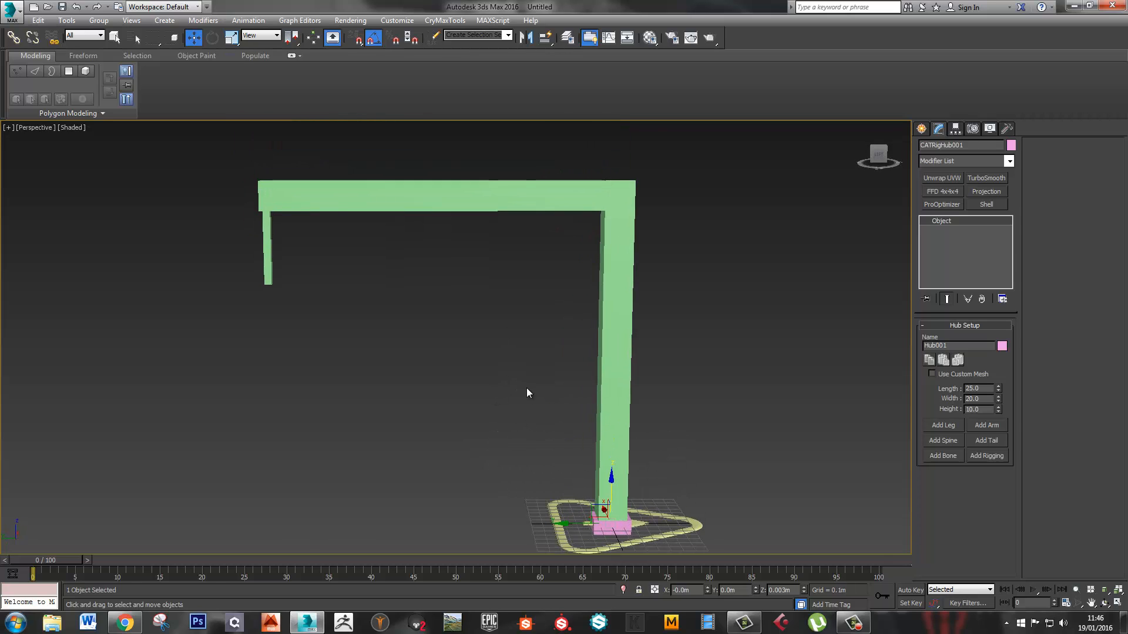
# Add an arm to the hub and disable its collarbone and palm
pyautogui.click(985, 426)
pyautogui.moveTo(550, 460); pyautogui.dragTo(554, 288, button='middle')
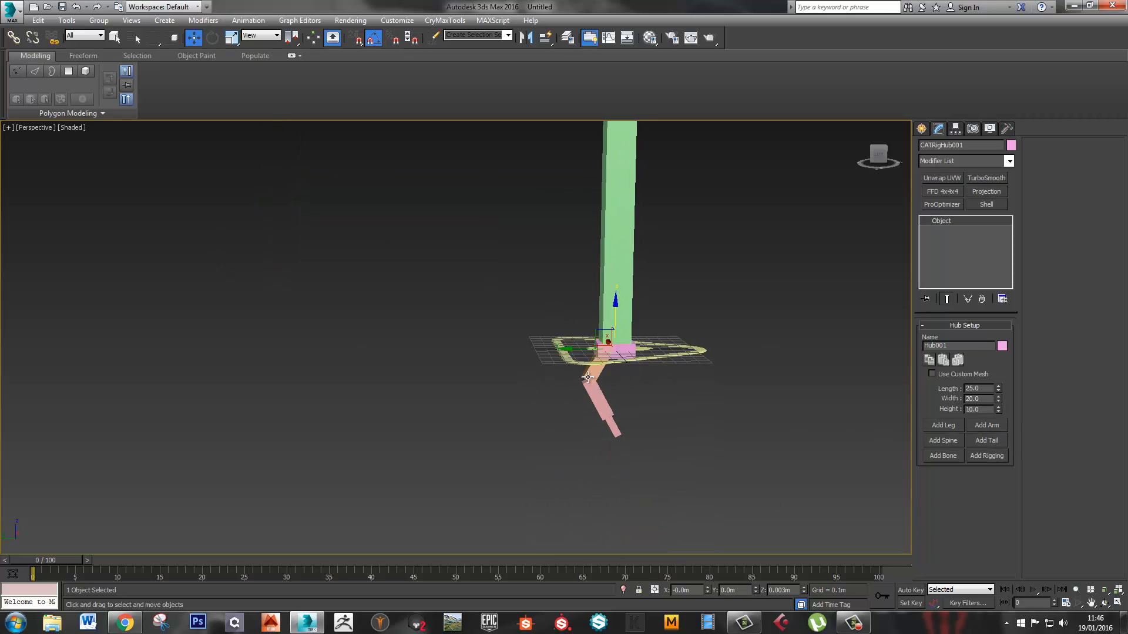
pyautogui.click(590, 375)
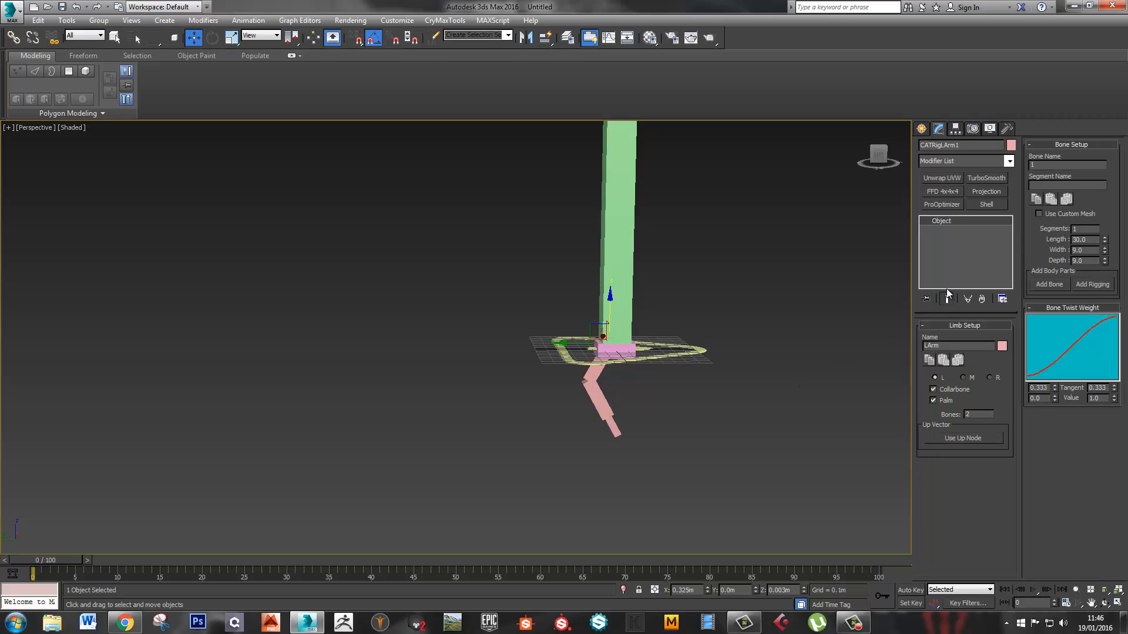
pyautogui.click(933, 390)
pyautogui.click(933, 400)
pyautogui.scroll(-2, 479, 269)
pyautogui.moveTo(479, 269); pyautogui.dragTo(490, 396, button='middle')
pyautogui.moveTo(611, 331); pyautogui.dragTo(582, 273, button='middle')
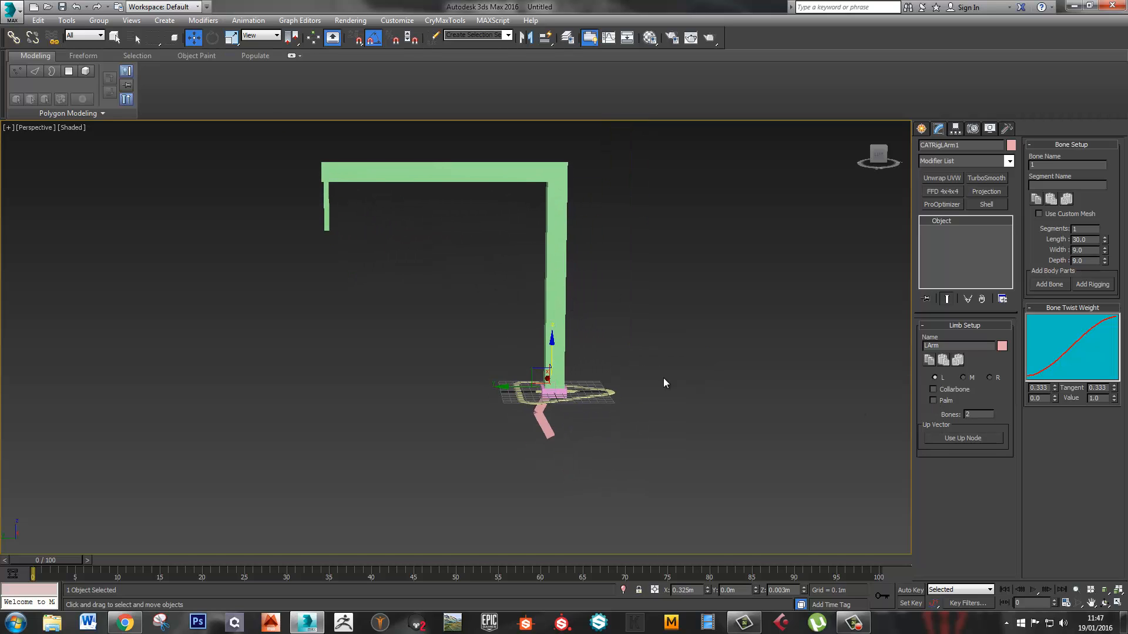
pyautogui.moveTo(600, 376); pyautogui.dragTo(620, 361, button='middle')
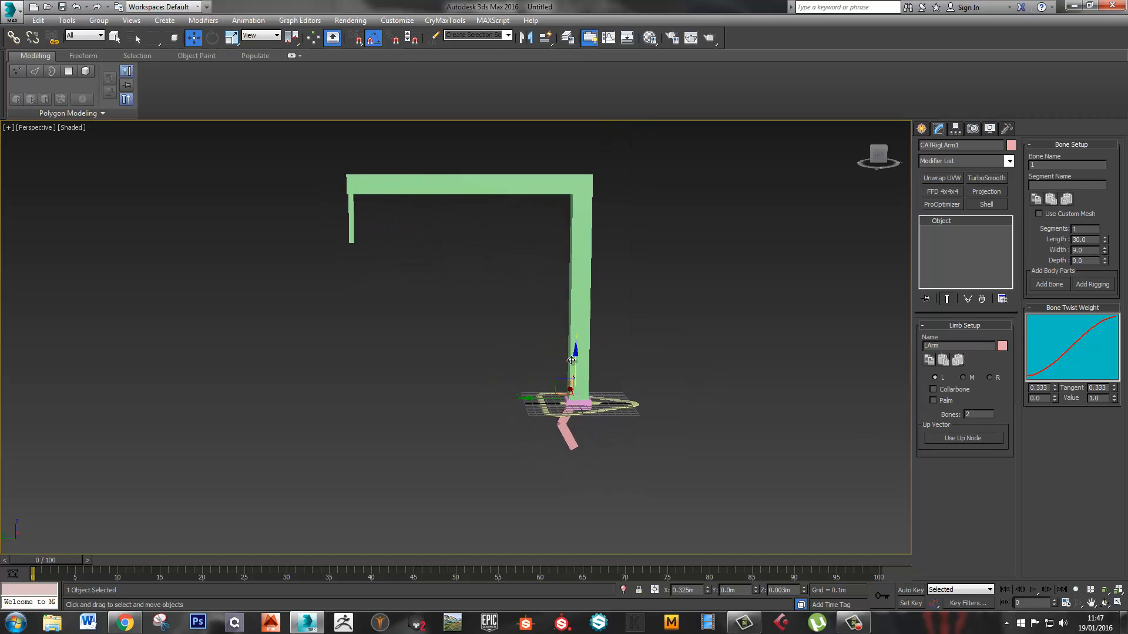
# Rotate the arm's first bone so that the limb points upward from the hub beside the post
pyautogui.scroll(4, 575, 363)
pyautogui.press('e')
pyautogui.moveTo(601, 412); pyautogui.dragTo(648, 497)
pyautogui.keyDown('alt'); pyautogui.moveTo(648, 497); pyautogui.dragTo(636, 358, button='middle'); pyautogui.keyUp('alt')
pyautogui.click(600, 353)
pyautogui.click(653, 360)
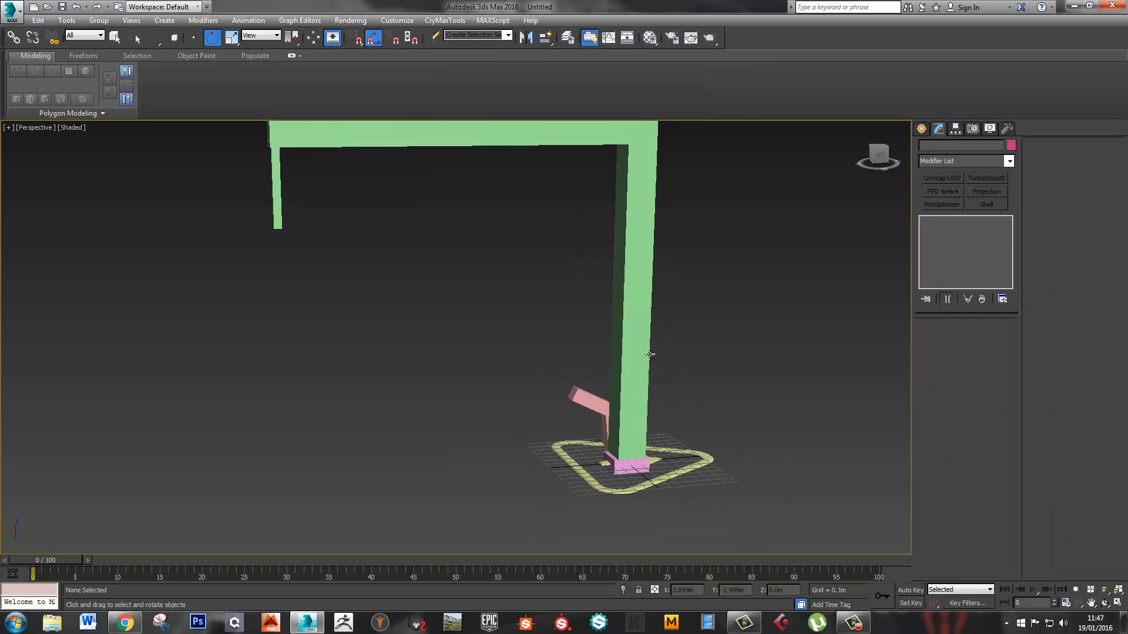
# Make the Crane mesh see-through so the bones inside it can be seen
pyautogui.click(650, 354)
pyautogui.keyDown('alt'); pyautogui.moveTo(649, 354); pyautogui.dragTo(671, 331, button='middle'); pyautogui.keyUp('alt')
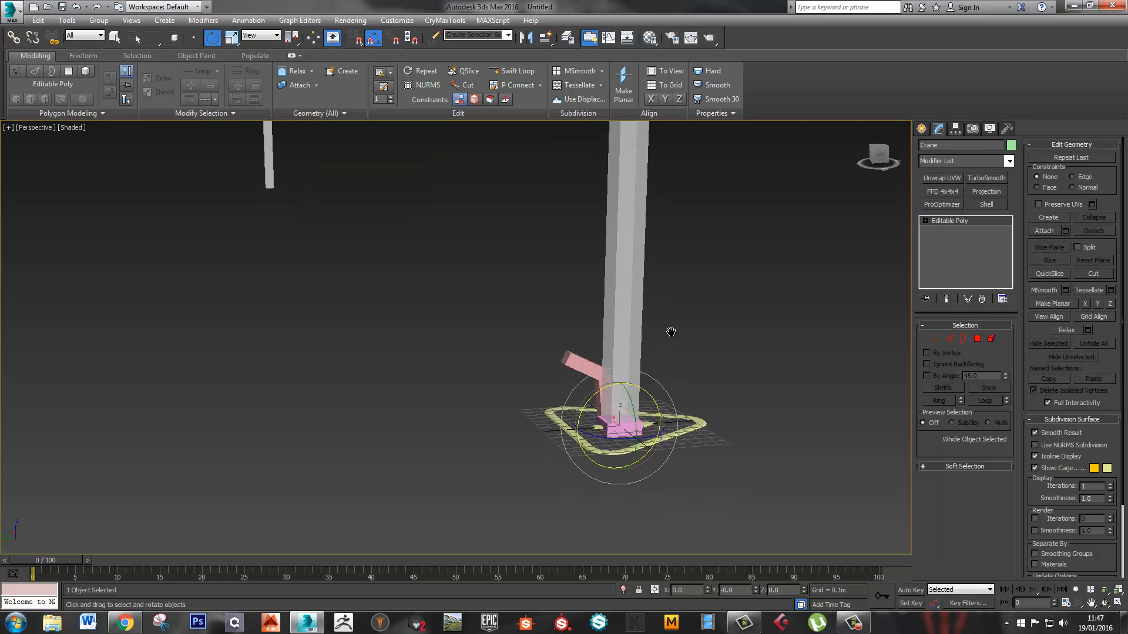
pyautogui.moveTo(653, 376)
pyautogui.keyDown('alt'); pyautogui.mouseDown(button='middle')
pyautogui.moveTo(599, 383)
pyautogui.moveTo(641, 386)
pyautogui.mouseUp(button='middle'); pyautogui.keyUp('alt')
# Select both arm bones and move them together along X into the centre of the post
pyautogui.click(485, 336)
pyautogui.press('w')
pyautogui.keyDown('alt'); pyautogui.moveTo(485, 337); pyautogui.dragTo(461, 369, button='middle'); pyautogui.keyUp('alt')
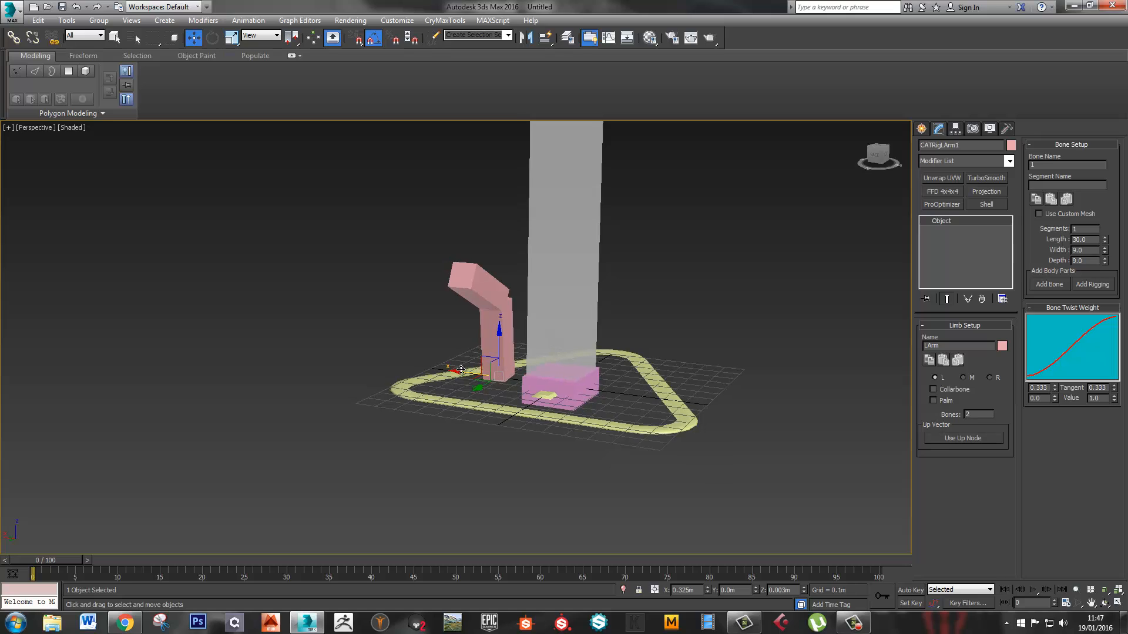
pyautogui.moveTo(462, 373); pyautogui.dragTo(503, 382)
pyautogui.hotkey('ctrl', 'z')
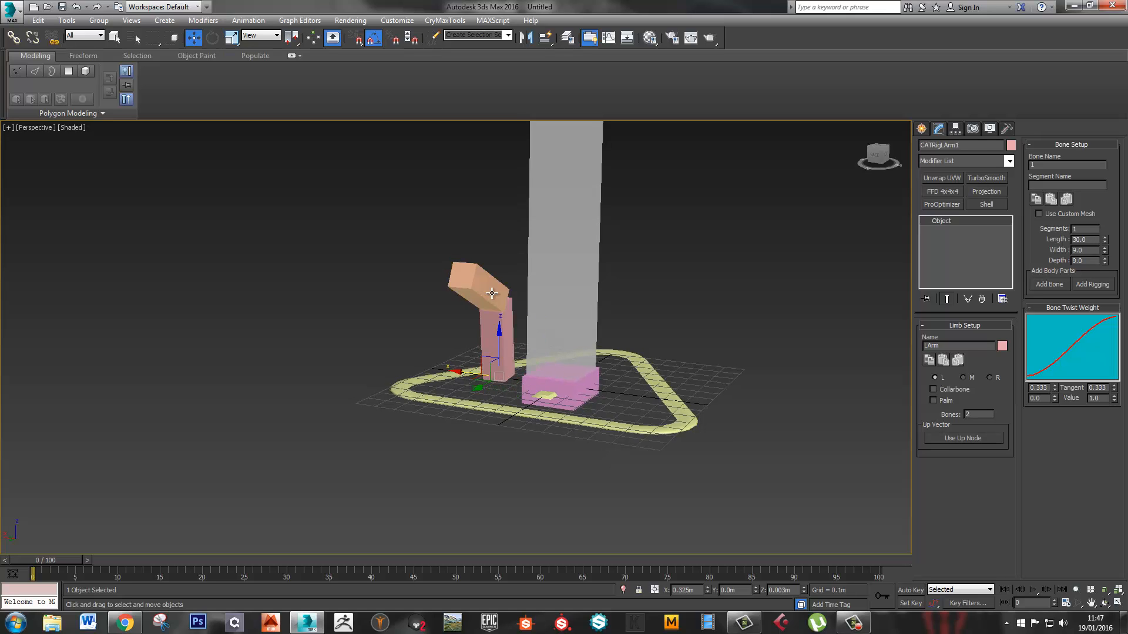
pyautogui.keyDown('ctrl'); pyautogui.click(489, 295); pyautogui.keyUp('ctrl')
pyautogui.moveTo(454, 310); pyautogui.dragTo(526, 318)
pyautogui.moveTo(526, 317)
pyautogui.keyDown('alt'); pyautogui.mouseDown(button='middle')
pyautogui.moveTo(556, 339)
pyautogui.moveTo(538, 323)
pyautogui.mouseUp(button='middle'); pyautogui.keyUp('alt')
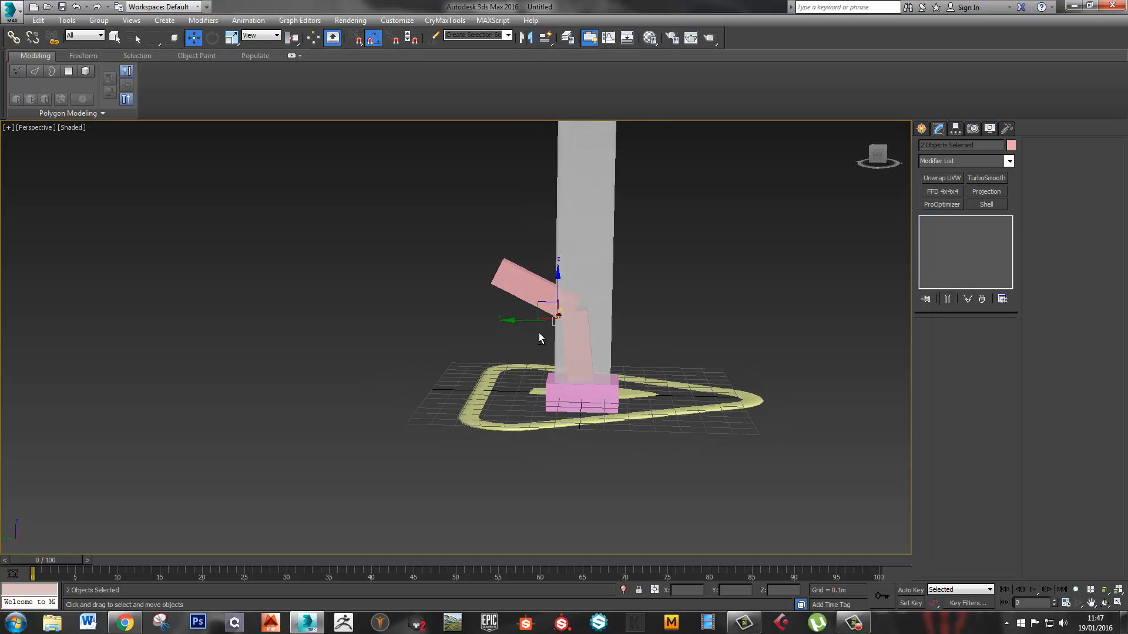
# Rotate the arm's first bone nearly upright inside the post, to a Y rotation of about -86.35°
pyautogui.click(531, 290)
pyautogui.press('e')
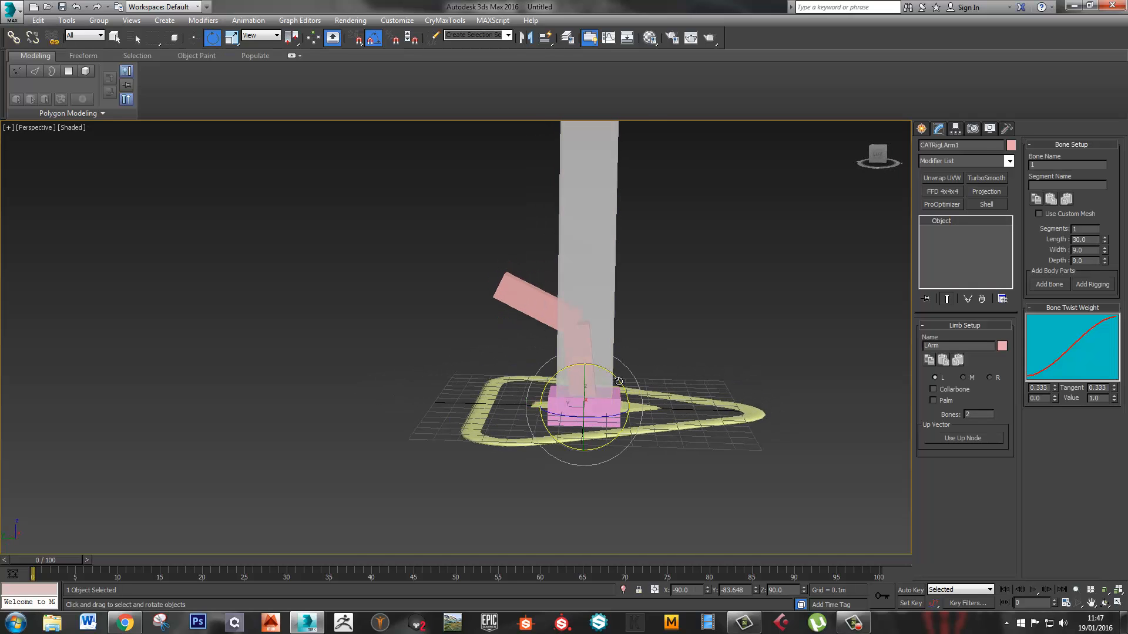
pyautogui.moveTo(621, 380); pyautogui.dragTo(623, 384)
pyautogui.scroll(-5, 623, 384)
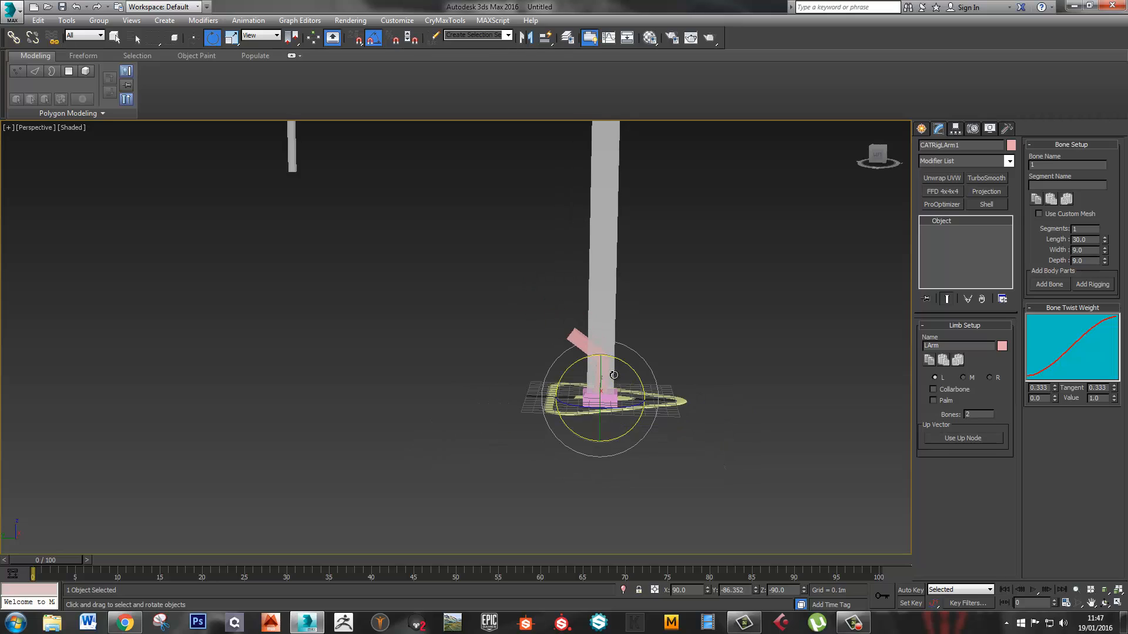
# Stretch the arm's first bone up the post to the beam's height, to a length of about 218
pyautogui.press('r')
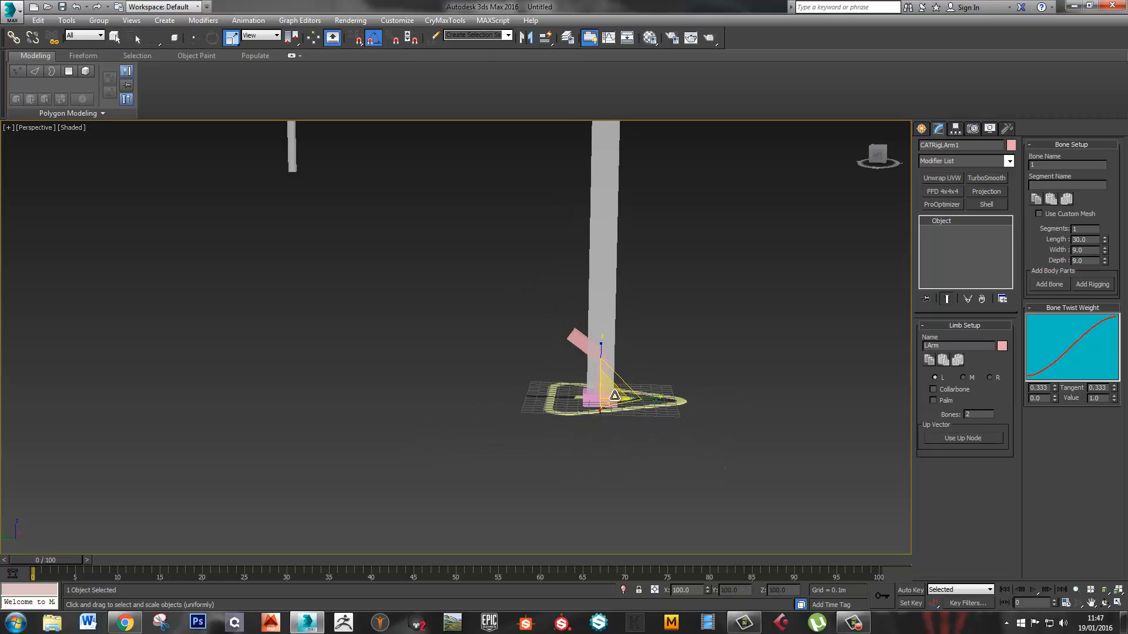
pyautogui.moveTo(622, 385); pyautogui.dragTo(597, 127)
pyautogui.moveTo(597, 128); pyautogui.dragTo(584, 239, button='middle')
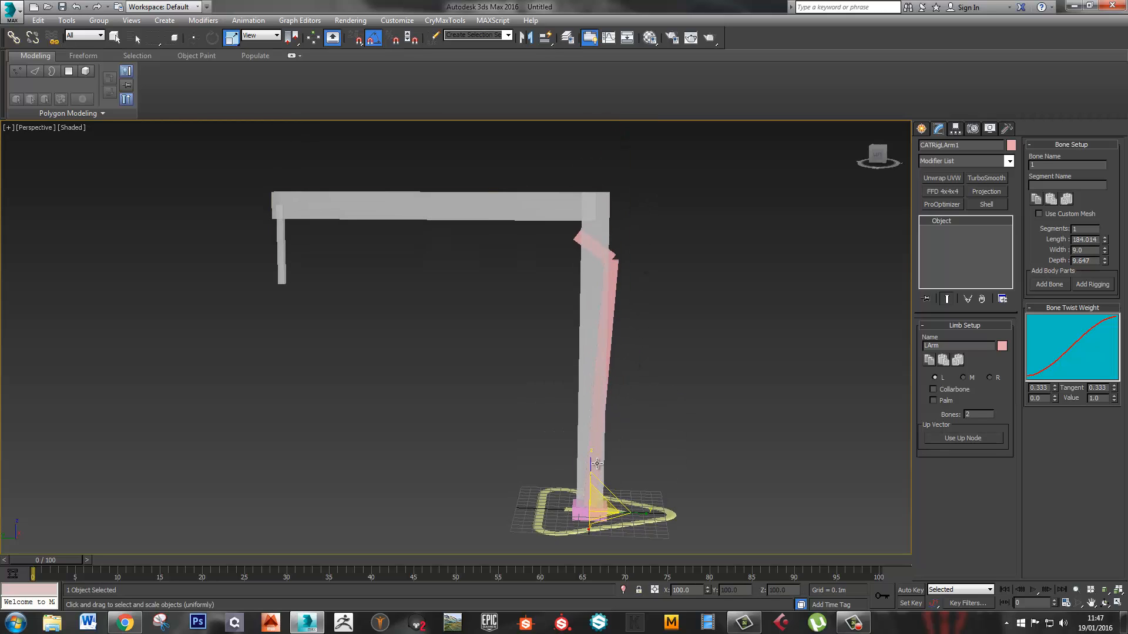
pyautogui.moveTo(594, 473); pyautogui.dragTo(588, 458)
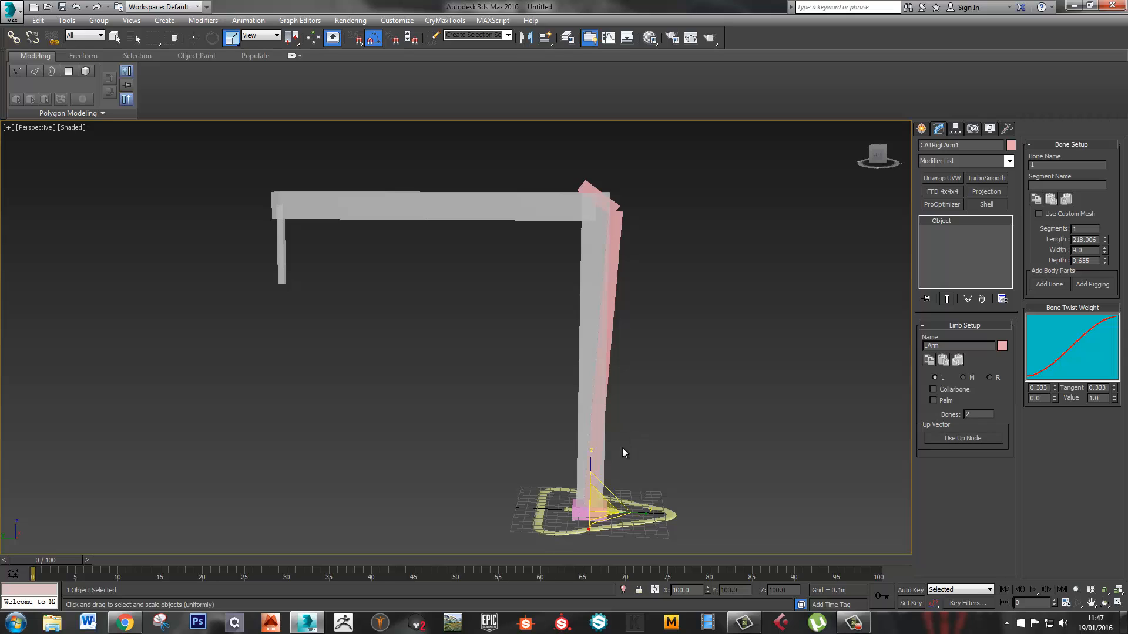
# Rotate the arm's first bone upright inside the post, to a Y rotation of about -89.81°
pyautogui.press('e')
pyautogui.moveTo(617, 479); pyautogui.dragTo(623, 484)
pyautogui.press('a')
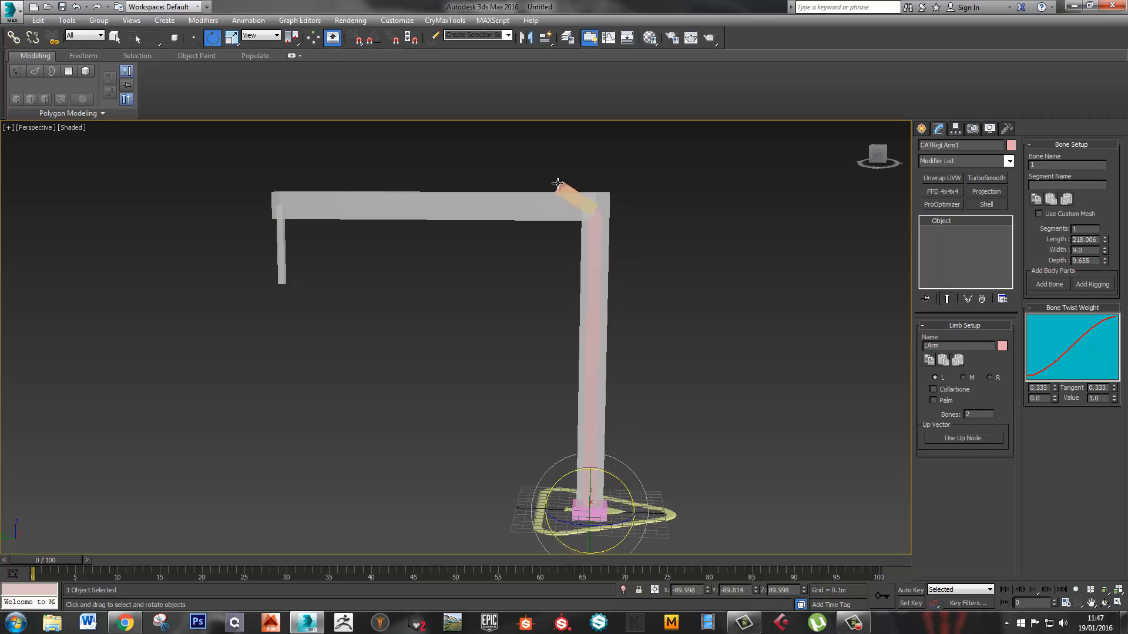
# Rotate the arm's second bone level with the horizontal beam and stretch it to the beam's far end, to a length of about 231
pyautogui.click(566, 191)
pyautogui.moveTo(631, 189); pyautogui.dragTo(592, 165)
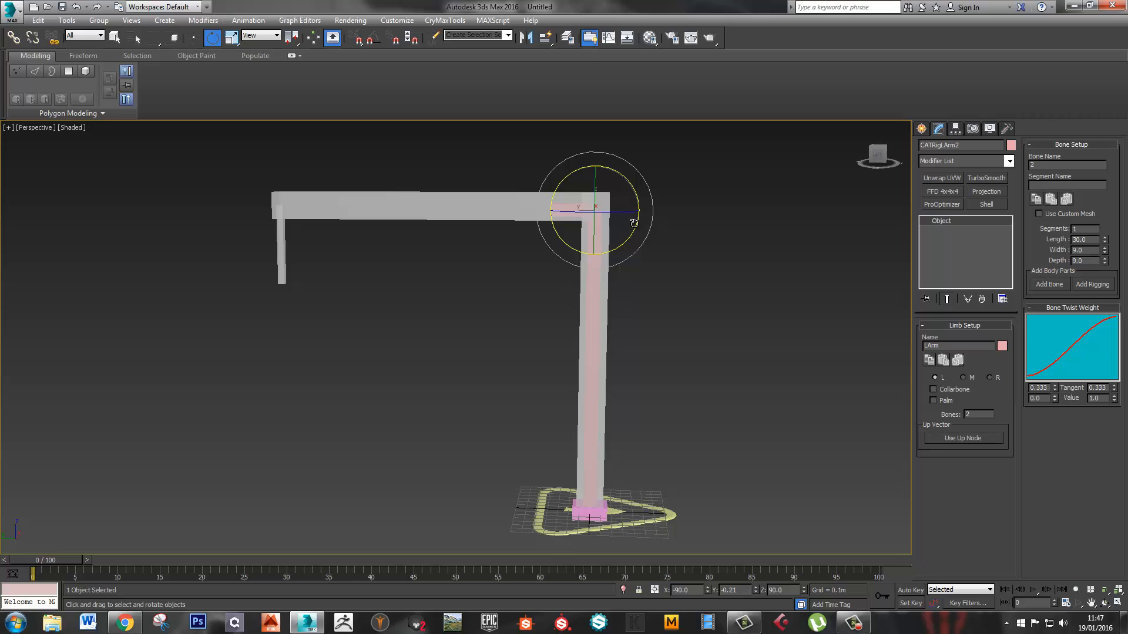
pyautogui.press('r')
pyautogui.moveTo(650, 212); pyautogui.dragTo(951, 231)
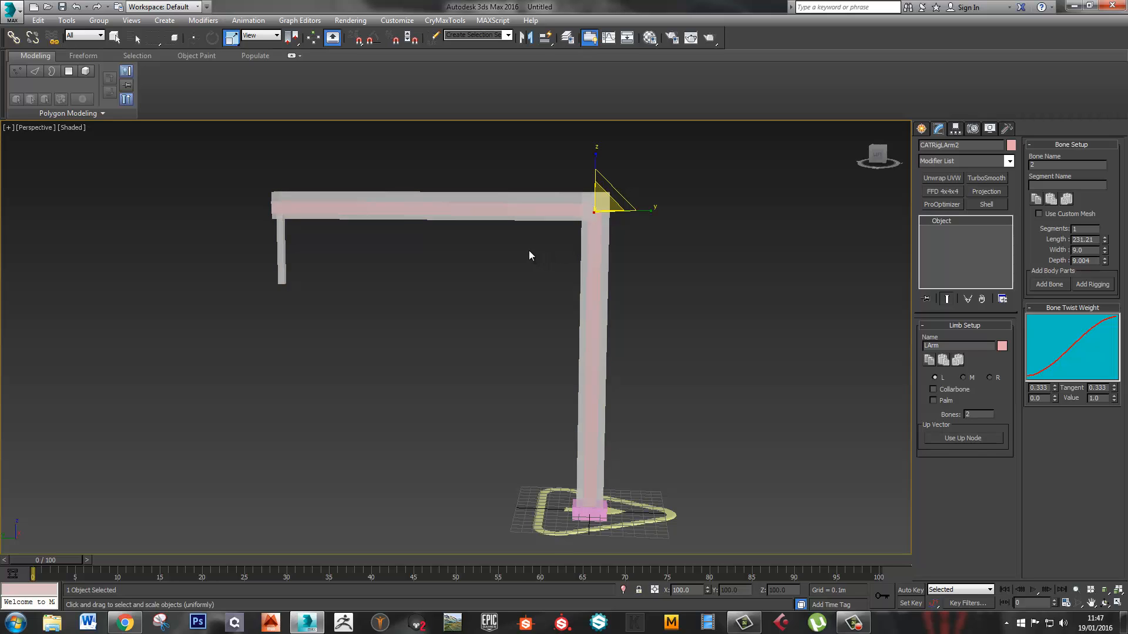
# Raise the arm's second bone slightly inside the beam, to a Z position of about 2.847 m
pyautogui.keyDown('alt'); pyautogui.moveTo(529, 250); pyautogui.dragTo(572, 231, button='middle'); pyautogui.keyUp('alt')
pyautogui.scroll(3, 564, 211)
pyautogui.scroll(3, 572, 231)
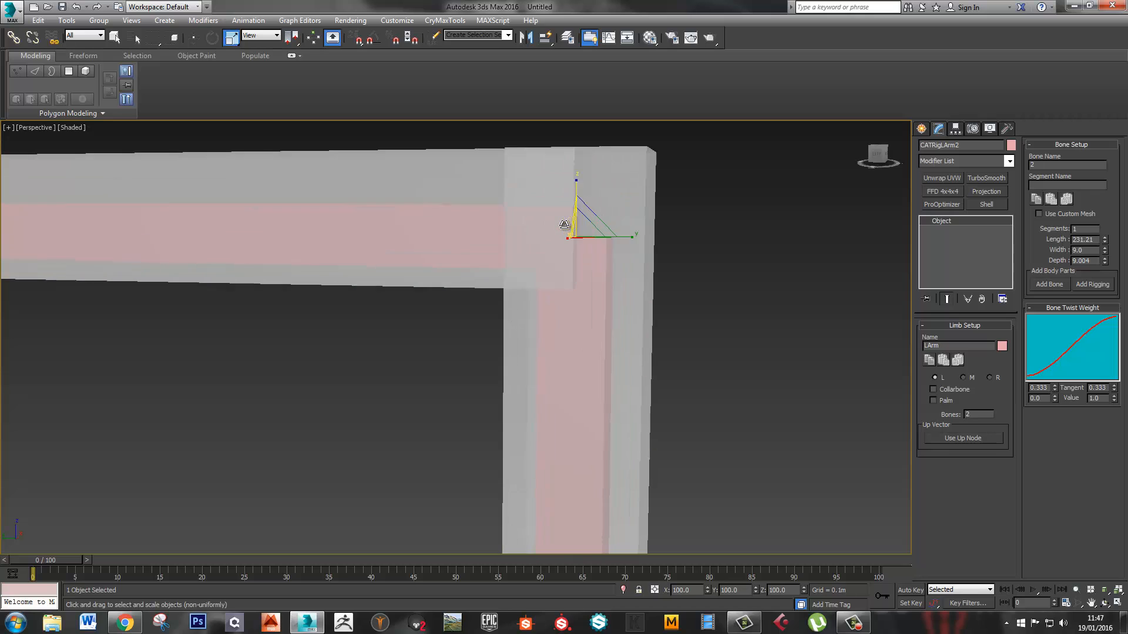
pyautogui.scroll(-1, 576, 235)
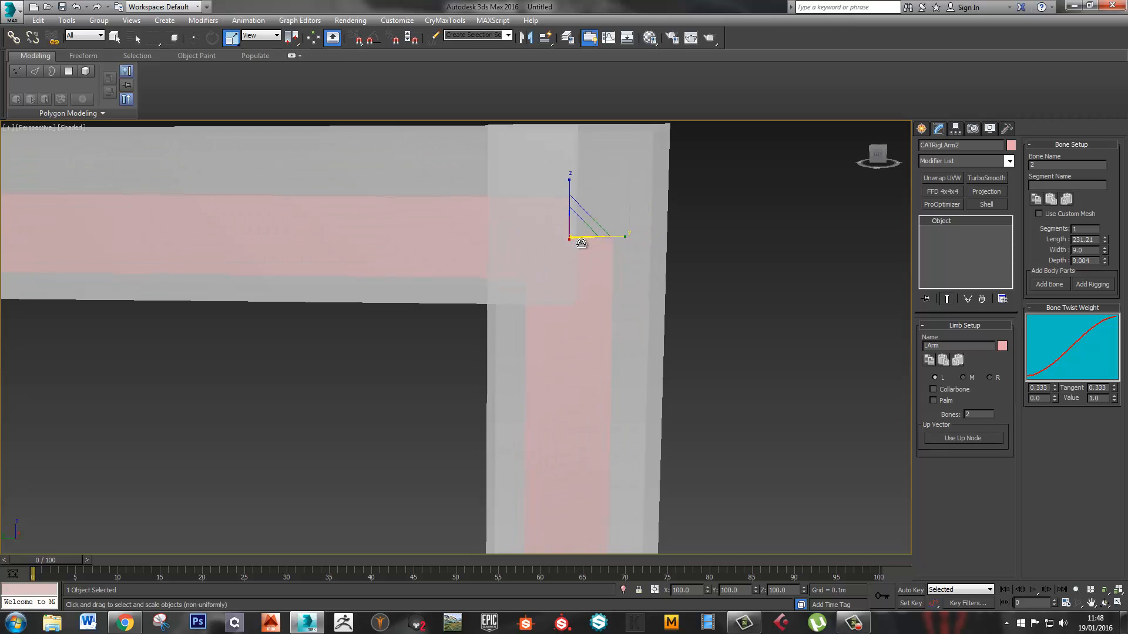
pyautogui.scroll(2, 581, 242)
pyautogui.click(580, 242)
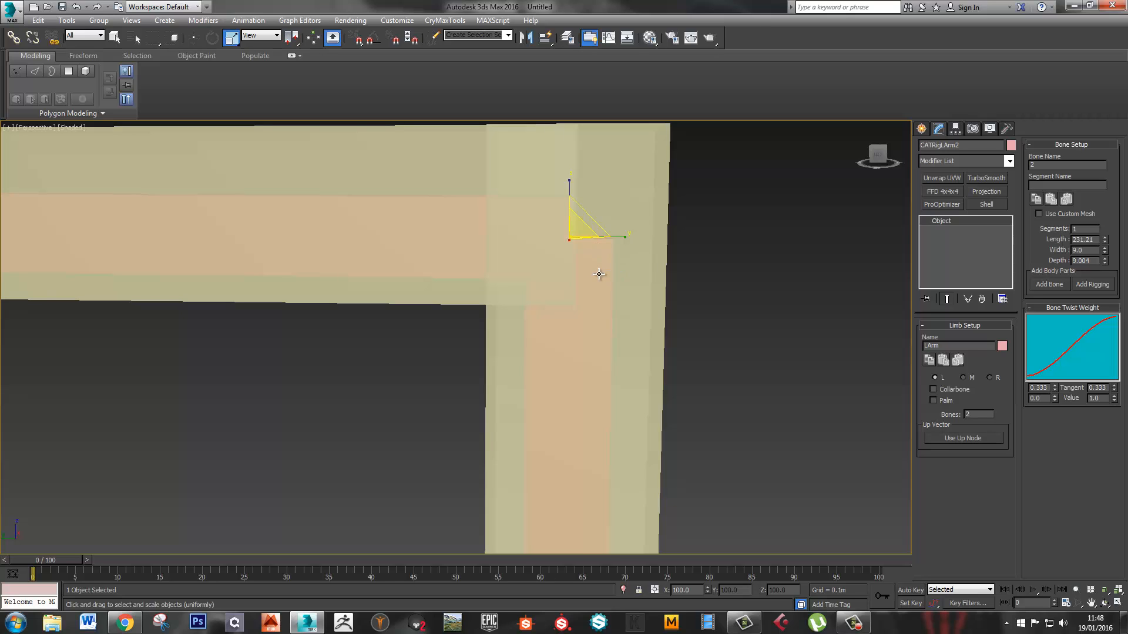
pyautogui.press('w')
pyautogui.moveTo(536, 238); pyautogui.dragTo(570, 248)
pyautogui.moveTo(587, 238); pyautogui.dragTo(595, 258, button='middle')
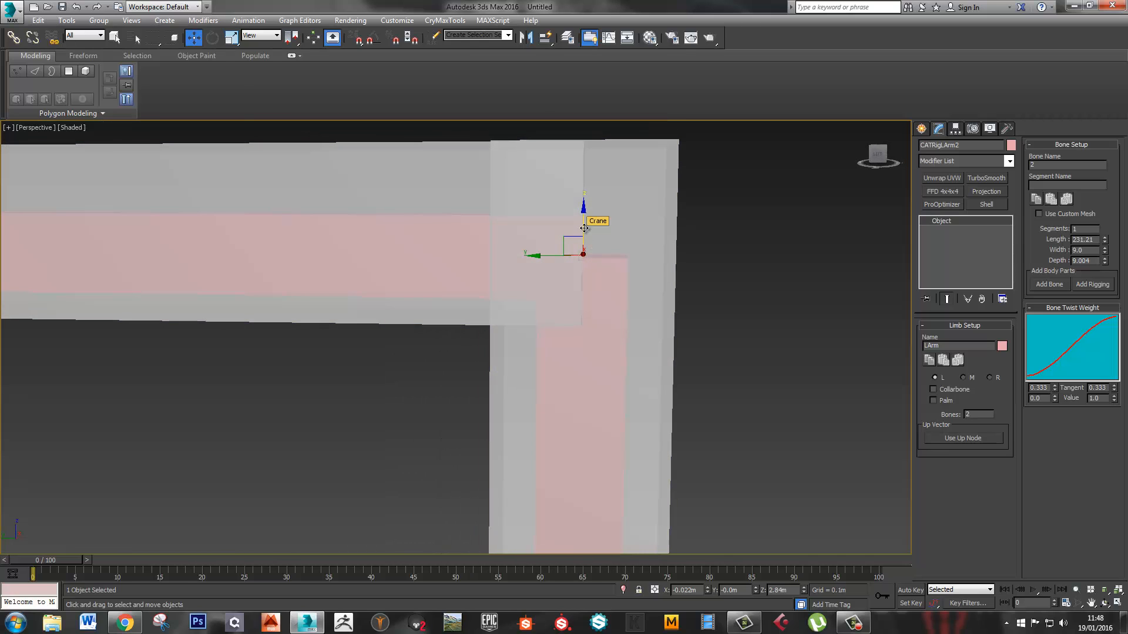
pyautogui.moveTo(585, 228); pyautogui.dragTo(583, 223)
pyautogui.scroll(-2, 583, 224)
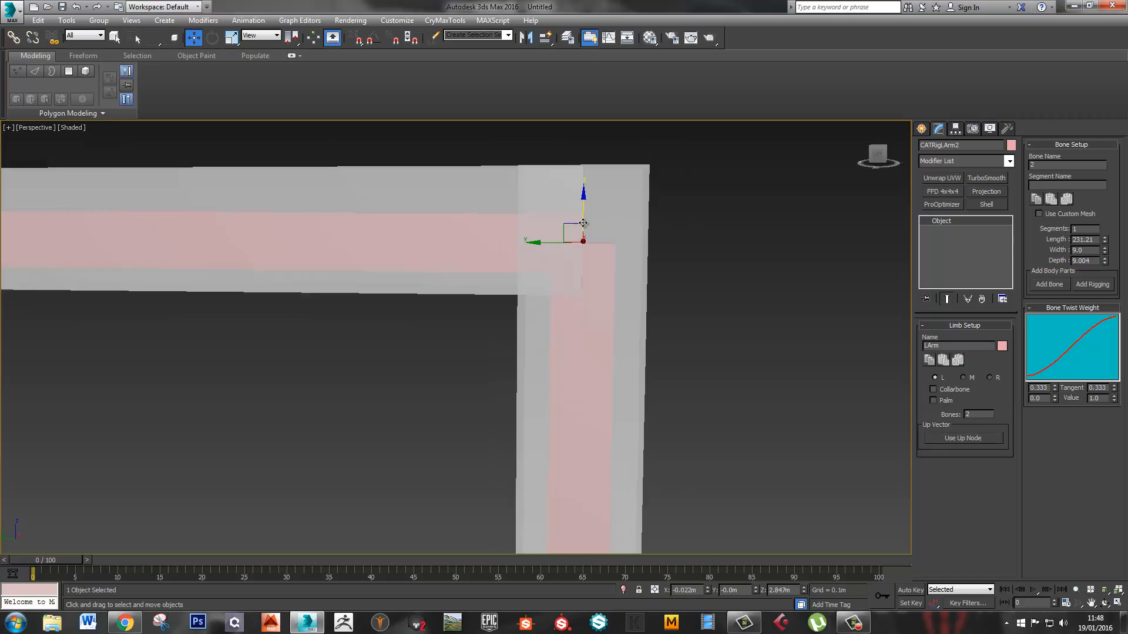
pyautogui.scroll(-6, 554, 284)
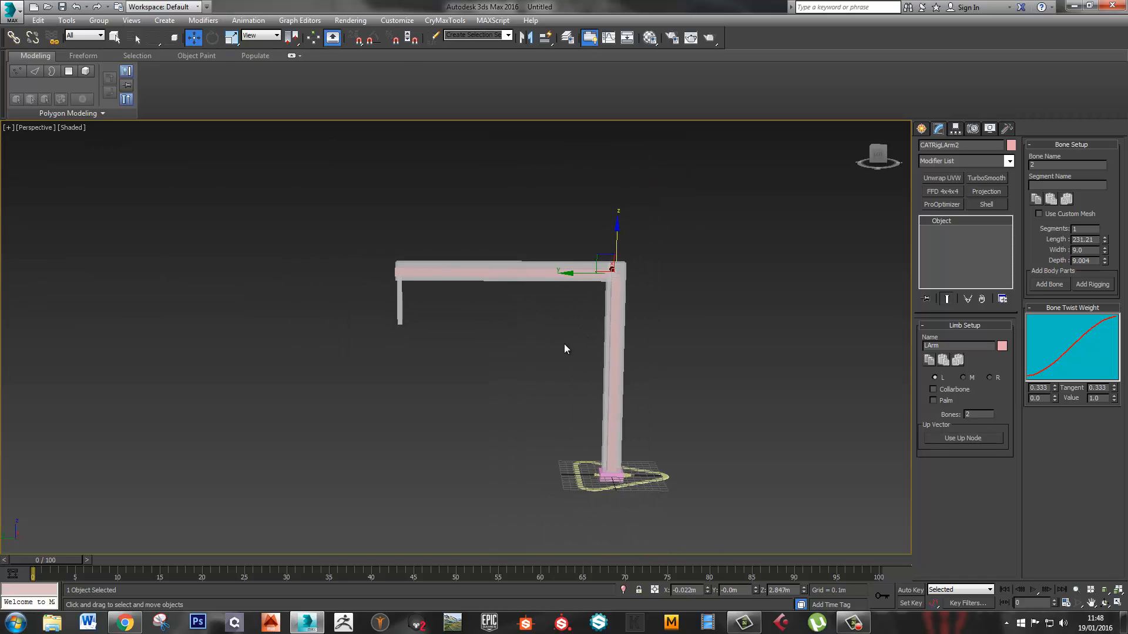
# Select both arm bones and scale them wider along X so that they stick out of the crane mesh
pyautogui.scroll(2, 565, 348)
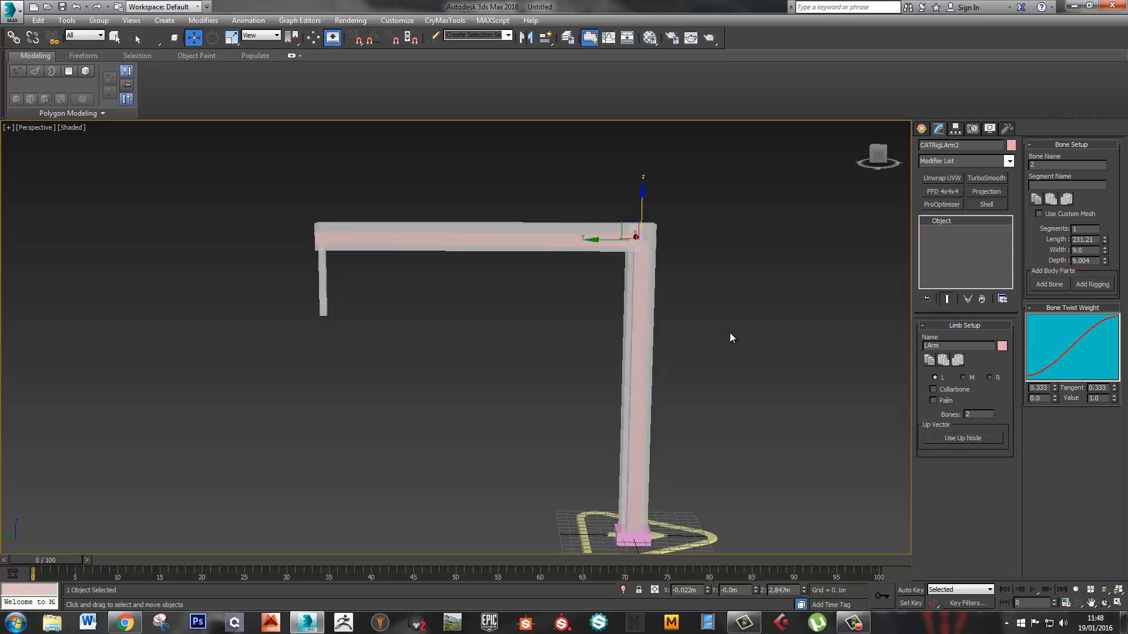
pyautogui.moveTo(730, 333); pyautogui.dragTo(544, 308)
pyautogui.keyDown('ctrl'); pyautogui.click(484, 235); pyautogui.keyUp('ctrl')
pyautogui.keyDown('ctrl'); pyautogui.click(519, 225); pyautogui.keyUp('ctrl')
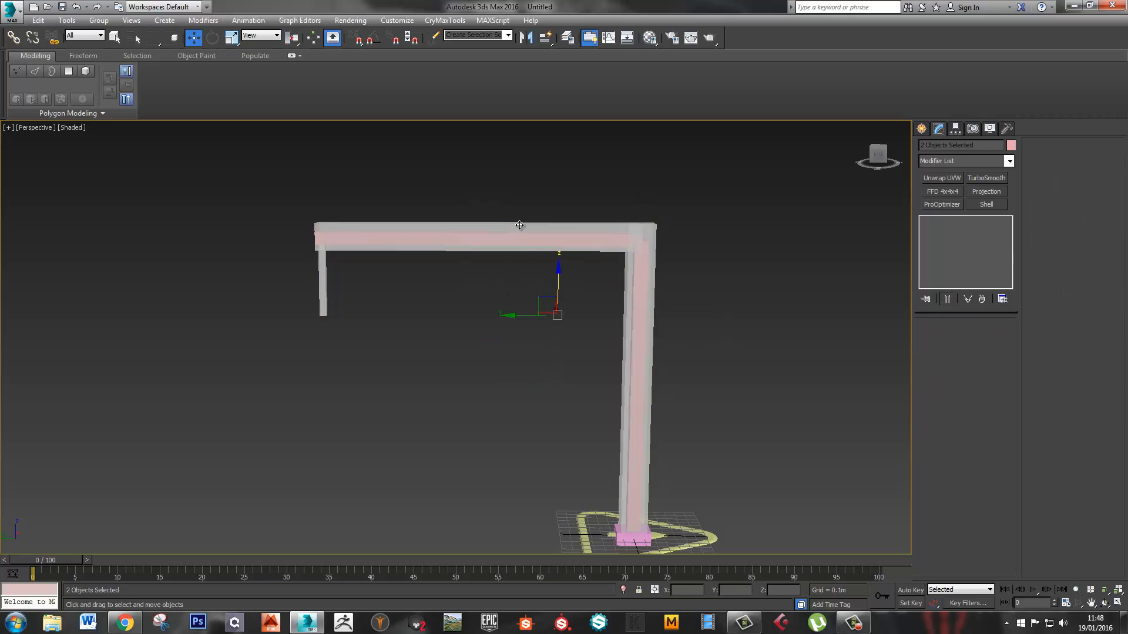
pyautogui.keyDown('alt'); pyautogui.moveTo(510, 329); pyautogui.dragTo(519, 350, button='middle'); pyautogui.keyUp('alt')
pyautogui.press('r')
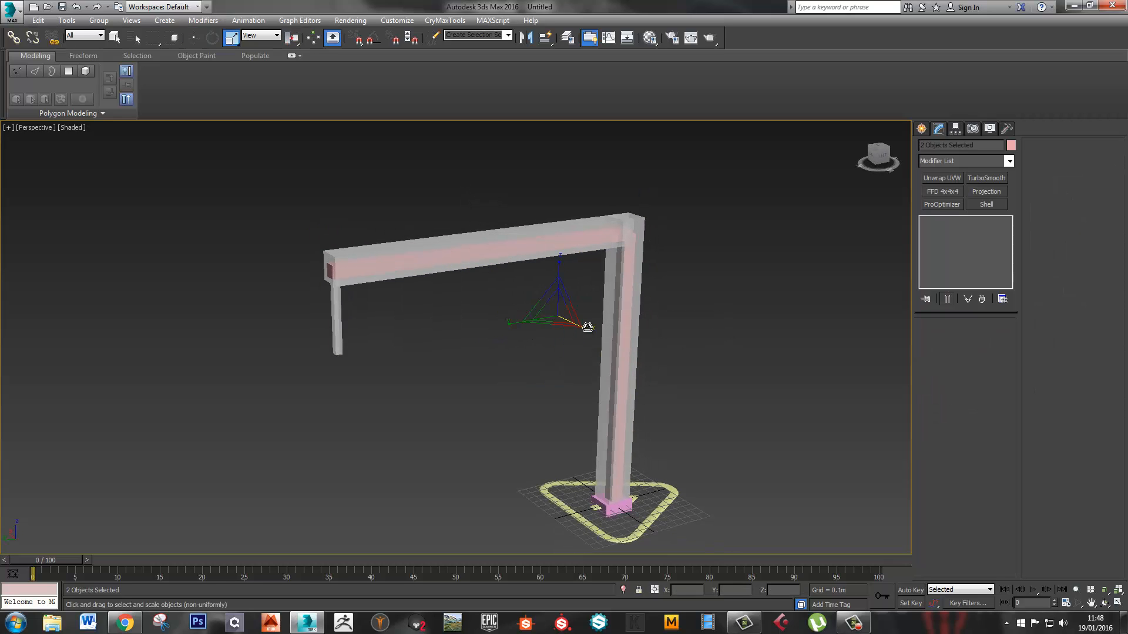
pyautogui.moveTo(588, 327); pyautogui.dragTo(631, 350)
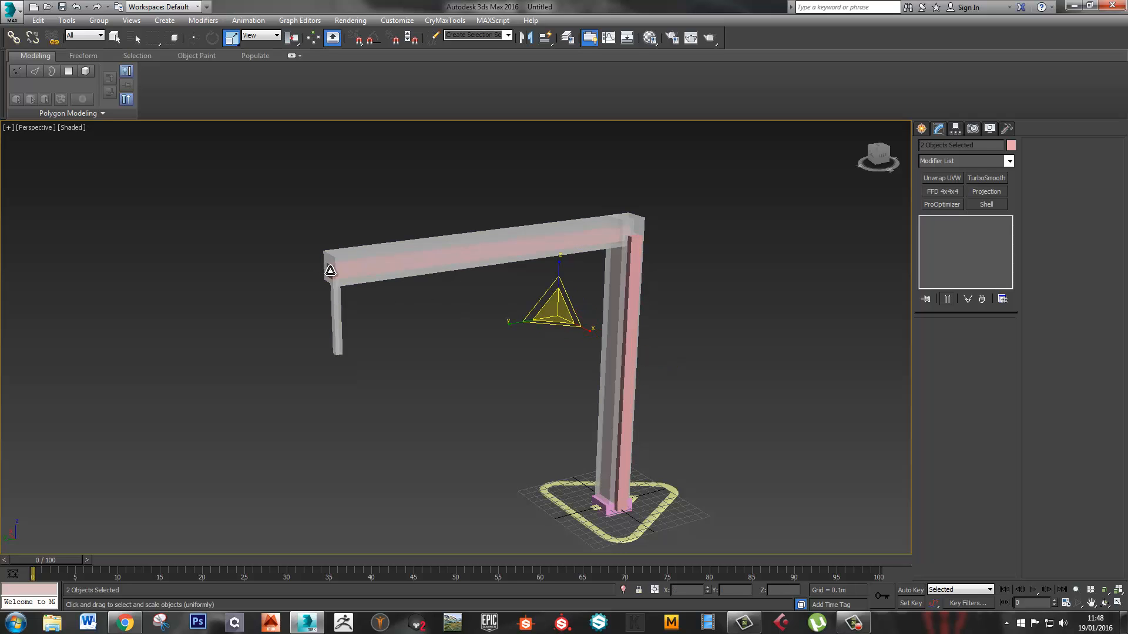
# Widen the arm's second bone along X to a width of about 21.84
pyautogui.click(331, 271)
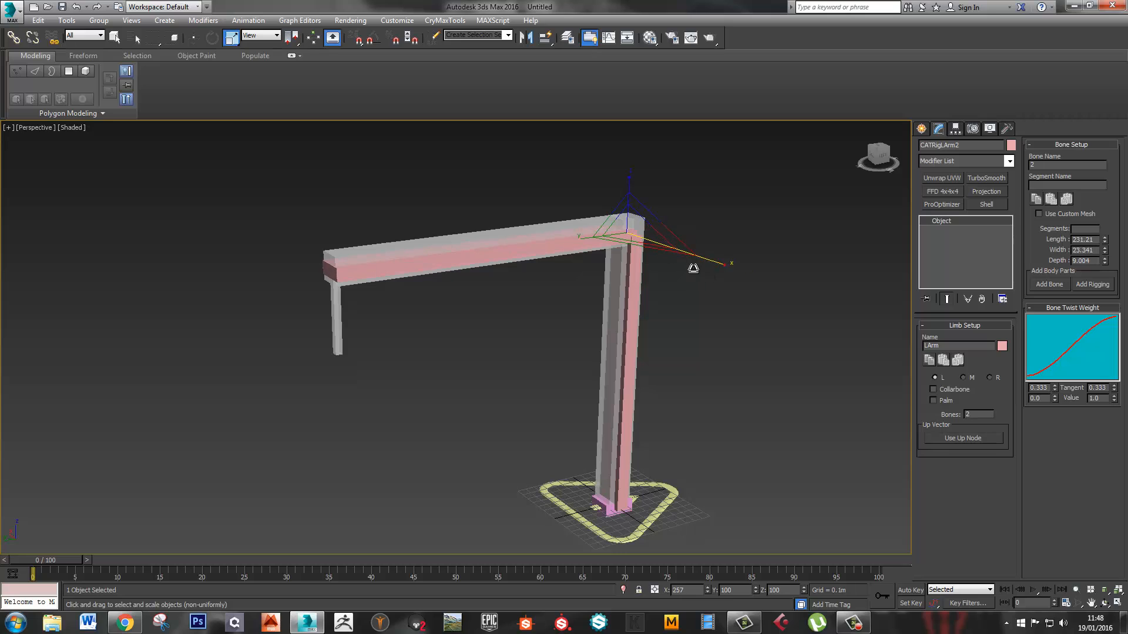
pyautogui.keyDown('alt'); pyautogui.moveTo(695, 265); pyautogui.dragTo(679, 358, button='middle'); pyautogui.keyUp('alt')
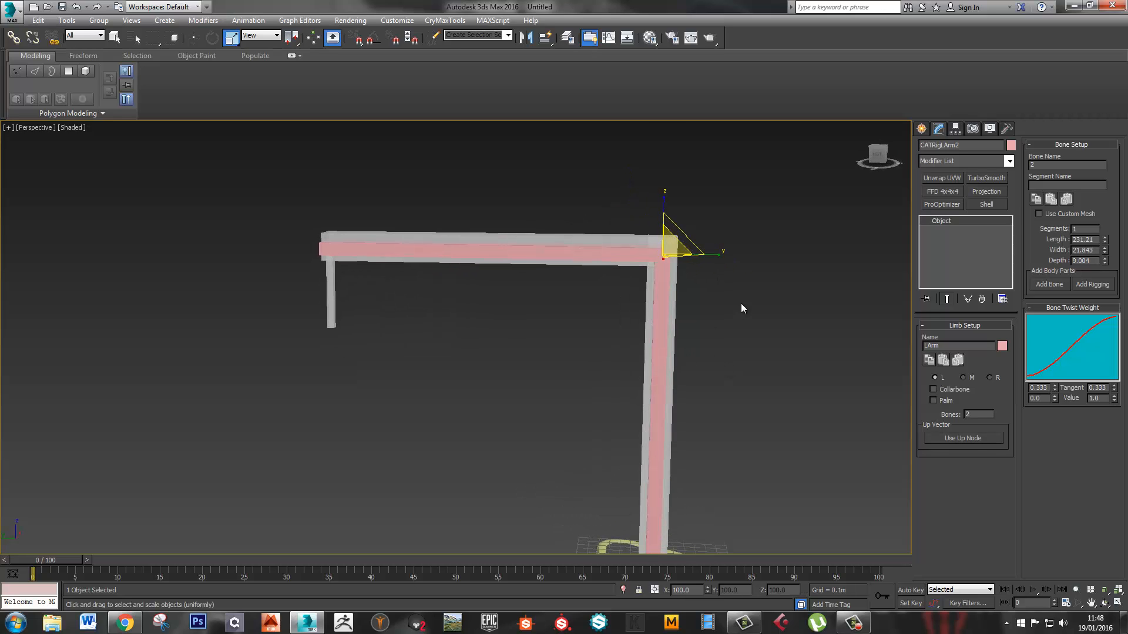
pyautogui.moveTo(741, 303); pyautogui.dragTo(710, 229, button='middle')
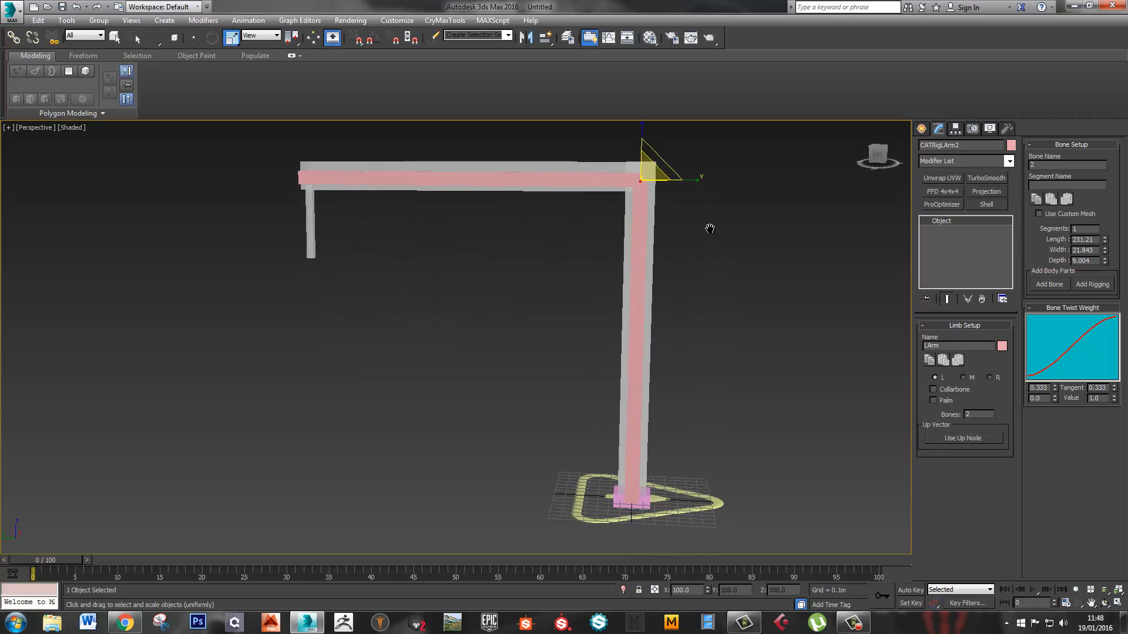
# Select the Crane mesh and turn off its see-through display
pyautogui.click(649, 504)
pyautogui.click(719, 421)
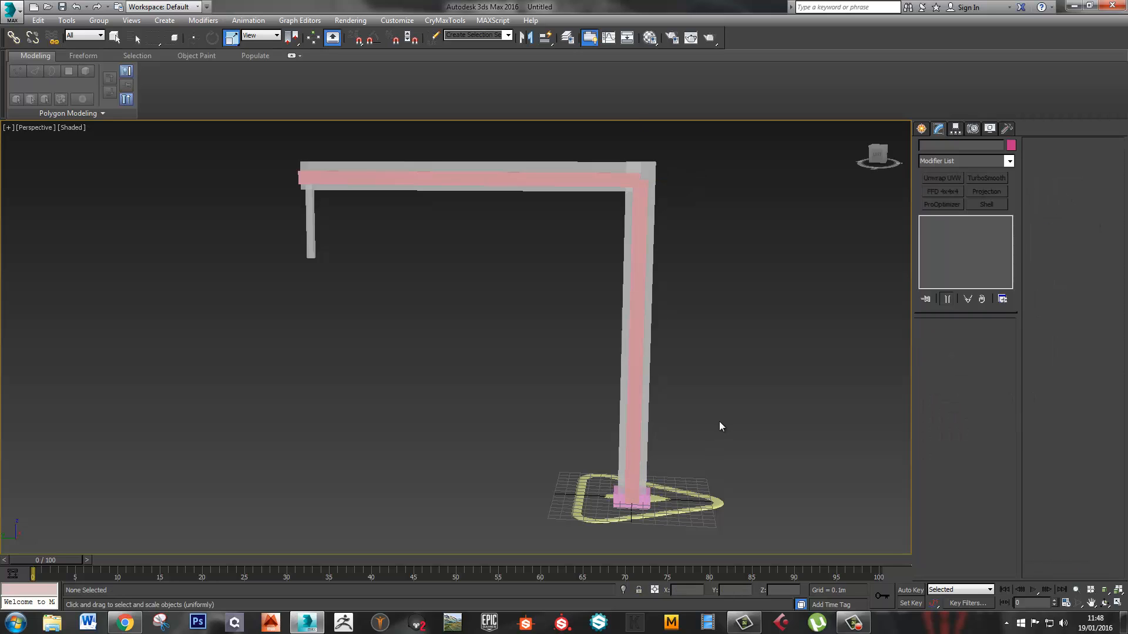
pyautogui.moveTo(717, 403); pyautogui.dragTo(710, 406, button='middle')
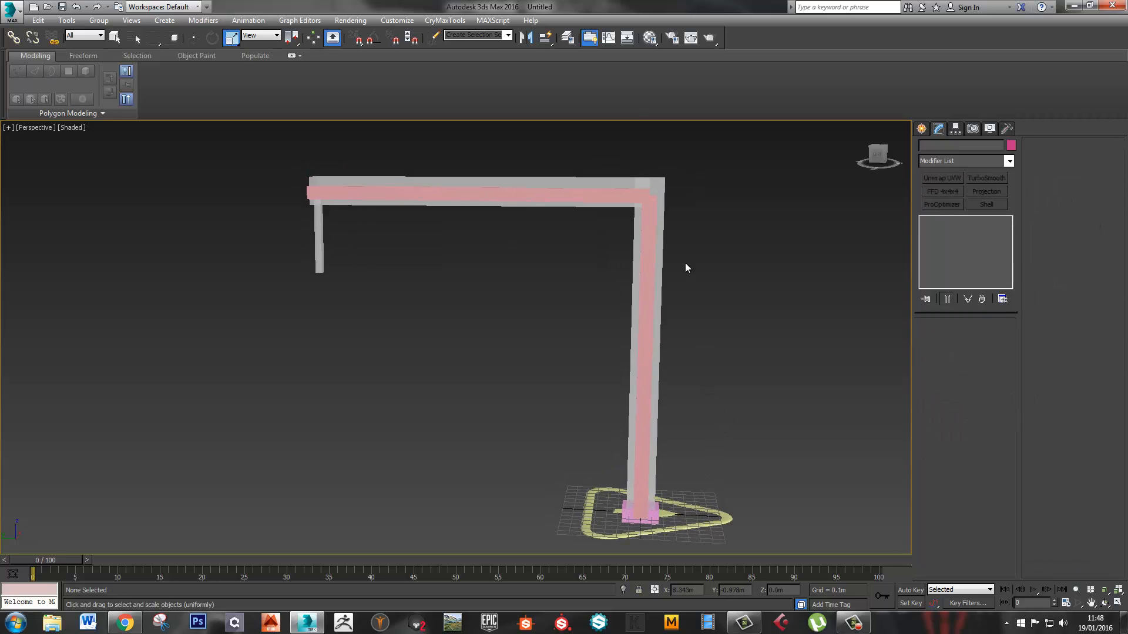
pyautogui.click(662, 182)
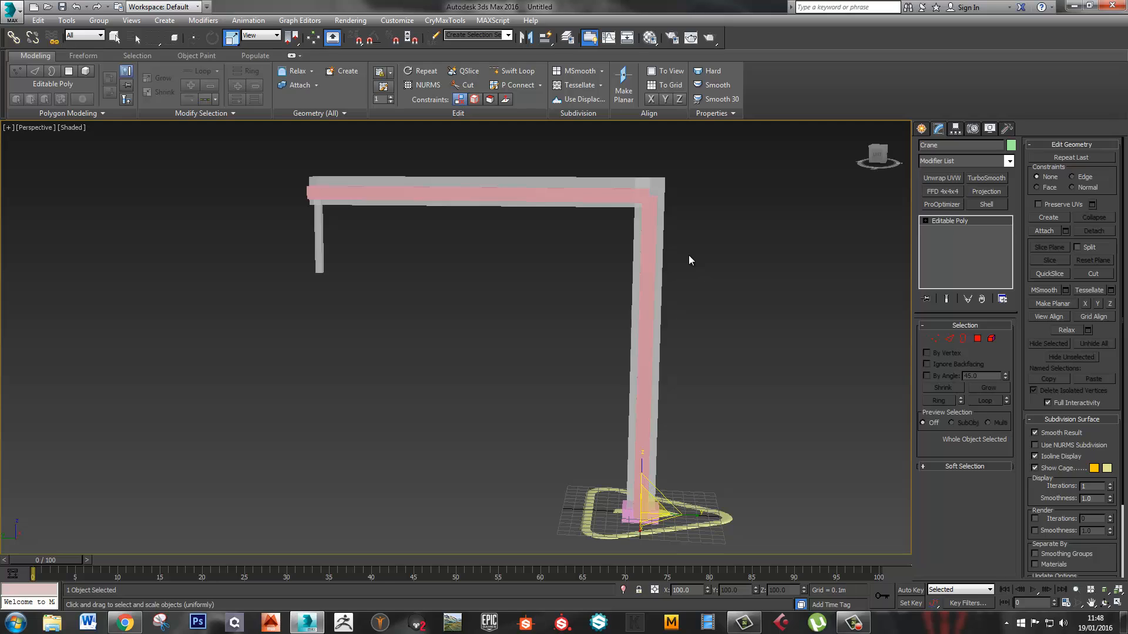
pyautogui.keyDown('alt'); pyautogui.moveTo(592, 284); pyautogui.dragTo(649, 218, button='middle'); pyautogui.keyUp('alt')
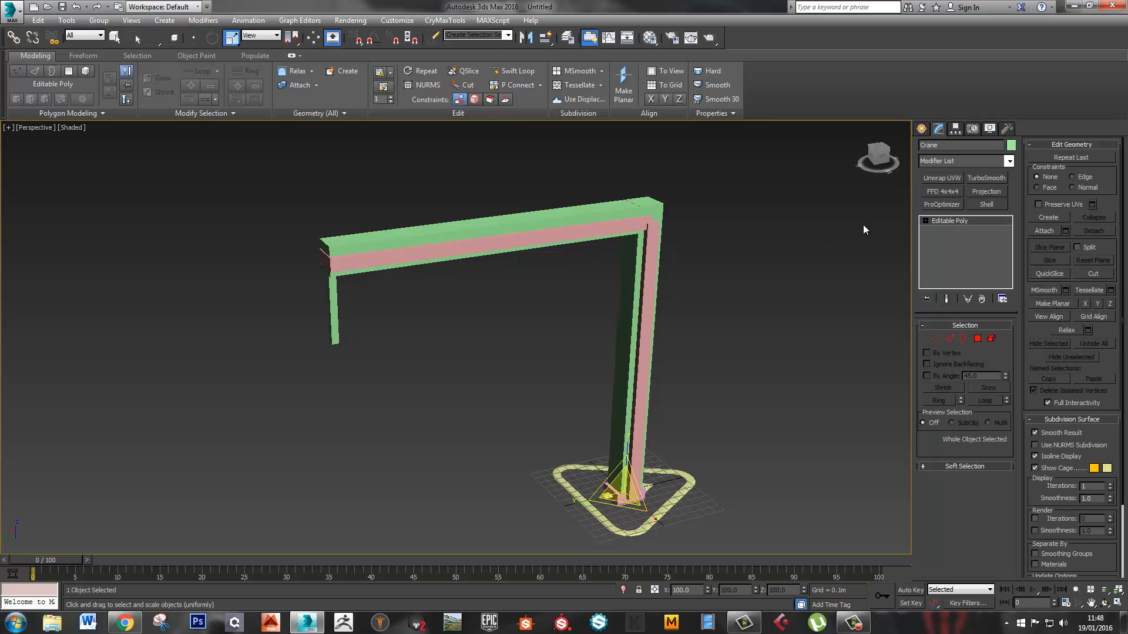
# Apply a Skin modifier to the Crane mesh
pyautogui.click(972, 159)
pyautogui.write('skin')
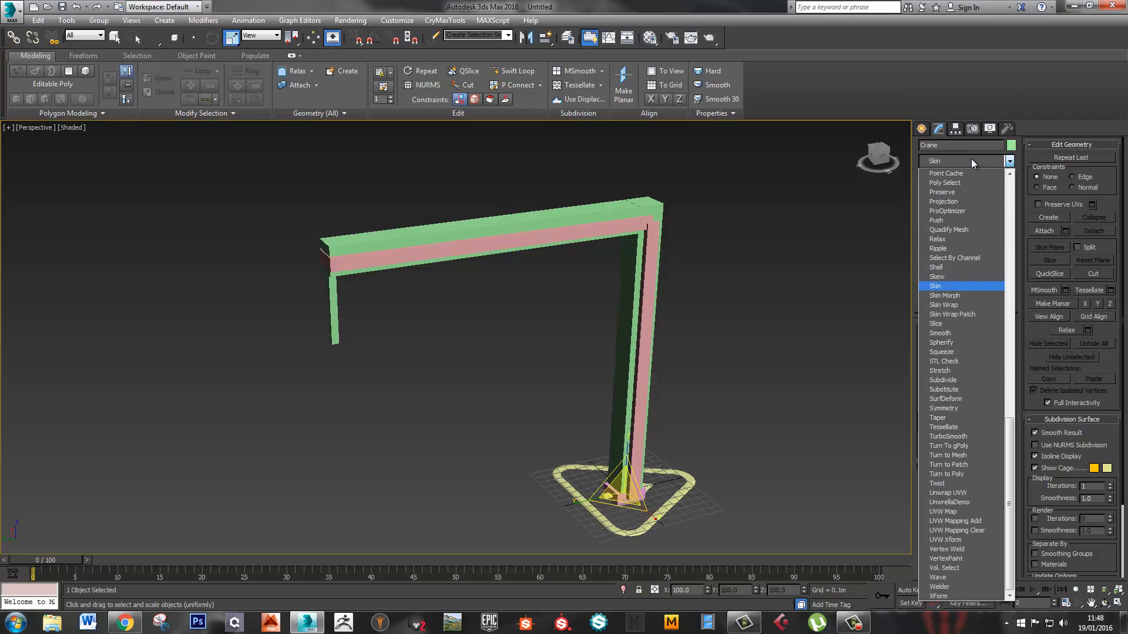
pyautogui.press('Return')
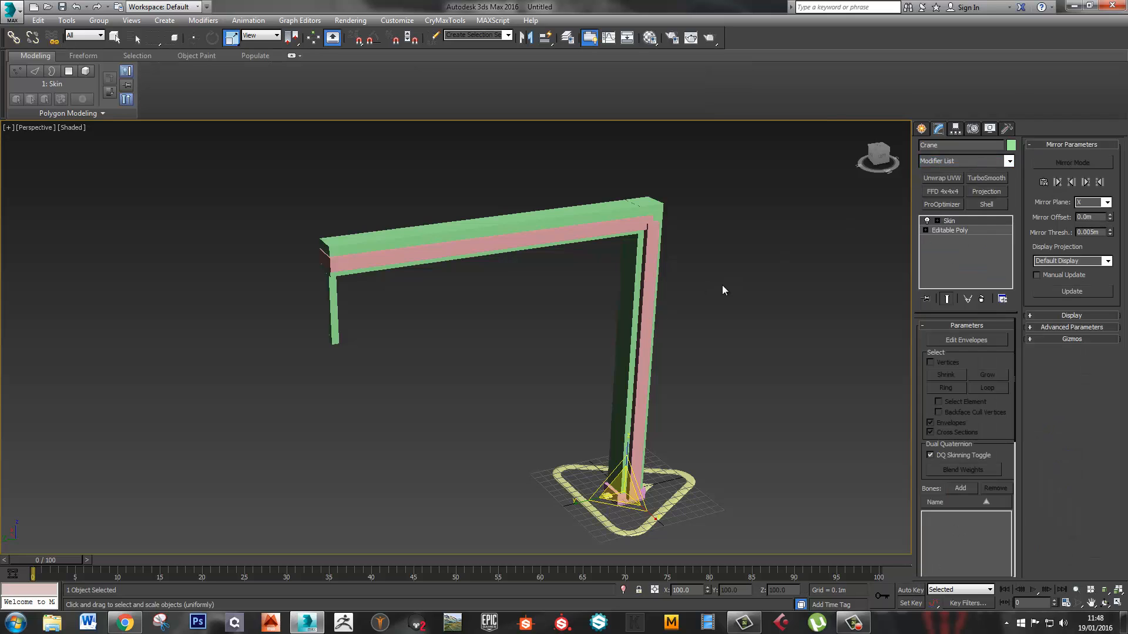
pyautogui.keyDown('alt'); pyautogui.moveTo(714, 296); pyautogui.dragTo(700, 295, button='middle'); pyautogui.keyUp('alt')
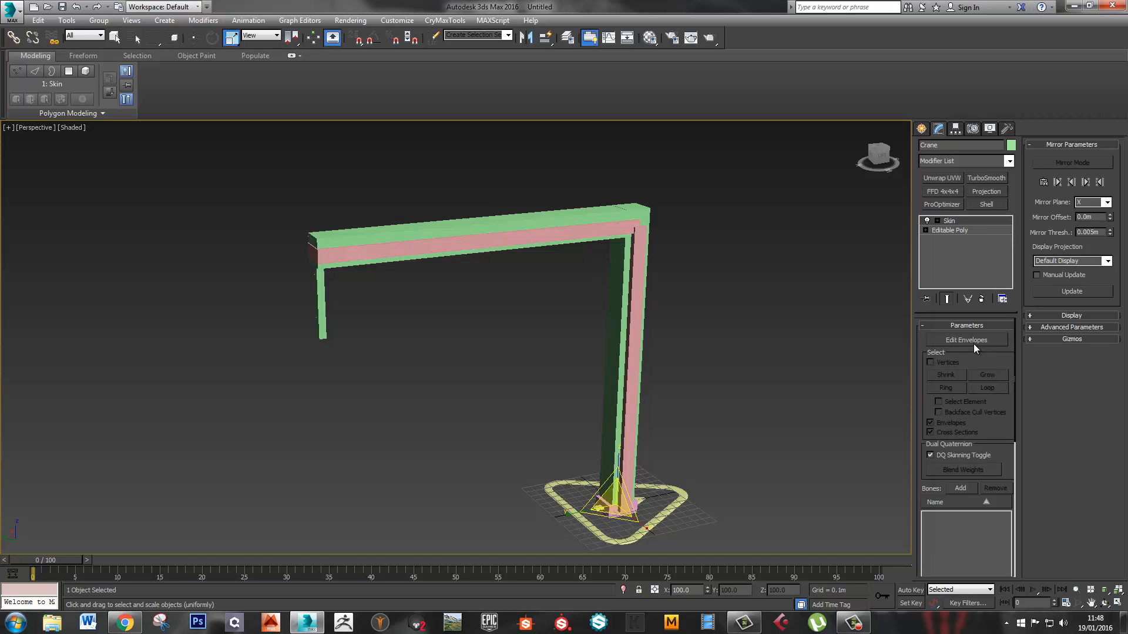
pyautogui.click(962, 488)
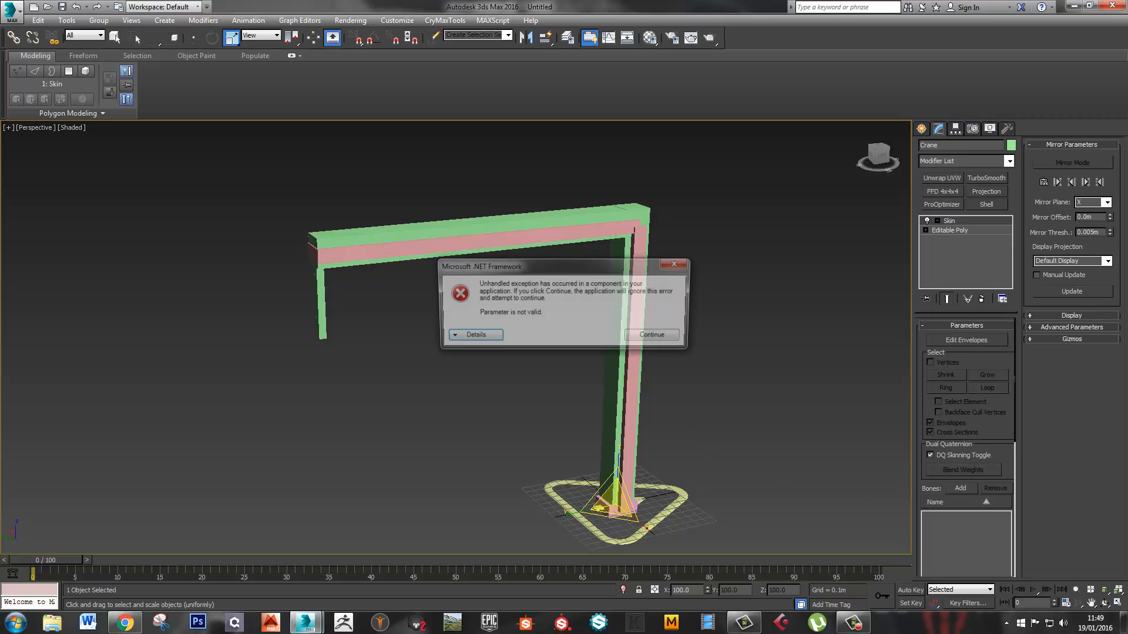
pyautogui.click(657, 339)
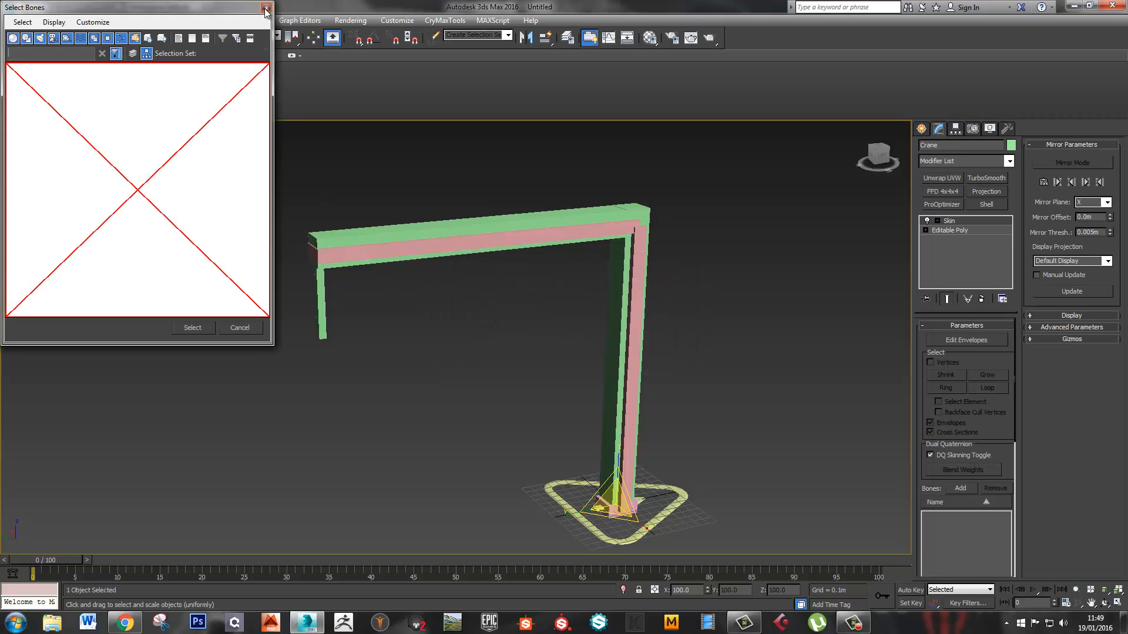
pyautogui.click(266, 8)
# Add the bones CATRigHub001, CATRigLArm1 and CATRigLArm2 to the Crane's Skin modifier
pyautogui.moveTo(461, 328); pyautogui.dragTo(414, 293, button='middle')
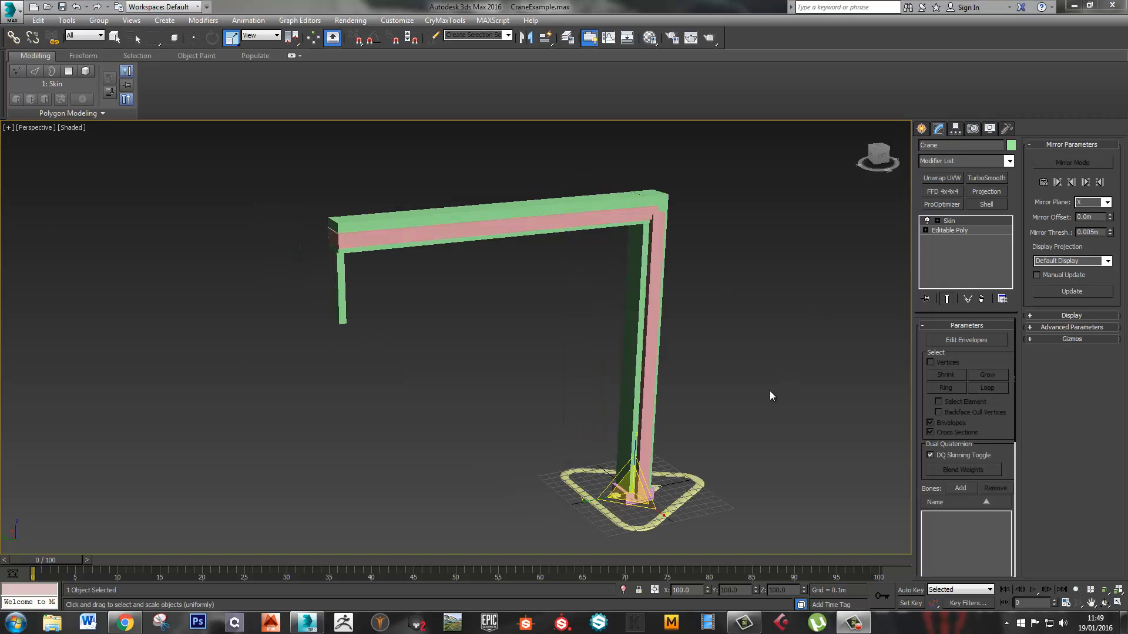
pyautogui.moveTo(720, 419); pyautogui.dragTo(667, 385, button='middle')
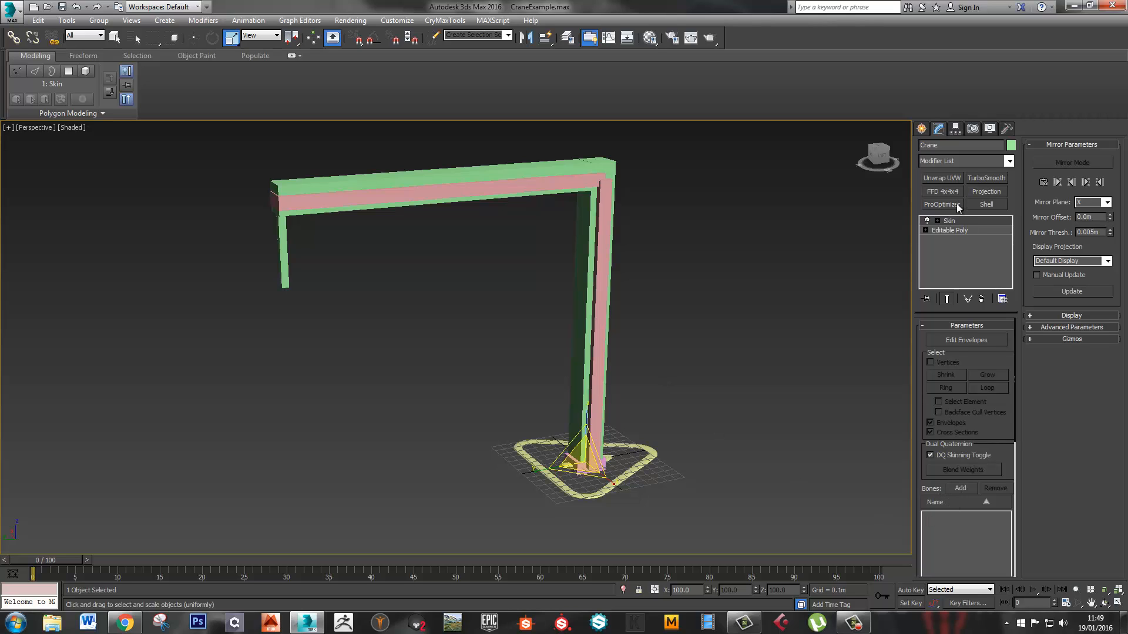
pyautogui.click(961, 489)
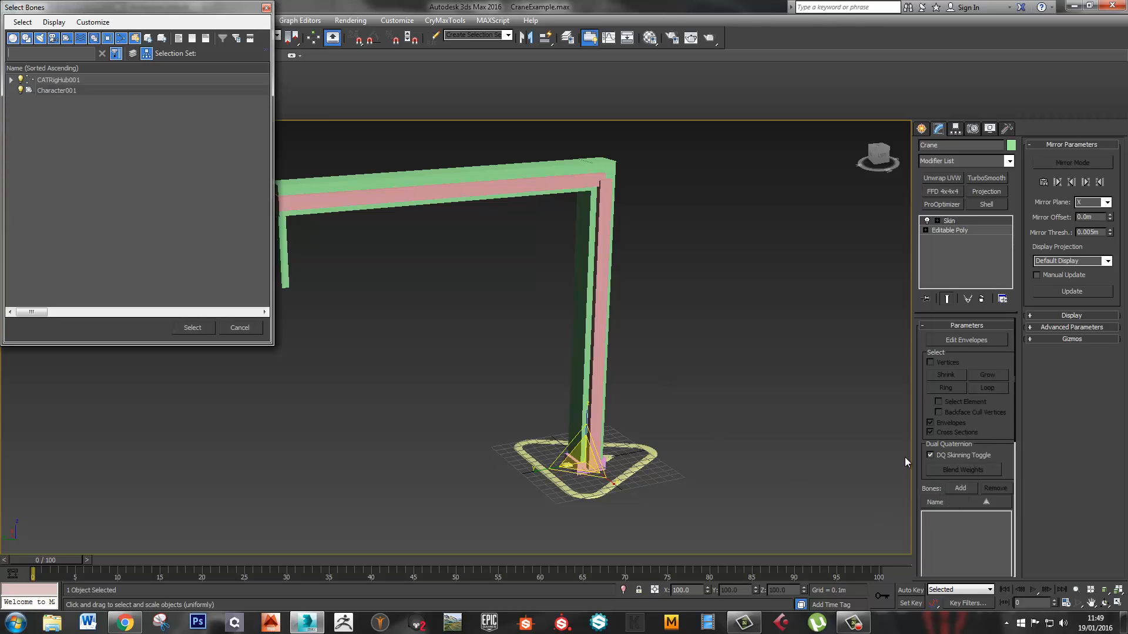
pyautogui.click(11, 80)
pyautogui.click(21, 91)
pyautogui.click(75, 80)
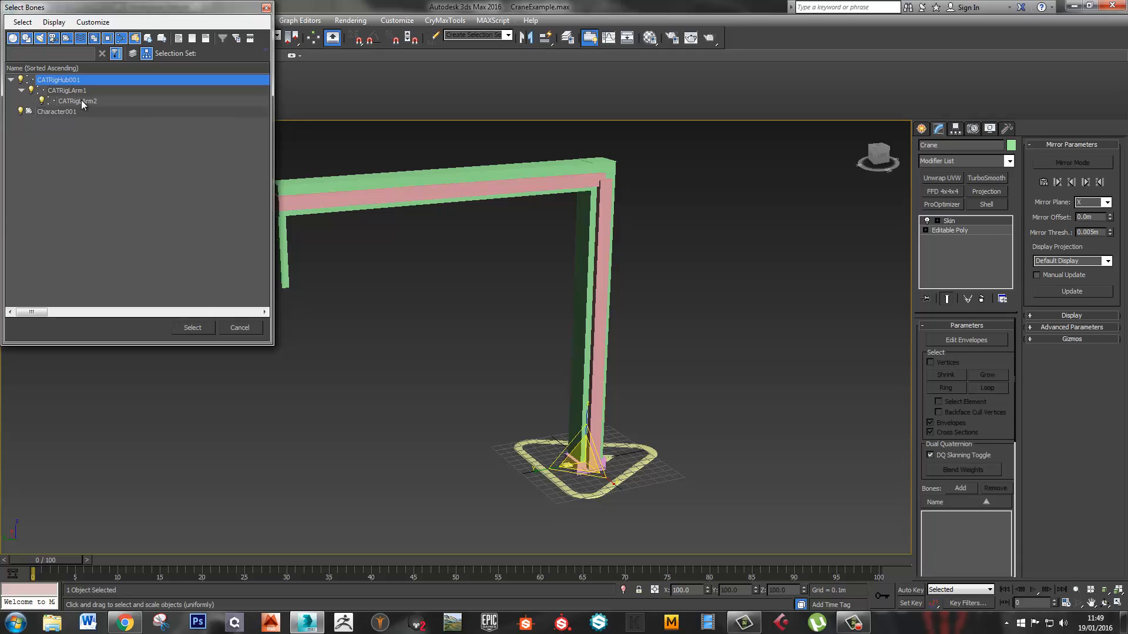
pyautogui.keyDown('shift'); pyautogui.click(82, 101); pyautogui.keyUp('shift')
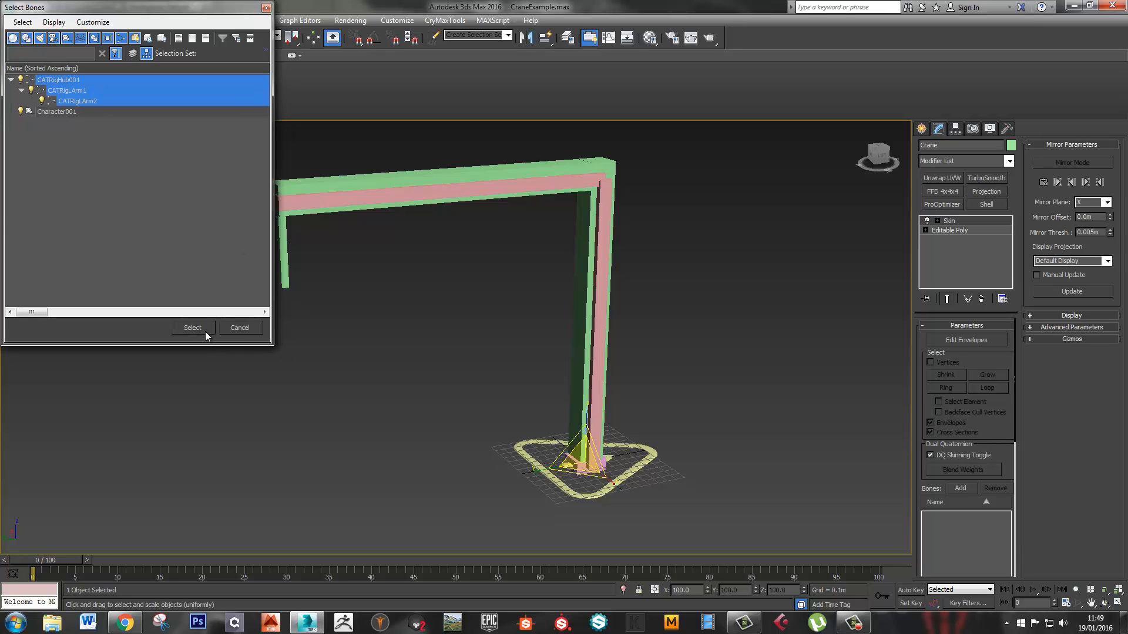
pyautogui.click(193, 328)
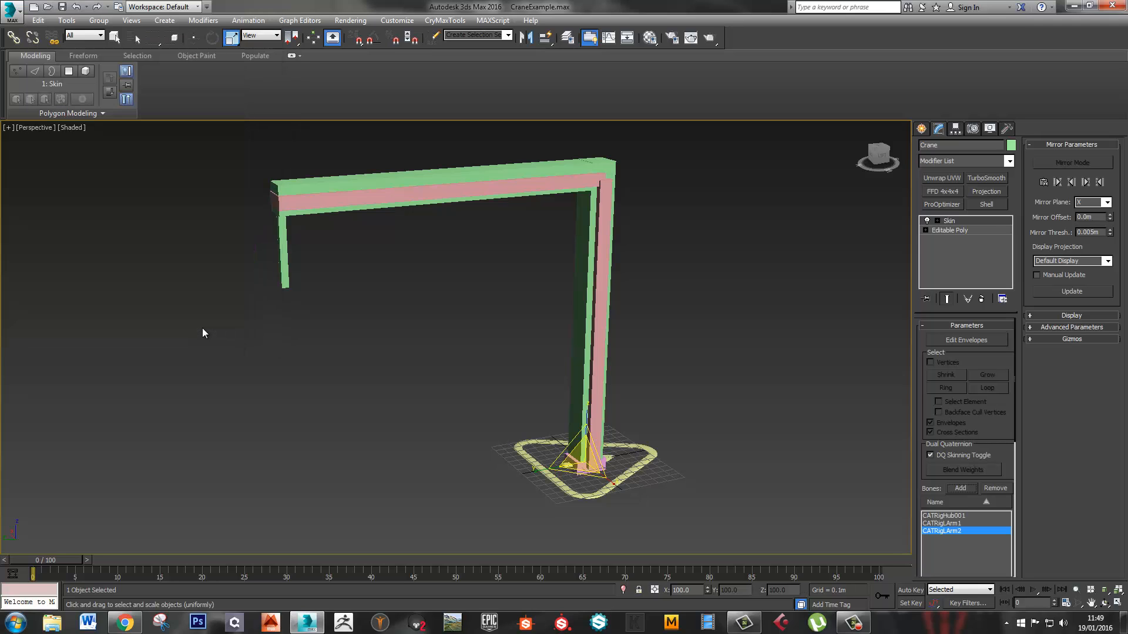
pyautogui.scroll(8, 678, 427)
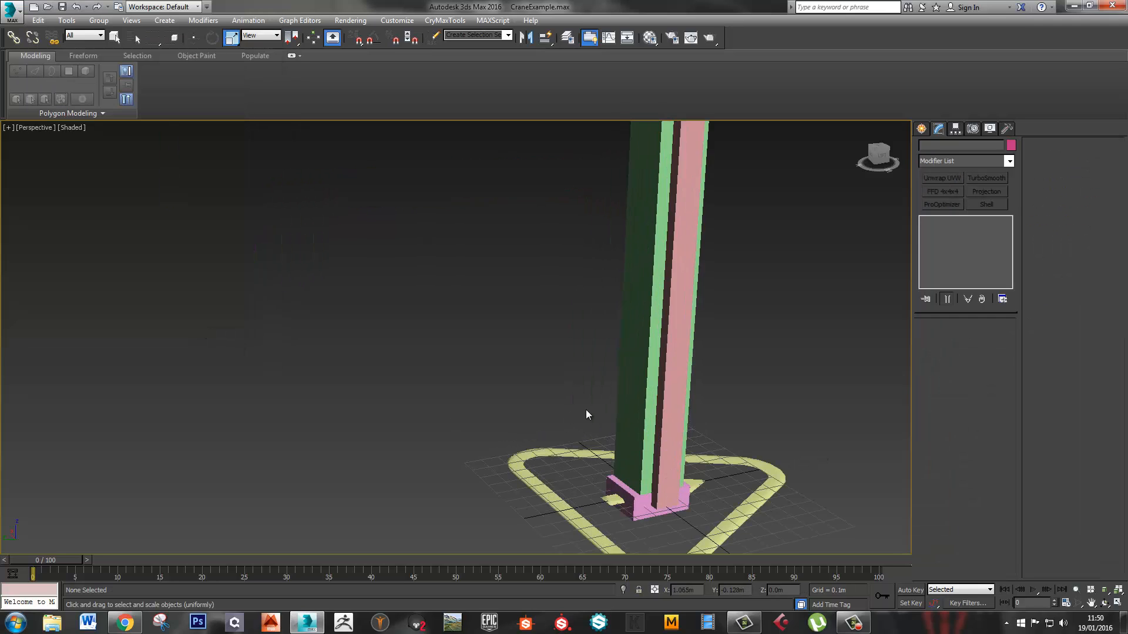
# Enter envelope editing in the Crane's Skin modifier and select the CATRigLArm1 envelope along the upright
pyautogui.scroll(-10, 632, 377)
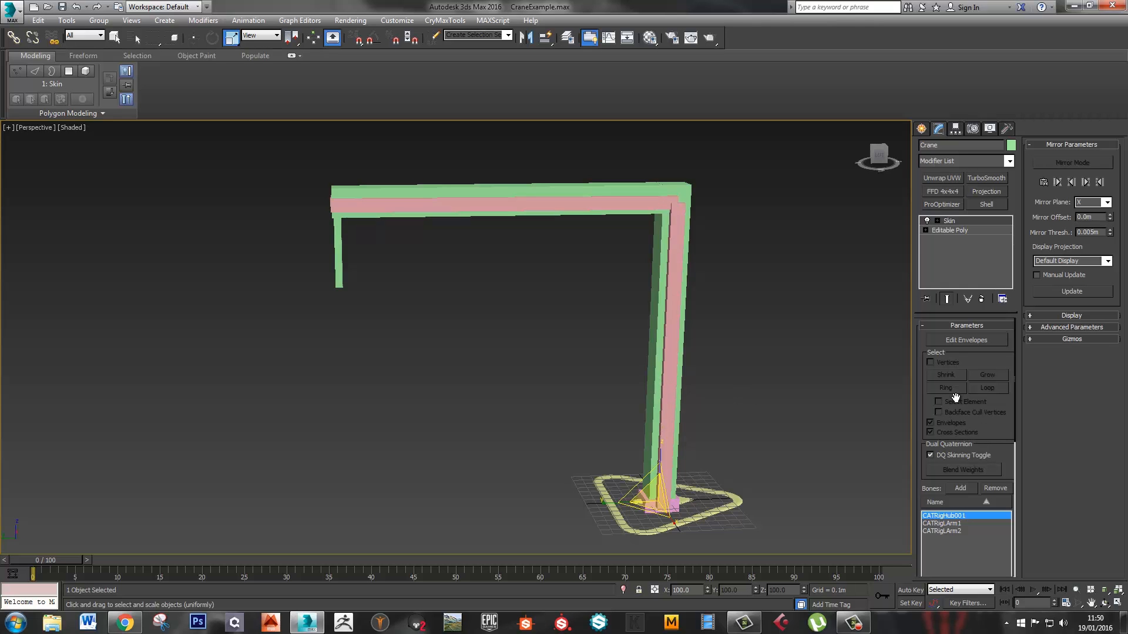
pyautogui.click(960, 341)
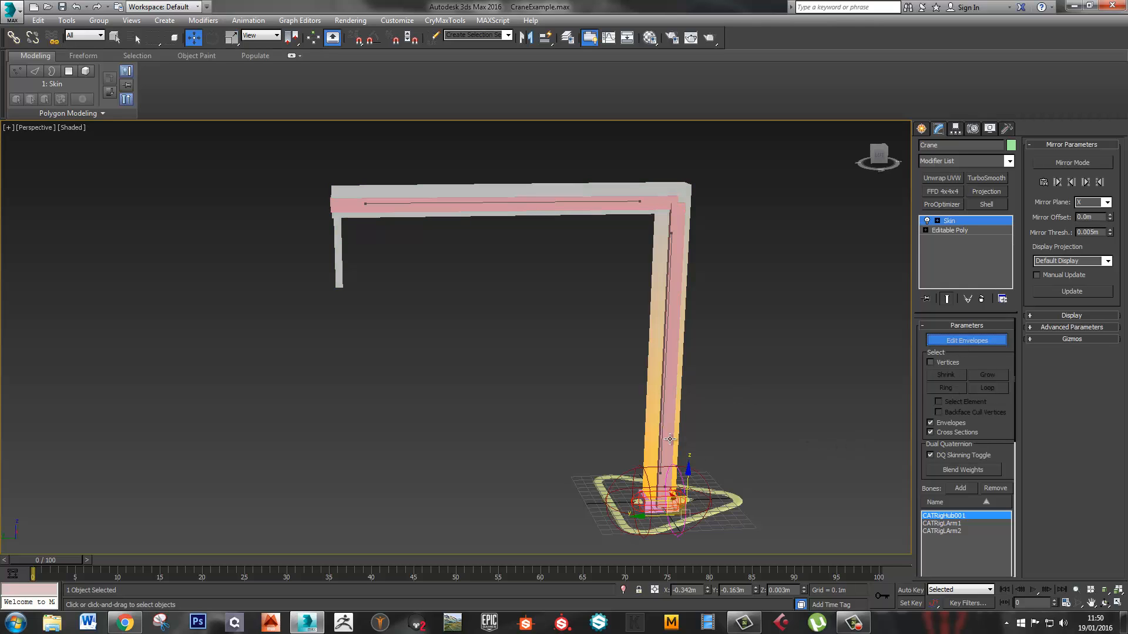
pyautogui.moveTo(698, 423); pyautogui.dragTo(672, 392, button='middle')
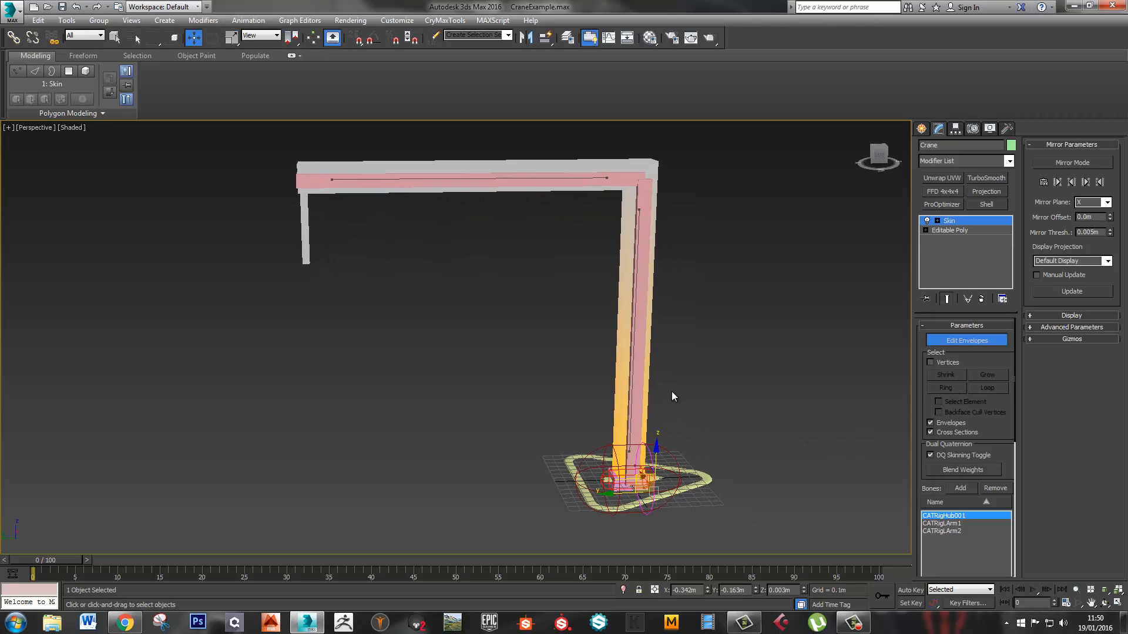
pyautogui.click(631, 370)
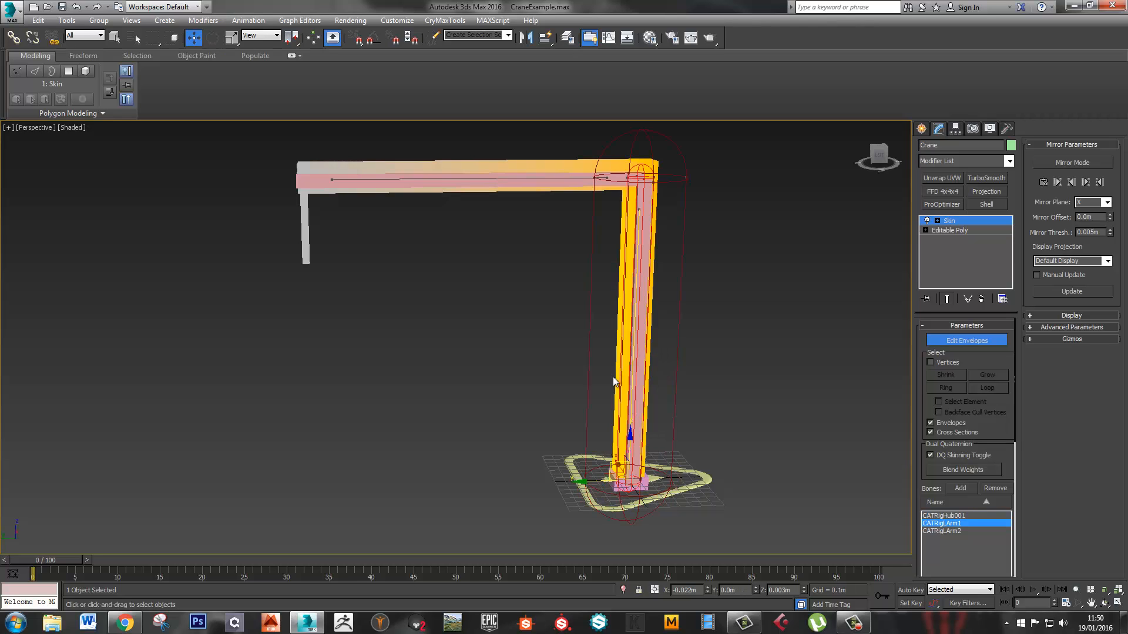
pyautogui.keyDown('alt'); pyautogui.moveTo(639, 235); pyautogui.dragTo(645, 200, button='middle'); pyautogui.keyUp('alt')
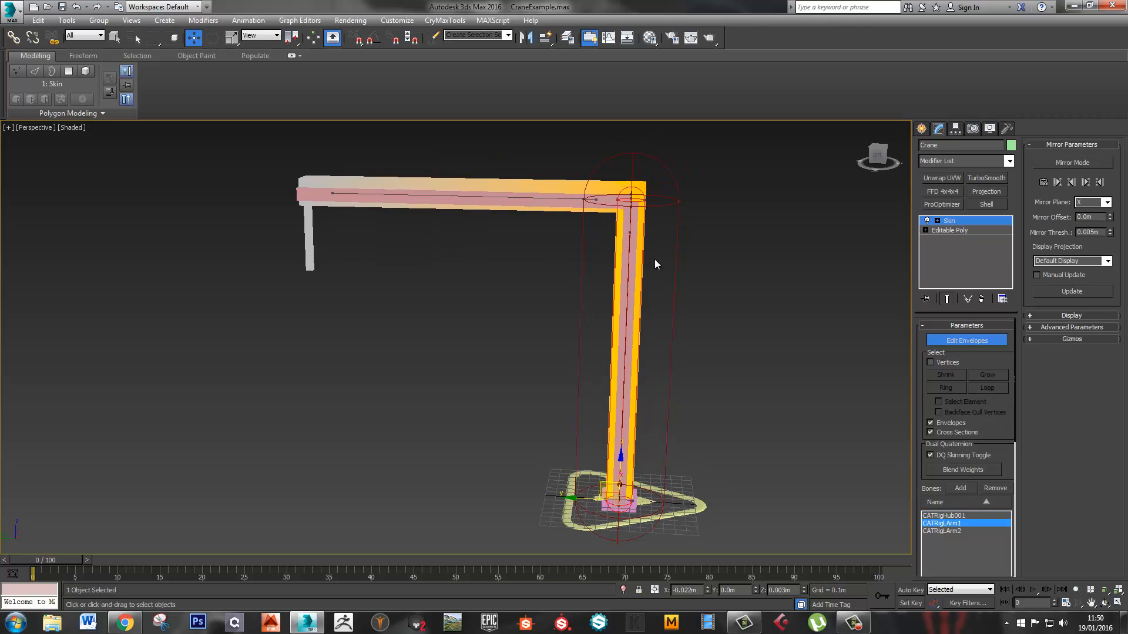
pyautogui.keyDown('alt'); pyautogui.moveTo(655, 261); pyautogui.dragTo(684, 325, button='middle'); pyautogui.keyUp('alt')
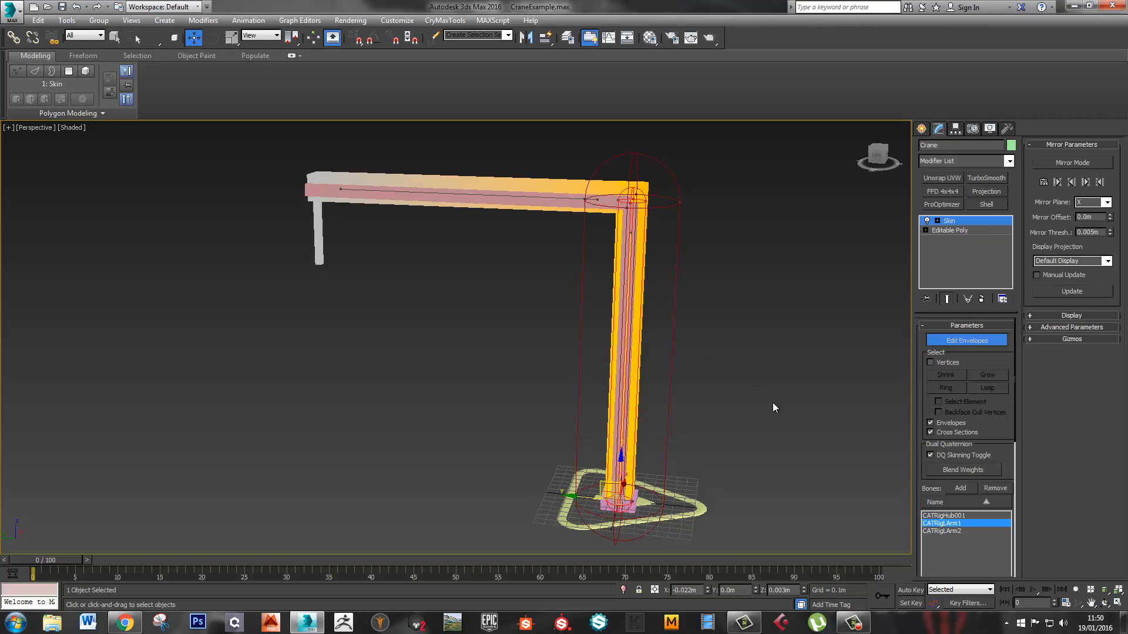
# Enable vertex selection by whole element and give the upright column's vertices an absolute effect of 1 for CATRigLArm1
pyautogui.click(942, 363)
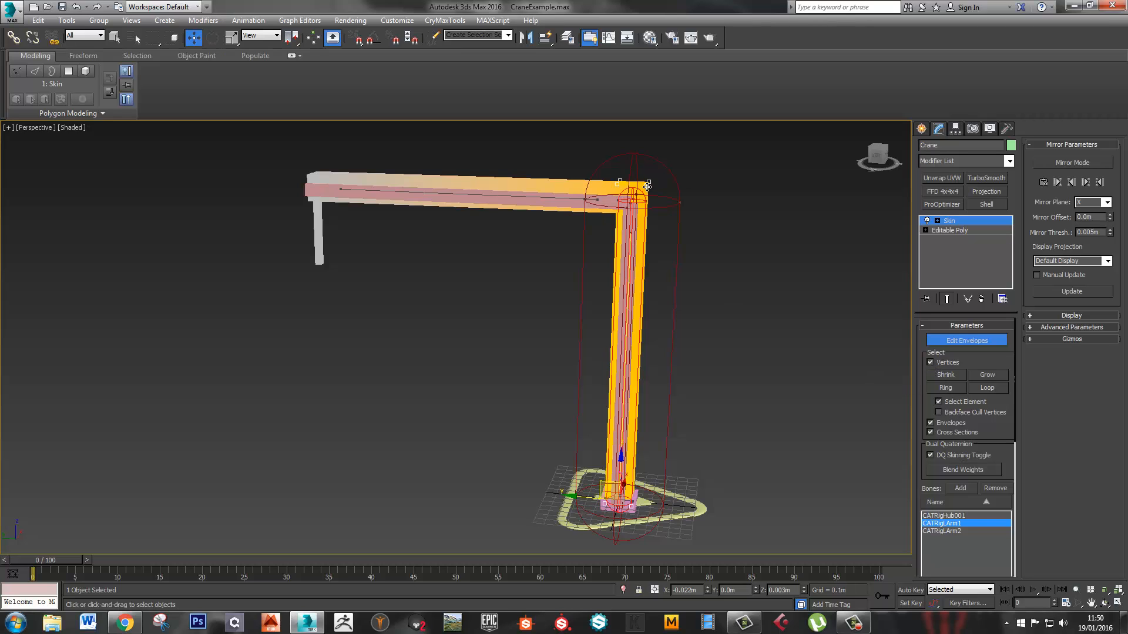
pyautogui.keyDown('alt'); pyautogui.moveTo(647, 186); pyautogui.dragTo(623, 294, button='middle'); pyautogui.keyUp('alt')
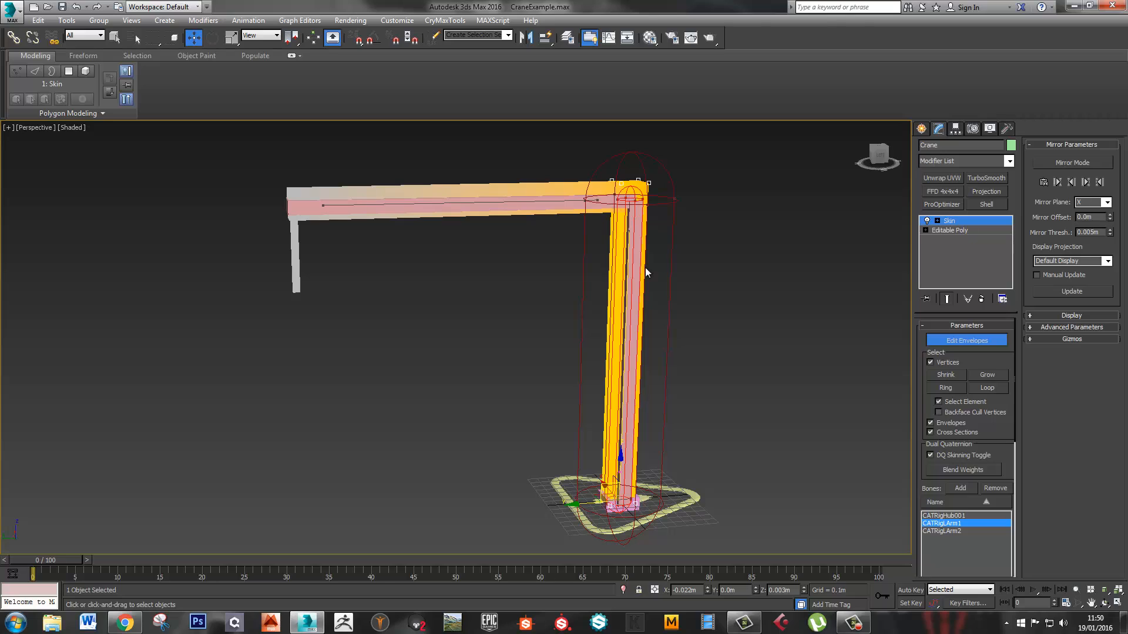
pyautogui.moveTo(1014, 425); pyautogui.dragTo(1017, 542)
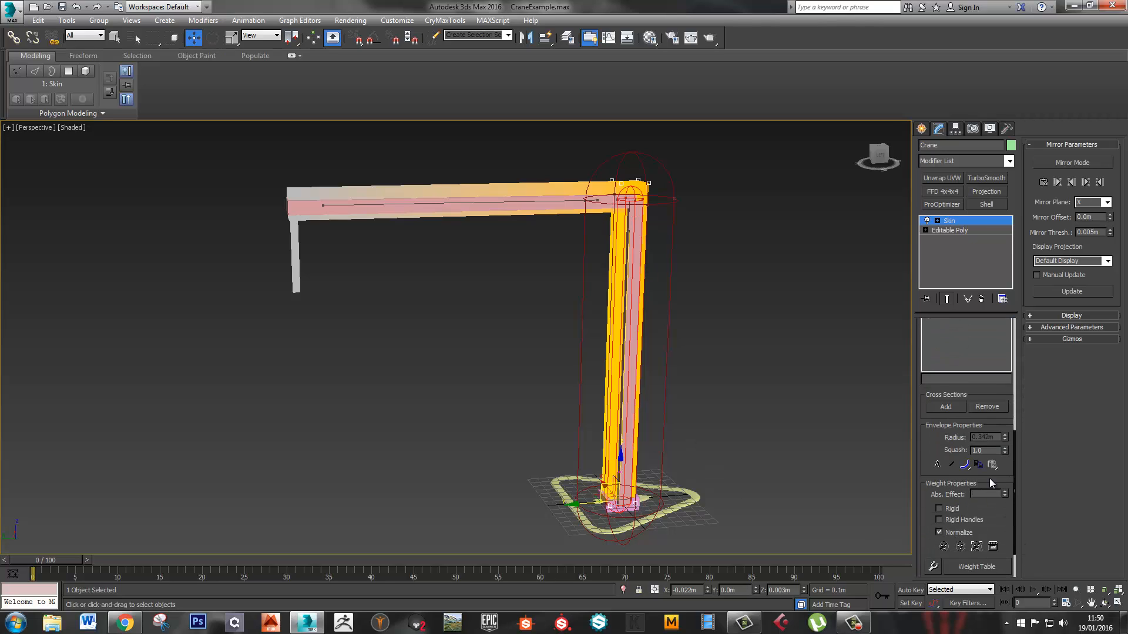
pyautogui.click(993, 494)
pyautogui.write('1')
pyautogui.press('Return')
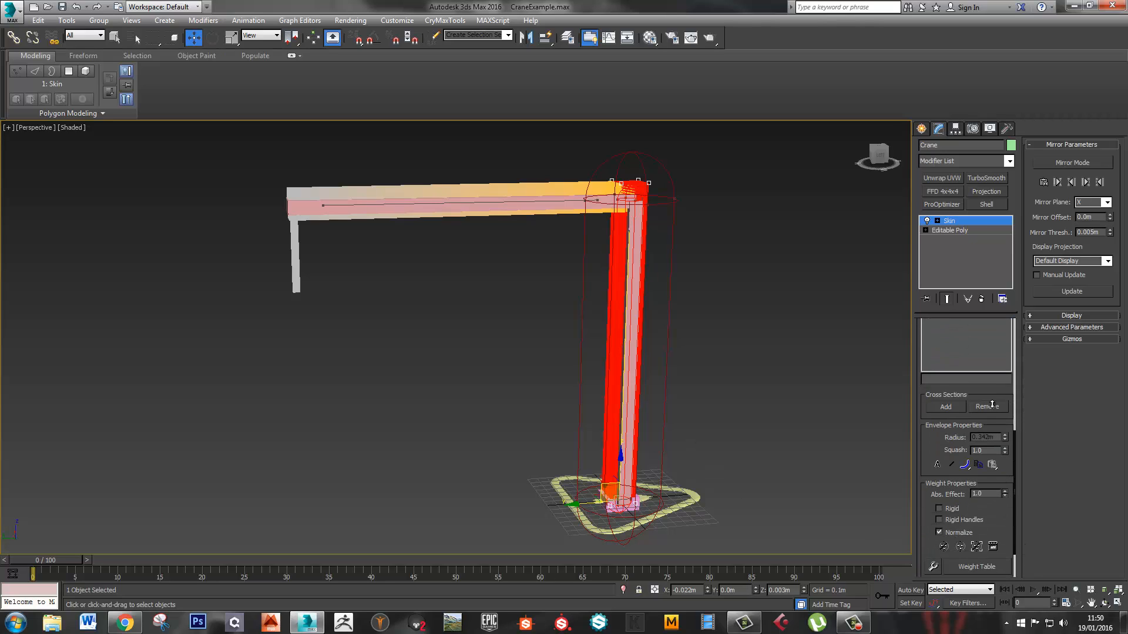
# Select the horizontal beam and hanging hook vertices and give them an absolute effect of 1 for CATRigLArm2
pyautogui.keyDown('alt'); pyautogui.moveTo(645, 380); pyautogui.dragTo(657, 362, button='middle'); pyautogui.keyUp('alt')
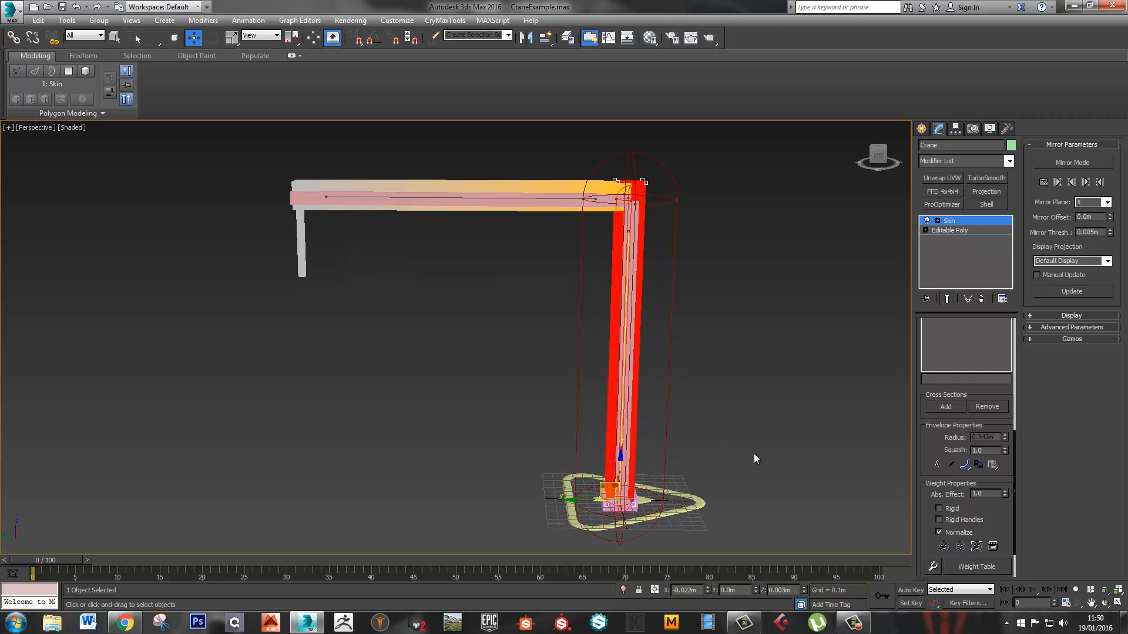
pyautogui.moveTo(566, 331); pyautogui.dragTo(559, 321, button='middle')
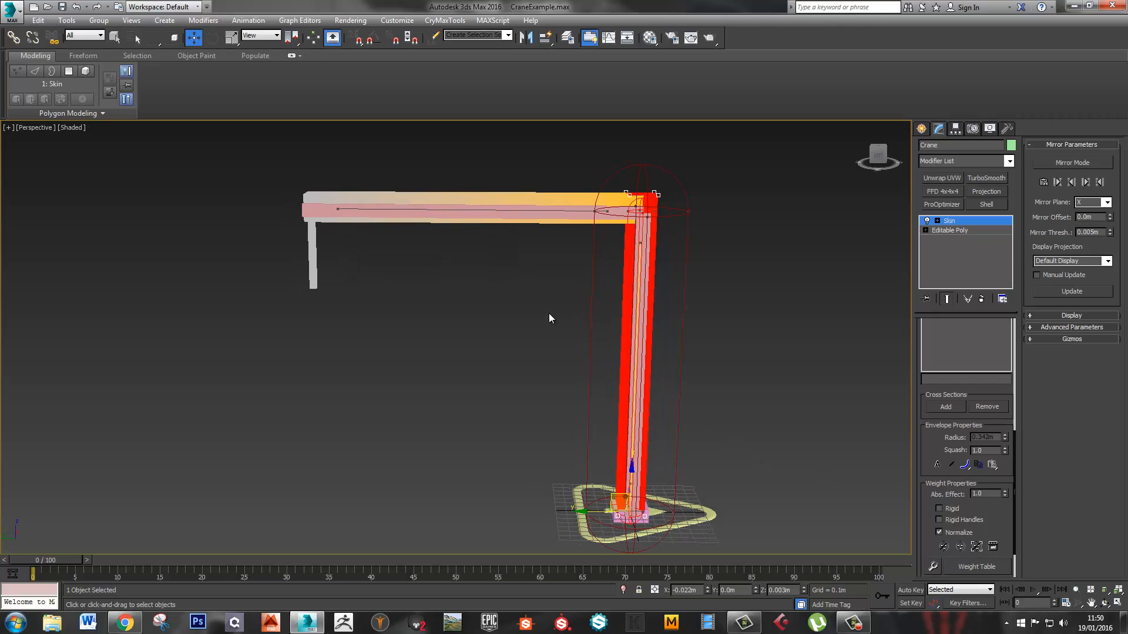
pyautogui.hotkey('ctrl', 'i')
pyautogui.click(482, 211)
pyautogui.click(996, 494)
pyautogui.write('1')
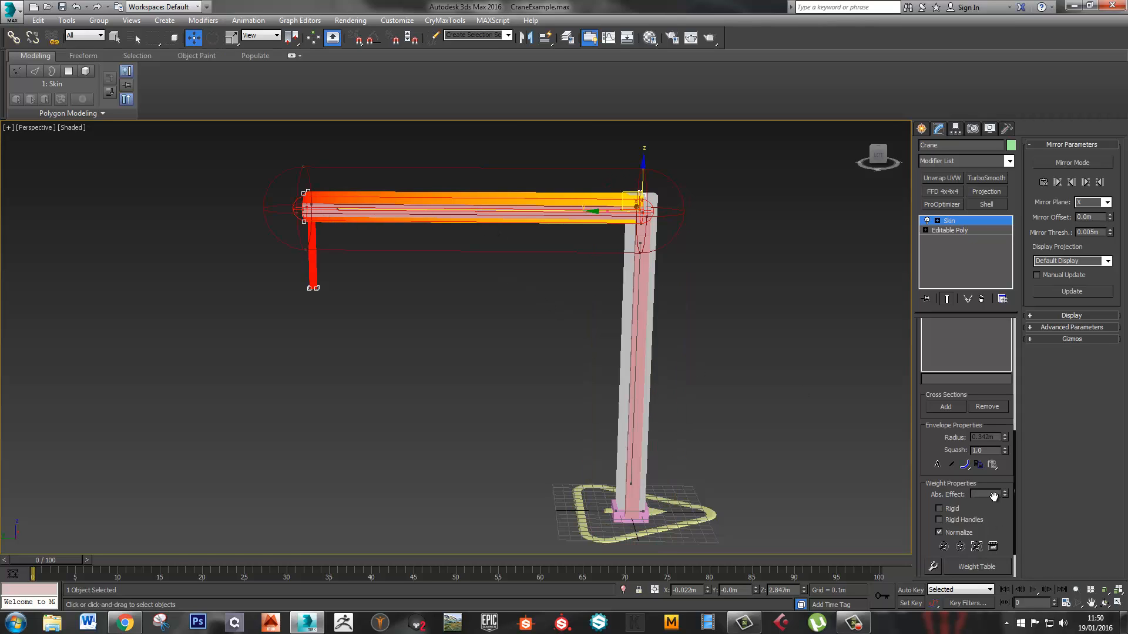
pyautogui.press('Return')
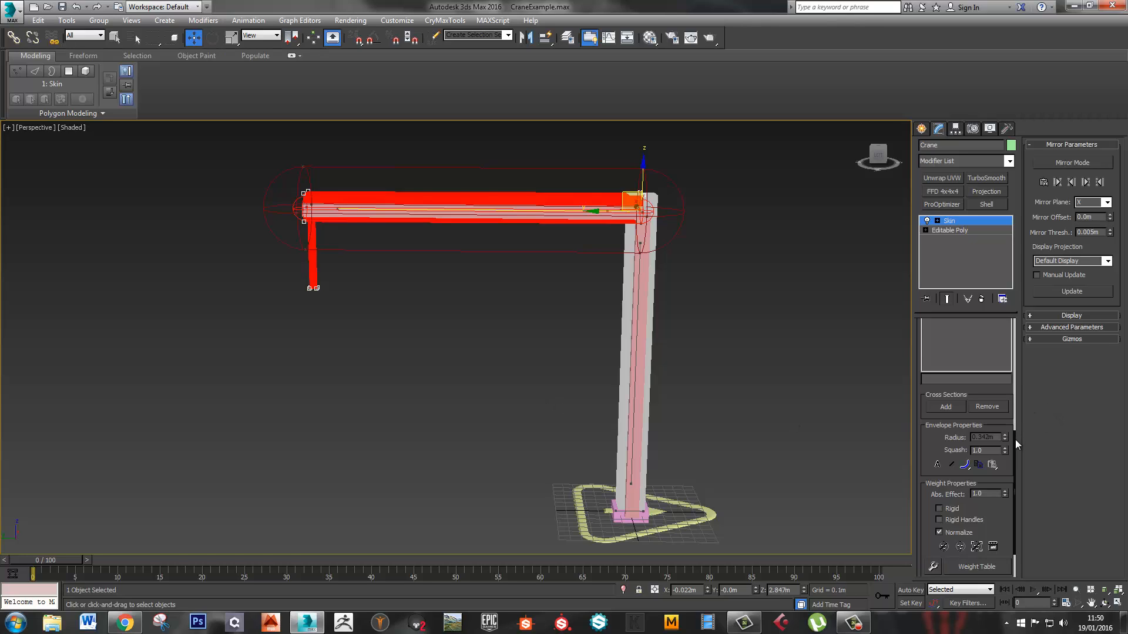
# Check the vertex weights of CATRigLArm1 and CATRigLArm2 in turn, and leave envelope editing
pyautogui.scroll(3, 1016, 446)
pyautogui.click(943, 366)
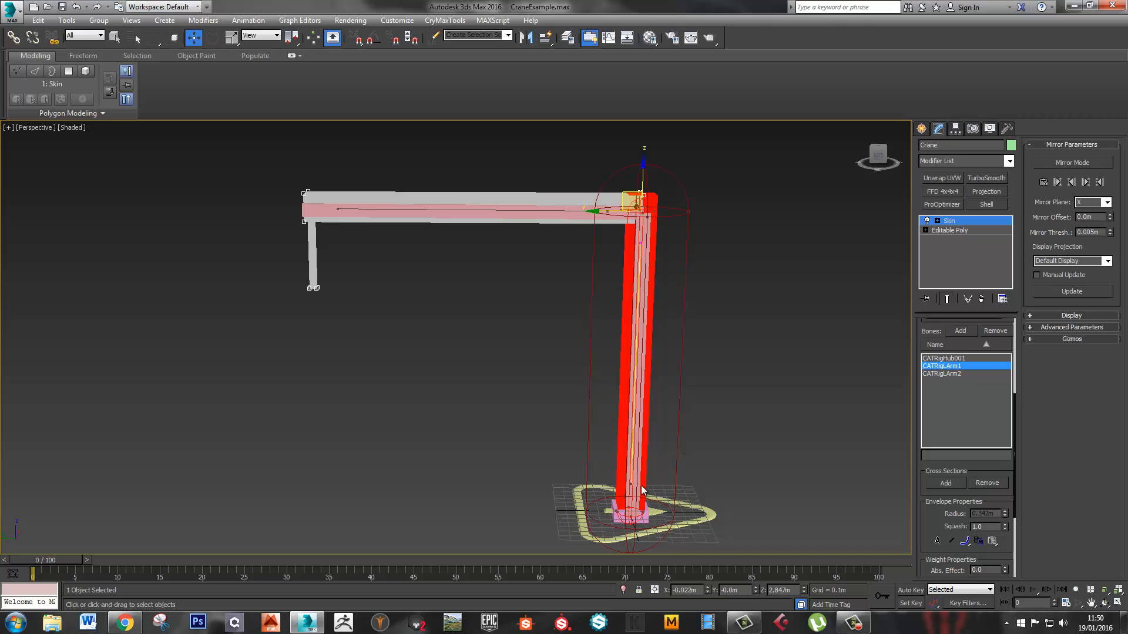
pyautogui.click(951, 374)
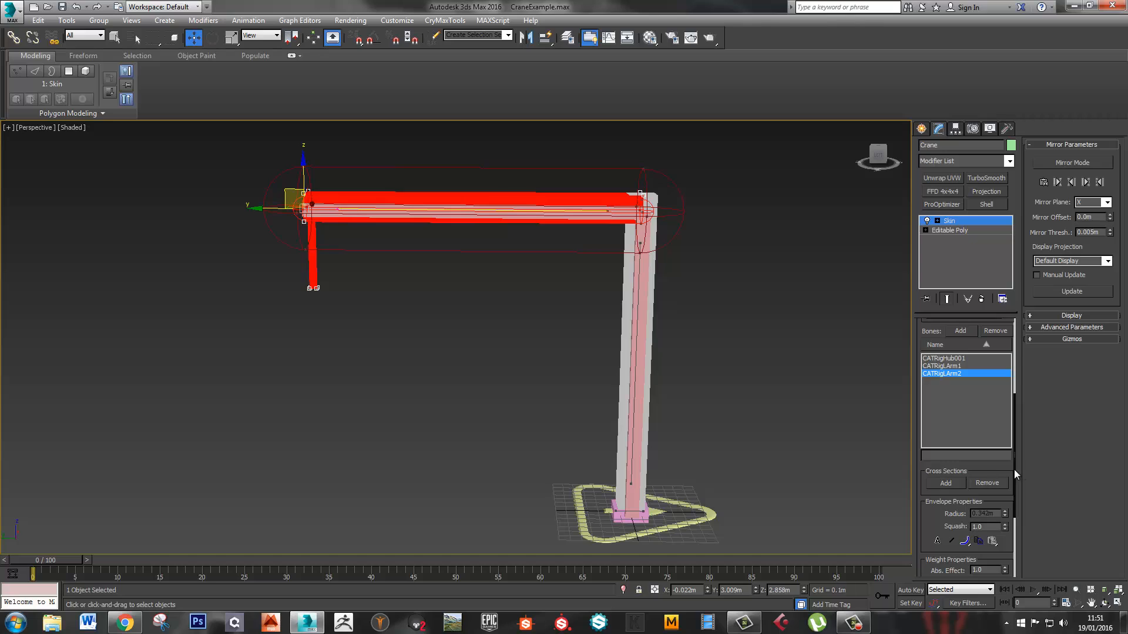
pyautogui.moveTo(1014, 470); pyautogui.dragTo(1010, 387)
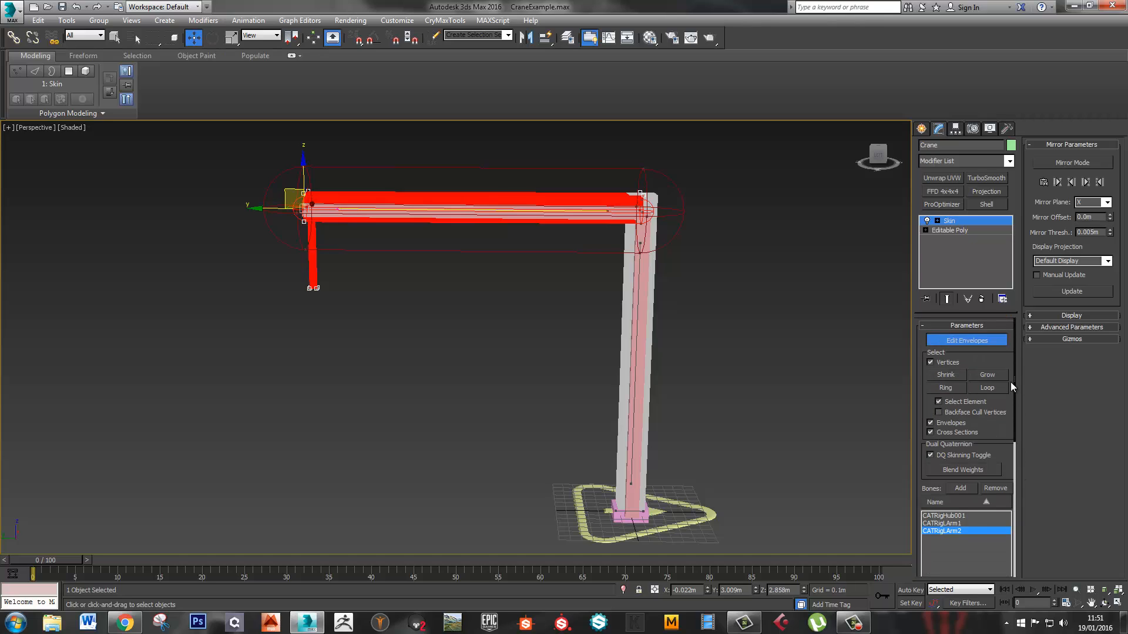
pyautogui.click(956, 223)
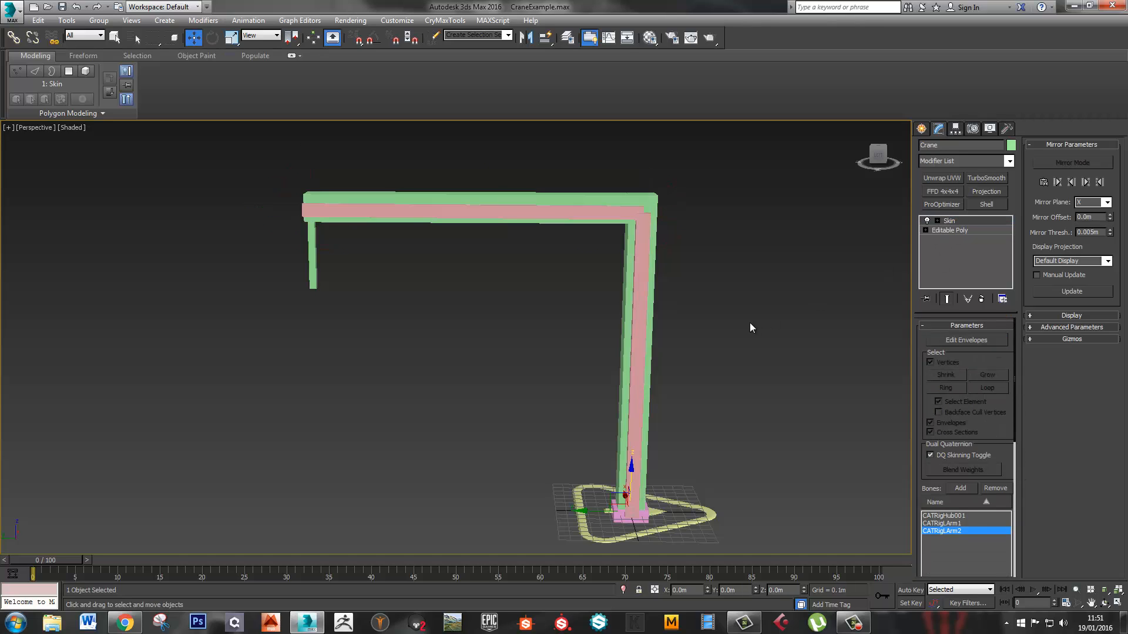
# Select the CAT rig's triangular base object, add an absolute animation layer and switch the rig from setup to animation mode
pyautogui.click(686, 530)
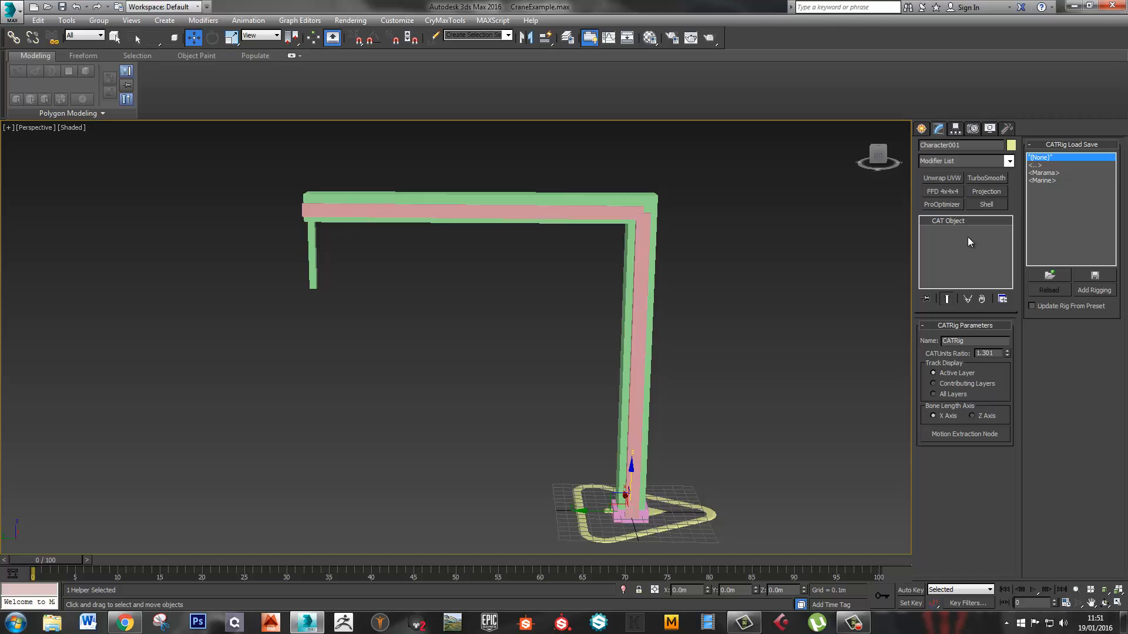
pyautogui.click(972, 129)
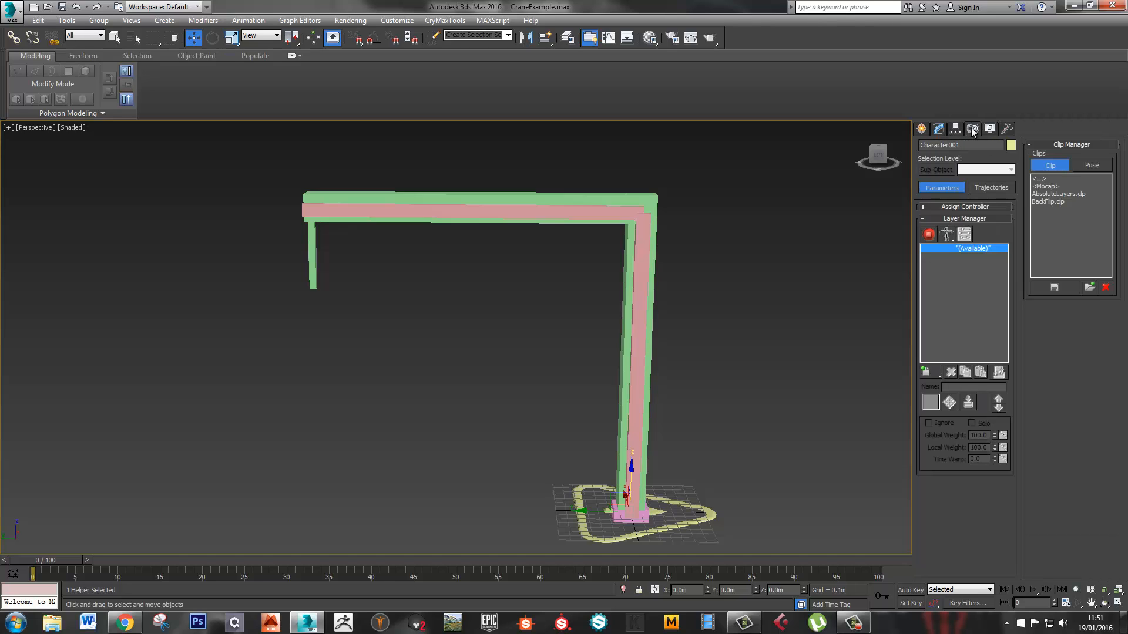
pyautogui.keyDown('alt'); pyautogui.moveTo(658, 401); pyautogui.dragTo(692, 331, button='middle'); pyautogui.keyUp('alt')
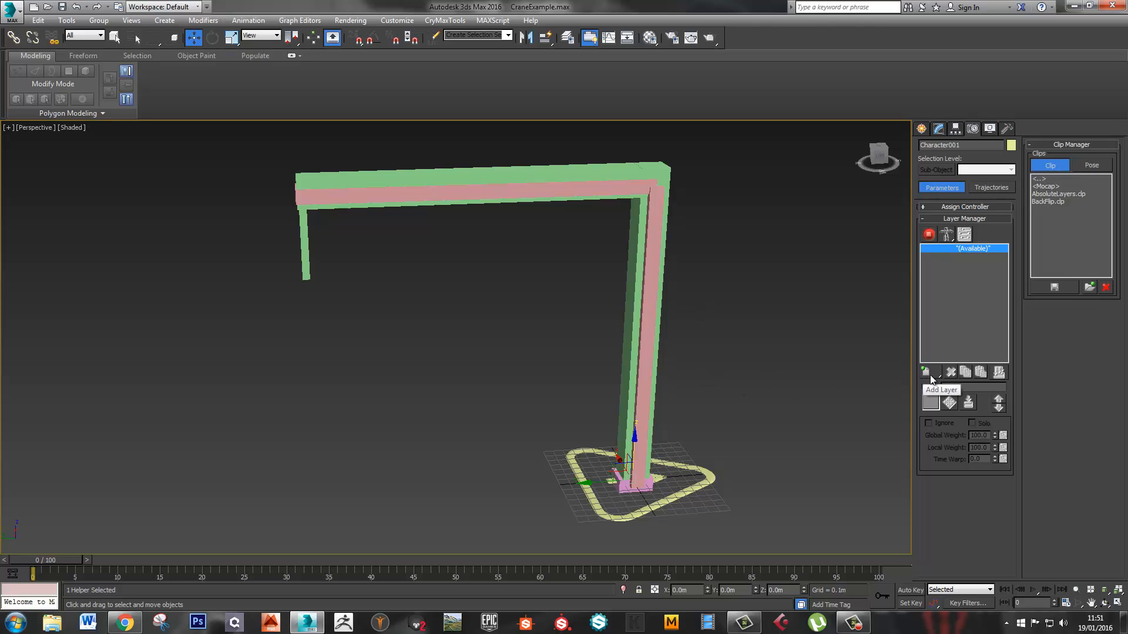
pyautogui.moveTo(930, 378); pyautogui.dragTo(931, 390)
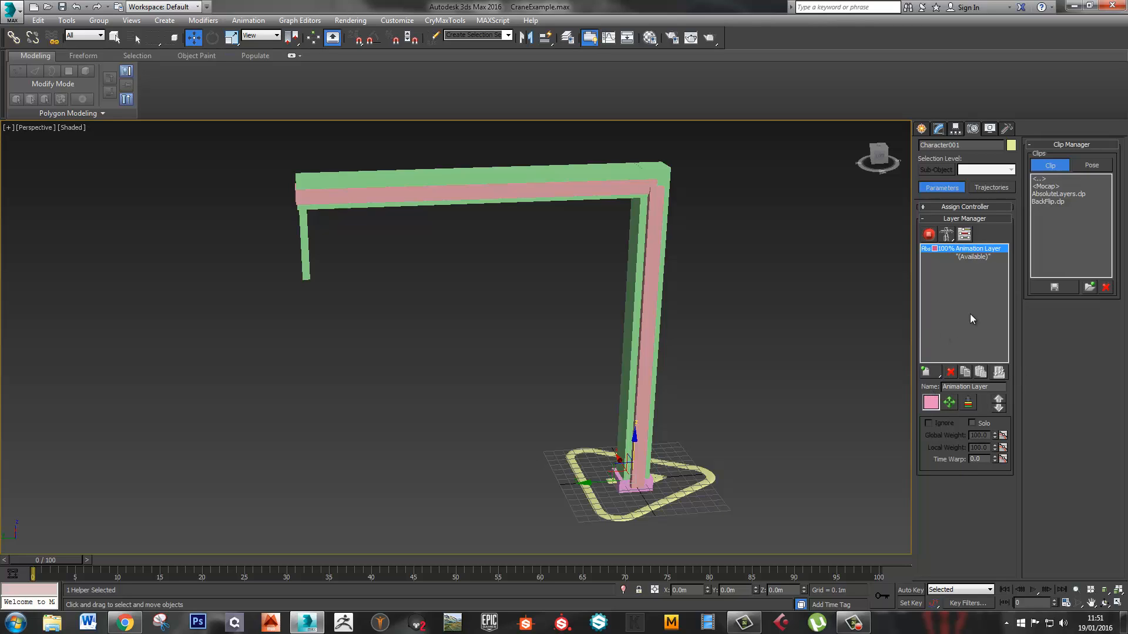
pyautogui.click(929, 235)
# Test the upright's skinning by rotating CATRigLArm1 about -56° around X, and cancel the rotation
pyautogui.moveTo(638, 420); pyautogui.dragTo(646, 436, button='middle')
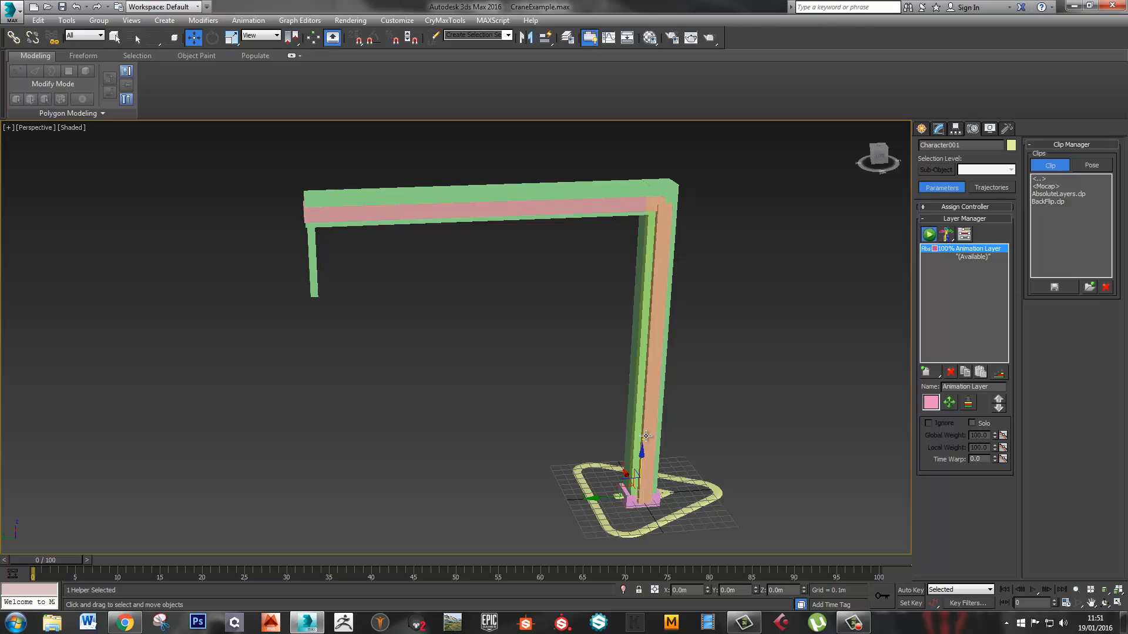
pyautogui.click(649, 375)
pyautogui.press('e')
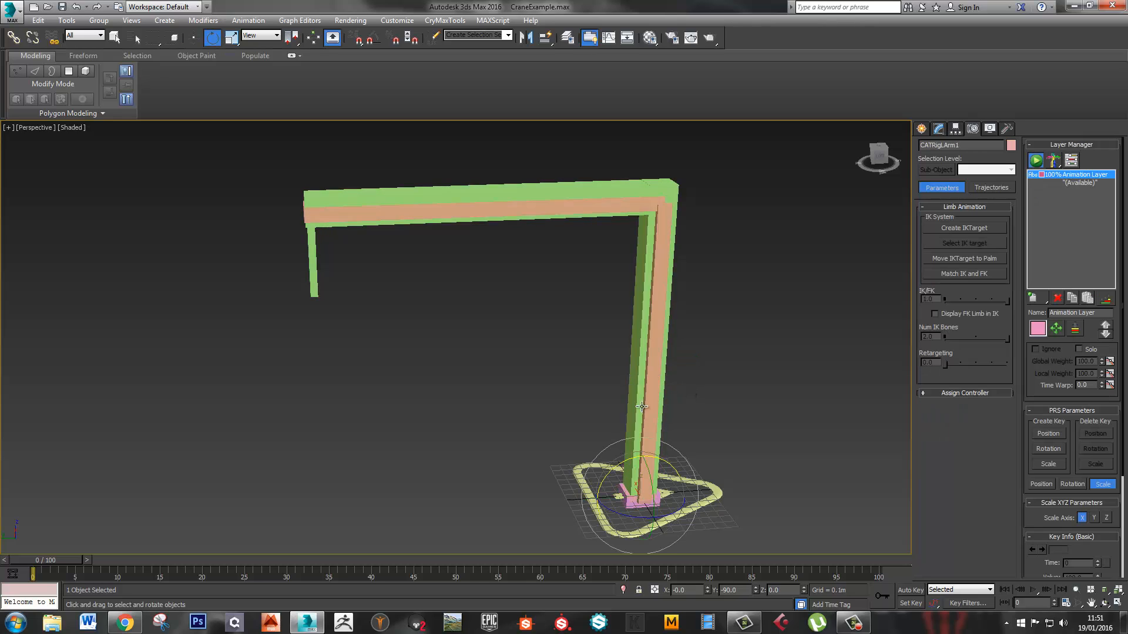
pyautogui.moveTo(668, 460); pyautogui.dragTo(581, 457)
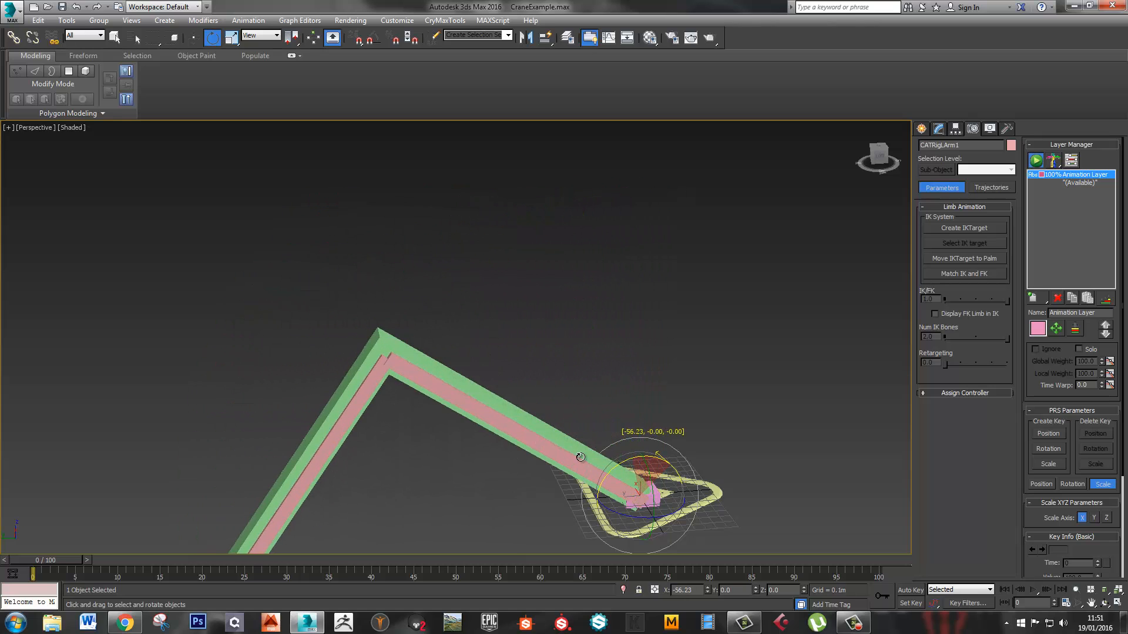
pyautogui.rightClick(580, 457)
# Test the horizontal beam's skinning by rotating CATRigLArm2 downward to about 37°, and undo the rotation
pyautogui.click(543, 208)
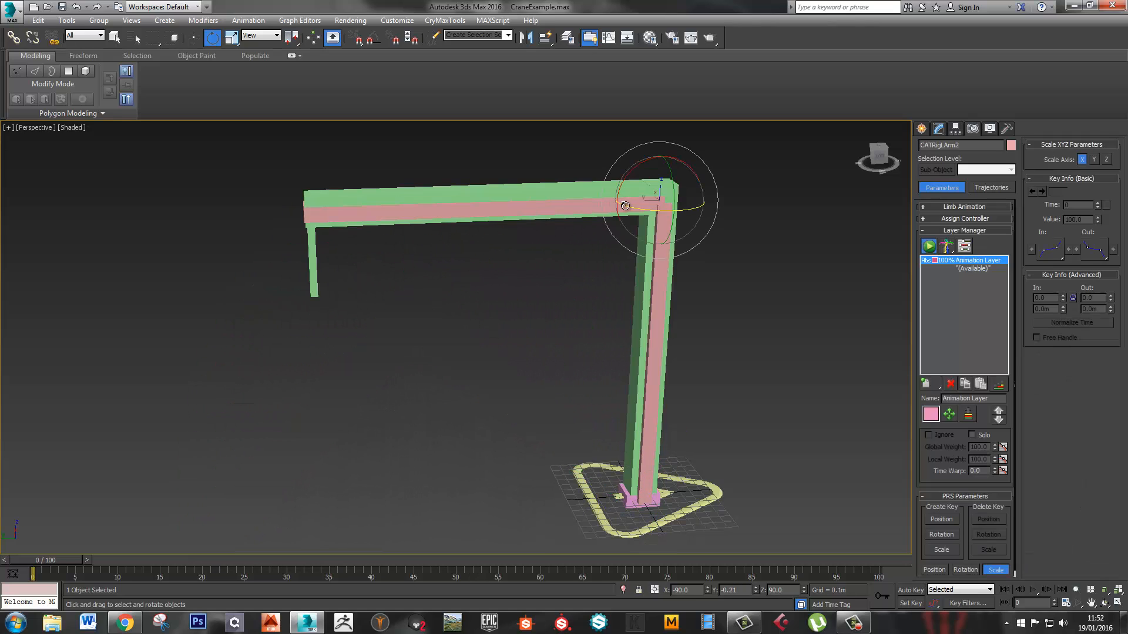
pyautogui.moveTo(625, 205); pyautogui.dragTo(617, 247)
pyautogui.scroll(-3, 599, 408)
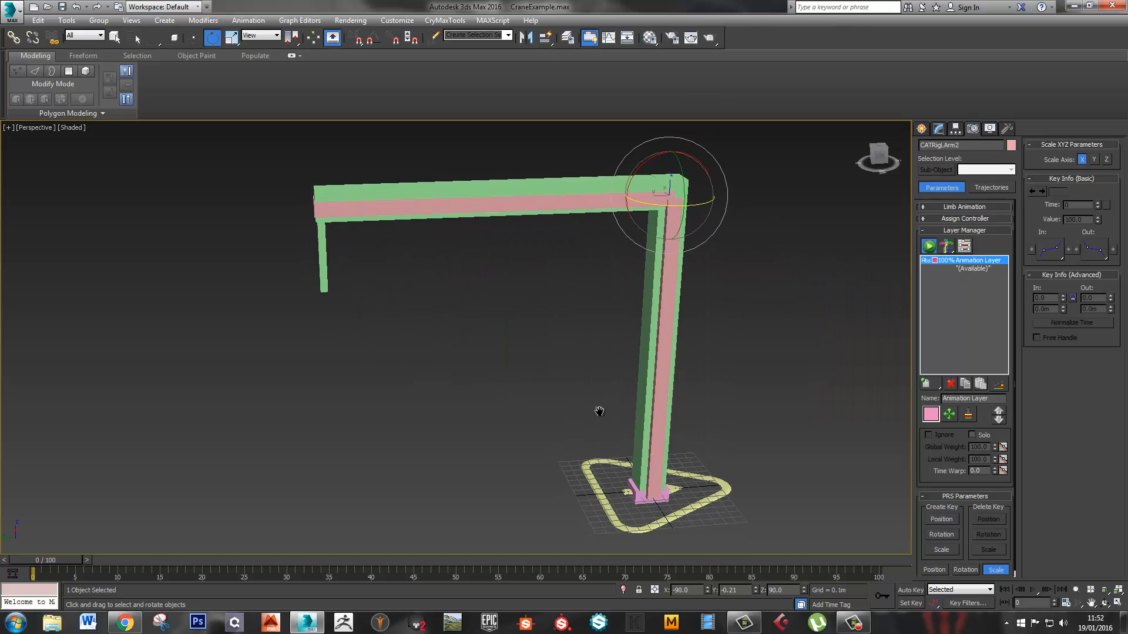
pyautogui.keyDown('alt'); pyautogui.moveTo(576, 413); pyautogui.dragTo(592, 409, button='middle'); pyautogui.keyUp('alt')
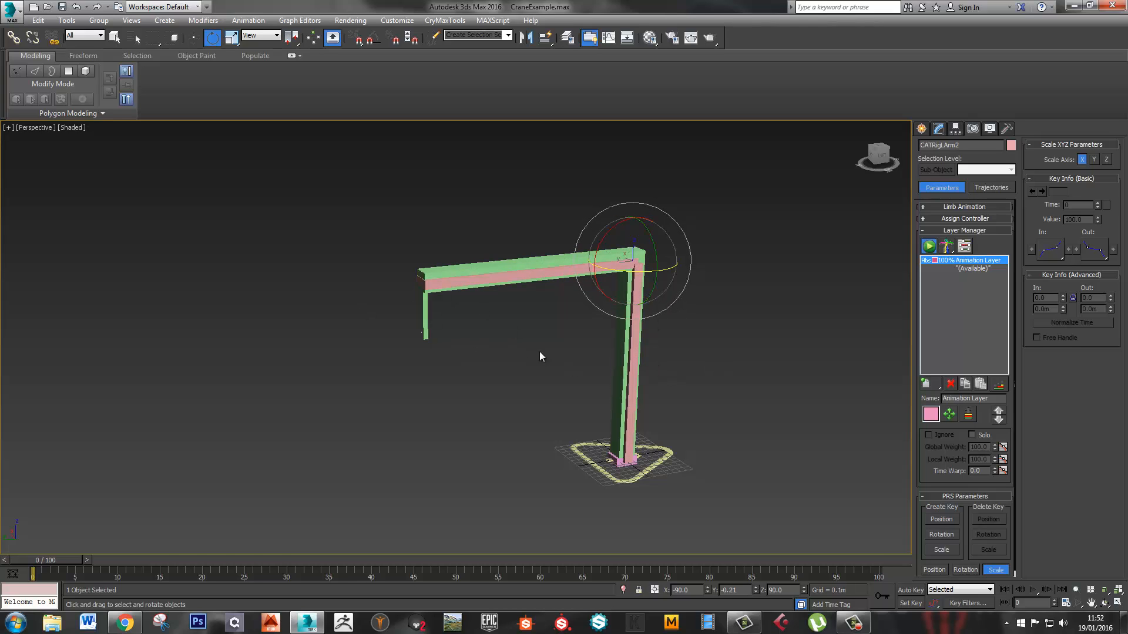
pyautogui.keyDown('alt'); pyautogui.moveTo(539, 353); pyautogui.dragTo(536, 288, button='middle'); pyautogui.keyUp('alt')
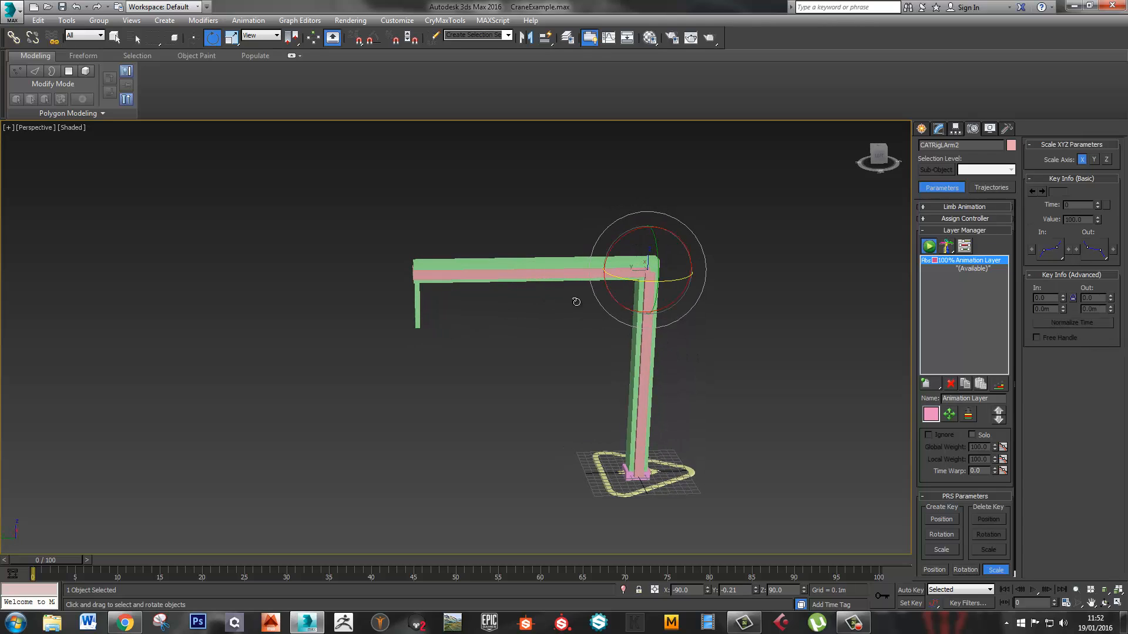
pyautogui.moveTo(677, 239); pyautogui.dragTo(668, 283)
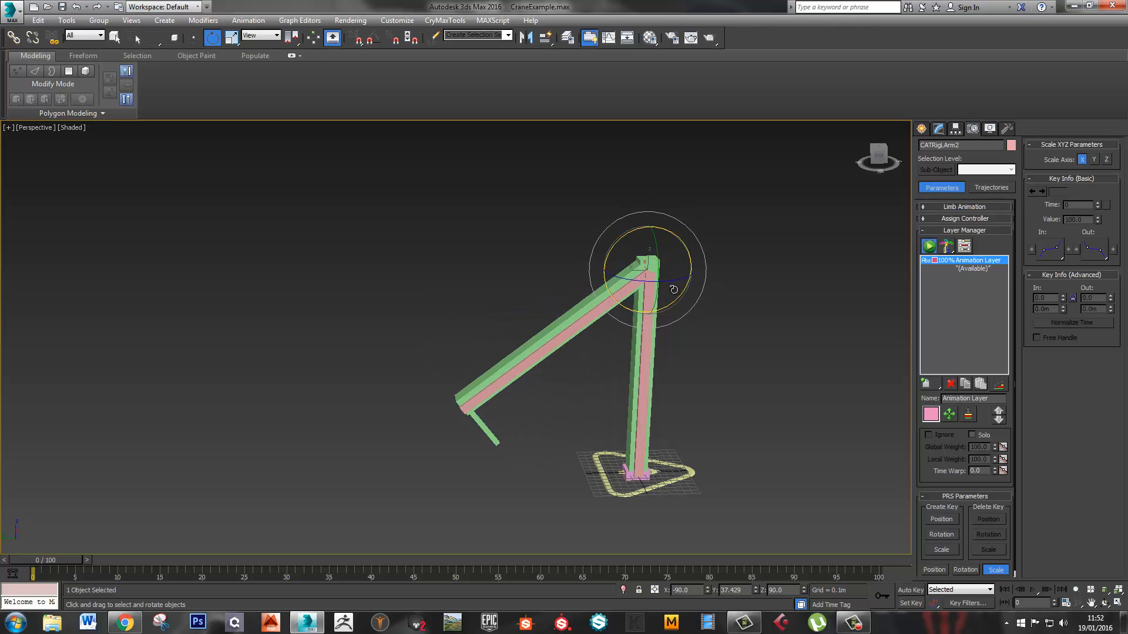
pyautogui.hotkey('ctrl', 'z')
# Try swinging CATRigLArm1 around the vertical axis and folding CATRigLArm2 down to about 56°, and undo both rotations
pyautogui.click(621, 477)
pyautogui.moveTo(621, 477); pyautogui.dragTo(848, 404)
pyautogui.moveTo(755, 382); pyautogui.dragTo(665, 366, button='middle')
pyautogui.keyDown('alt'); pyautogui.moveTo(509, 287); pyautogui.dragTo(672, 284, button='middle'); pyautogui.keyUp('alt')
pyautogui.click(508, 250)
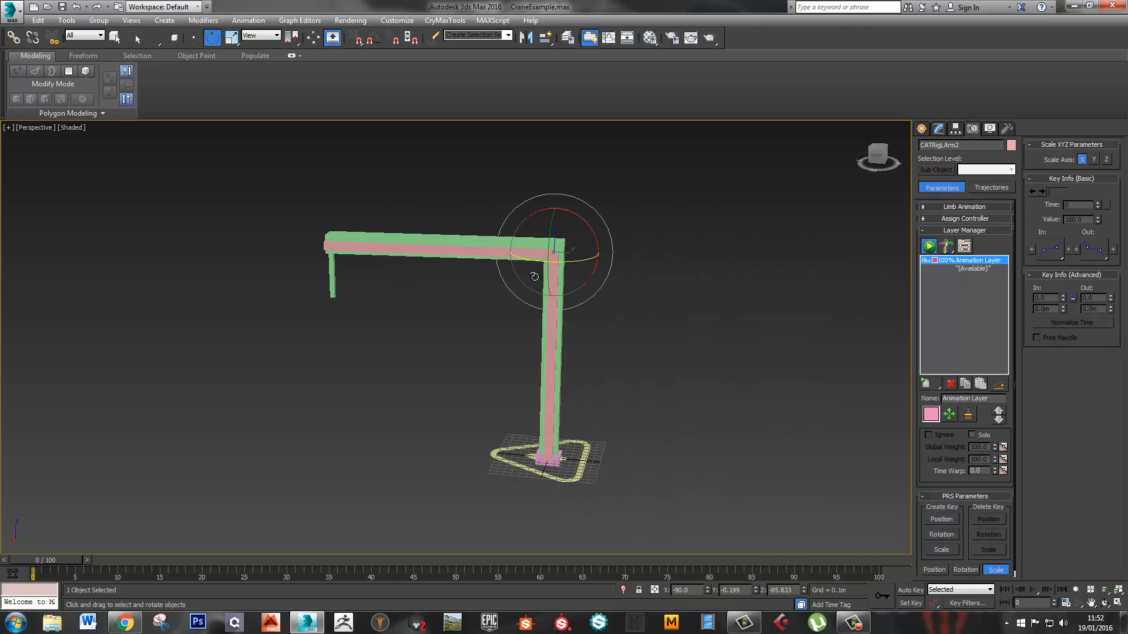
pyautogui.moveTo(597, 242); pyautogui.dragTo(523, 196)
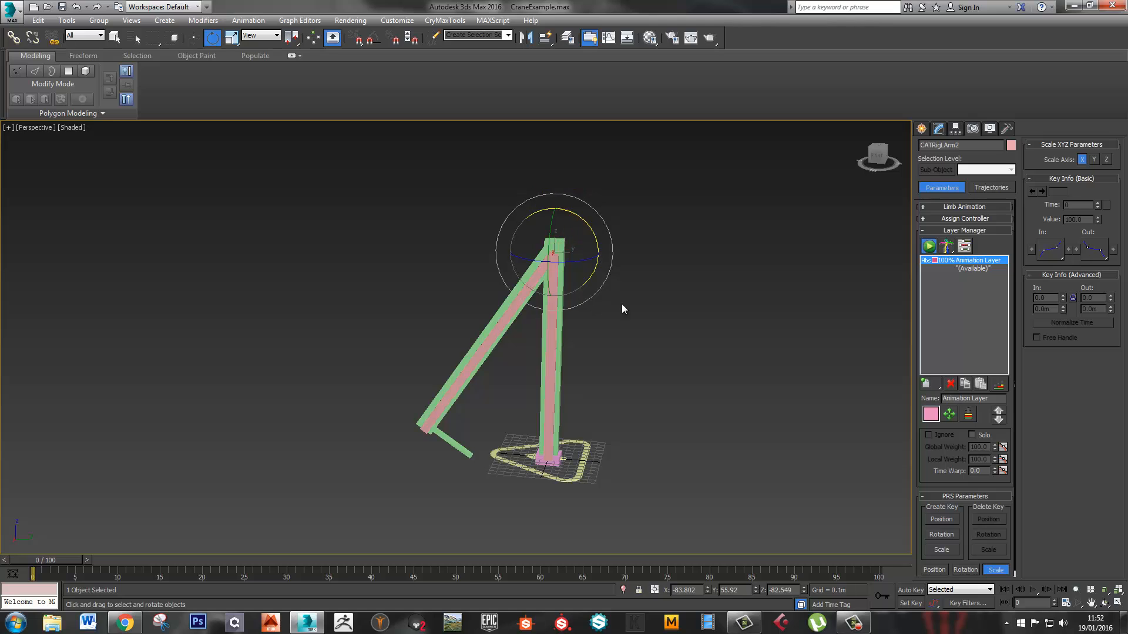
pyautogui.hotkey('ctrl', 'z')
pyautogui.hotkey('ctrl', 'z')
# Clear the bone selection and move the time slider to frame 100
pyautogui.keyDown('alt'); pyautogui.moveTo(629, 320); pyautogui.dragTo(564, 387, button='middle'); pyautogui.keyUp('alt')
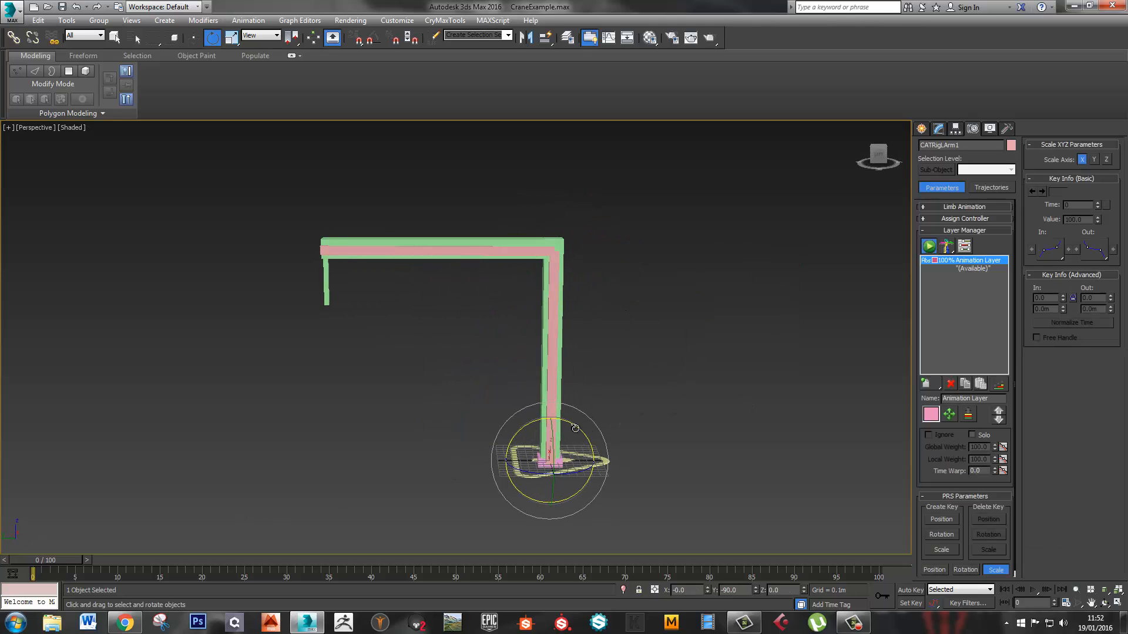
pyautogui.moveTo(575, 428); pyautogui.dragTo(590, 425, button='middle')
pyautogui.click(665, 404)
pyautogui.scroll(3, 621, 407)
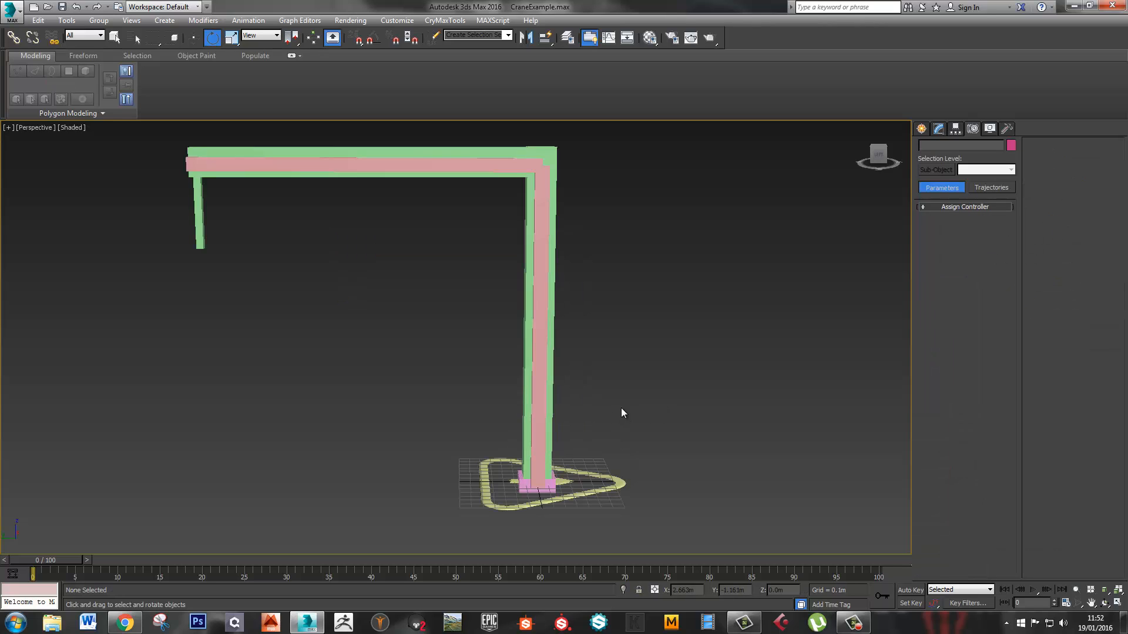
pyautogui.moveTo(65, 559); pyautogui.dragTo(874, 559)
pyautogui.press('e')
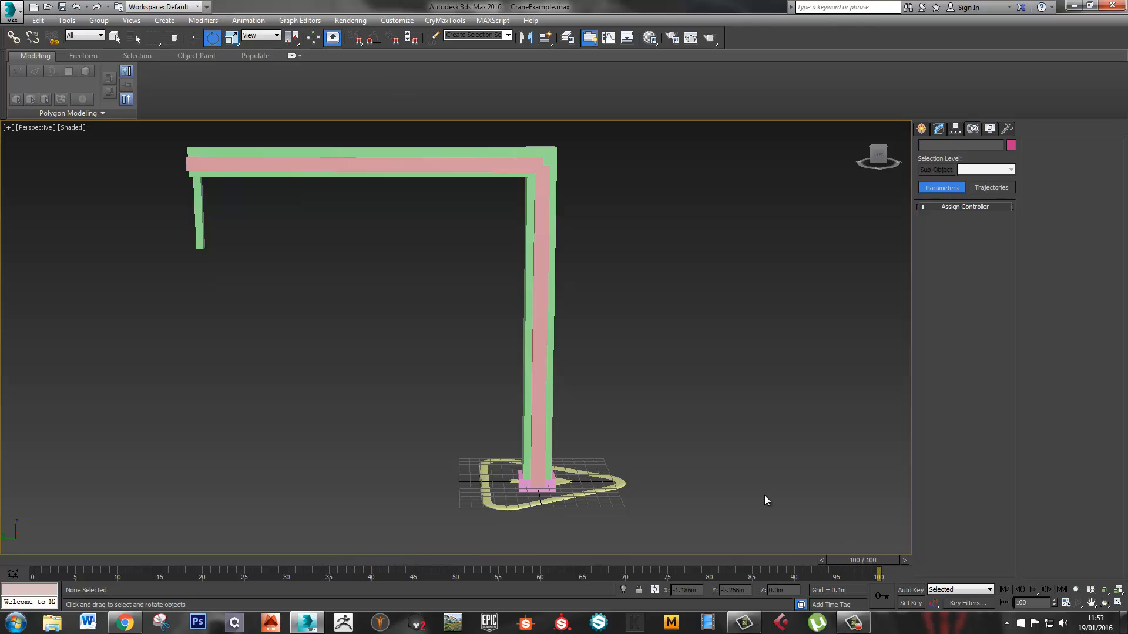
# With Auto Key turned on at frame 100, tilt CATRigLArm1 forward to about -65° in Y and raise CATRigLArm2 to roughly horizontal
pyautogui.scroll(-3, 608, 429)
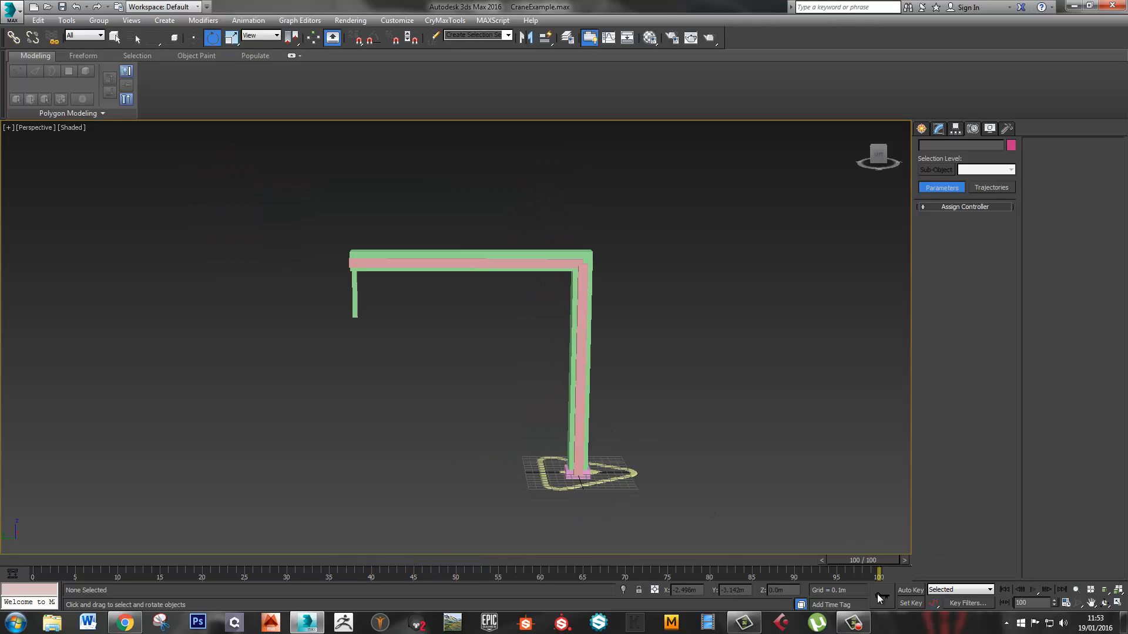
pyautogui.click(911, 590)
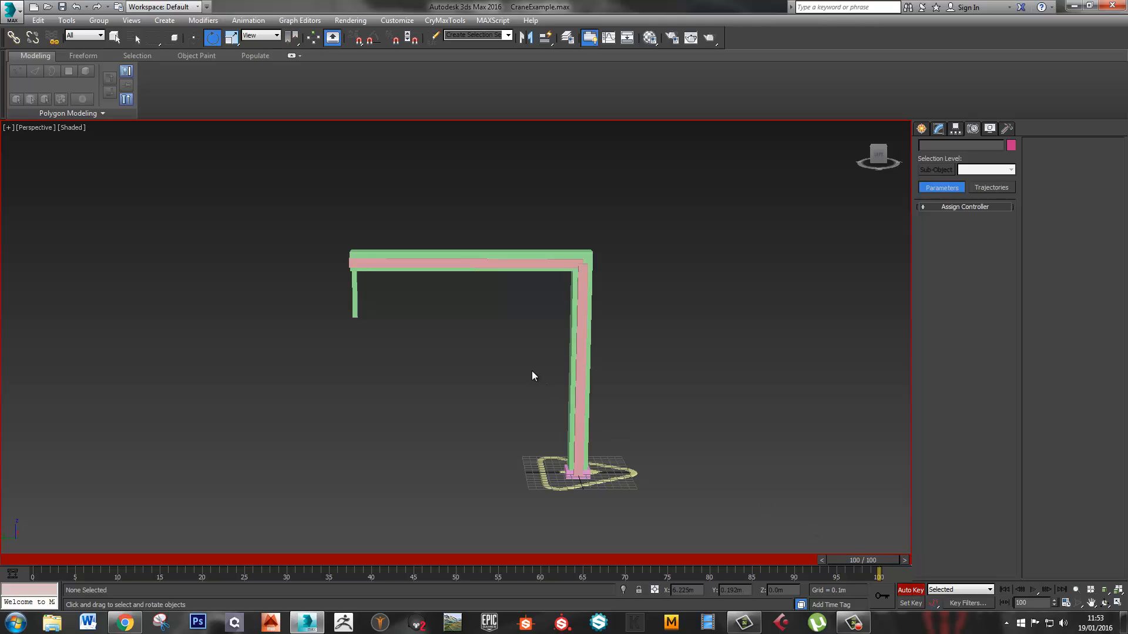
pyautogui.click(581, 336)
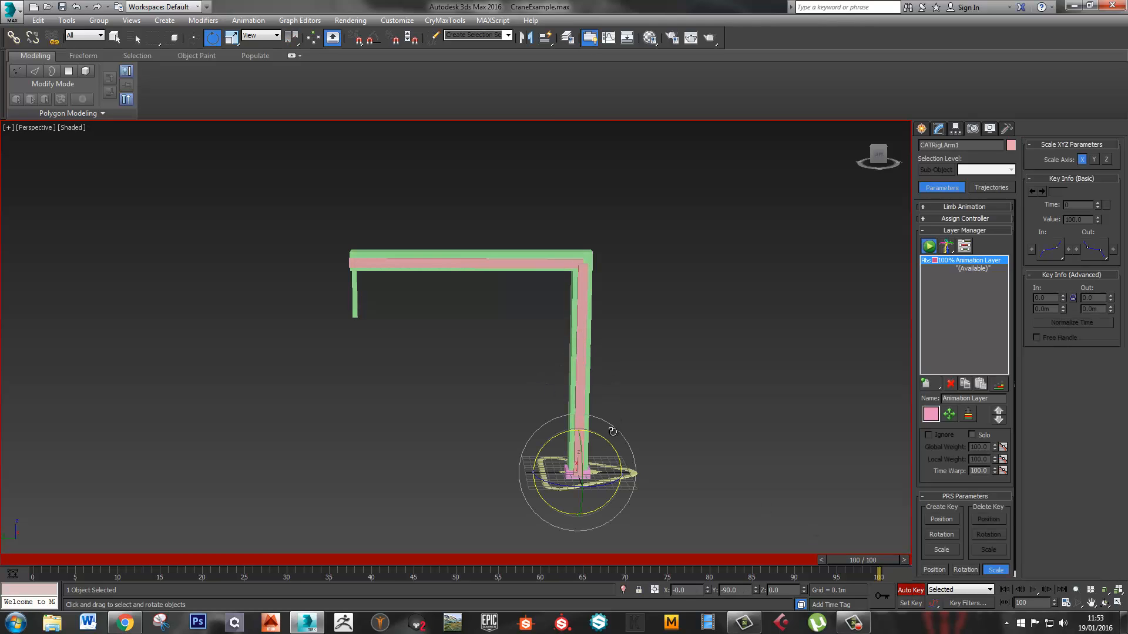
pyautogui.moveTo(611, 444); pyautogui.dragTo(587, 424)
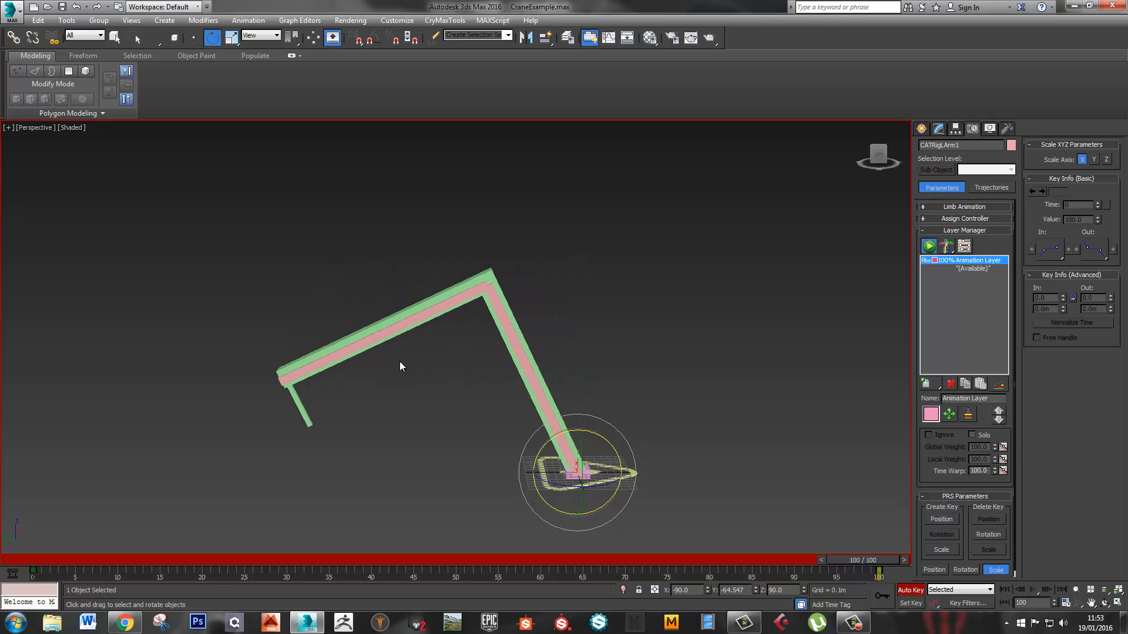
pyautogui.click(378, 327)
pyautogui.moveTo(518, 312); pyautogui.dragTo(504, 232)
# Lower CATRigLArm1 further to about -26° in Y and raise CATRigLArm2 to about 5° in Y
pyautogui.click(581, 457)
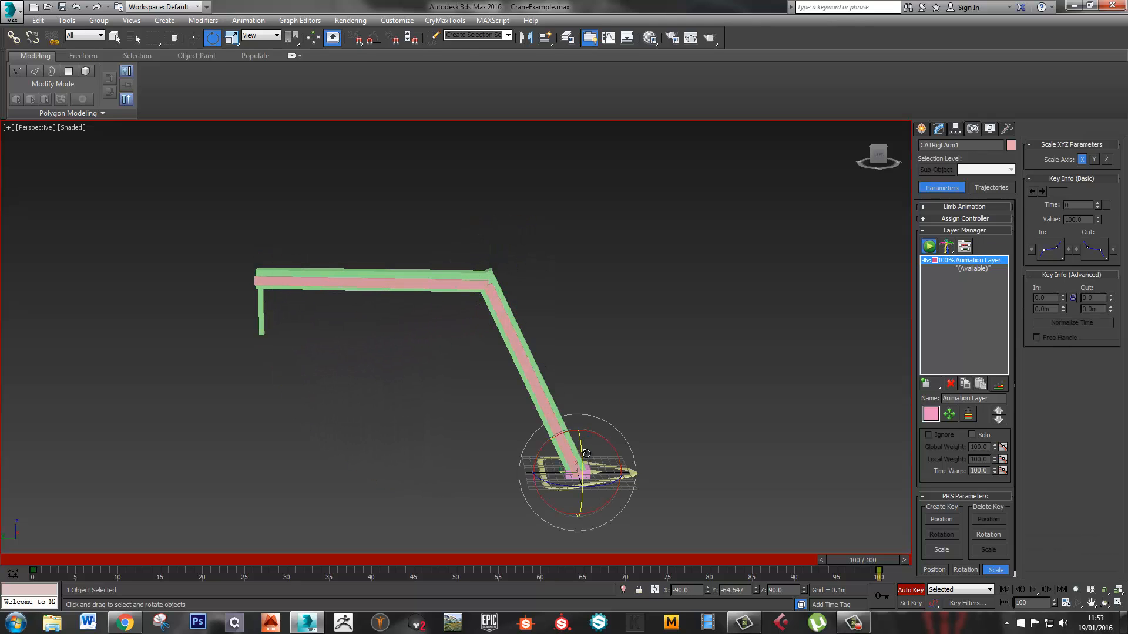
pyautogui.moveTo(614, 450); pyautogui.dragTo(587, 411)
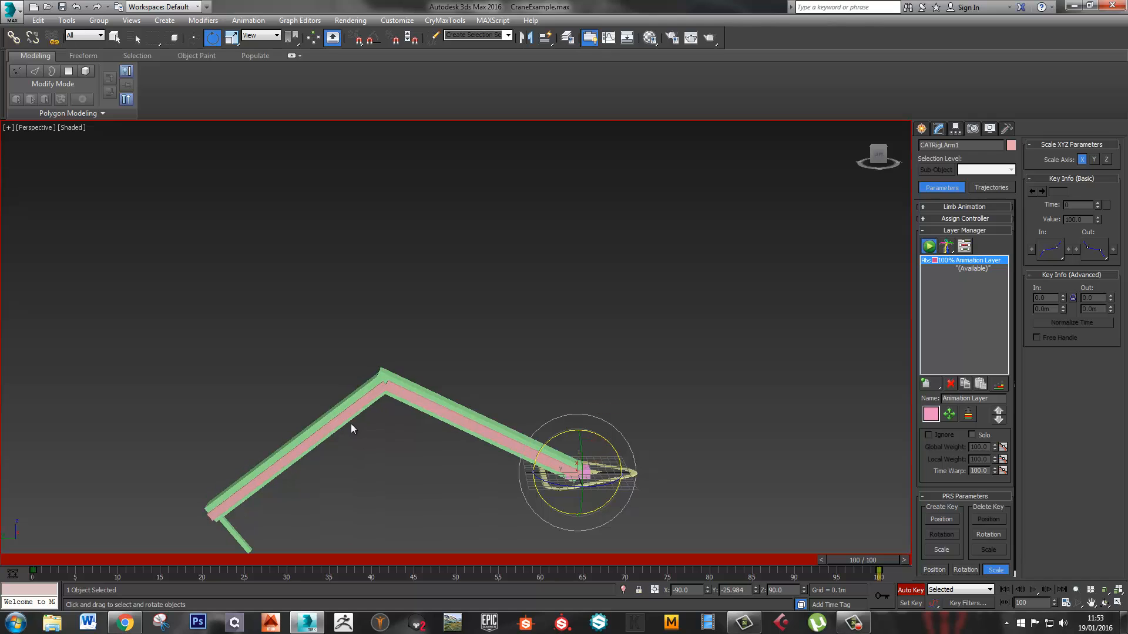
pyautogui.click(351, 426)
pyautogui.moveTo(428, 322); pyautogui.dragTo(436, 363)
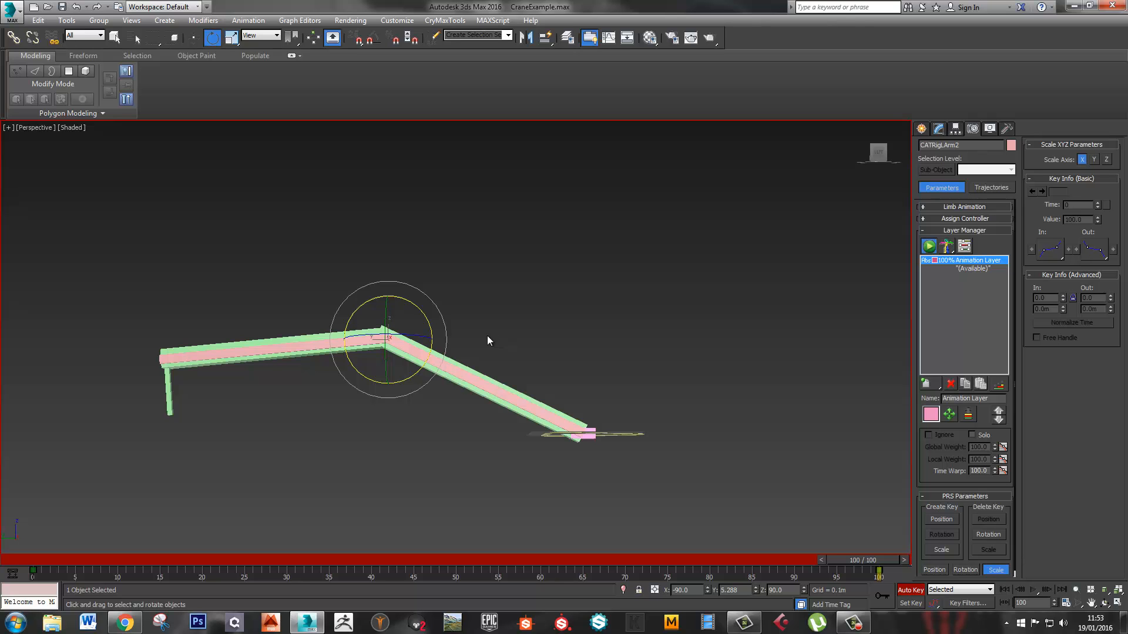
# Level the horizontal beam in the Left view by rotating CATRigLArm2 about -5.23°
pyautogui.press('f')
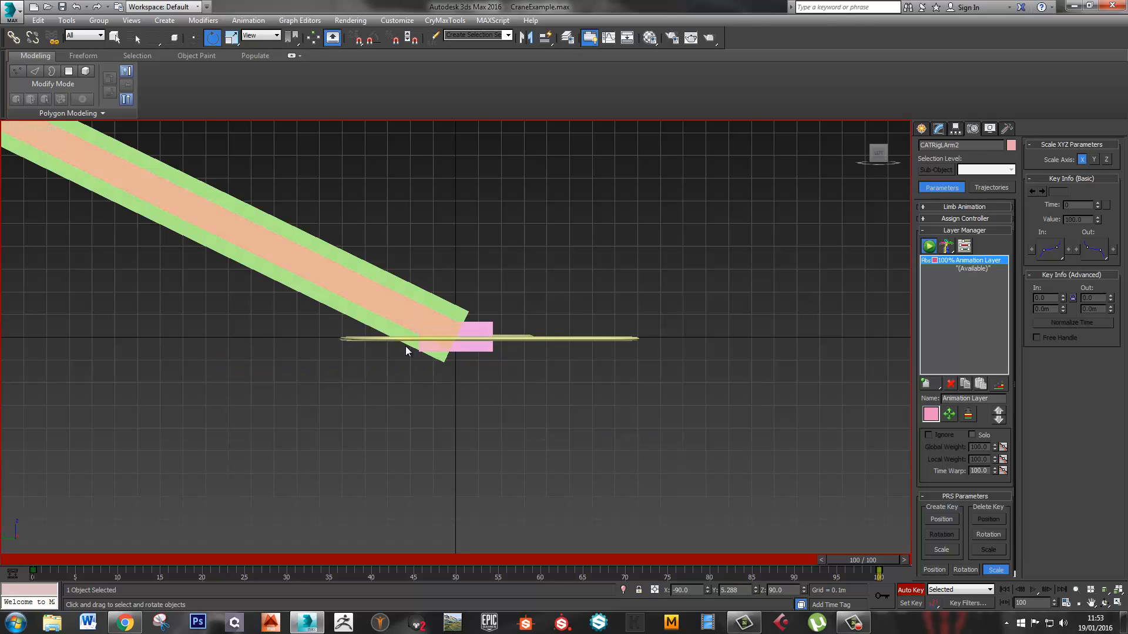
pyautogui.moveTo(403, 345); pyautogui.dragTo(569, 394, button='middle')
pyautogui.scroll(-5, 569, 393)
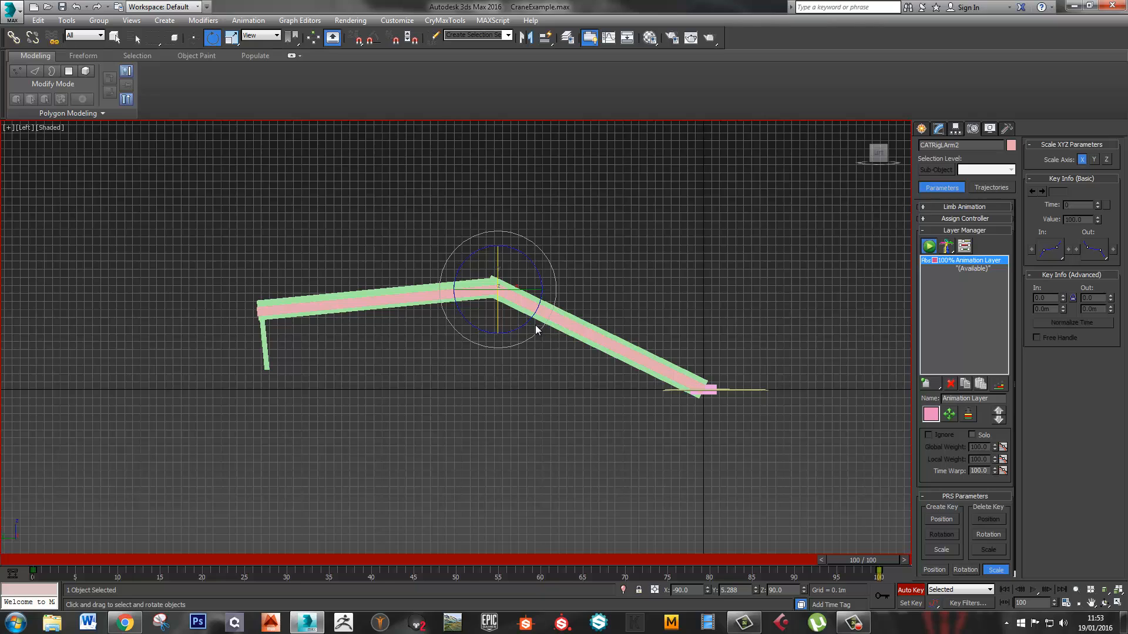
pyautogui.moveTo(535, 325); pyautogui.dragTo(534, 322)
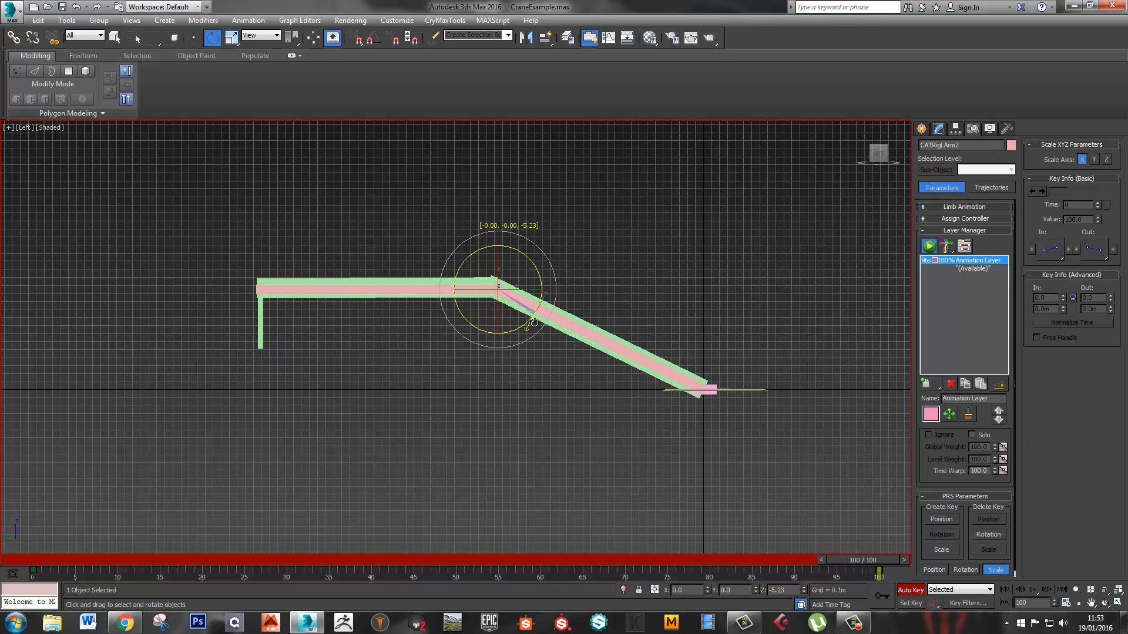
pyautogui.moveTo(534, 322); pyautogui.dragTo(533, 321)
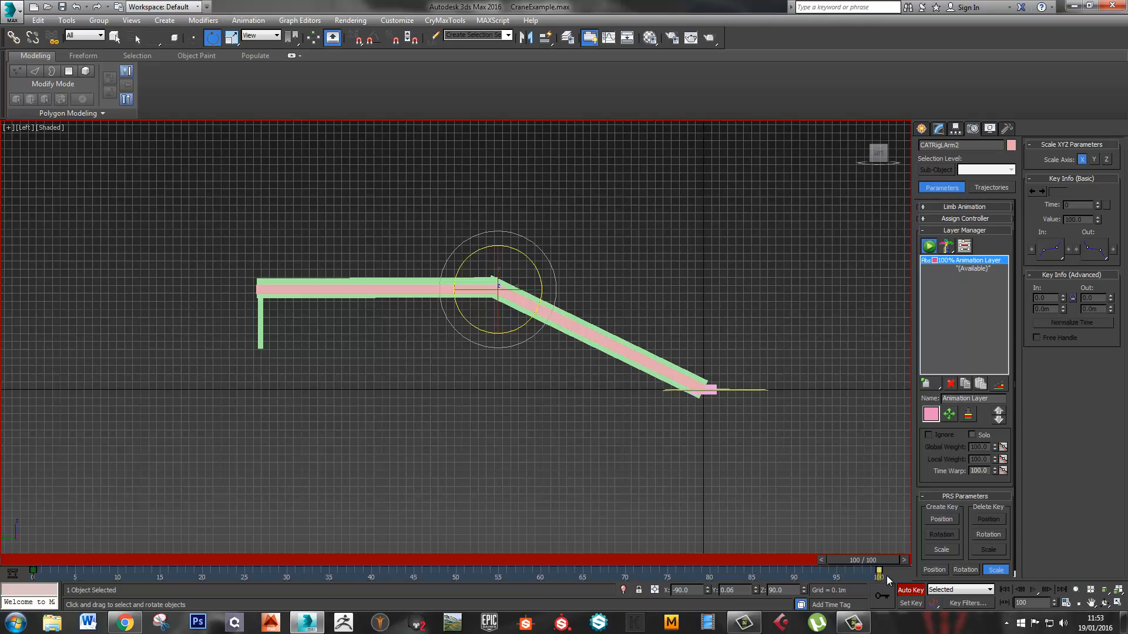
# Move both arm bones' lowered-pose keys from frame 100 to frame 50 and copy the frame 0 keys to frame 100
pyautogui.click(591, 329)
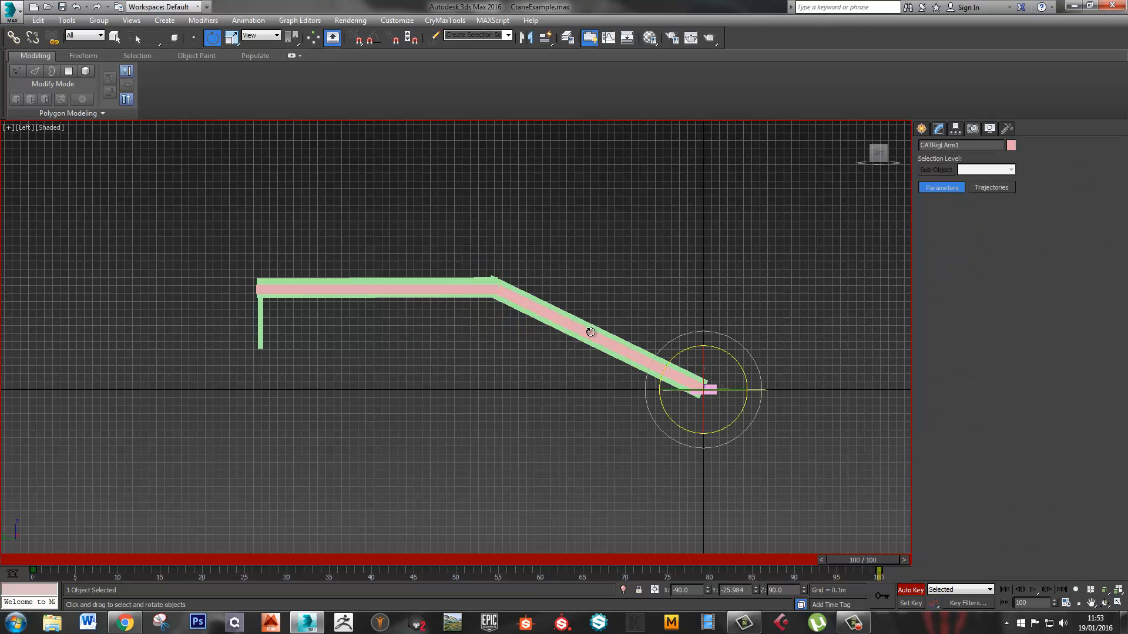
pyautogui.keyDown('ctrl'); pyautogui.click(436, 288); pyautogui.keyUp('ctrl')
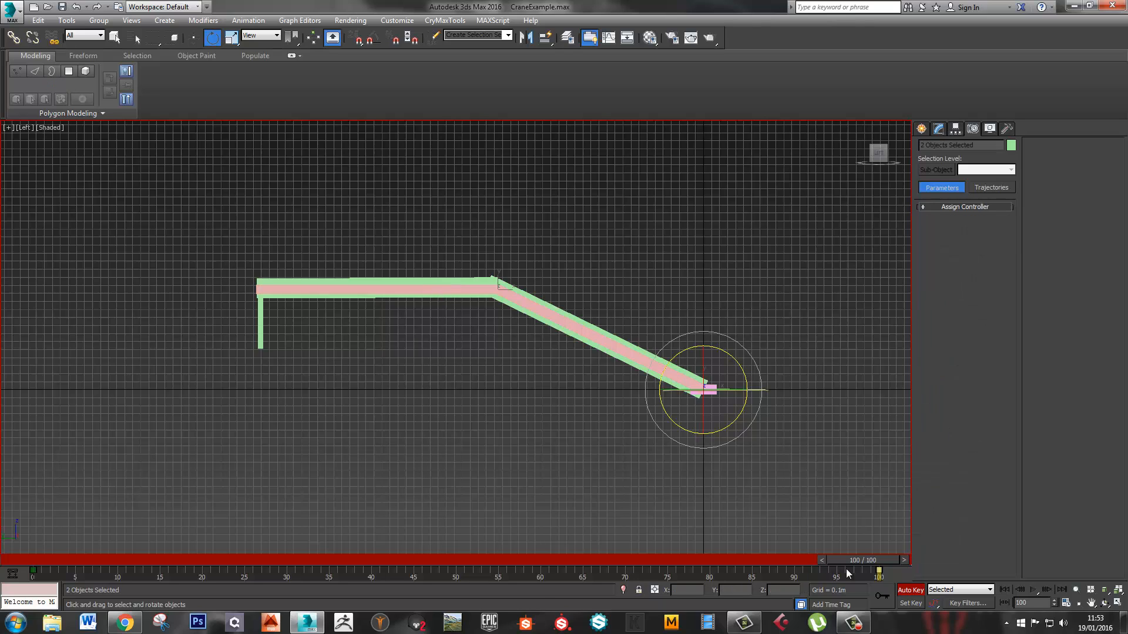
pyautogui.moveTo(879, 570); pyautogui.dragTo(452, 561)
pyautogui.moveTo(51, 575); pyautogui.dragTo(876, 577)
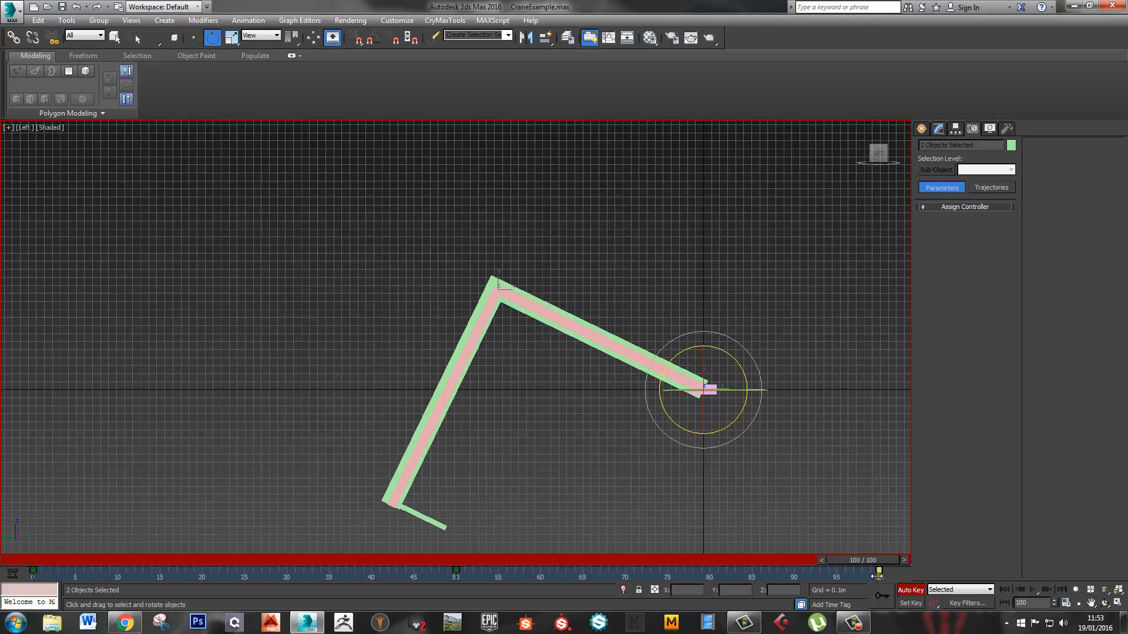
# Move CATRigLArm1's key from frame 100 to frame 50 and copy its frame 0 key to frame 100
pyautogui.click(627, 354)
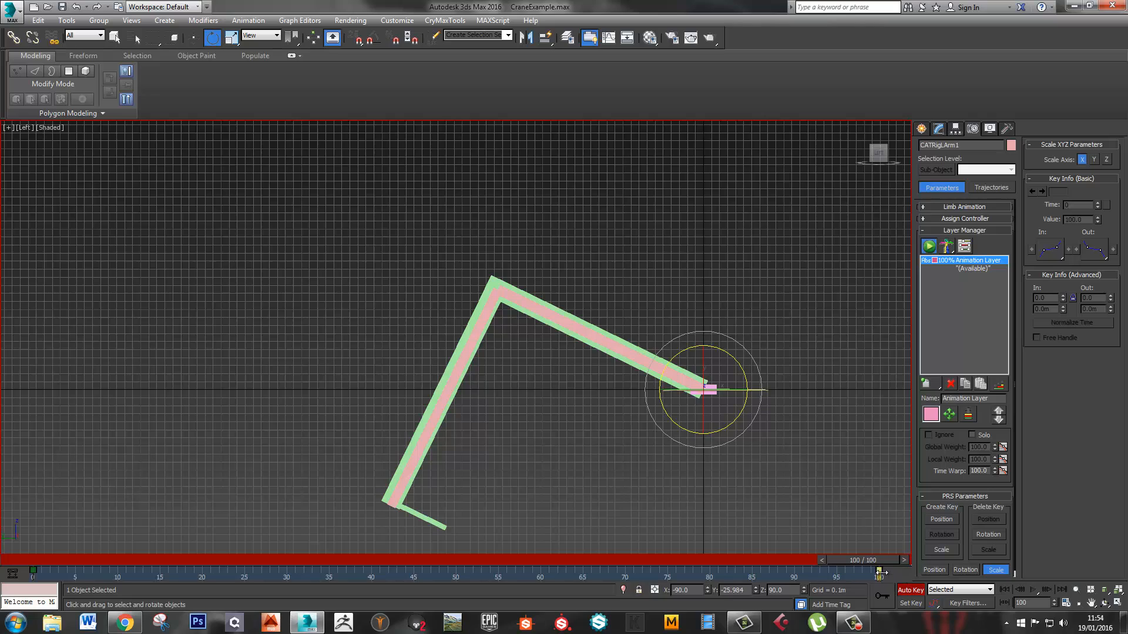
pyautogui.moveTo(881, 573); pyautogui.dragTo(458, 571)
pyautogui.moveTo(34, 571)
pyautogui.keyDown('shift'); pyautogui.mouseDown()
pyautogui.moveTo(793, 573)
pyautogui.moveTo(889, 585)
pyautogui.moveTo(720, 561)
pyautogui.moveTo(105, 558)
pyautogui.moveTo(863, 561)
pyautogui.moveTo(24, 561)
pyautogui.mouseUp(); pyautogui.keyUp('shift')
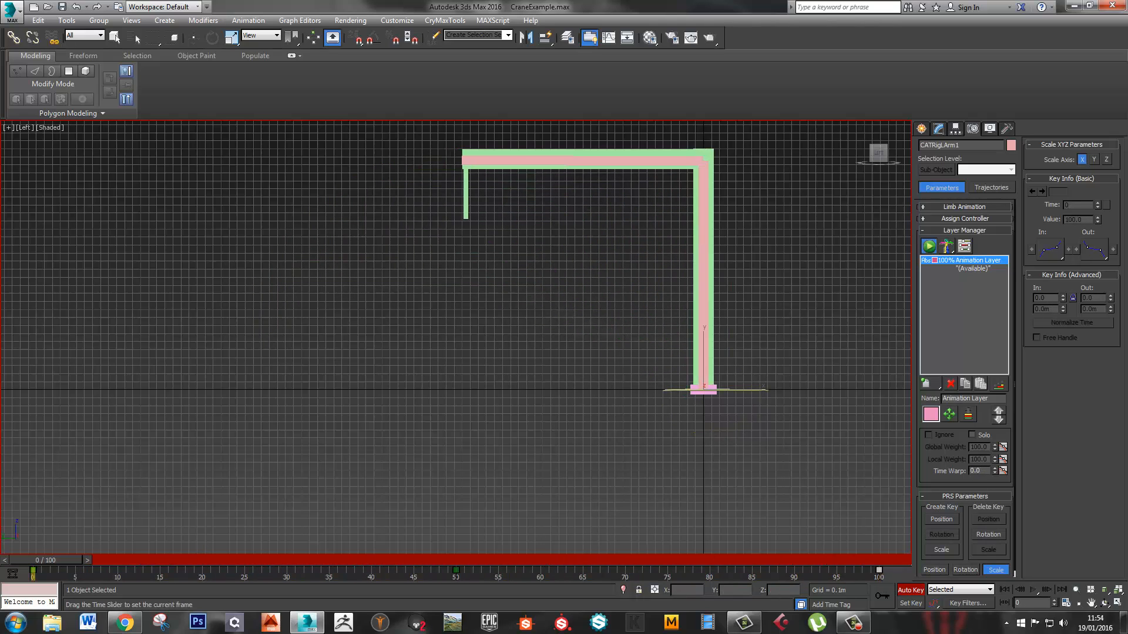
# Play back the crane's lowering and raising animation, and set the current time to frame 100
pyautogui.press('/')
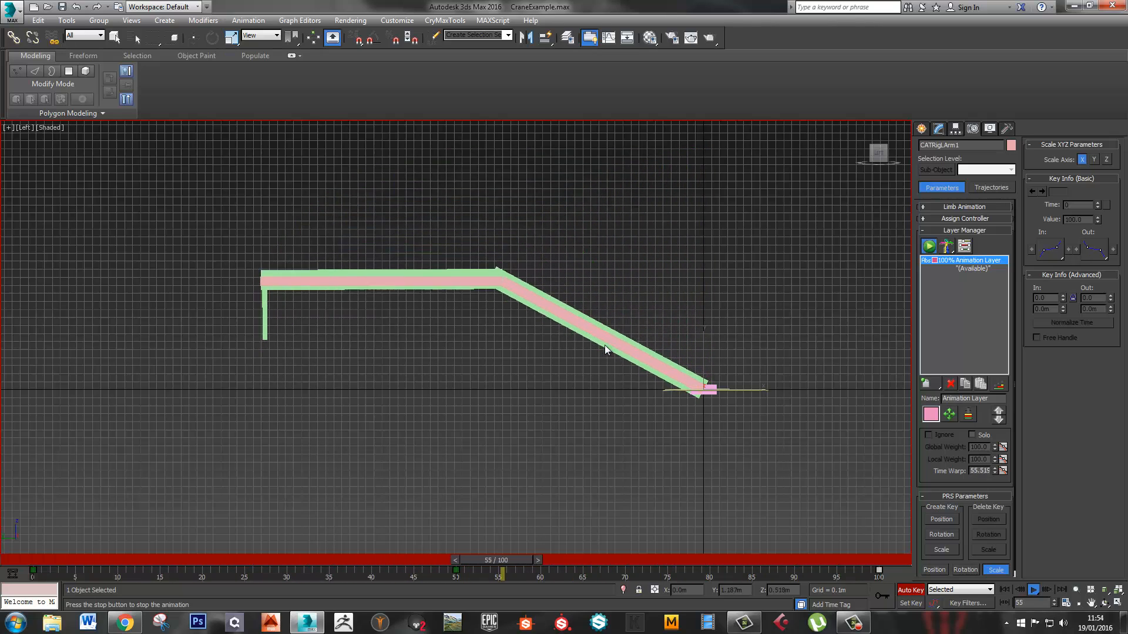
pyautogui.press('e')
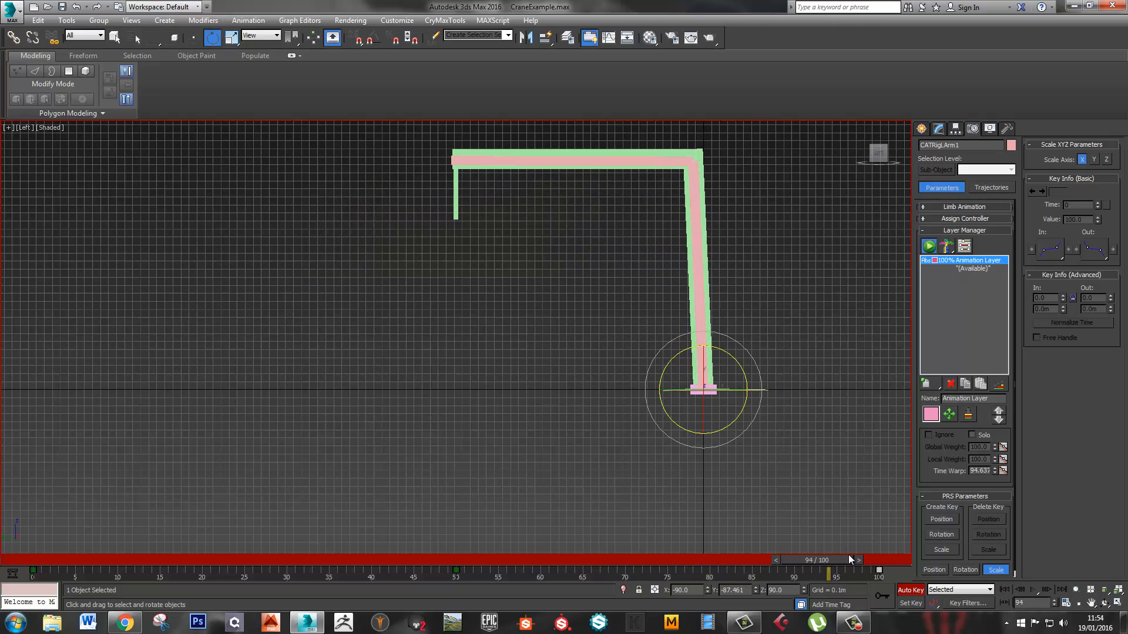
pyautogui.moveTo(838, 557); pyautogui.dragTo(901, 568)
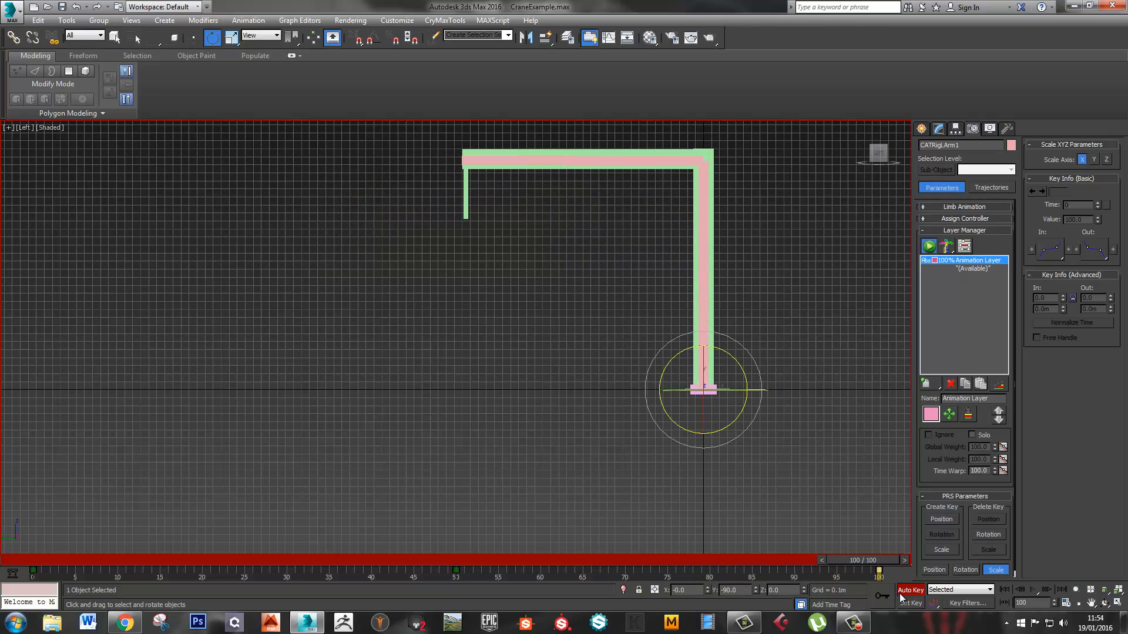
# Extend the animation's end time to frame 400 in the time configuration
pyautogui.rightClick(1034, 591)
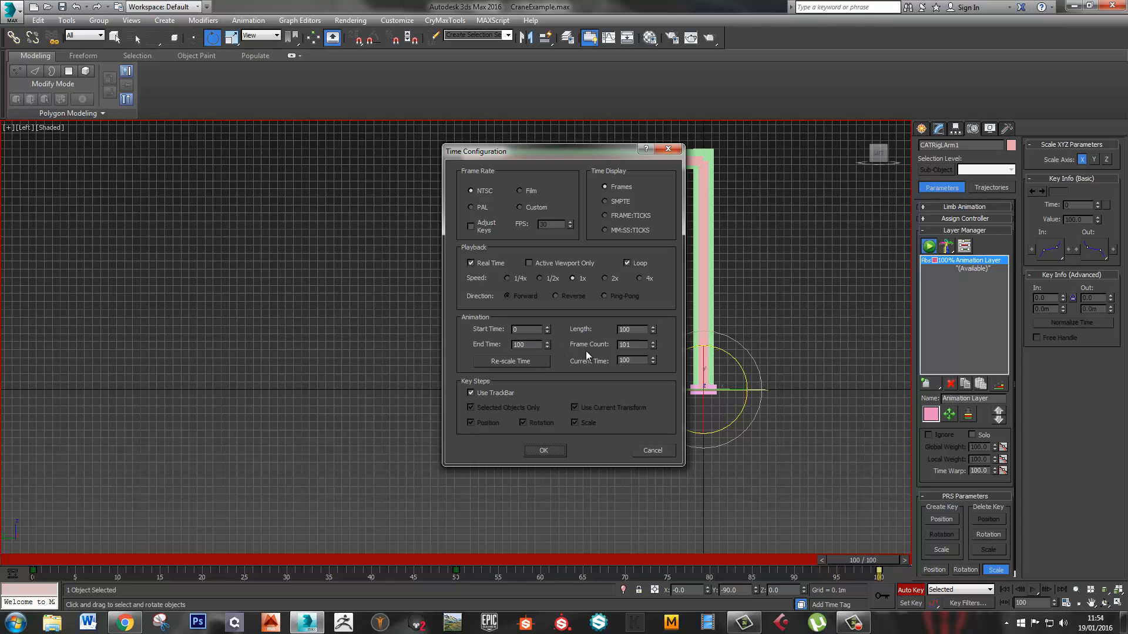
pyautogui.doubleClick(534, 347)
pyautogui.write('400')
pyautogui.click(544, 451)
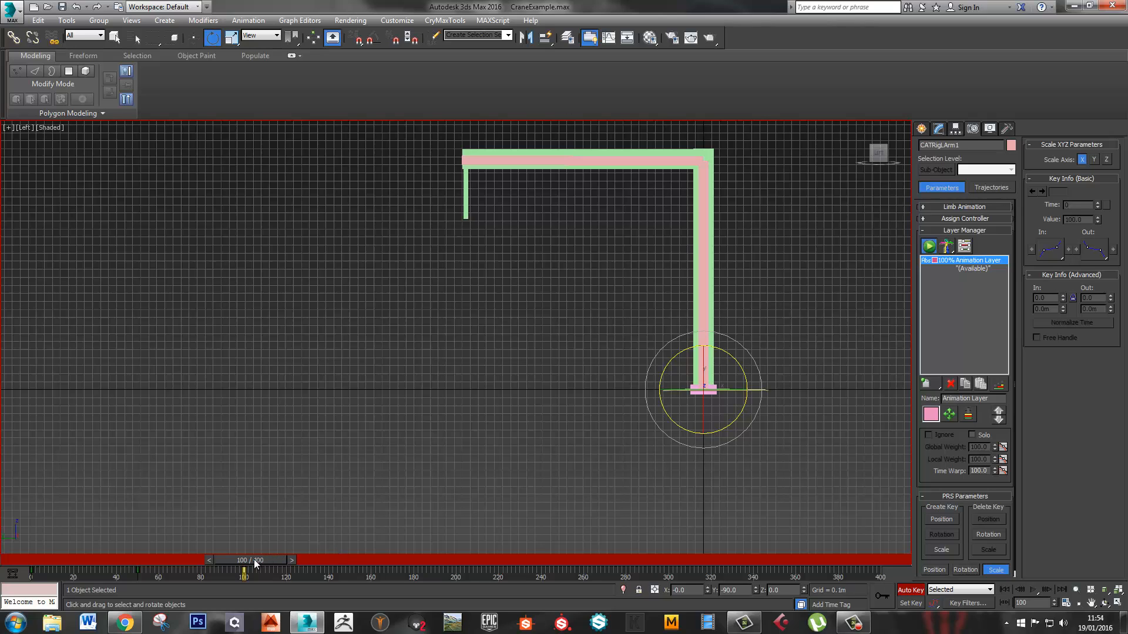
# At frame 200, rotate CATRigLArm1 180° around the vertical axis to swing the crane to the opposite side
pyautogui.moveTo(254, 559); pyautogui.dragTo(460, 566)
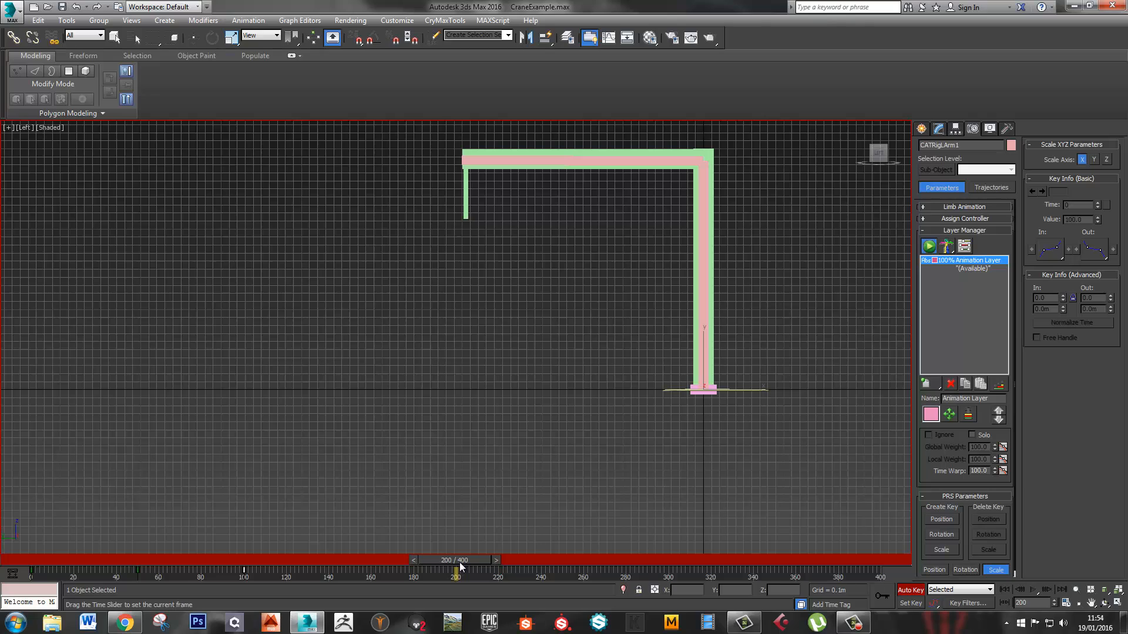
pyautogui.press('e')
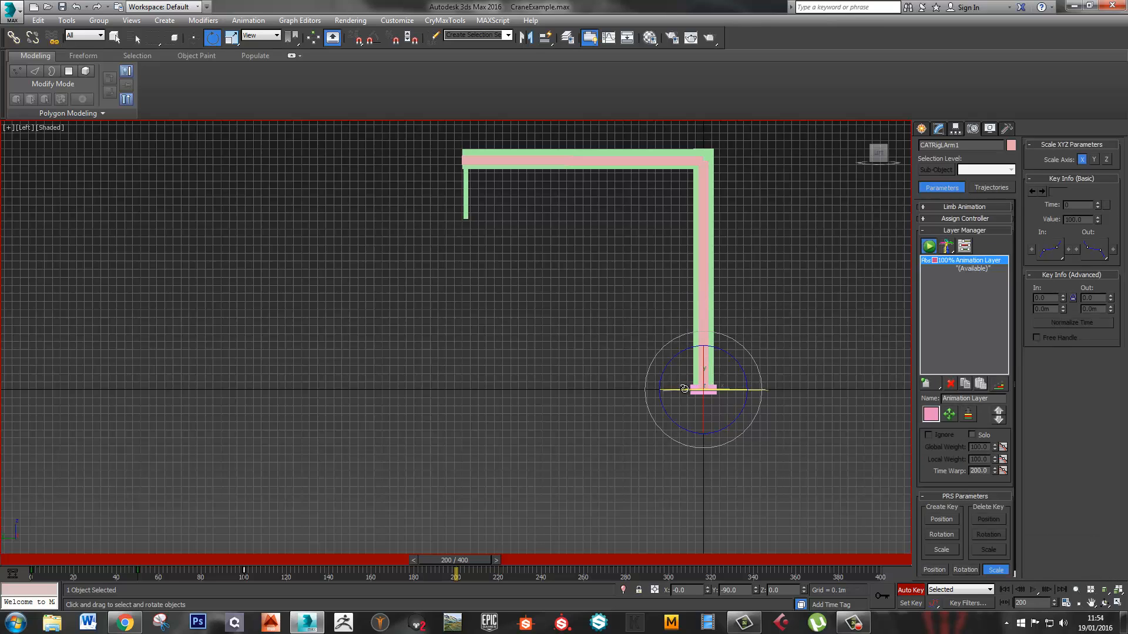
pyautogui.moveTo(684, 389); pyautogui.dragTo(896, 400)
pyautogui.moveTo(789, 341); pyautogui.dragTo(628, 390, button='middle')
pyautogui.keyDown('alt'); pyautogui.moveTo(754, 370); pyautogui.dragTo(708, 375, button='middle'); pyautogui.keyUp('alt')
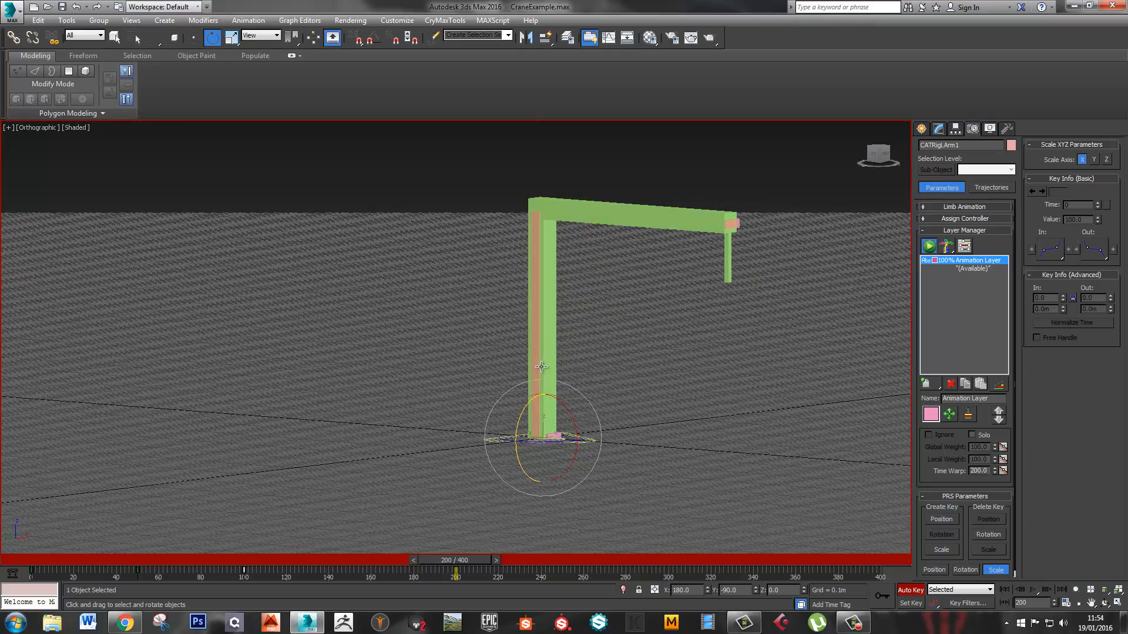
# Turn on edged-faces display in the viewport and select the upright bone CATRigLArm1
pyautogui.click(547, 282)
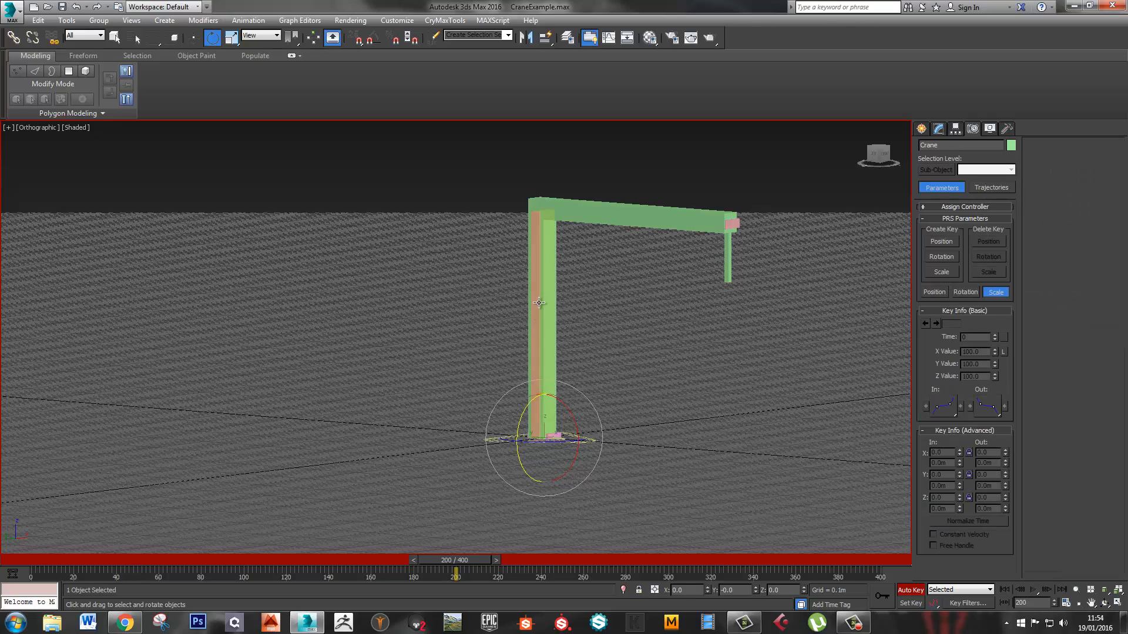
pyautogui.scroll(4, 539, 303)
pyautogui.press('F4')
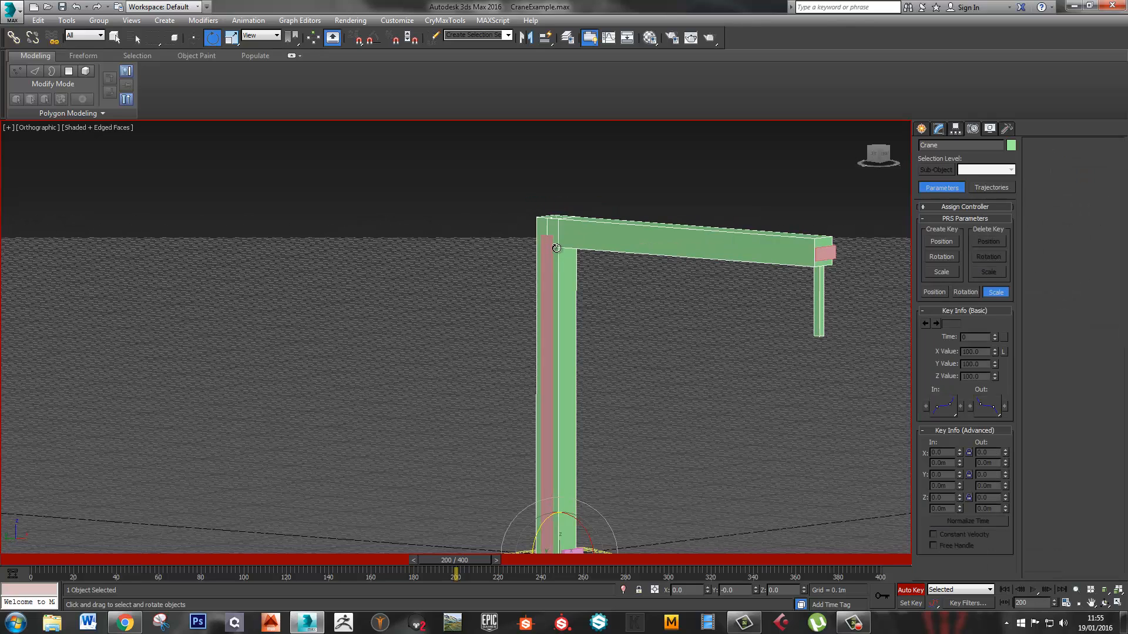
pyautogui.click(549, 311)
pyautogui.moveTo(603, 456); pyautogui.dragTo(614, 378, button='middle')
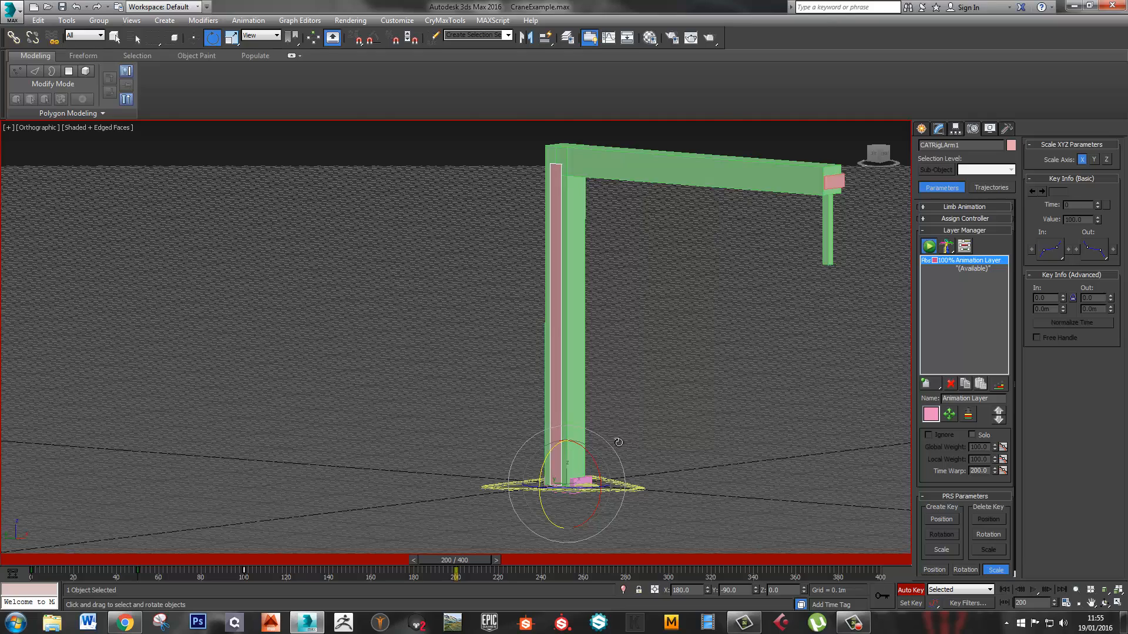
pyautogui.keyDown('alt'); pyautogui.moveTo(618, 442); pyautogui.dragTo(626, 450, button='middle'); pyautogui.keyUp('alt')
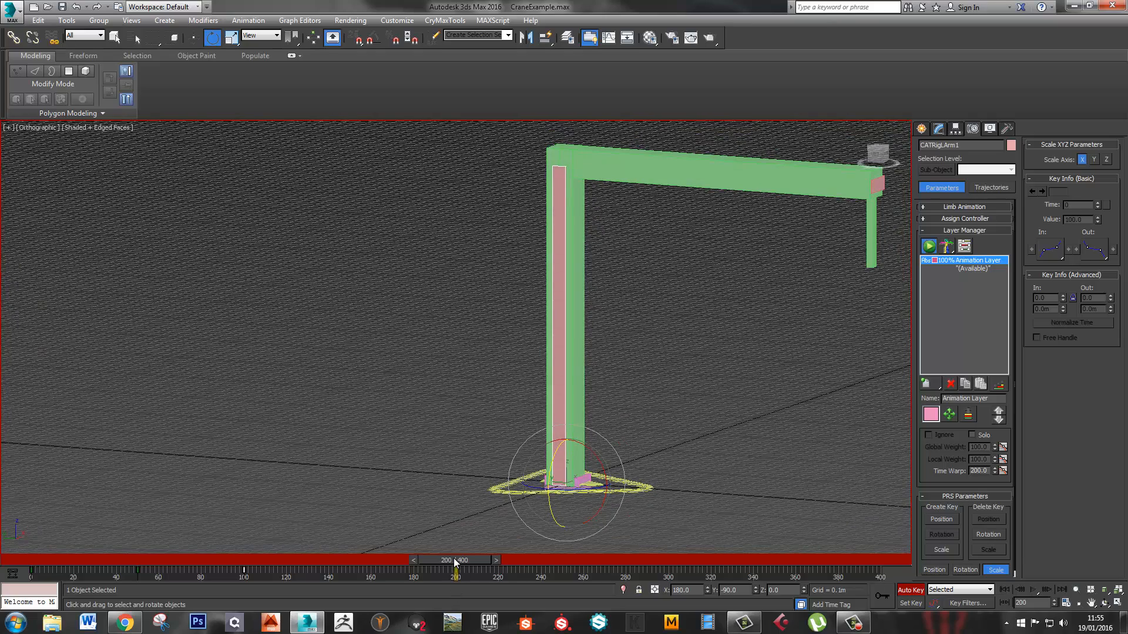
# Check the pose at frame 250, return to frame 200, and set a key there for CATRigLArm2
pyautogui.moveTo(459, 565); pyautogui.dragTo(564, 558)
pyautogui.press('e')
pyautogui.keyDown('alt'); pyautogui.moveTo(611, 505); pyautogui.dragTo(572, 456, button='middle'); pyautogui.keyUp('alt')
pyautogui.scroll(-2, 575, 455)
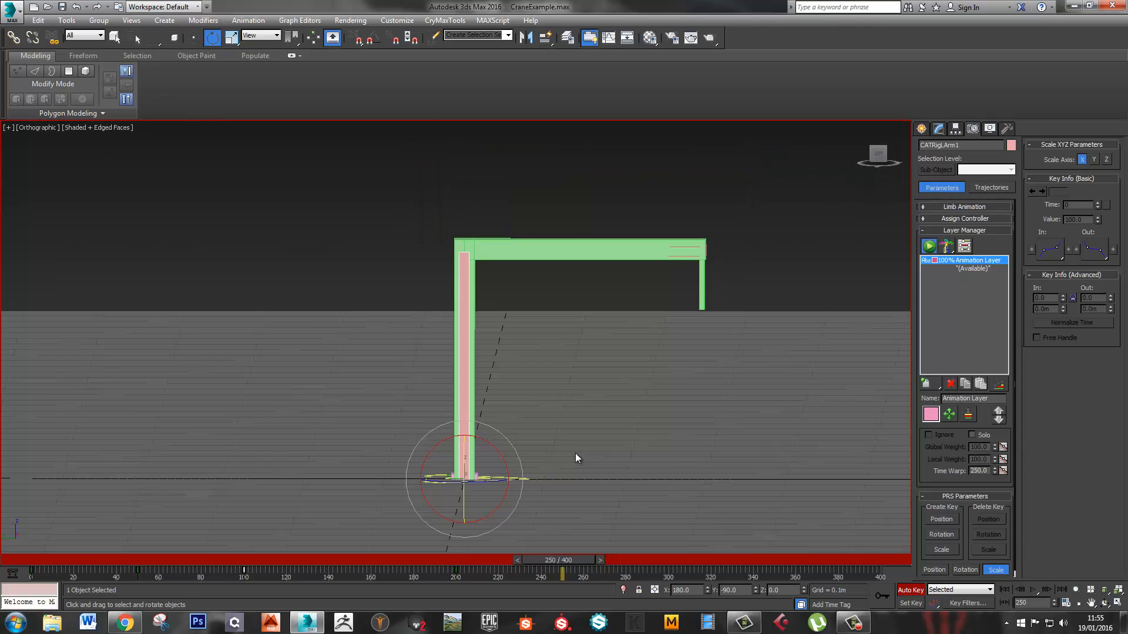
pyautogui.keyDown('alt'); pyautogui.moveTo(547, 262); pyautogui.dragTo(527, 287, button='middle'); pyautogui.keyUp('alt')
pyautogui.moveTo(568, 561); pyautogui.dragTo(470, 555)
pyautogui.press('e')
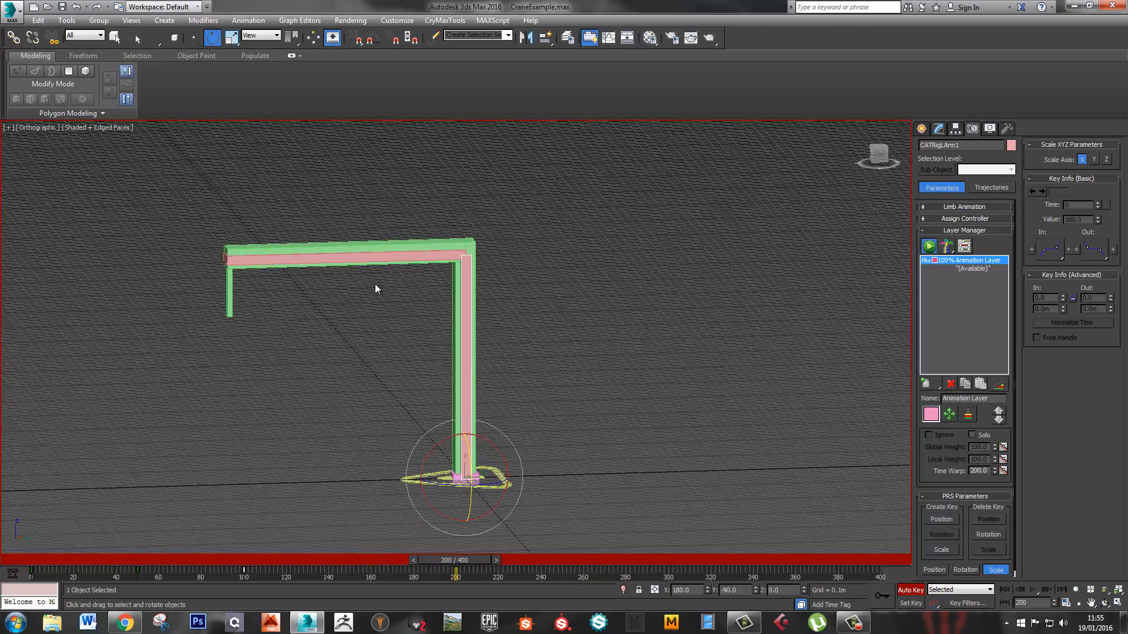
pyautogui.click(365, 254)
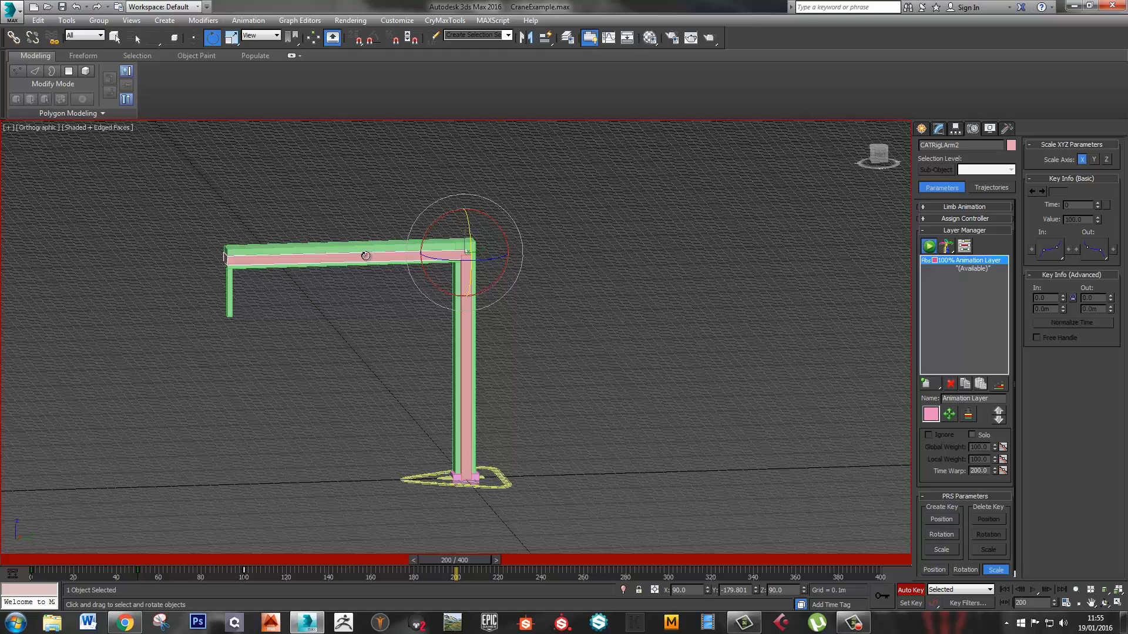
pyautogui.click(879, 595)
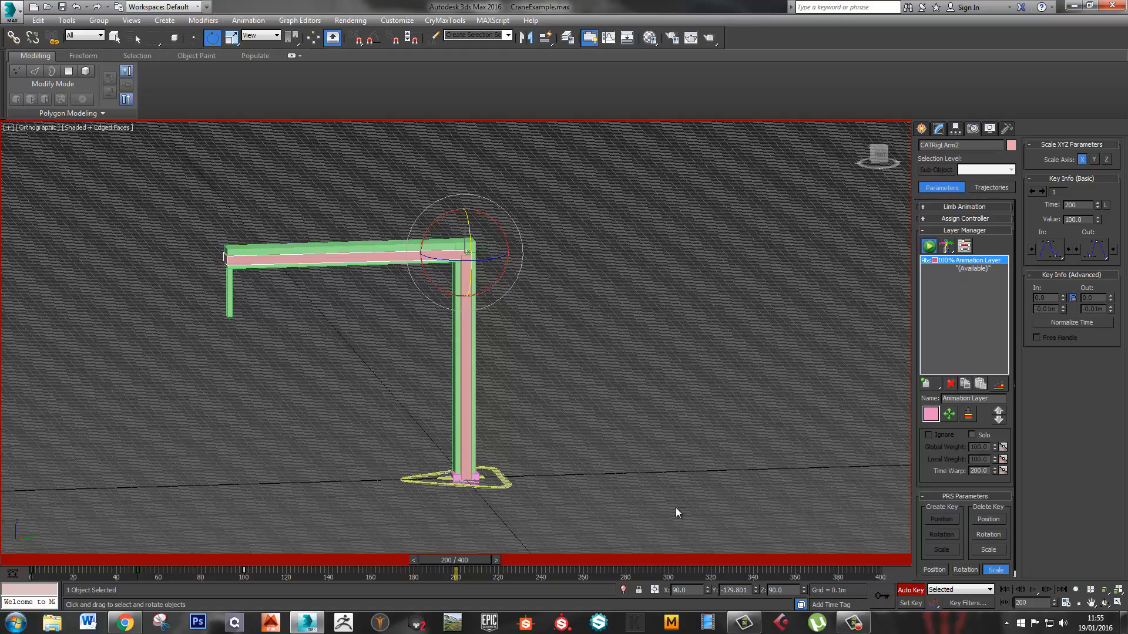
# At frame 250, tilt CATRigLArm1 down to about -28° in Y on the opposite side
pyautogui.keyDown('alt'); pyautogui.moveTo(387, 410); pyautogui.dragTo(503, 453, button='middle'); pyautogui.keyUp('alt')
pyautogui.moveTo(465, 565); pyautogui.dragTo(569, 560)
pyautogui.press('e')
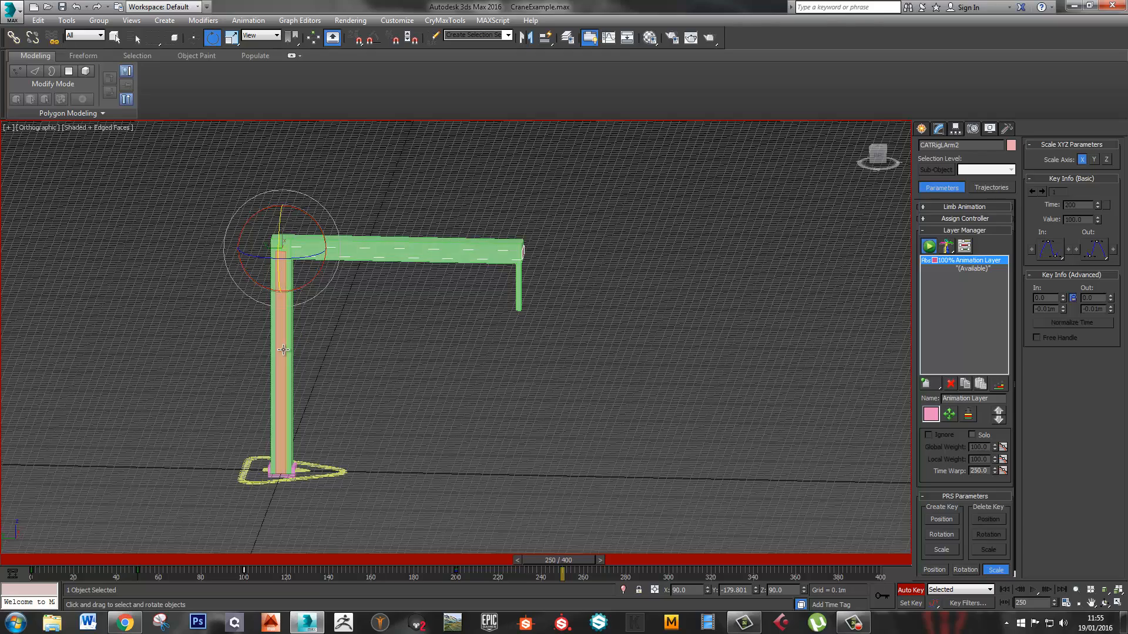
pyautogui.click(292, 401)
pyautogui.moveTo(314, 439); pyautogui.dragTo(383, 470)
pyautogui.keyDown('alt'); pyautogui.moveTo(610, 443); pyautogui.dragTo(421, 418); pyautogui.keyUp('alt')
pyautogui.keyDown('alt'); pyautogui.moveTo(422, 418); pyautogui.dragTo(421, 417, button='middle'); pyautogui.keyUp('alt')
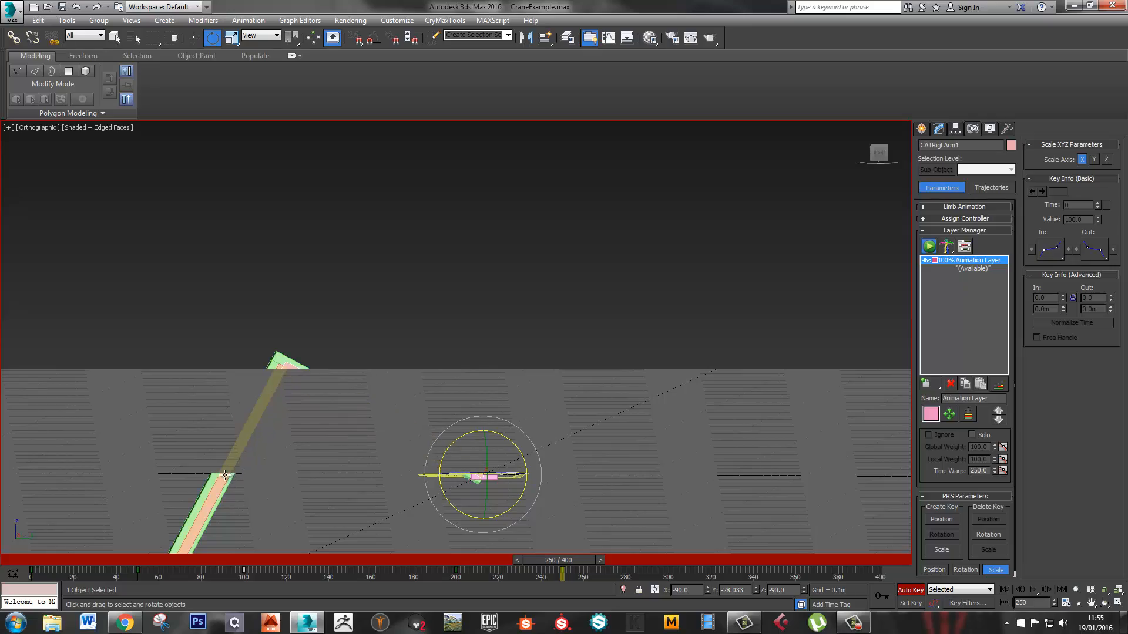
# At frame 250, rotate CATRigLArm2 until the horizontal arm is nearly level, at about 1.76° in Y
pyautogui.click(223, 471)
pyautogui.keyDown('alt'); pyautogui.moveTo(266, 456); pyautogui.dragTo(414, 288, button='middle'); pyautogui.keyUp('alt')
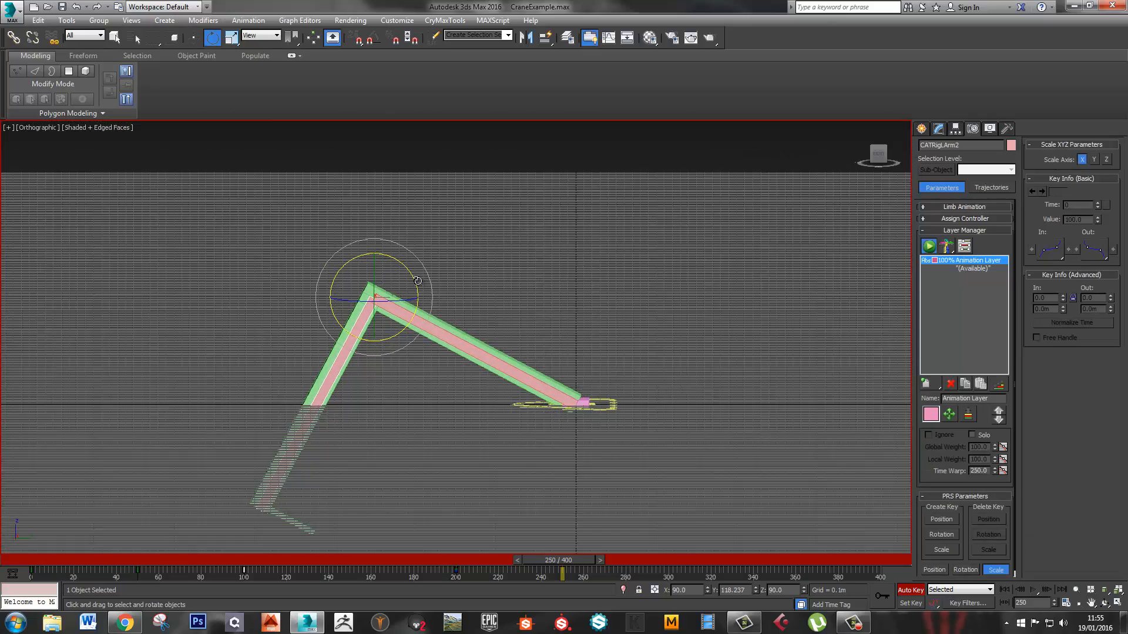
pyautogui.moveTo(416, 281); pyautogui.dragTo(433, 342)
pyautogui.keyDown('alt'); pyautogui.moveTo(433, 342); pyautogui.dragTo(378, 396, button='middle'); pyautogui.keyUp('alt')
pyautogui.press('l')
pyautogui.scroll(-5, 378, 396)
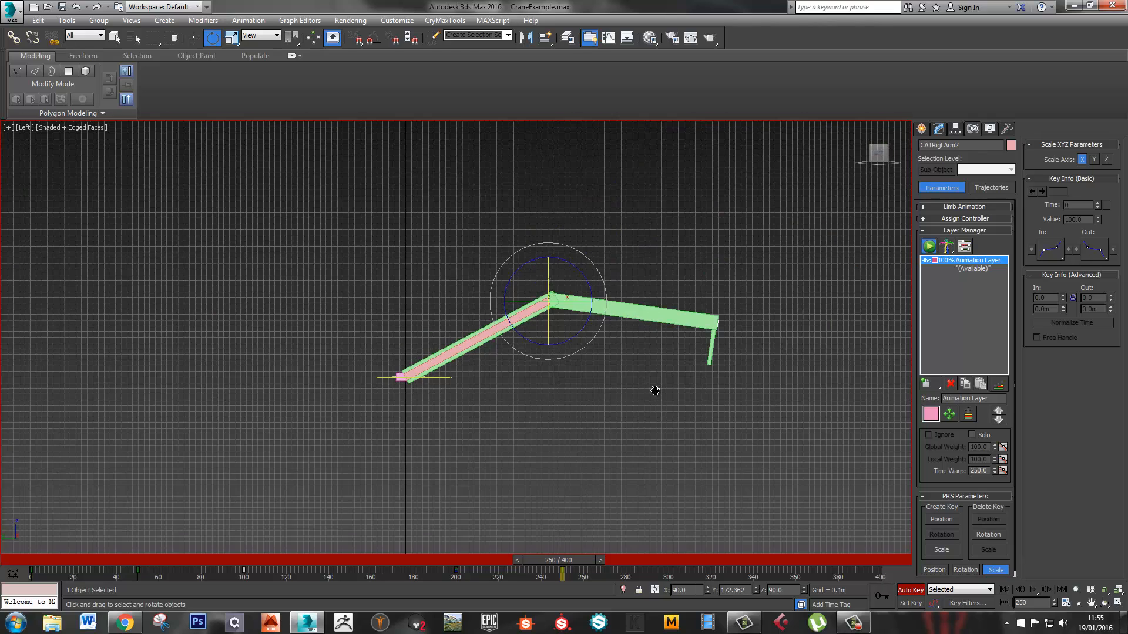
pyautogui.moveTo(655, 391); pyautogui.dragTo(559, 360, button='middle')
pyautogui.scroll(2, 559, 360)
pyautogui.moveTo(428, 310); pyautogui.dragTo(434, 304)
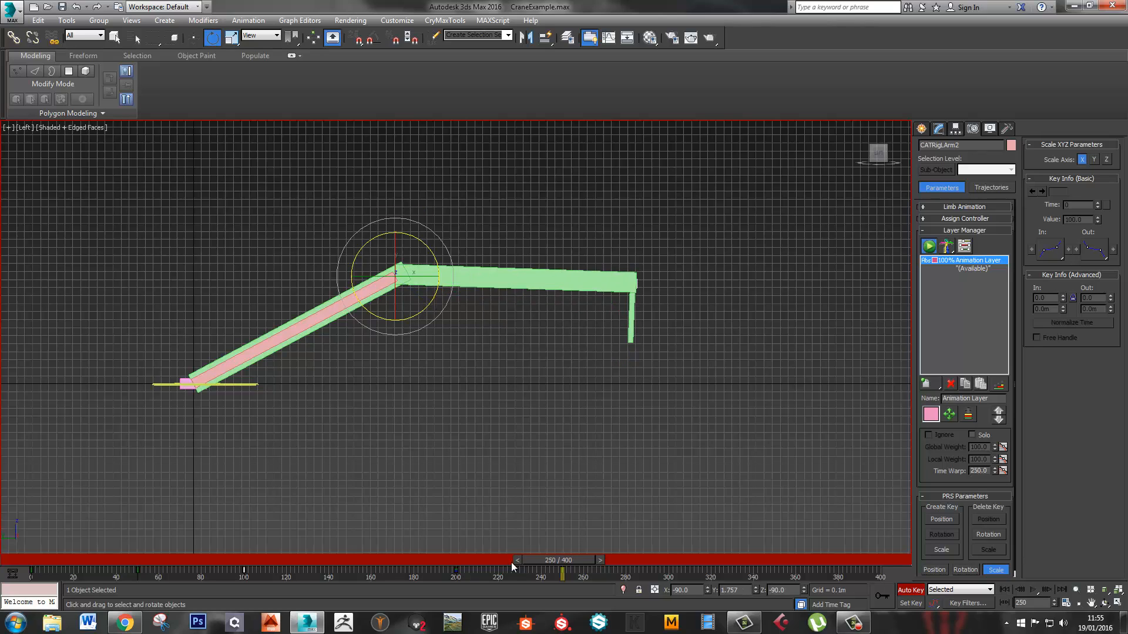
# Copy the frame 200 keys of CATRigLArm2 and CATRigLArm1 to frame 300, and play the animation from the start
pyautogui.click(456, 571)
pyautogui.keyDown('shift'); pyautogui.moveTo(456, 570); pyautogui.dragTo(669, 569); pyautogui.keyUp('shift')
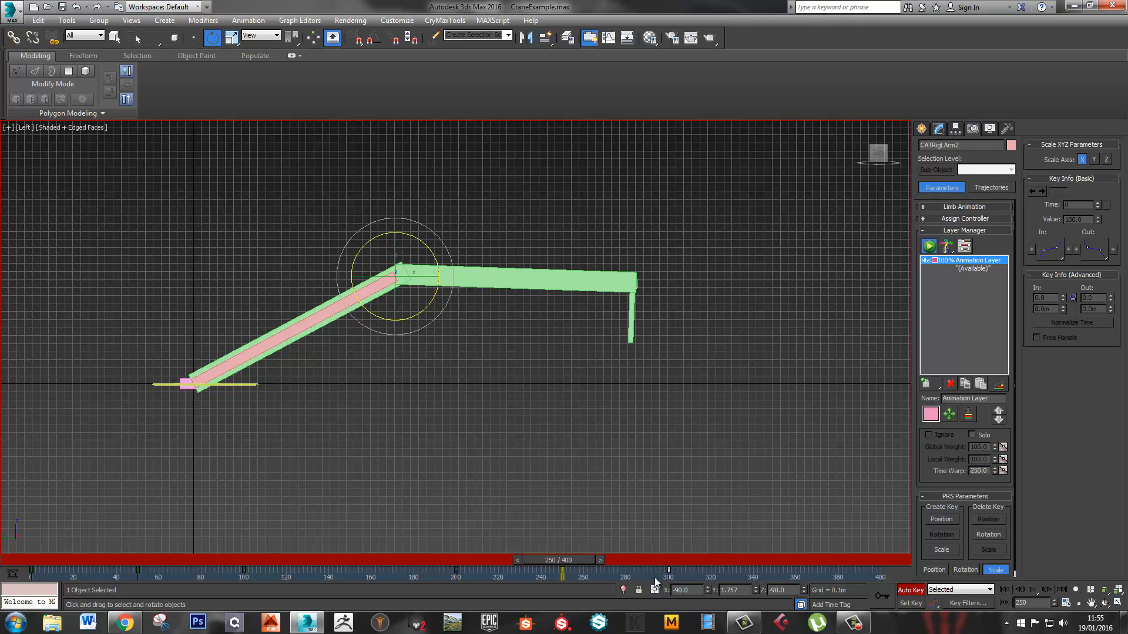
pyautogui.click(339, 306)
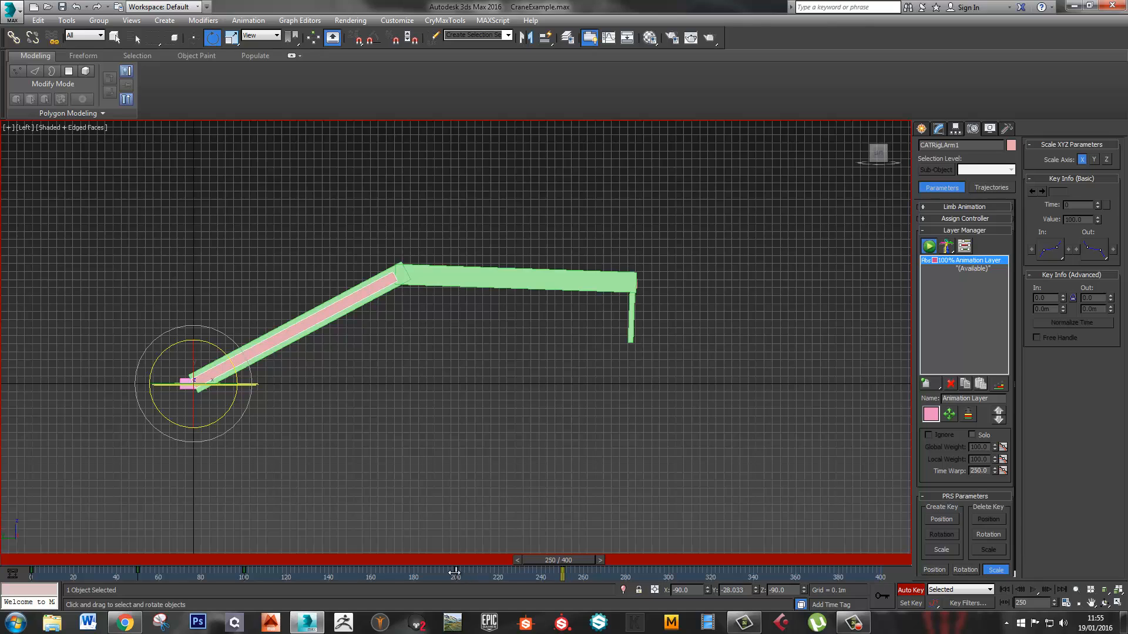
pyautogui.keyDown('shift'); pyautogui.moveTo(455, 570); pyautogui.dragTo(669, 570); pyautogui.keyUp('shift')
pyautogui.moveTo(565, 561); pyautogui.dragTo(8, 553)
pyautogui.press('/')
pyautogui.moveTo(443, 365); pyautogui.dragTo(808, 386, button='middle')
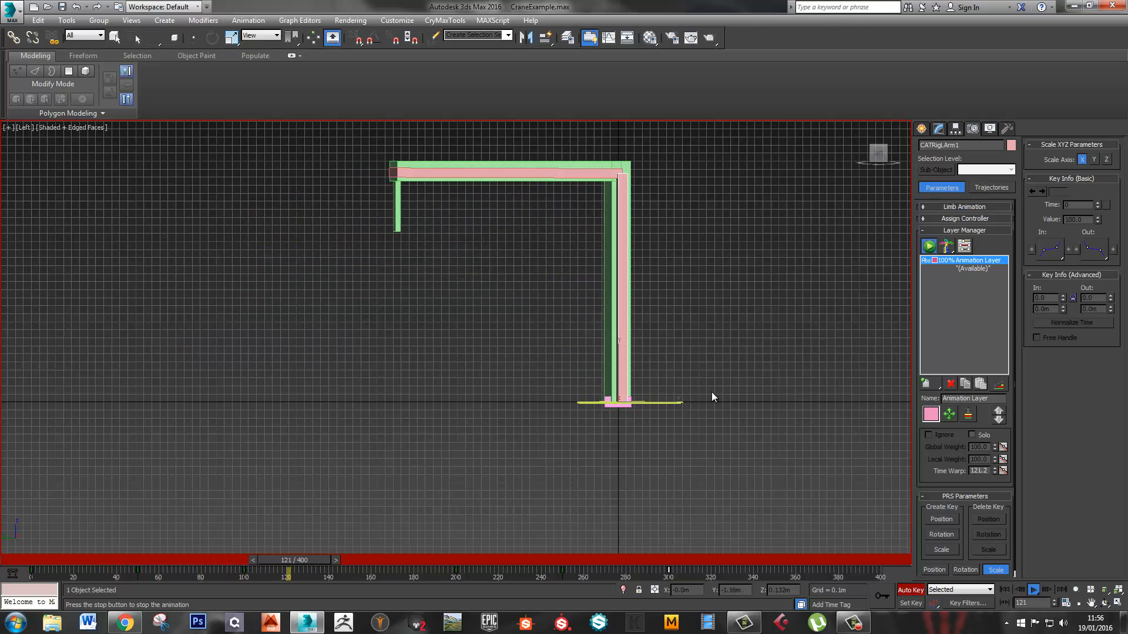
pyautogui.moveTo(748, 392); pyautogui.dragTo(572, 415, button='middle')
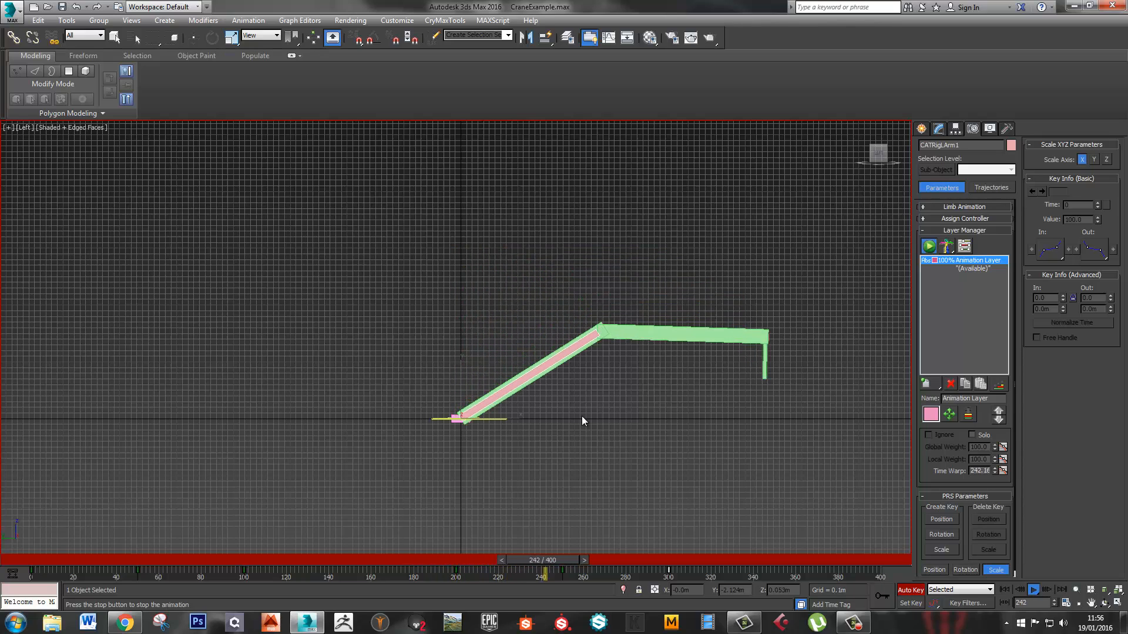
pyautogui.press('e')
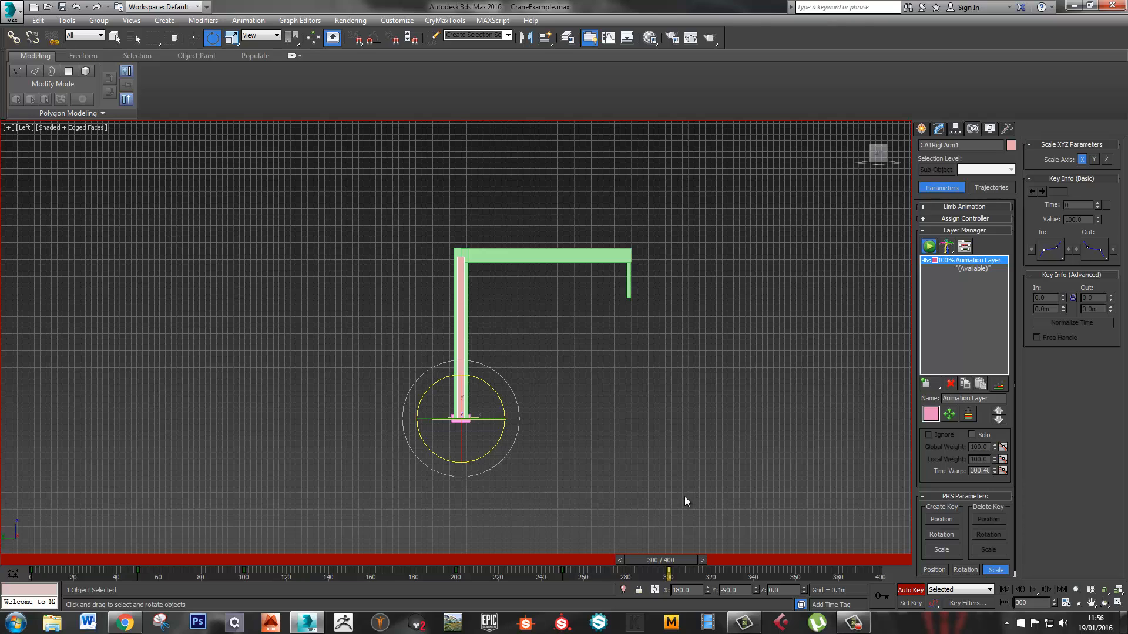
# Copy the frame 0 keys of CATRigLArm1 and CATRigLArm2 to frame 400, and review the full animation in perspective view
pyautogui.moveTo(56, 572); pyautogui.dragTo(880, 569)
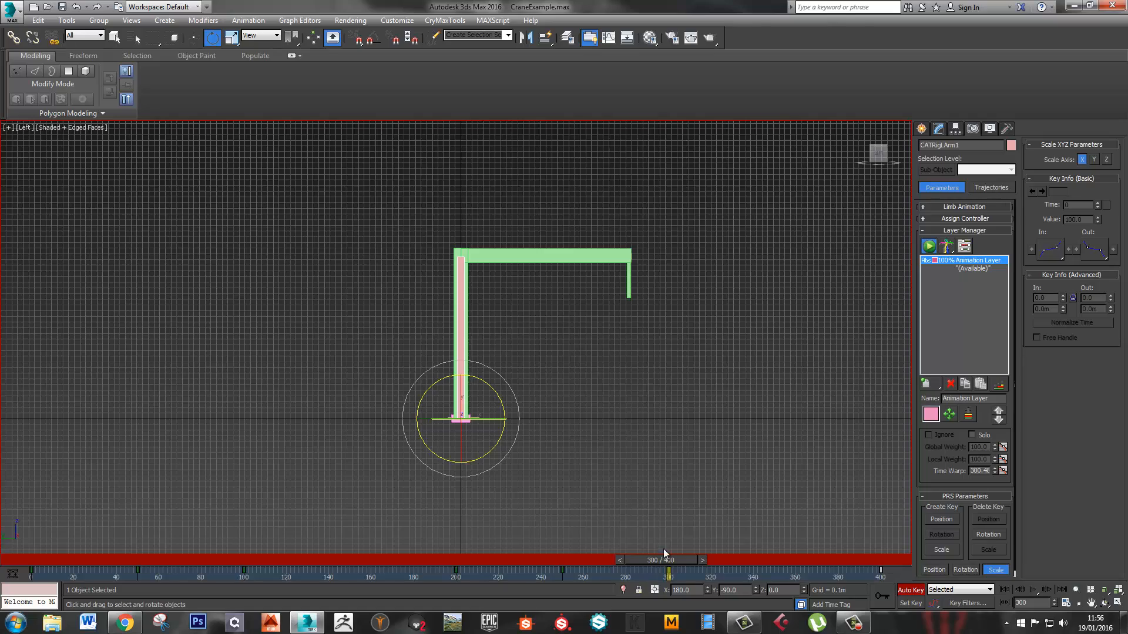
pyautogui.keyDown('alt'); pyautogui.moveTo(549, 270); pyautogui.dragTo(387, 266, button='middle'); pyautogui.keyUp('alt')
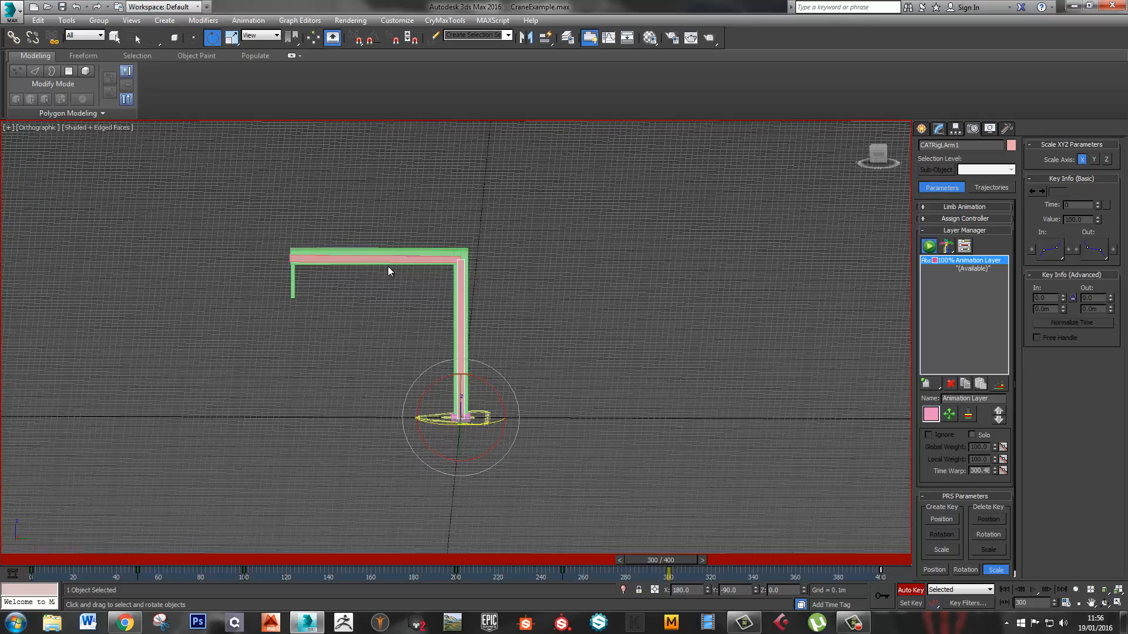
pyautogui.click(384, 264)
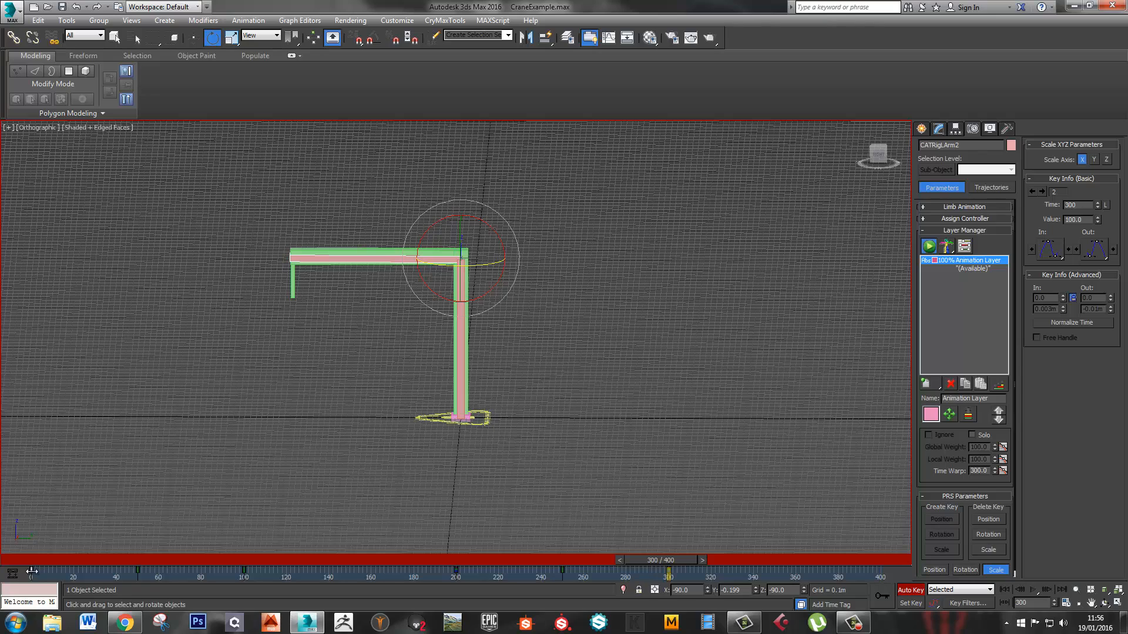
pyautogui.keyDown('shift'); pyautogui.moveTo(31, 570); pyautogui.dragTo(880, 568); pyautogui.keyUp('shift')
pyautogui.moveTo(669, 559); pyautogui.dragTo(6, 534)
pyautogui.press('e')
pyautogui.keyDown('alt'); pyautogui.moveTo(411, 438); pyautogui.dragTo(576, 436, button='middle'); pyautogui.keyUp('alt')
pyautogui.press('p')
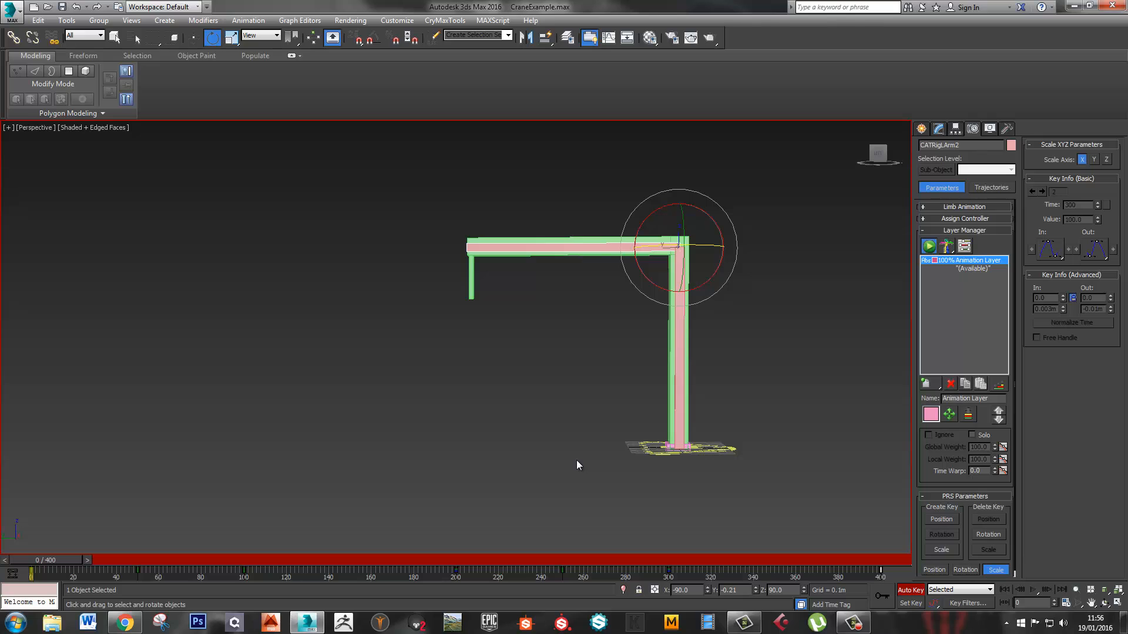
# Inspect the Crane mesh's Skin modifier and its bone list, and select both arm bones to see what the skin depends on
pyautogui.click(687, 240)
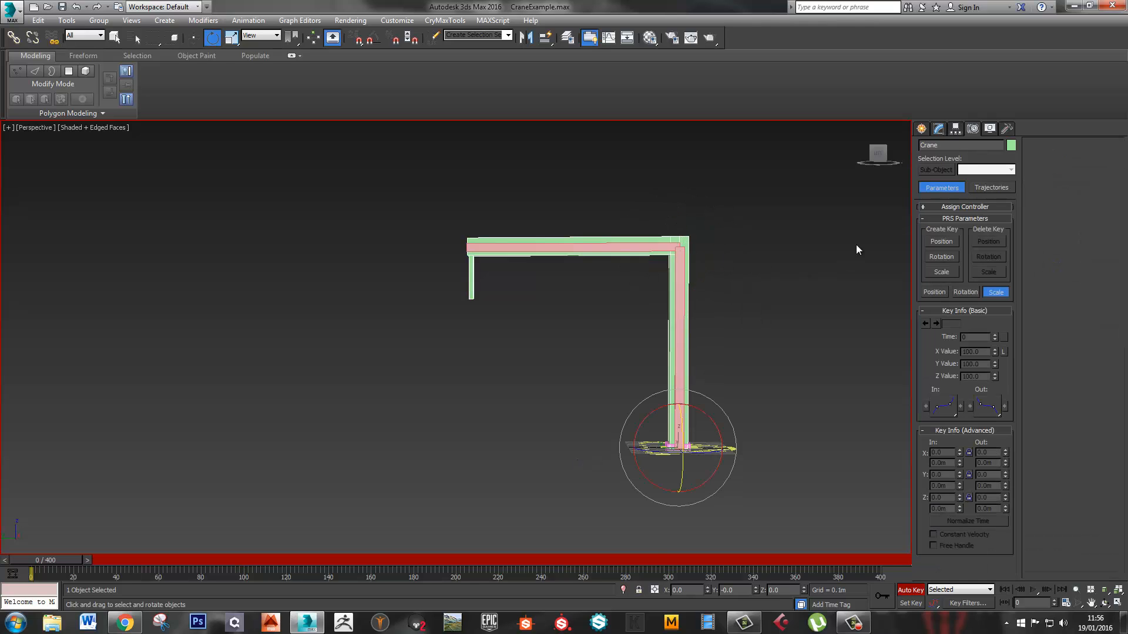
pyautogui.click(938, 130)
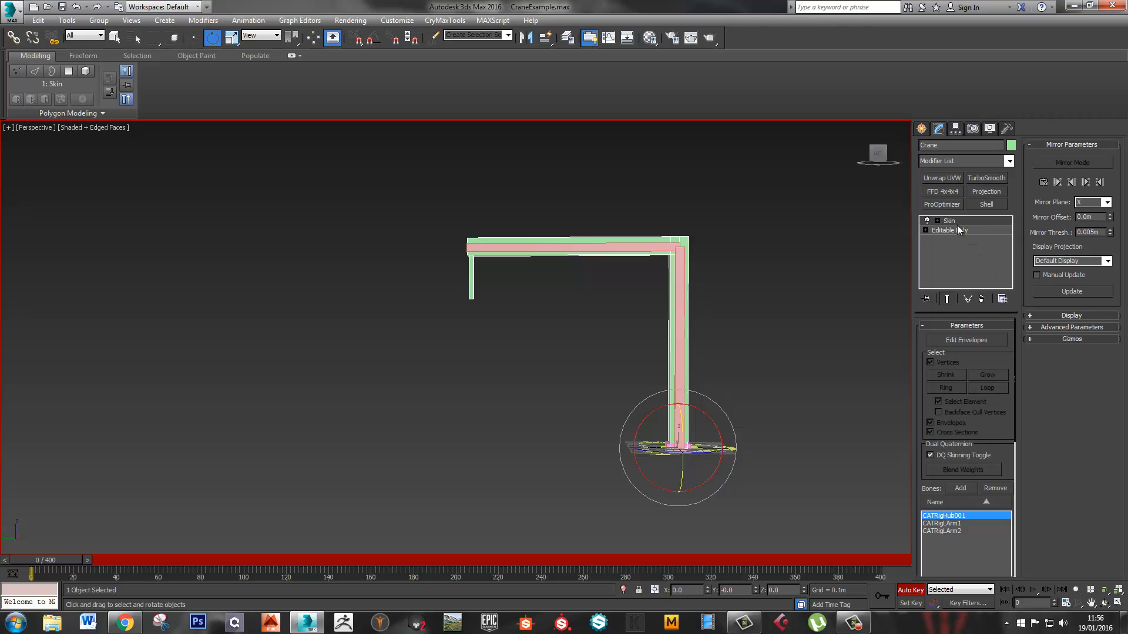
pyautogui.moveTo(1016, 411); pyautogui.dragTo(1014, 447)
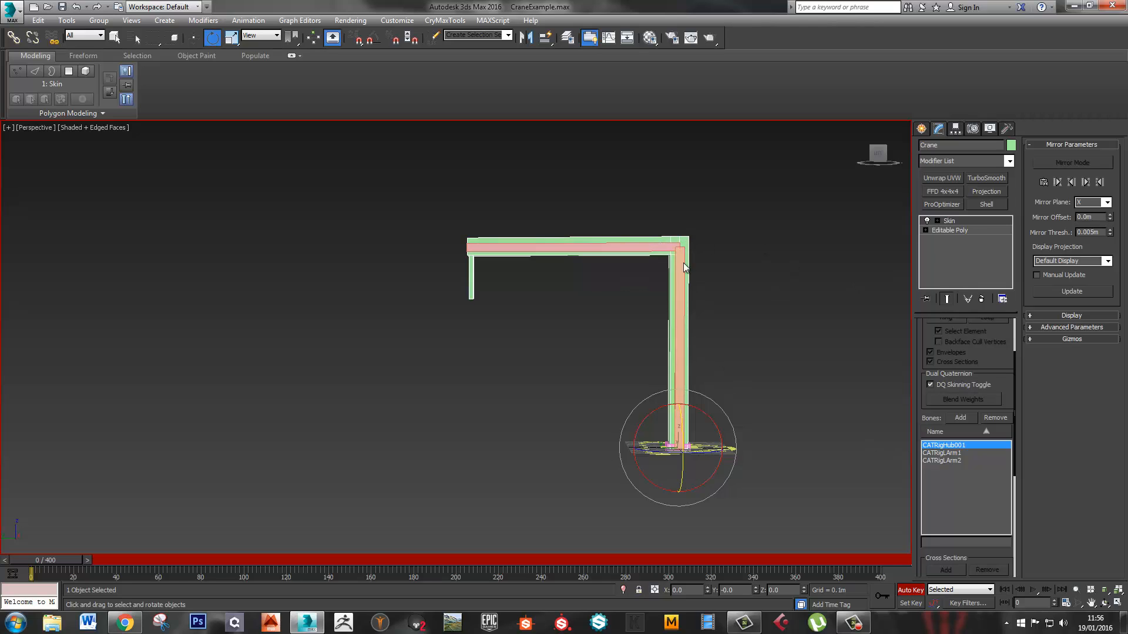
pyautogui.click(681, 363)
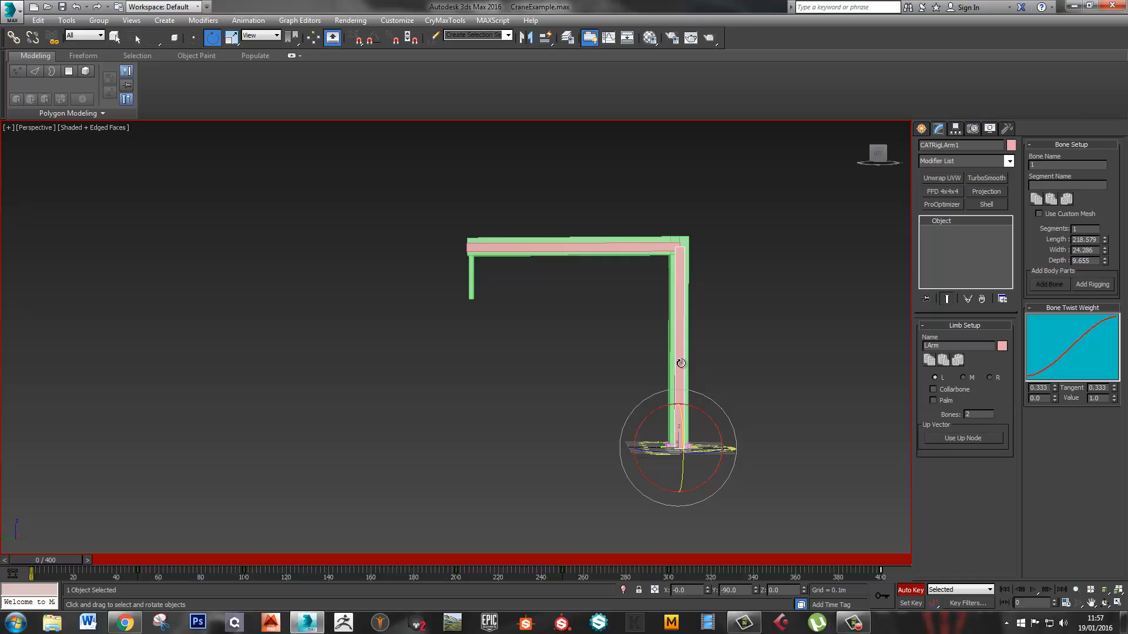
pyautogui.keyDown('ctrl'); pyautogui.click(640, 247); pyautogui.keyUp('ctrl')
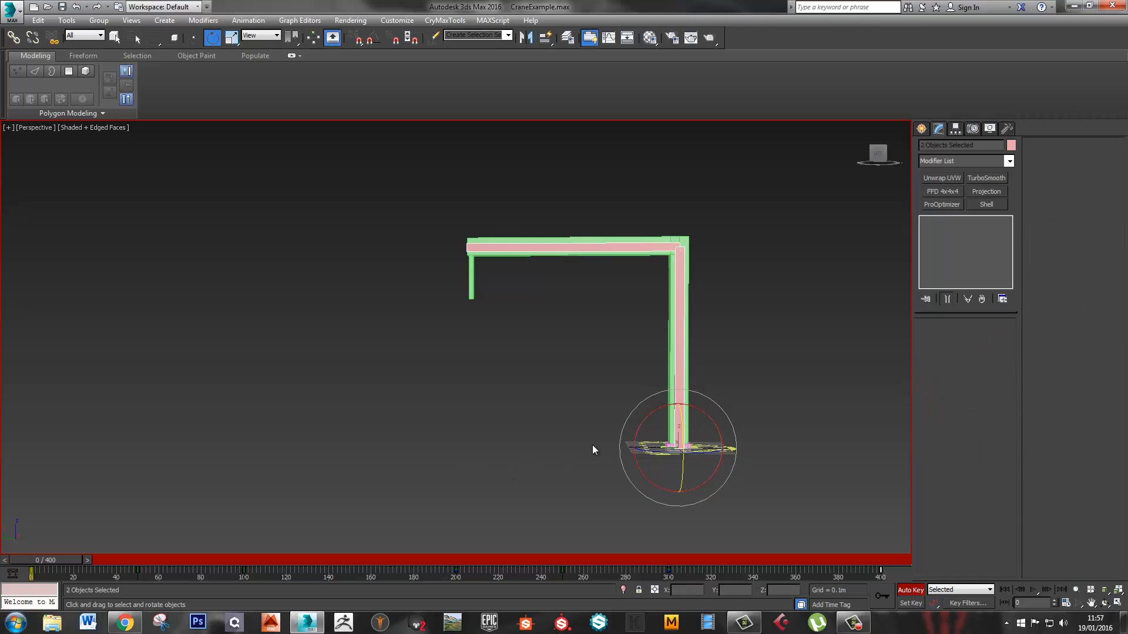
pyautogui.moveTo(715, 450); pyautogui.dragTo(701, 450)
pyautogui.moveTo(701, 450); pyautogui.dragTo(702, 431, button='middle')
pyautogui.scroll(3, 670, 406)
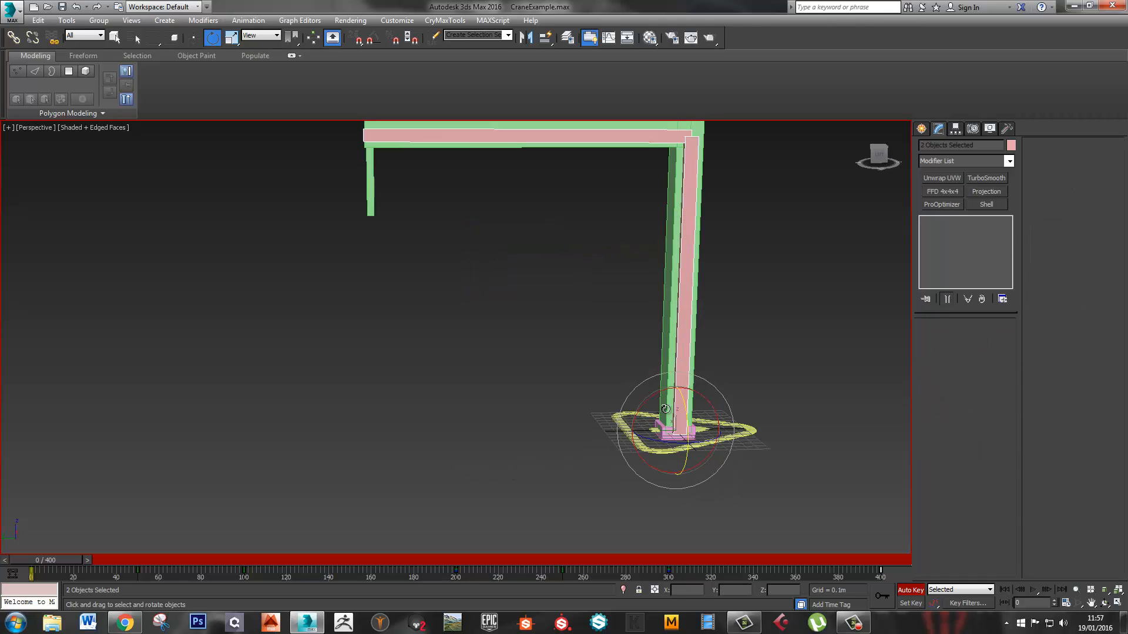
# Select the skinned Crane mesh and turn off Auto Key
pyautogui.click(692, 359)
pyautogui.moveTo(693, 359); pyautogui.dragTo(695, 416, button='middle')
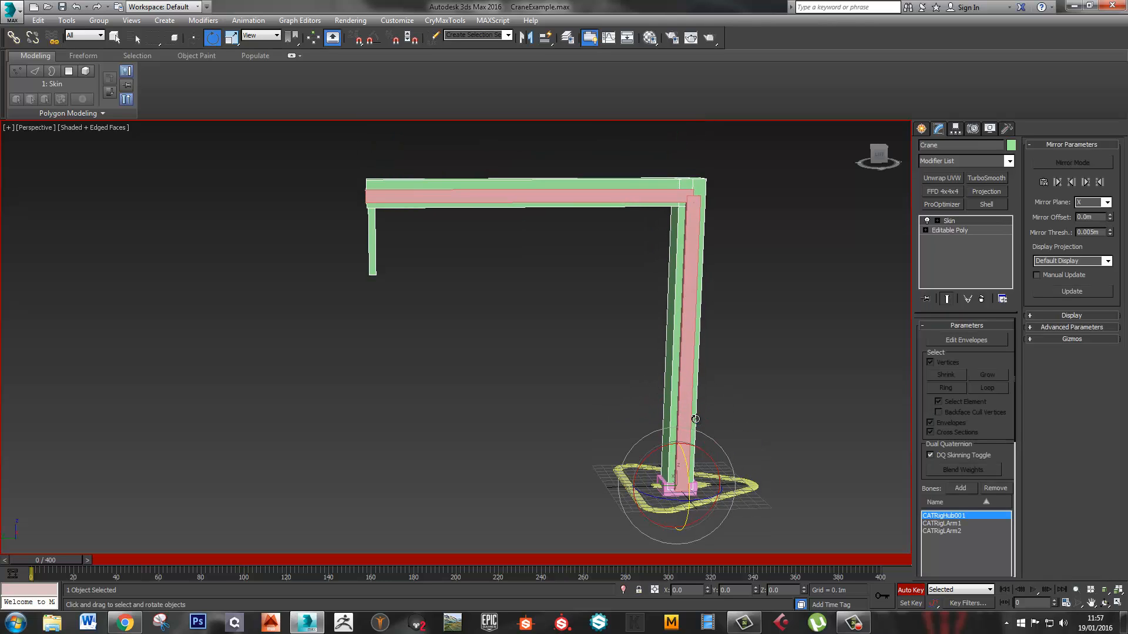
pyautogui.moveTo(696, 418); pyautogui.dragTo(662, 368, button='middle')
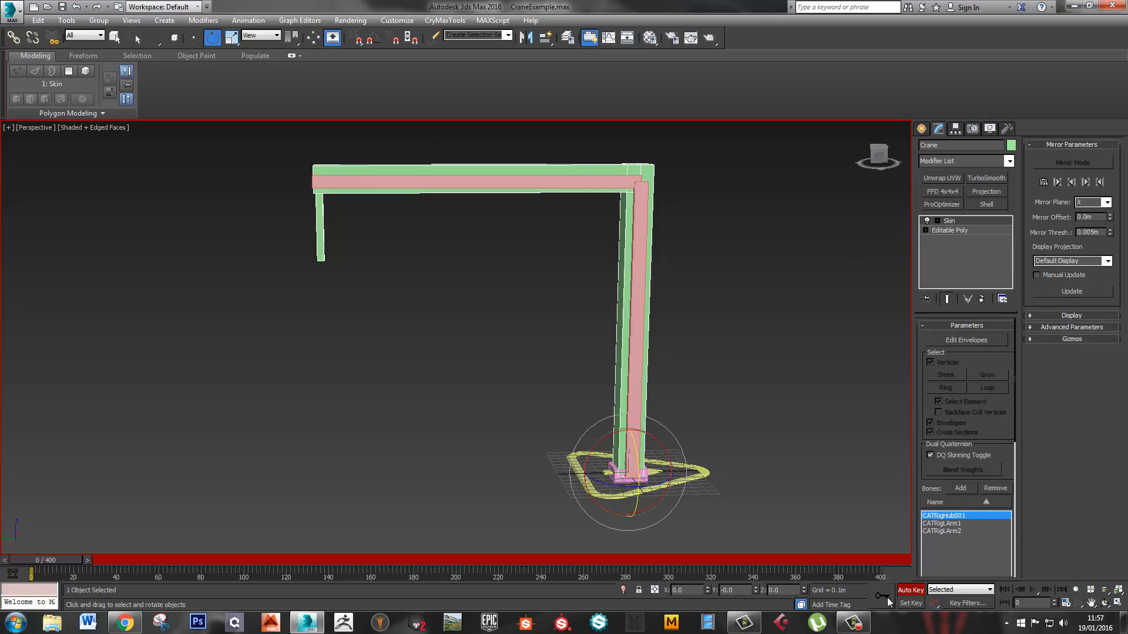
pyautogui.click(912, 592)
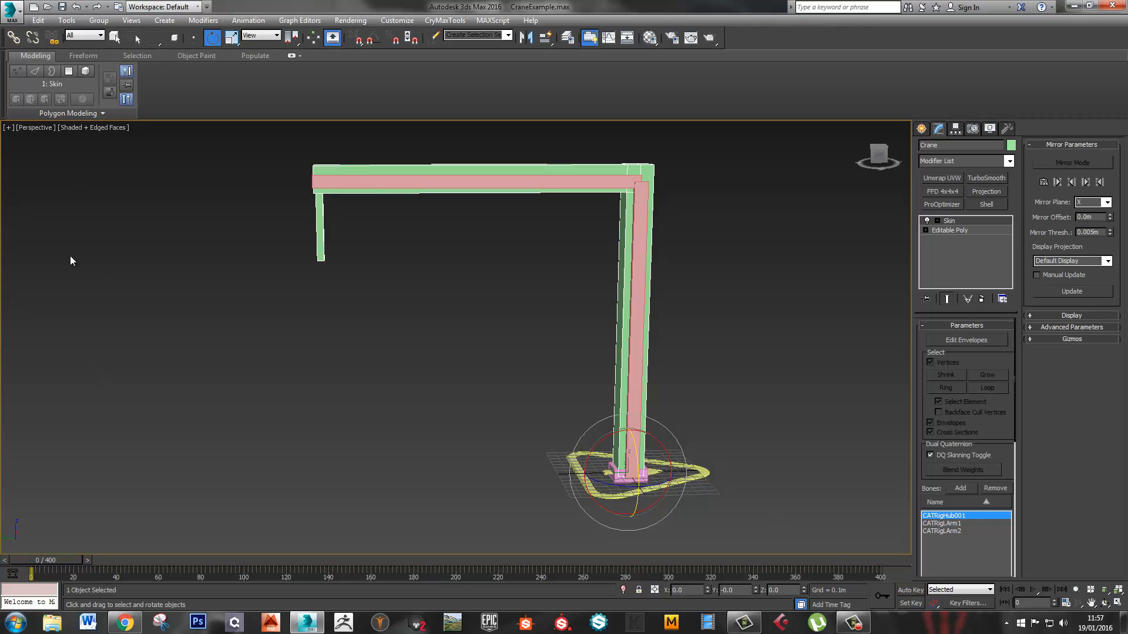
# Start an FBX export of the crane and choose the CraneTut folder inside 2015-16, GWM as its destination
pyautogui.click(10, 11)
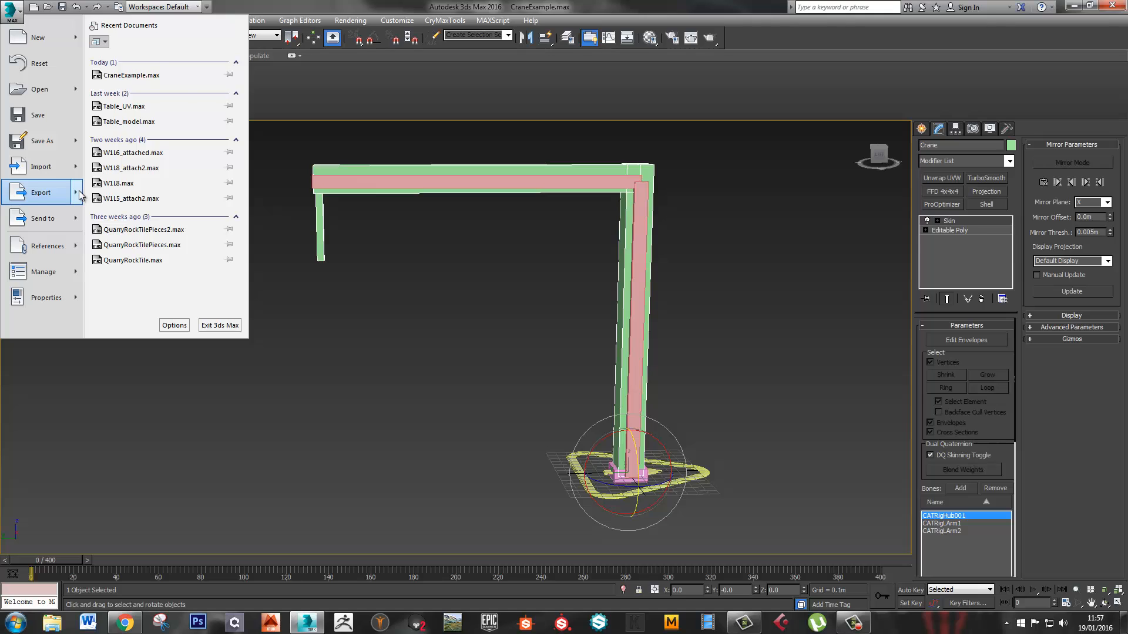
pyautogui.moveTo(82, 195)
pyautogui.click(155, 113)
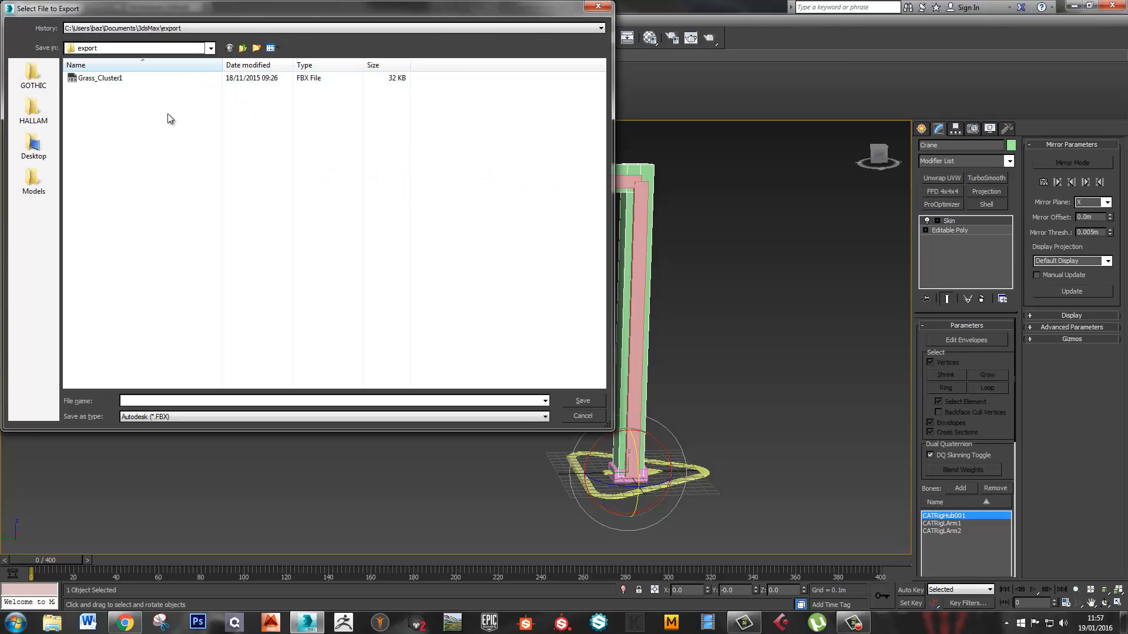
pyautogui.click(33, 109)
pyautogui.doubleClick(109, 113)
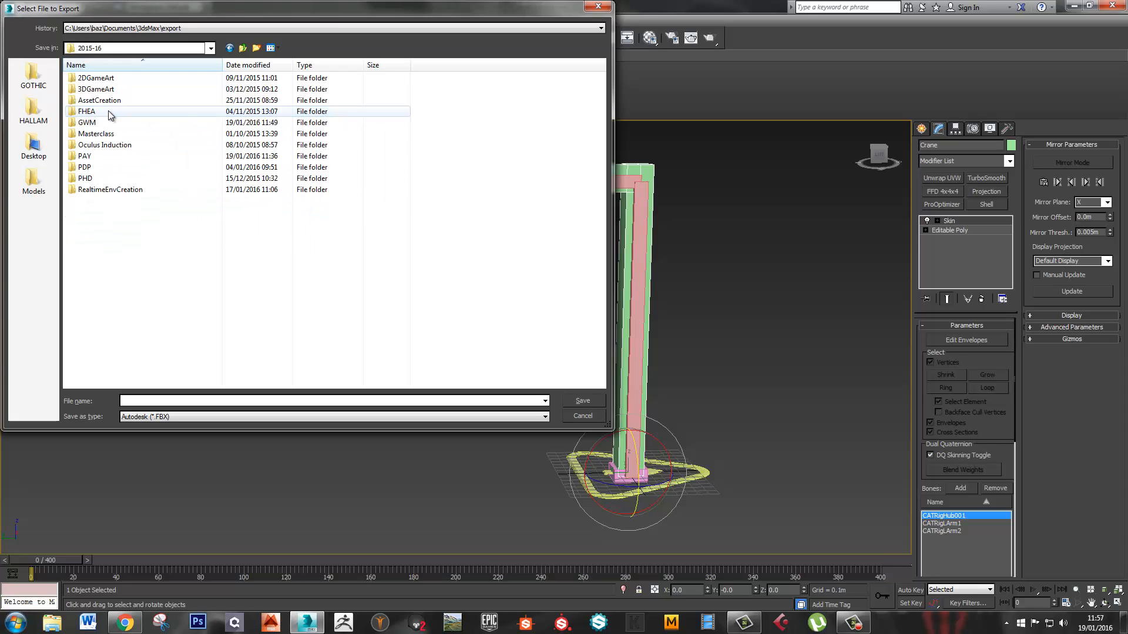
pyautogui.doubleClick(110, 123)
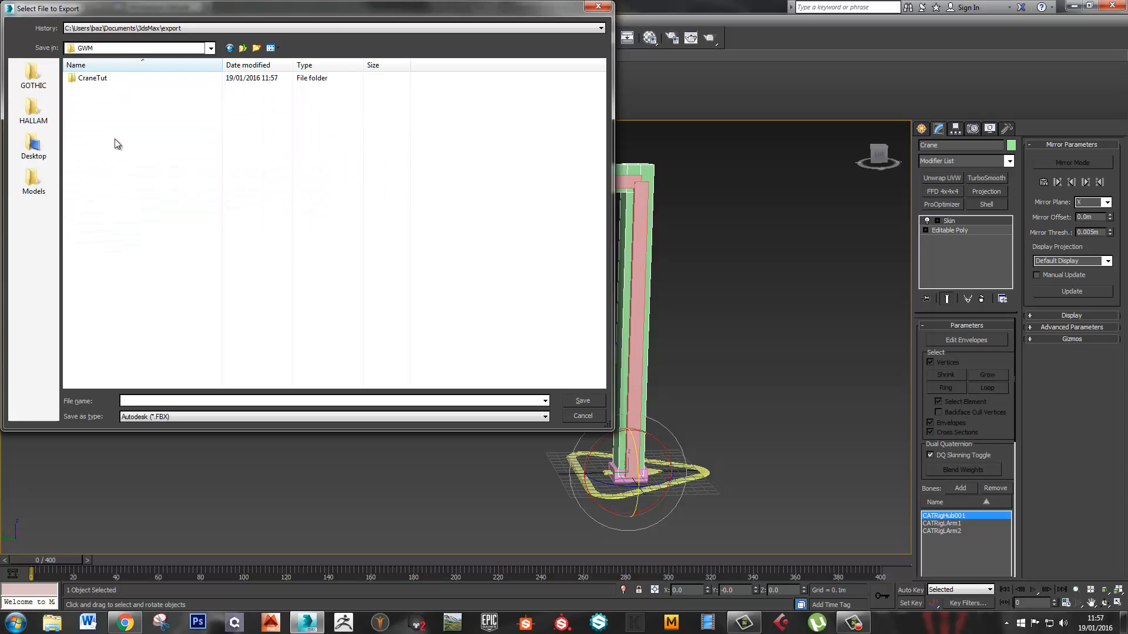
pyautogui.doubleClick(114, 81)
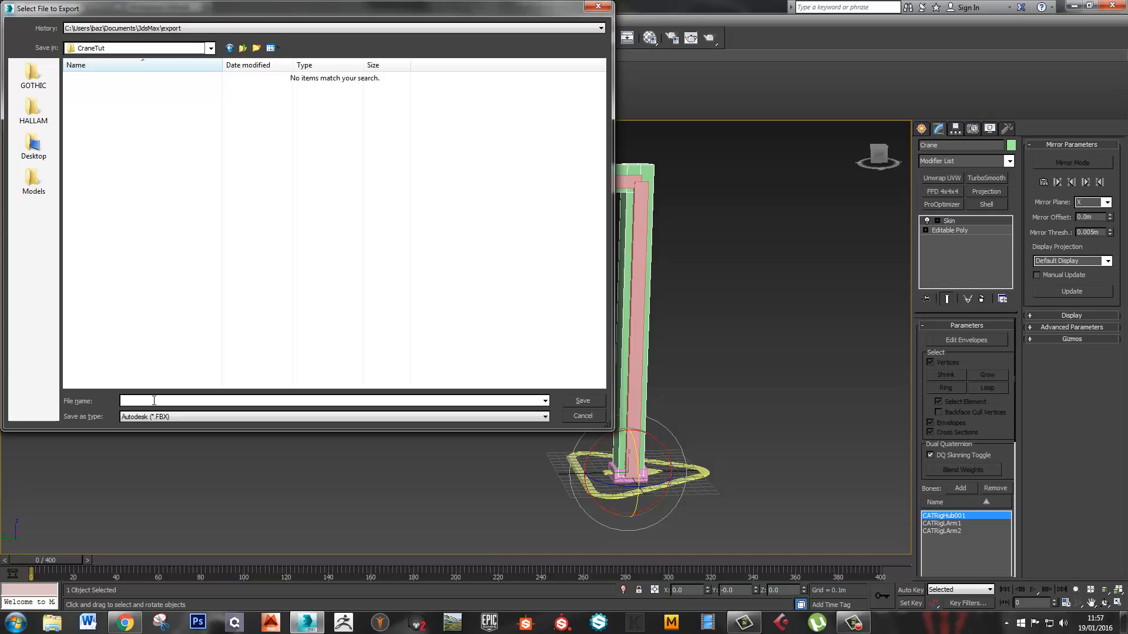
# Name the export Crane_skel, save it with the existing FBX options, and dismiss the export warnings
pyautogui.write('Crane')
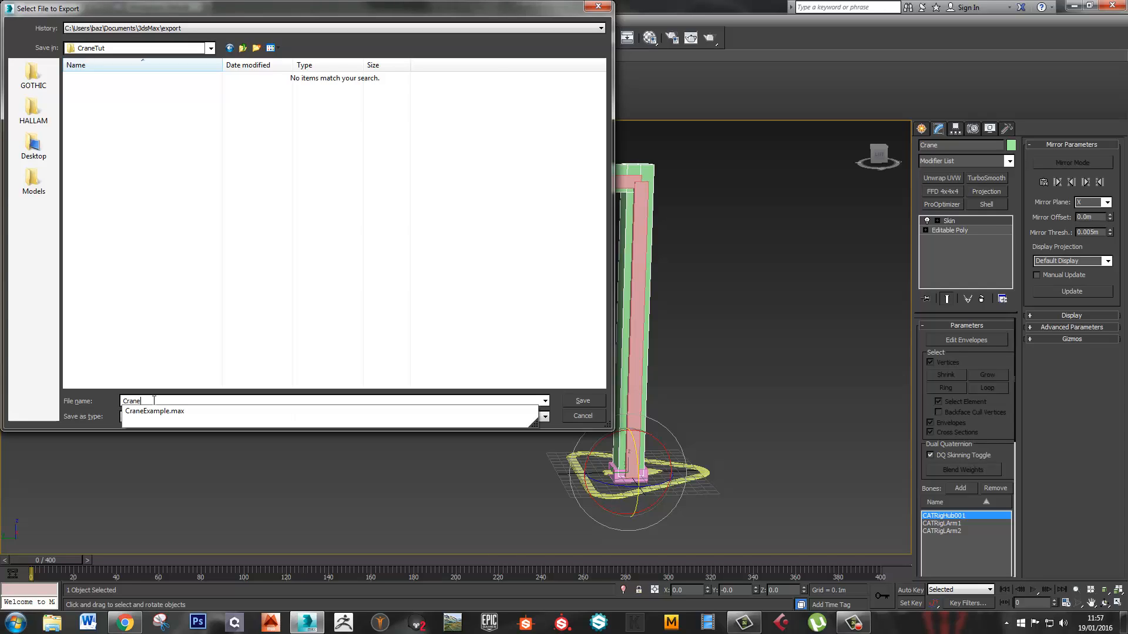
pyautogui.write('_ske')
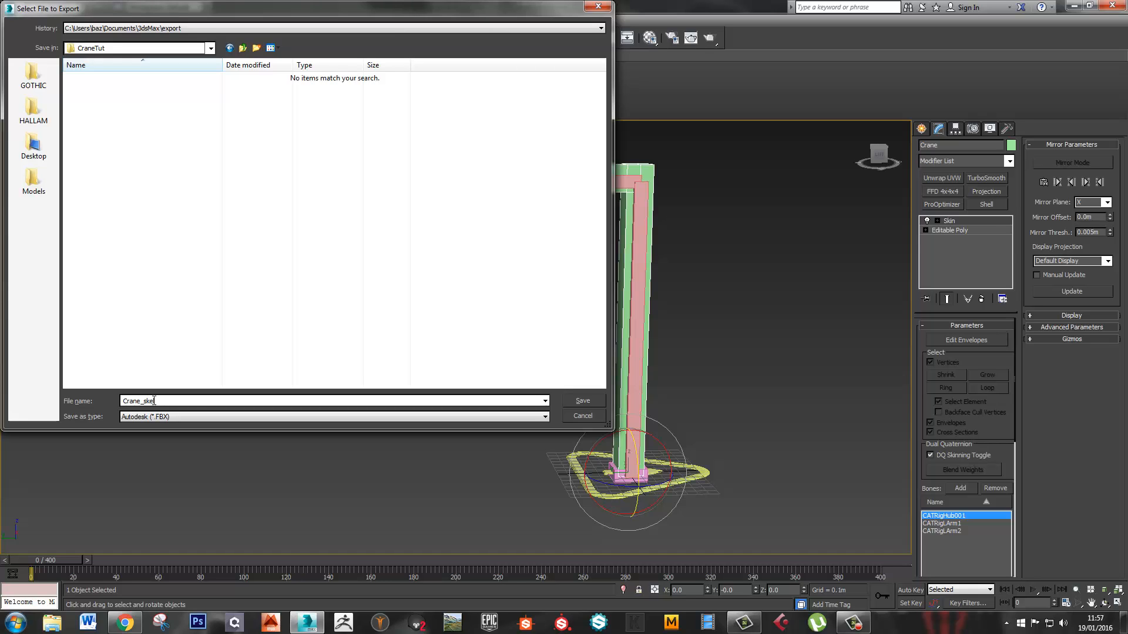
pyautogui.write('l')
pyautogui.click(571, 403)
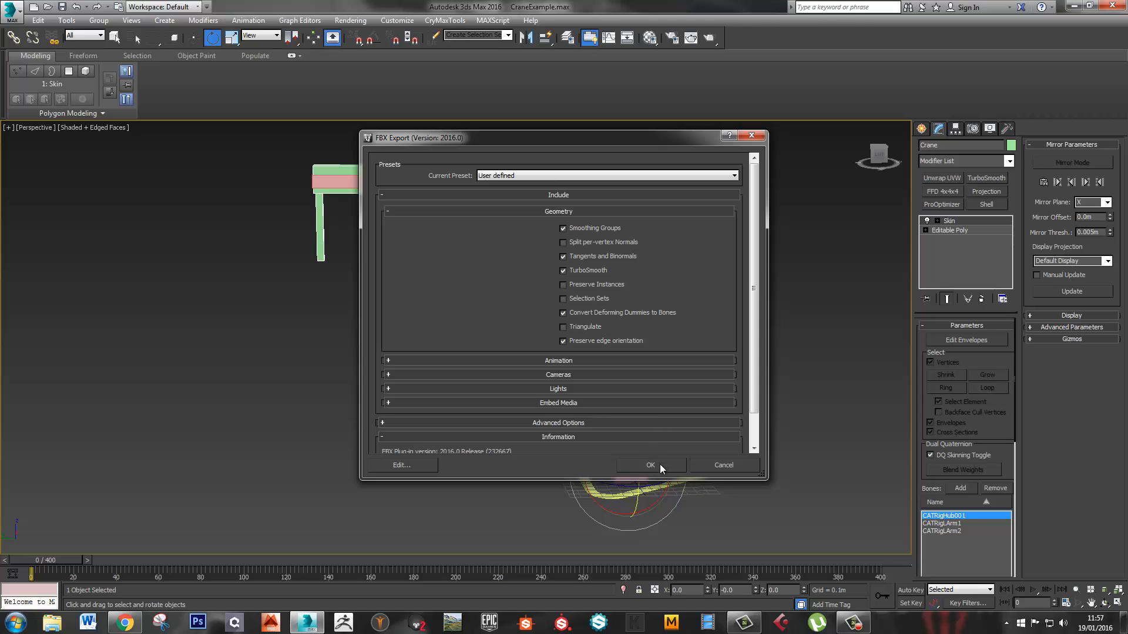
pyautogui.click(661, 464)
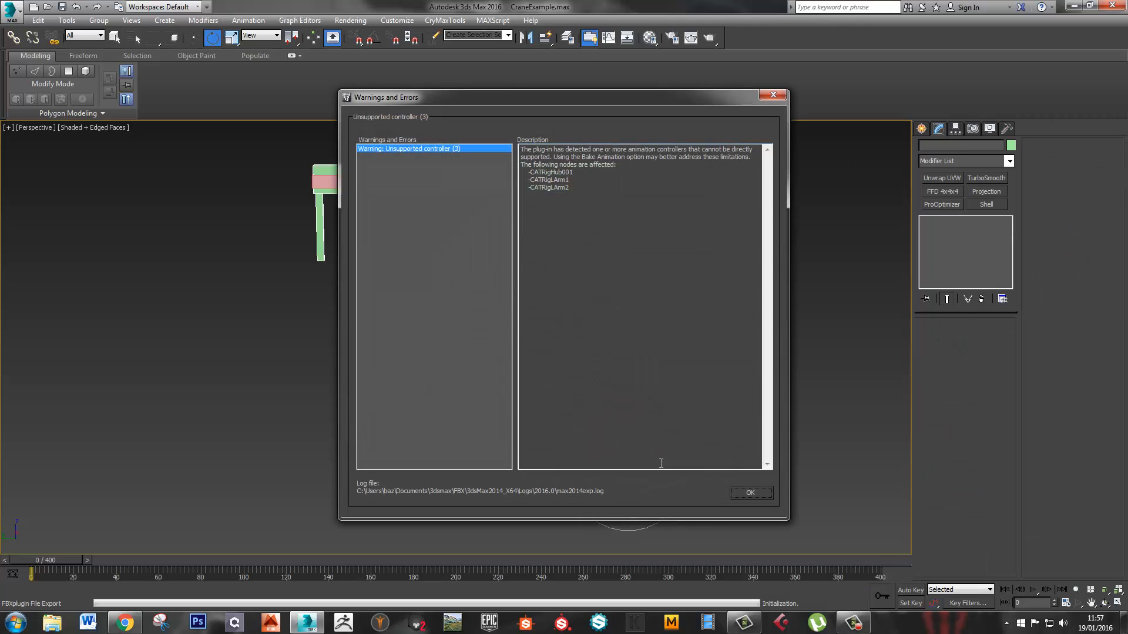
pyautogui.click(752, 496)
pyautogui.click(752, 495)
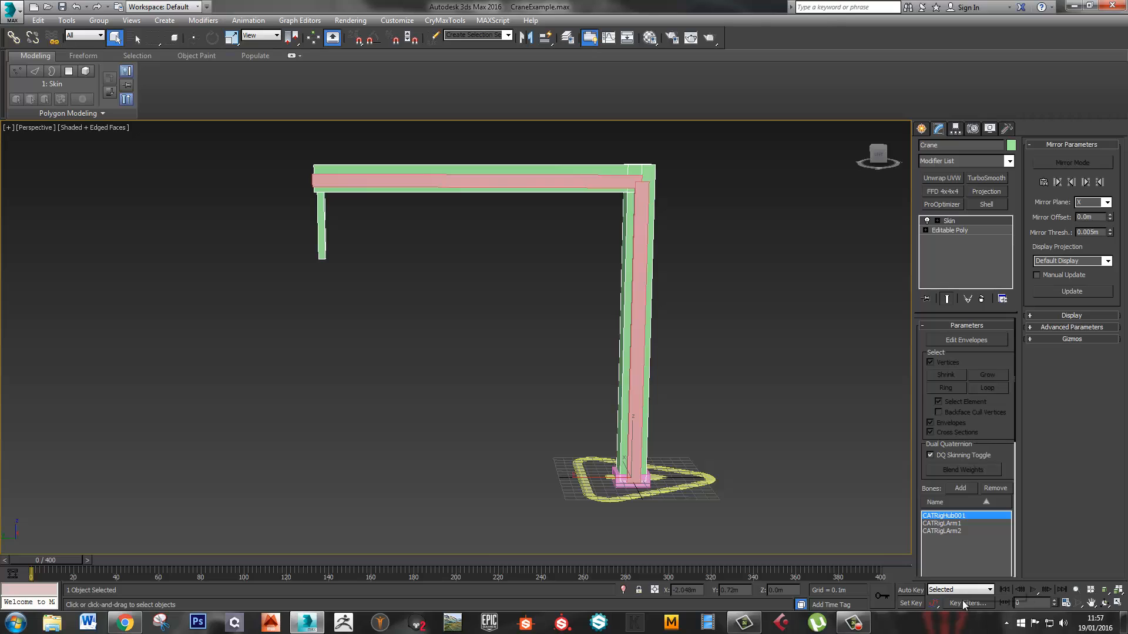
# Set the animation range's end time to 100 with start time 0, and scrub through it to frame 100
pyautogui.rightClick(1035, 596)
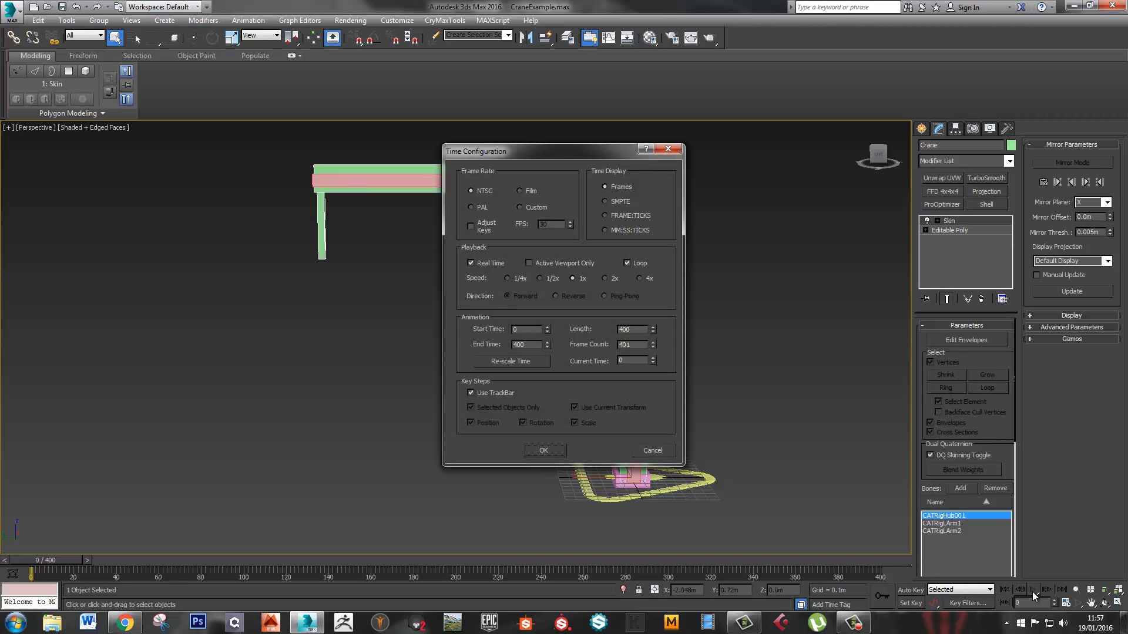
pyautogui.doubleClick(519, 345)
pyautogui.write('10')
pyautogui.click(520, 330)
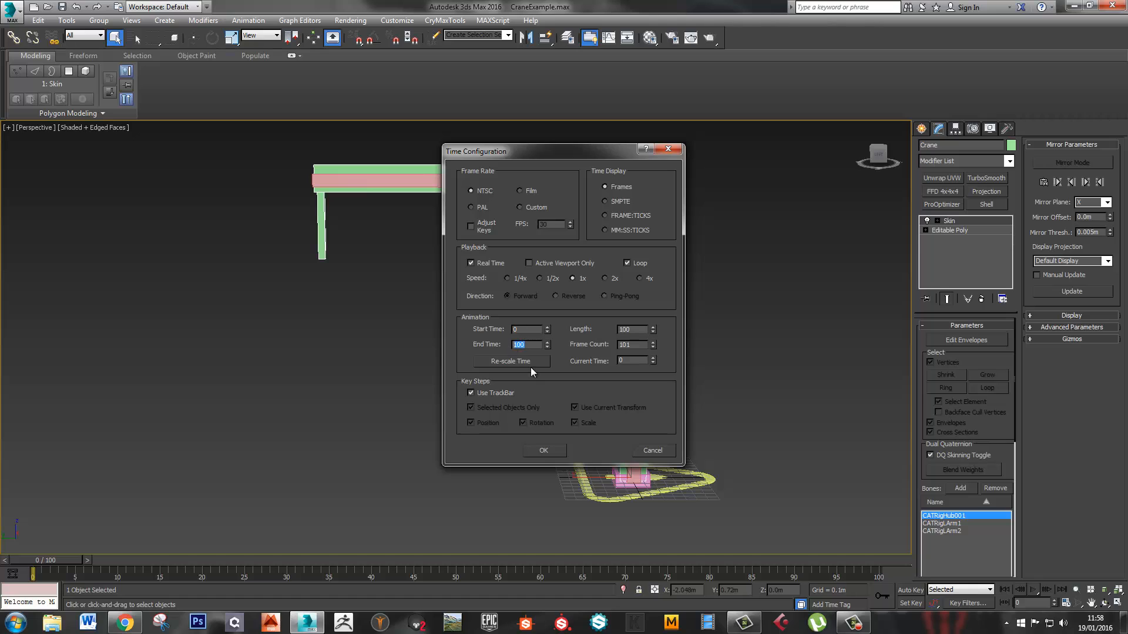
pyautogui.click(544, 450)
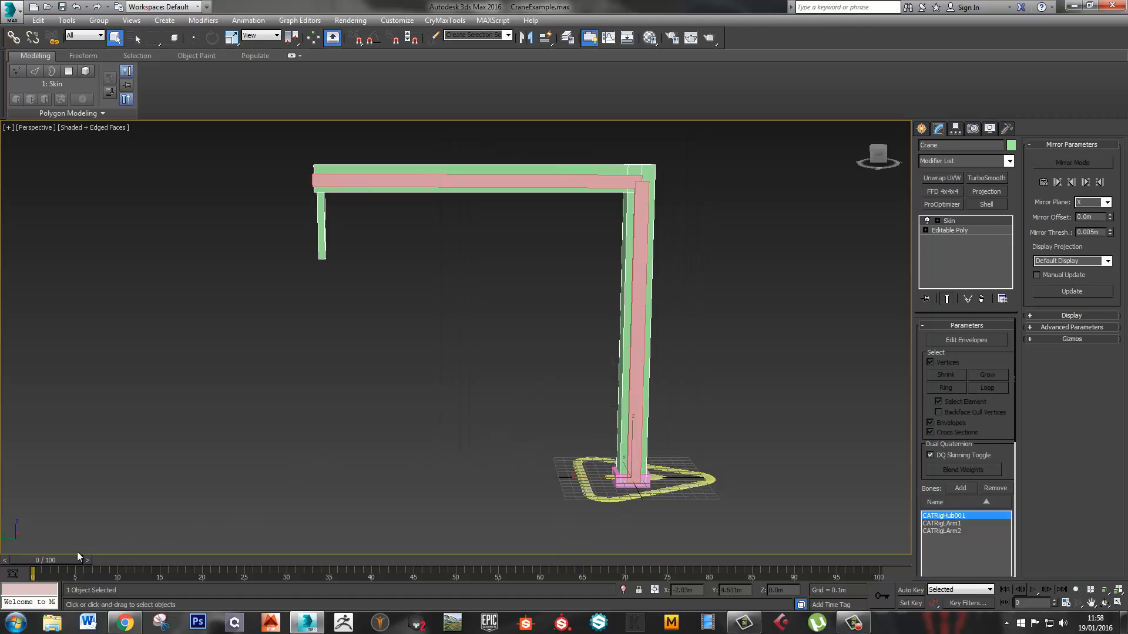
pyautogui.moveTo(76, 558); pyautogui.dragTo(836, 542)
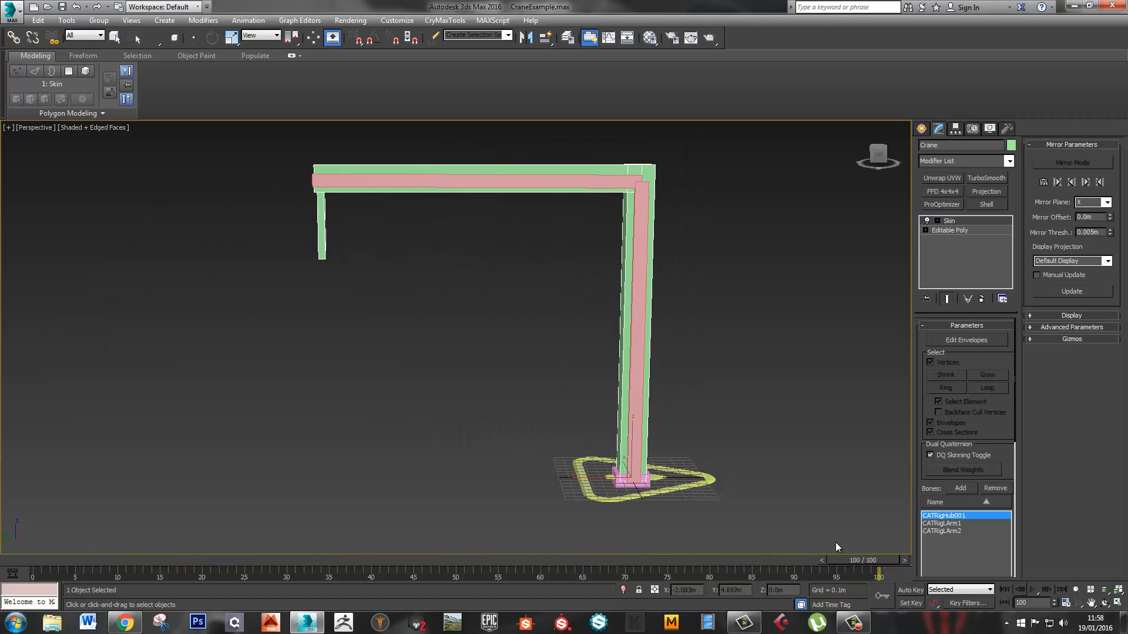
# Select the crane rig's hub and both arm bones together, and return the animation to frame 0
pyautogui.press('q')
pyautogui.click(639, 483)
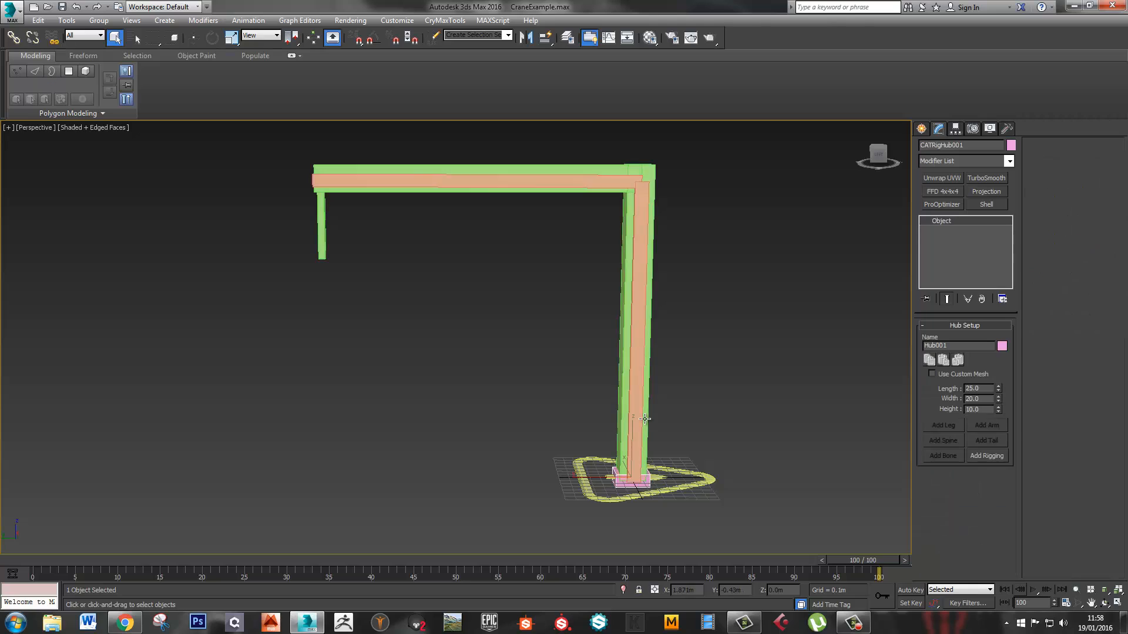
pyautogui.keyDown('ctrl'); pyautogui.click(634, 377); pyautogui.keyUp('ctrl')
pyautogui.keyDown('ctrl'); pyautogui.click(549, 182); pyautogui.keyUp('ctrl')
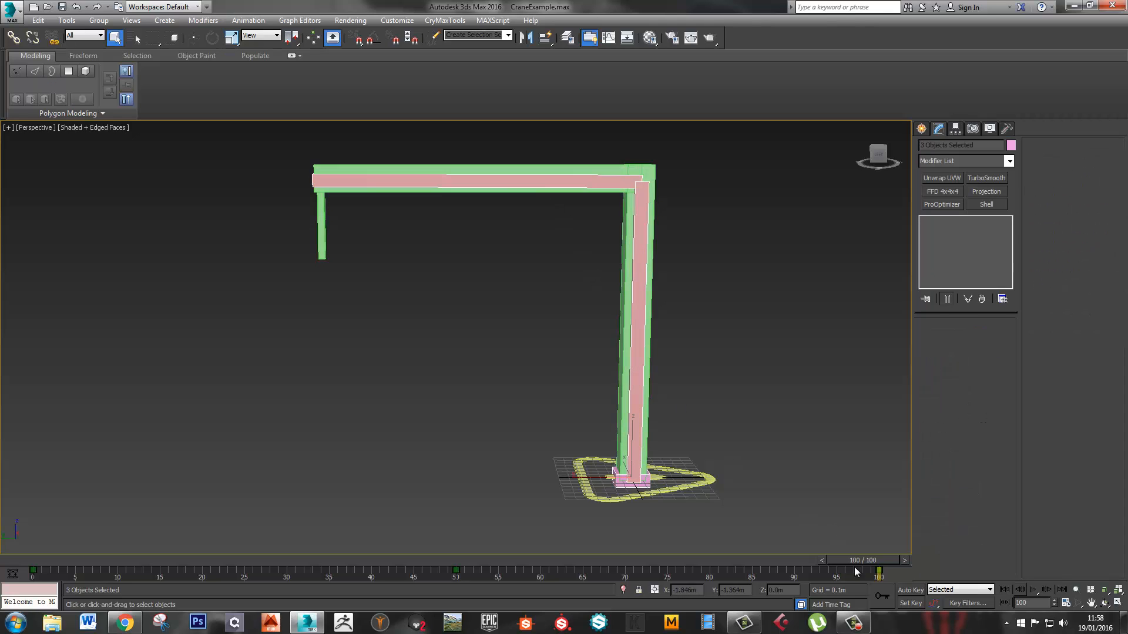
pyautogui.moveTo(884, 565); pyautogui.dragTo(838, 566)
pyautogui.press('Home')
pyautogui.press('q')
# Export the selected bones as Crane_anim_Pickup in FBX format with the existing options, and dismiss the export warnings
pyautogui.moveTo(385, 297); pyautogui.dragTo(401, 320, button='middle')
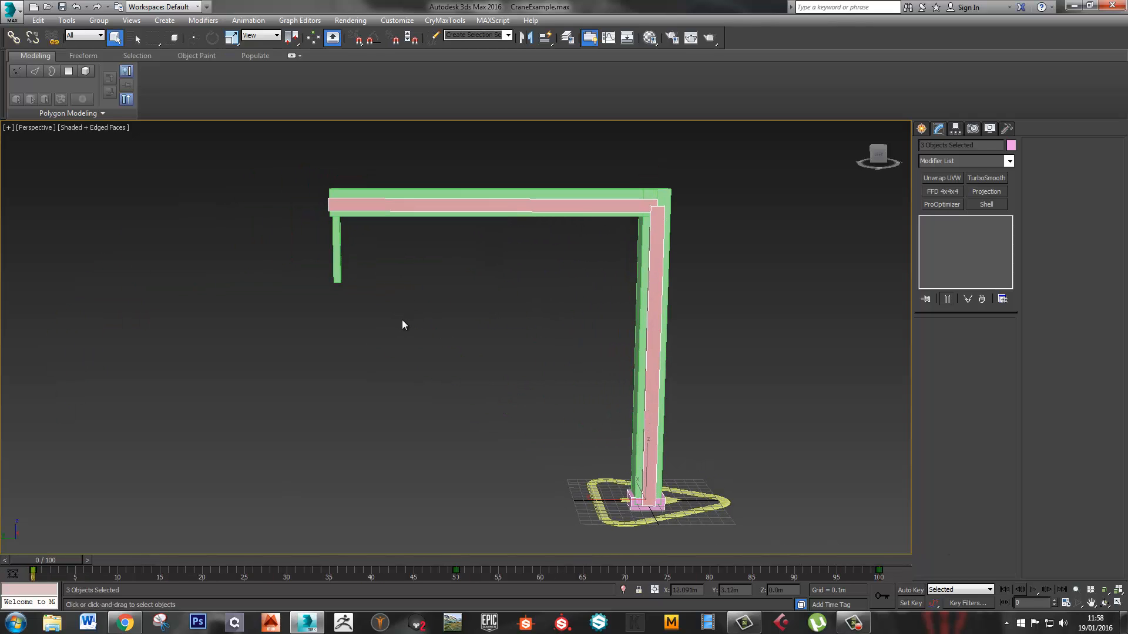
pyautogui.hotkey('alt', 'f')
pyautogui.press('e')
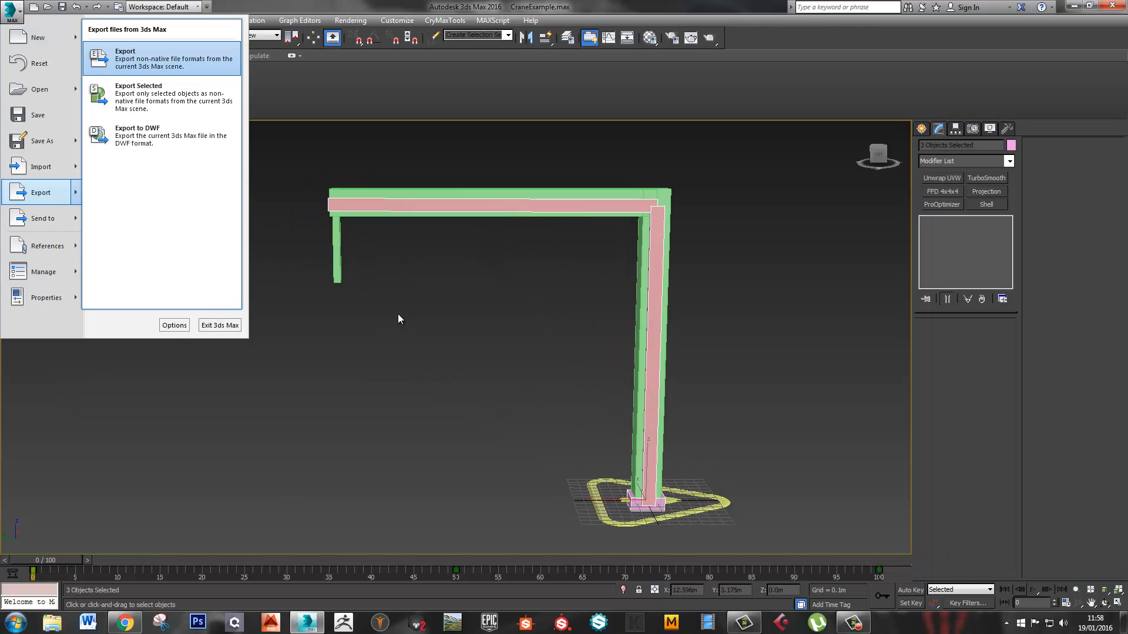
pyautogui.press('Return')
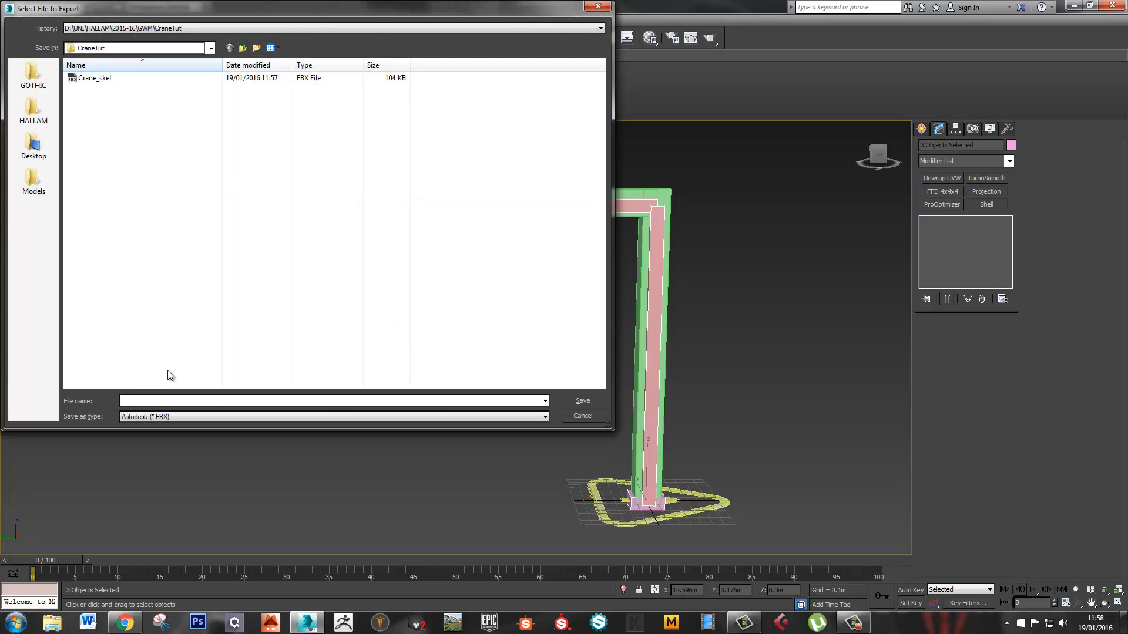
pyautogui.write('Cra')
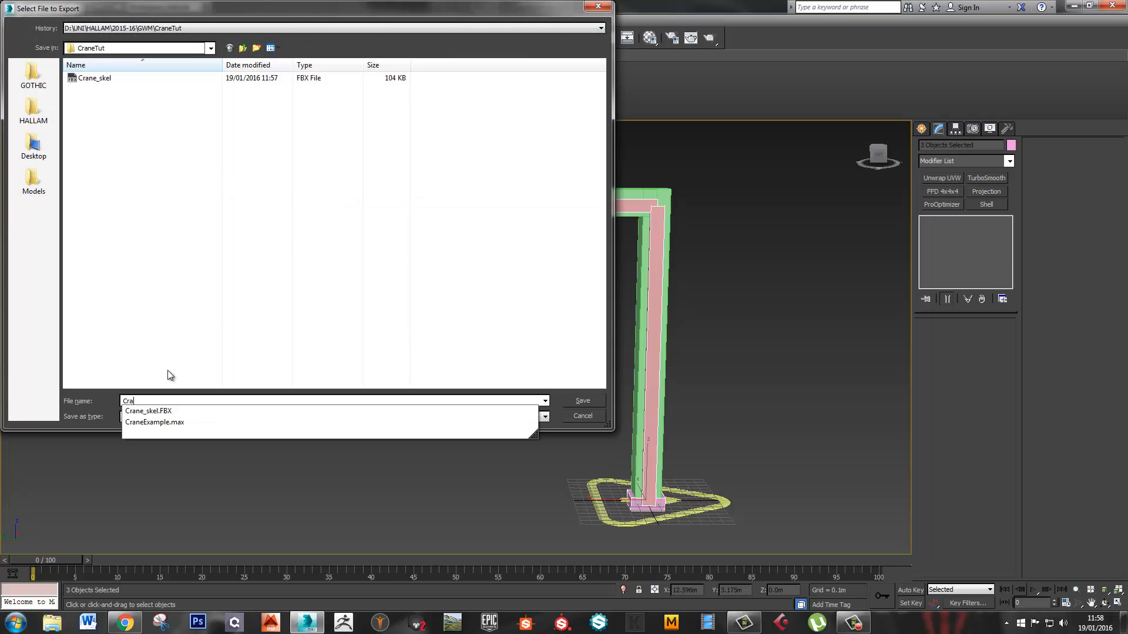
pyautogui.write('ne_anim_Pickup')
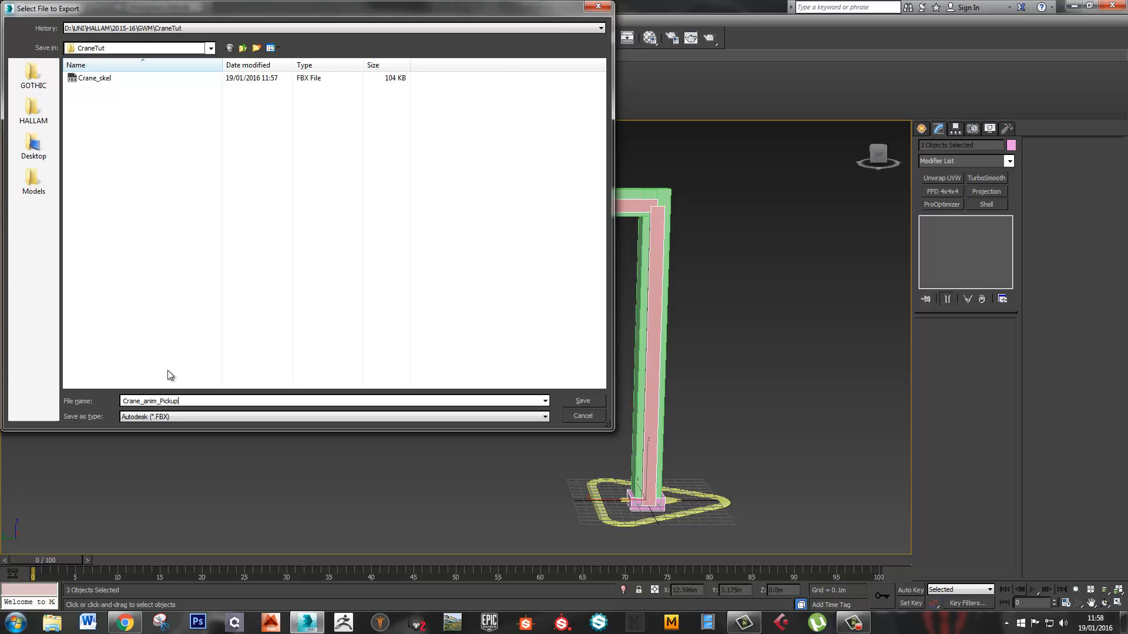
pyautogui.click(577, 401)
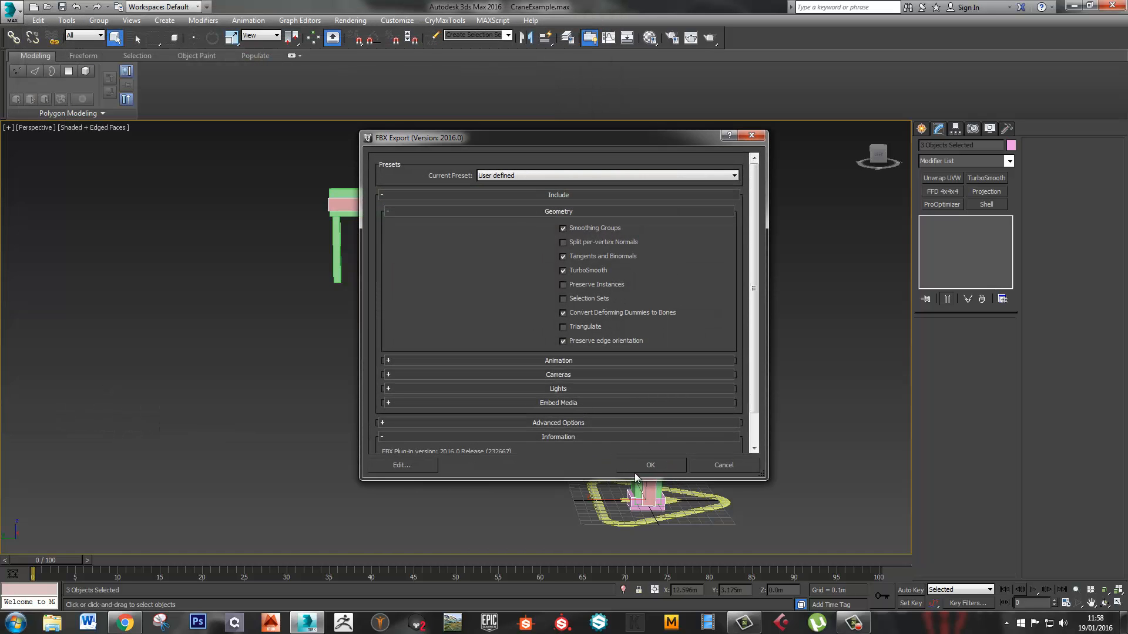
pyautogui.click(644, 466)
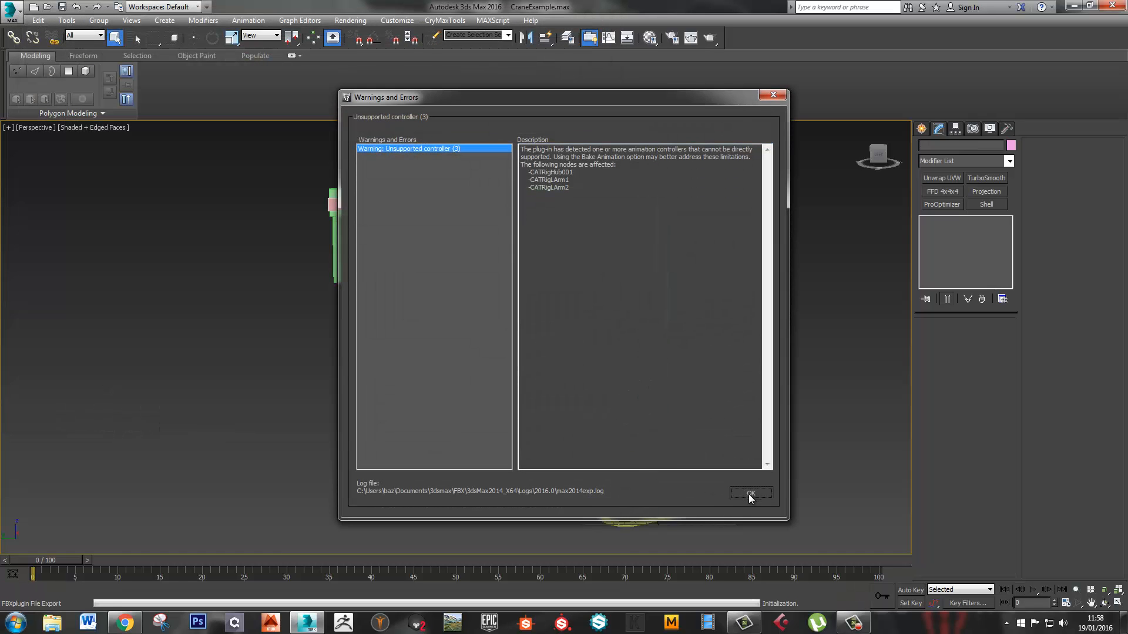
pyautogui.click(750, 493)
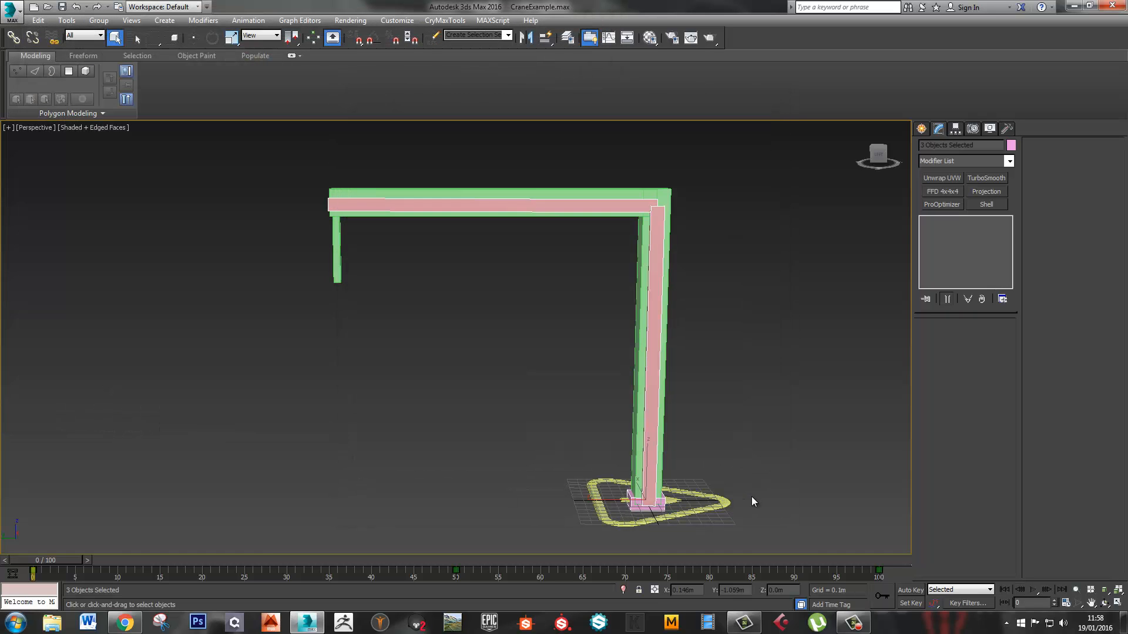
# Set the animation range's start time to 100 and end time to 200, keeping the current frame at 100
pyautogui.rightClick(1031, 590)
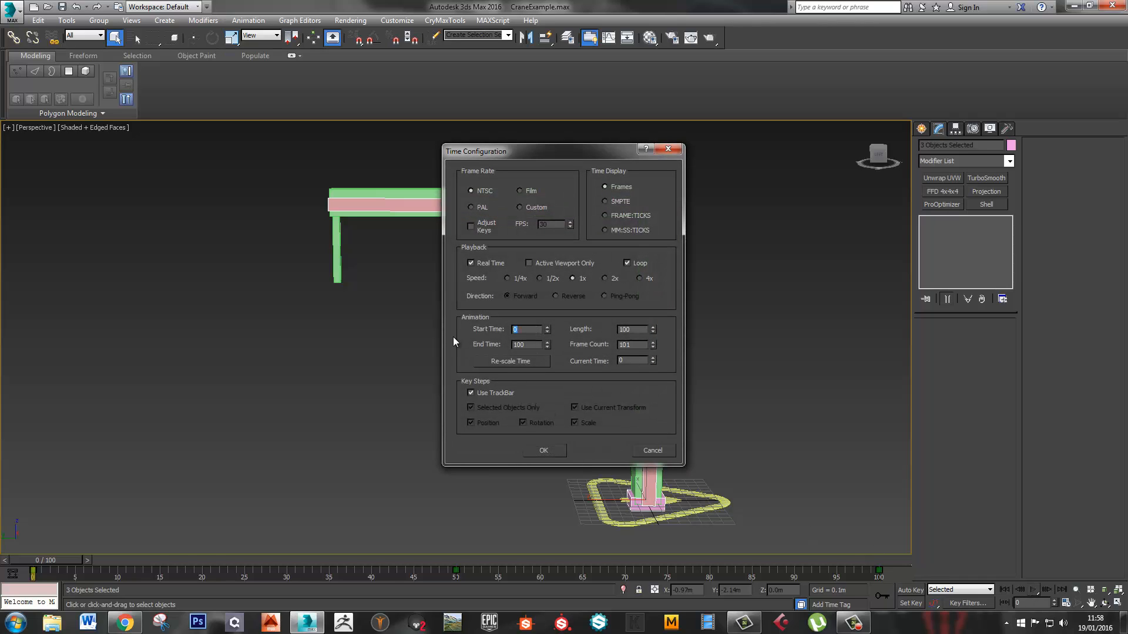
pyautogui.write('100')
pyautogui.press('Tab')
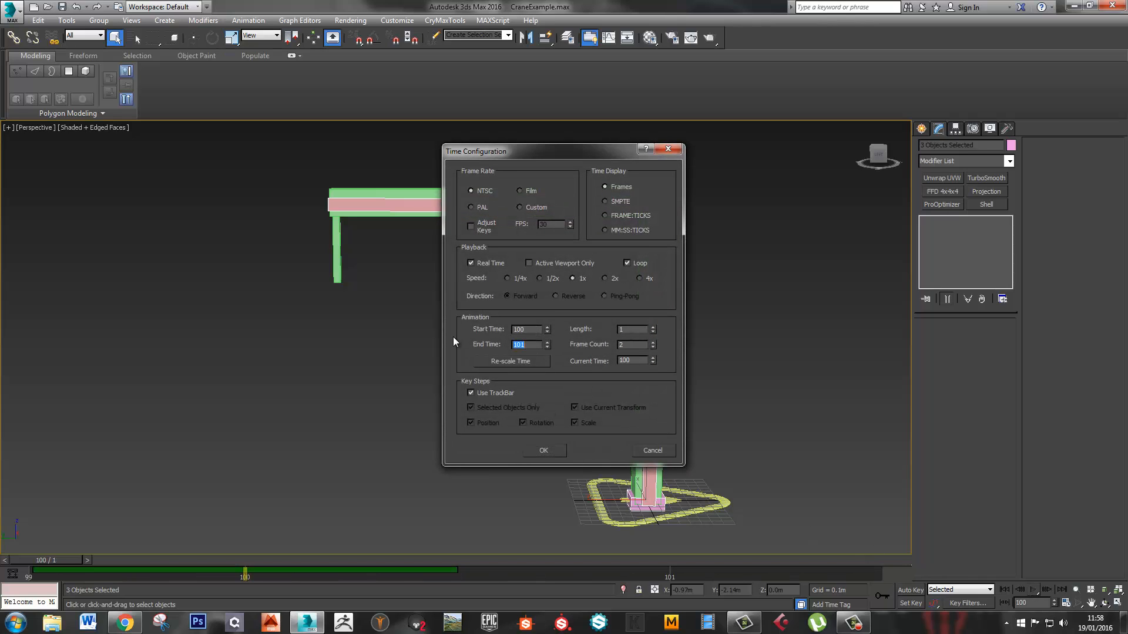
pyautogui.write('200')
pyautogui.click(536, 448)
pyautogui.moveTo(54, 559); pyautogui.dragTo(52, 530)
# Export the selected bones as Crane_anim_moveforward, basing the name on the Pickup file and using the existing FBX options
pyautogui.moveTo(275, 434); pyautogui.dragTo(312, 442, button='middle')
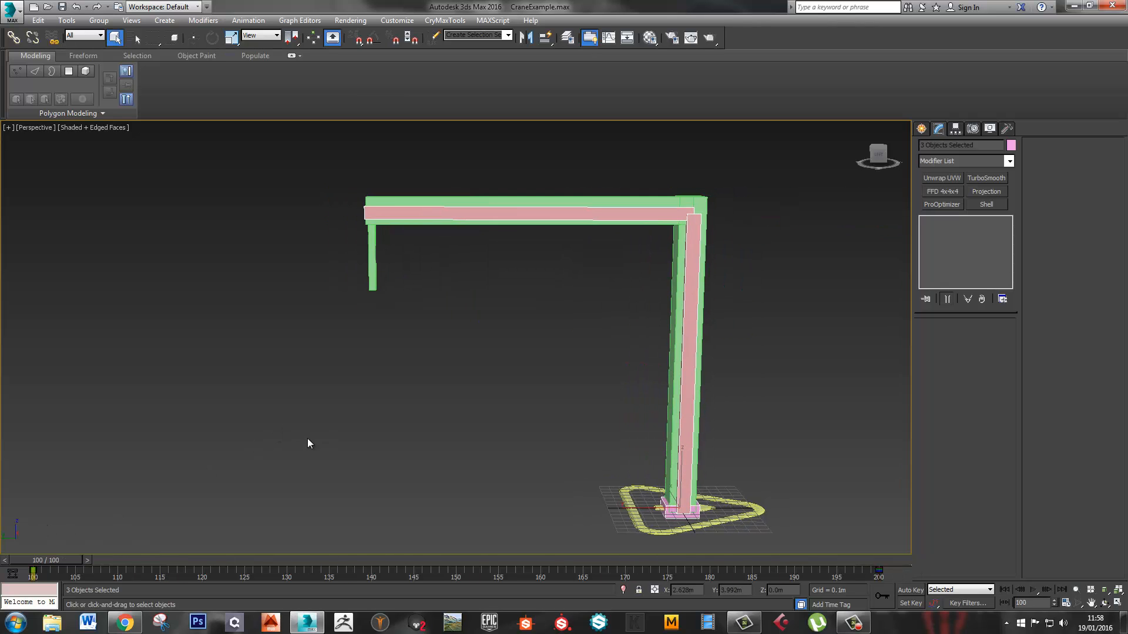
pyautogui.hotkey('alt', 'f')
pyautogui.press('e')
pyautogui.press('s')
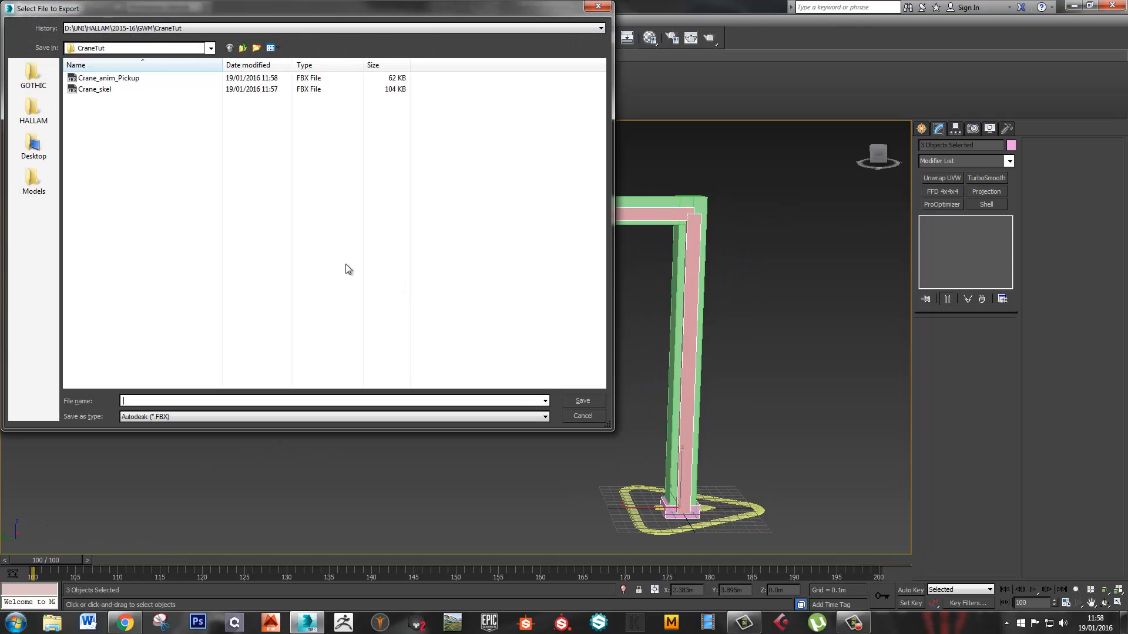
pyautogui.click(107, 78)
pyautogui.doubleClick(165, 403)
pyautogui.moveTo(160, 402); pyautogui.dragTo(209, 404)
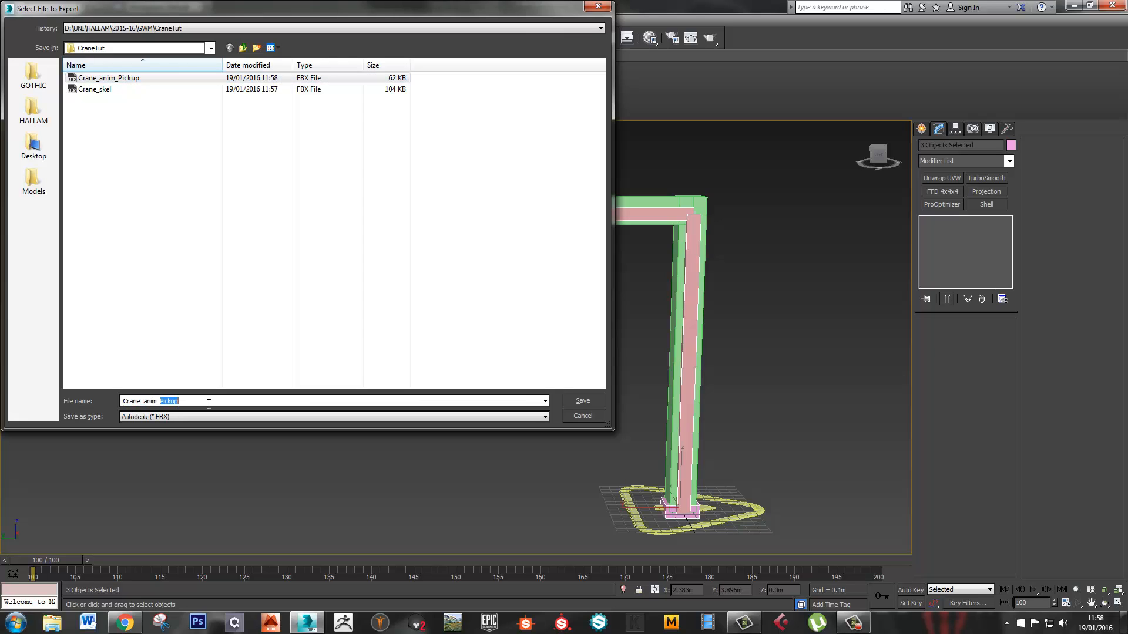
pyautogui.write('movefr')
pyautogui.click(567, 404)
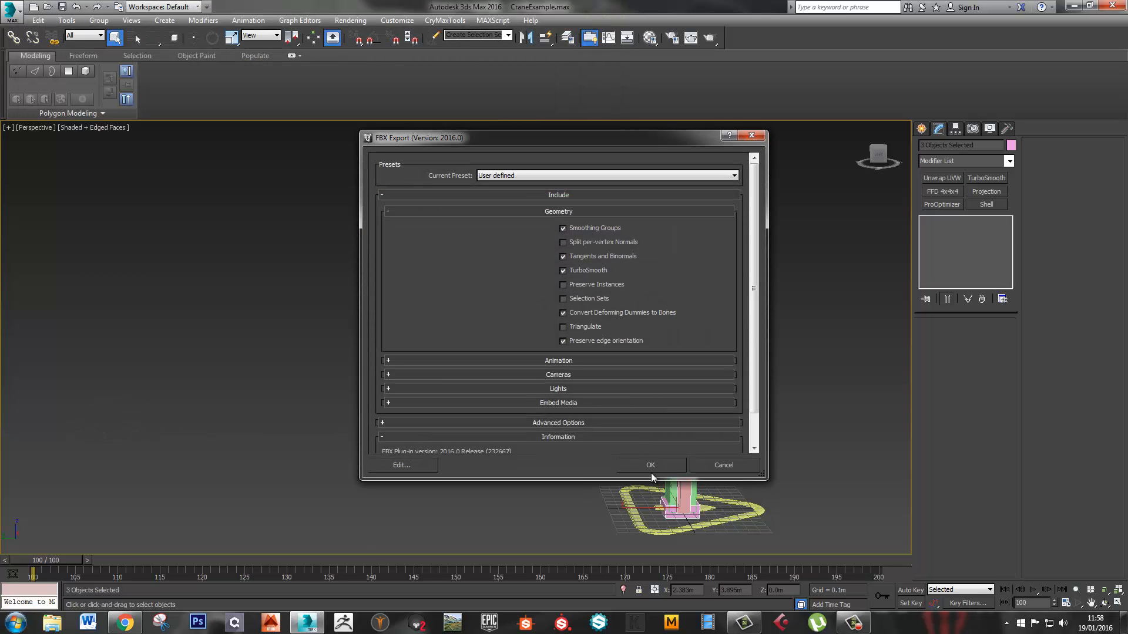
pyautogui.click(650, 466)
pyautogui.click(745, 420)
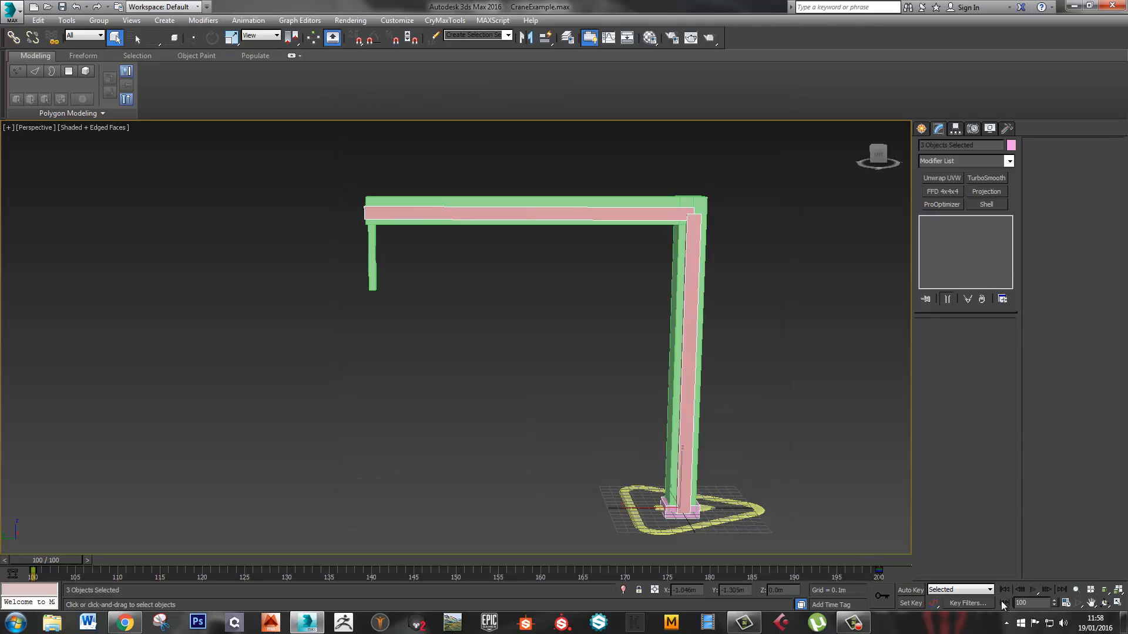
# Set the animation range's start time to 200 and end time to 300, keeping the current frame at 200
pyautogui.click(1004, 603)
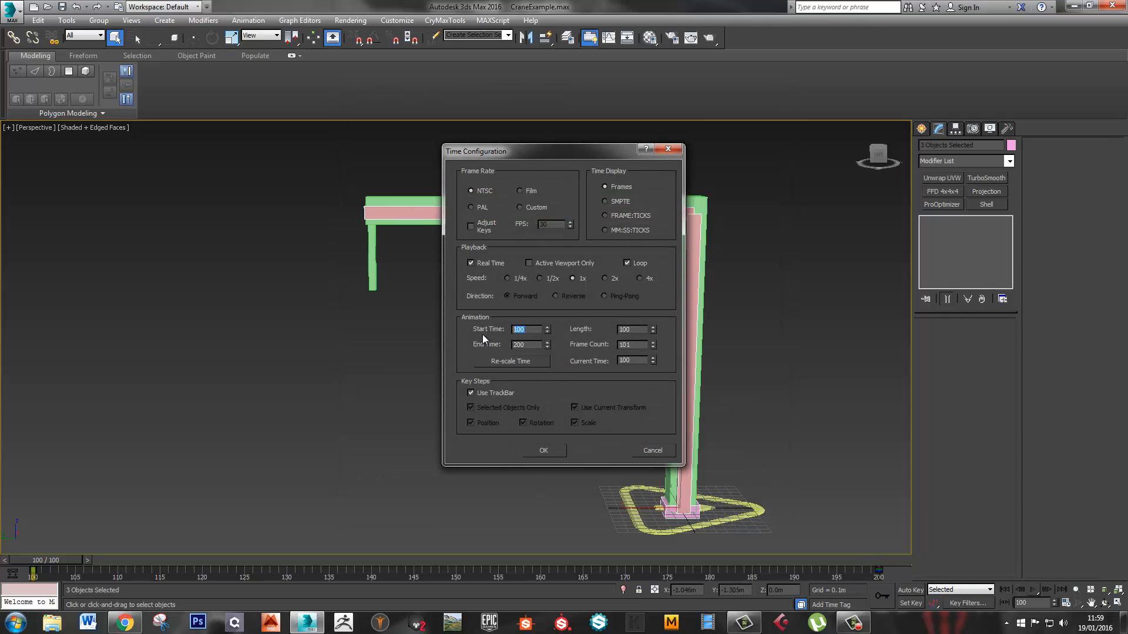
pyautogui.write('200')
pyautogui.press('Tab')
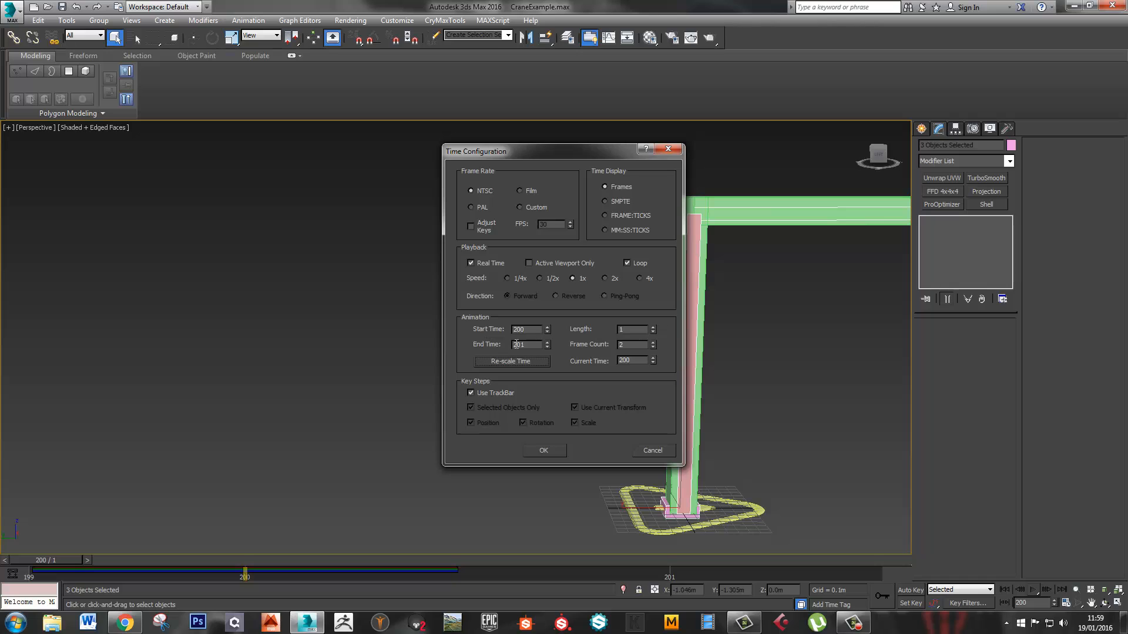
pyautogui.write('300')
pyautogui.press('Return')
pyautogui.click(544, 451)
pyautogui.moveTo(54, 558)
pyautogui.mouseDown()
pyautogui.moveTo(967, 563)
pyautogui.moveTo(31, 560)
pyautogui.mouseUp()
# Export the selected bones as Crane_anim_PutDown with the existing FBX options, and dismiss the export warnings
pyautogui.moveTo(202, 376); pyautogui.dragTo(201, 385, button='middle')
pyautogui.hotkey('alt', 'f')
pyautogui.press('e')
pyautogui.press('Return')
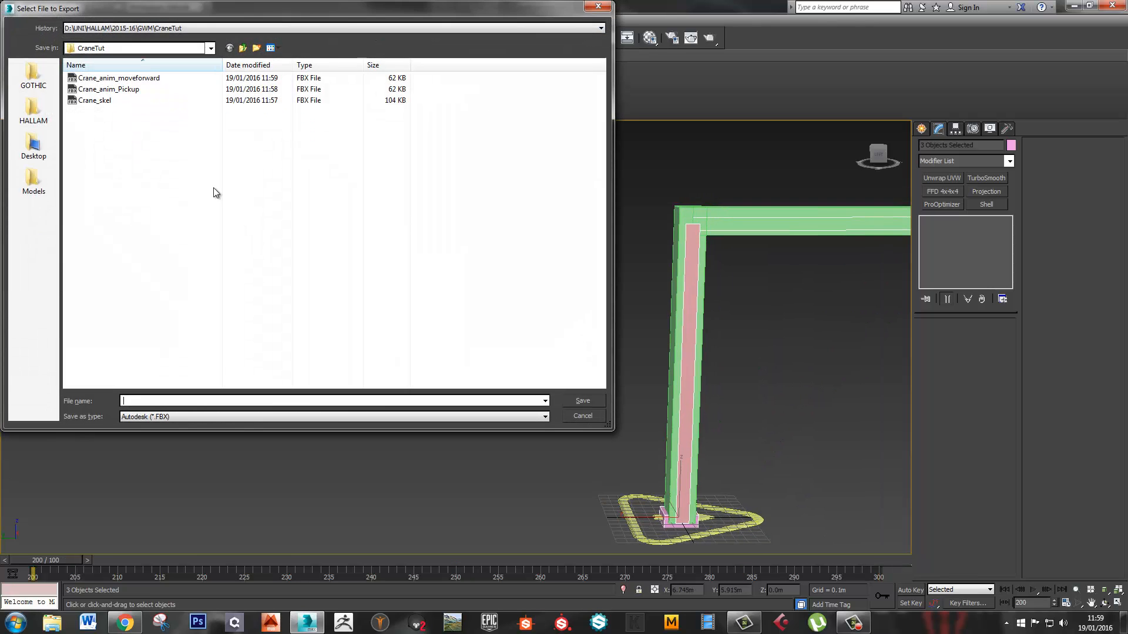
pyautogui.click(141, 89)
pyautogui.click(163, 401)
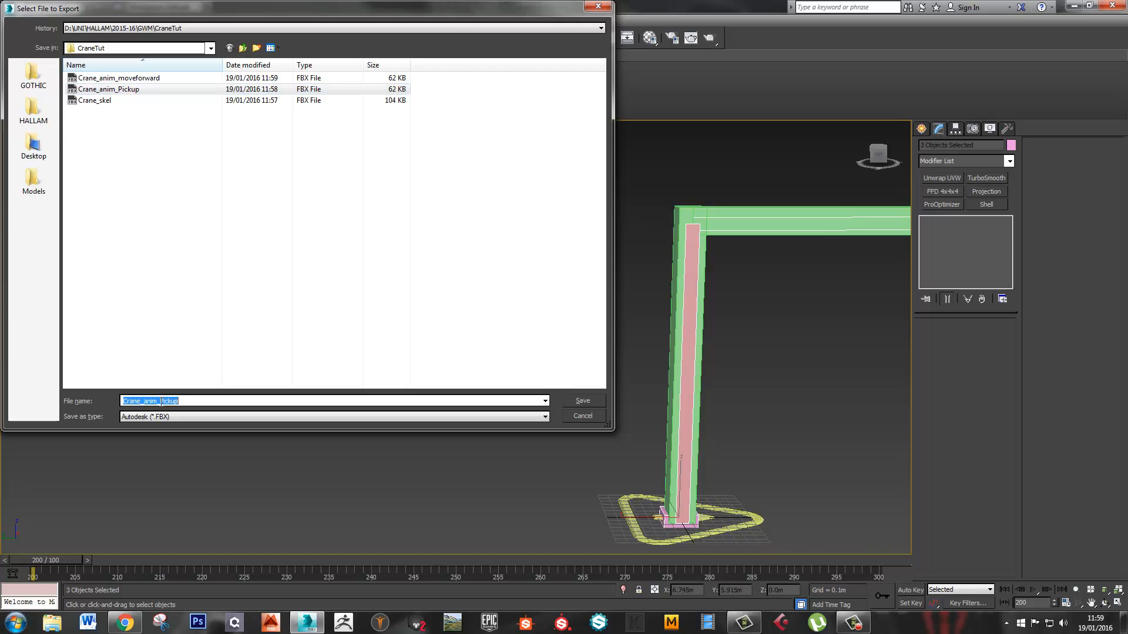
pyautogui.moveTo(160, 401); pyautogui.dragTo(222, 406)
pyautogui.write('PutDown')
pyautogui.press('Return')
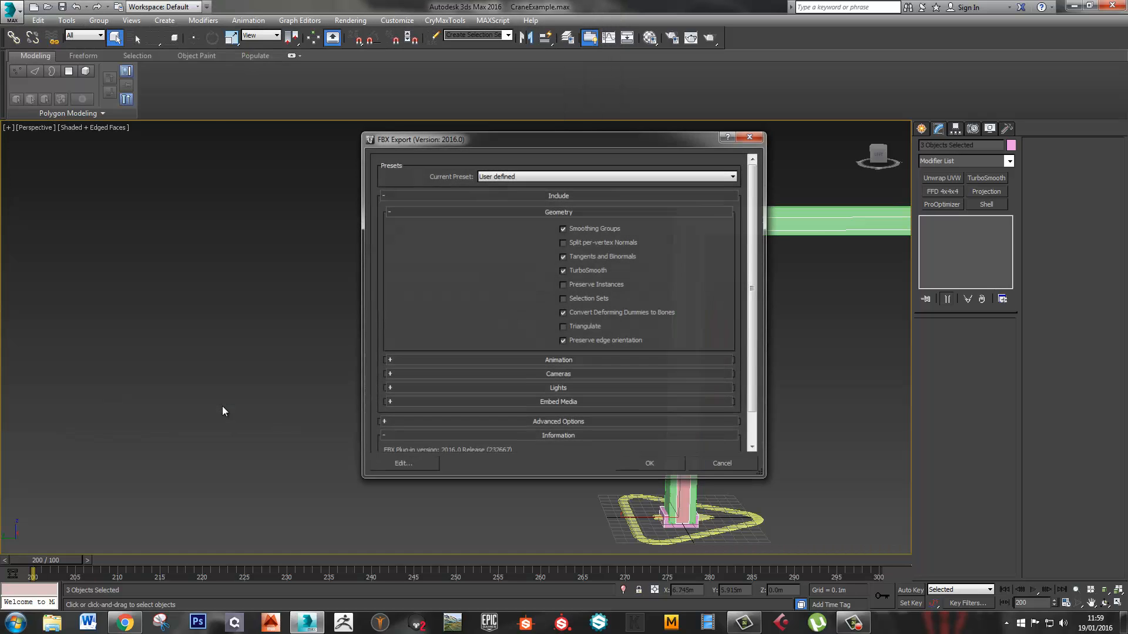
pyautogui.click(654, 464)
pyautogui.click(750, 492)
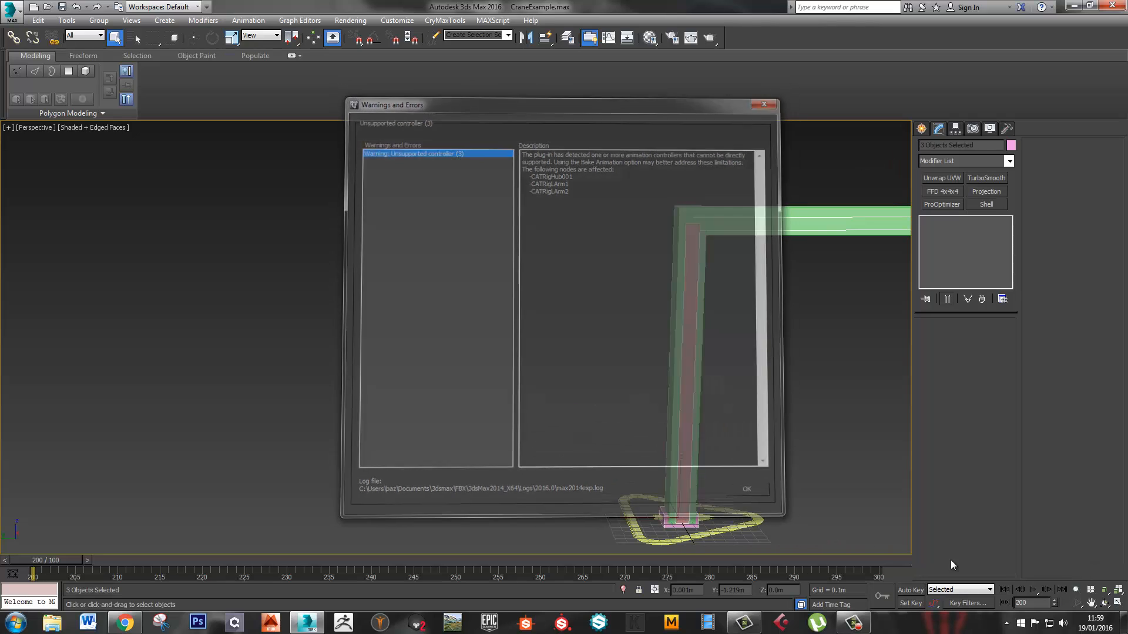
# Set the animation range's start time to 300 and end time to 400
pyautogui.click(1066, 604)
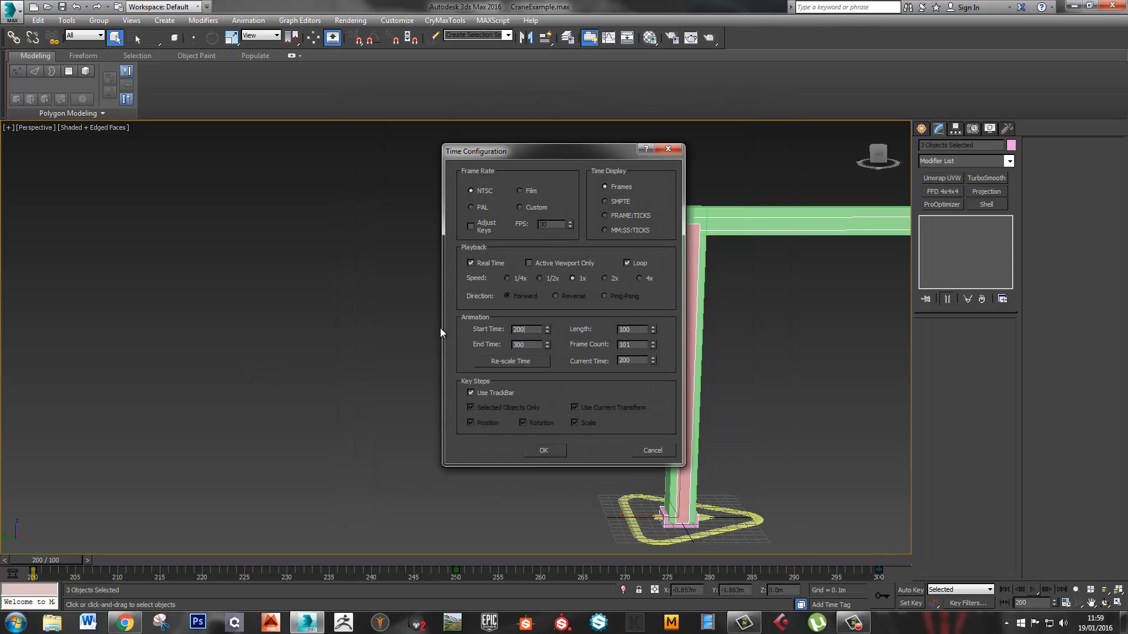
pyautogui.press('BackSpace')
pyautogui.press('BackSpace')
pyautogui.press('BackSpace')
pyautogui.write('300')
pyautogui.press('Tab')
pyautogui.write('40')
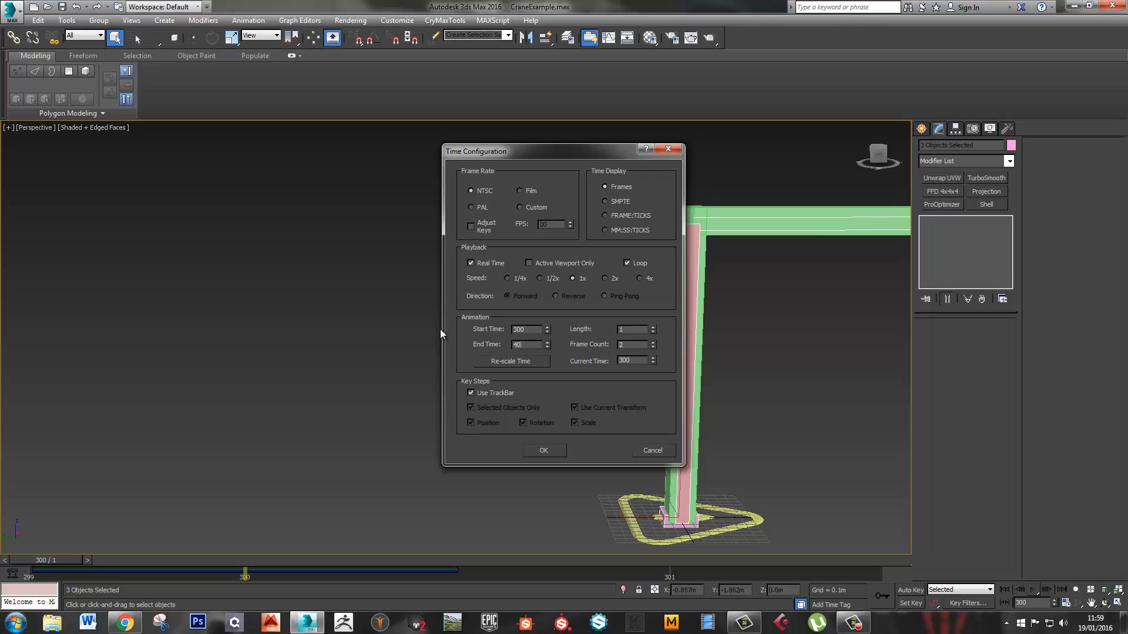
pyautogui.write('0')
pyautogui.press('Tab')
pyautogui.click(543, 450)
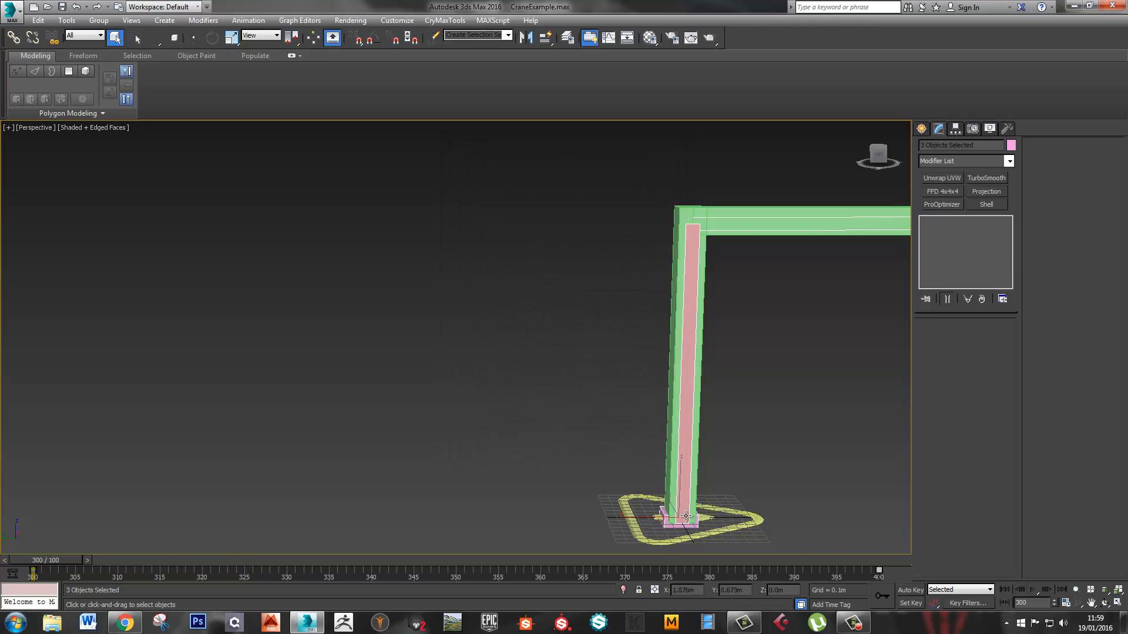
# Export the selected bones as Crane_anim_moveback with the existing FBX options, and dismiss the export warnings
pyautogui.moveTo(791, 488); pyautogui.dragTo(621, 448, button='middle')
pyautogui.hotkey('ctrl', 'e')
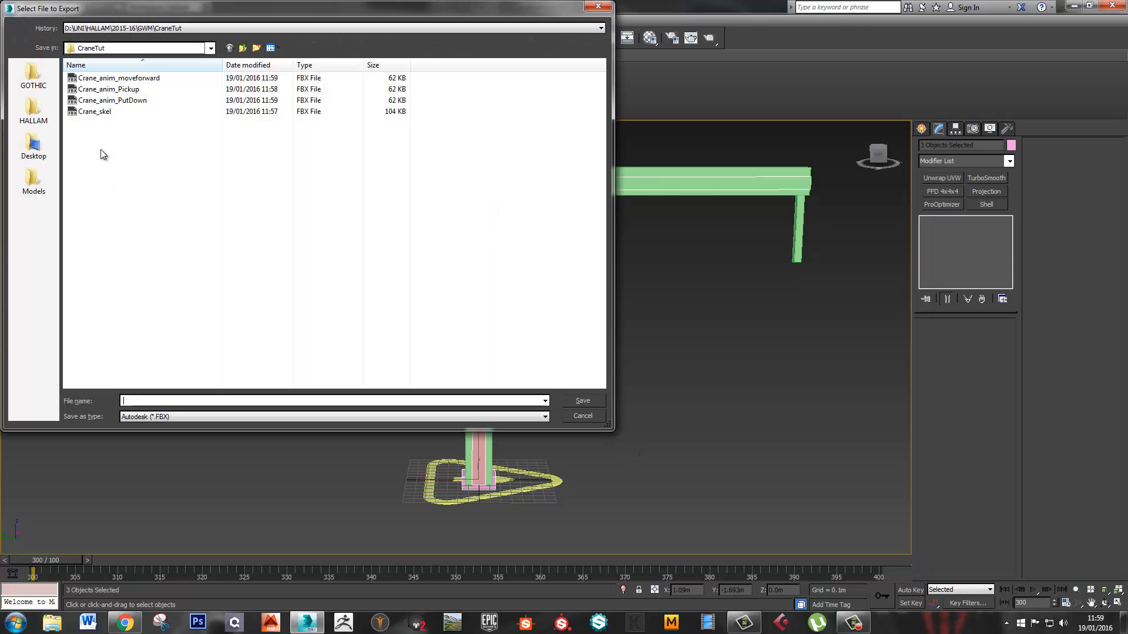
pyautogui.click(118, 78)
pyautogui.doubleClick(210, 400)
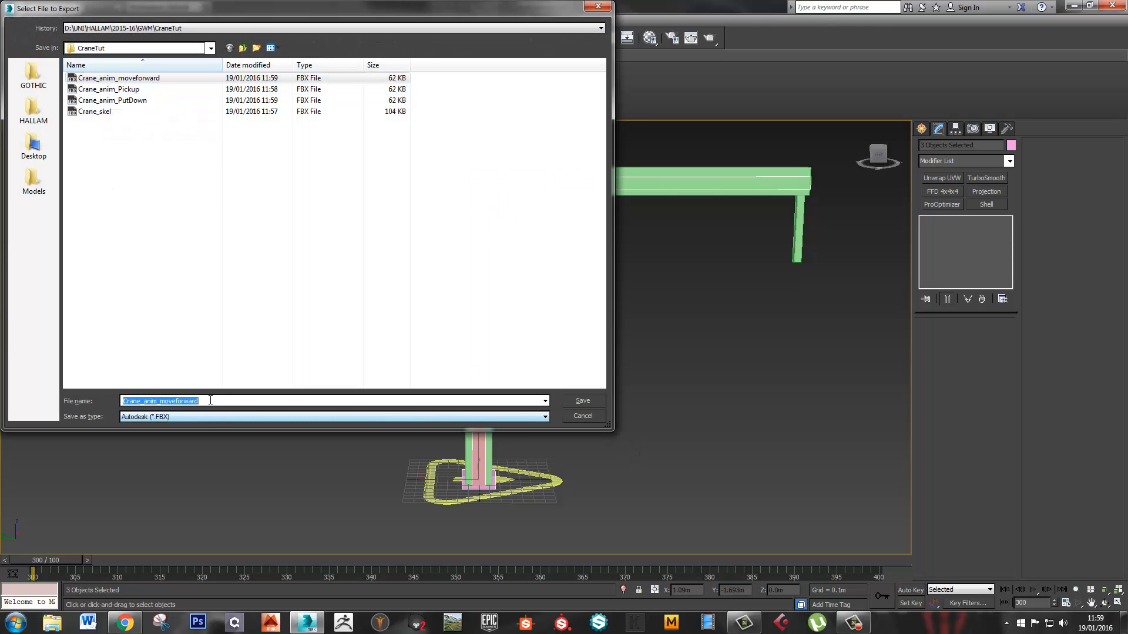
pyautogui.moveTo(176, 403); pyautogui.dragTo(232, 405)
pyautogui.write('back')
pyautogui.click(588, 401)
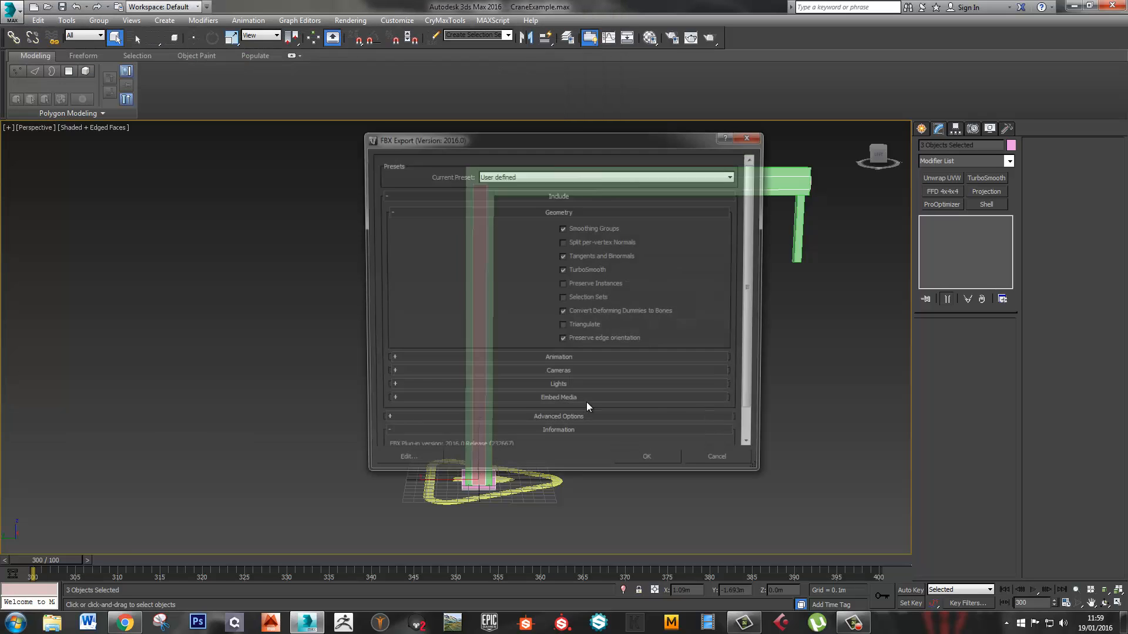
pyautogui.click(661, 464)
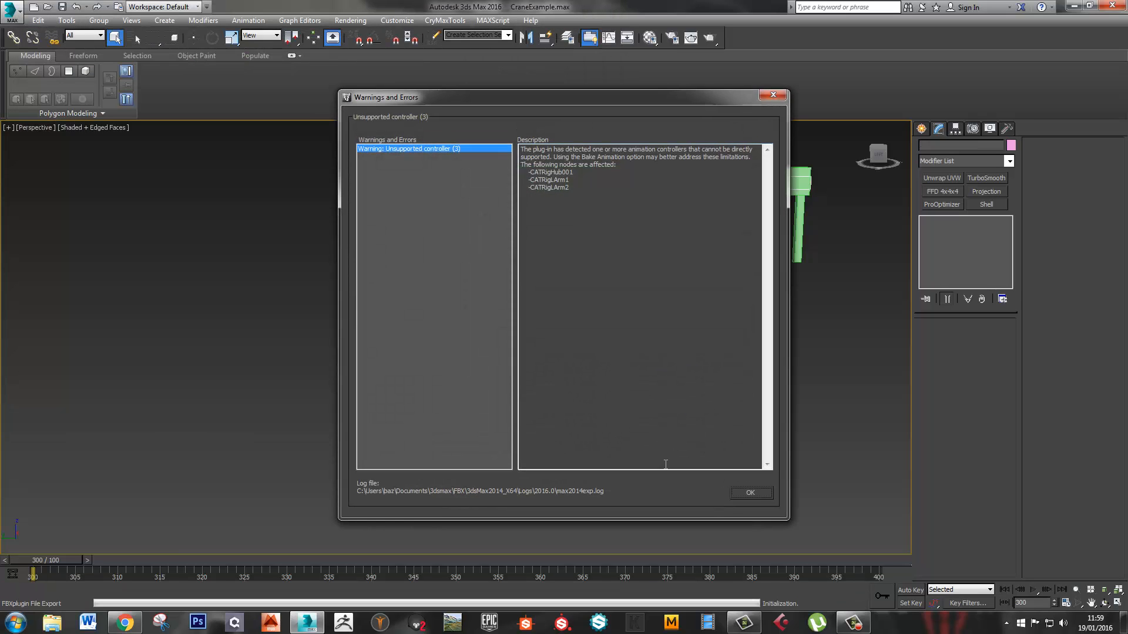
pyautogui.click(743, 493)
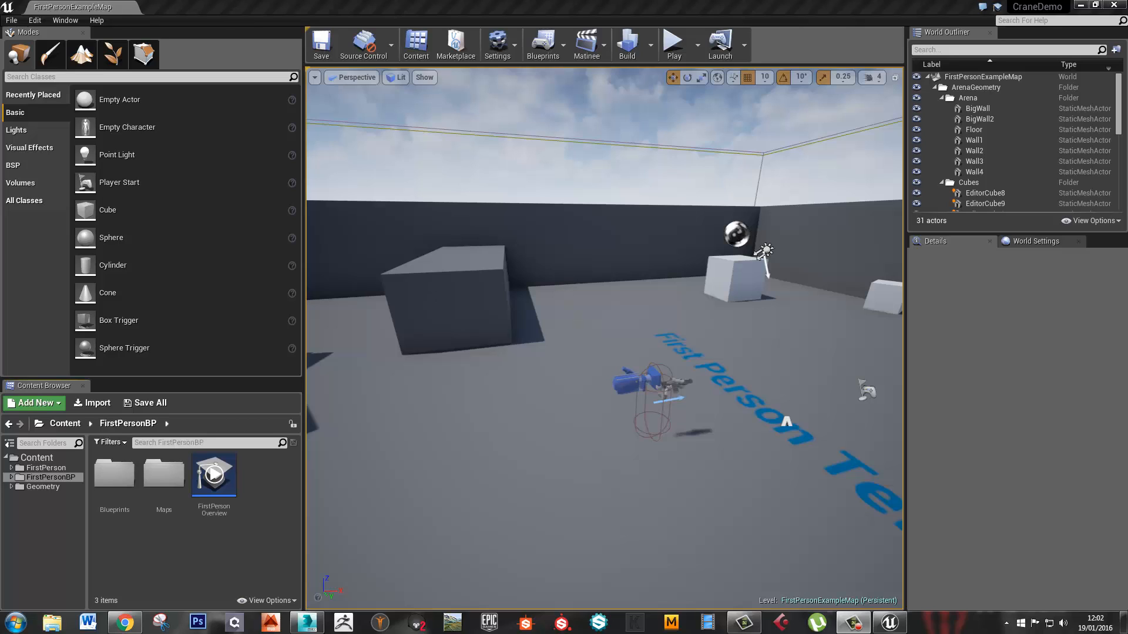
# In the Unreal Editor's CraneDemo project, create a folder named CraneStuff inside the root Content folder
pyautogui.click(34, 460)
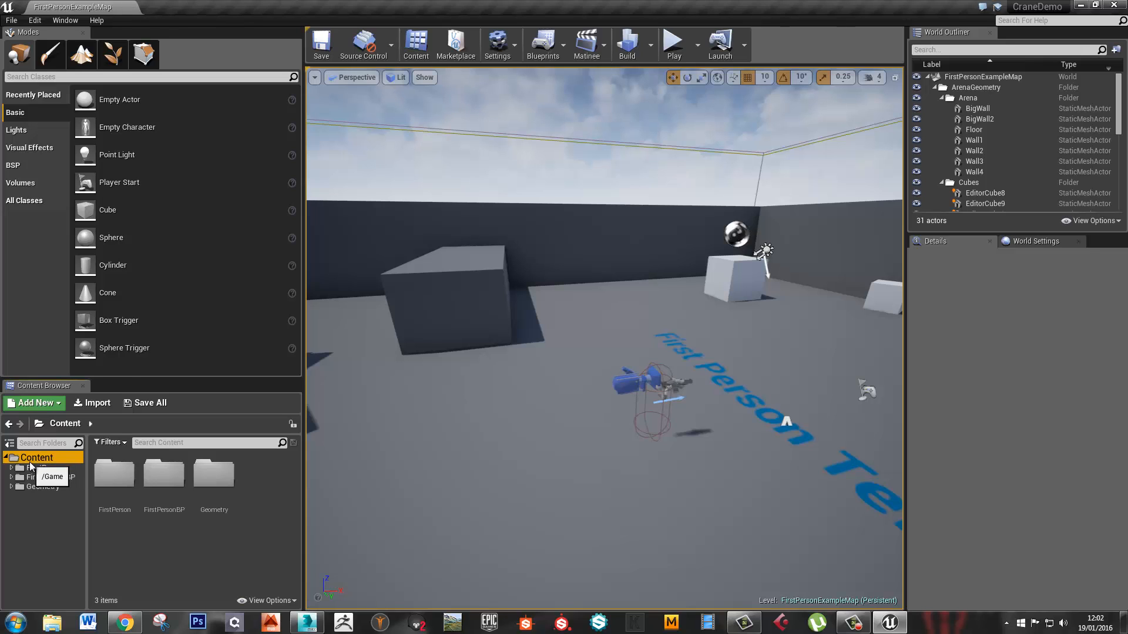
pyautogui.rightClick(33, 462)
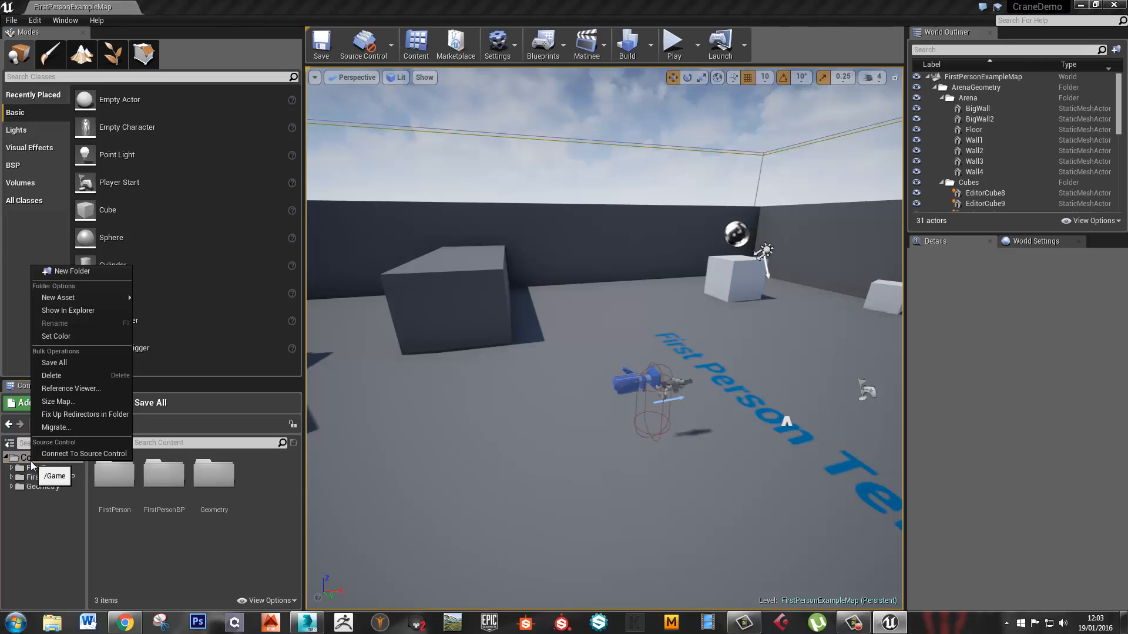
pyautogui.click(82, 272)
pyautogui.write('C')
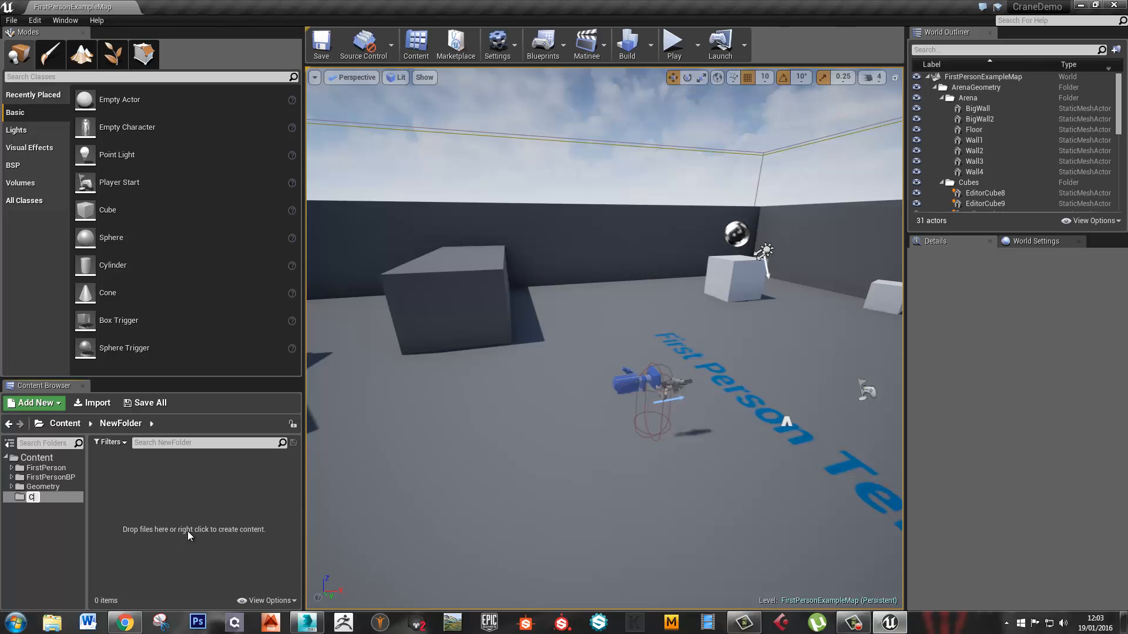
pyautogui.write('raneStuff')
pyautogui.press('Return')
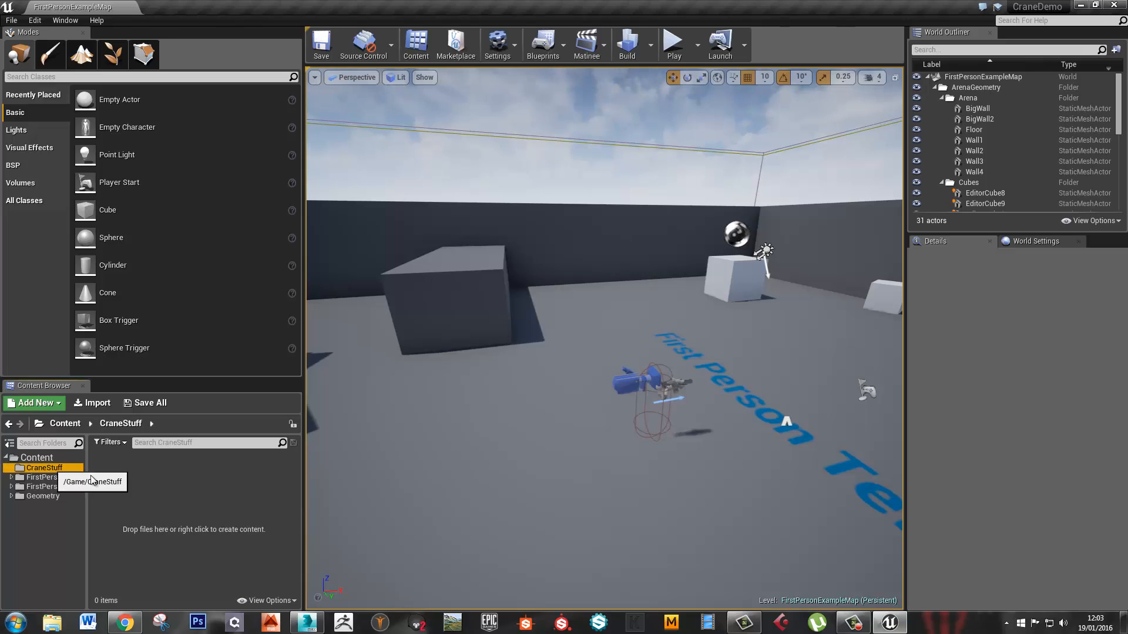
# Start an asset import into the CraneStuff folder and choose the Crane_skel FBX file from the CraneTut folder
pyautogui.rightClick(182, 495)
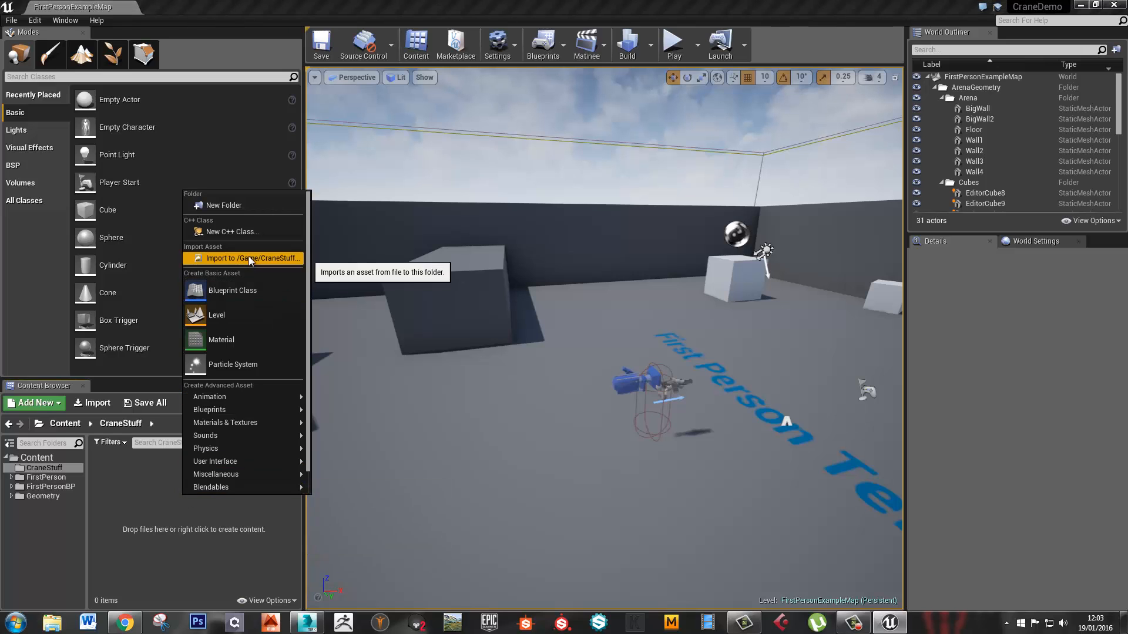
pyautogui.click(250, 258)
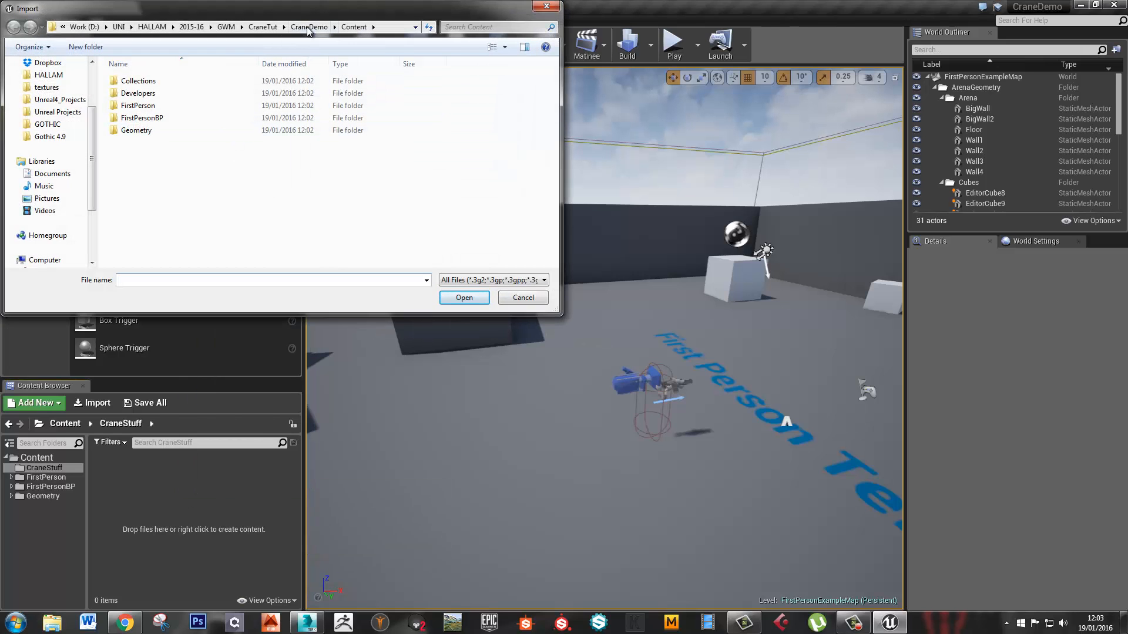
pyautogui.click(310, 28)
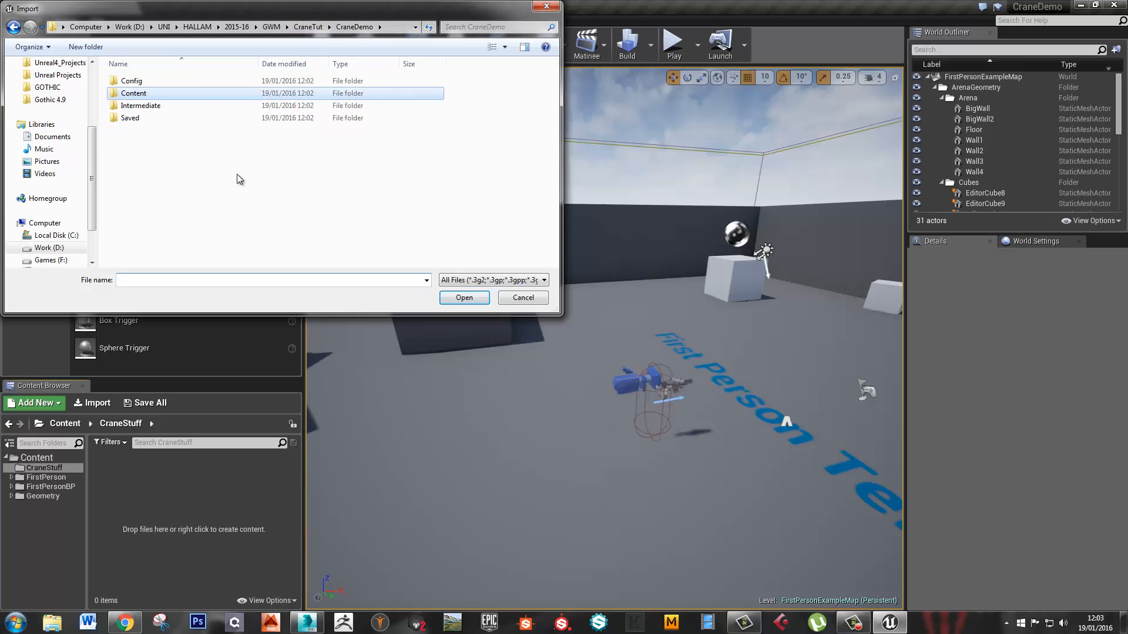
pyautogui.click(308, 28)
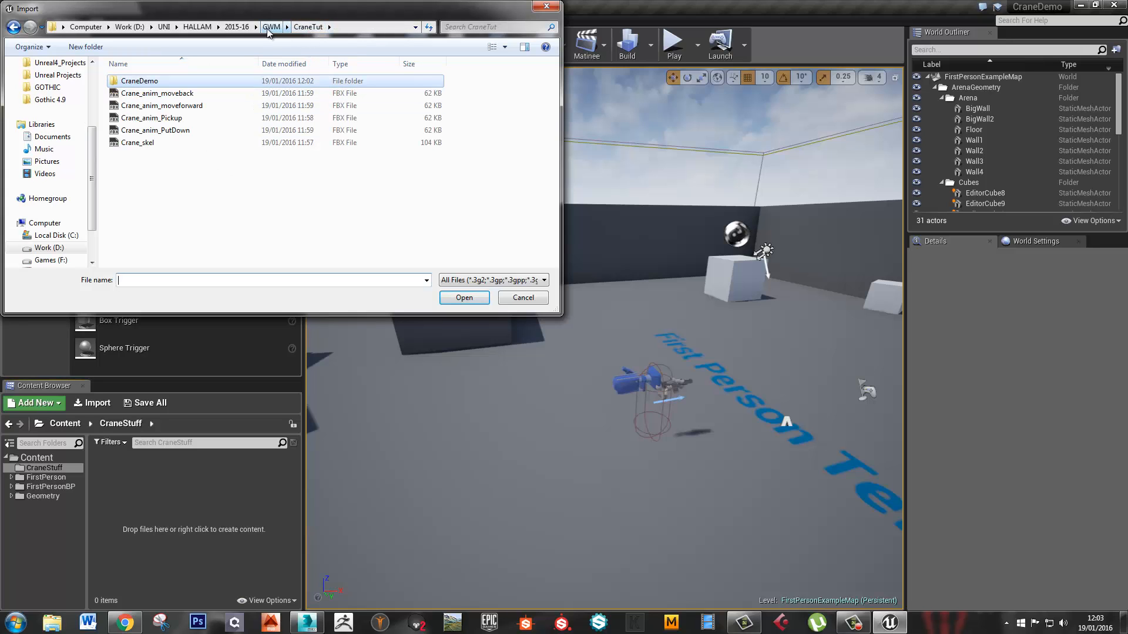
pyautogui.moveTo(286, 13); pyautogui.dragTo(607, 100)
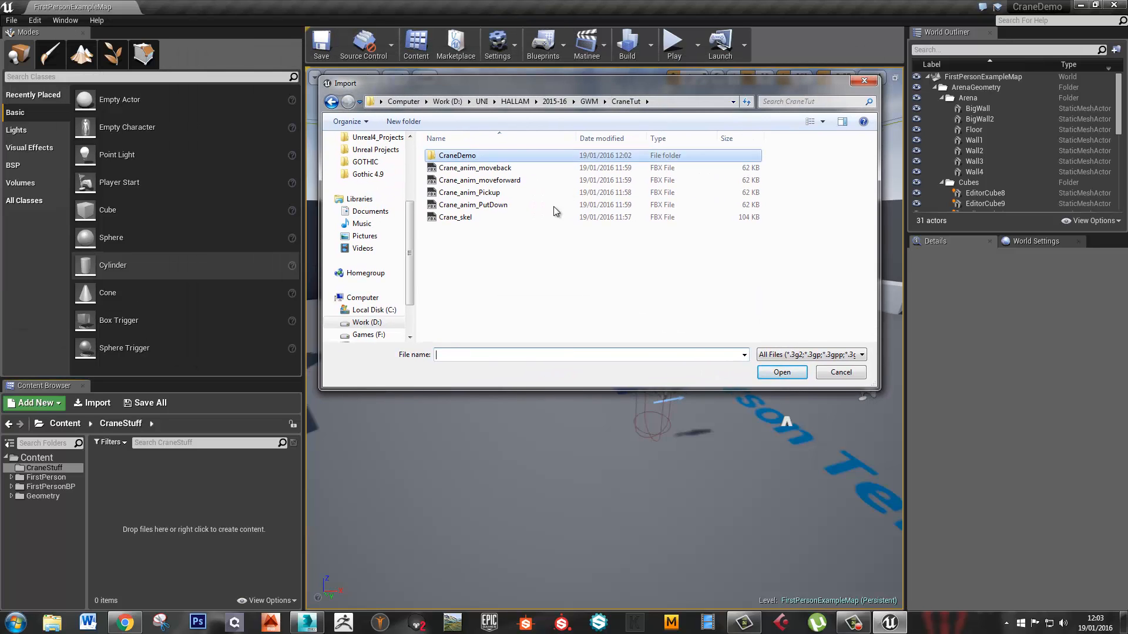
pyautogui.click(465, 217)
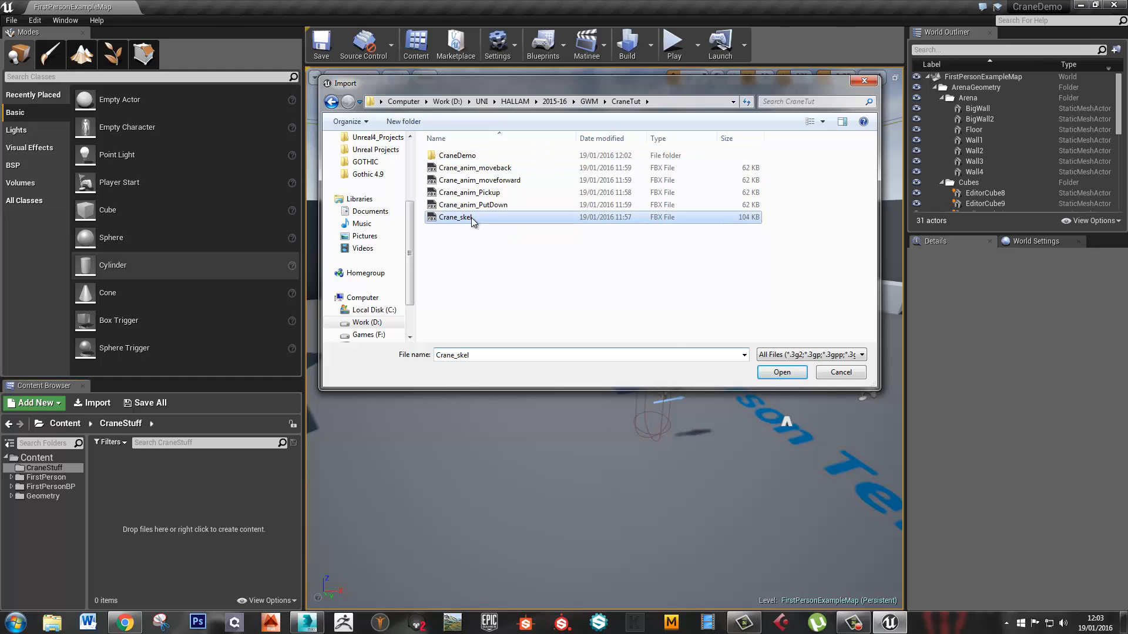
pyautogui.click(795, 374)
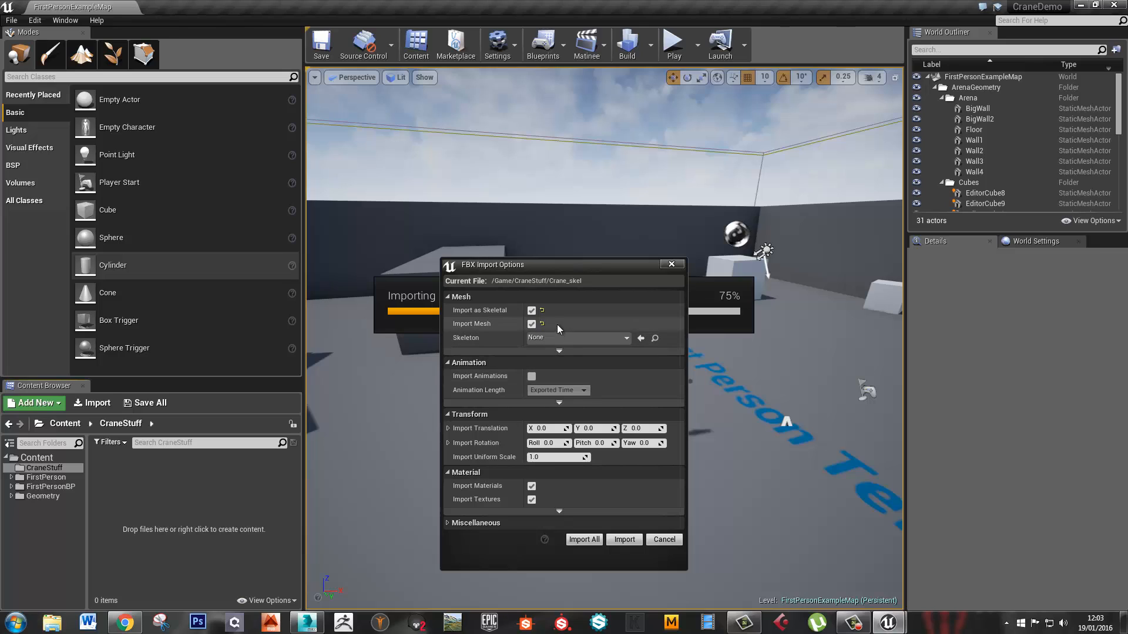
# Turn off Import Materials and Import Textures, and import Crane_skel as a skeletal mesh with no existing skeleton assigned
pyautogui.moveTo(561, 268); pyautogui.dragTo(553, 146)
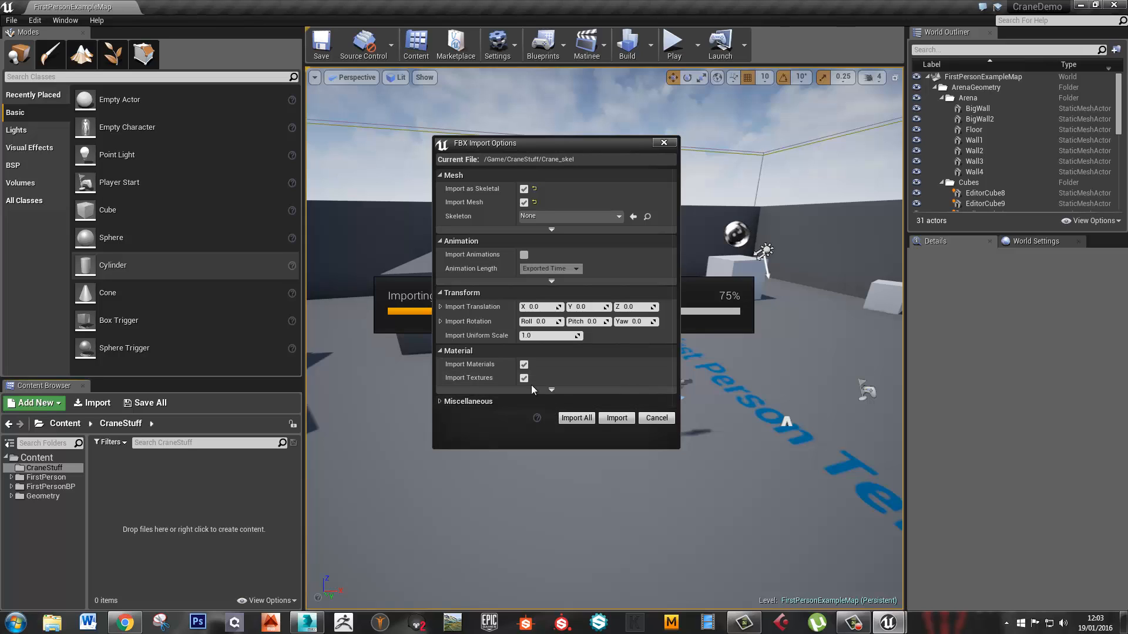
pyautogui.click(524, 366)
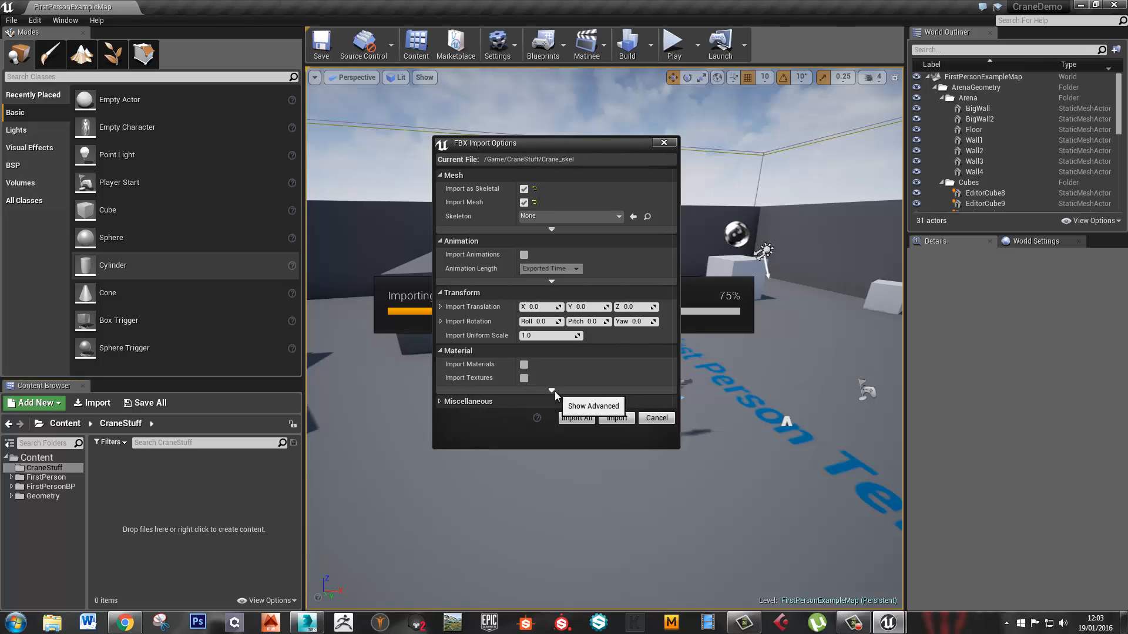
pyautogui.click(554, 391)
pyautogui.click(613, 422)
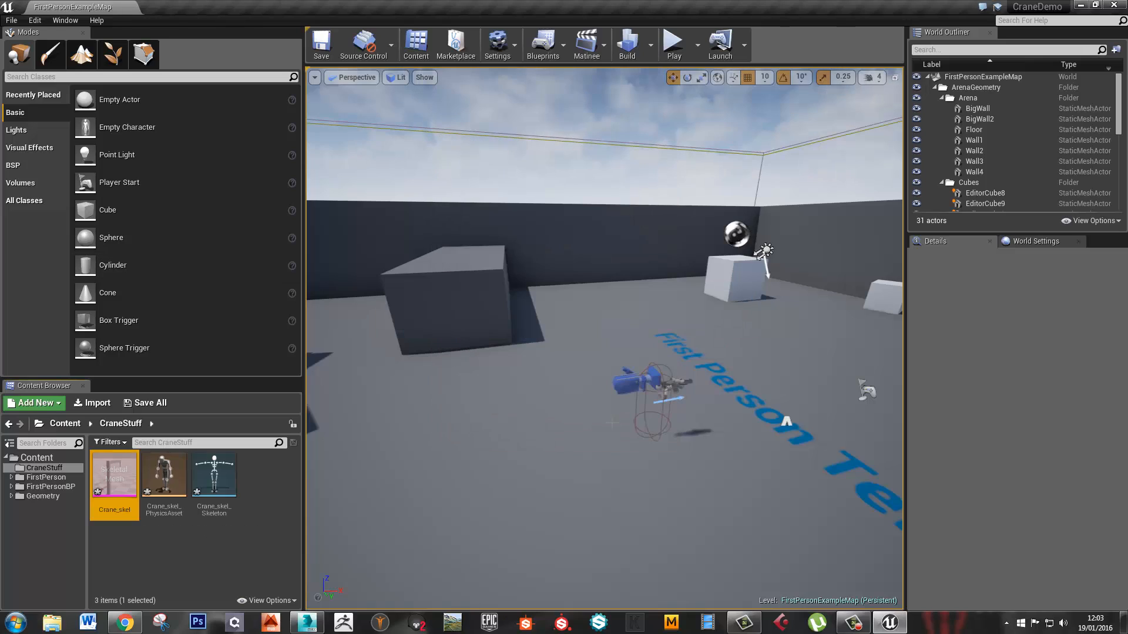
pyautogui.click(213, 568)
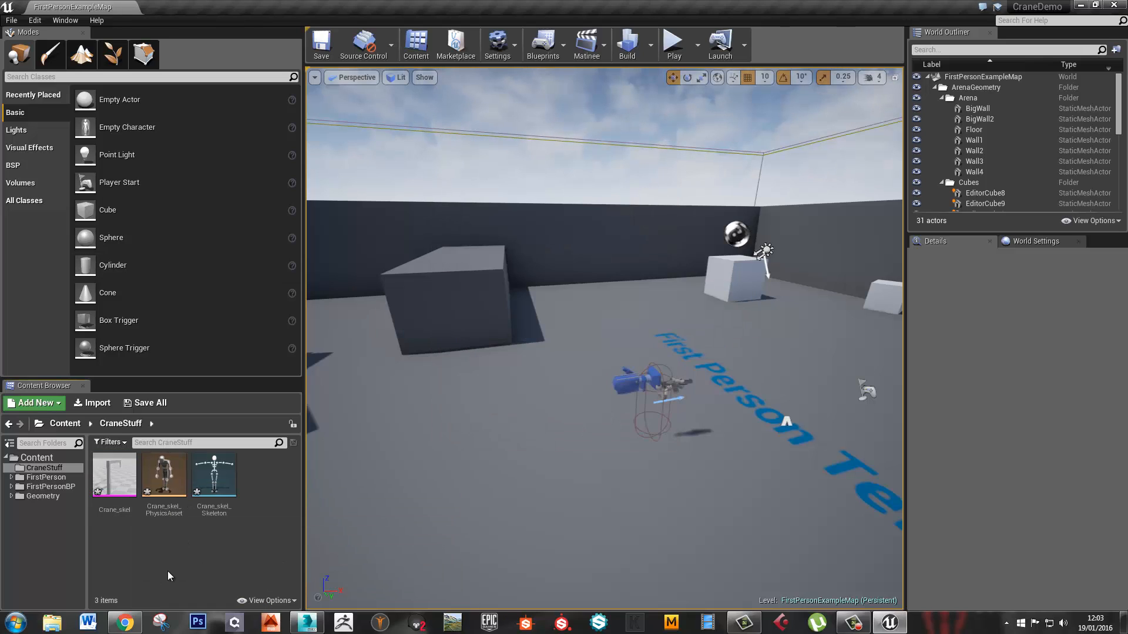
# Create a folder named CraneAnims inside the CraneStuff folder
pyautogui.moveTo(116, 492)
pyautogui.rightClick(172, 546)
pyautogui.rightClick(148, 552)
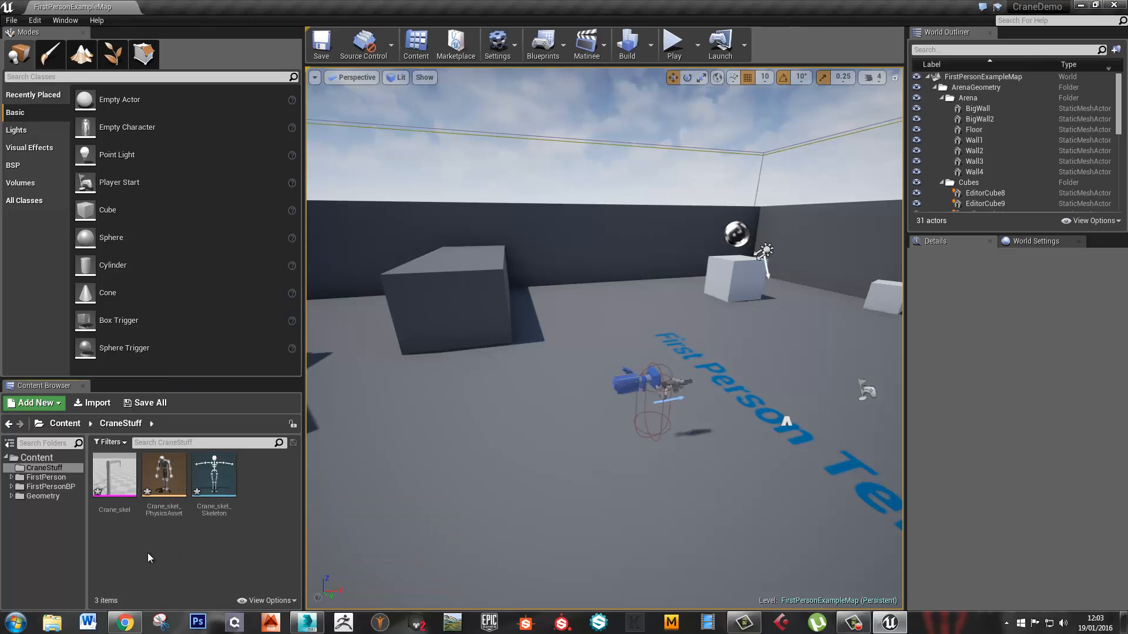
pyautogui.rightClick(147, 552)
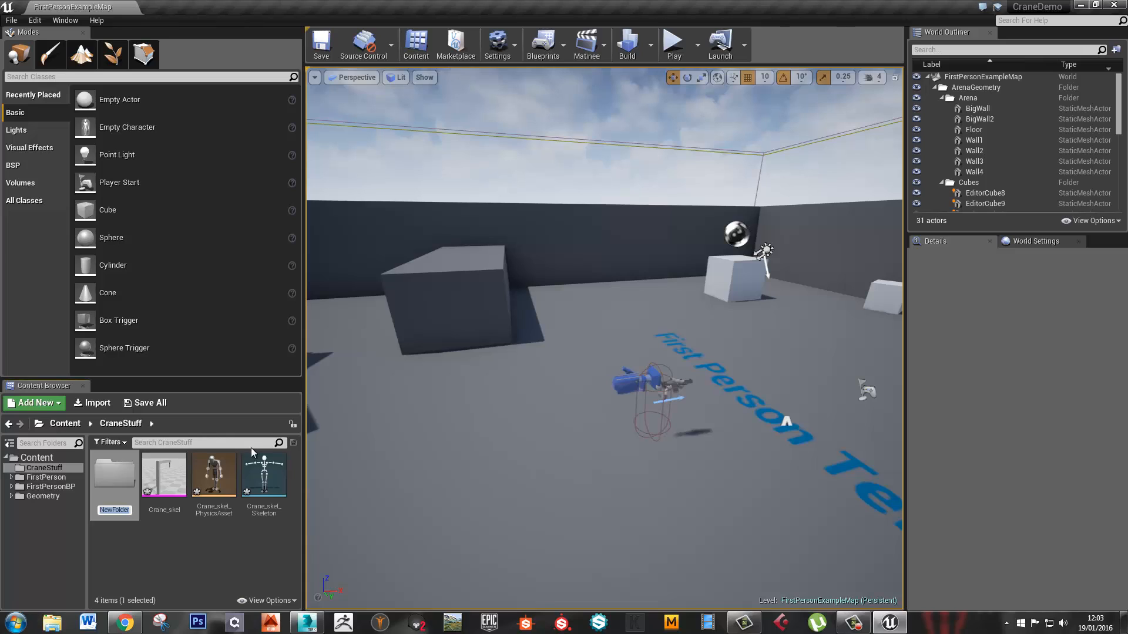
pyautogui.write('CraneAnims')
pyautogui.press('Return')
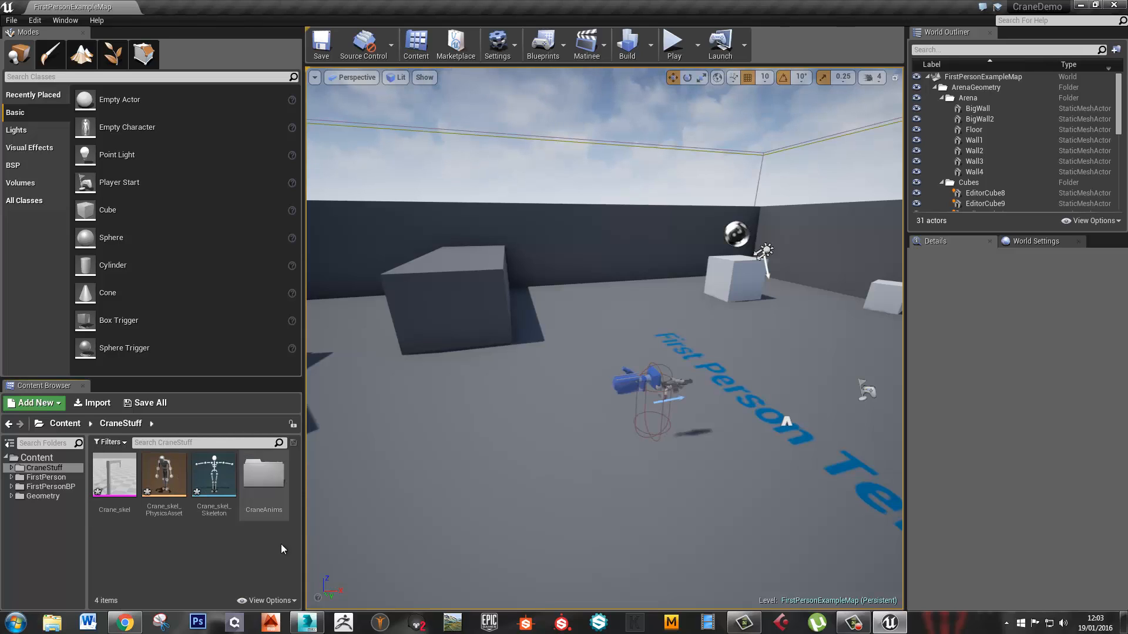
# Start an import into the CraneAnims folder with the FBX files Crane_anim_moveback, Crane_anim_moveforward, Crane_anim_Pickup and Crane_anim_PutDown
pyautogui.doubleClick(259, 504)
pyautogui.rightClick(170, 511)
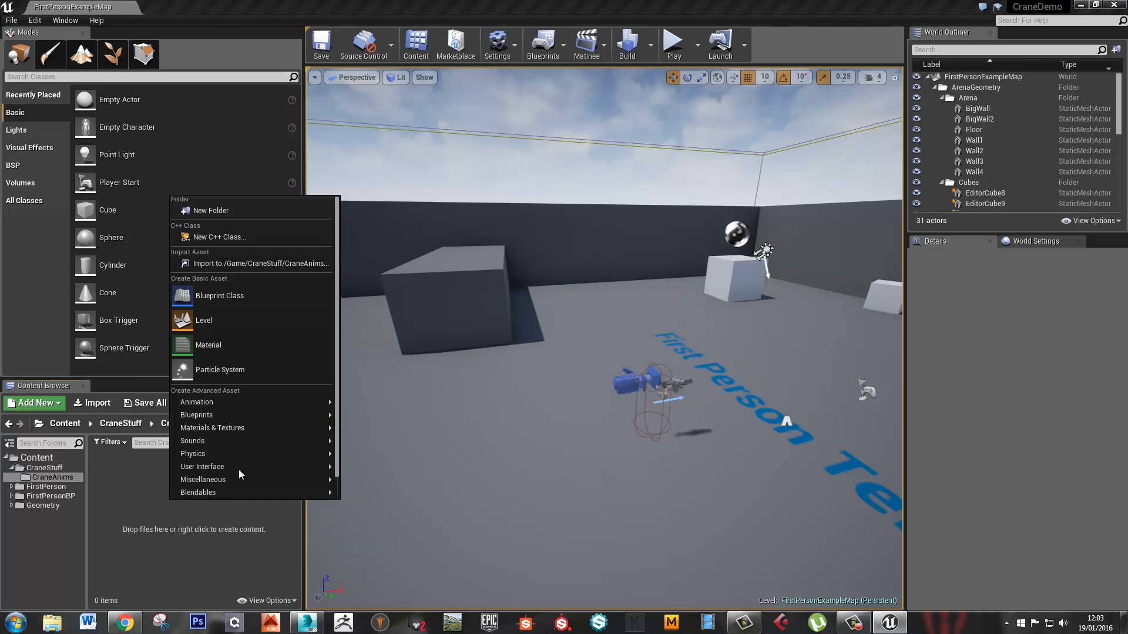
pyautogui.click(232, 261)
pyautogui.click(475, 168)
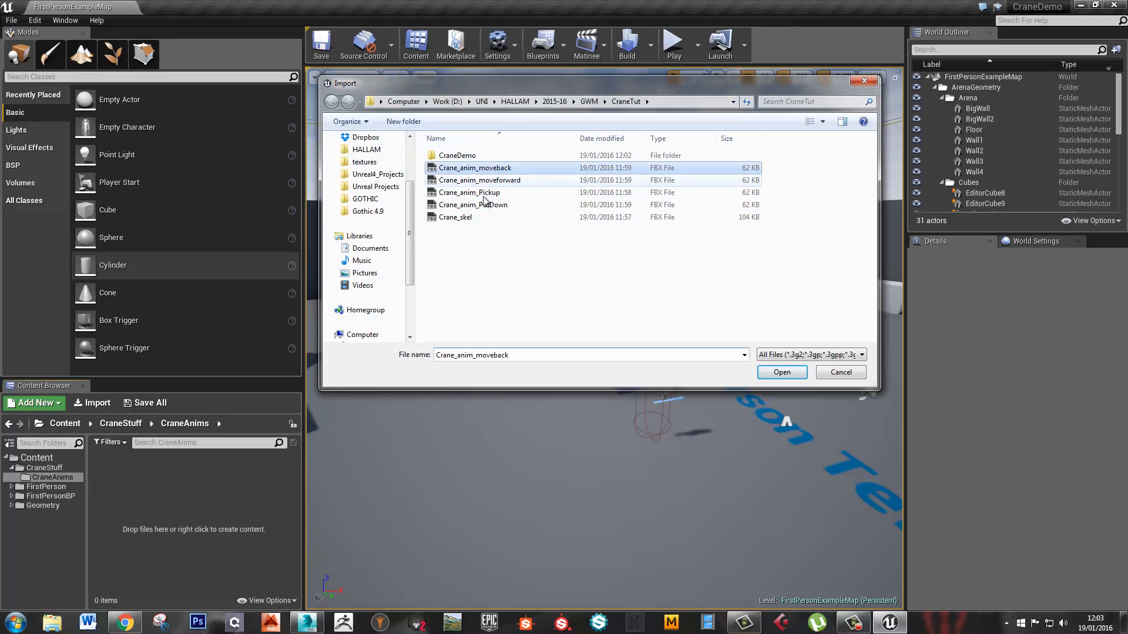
pyautogui.keyDown('shift'); pyautogui.click(473, 205); pyautogui.keyUp('shift')
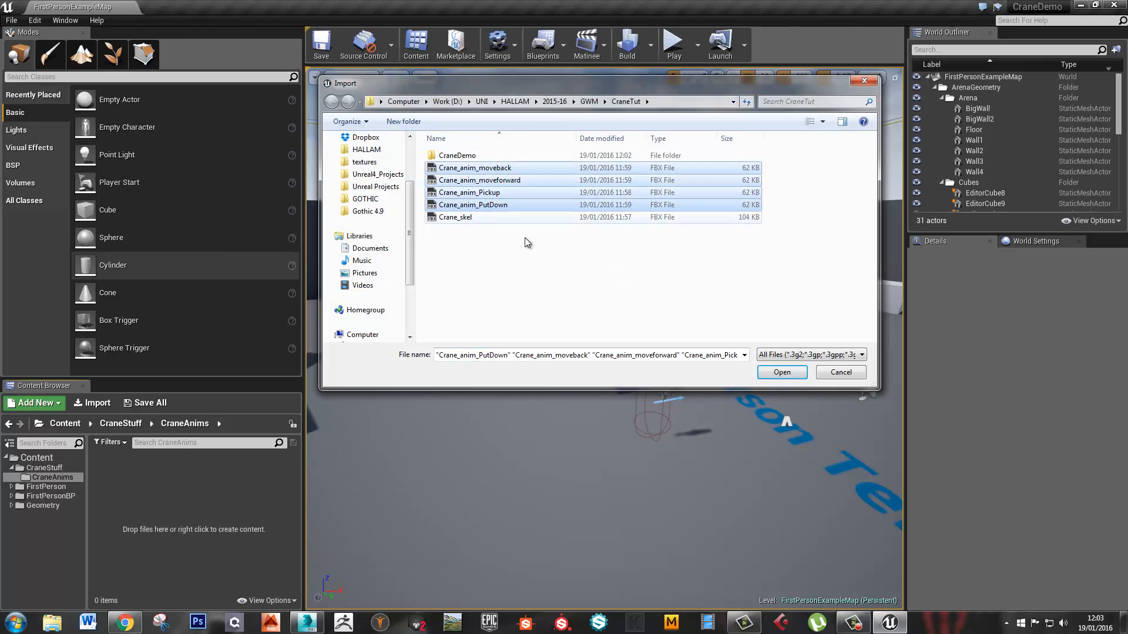
pyautogui.click(782, 373)
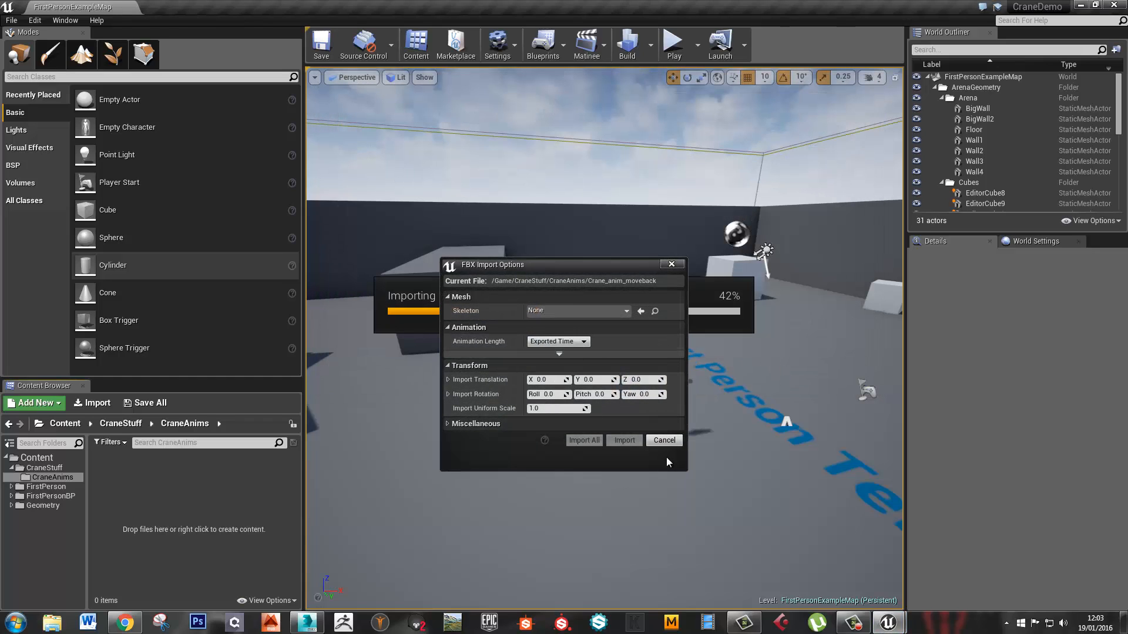
# Assign Crane_skel_Skeleton as the skeleton and import all four animation files with it
pyautogui.click(553, 312)
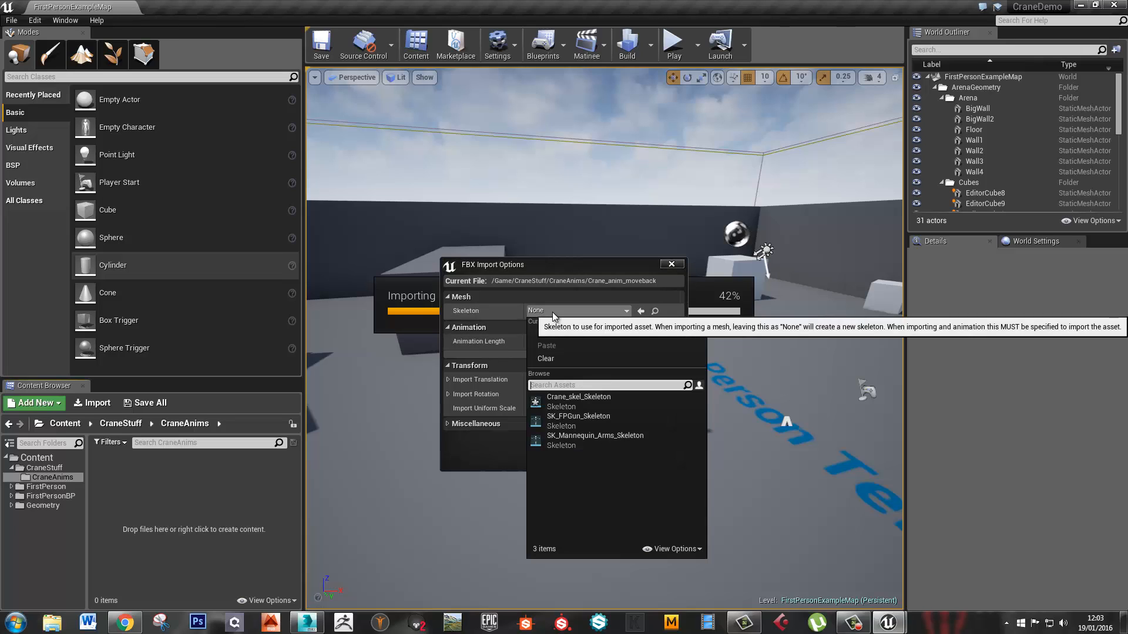
pyautogui.click(602, 400)
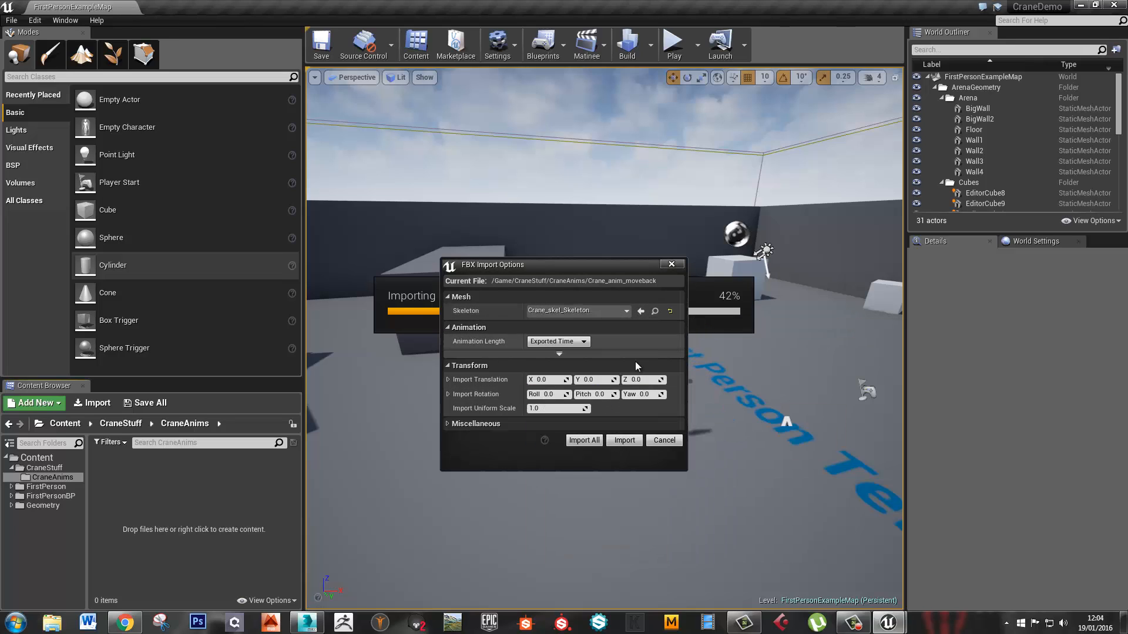
pyautogui.click(584, 440)
pyautogui.click(213, 552)
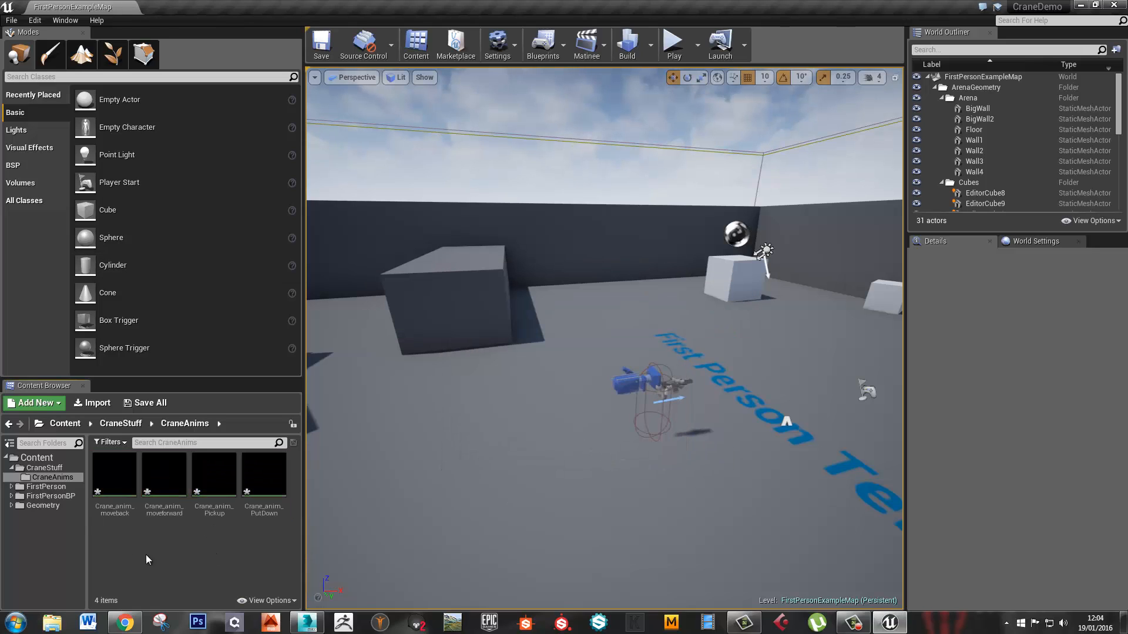
# Preview the Crane_anim_moveback animation in its editor, close it, and return to the CraneStuff folder
pyautogui.moveTo(115, 476); pyautogui.dragTo(725, 281)
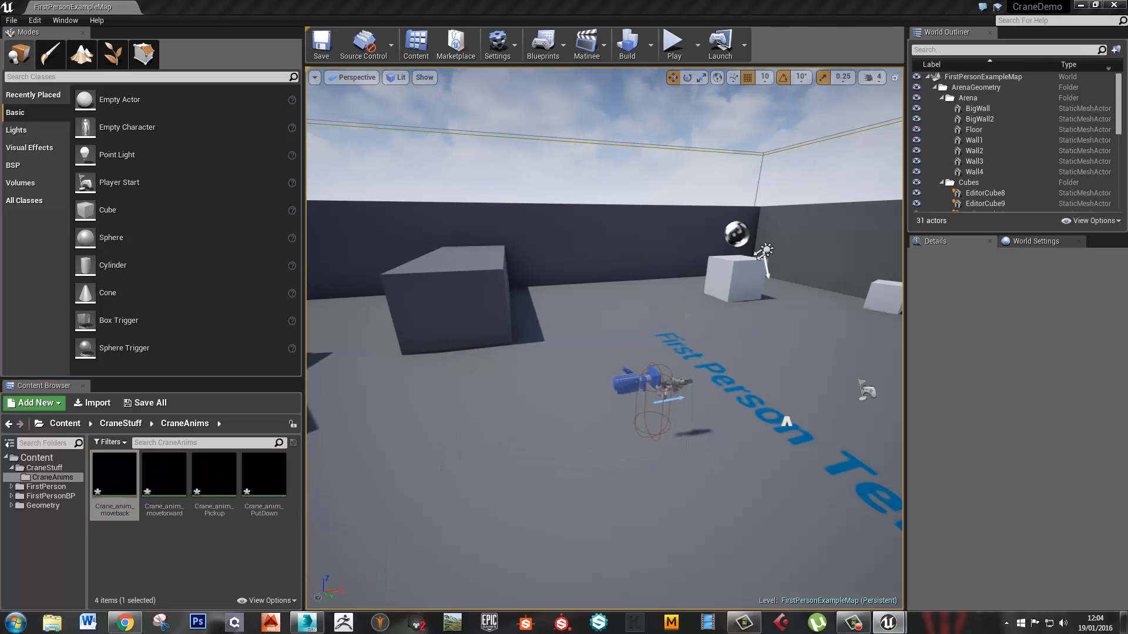
pyautogui.moveTo(1121, 226); pyautogui.dragTo(597, 2)
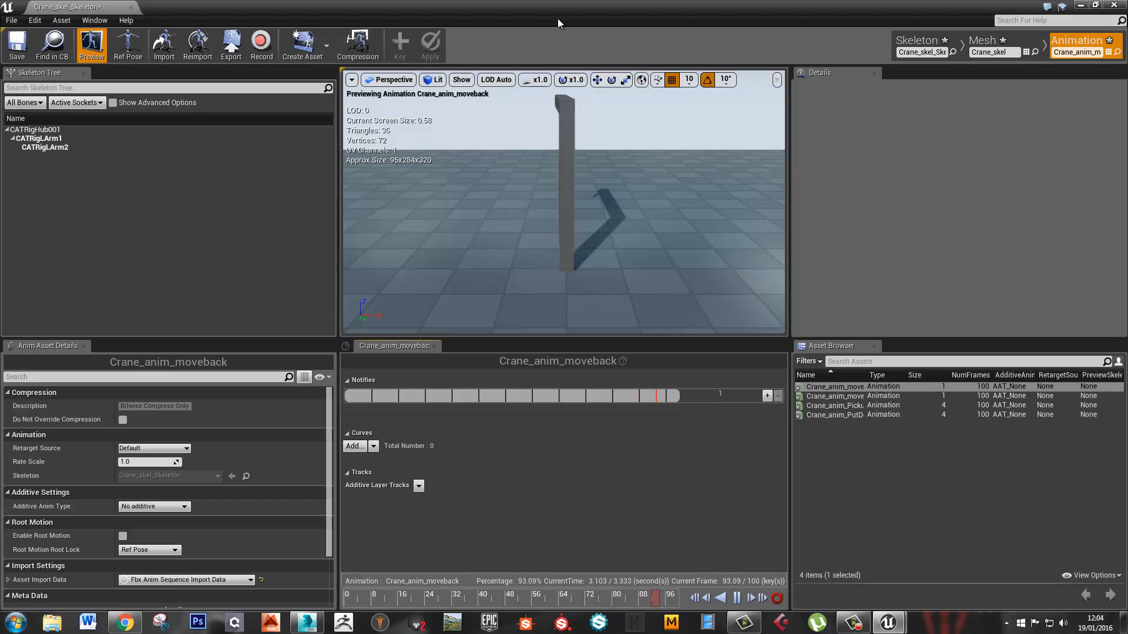
pyautogui.click(1115, 6)
pyautogui.click(240, 551)
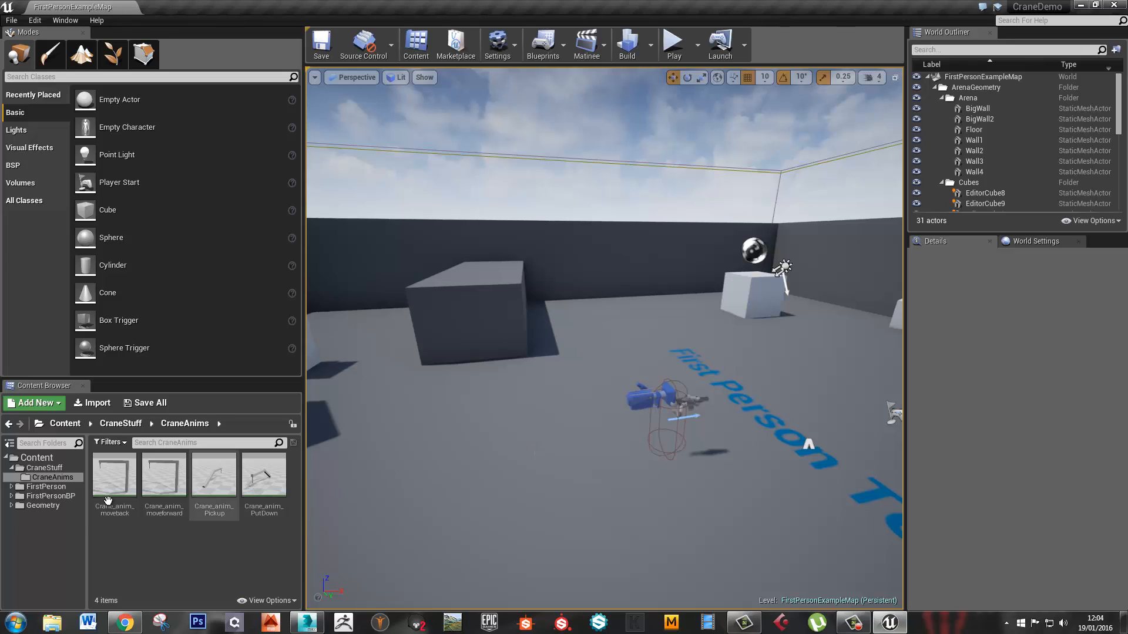
pyautogui.click(44, 468)
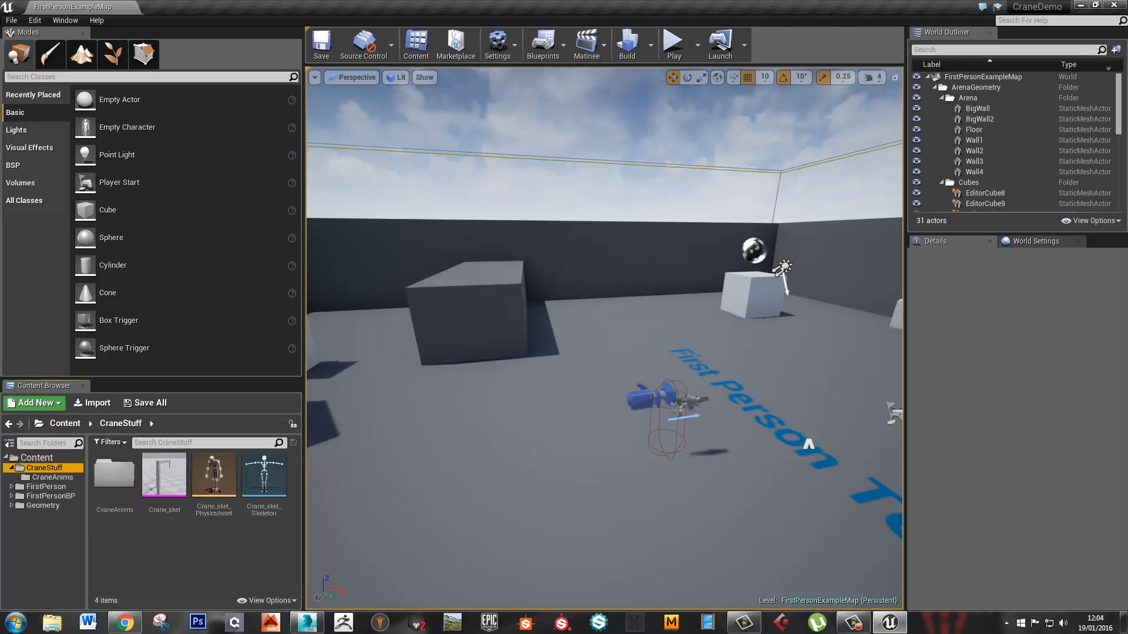
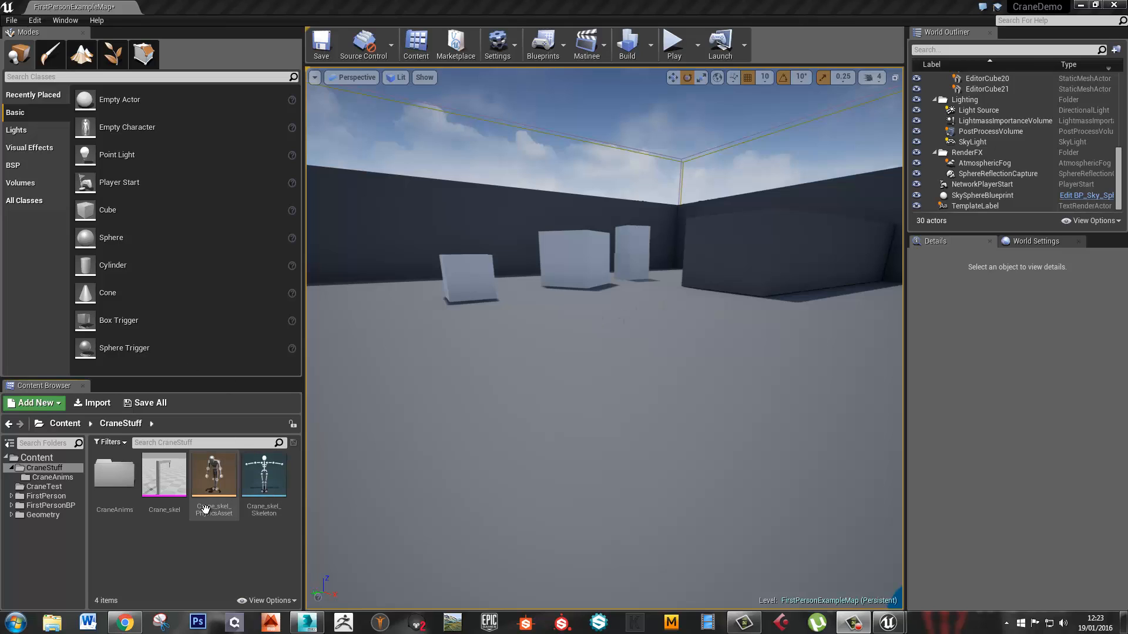
# Create an Actor-based Blueprint Class named Crane_BP in the CraneStuff folder and save the project
pyautogui.rightClick(174, 552)
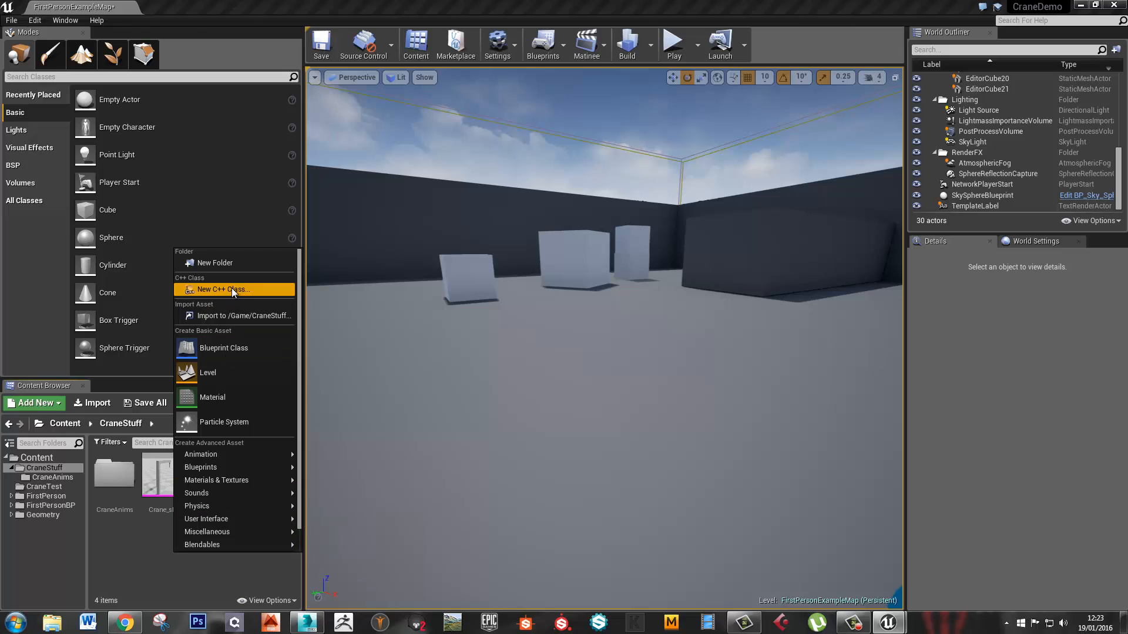
pyautogui.click(227, 349)
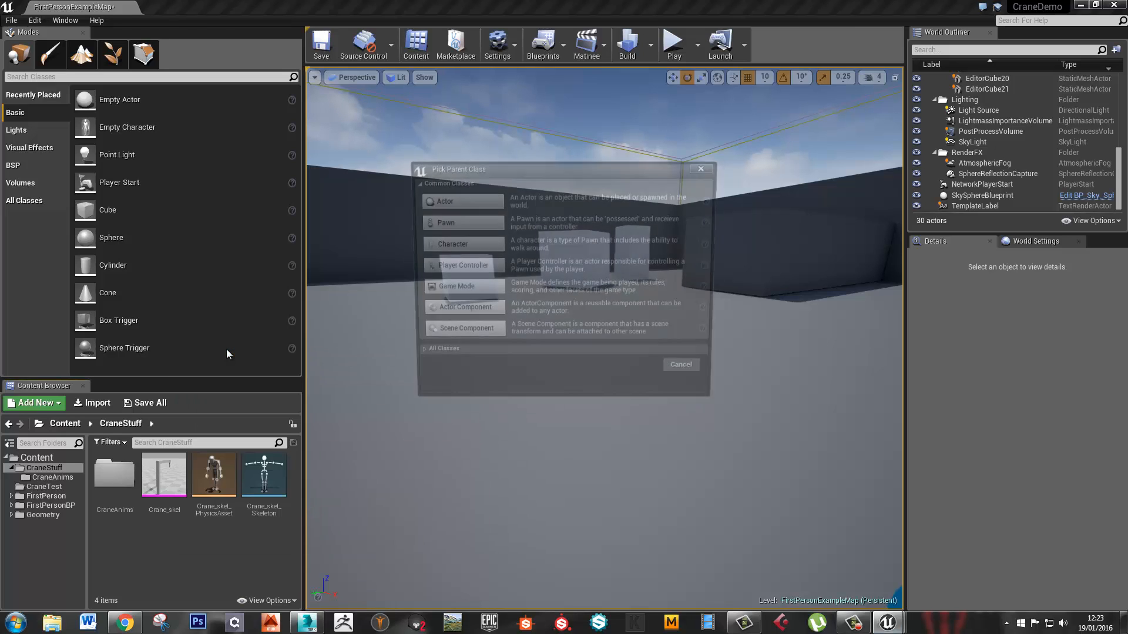
pyautogui.click(497, 202)
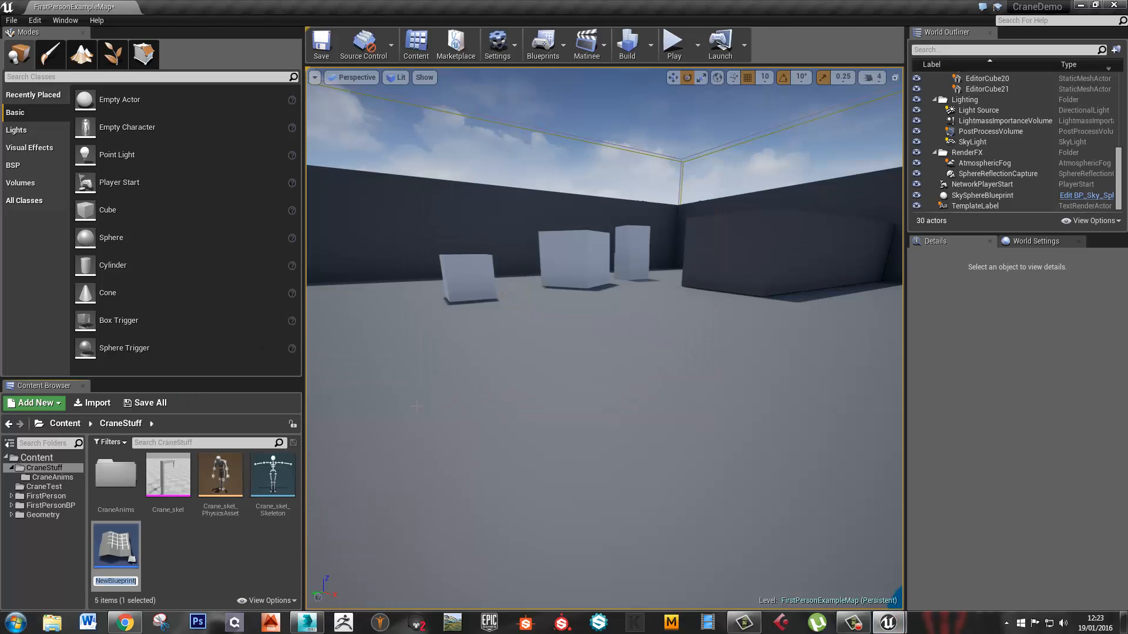
pyautogui.write('Crae')
pyautogui.press('BackSpace')
pyautogui.write('ne')
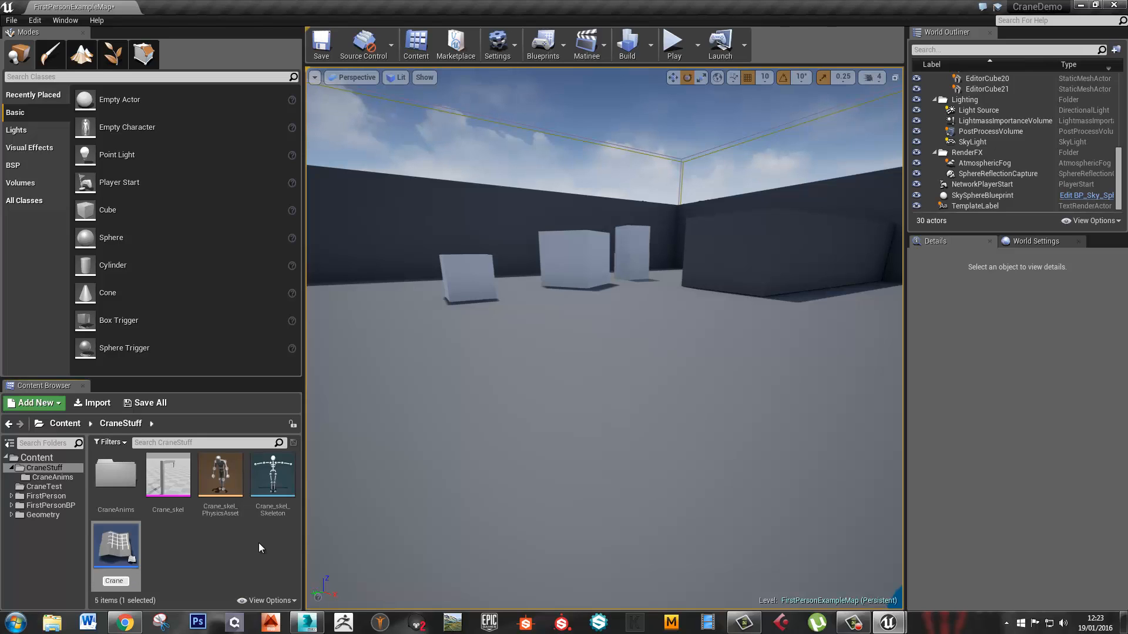
pyautogui.write('_BP')
pyautogui.press('Return')
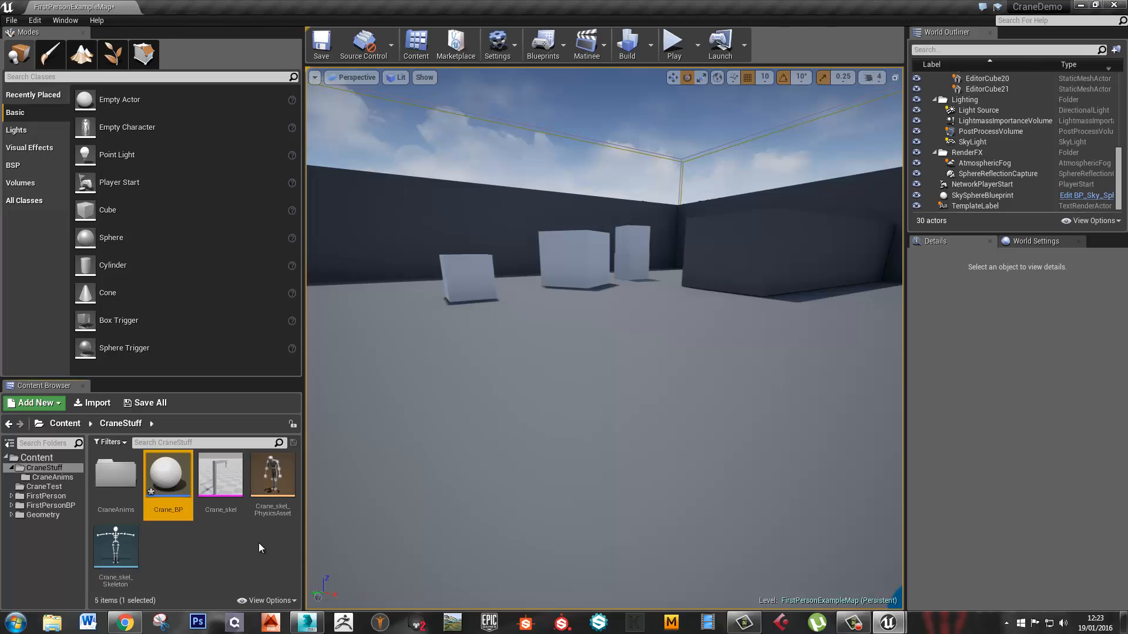
pyautogui.hotkey('ctrl', 's')
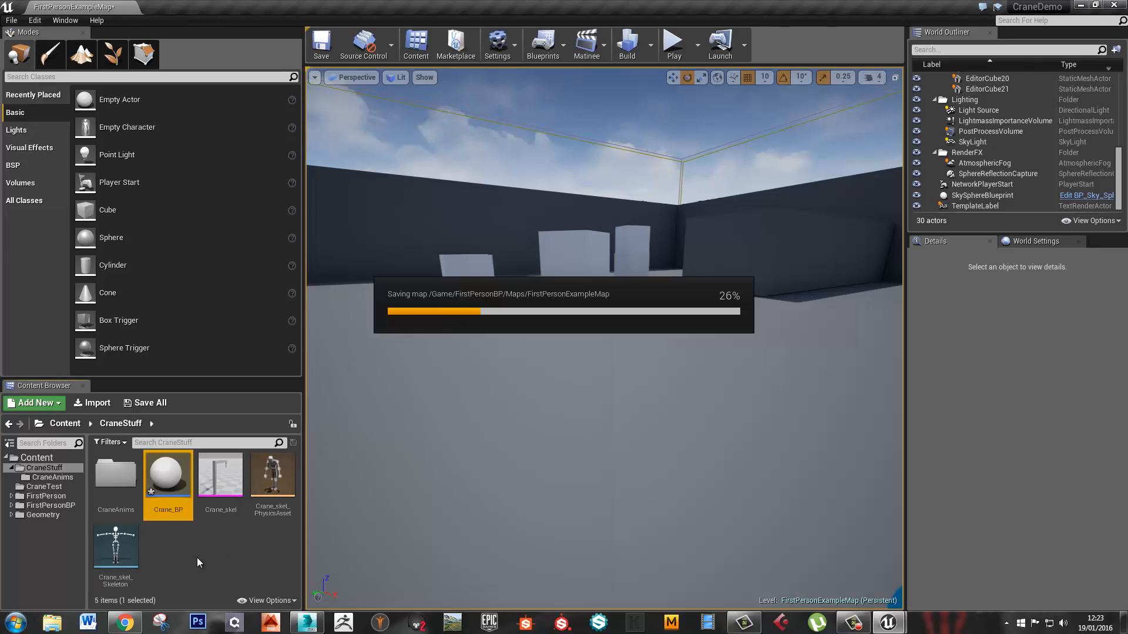
# Create a second Actor-based Blueprint Class named ControlPanel_BP in the CraneStuff folder and save it
pyautogui.click(198, 562)
pyautogui.rightClick(198, 561)
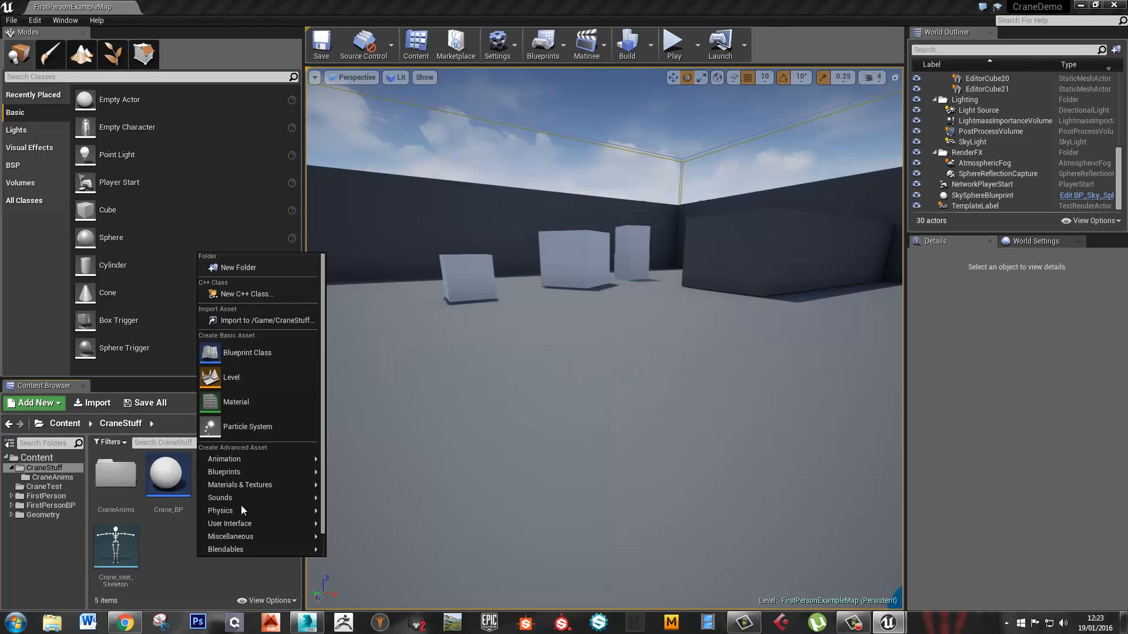
pyautogui.click(250, 351)
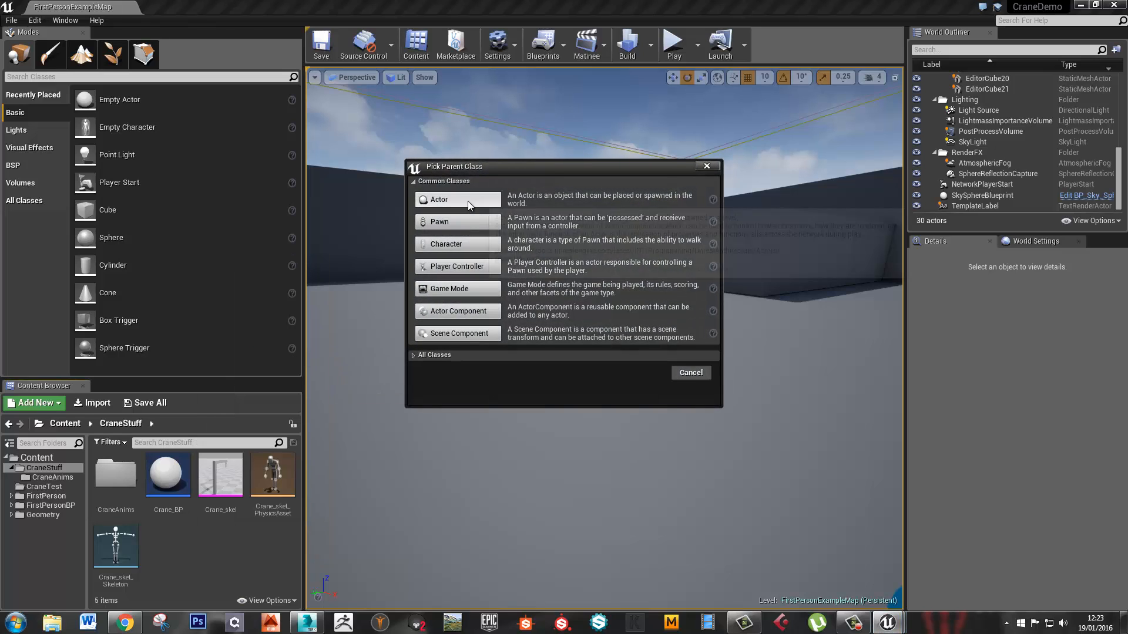
pyautogui.write('C')
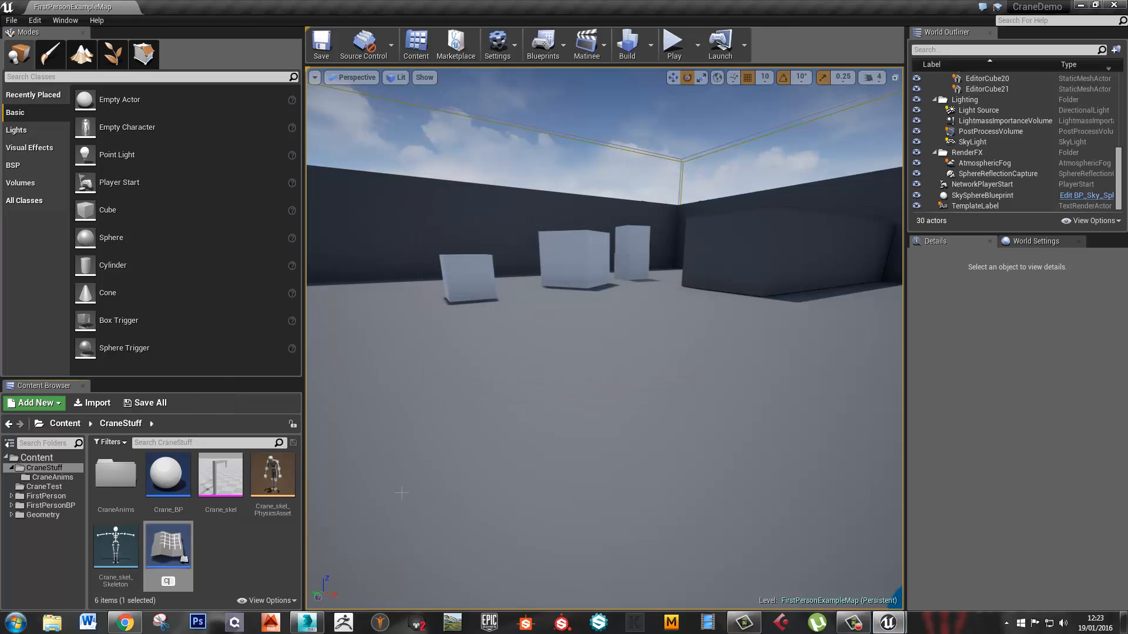
pyautogui.write('ontrolPanel_BP')
pyautogui.press('Return')
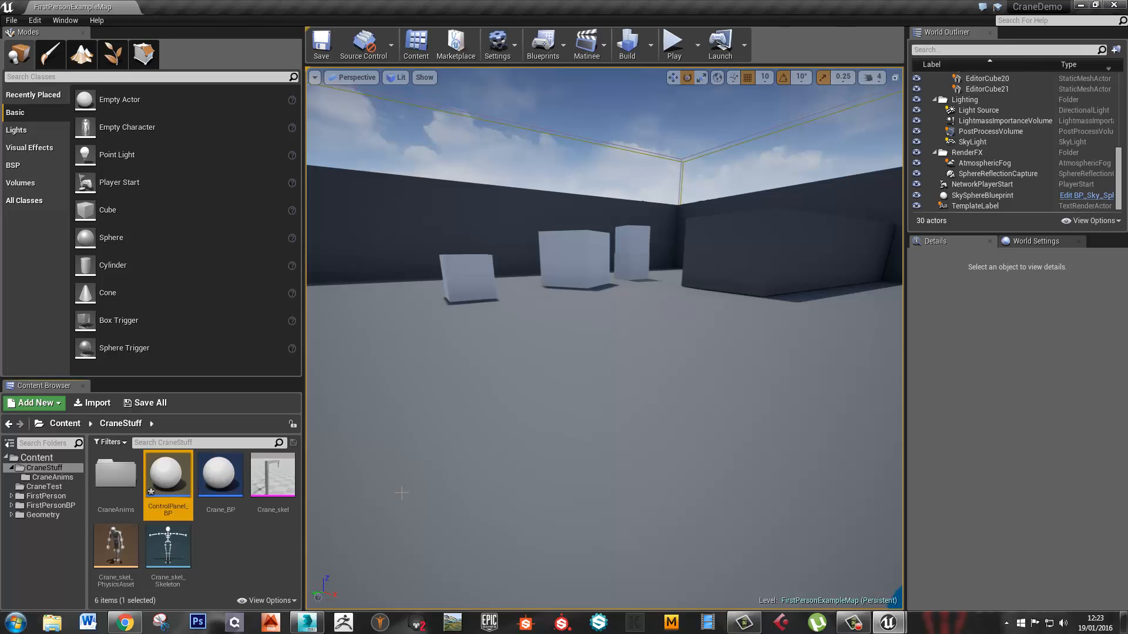
pyautogui.moveTo(362, 538); pyautogui.dragTo(487, 512, button='right')
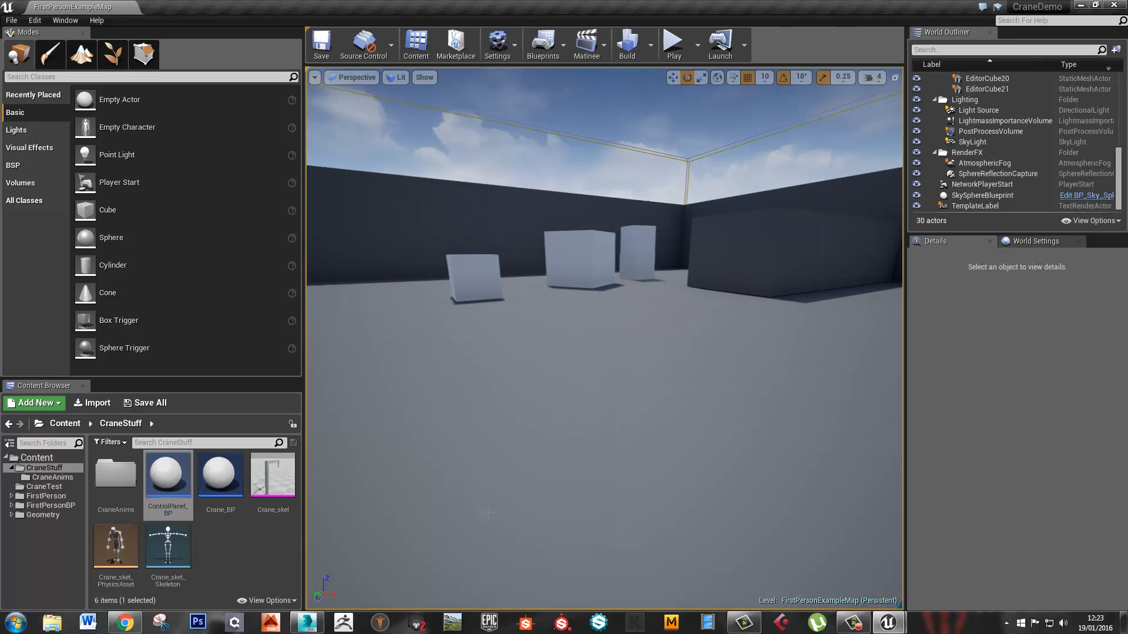
# Open the Crane_BP blueprint, add the Crane_skel skeletal mesh as a component under DefaultSceneRoot, and compile it
pyautogui.click(220, 478)
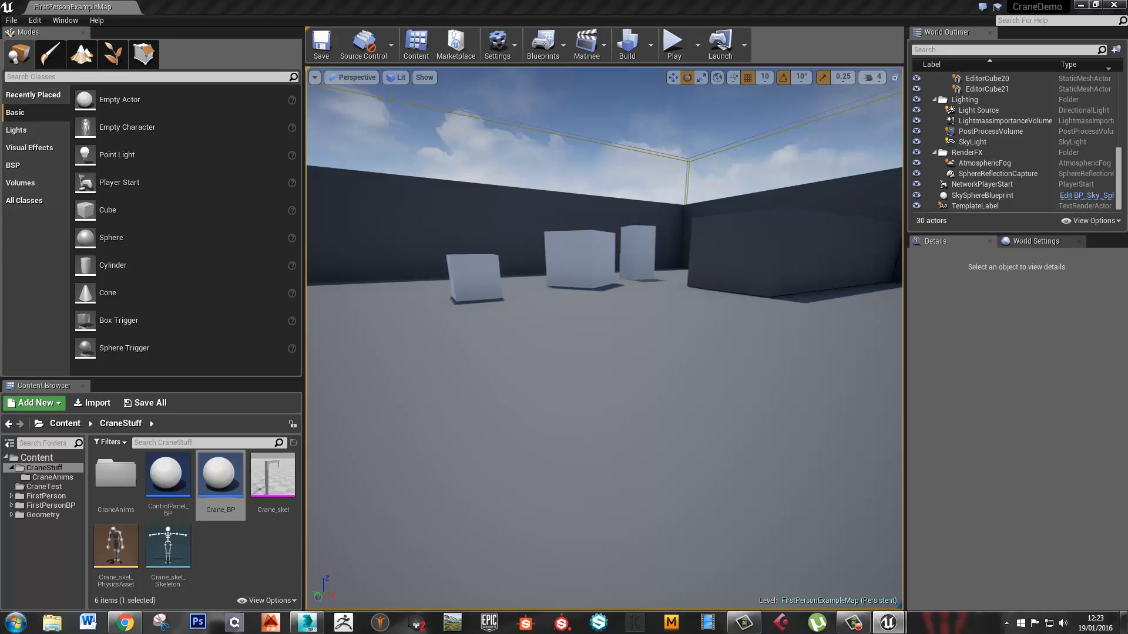
pyautogui.doubleClick(225, 500)
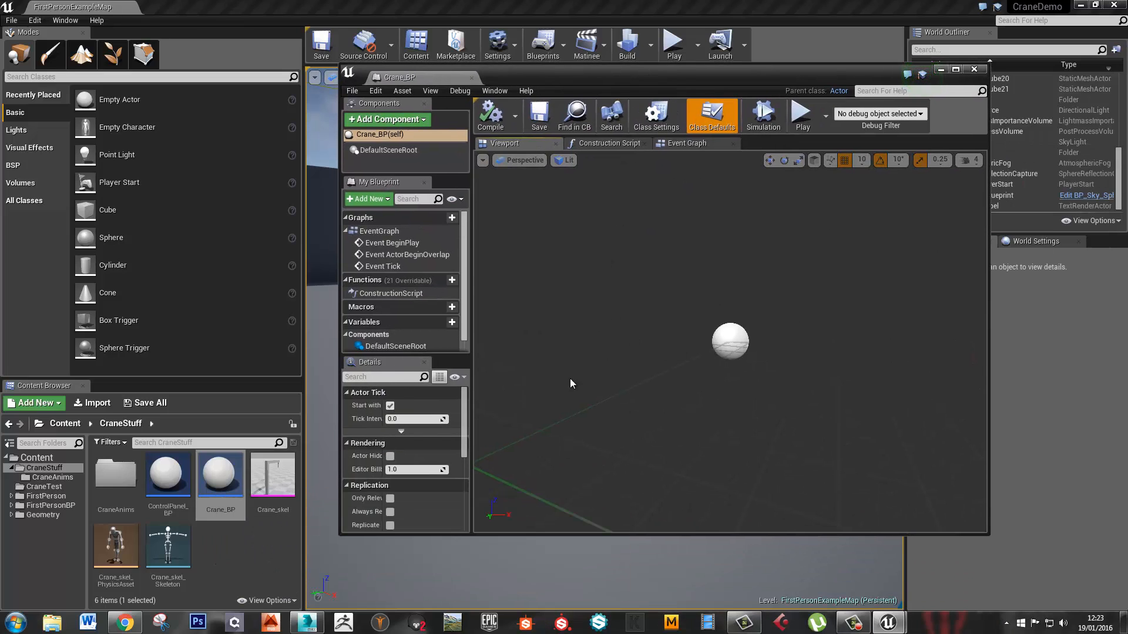
pyautogui.moveTo(273, 479); pyautogui.dragTo(392, 150)
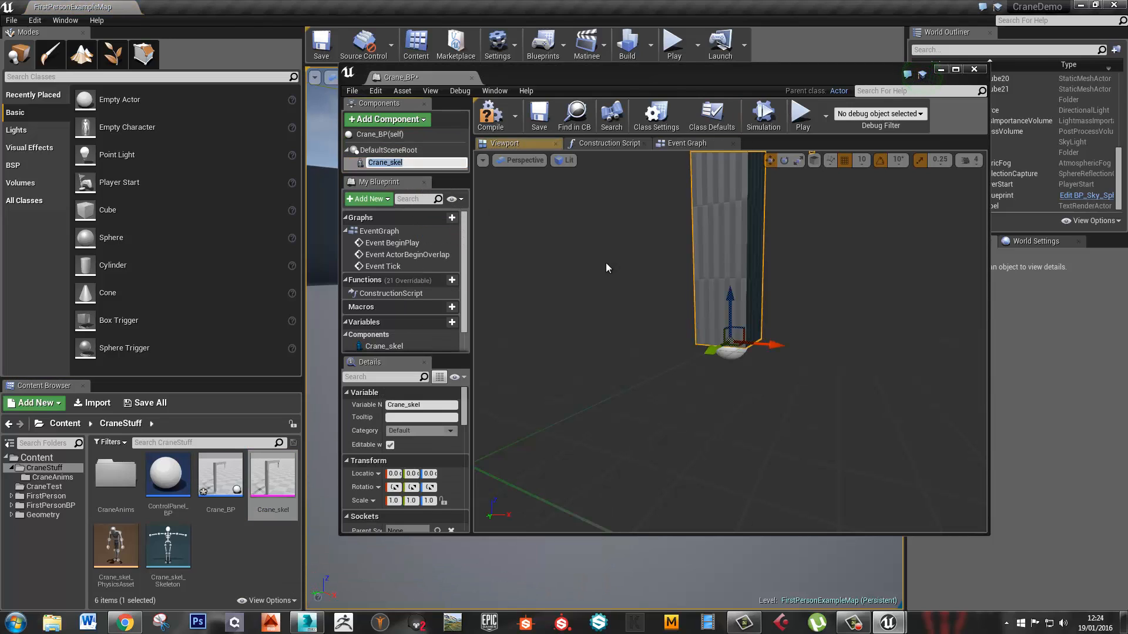
pyautogui.click(784, 357)
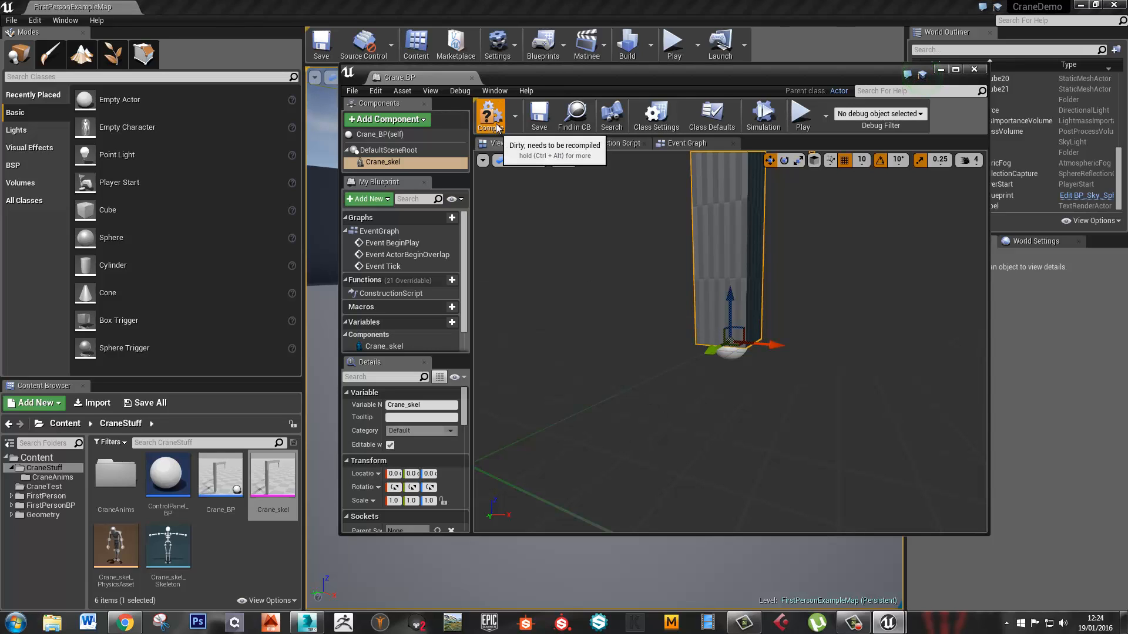
pyautogui.doubleClick(691, 76)
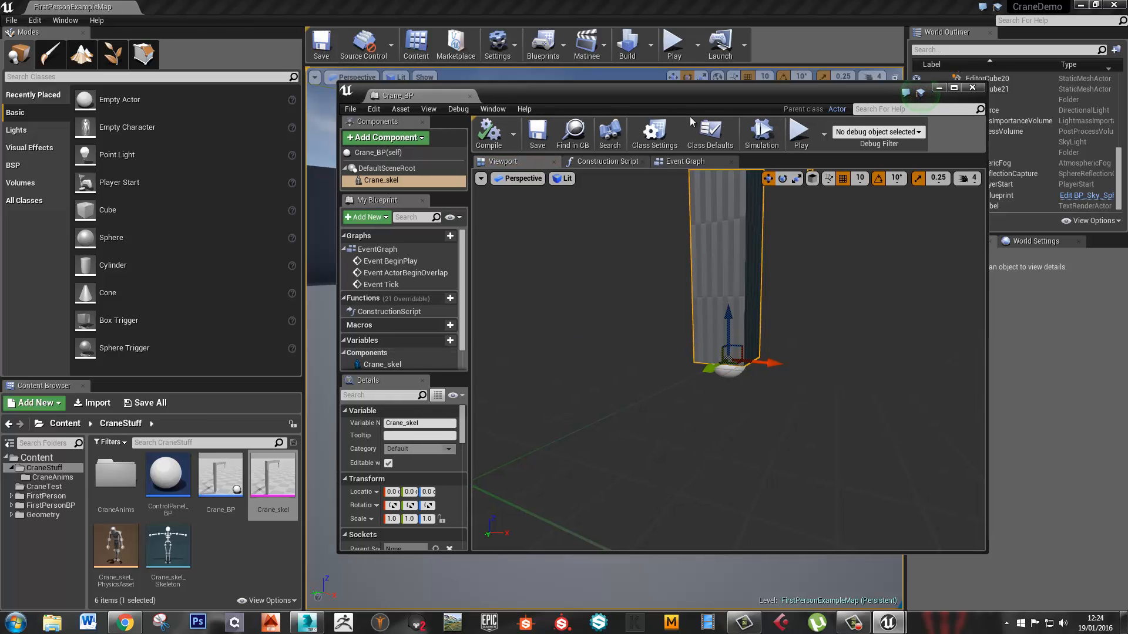
pyautogui.moveTo(685, 280); pyautogui.dragTo(601, 302, button='right')
pyautogui.press('f')
pyautogui.press('w')
pyautogui.press('d')
pyautogui.press('a')
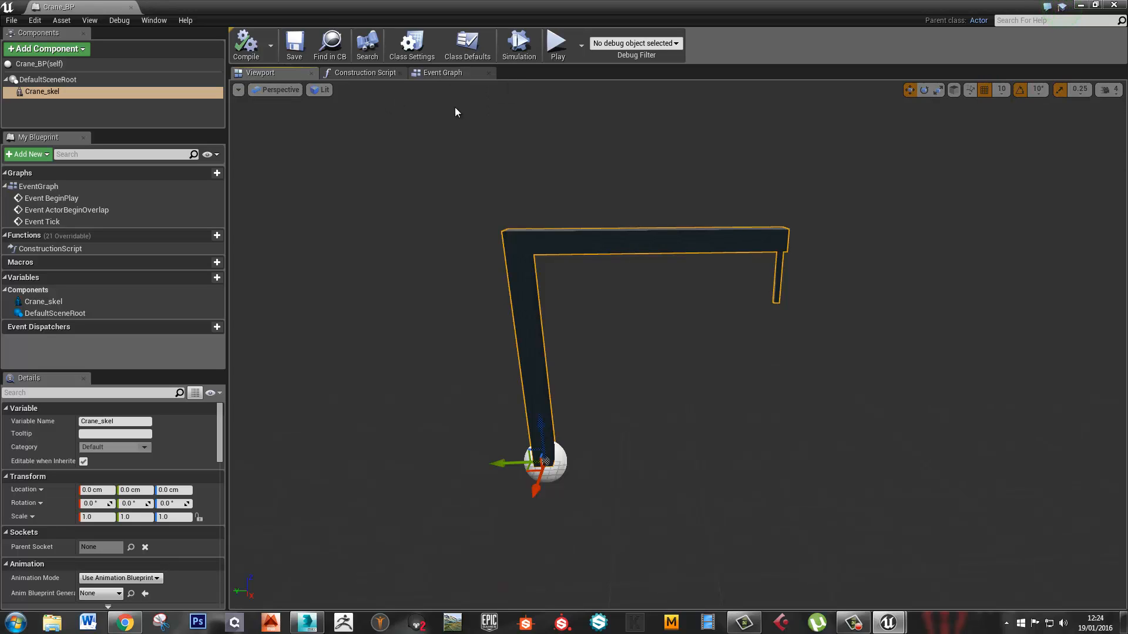
# Delete the default BeginPlay, ActorBeginOverlap and Tick event nodes from Crane_BP's event graph
pyautogui.click(444, 73)
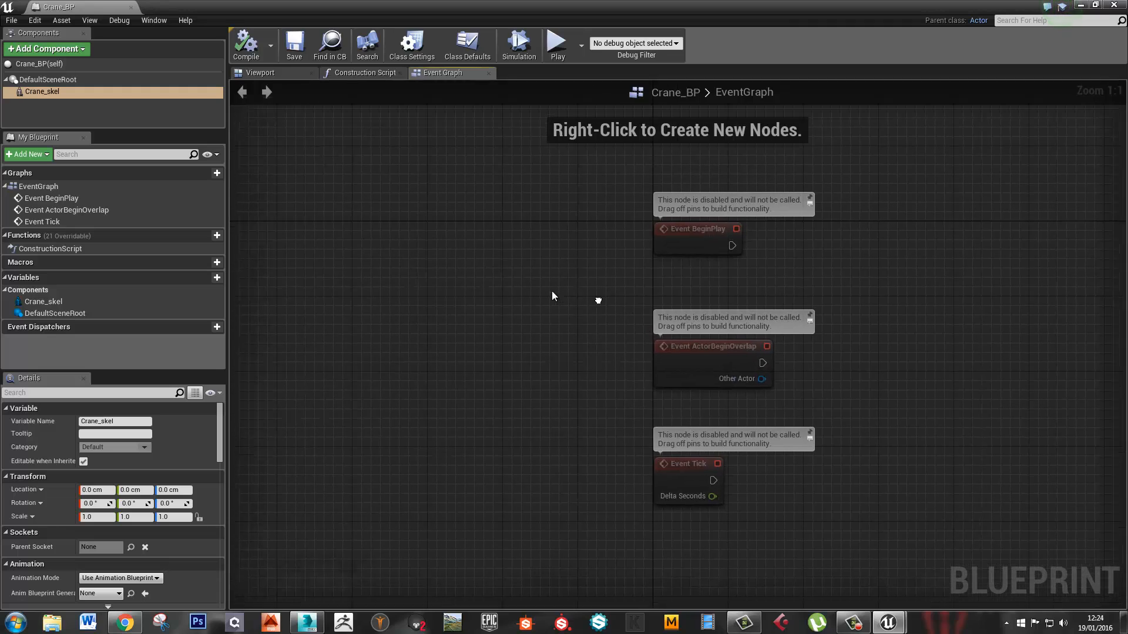
pyautogui.moveTo(458, 171); pyautogui.dragTo(764, 566)
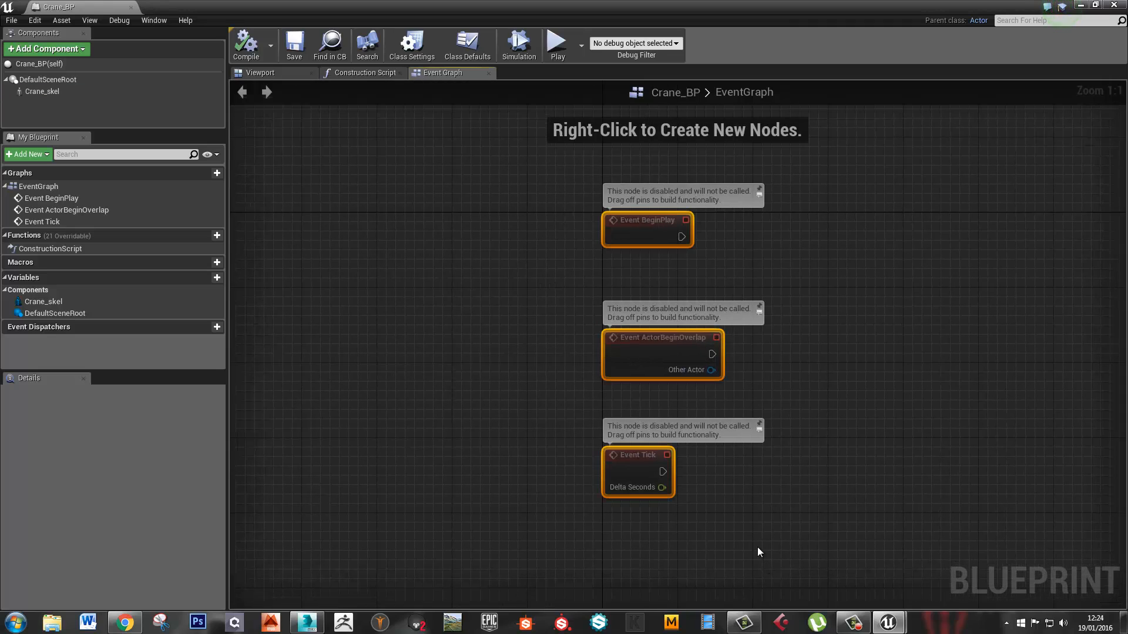
pyautogui.press('Delete')
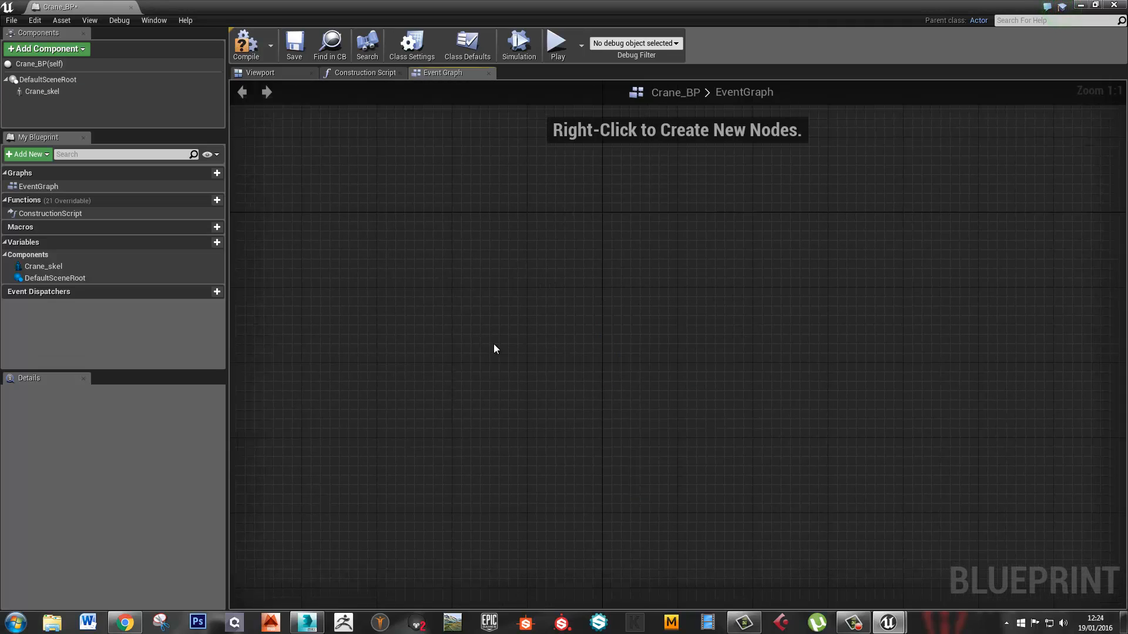
# Add a custom event named Pickup to the empty event graph
pyautogui.rightClick(574, 347)
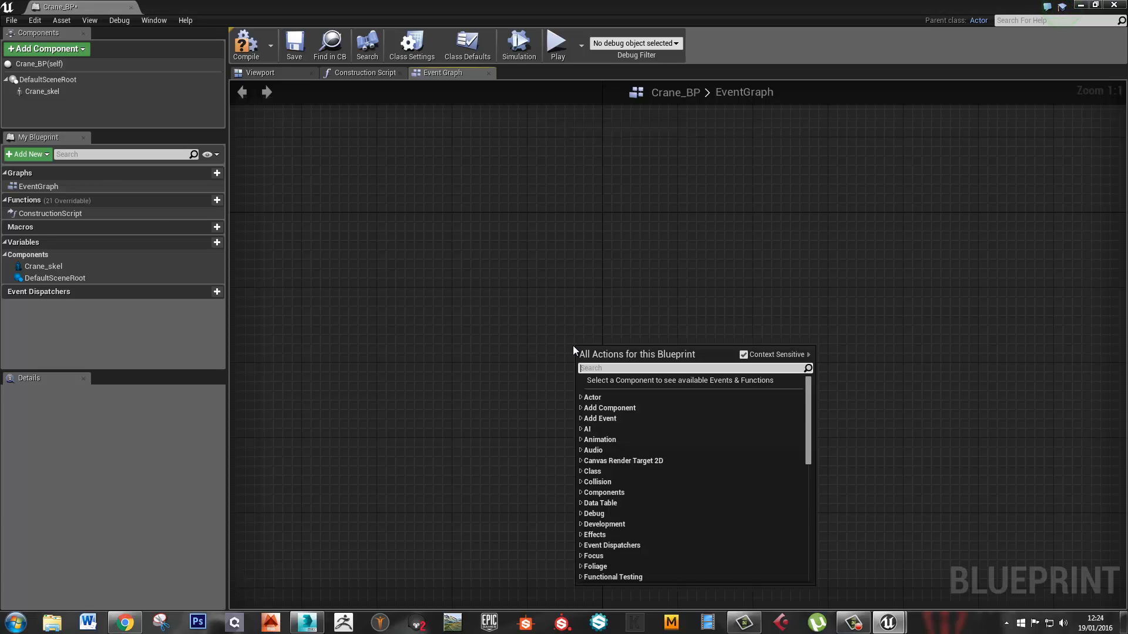
pyautogui.write('custom')
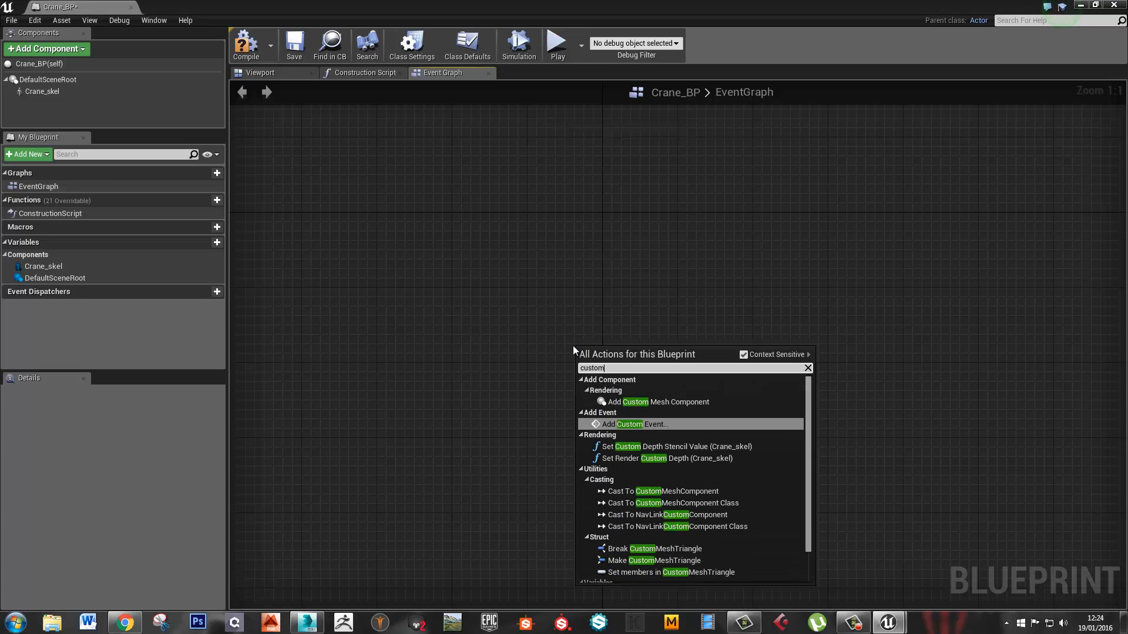
pyautogui.press('Return')
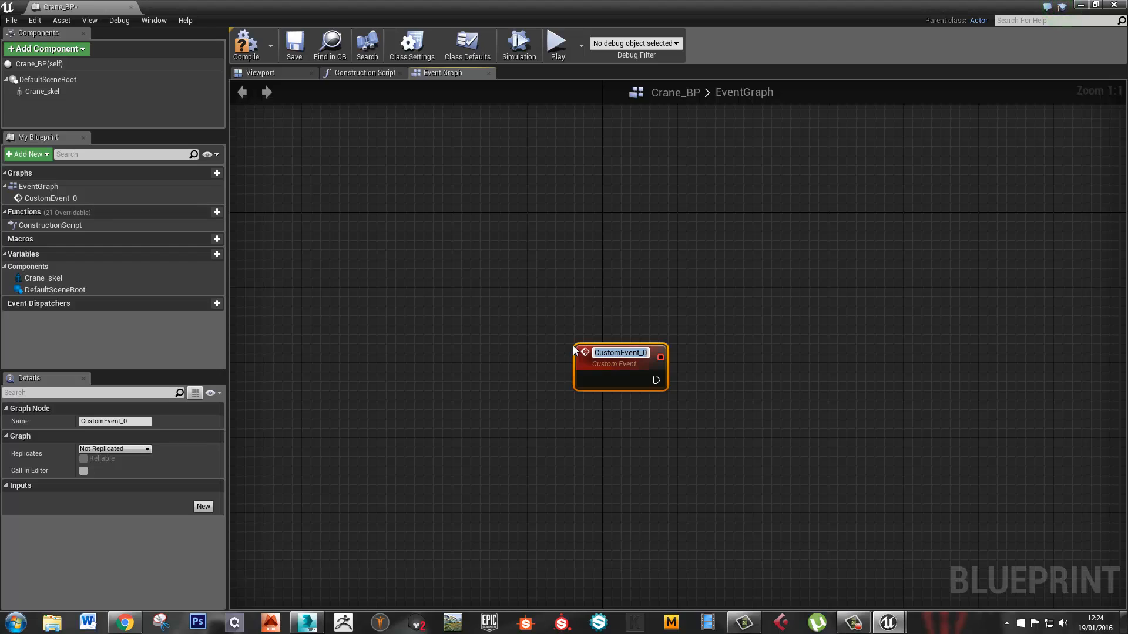
pyautogui.write('Pickup')
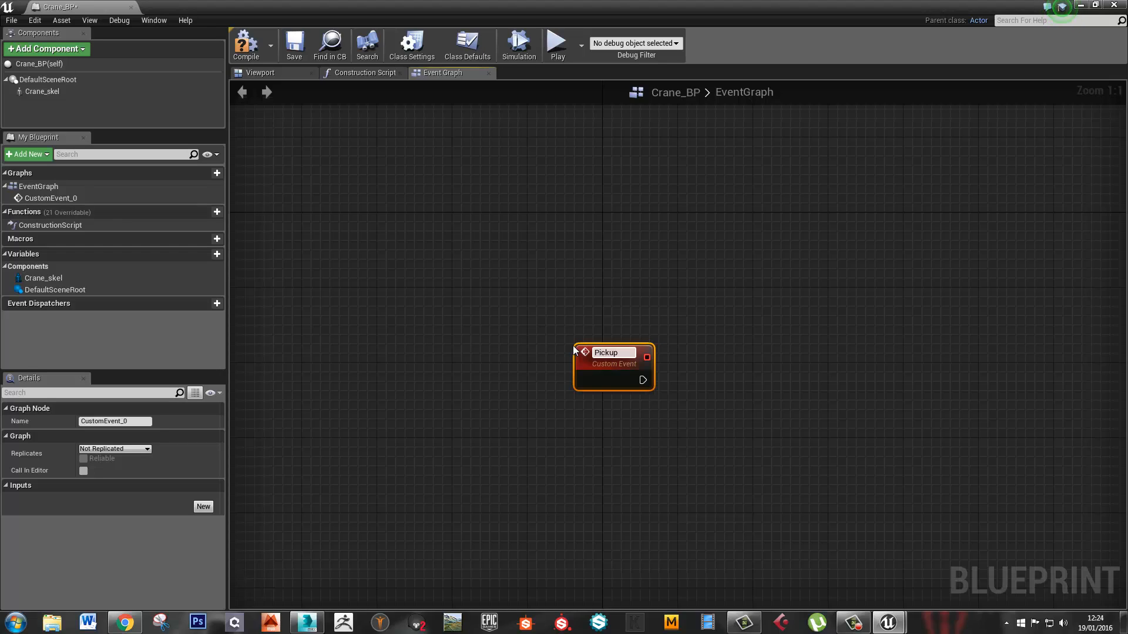
pyautogui.press('Return')
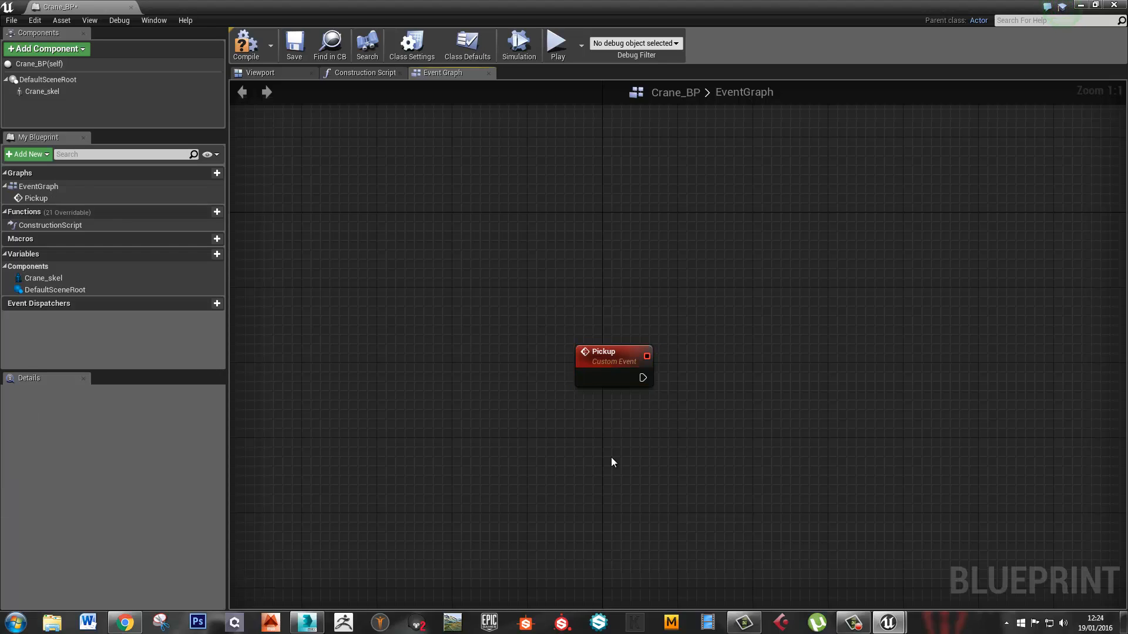
# Add a custom event named MoveForward and align it directly beneath the Pickup event
pyautogui.rightClick(611, 457)
pyautogui.write('custom')
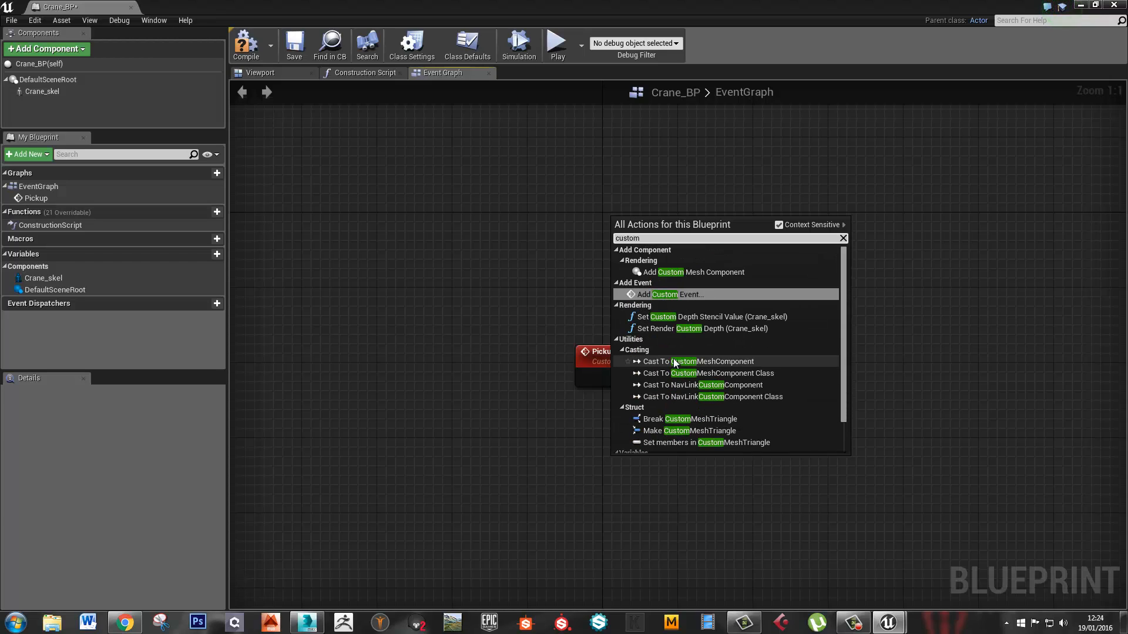
pyautogui.press('Return')
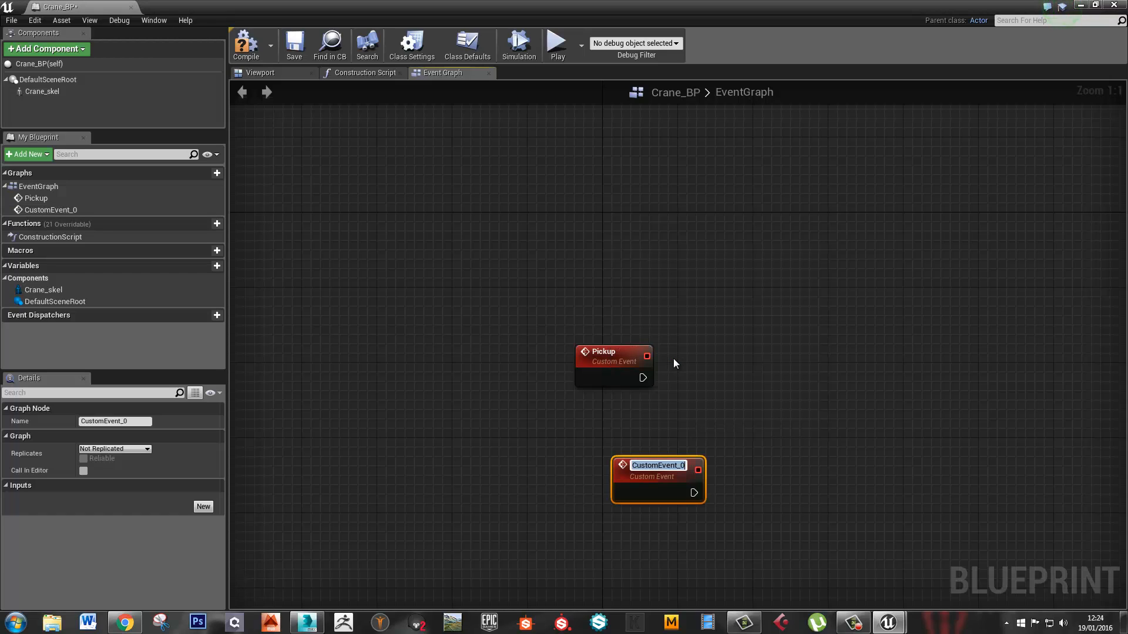
pyautogui.write('Move')
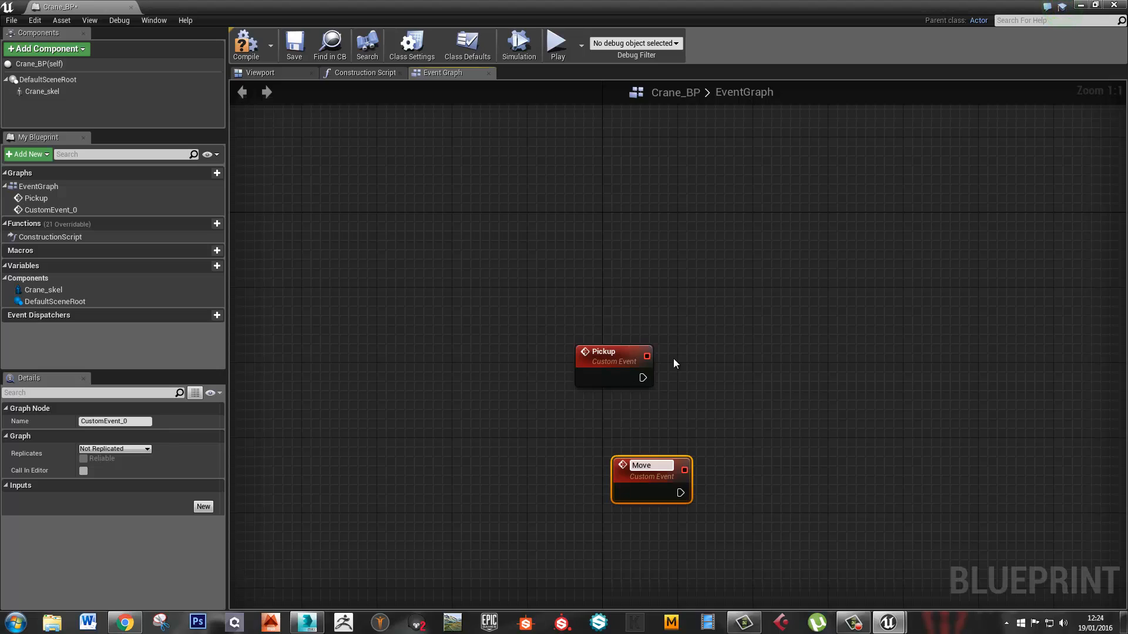
pyautogui.write('Forward')
pyautogui.press('Return')
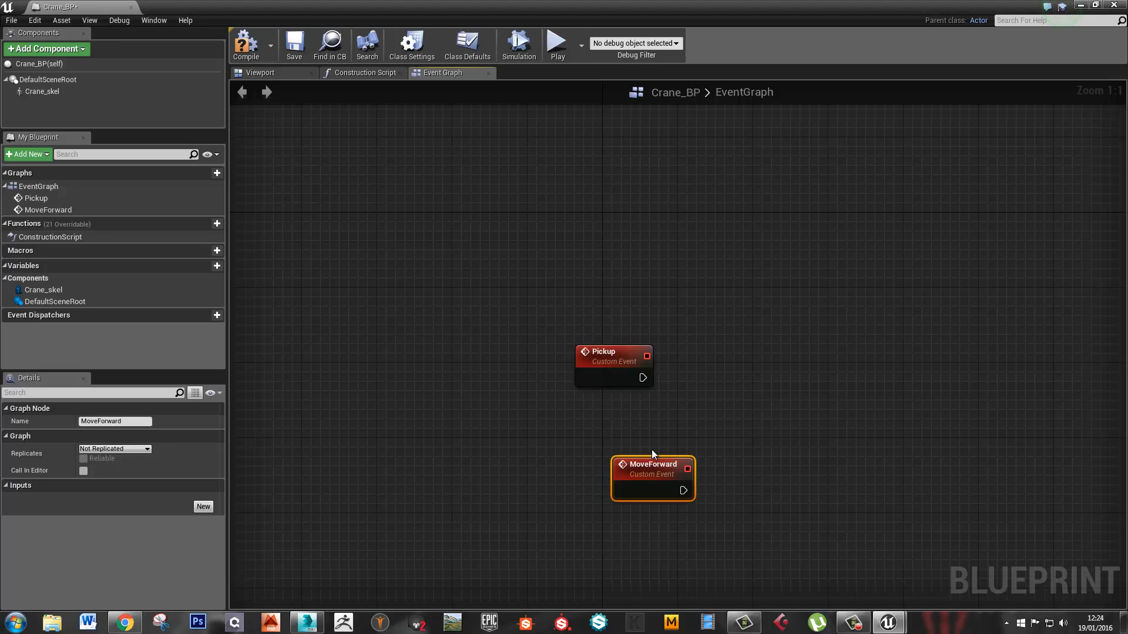
pyautogui.moveTo(651, 460); pyautogui.dragTo(613, 432)
pyautogui.click(650, 495)
# Add a custom event named MoveBack below the MoveForward event
pyautogui.moveTo(615, 546); pyautogui.dragTo(601, 372, button='right')
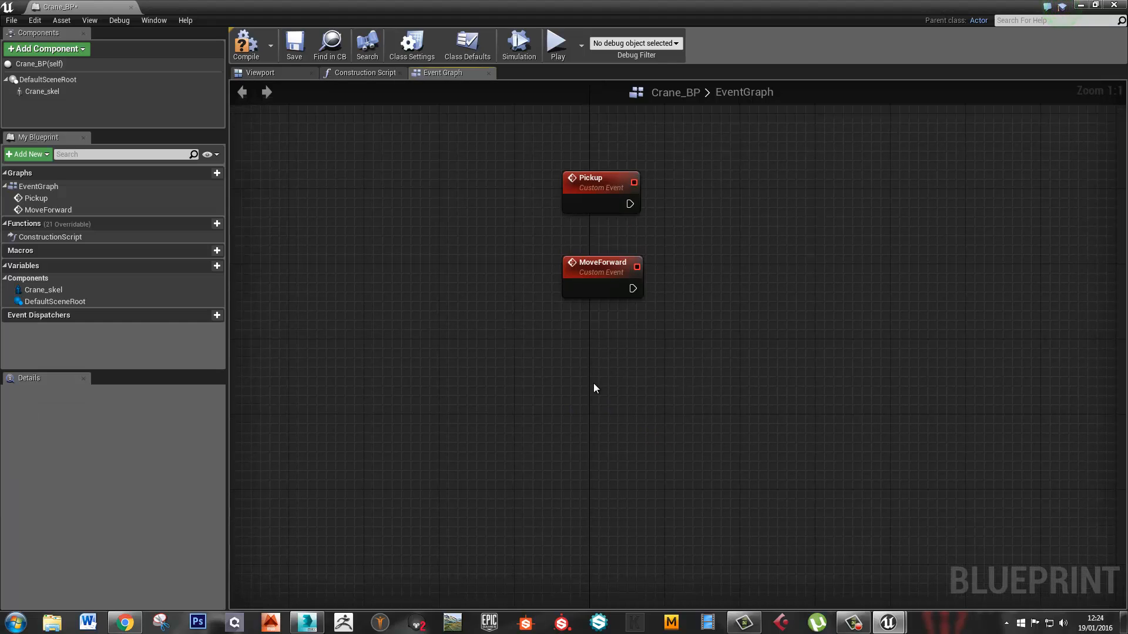
pyautogui.rightClick(594, 383)
pyautogui.write('custom')
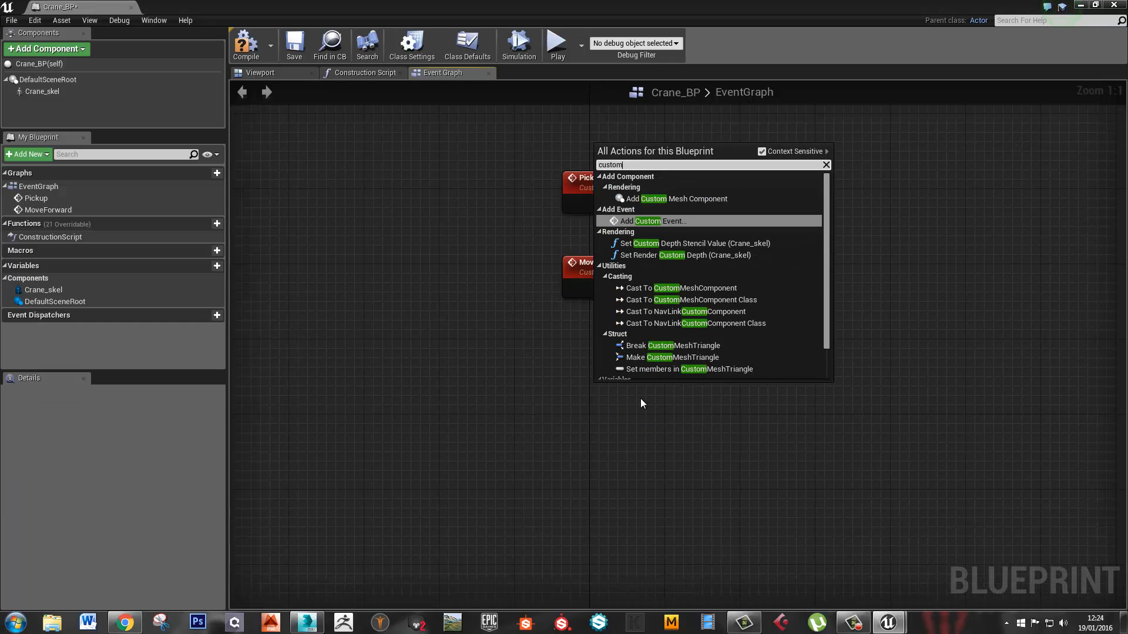
pyautogui.press('Return')
pyautogui.write('Mo')
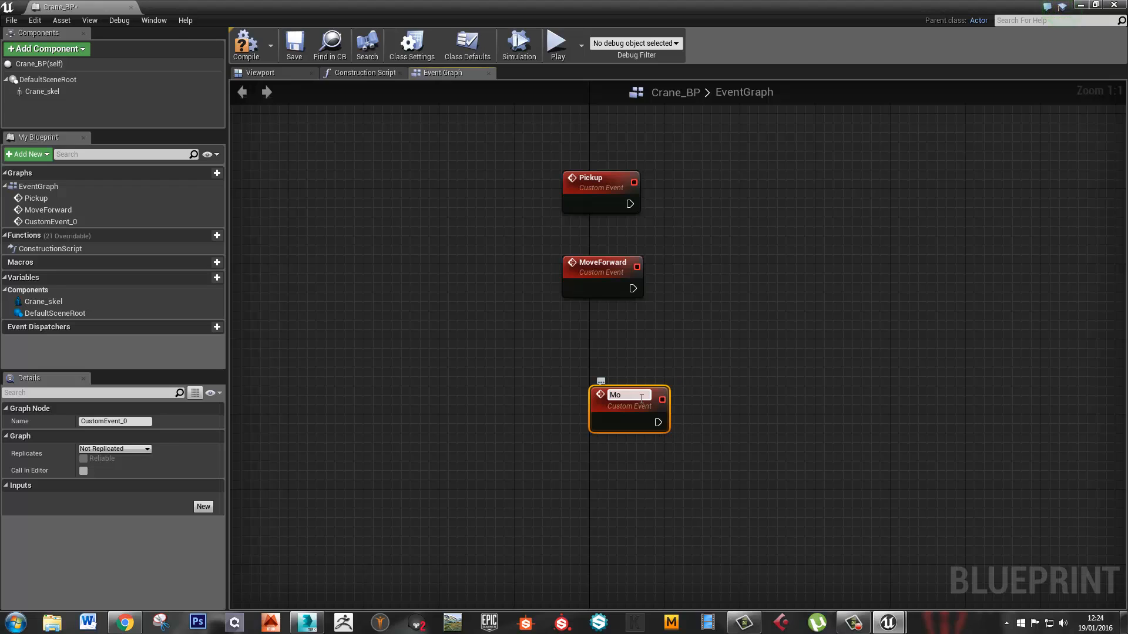
pyautogui.write('veBack')
pyautogui.press('Return')
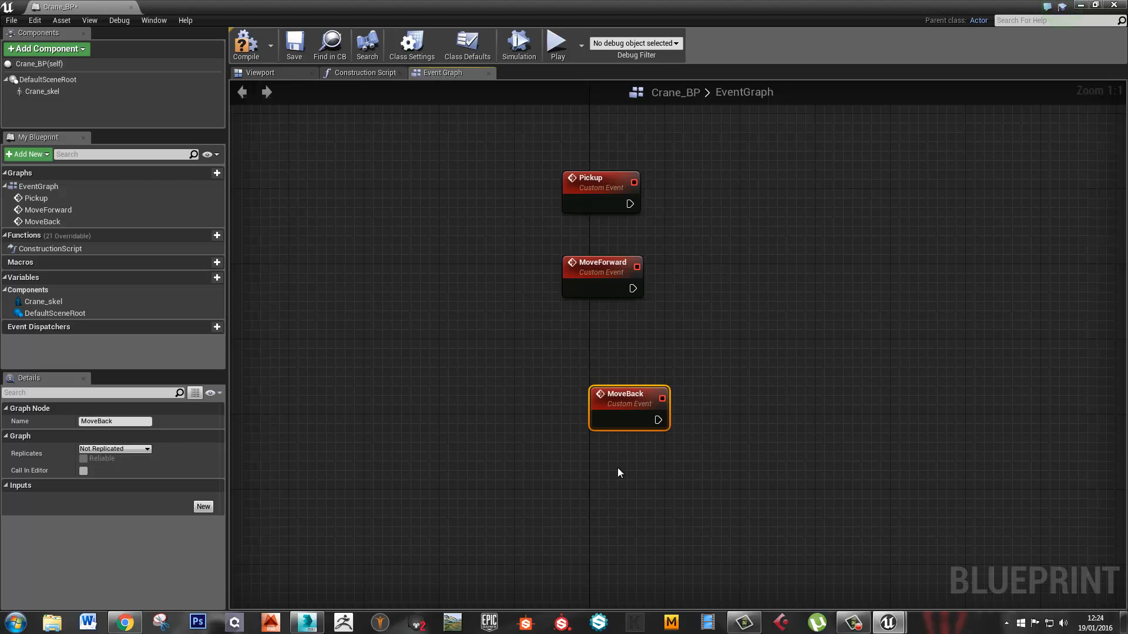
# Add a custom event named PutDown below the MoveBack event
pyautogui.click(615, 491)
pyautogui.rightClick(615, 491)
pyautogui.write('cu')
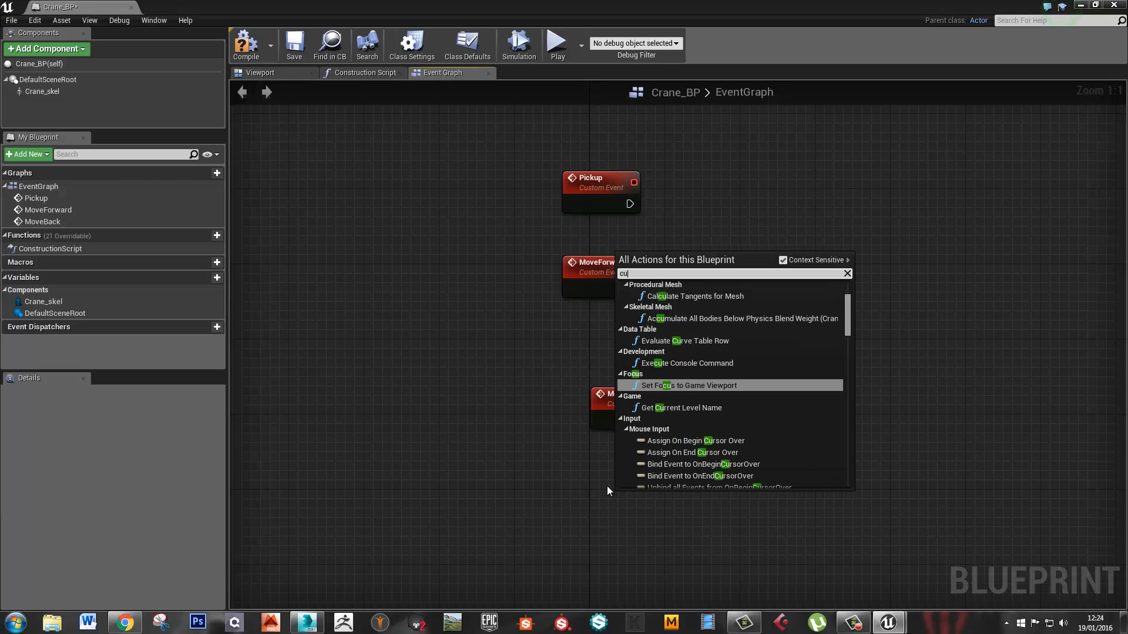
pyautogui.write('s')
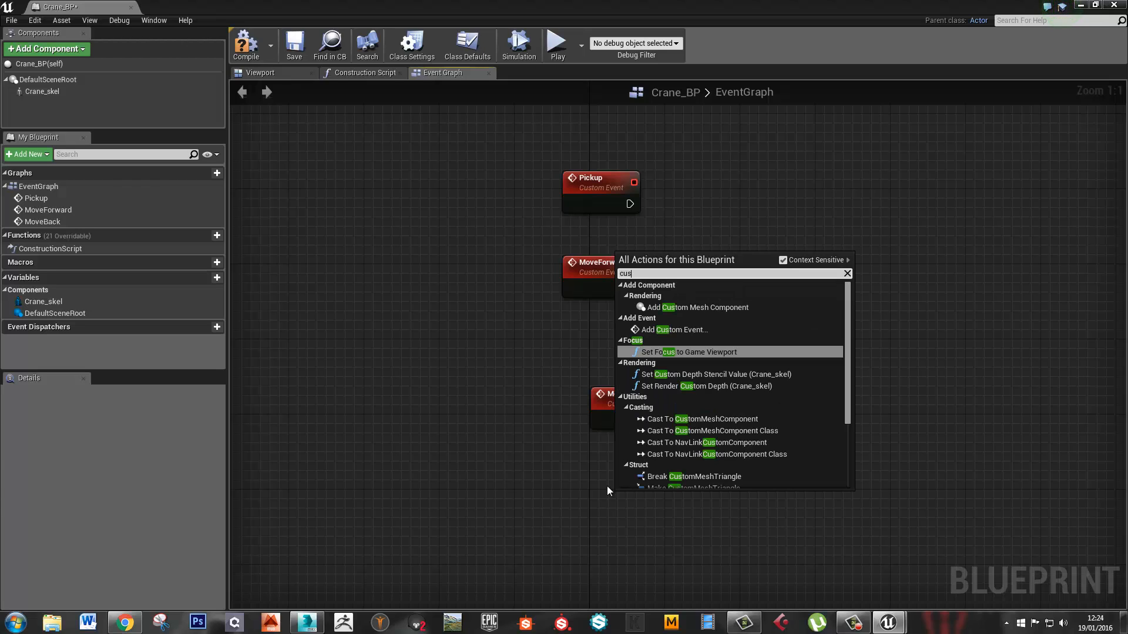
pyautogui.write('tom')
pyautogui.press('Return')
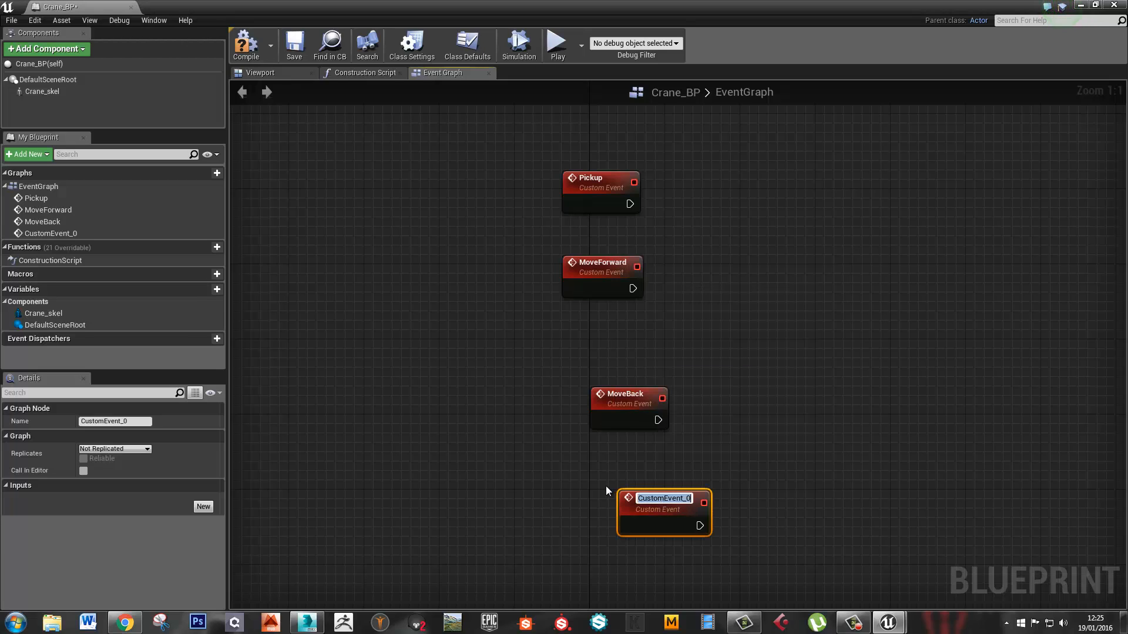
pyautogui.write('PutDown')
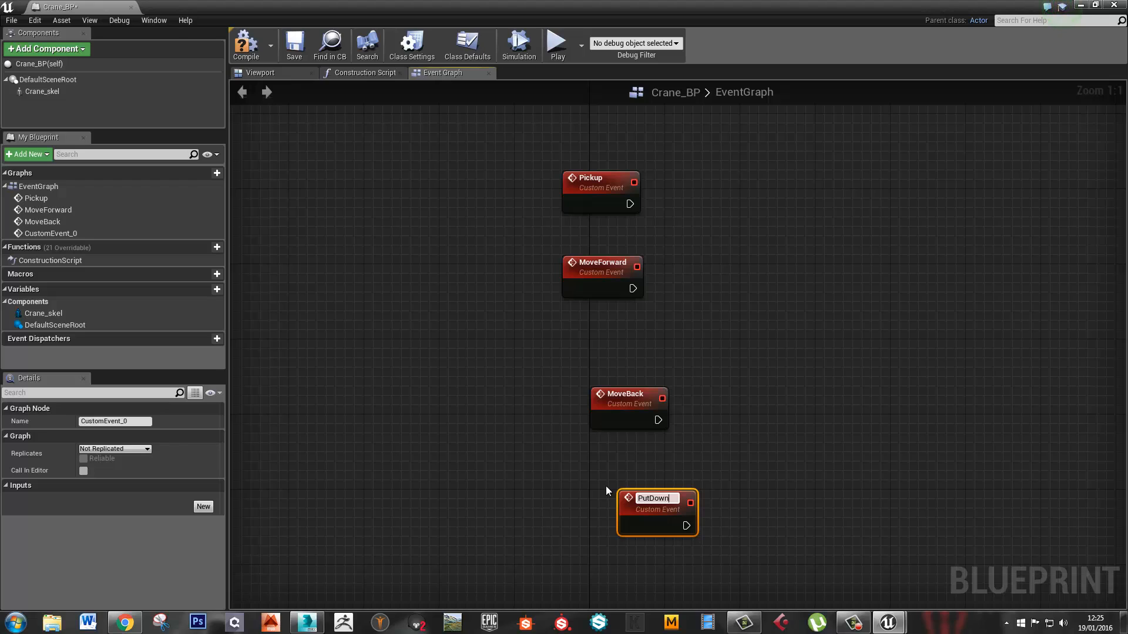
pyautogui.press('Return')
# Arrange the Pickup, MoveForward, MoveBack and PutDown events in an evenly spaced vertical column
pyautogui.moveTo(633, 390); pyautogui.dragTo(605, 343)
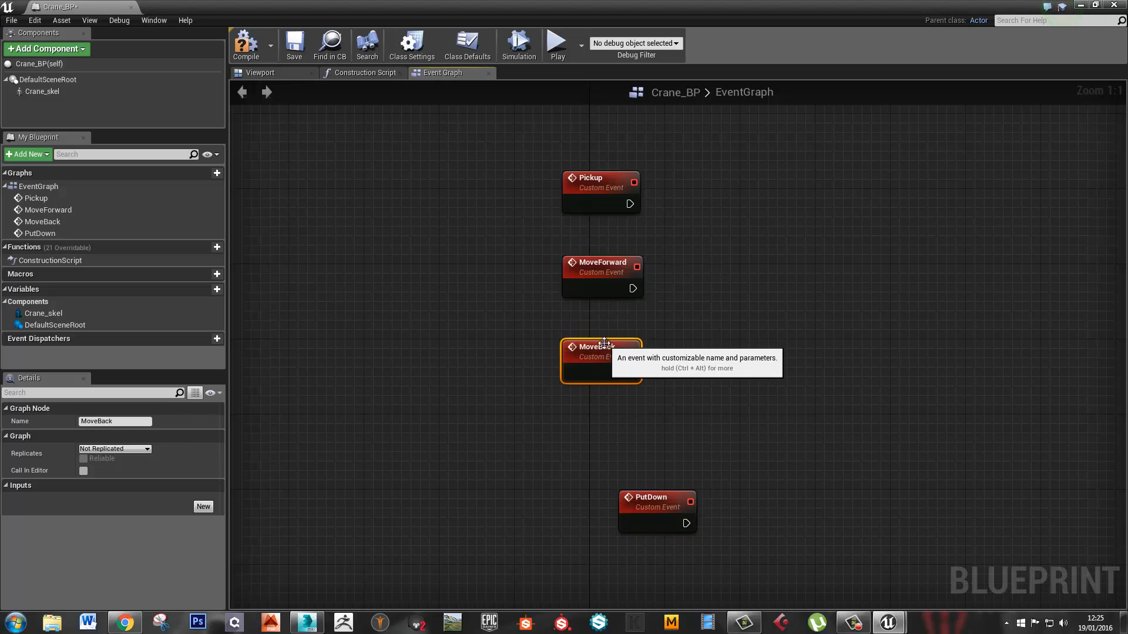
pyautogui.moveTo(642, 505); pyautogui.dragTo(586, 430)
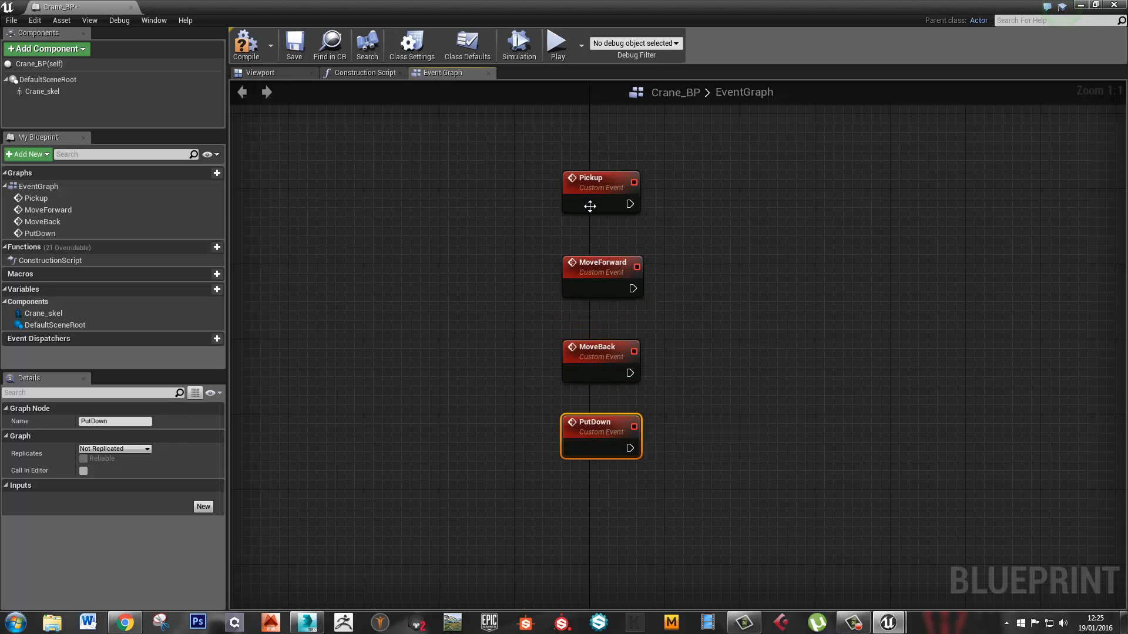
pyautogui.moveTo(590, 205); pyautogui.dragTo(590, 214)
pyautogui.moveTo(595, 259); pyautogui.dragTo(594, 250)
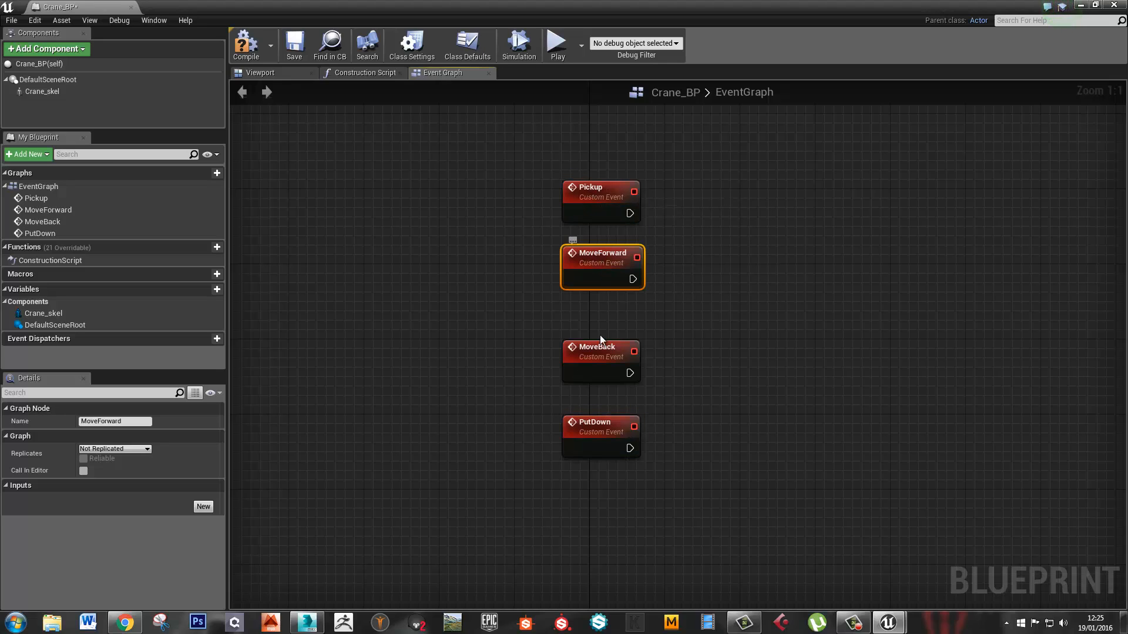
pyautogui.moveTo(597, 347); pyautogui.dragTo(596, 326)
pyautogui.moveTo(604, 418); pyautogui.dragTo(604, 398)
pyautogui.click(708, 385)
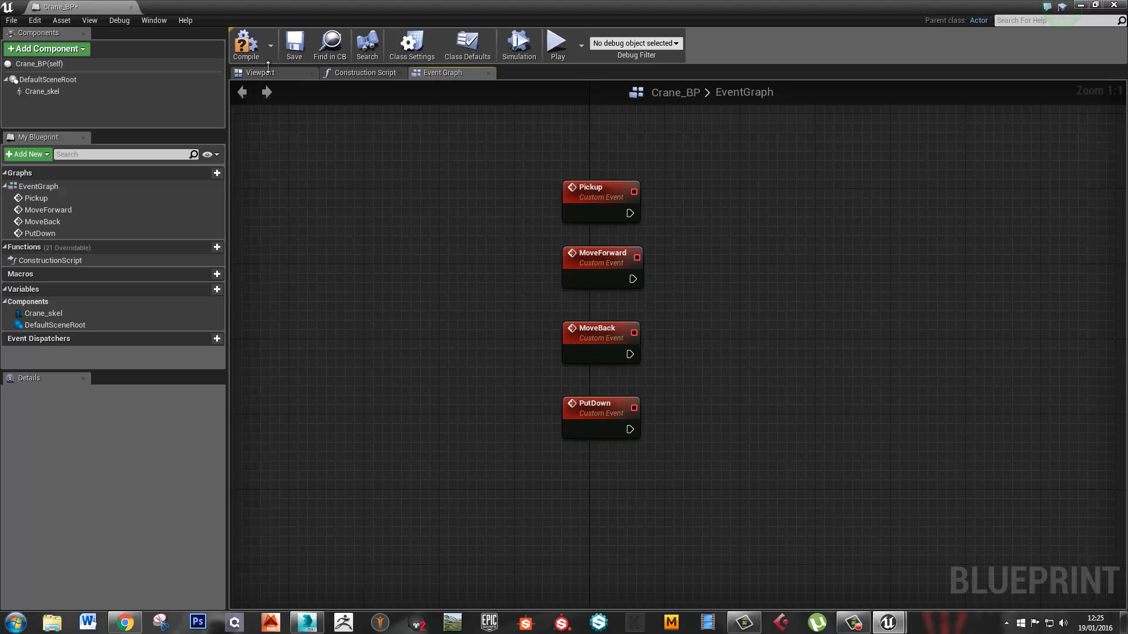
# Add a Crane_skel reference to the event graph and create a Play Animation node that targets it
pyautogui.moveTo(43, 92); pyautogui.dragTo(671, 154)
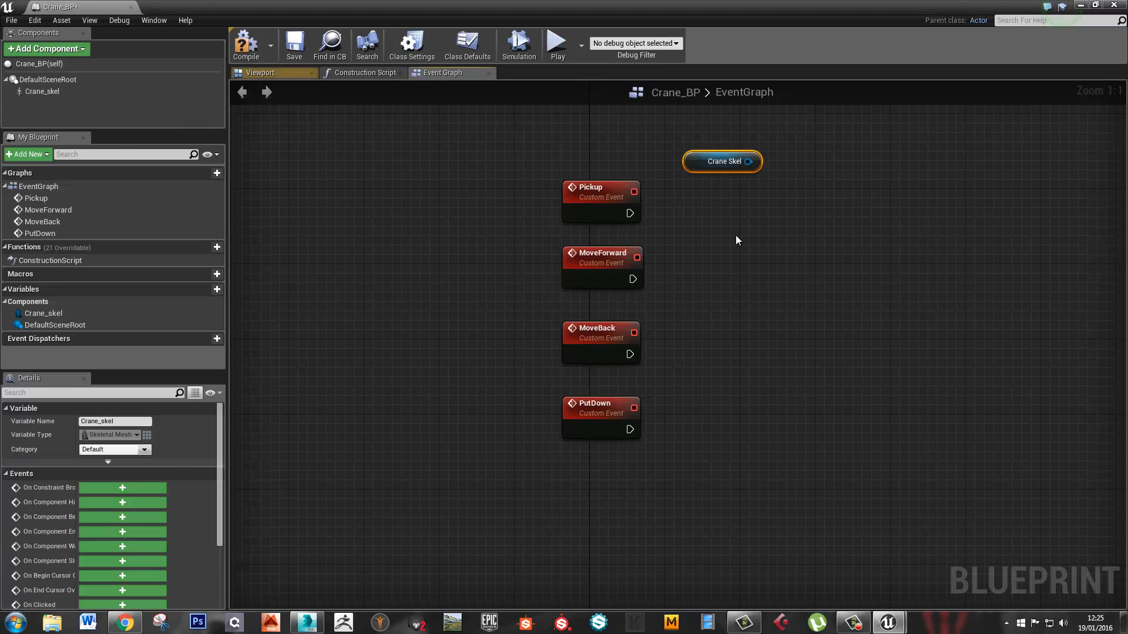
pyautogui.moveTo(734, 239); pyautogui.dragTo(753, 303, button='right')
pyautogui.moveTo(735, 286); pyautogui.dragTo(784, 326)
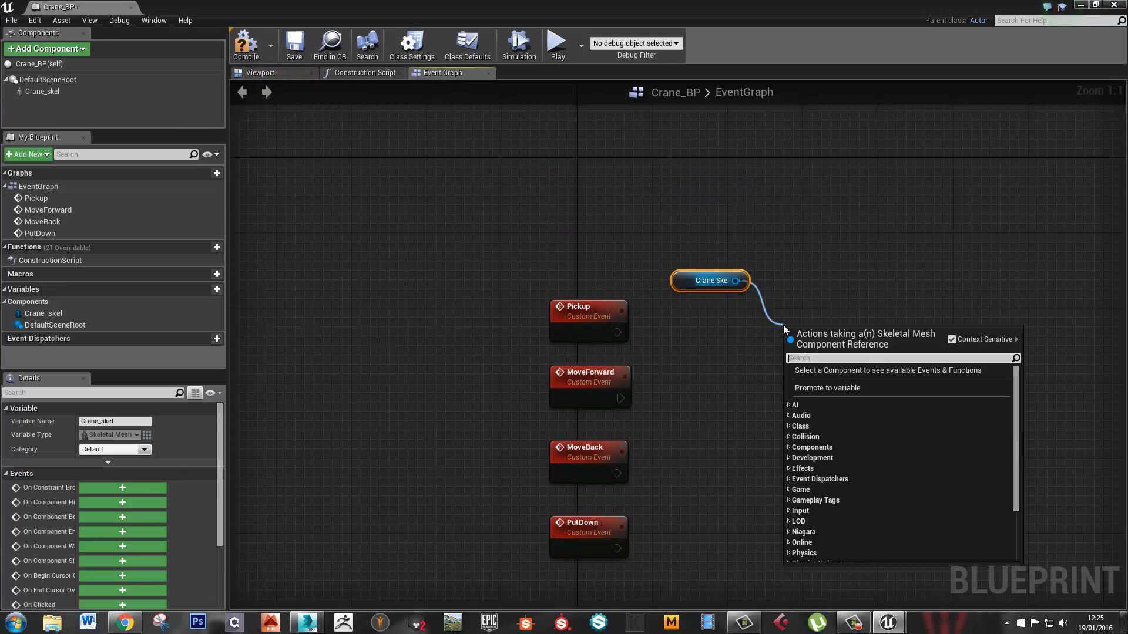
pyautogui.write('play an')
pyautogui.press('Return')
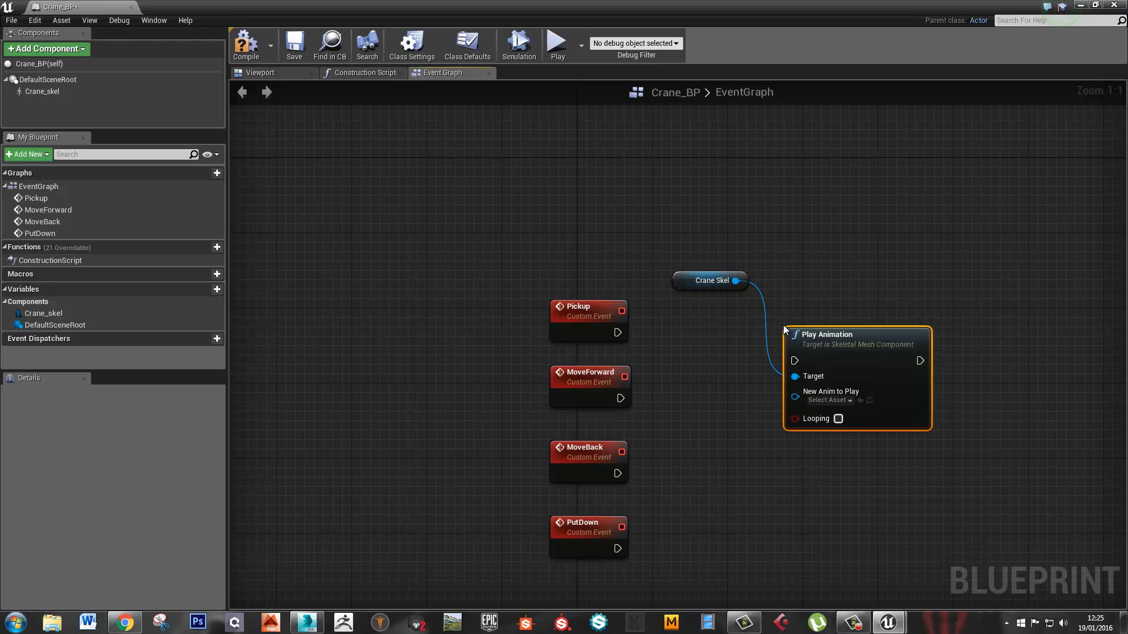
# Connect the Pickup event to the Play Animation node, set its animation to Crane_anim_Pickup and place it beside the Crane Skel reference
pyautogui.moveTo(617, 332); pyautogui.dragTo(794, 362)
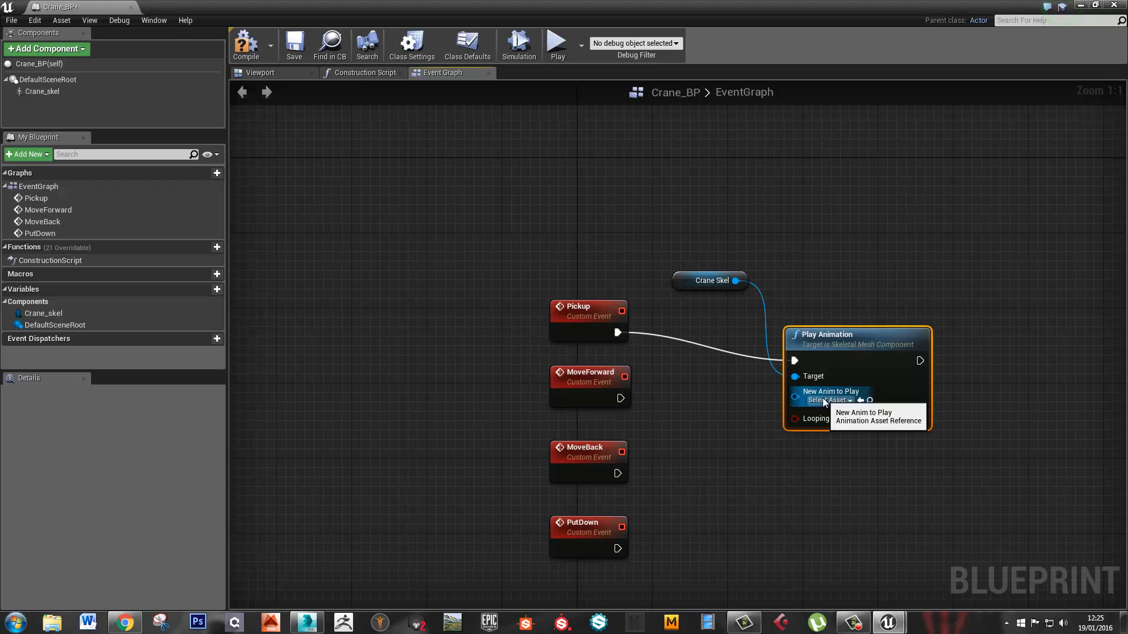
pyautogui.click(825, 400)
pyautogui.write('pi')
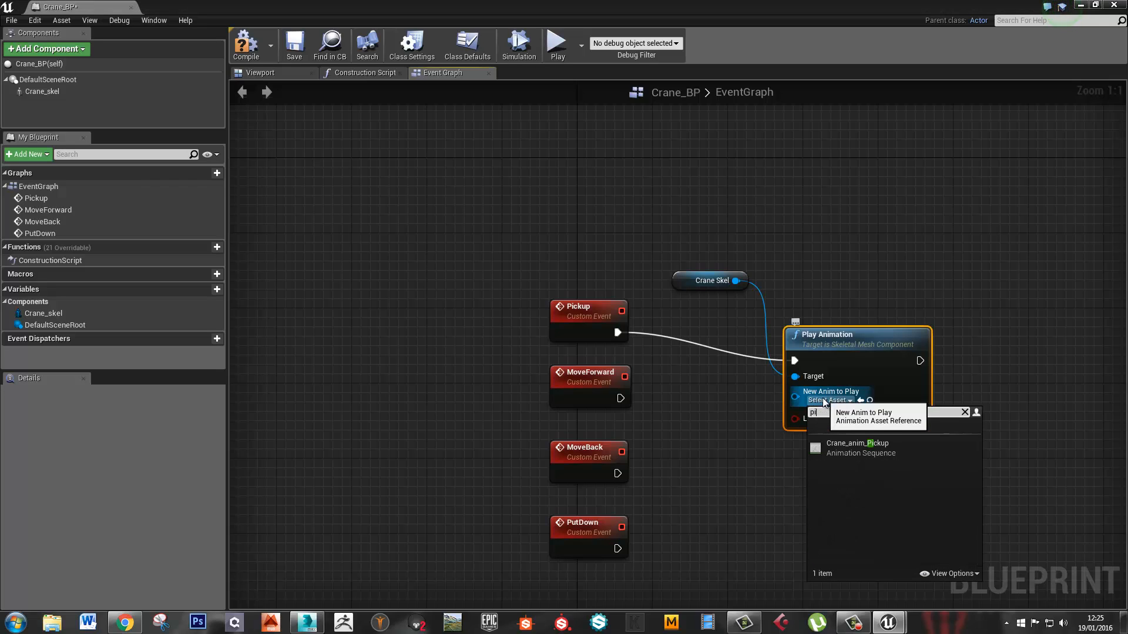
pyautogui.click(854, 445)
pyautogui.moveTo(843, 337); pyautogui.dragTo(823, 281)
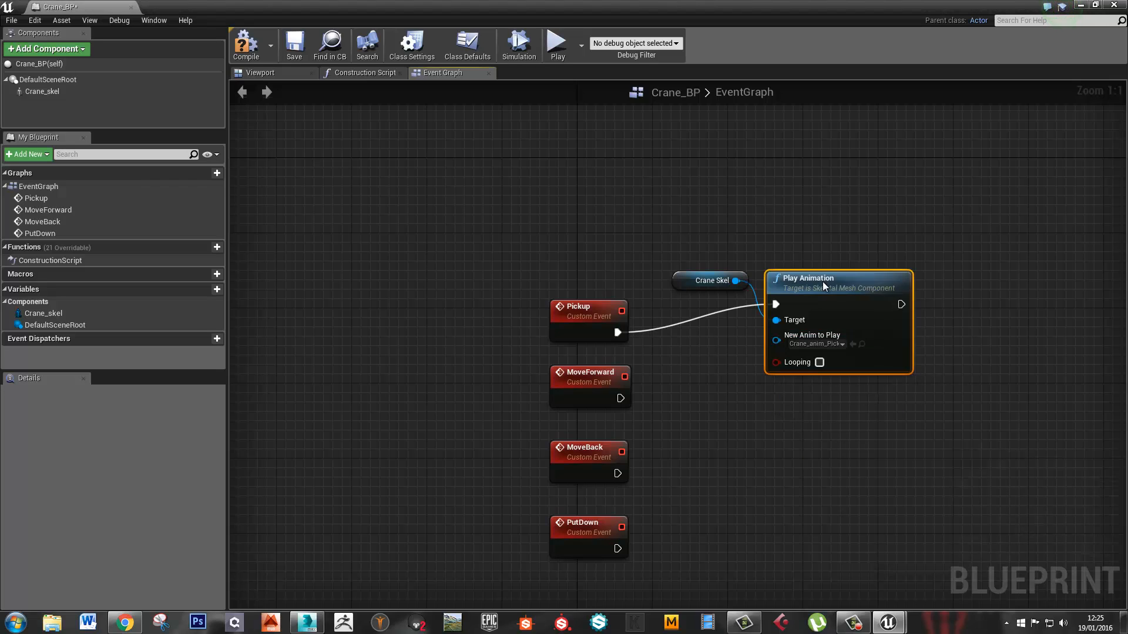
# Duplicate the Crane Skel reference with its Play Animation node and place the copy directly beneath the original pair
pyautogui.keyDown('ctrl'); pyautogui.click(712, 282); pyautogui.keyUp('ctrl')
pyautogui.hotkey('ctrl', 'c')
pyautogui.hotkey('ctrl', 'v')
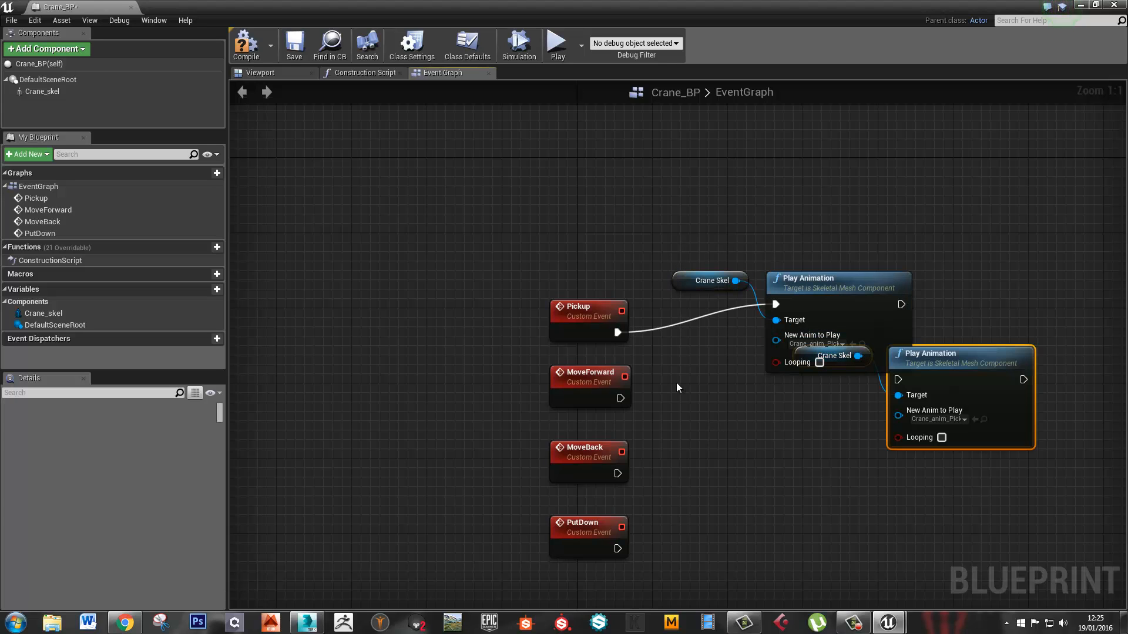
pyautogui.moveTo(676, 382); pyautogui.dragTo(543, 300, button='right')
pyautogui.moveTo(816, 300); pyautogui.dragTo(683, 340)
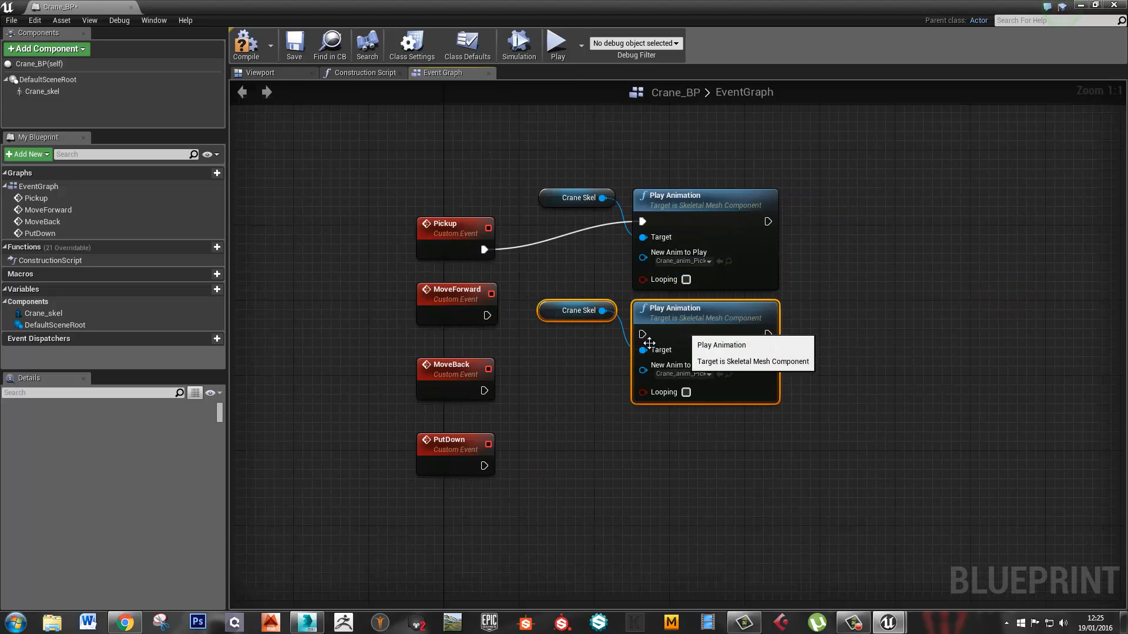
# Move the MoveForward, MoveBack and PutDown events down to leave wider gaps between the events
pyautogui.scroll(-4, 594, 344)
pyautogui.moveTo(593, 344); pyautogui.dragTo(579, 313, button='right')
pyautogui.moveTo(529, 392); pyautogui.dragTo(529, 392)
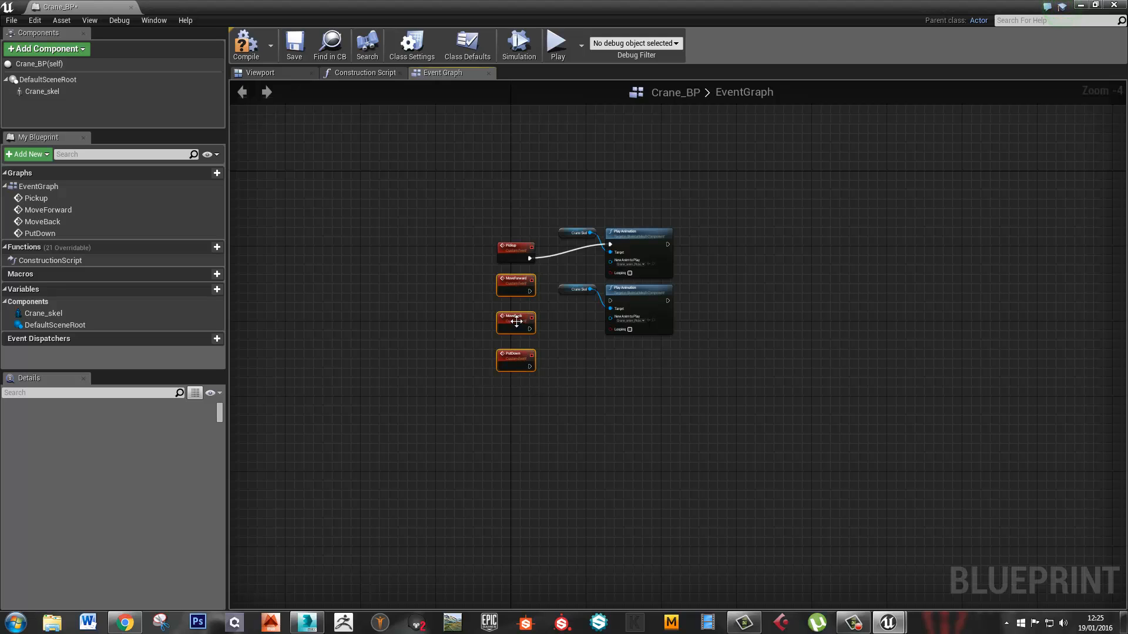
pyautogui.moveTo(505, 331); pyautogui.dragTo(502, 480)
pyautogui.click(581, 464)
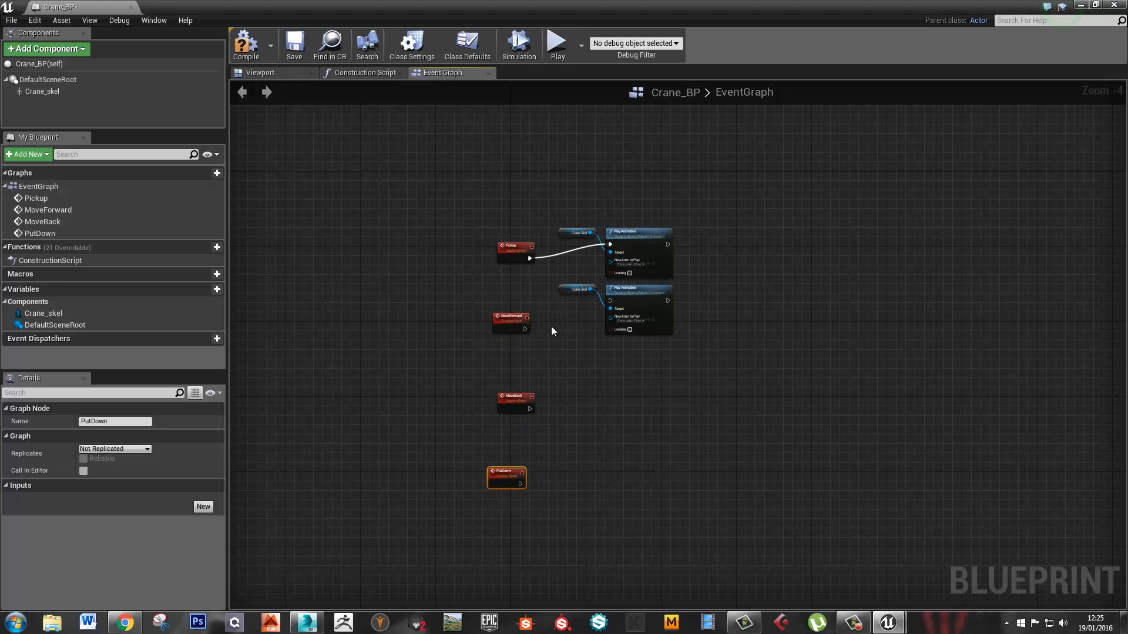
# Connect MoveForward to the second Play Animation node and set its animation to Crane_anim_moveforward
pyautogui.scroll(2, 551, 327)
pyautogui.moveTo(513, 331); pyautogui.dragTo(642, 288)
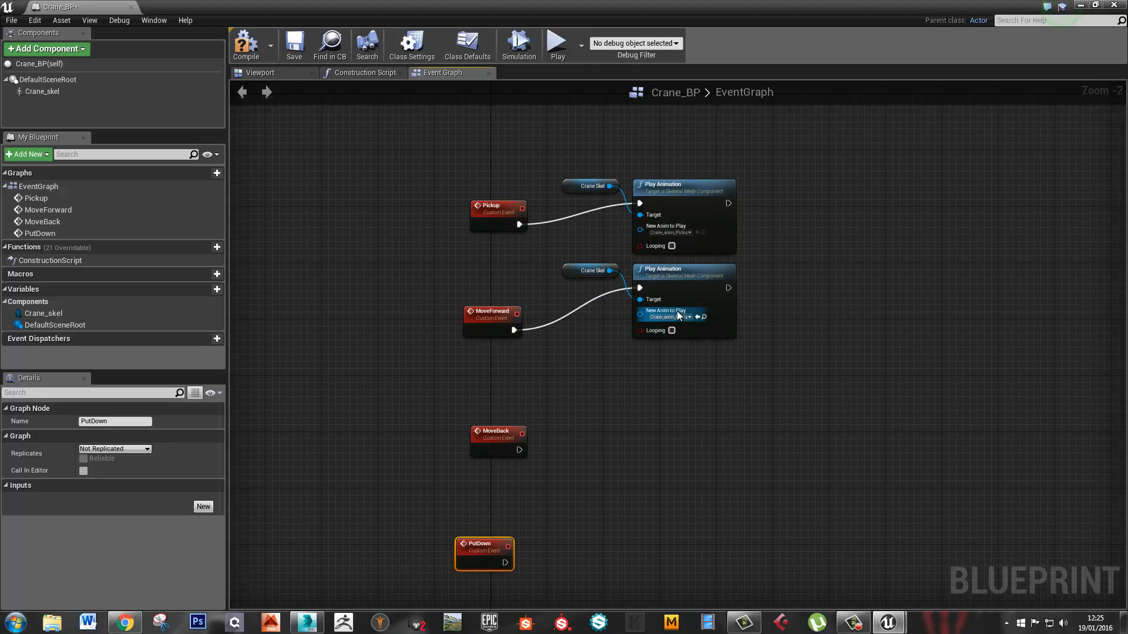
pyautogui.click(675, 317)
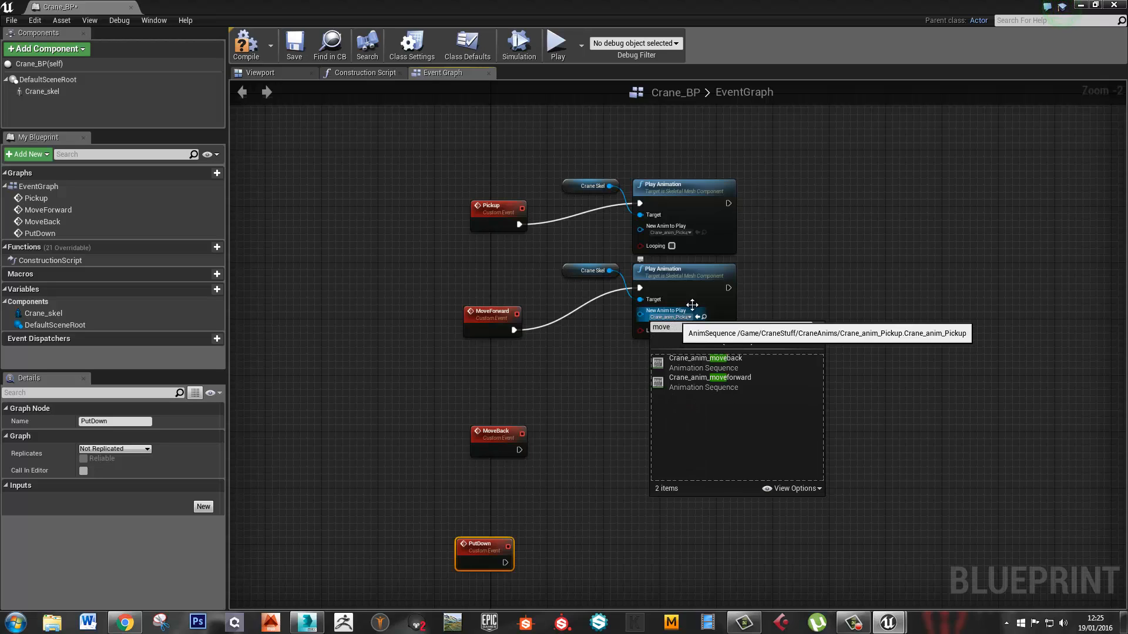
pyautogui.click(705, 382)
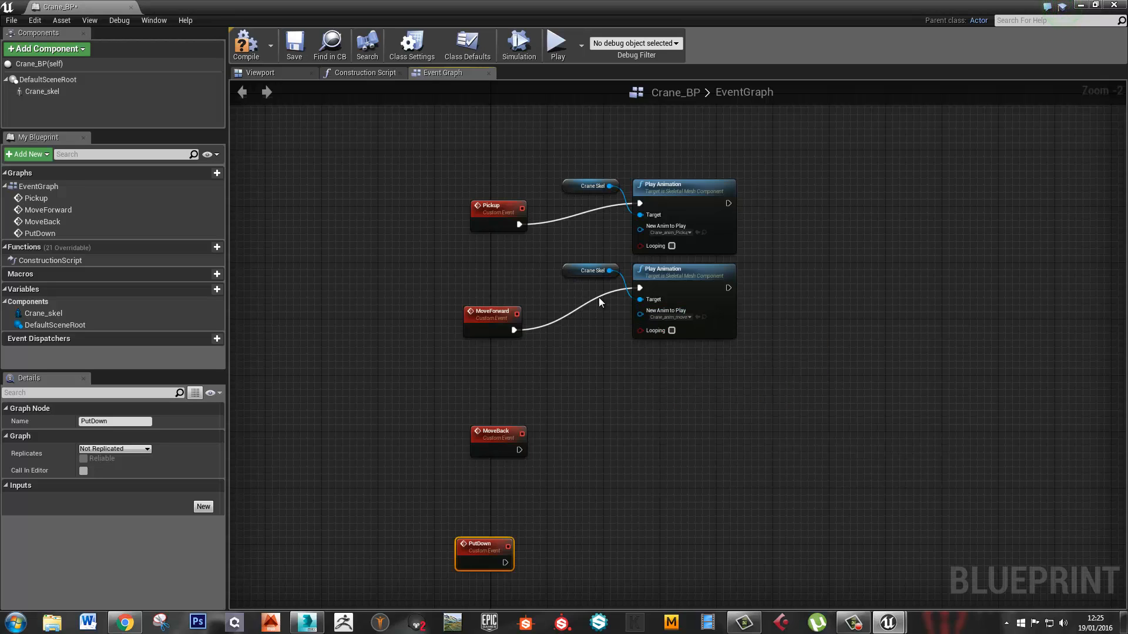
# Make two more copies of the Crane Skel and Play Animation pair, placing one beside PutDown and one beside MoveBack
pyautogui.moveTo(557, 261); pyautogui.dragTo(652, 324)
pyautogui.hotkey('ctrl', 'c')
pyautogui.hotkey('ctrl', 'v')
pyautogui.moveTo(751, 363); pyautogui.dragTo(687, 581)
pyautogui.click(741, 360)
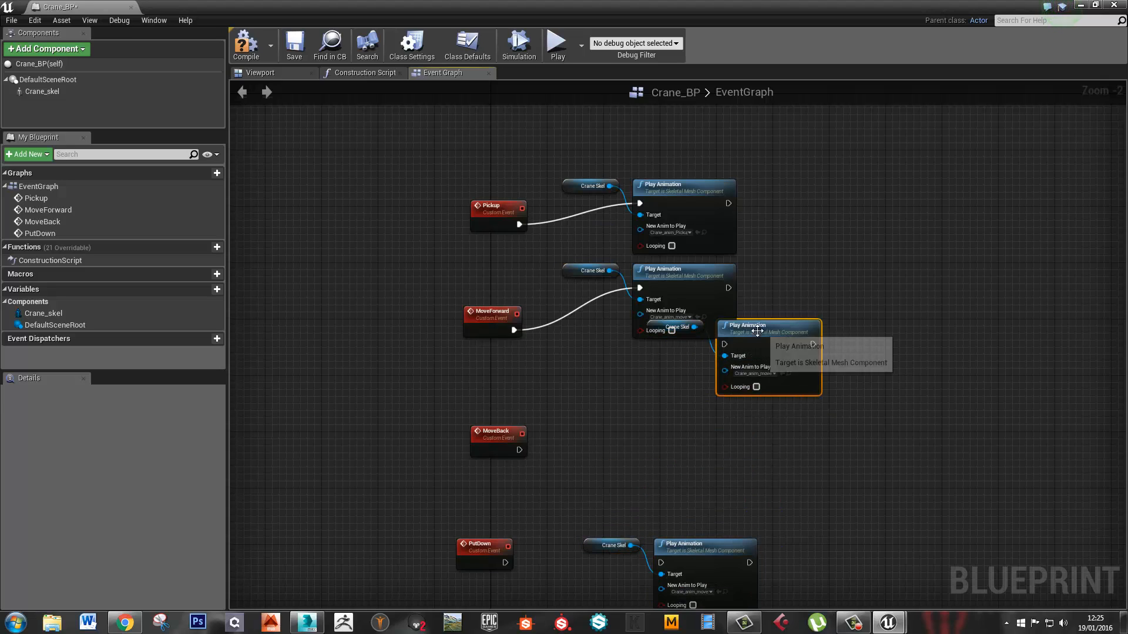
pyautogui.moveTo(757, 331); pyautogui.dragTo(709, 430)
pyautogui.click(698, 275)
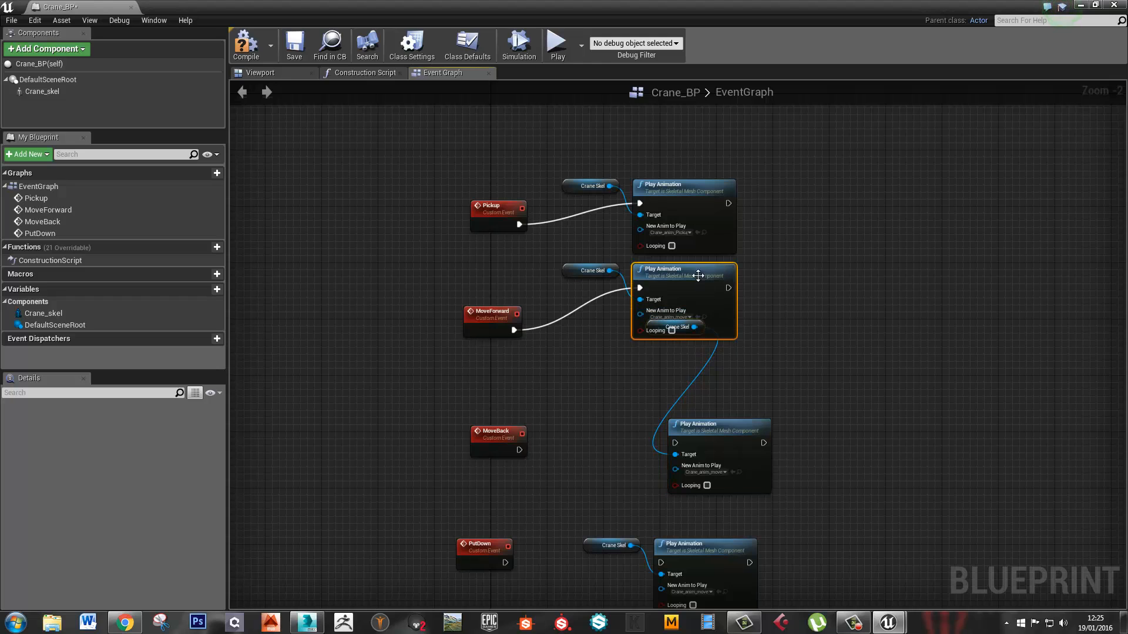
pyautogui.click(681, 327)
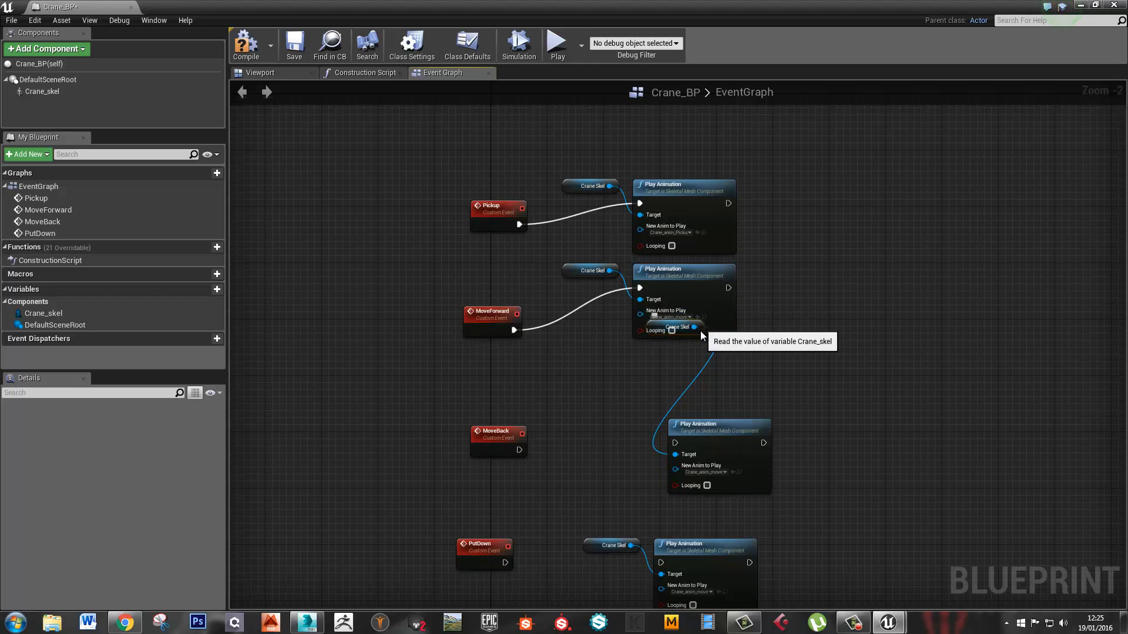
pyautogui.moveTo(702, 335); pyautogui.dragTo(634, 431)
pyautogui.scroll(2, 524, 366)
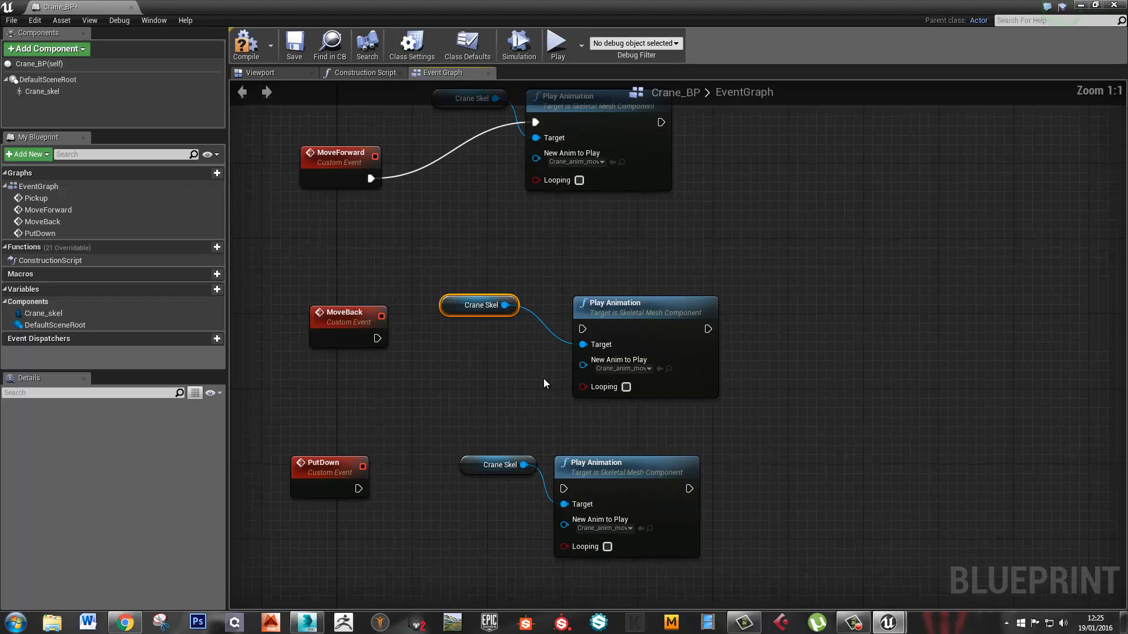
# Set the Play Animation node beside MoveBack to Crane_anim_moveback and the one beside PutDown to Crane_anim_PutDown
pyautogui.click(619, 370)
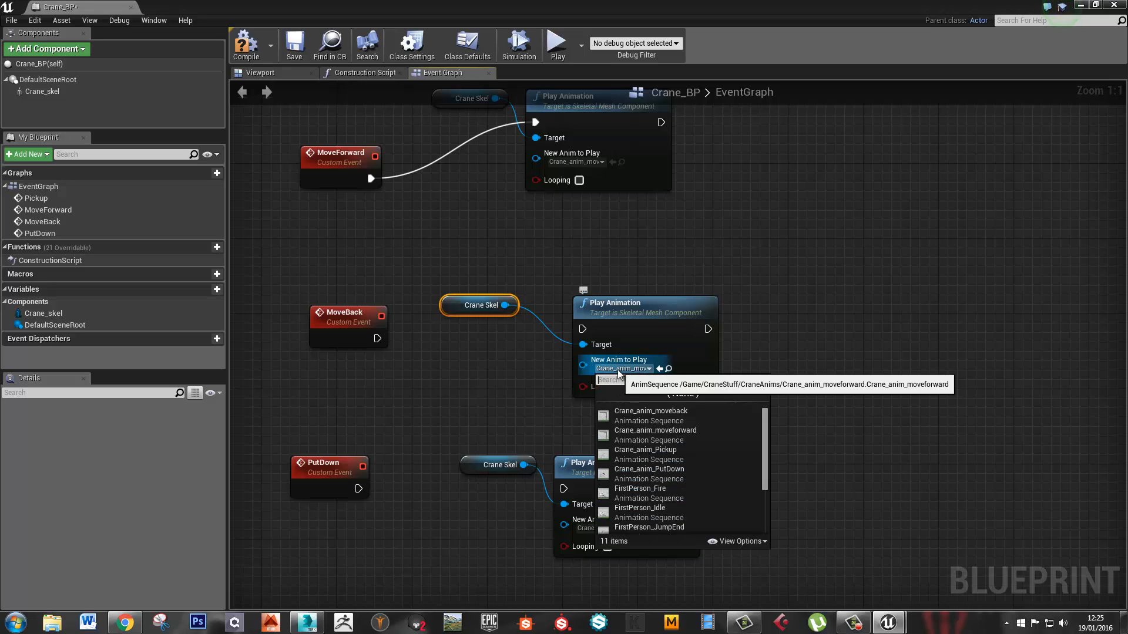
pyautogui.click(644, 411)
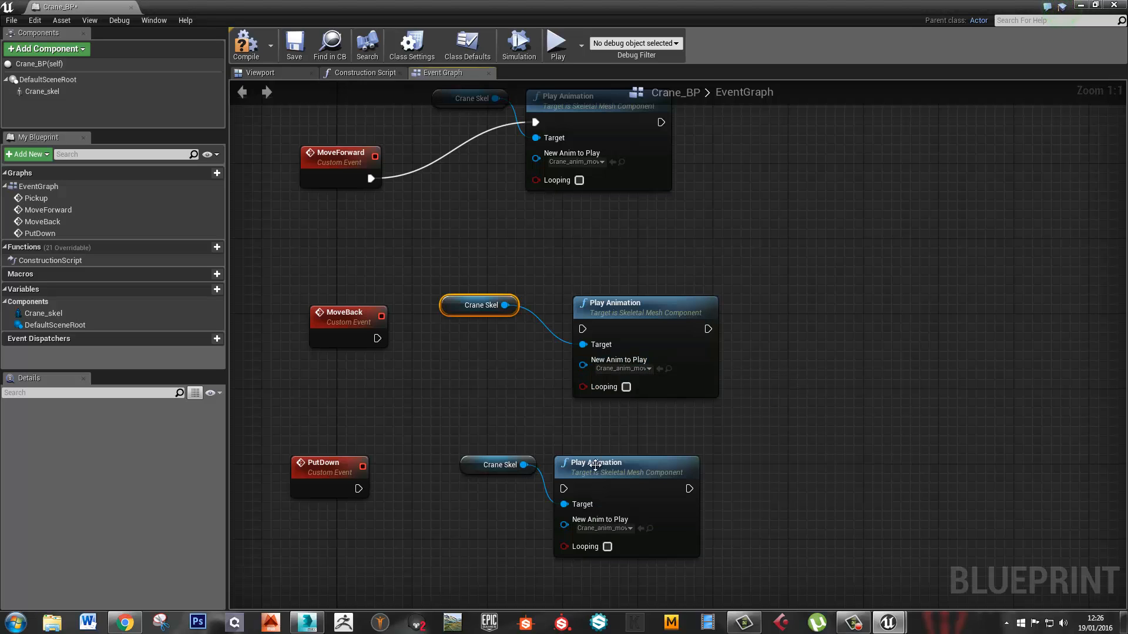
pyautogui.click(611, 532)
pyautogui.write('pu')
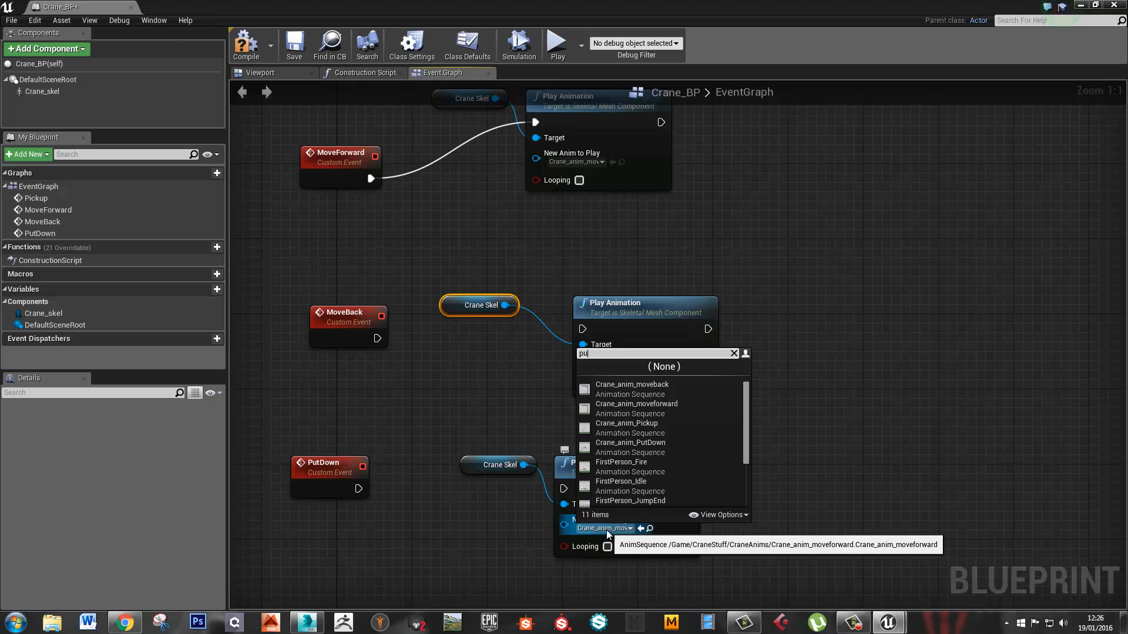
pyautogui.click(628, 390)
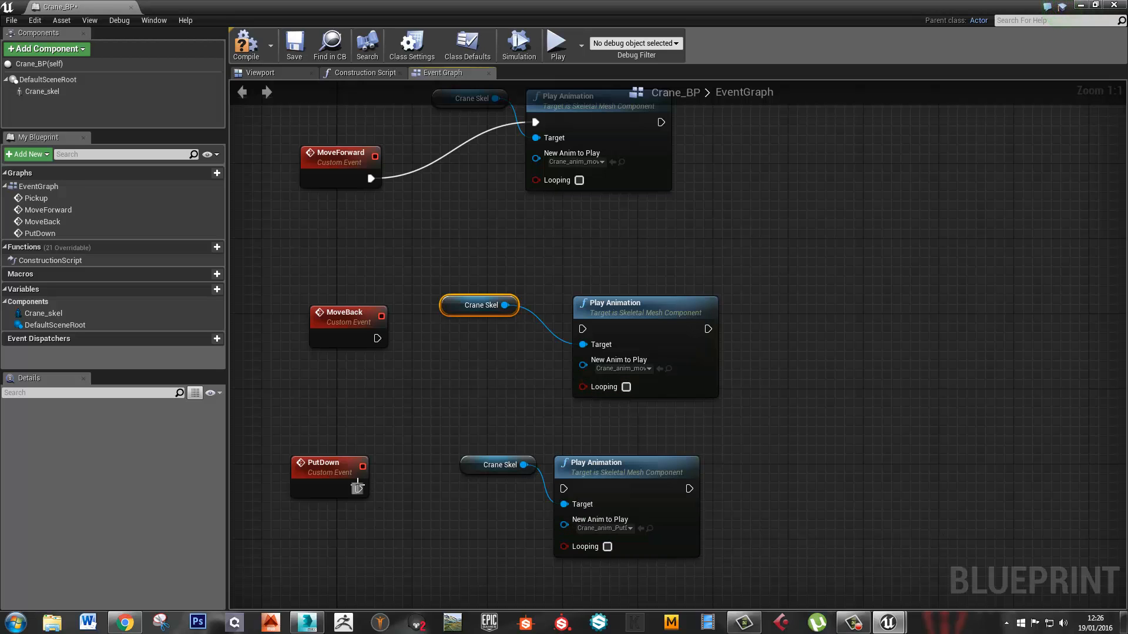
# Connect the PutDown and MoveBack events to their adjacent Play Animation nodes and compile Crane_BP
pyautogui.moveTo(358, 487); pyautogui.dragTo(564, 488)
pyautogui.moveTo(377, 339); pyautogui.dragTo(583, 331)
pyautogui.click(253, 53)
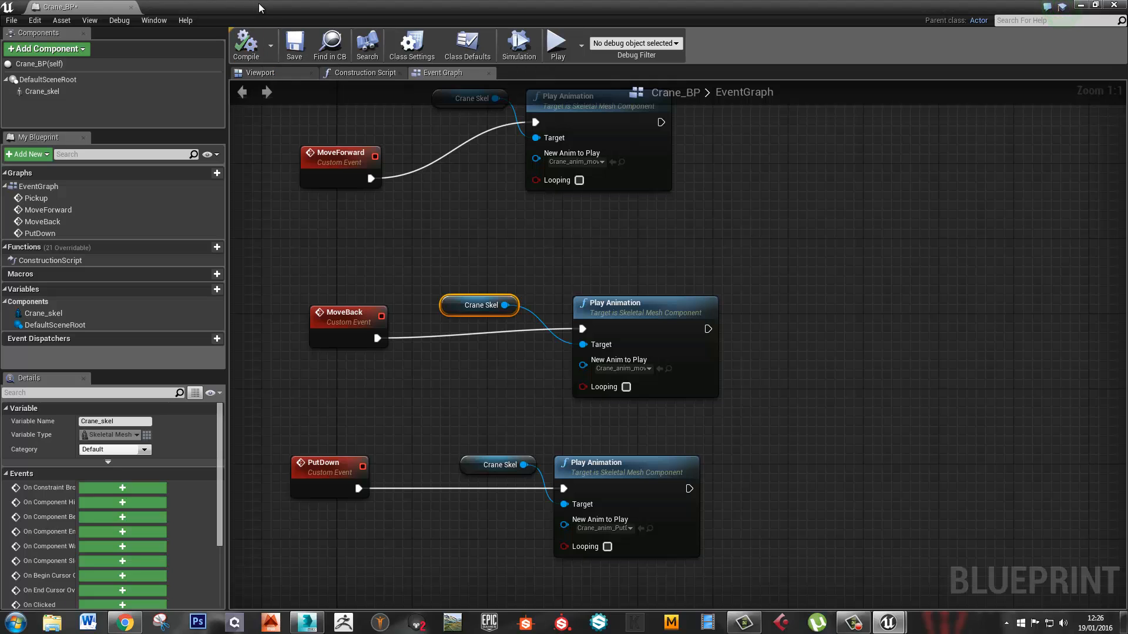
pyautogui.click(673, 269)
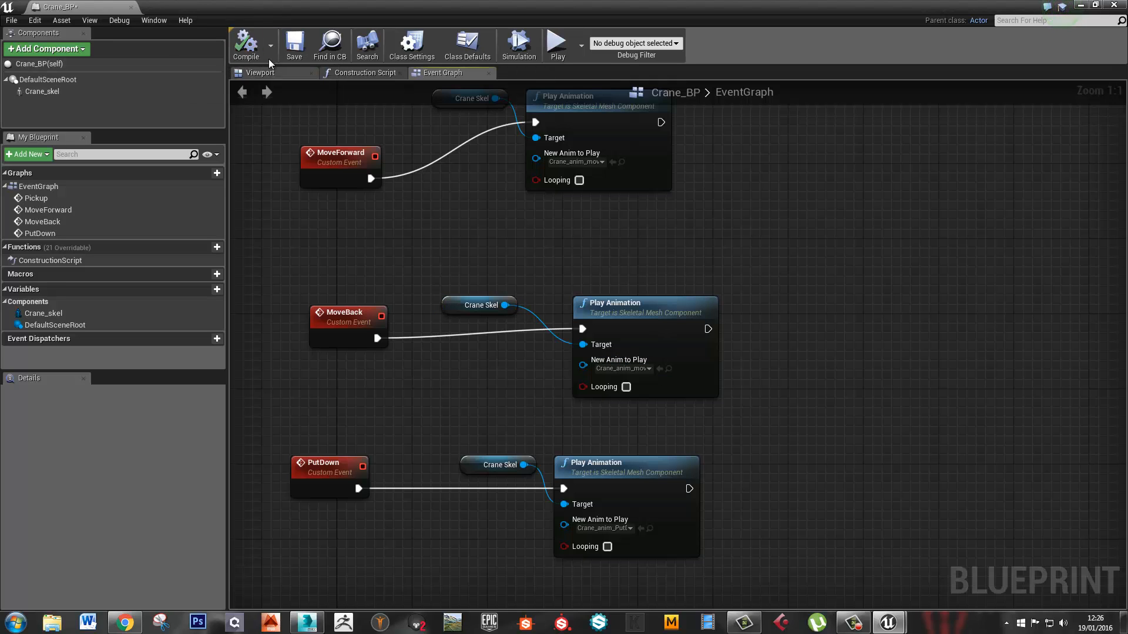
# Return to the level editor and open the ControlPanel_BP blueprint from the CraneStuff folder
pyautogui.moveTo(429, 3); pyautogui.dragTo(506, 79)
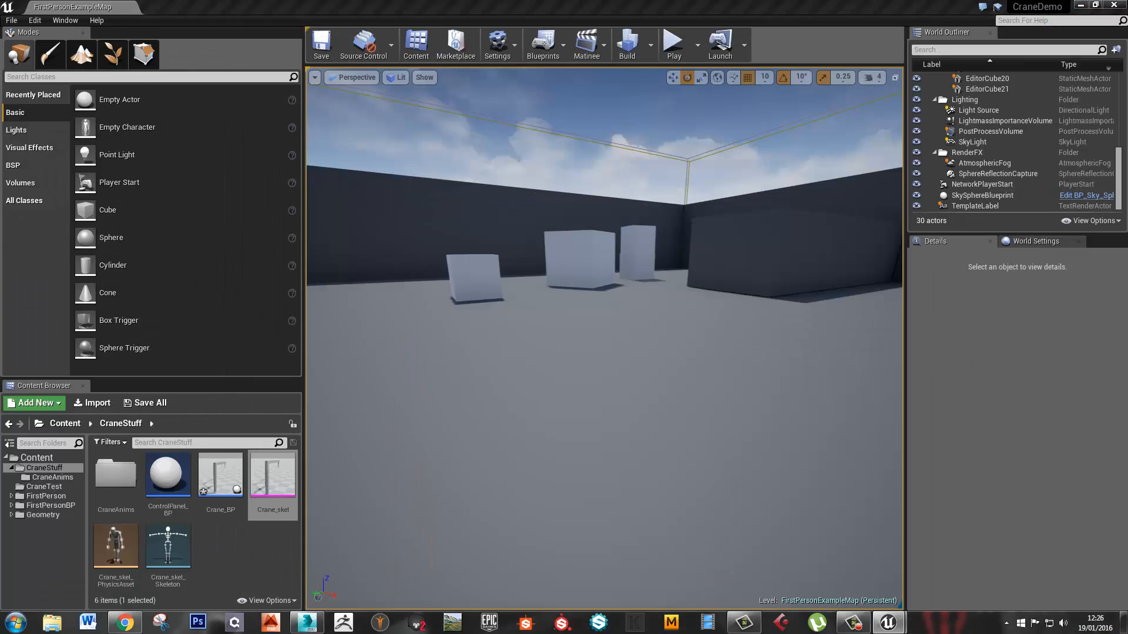
pyautogui.click(251, 551)
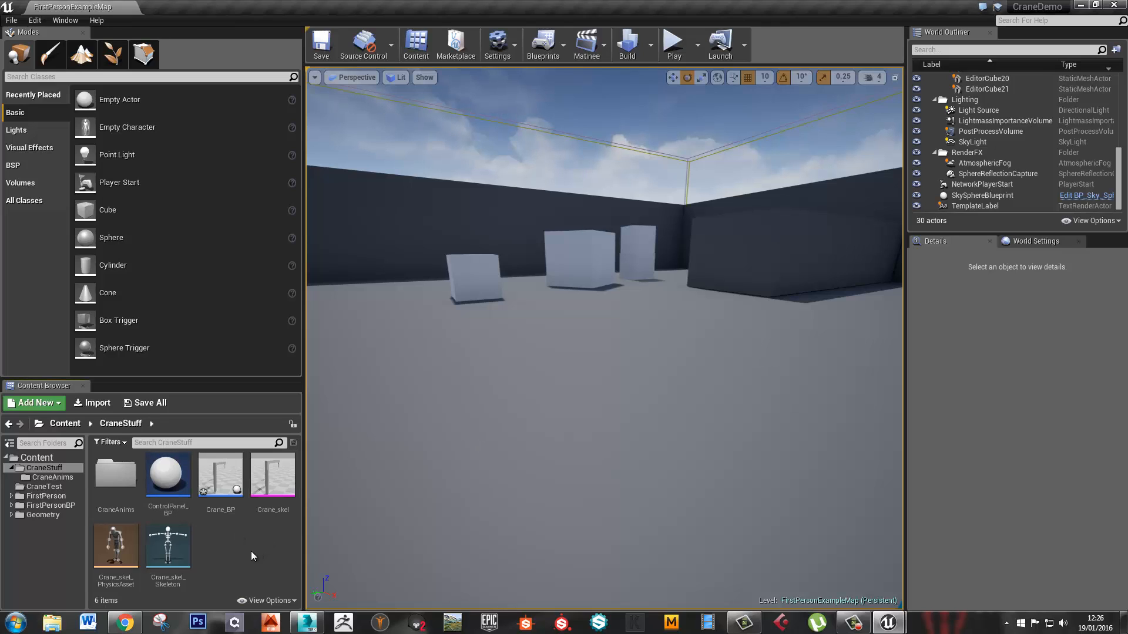
pyautogui.moveTo(469, 469); pyautogui.dragTo(476, 473, button='right')
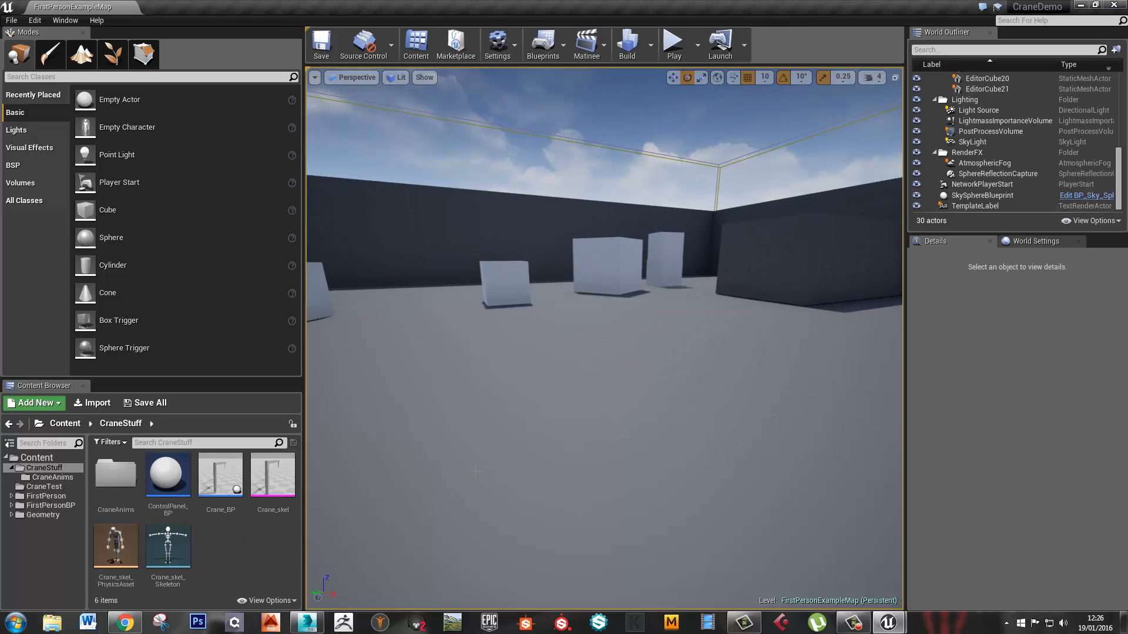
pyautogui.click(168, 476)
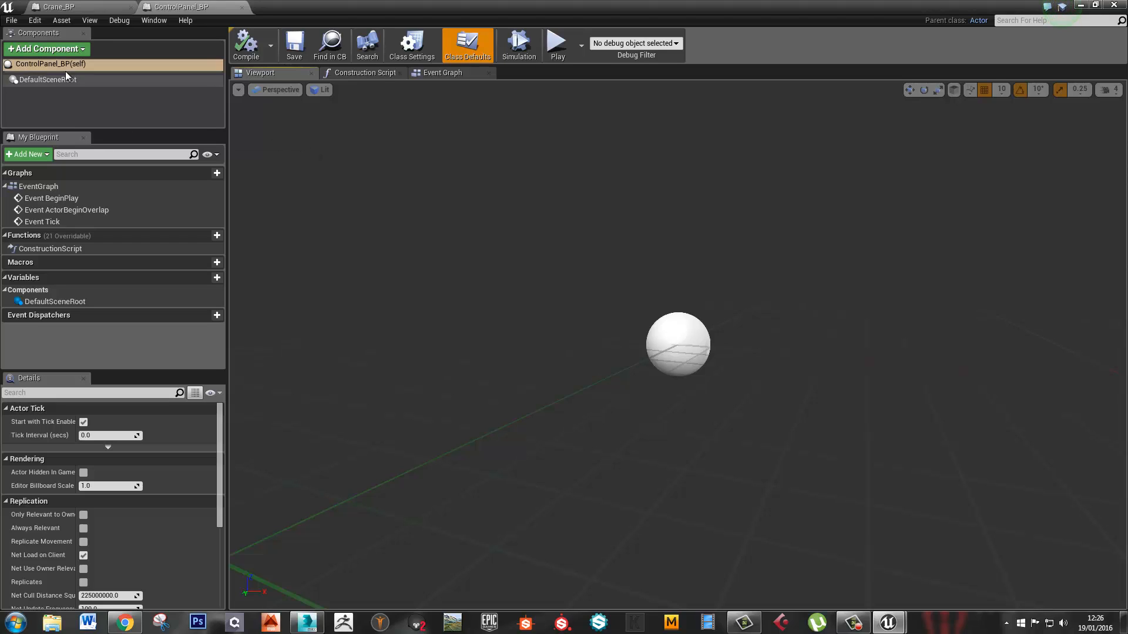
# Add a basic-shape Cube component to ControlPanel_BP with its default name
pyautogui.click(48, 49)
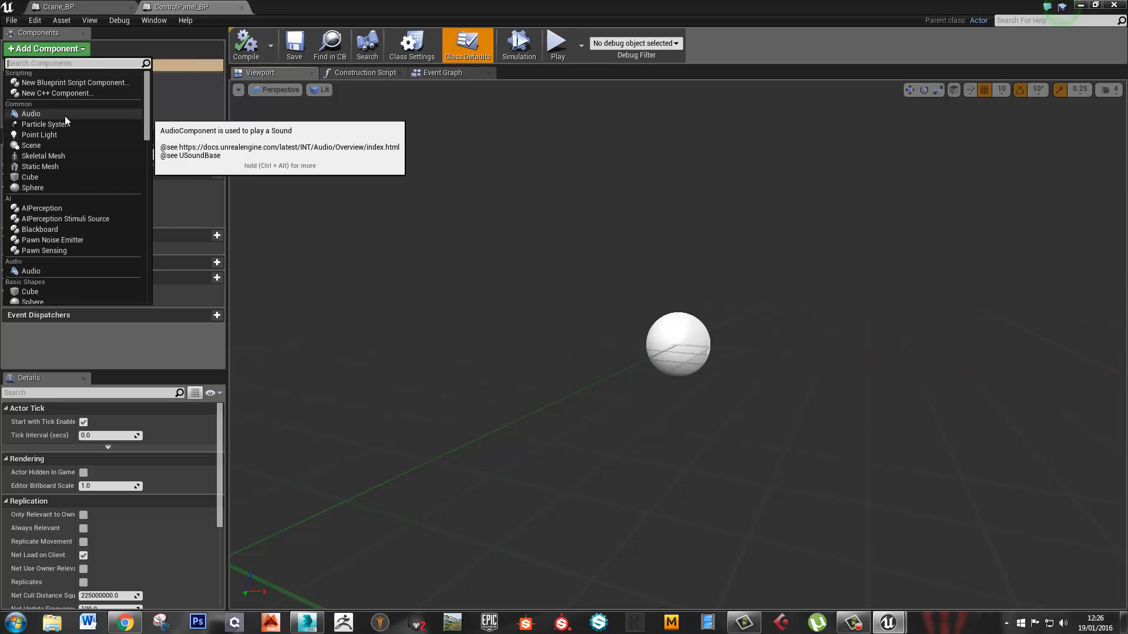
pyautogui.write('bo')
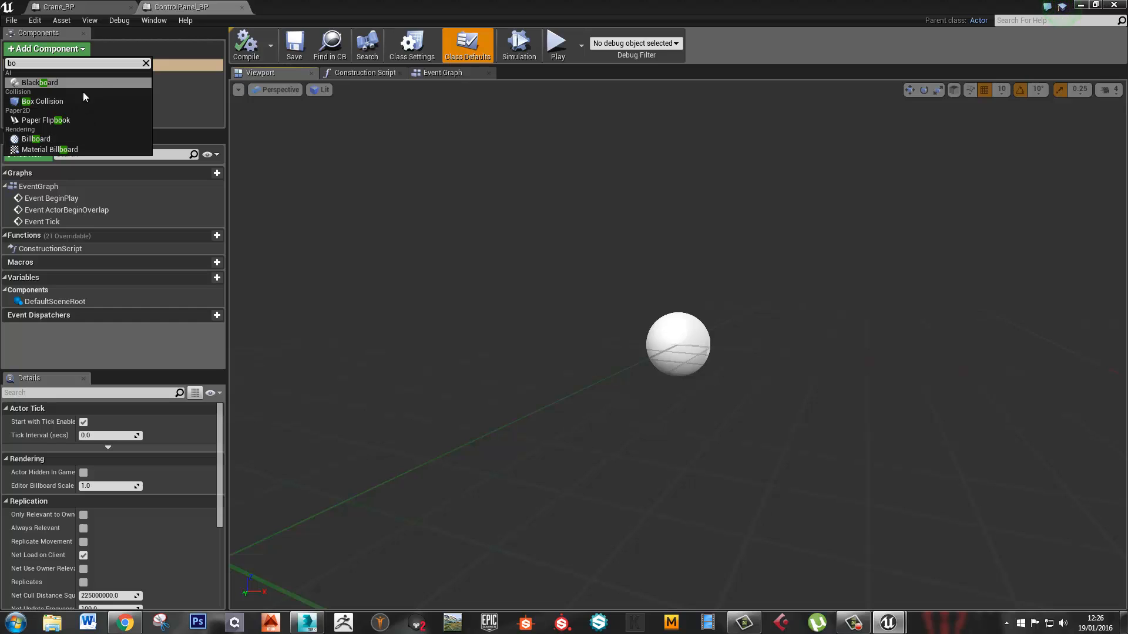
pyautogui.press('BackSpace')
pyautogui.press('BackSpace')
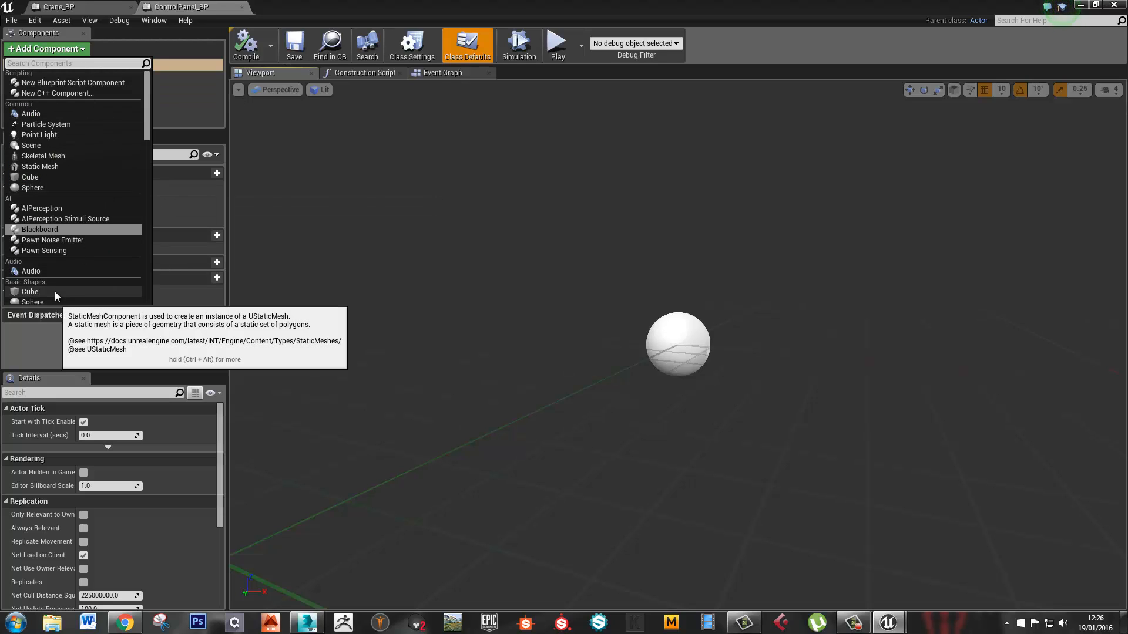
pyautogui.moveTo(147, 140); pyautogui.dragTo(150, 147)
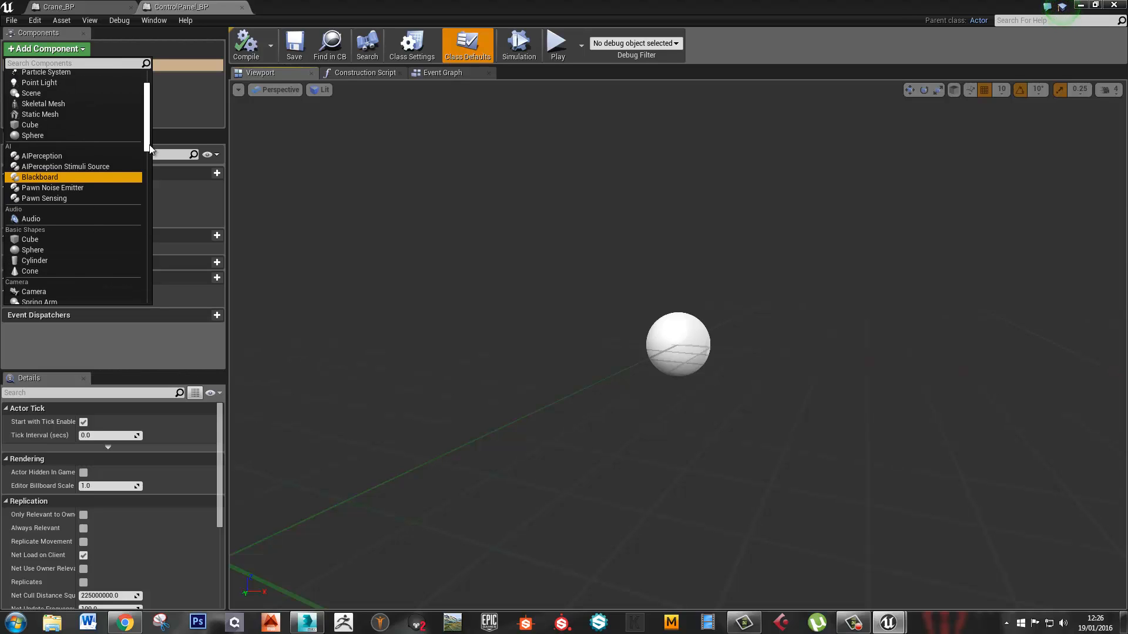
pyautogui.click(35, 240)
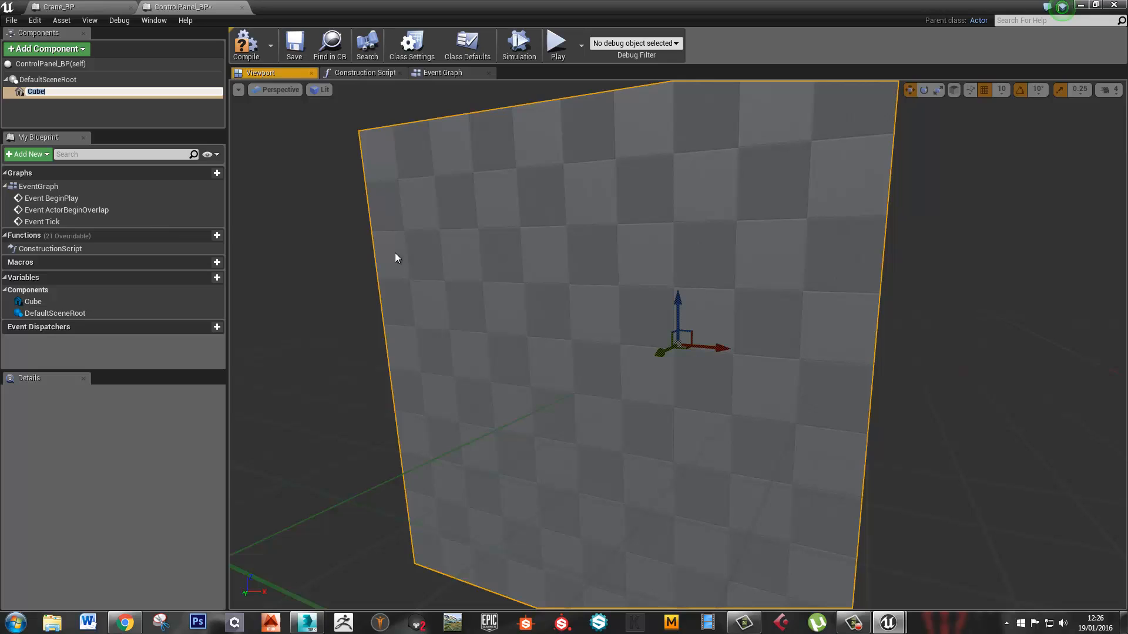
pyautogui.click(735, 327)
# Pitch the cube 40 degrees and move it to about X -50 cm, Z -2.7 cm
pyautogui.press('e')
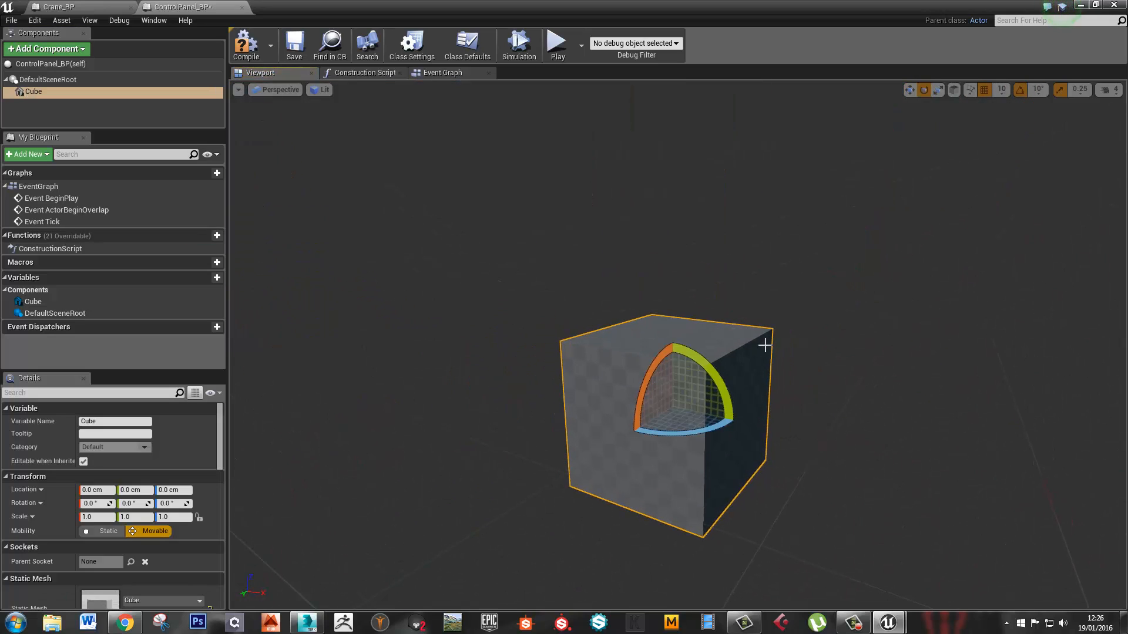
pyautogui.moveTo(724, 381); pyautogui.dragTo(693, 327)
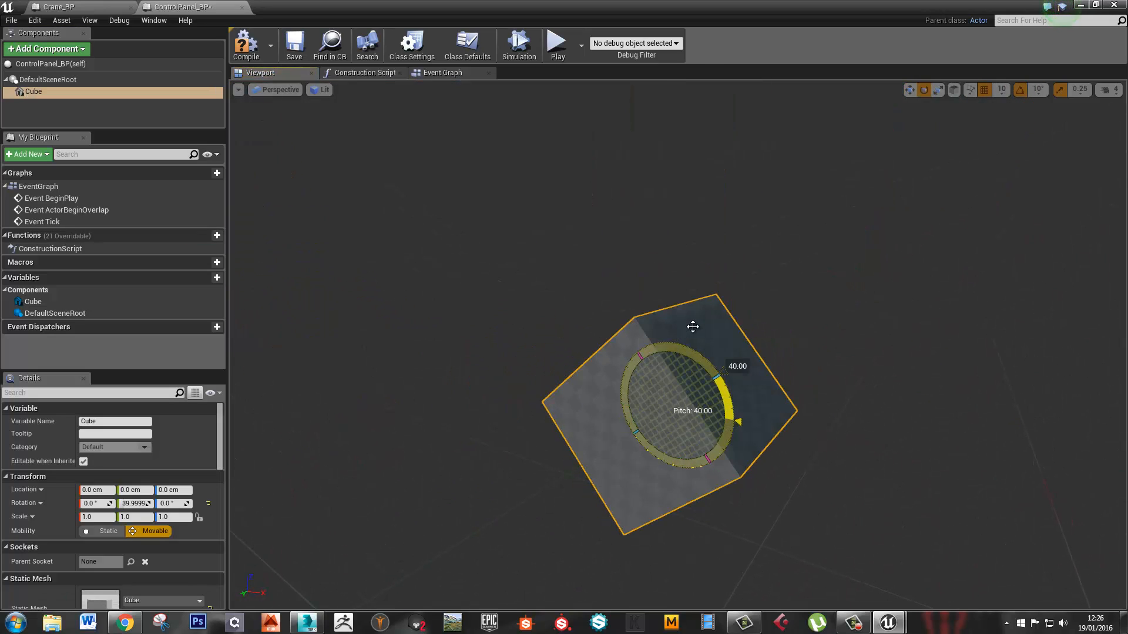
pyautogui.moveTo(858, 456); pyautogui.dragTo(836, 435, button='right')
pyautogui.press('w')
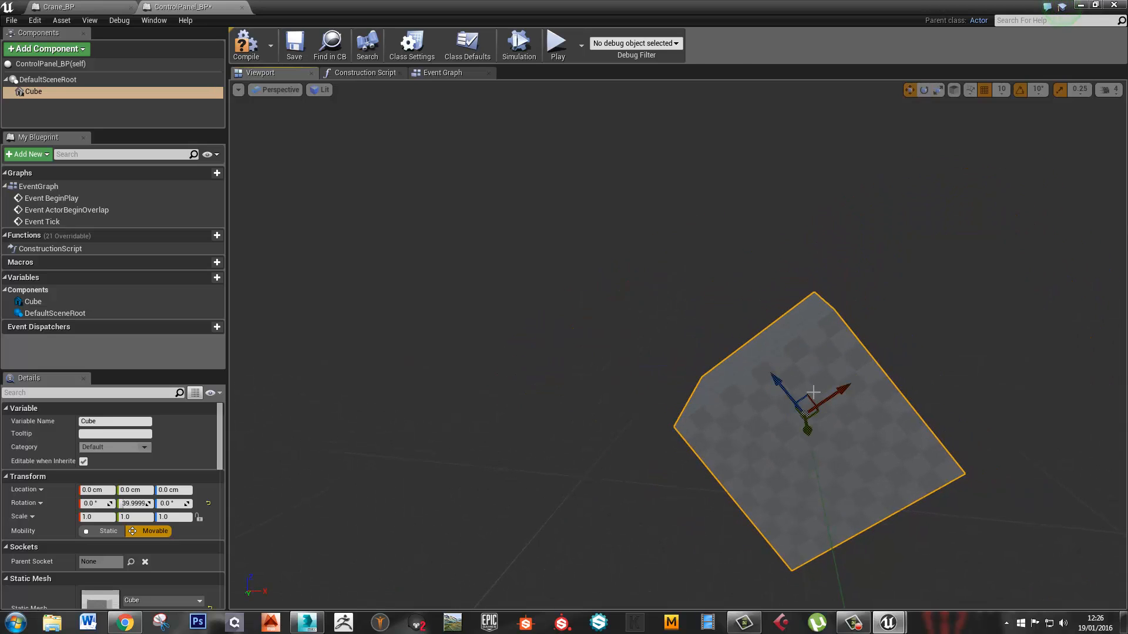
pyautogui.moveTo(814, 398); pyautogui.dragTo(732, 399)
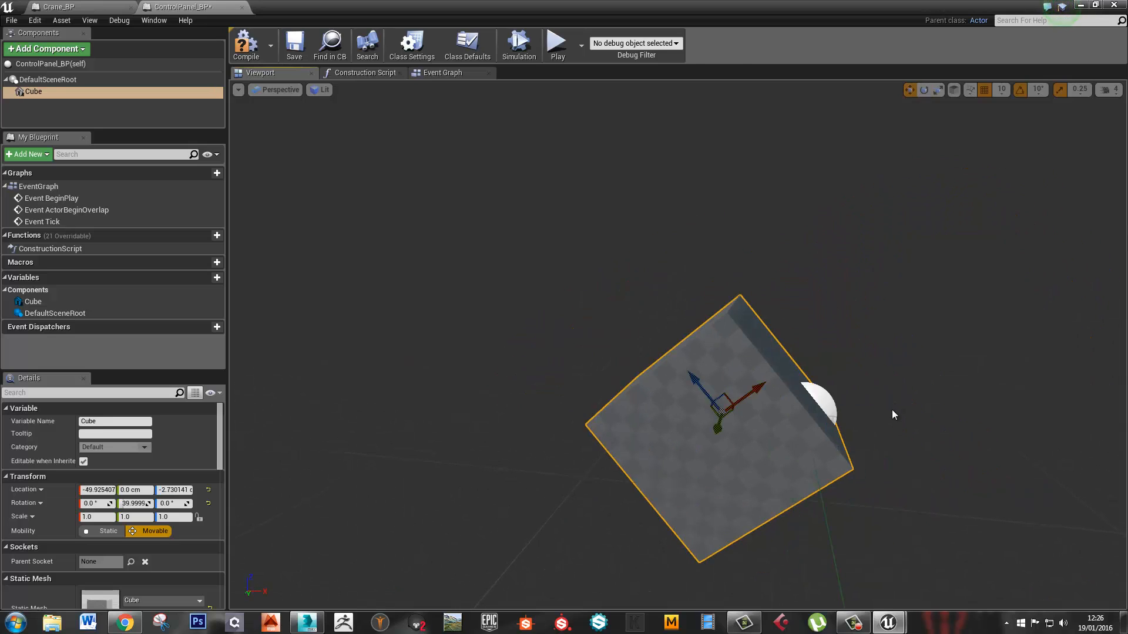
# Add a Text Render component to ControlPanel_BP alongside the cube
pyautogui.moveTo(892, 410); pyautogui.dragTo(790, 379, button='right')
pyautogui.moveTo(850, 358); pyautogui.dragTo(921, 302, button='right')
pyautogui.moveTo(914, 396); pyautogui.dragTo(1060, 405, button='right')
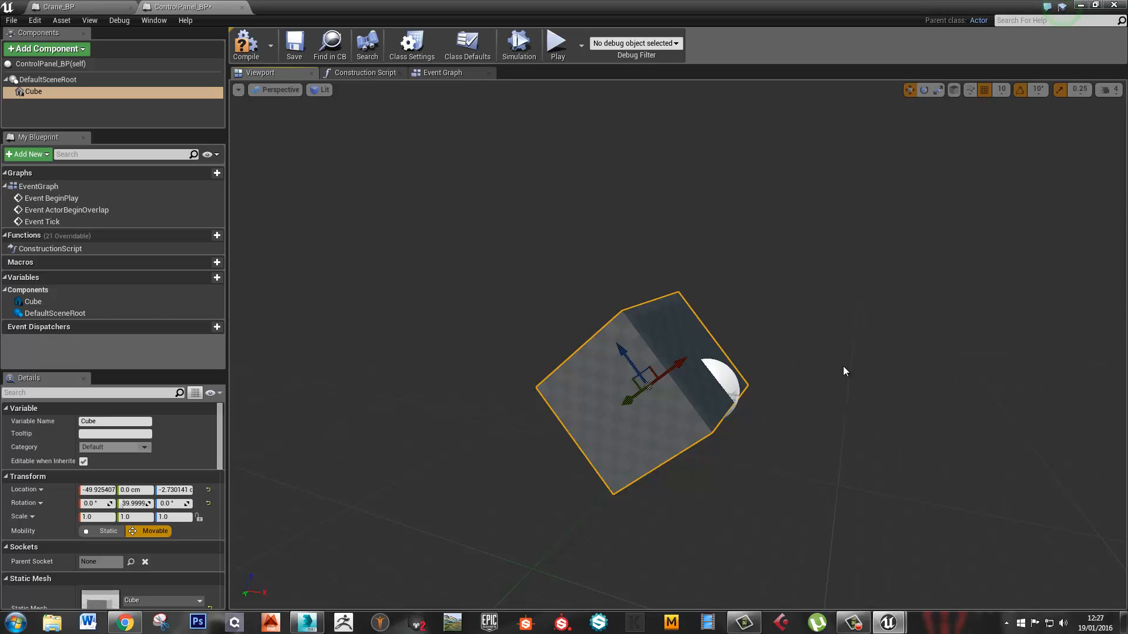
pyautogui.scroll(5, 828, 375)
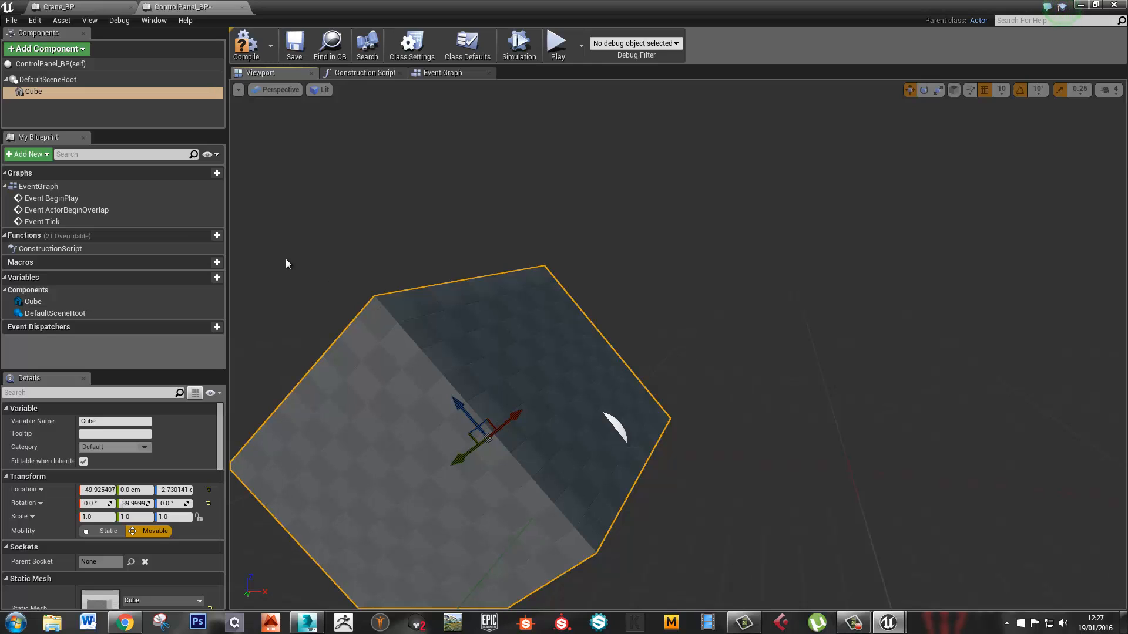
pyautogui.click(69, 53)
pyautogui.write('text')
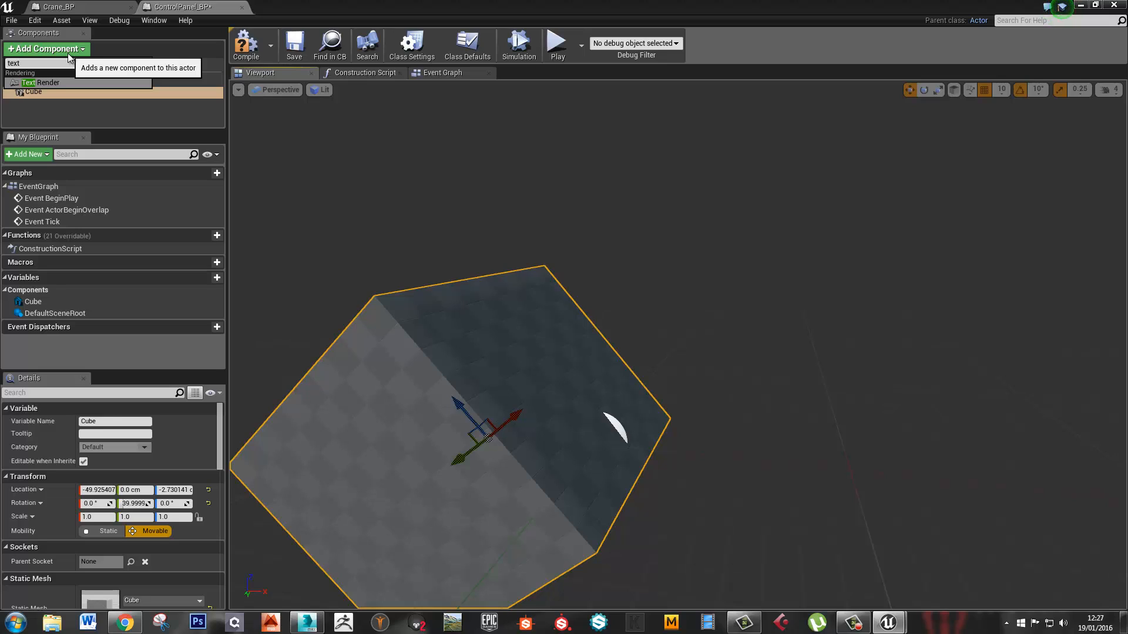
pyautogui.press('Return')
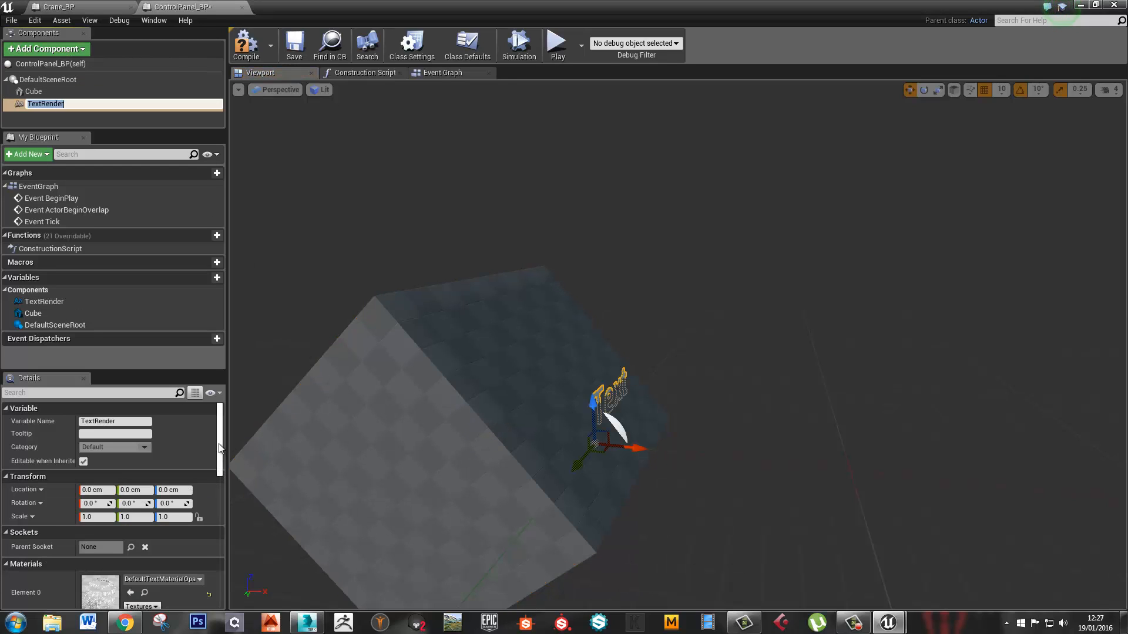
# Set the text component's text to four lines: "1: Pick up", "2: Put down", "3: Forward" and "4: Back"
pyautogui.scroll(-5, 213, 484)
pyautogui.click(109, 504)
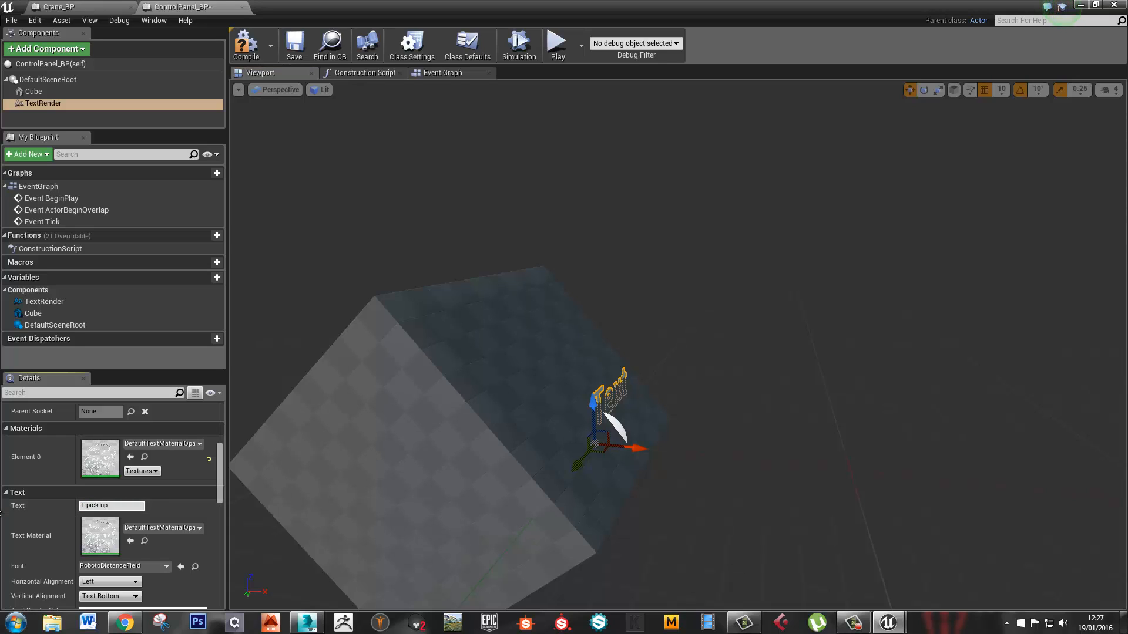
pyautogui.write('1:pick up')
pyautogui.hotkey('shift', 'Return')
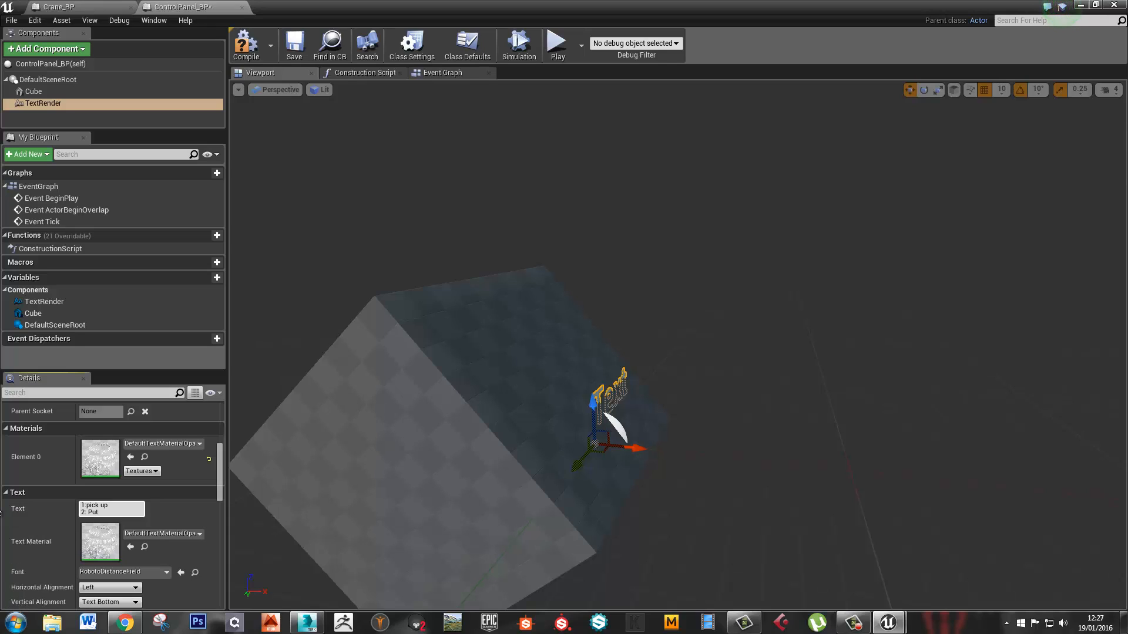
pyautogui.write('2: Put down')
pyautogui.hotkey('shift', 'Return')
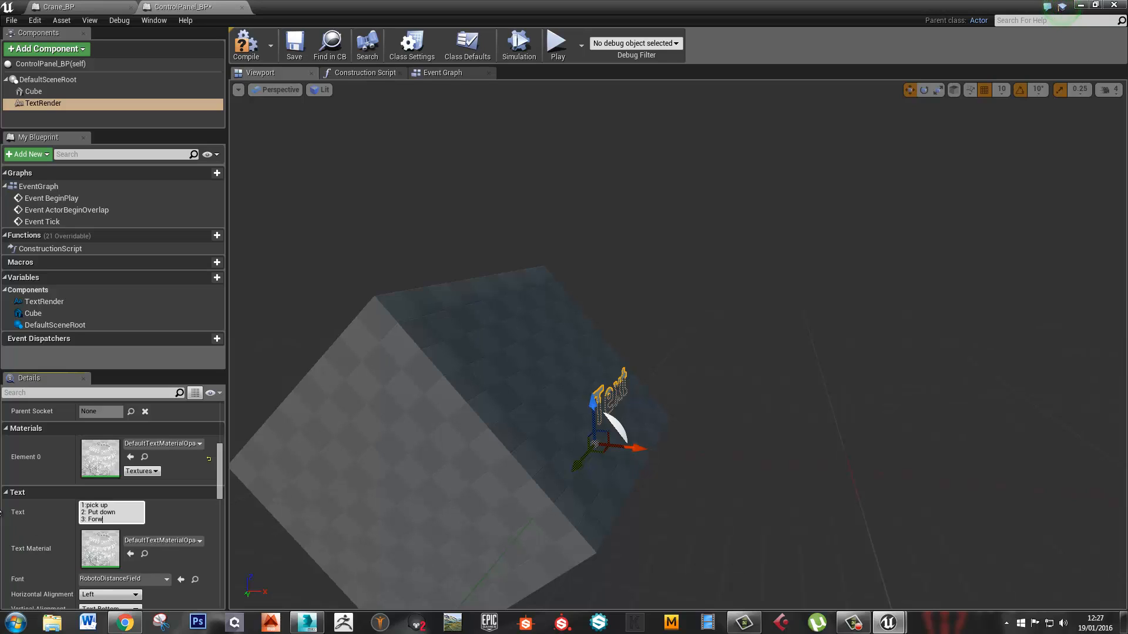
pyautogui.write('3: Forward')
pyautogui.hotkey('shift', 'Return')
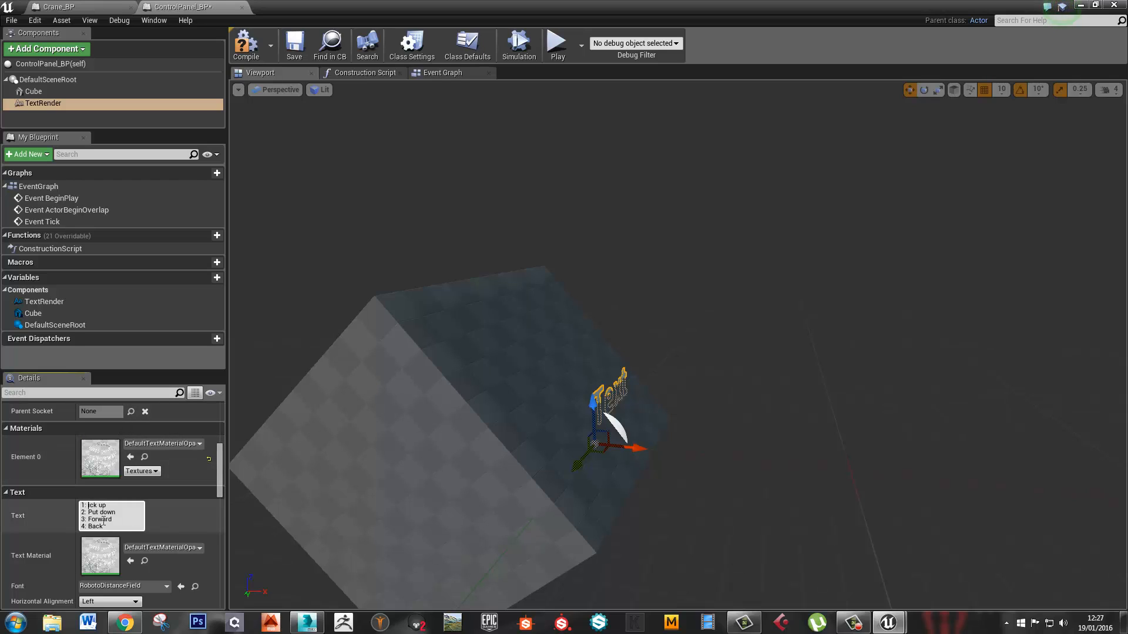
pyautogui.click(175, 519)
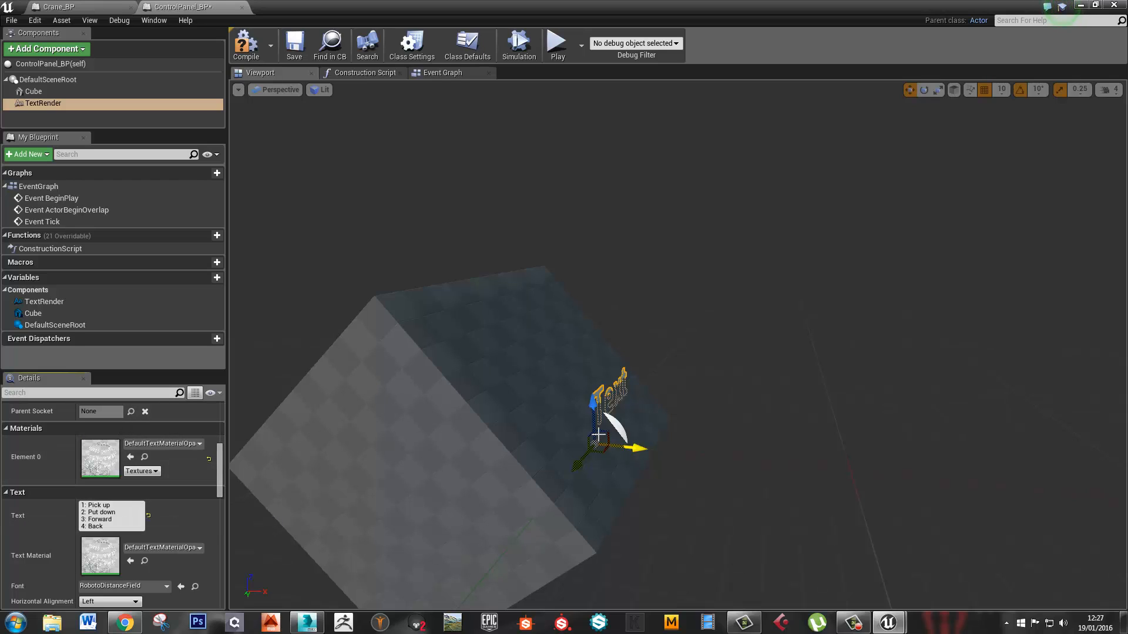
# Change the text render color to blue, hex 0031FFFF
pyautogui.scroll(-6, 141, 511)
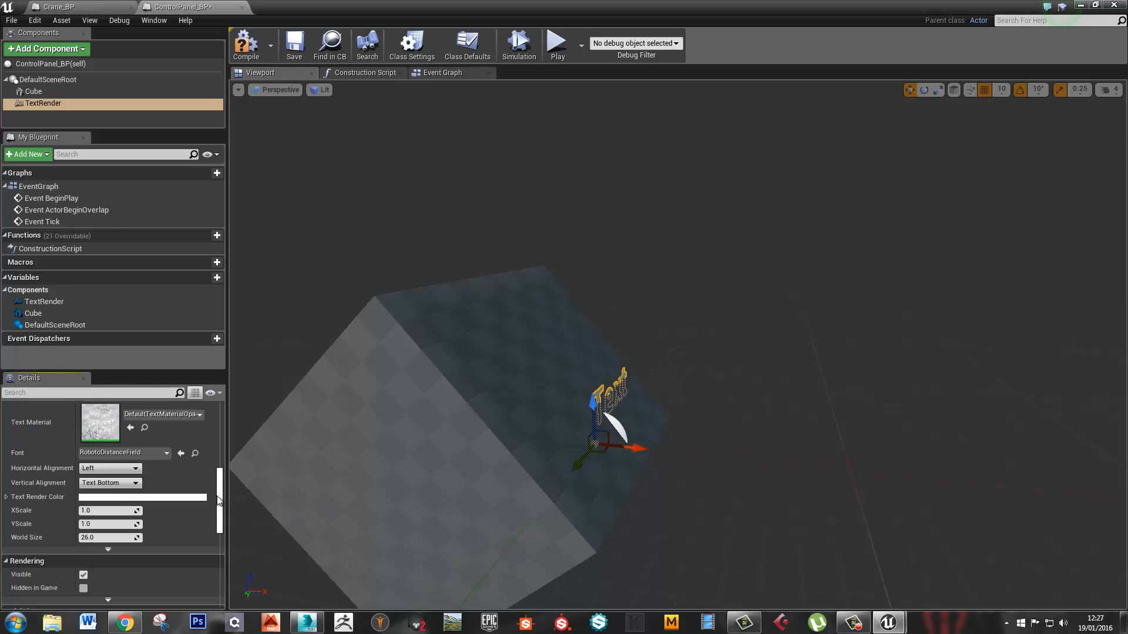
pyautogui.scroll(3, 141, 511)
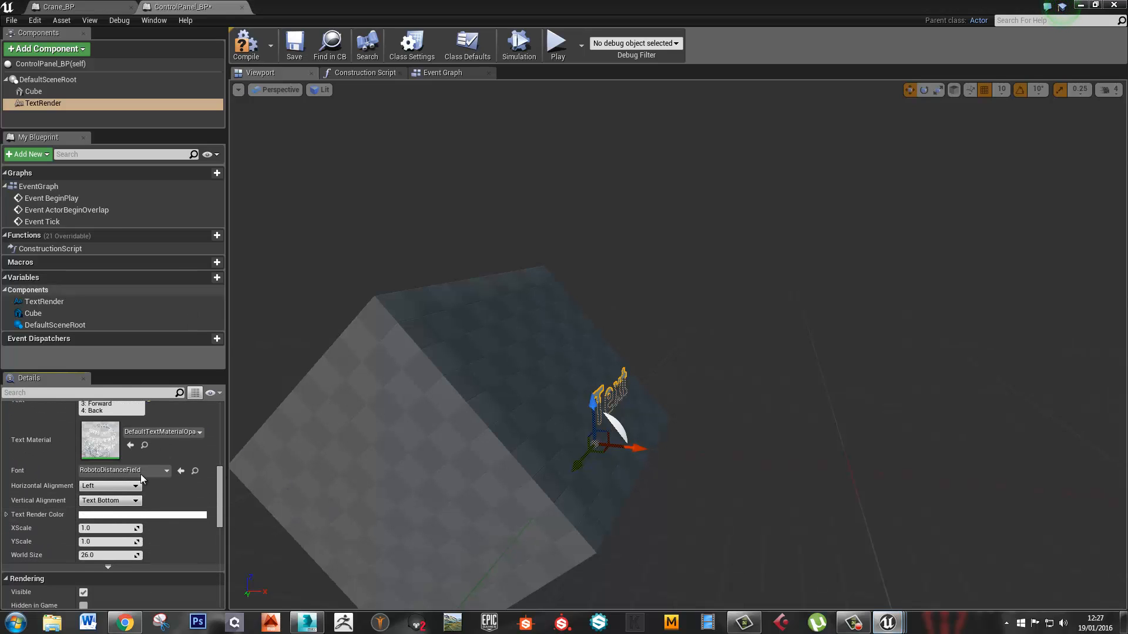
pyautogui.click(141, 515)
pyautogui.click(164, 400)
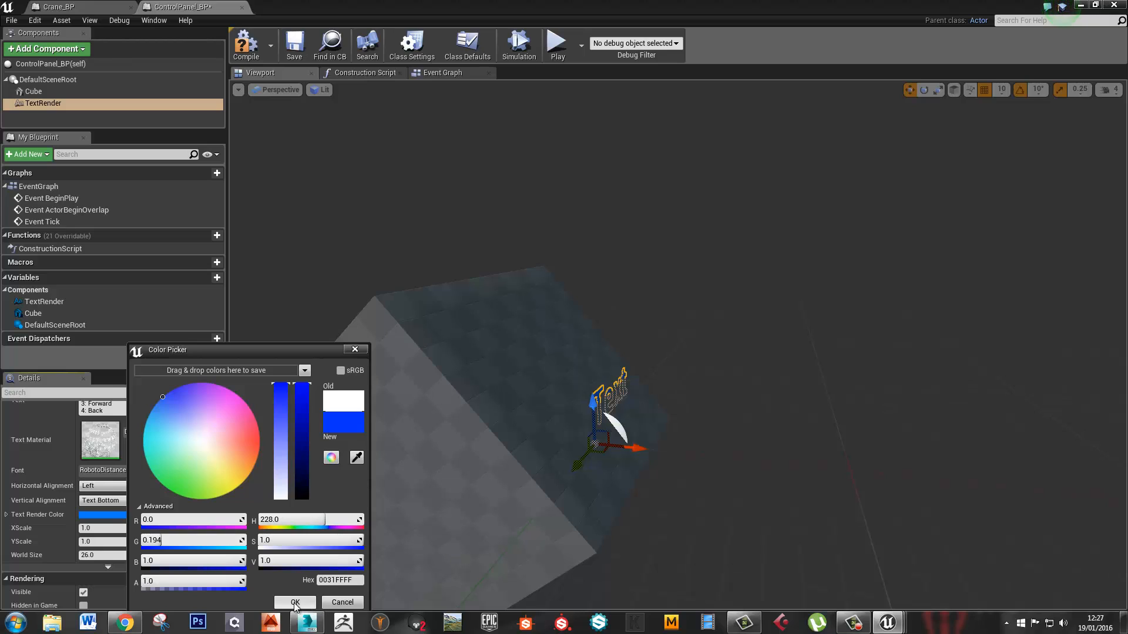
pyautogui.click(295, 604)
# Tilt the text component to match the cube's sloped face and shift it slightly along that face
pyautogui.moveTo(595, 415); pyautogui.dragTo(636, 411, button='right')
pyautogui.press('e')
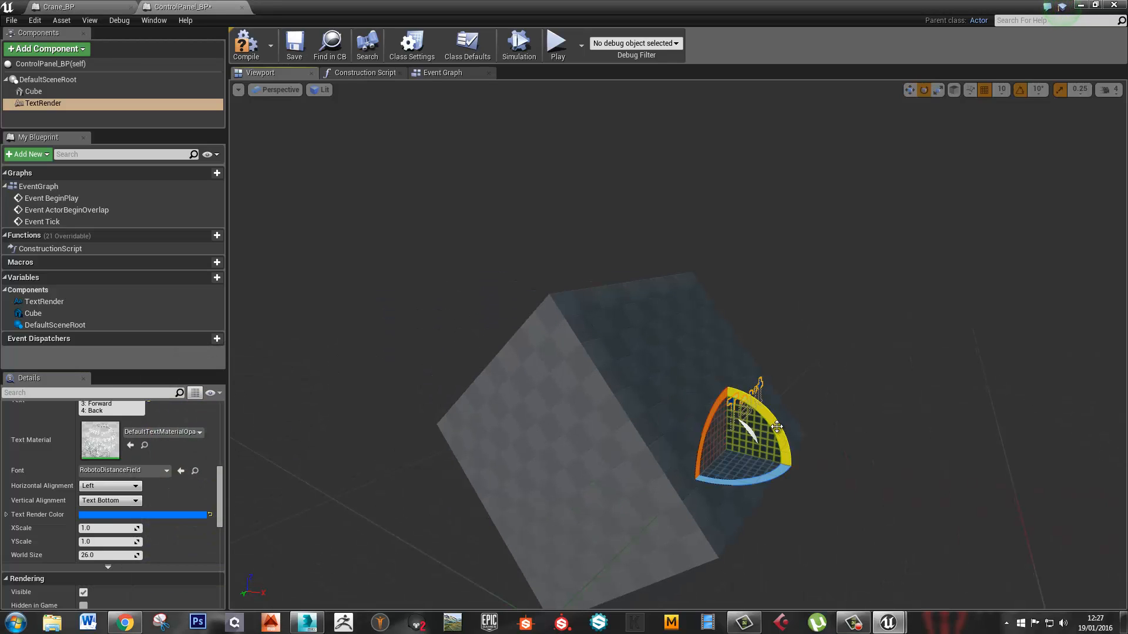
pyautogui.moveTo(770, 411); pyautogui.dragTo(737, 381)
pyautogui.press('w')
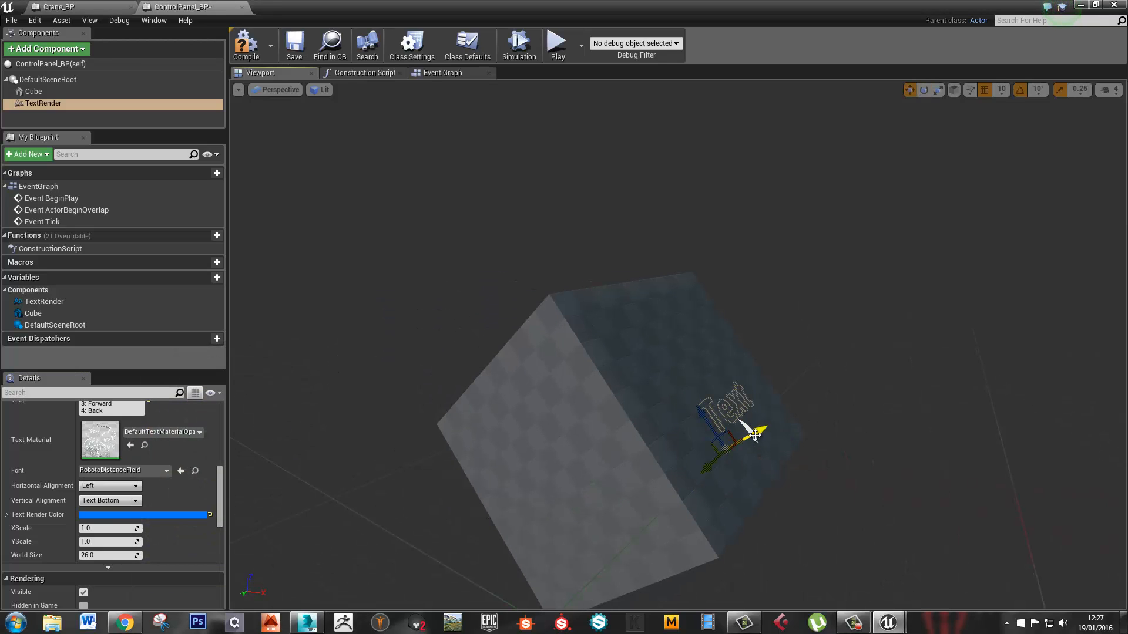
pyautogui.moveTo(721, 475); pyautogui.dragTo(687, 456)
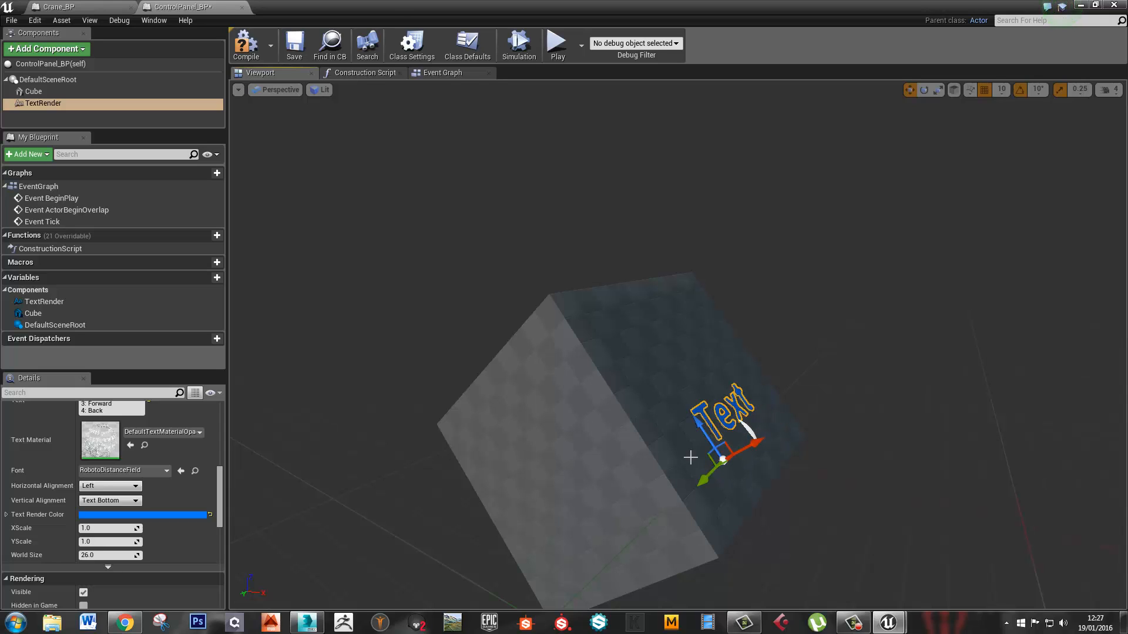
# Place ControlPanel_BP from the CraneStuff folder into the level at X -230, Y 220, Z 200 cm
pyautogui.moveTo(356, 4); pyautogui.dragTo(1127, 317)
pyautogui.moveTo(150, 494); pyautogui.dragTo(574, 395)
pyautogui.press('w')
pyautogui.moveTo(575, 395); pyautogui.dragTo(647, 405, button='right')
pyautogui.press('a')
pyautogui.press('w')
pyautogui.moveTo(578, 421); pyautogui.dragTo(578, 389)
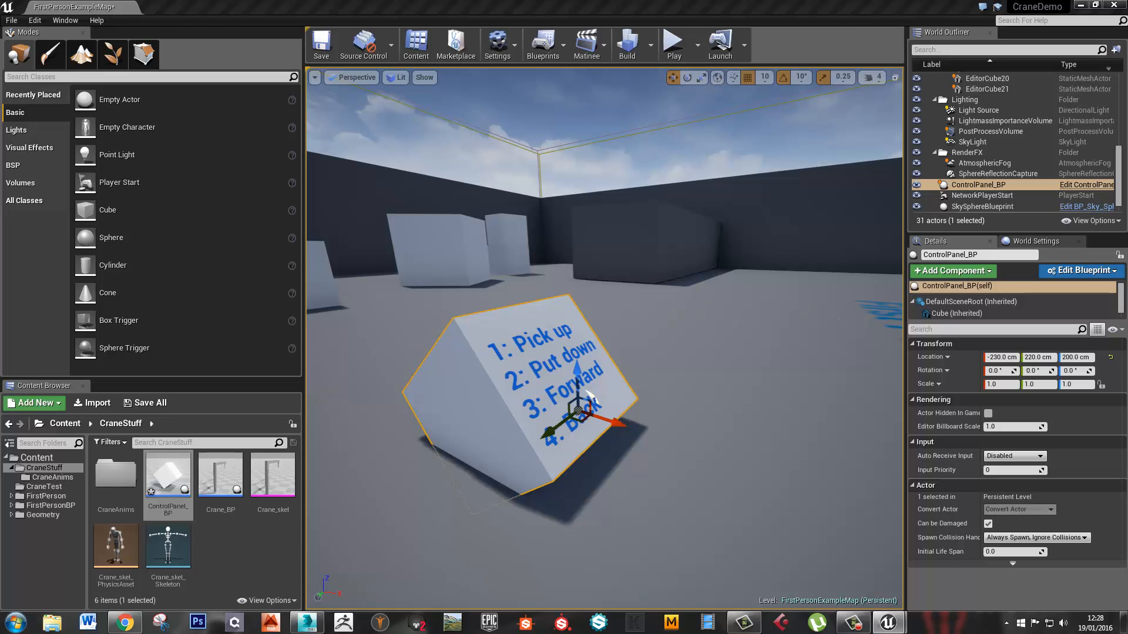
pyautogui.moveTo(589, 395); pyautogui.dragTo(582, 376, button='right')
pyautogui.moveTo(488, 446)
pyautogui.mouseDown()
pyautogui.moveTo(504, 446)
pyautogui.moveTo(488, 445)
pyautogui.mouseUp()
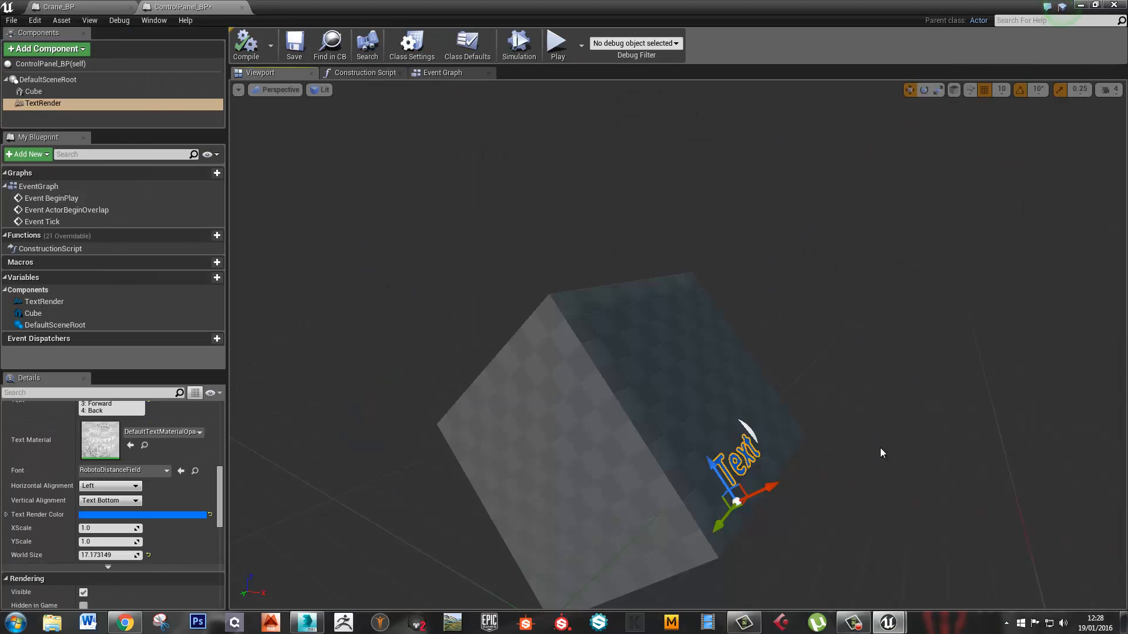
# Open ControlPanel_BP's Event Graph and delete the Event ActorBeginOverlap and Event Tick nodes
pyautogui.click(71, 81)
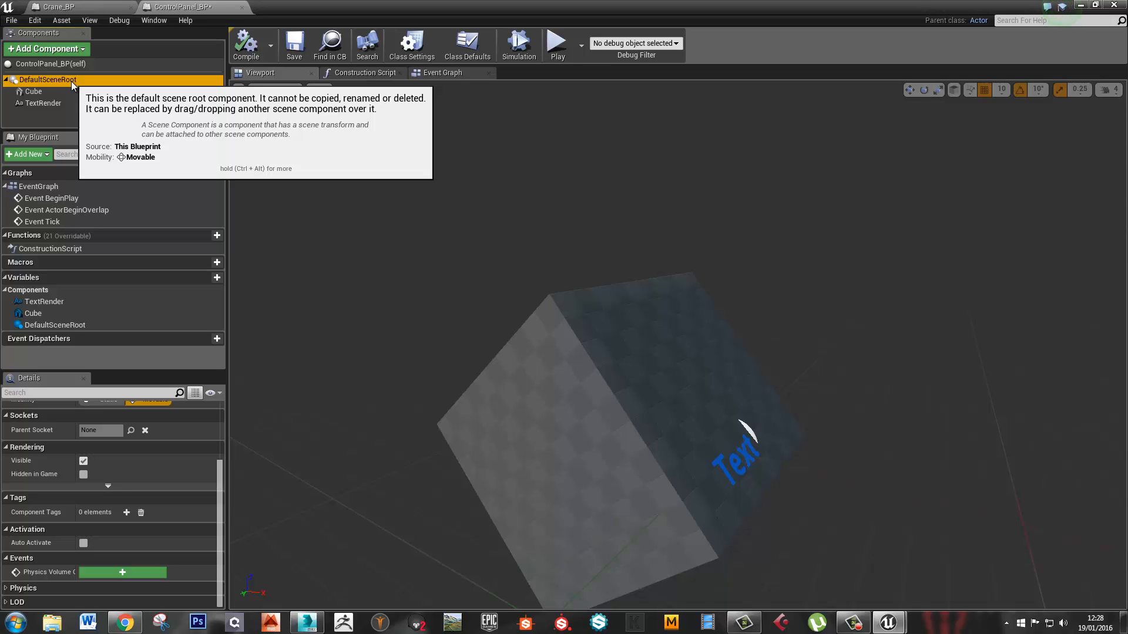
pyautogui.click(453, 71)
pyautogui.scroll(-5, 770, 343)
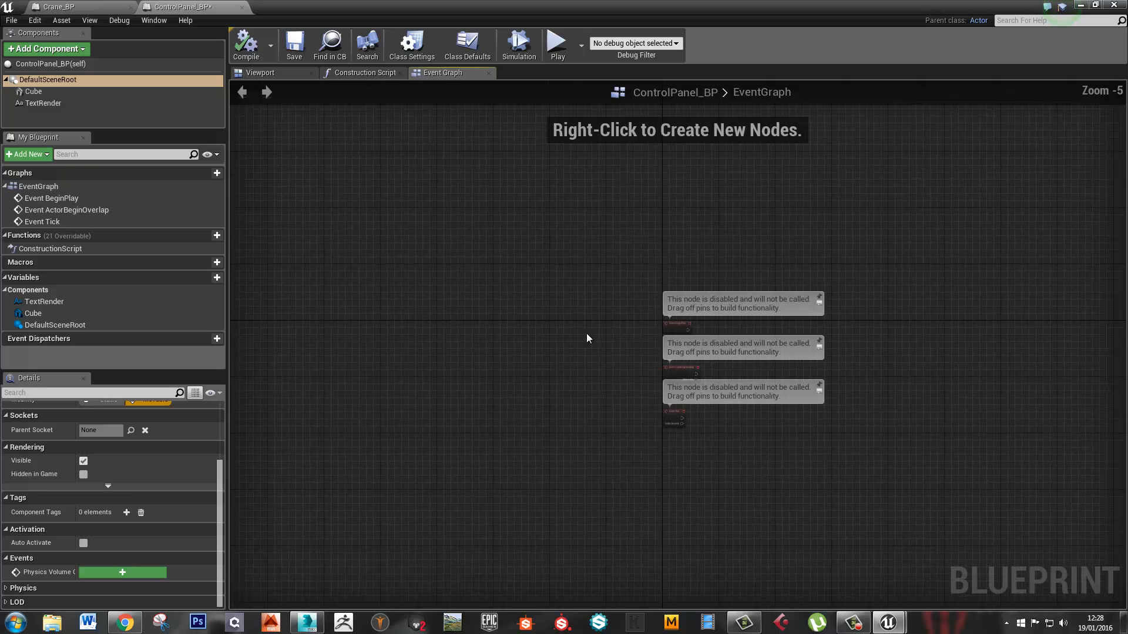
pyautogui.moveTo(590, 274); pyautogui.dragTo(818, 474)
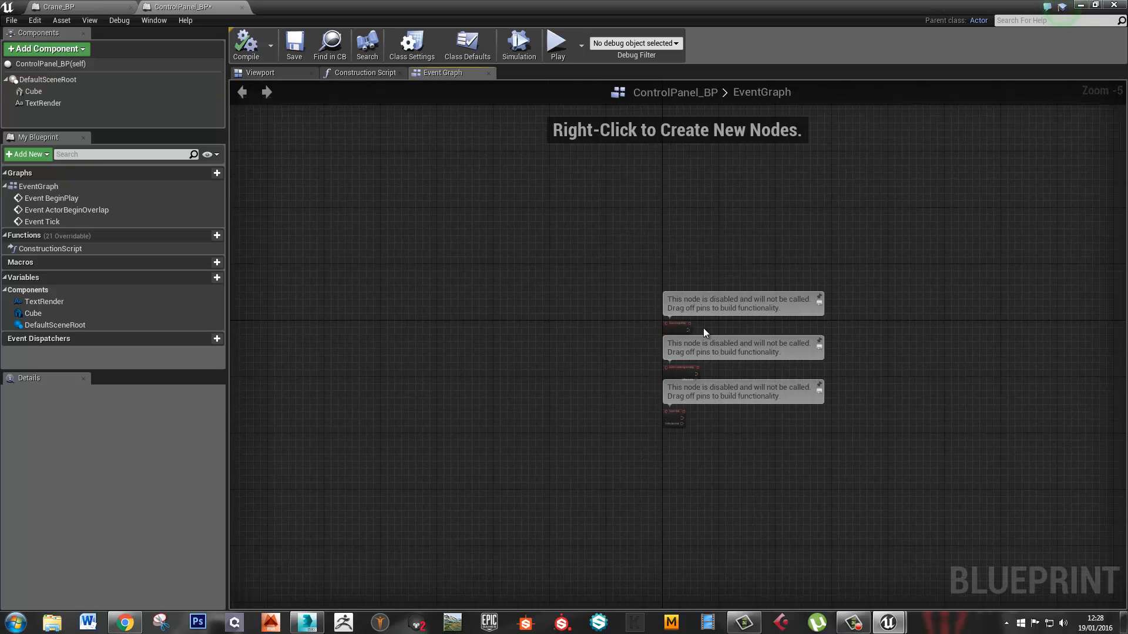
pyautogui.scroll(3, 703, 328)
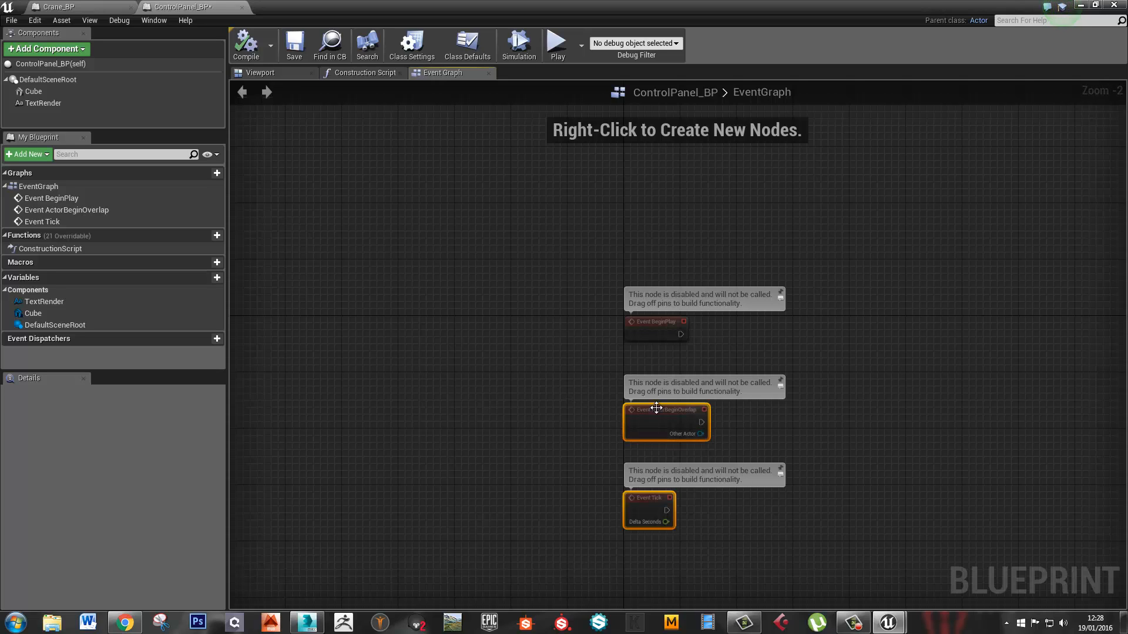
pyautogui.press('Delete')
pyautogui.scroll(2, 717, 350)
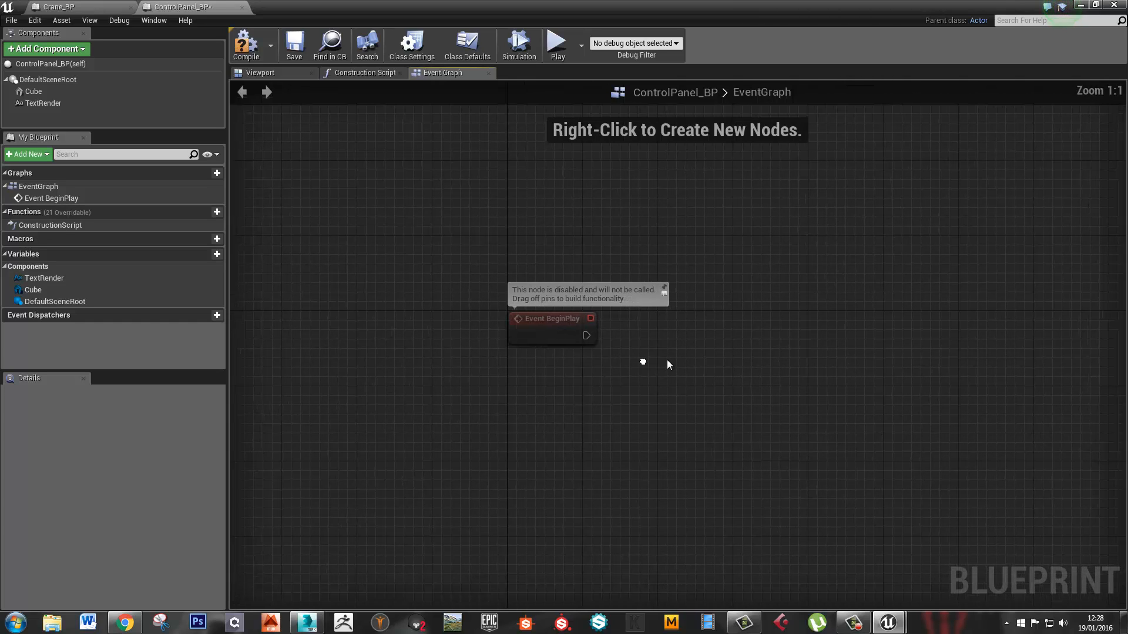
# Add a Get Player Controller node and place it just below Event BeginPlay
pyautogui.moveTo(586, 336); pyautogui.dragTo(657, 333)
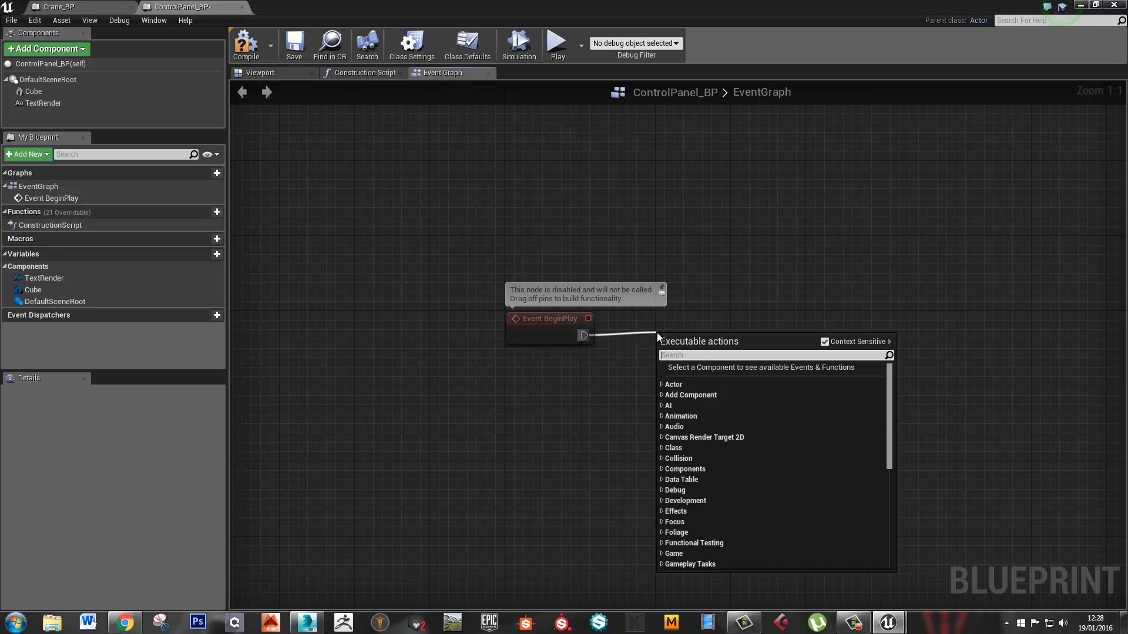
pyautogui.write('enab')
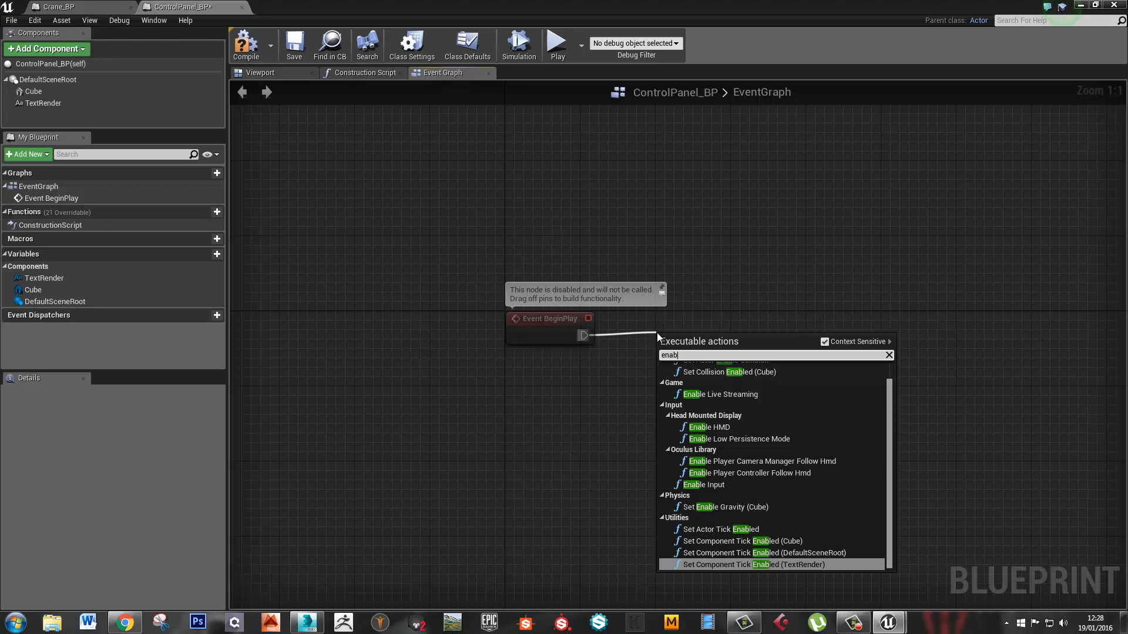
pyautogui.rightClick(618, 417)
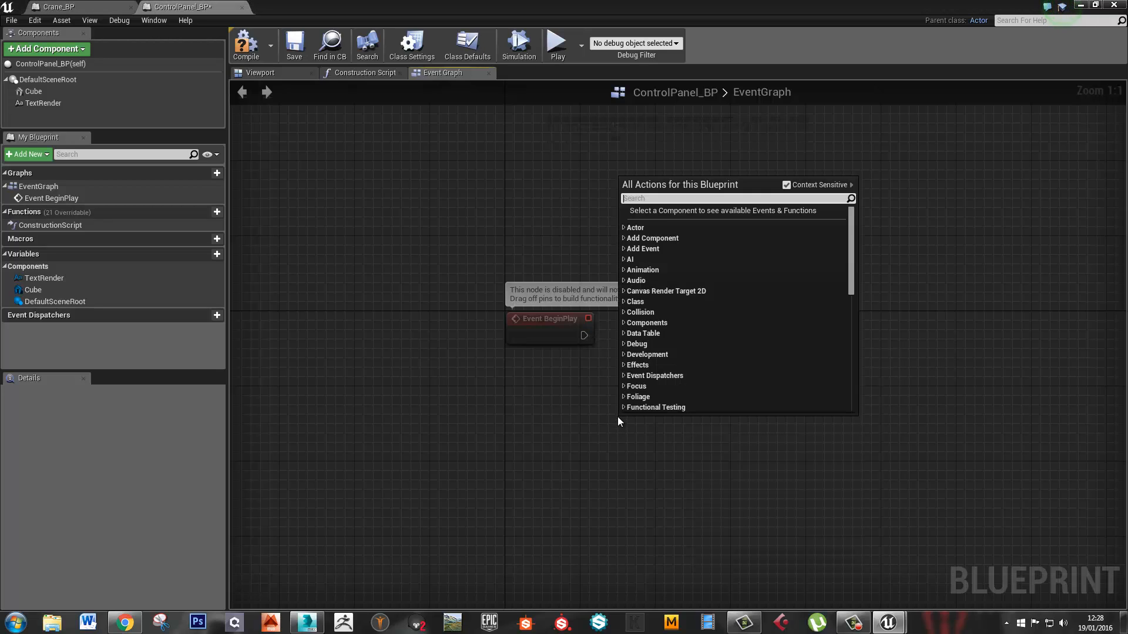
pyautogui.write('player con')
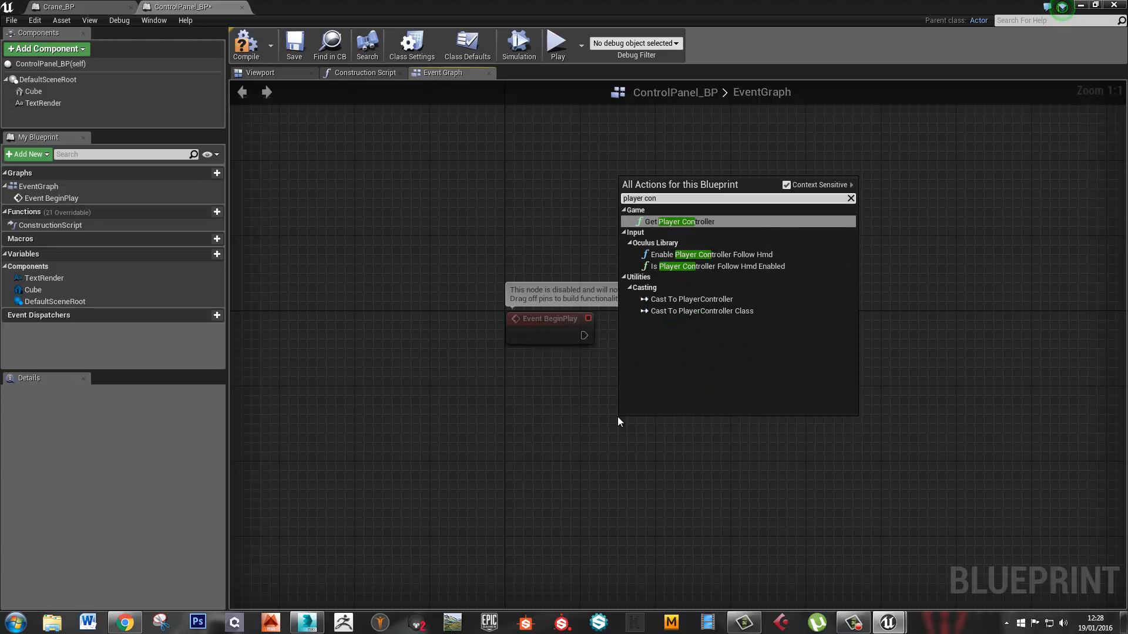
pyautogui.press('Return')
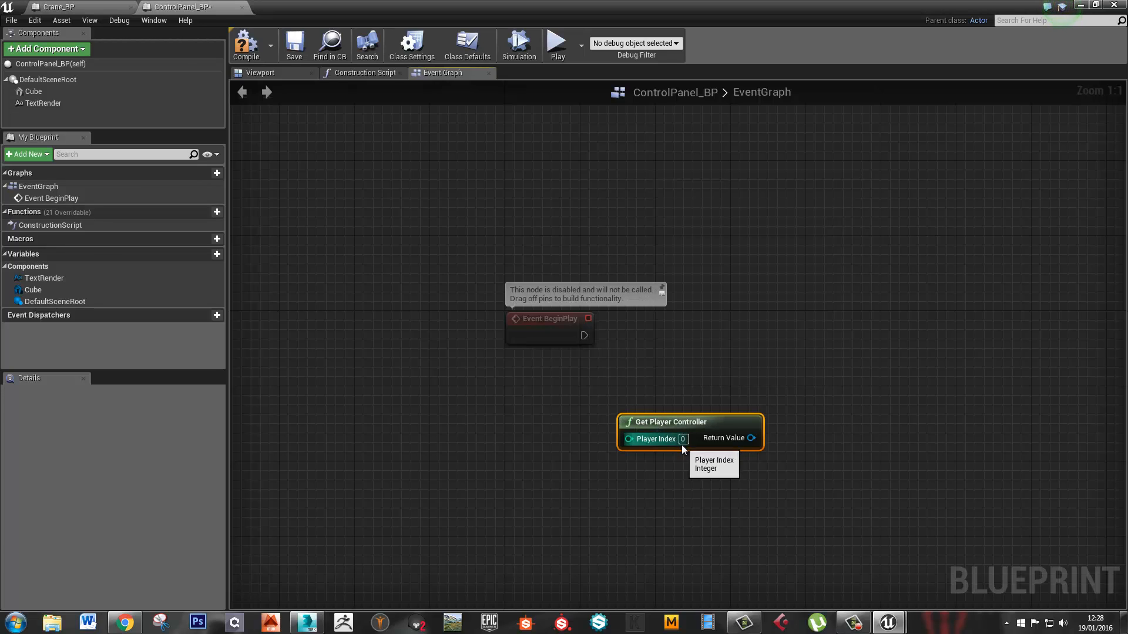
pyautogui.moveTo(632, 423); pyautogui.dragTo(519, 386)
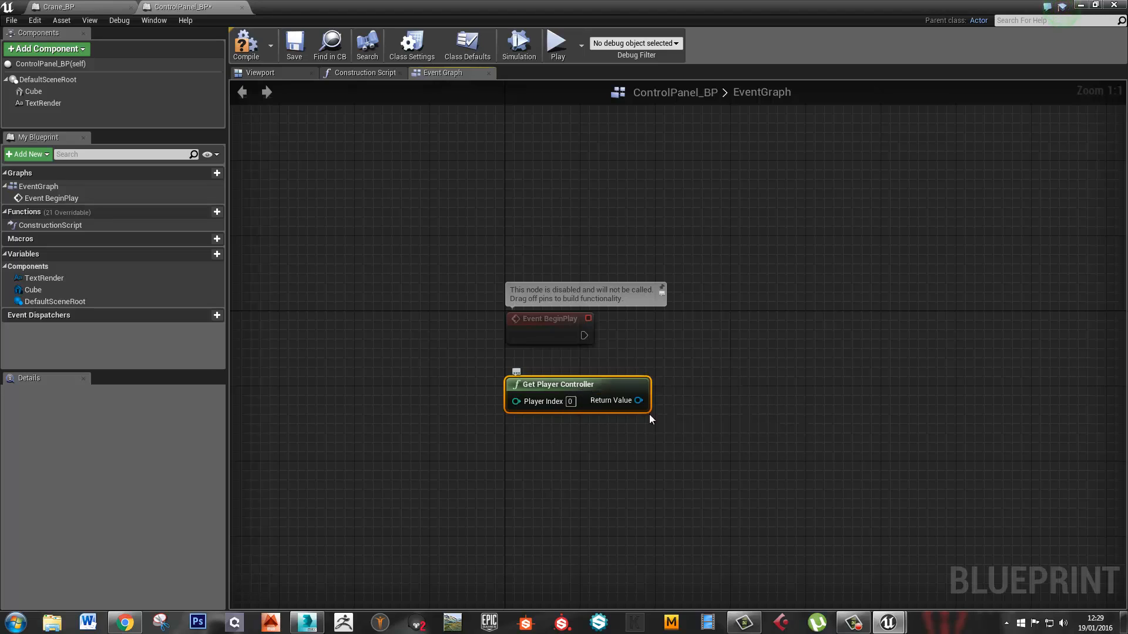
# Add an Enable Input node from the player controller's Return Value, connect Event BeginPlay's execution to it, and compile the blueprint
pyautogui.moveTo(638, 400); pyautogui.dragTo(682, 378)
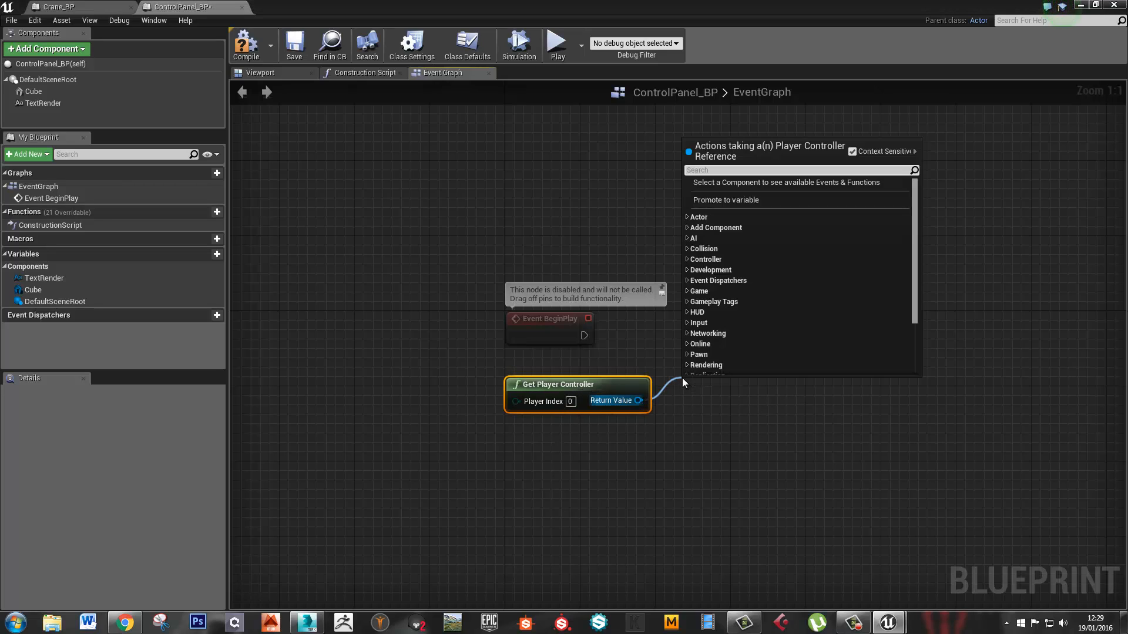
pyautogui.write('enable input')
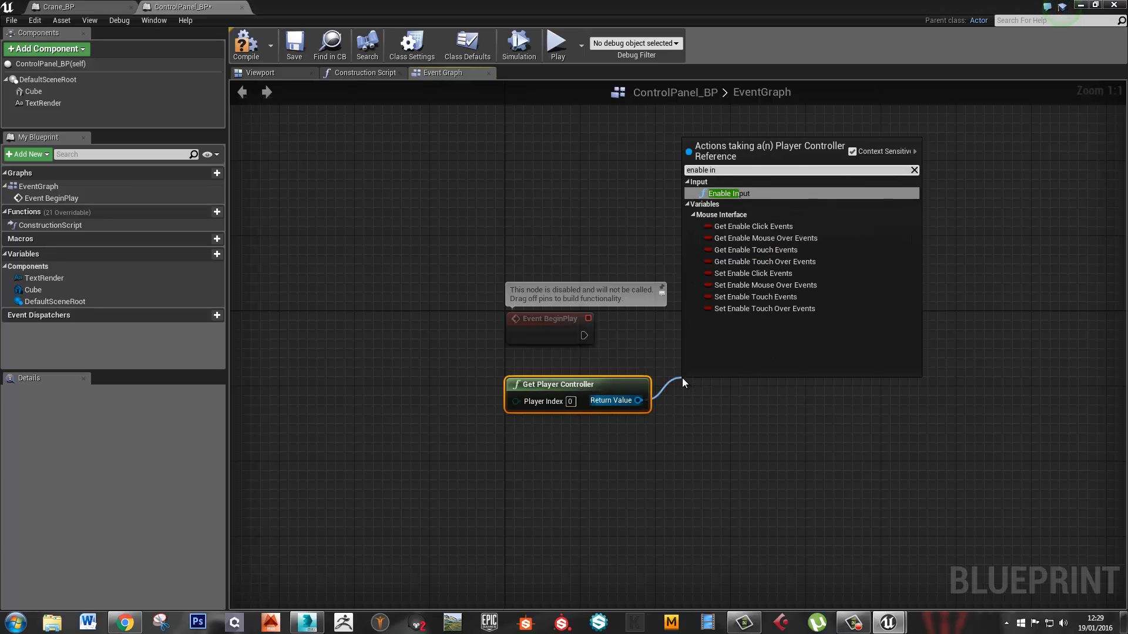
pyautogui.press('Return')
pyautogui.moveTo(682, 378); pyautogui.dragTo(673, 322)
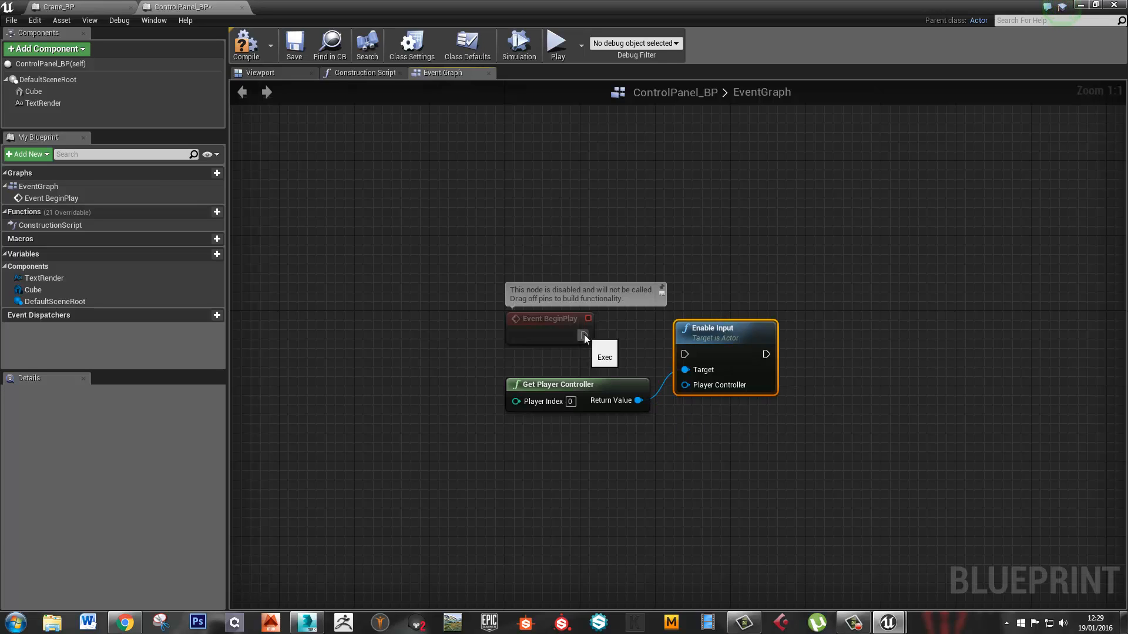
pyautogui.moveTo(584, 335); pyautogui.dragTo(700, 353)
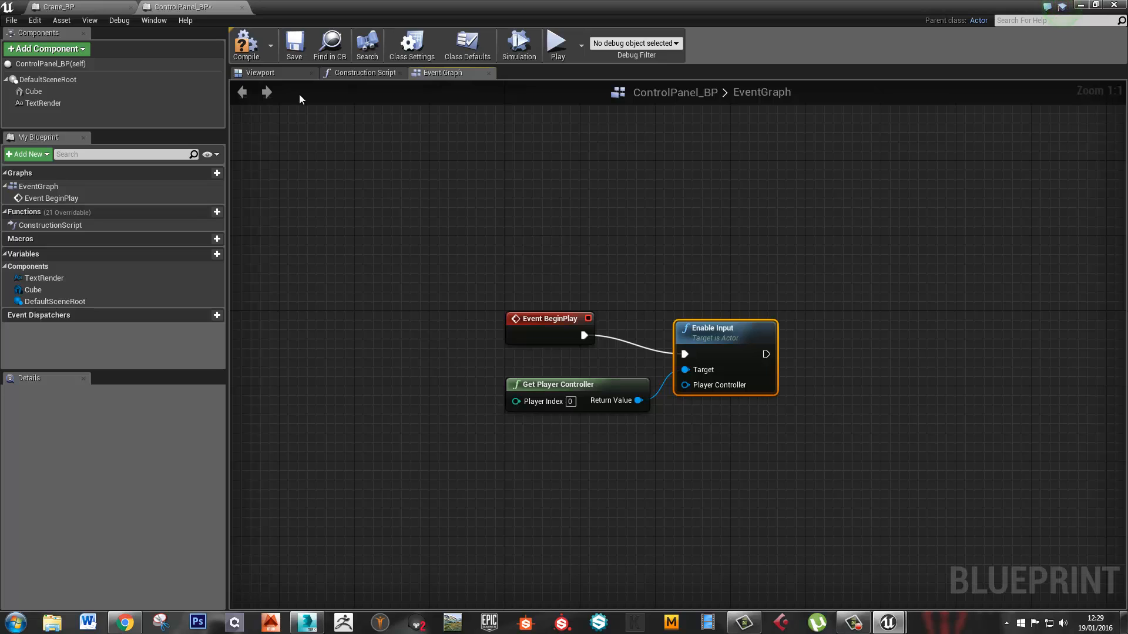
pyautogui.click(245, 44)
# Check the custom events in Crane_BP's Event Graph, return to ControlPanel_BP, and save it
pyautogui.moveTo(729, 508); pyautogui.dragTo(668, 413, button='right')
pyautogui.rightClick(529, 474)
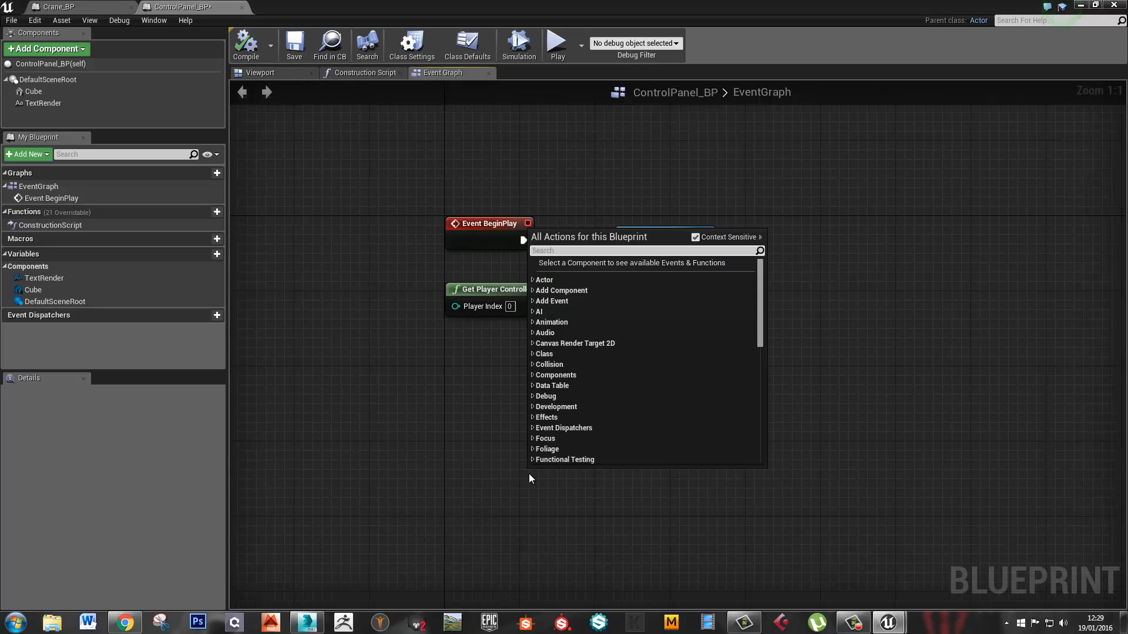
pyautogui.click(469, 465)
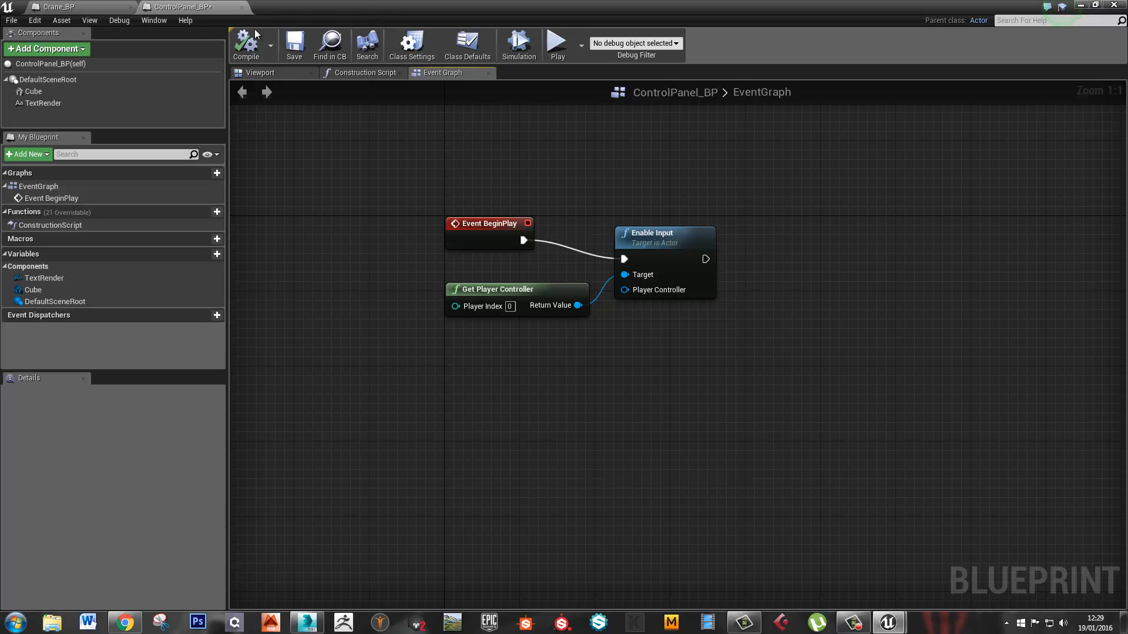
pyautogui.click(70, 7)
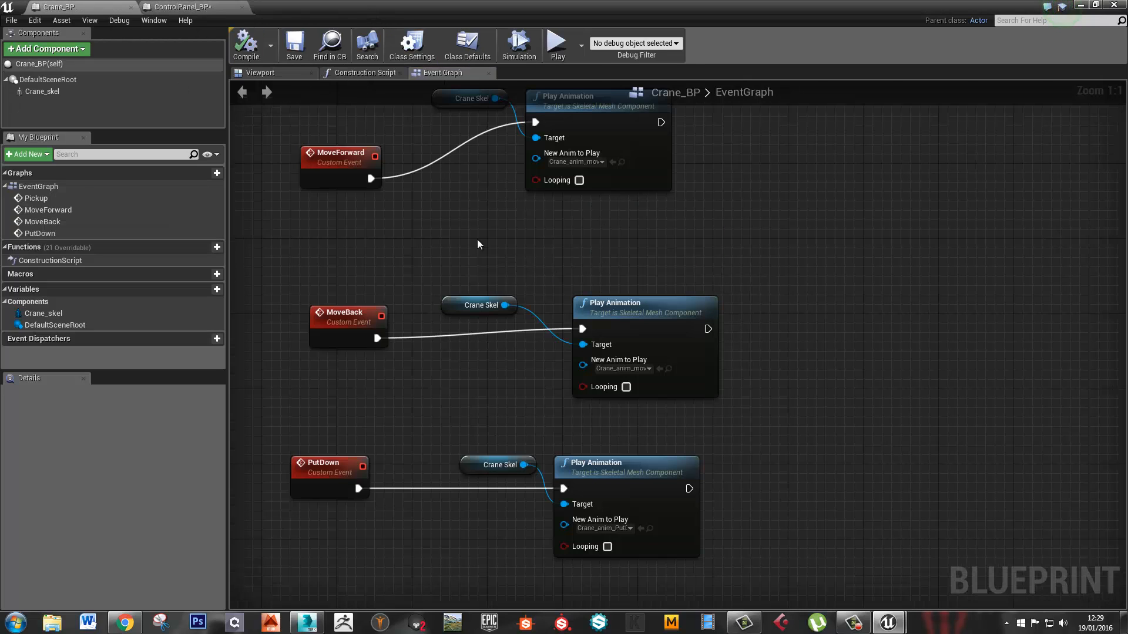
pyautogui.click(198, 11)
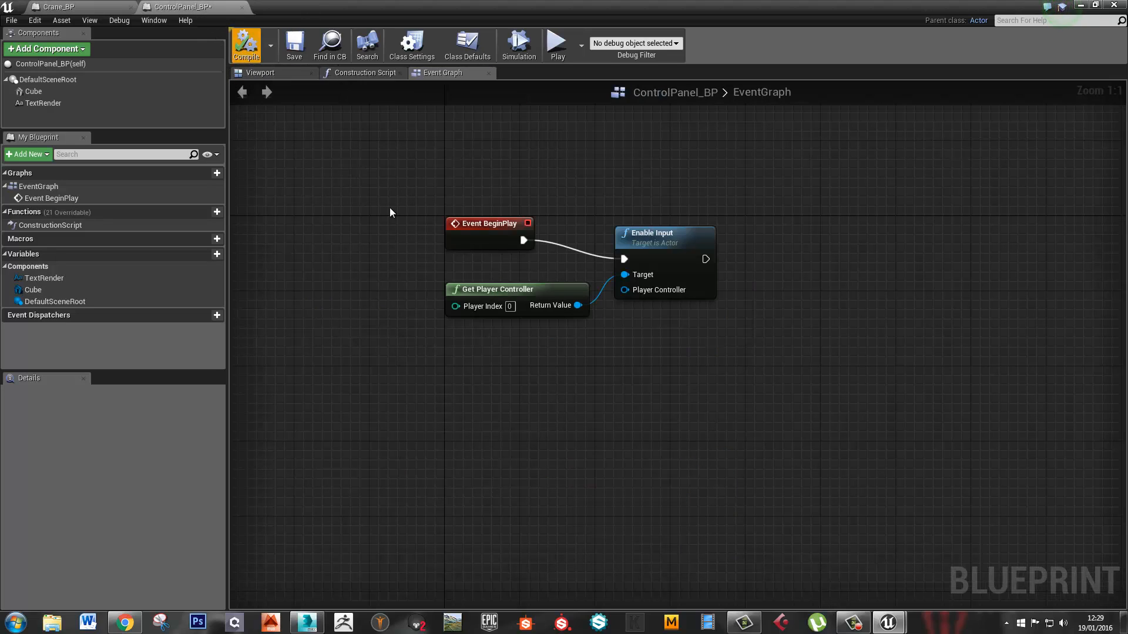
pyautogui.moveTo(470, 354); pyautogui.dragTo(479, 355, button='right')
pyautogui.hotkey('ctrl', 's')
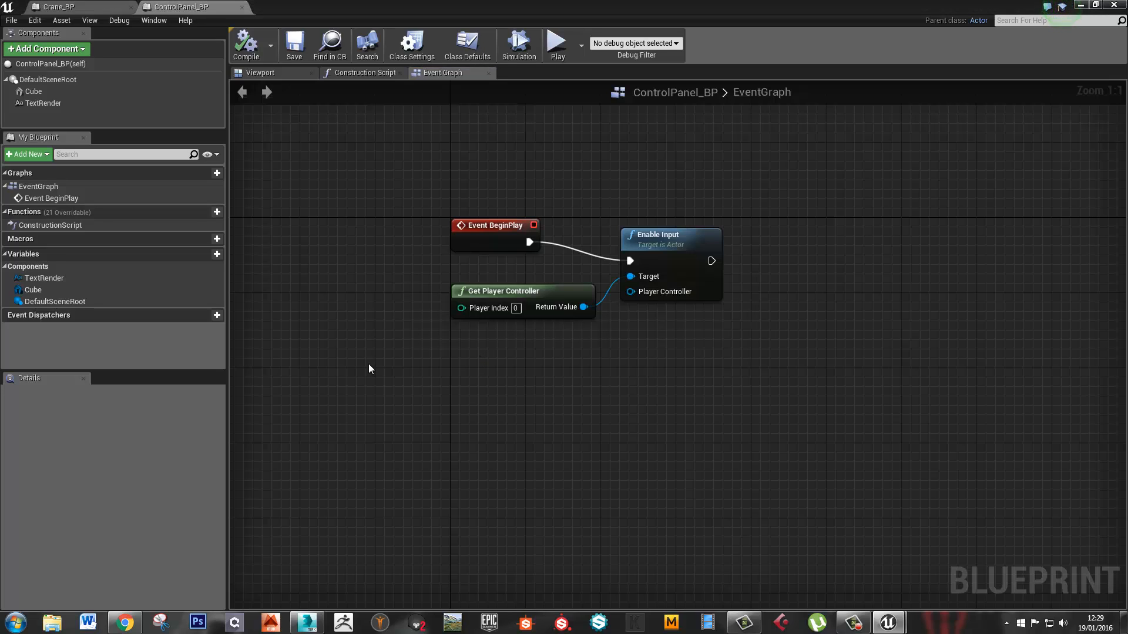
# Place two Crane_BP instances in the level near the control panel
pyautogui.doubleClick(549, 14)
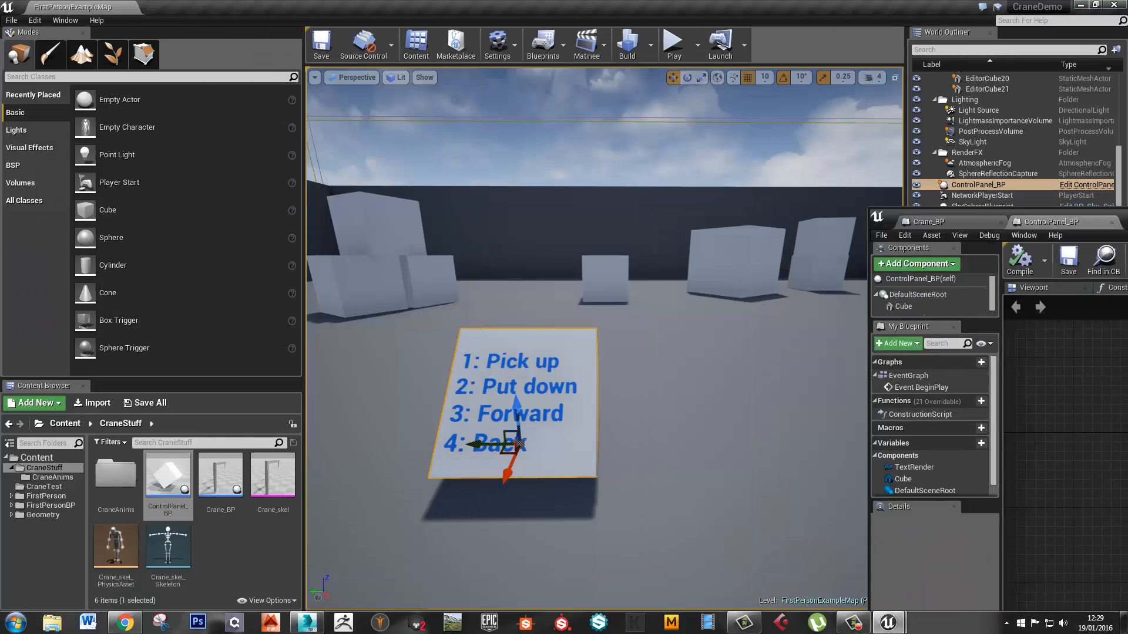
pyautogui.click(549, 14)
pyautogui.moveTo(212, 493); pyautogui.dragTo(680, 382)
pyautogui.press('f')
pyautogui.keyDown('alt'); pyautogui.moveTo(484, 346); pyautogui.dragTo(728, 376); pyautogui.keyUp('alt')
pyautogui.moveTo(729, 376); pyautogui.dragTo(441, 439, button='right')
# Delete both Crane_BP instances from the level
pyautogui.click(541, 335)
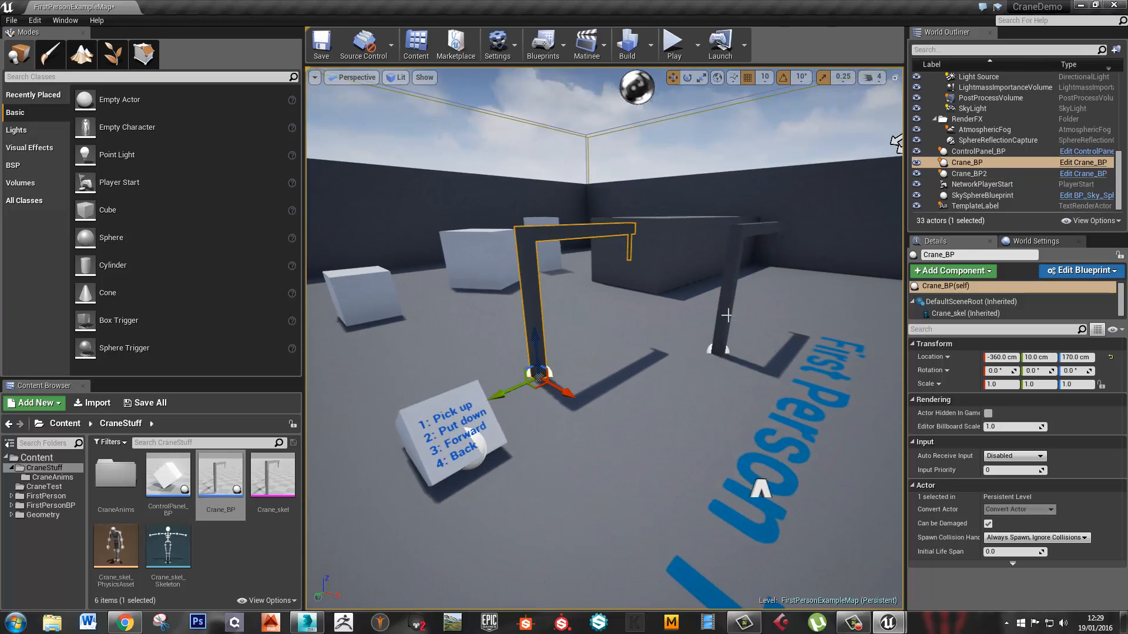
pyautogui.click(726, 317)
pyautogui.click(530, 308)
pyautogui.press('Delete')
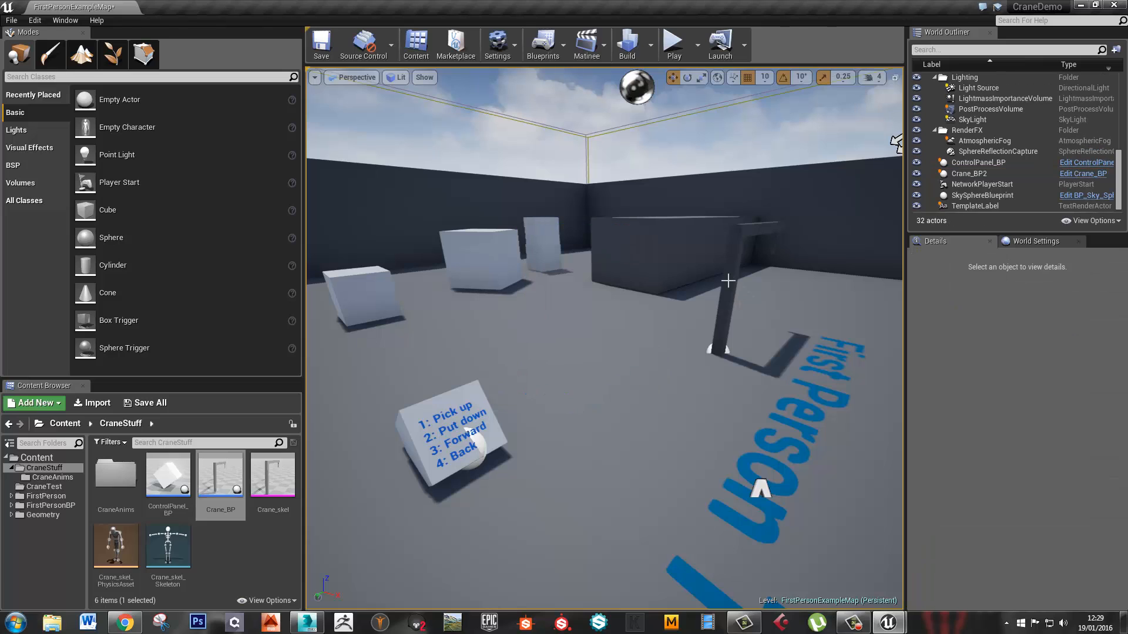
pyautogui.click(728, 280)
pyautogui.press('Delete')
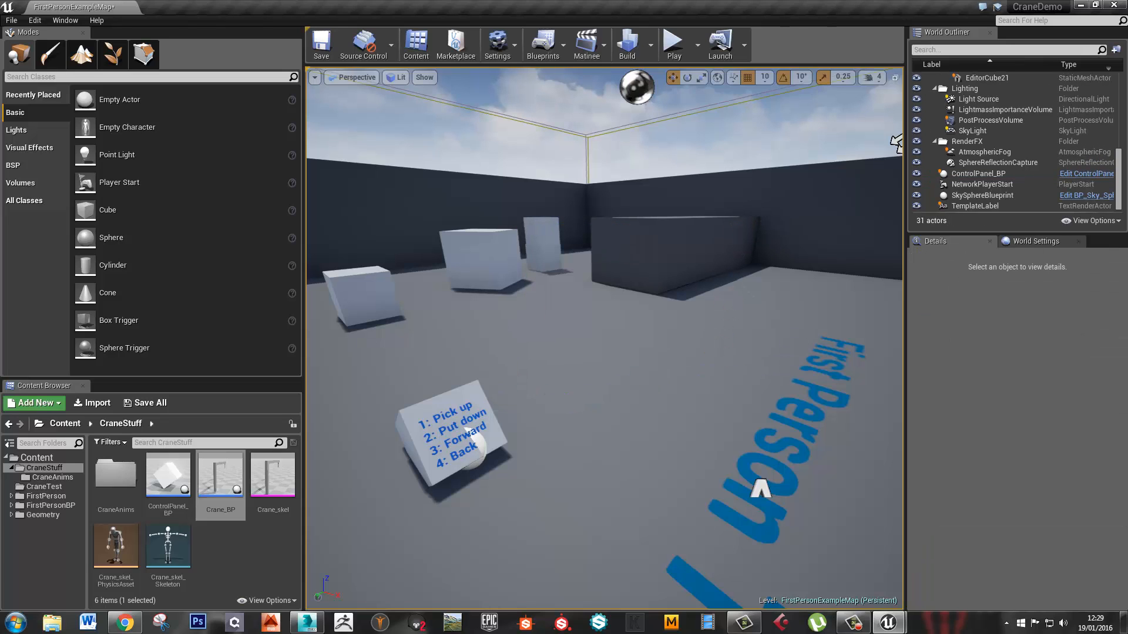
# Open ControlPanel_BP from the level and add a variable named craneToControl
pyautogui.doubleClick(468, 433)
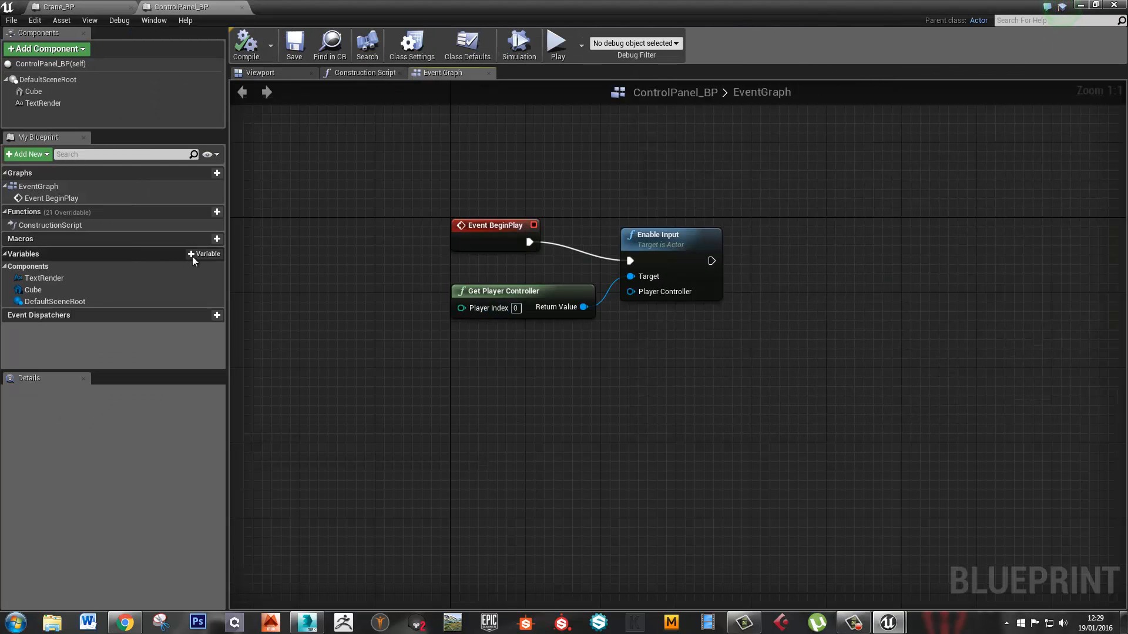
pyautogui.click(197, 256)
pyautogui.write('crane')
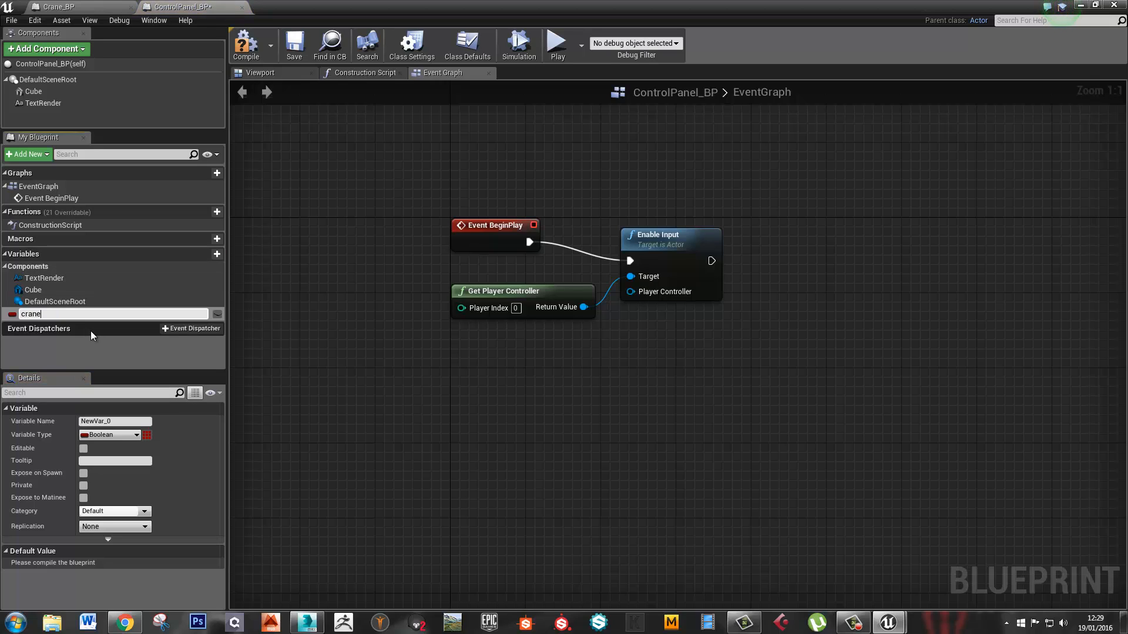
pyautogui.write('ToControl')
pyautogui.press('Return')
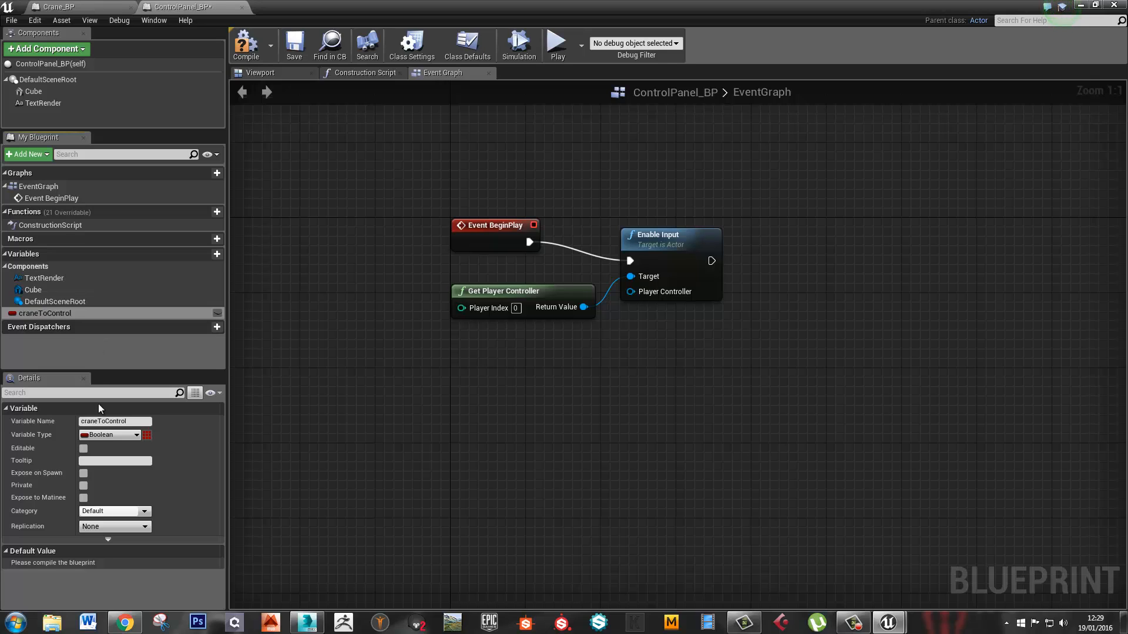
# Set the craneToControl variable's type to Crane BP, compile, and make the variable editable
pyautogui.click(107, 436)
pyautogui.write('crane')
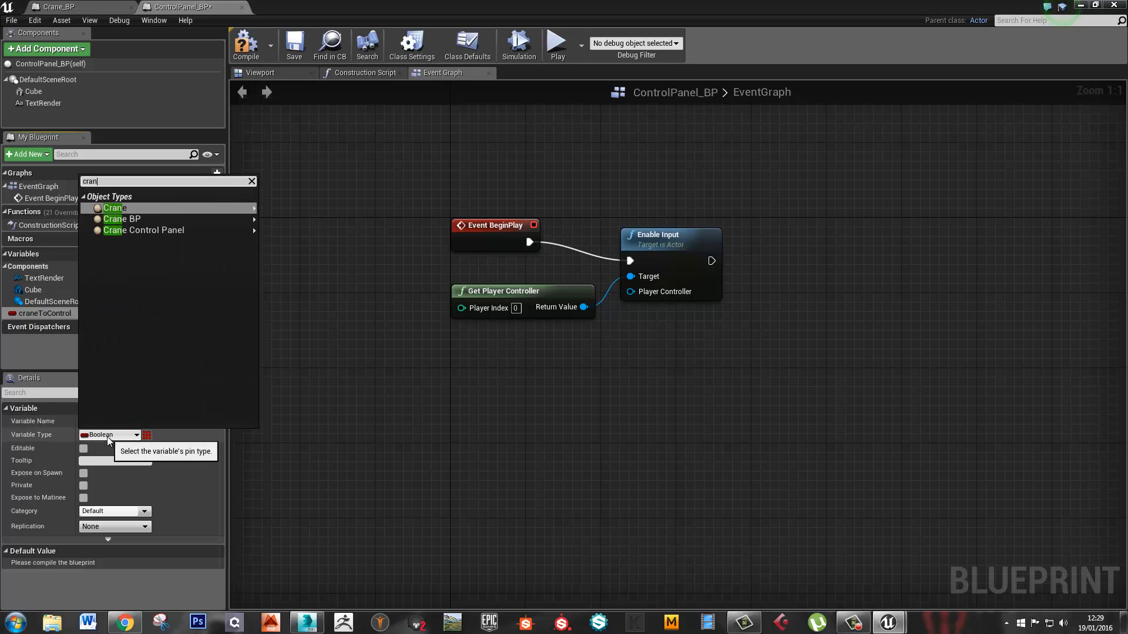
pyautogui.click(127, 219)
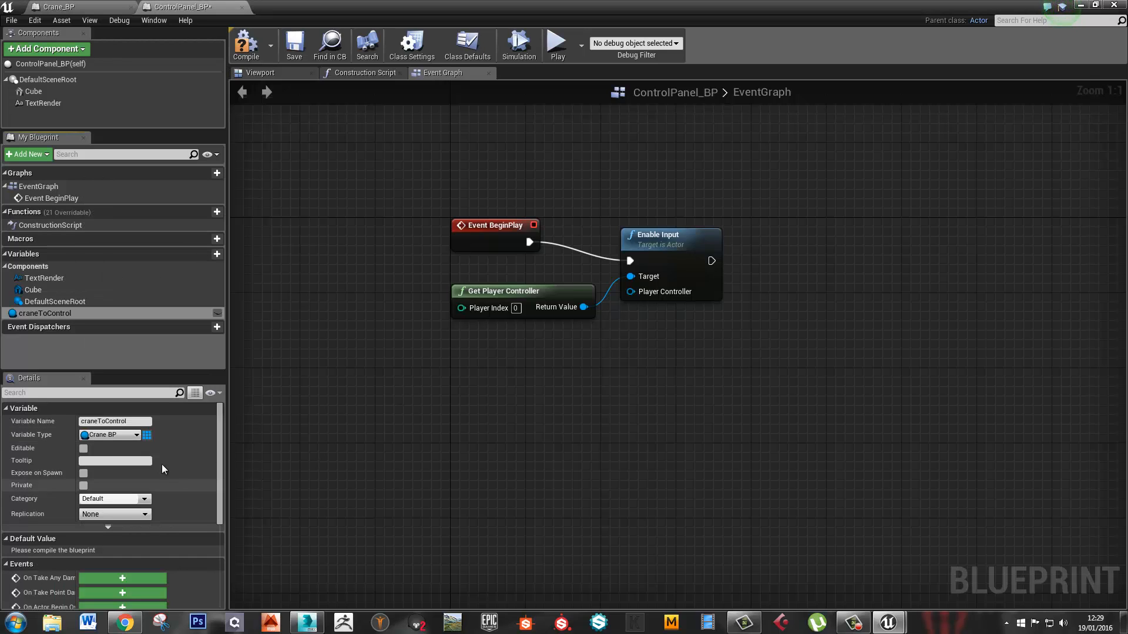
pyautogui.click(246, 46)
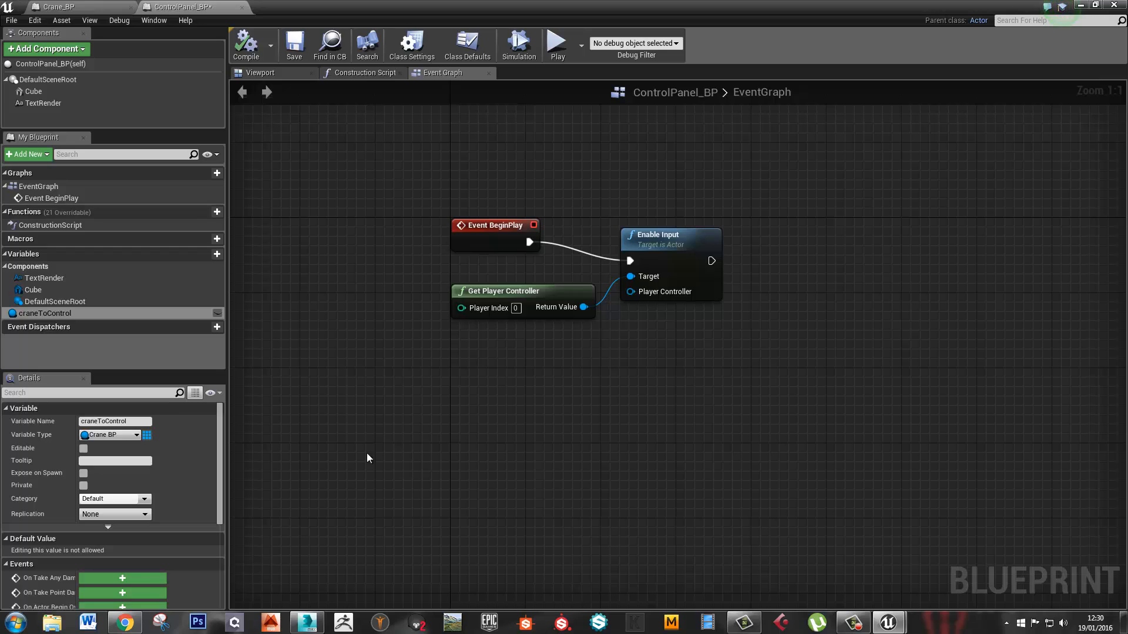
pyautogui.click(216, 313)
# Place three Crane_BP instances in a row behind the control panel, the first at X -360, Y -130, Z 170 cm
pyautogui.click(1080, 4)
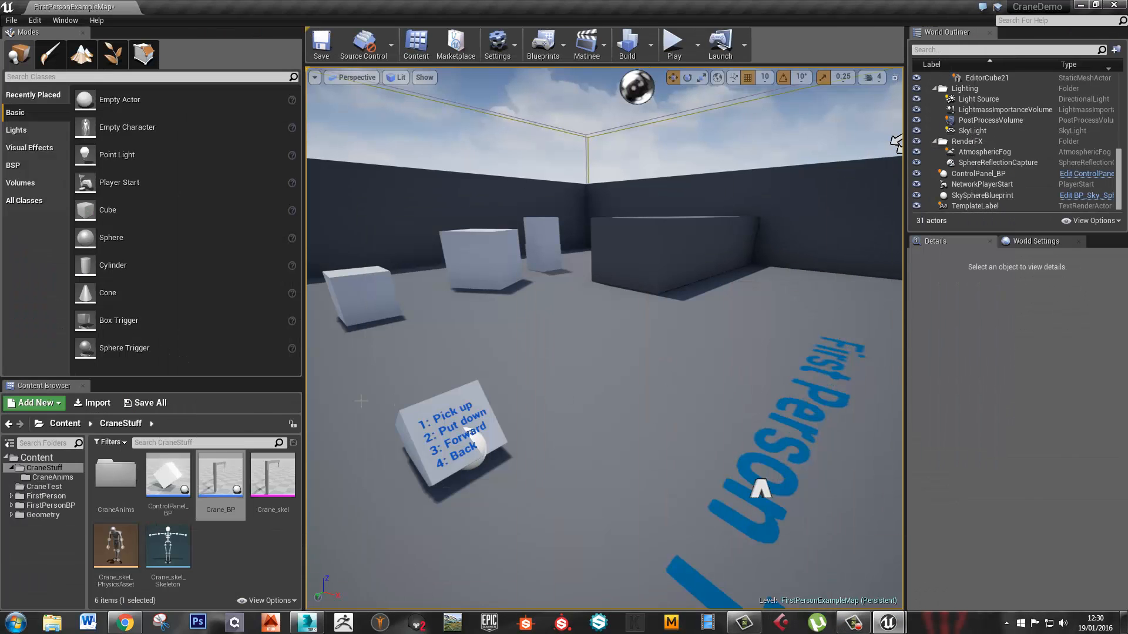
pyautogui.moveTo(221, 483); pyautogui.dragTo(587, 352)
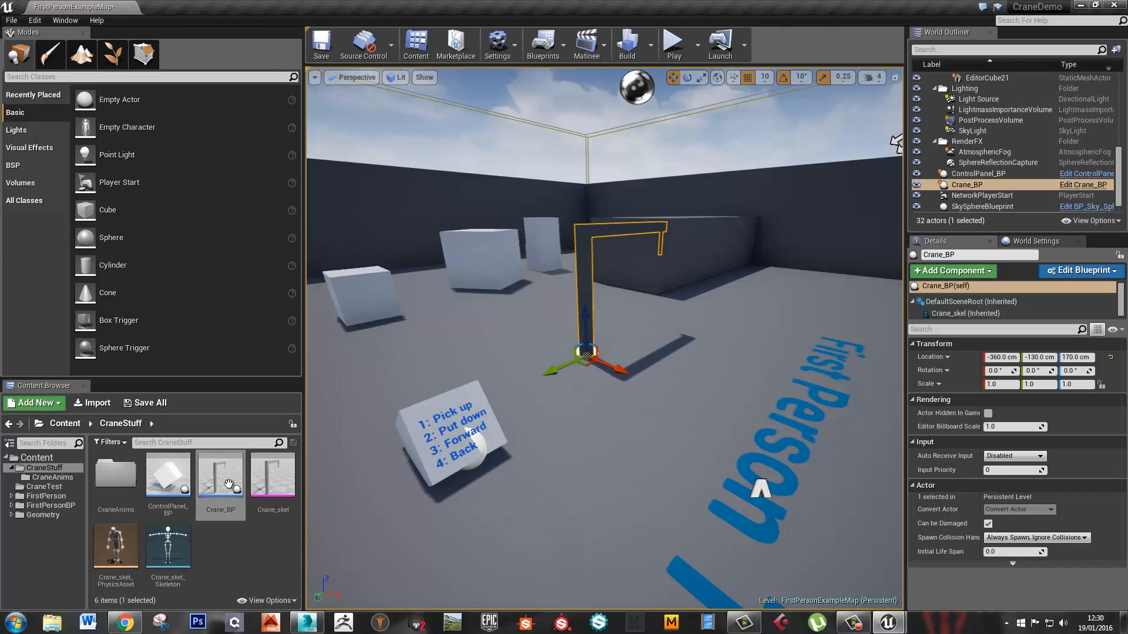
pyautogui.moveTo(675, 350); pyautogui.dragTo(675, 351)
pyautogui.moveTo(221, 483); pyautogui.dragTo(769, 351)
# Assign the first placed crane, Crane_BP, as the control panel's Crane to Control
pyautogui.click(460, 447)
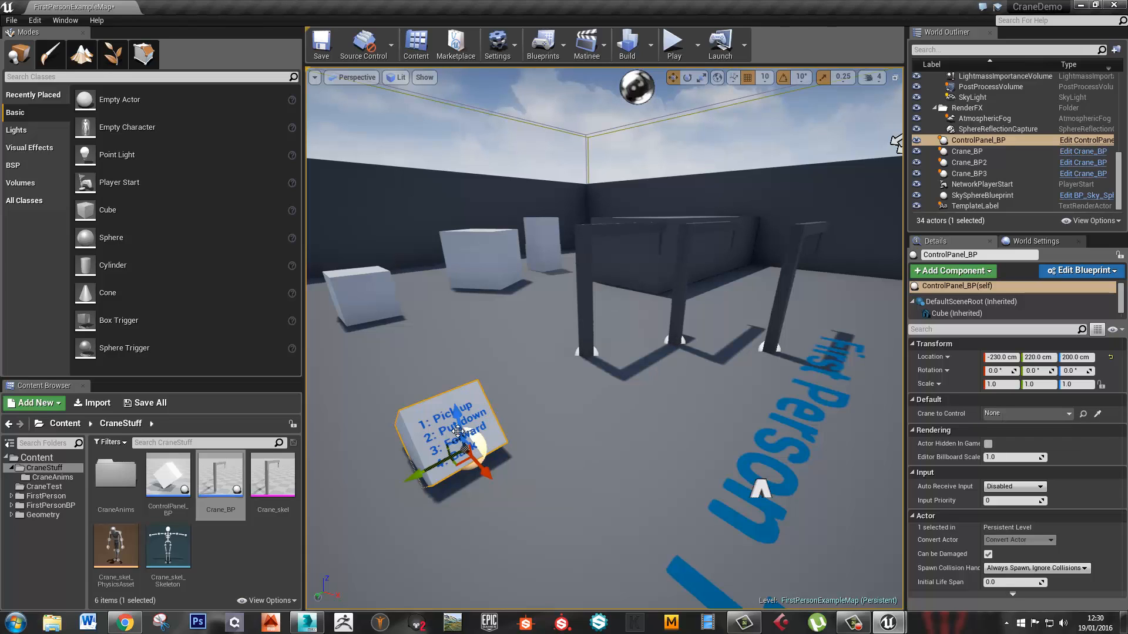
pyautogui.click(1097, 414)
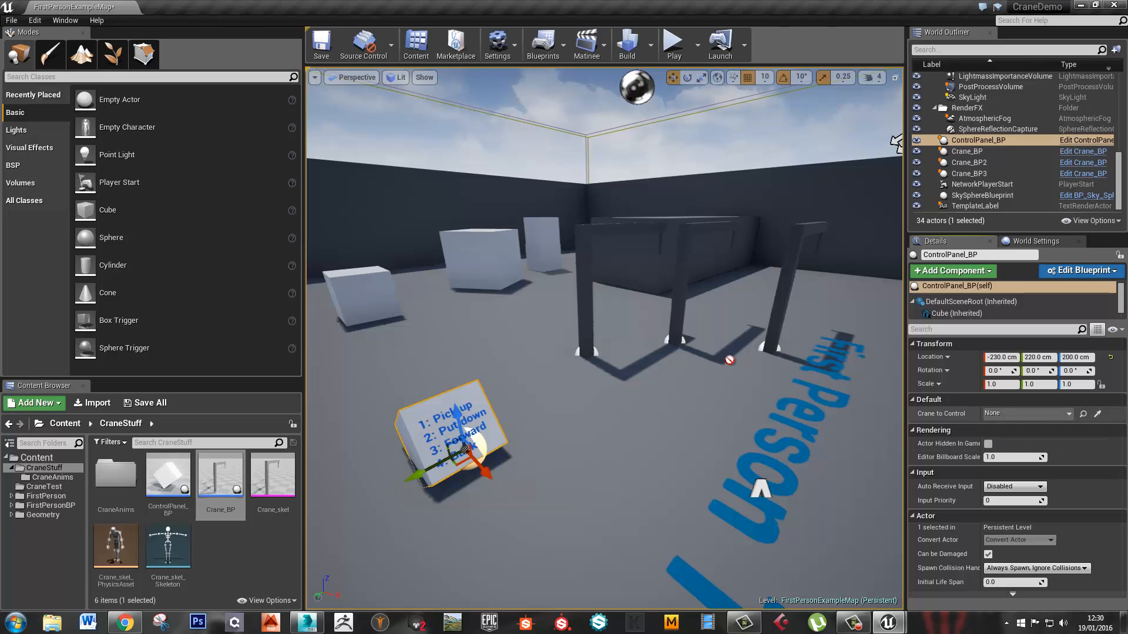
pyautogui.click(588, 297)
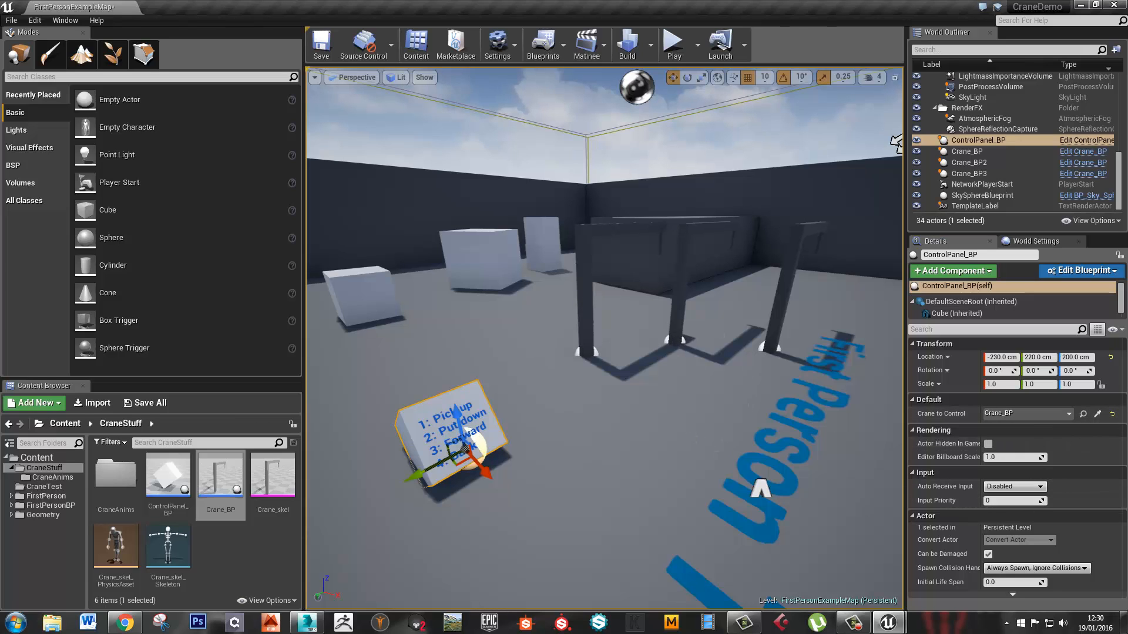
# Delete Crane_BP2 and Crane_BP3 from the level, keeping only the assigned crane
pyautogui.click(678, 273)
pyautogui.press('Delete')
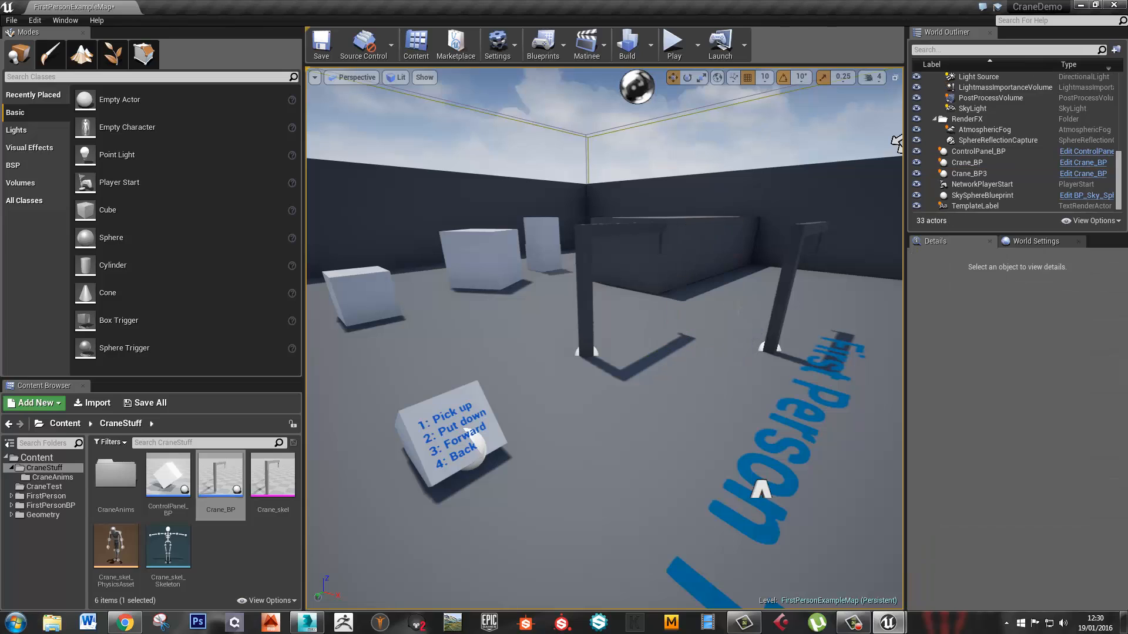
pyautogui.click(782, 302)
pyautogui.press('Delete')
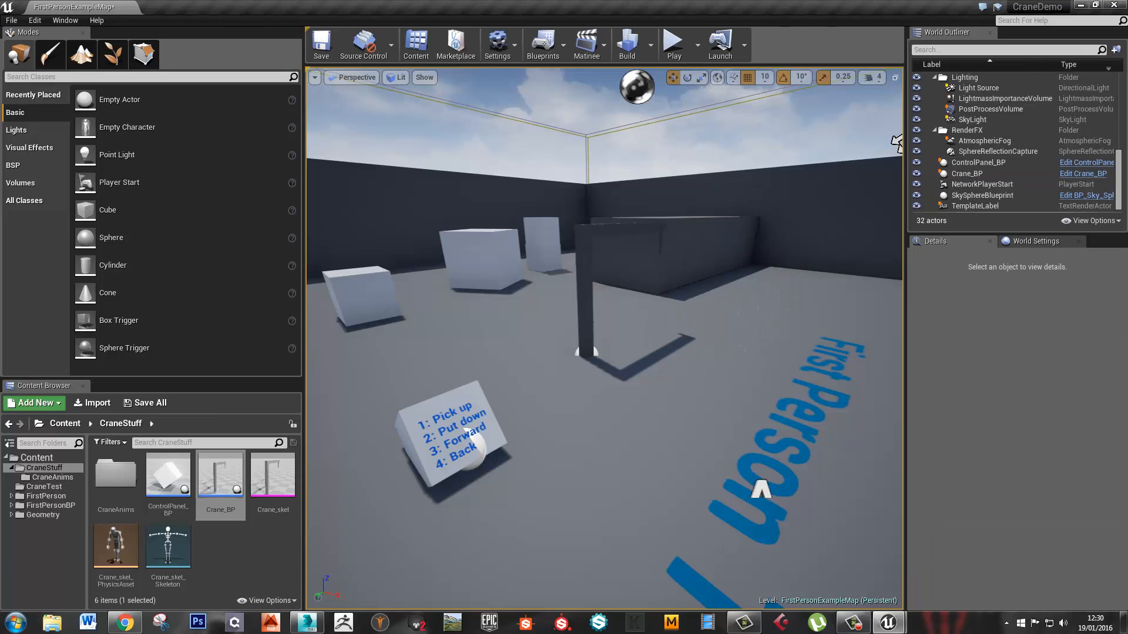
# Add a keyboard input event for the 1 key below the existing nodes in ControlPanel_BP's Event Graph
pyautogui.hotkey('alt', 'Tab')
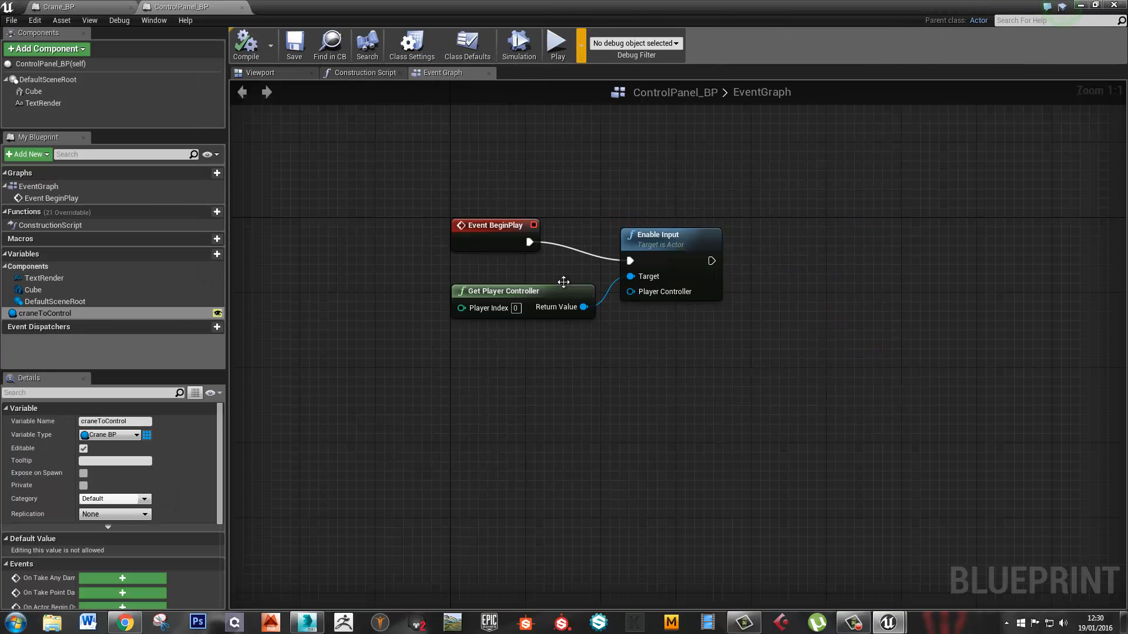
pyautogui.rightClick(544, 452)
pyautogui.write('1')
pyautogui.press('Return')
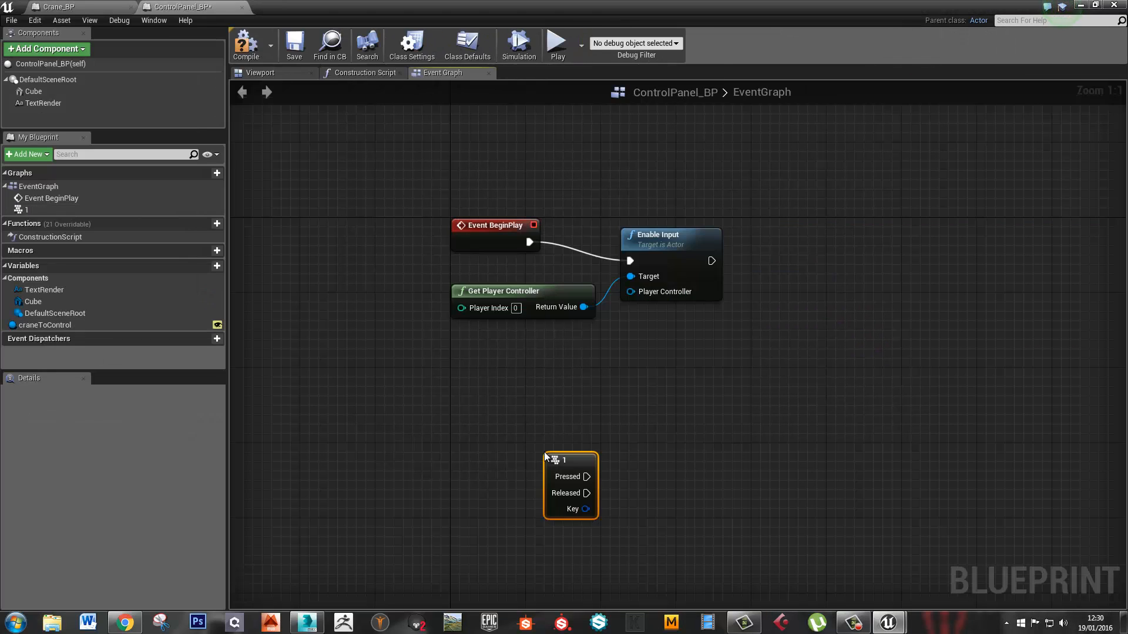
pyautogui.moveTo(603, 492); pyautogui.dragTo(555, 405, button='right')
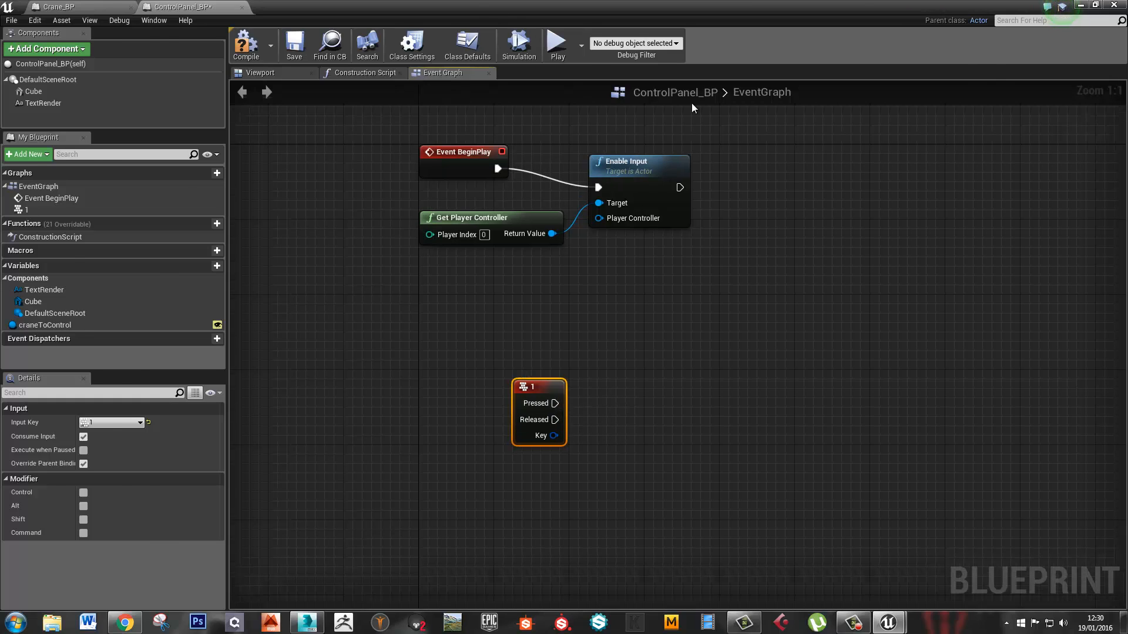
# Call Pickup on the craneToControl reference from the 1 key event's Pressed output and compile ControlPanel_BP
pyautogui.moveTo(490, 6); pyautogui.dragTo(546, 1)
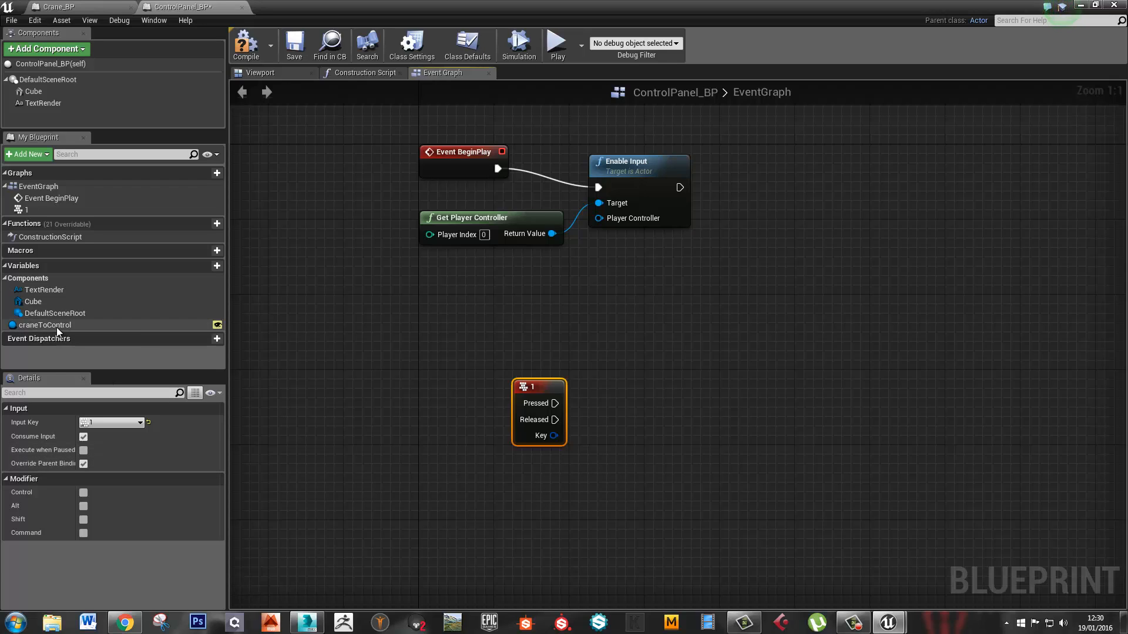
pyautogui.moveTo(52, 325); pyautogui.dragTo(528, 490)
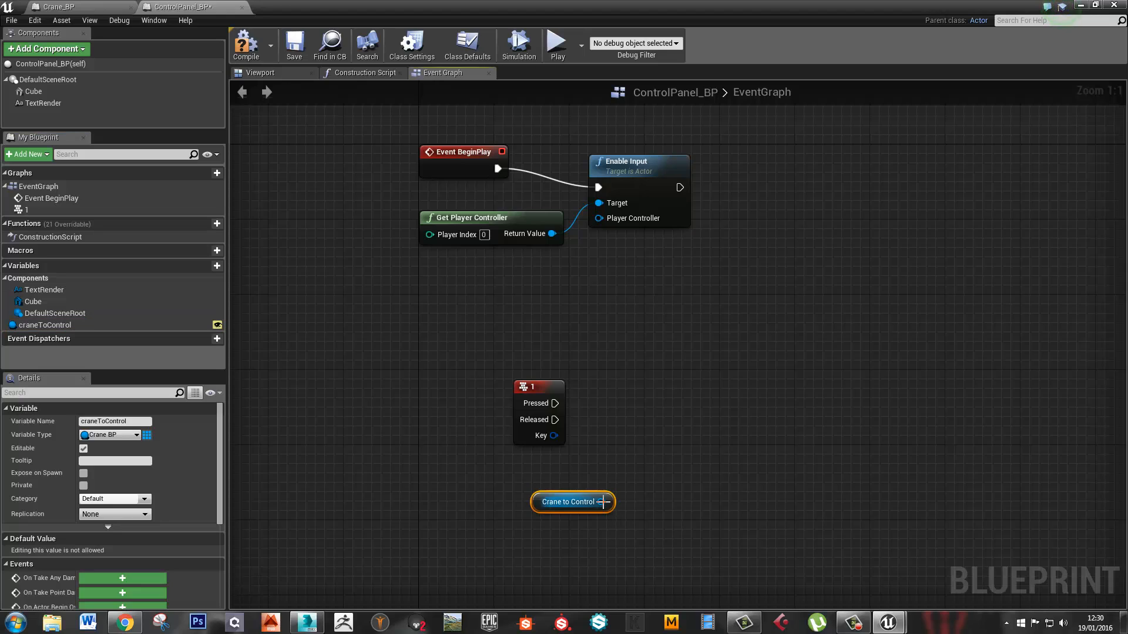
pyautogui.moveTo(601, 502); pyautogui.dragTo(678, 458)
pyautogui.write('pickup')
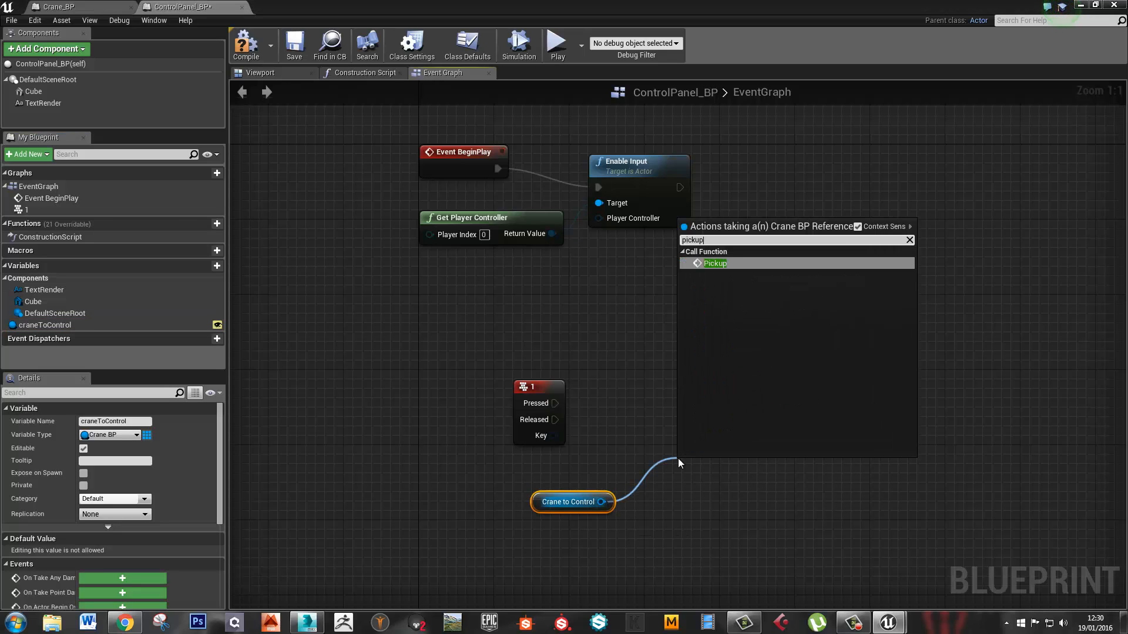
pyautogui.press('Return')
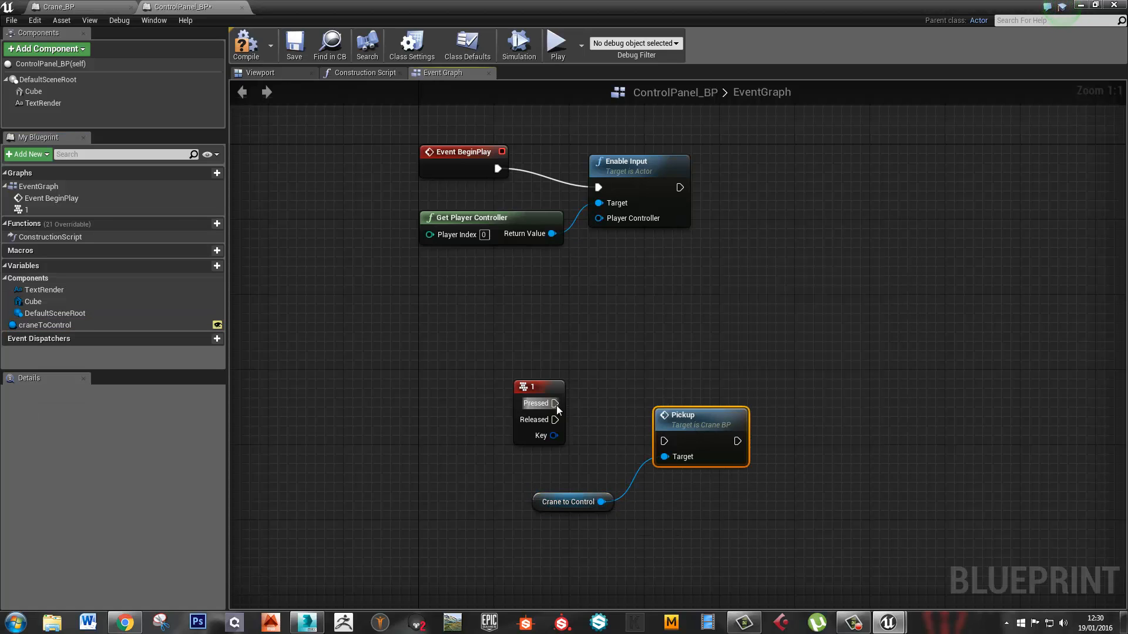
pyautogui.moveTo(554, 404); pyautogui.dragTo(672, 431)
pyautogui.click(96, 8)
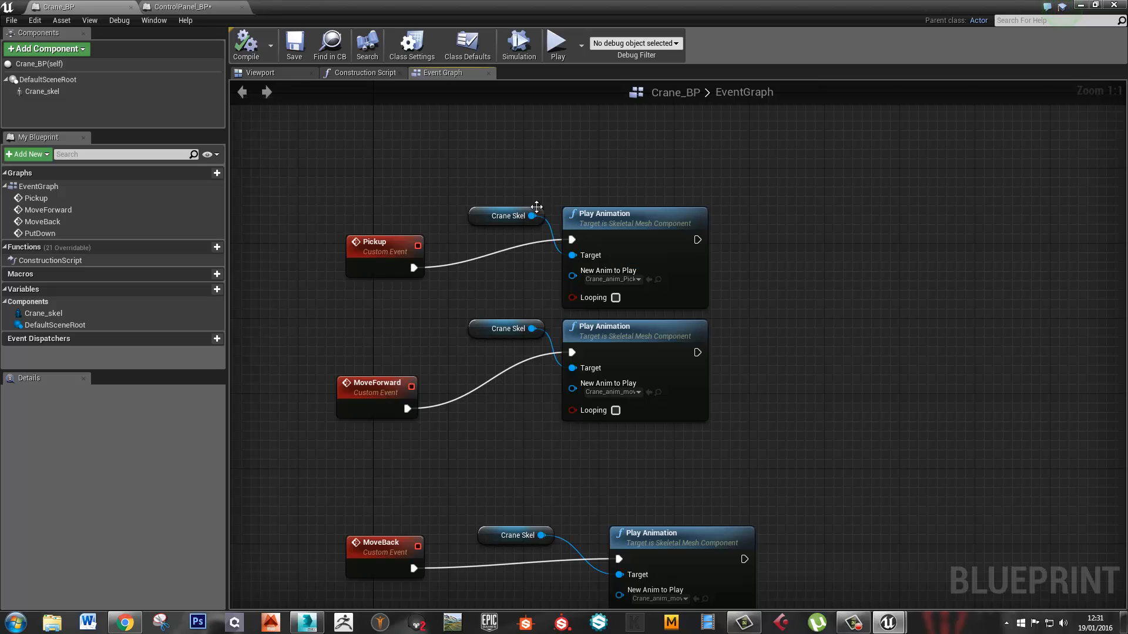
pyautogui.click(190, 5)
pyautogui.click(243, 49)
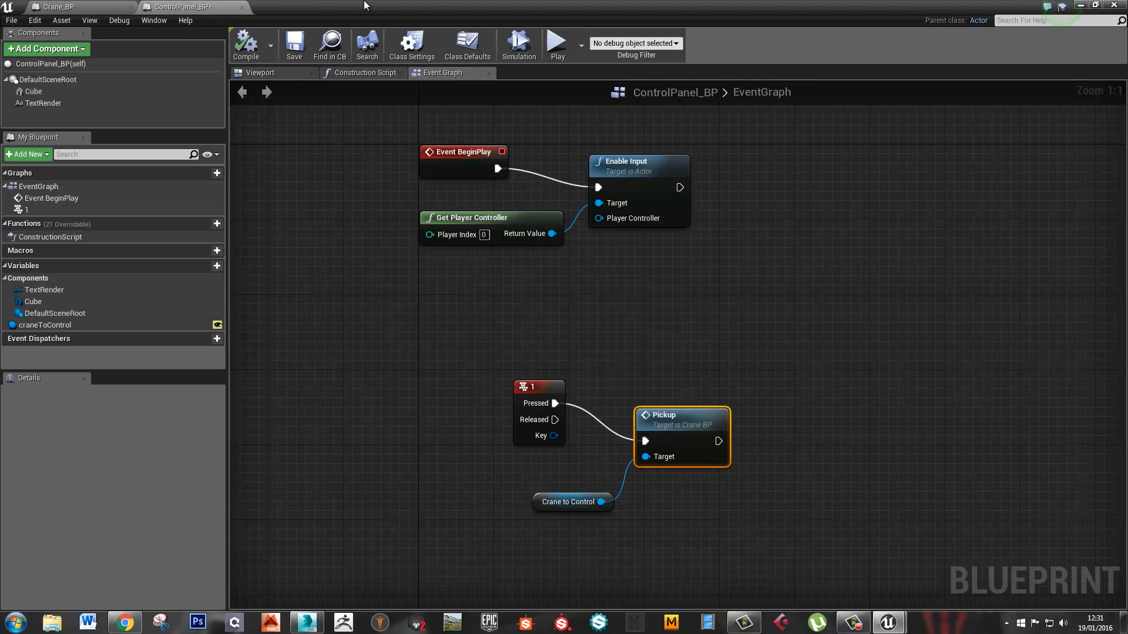
# Play-test the level from the main editor, approach the crane to check its key control, and stop the session
pyautogui.moveTo(365, 3); pyautogui.dragTo(1127, 175)
pyautogui.moveTo(467, 431); pyautogui.dragTo(441, 433, button='right')
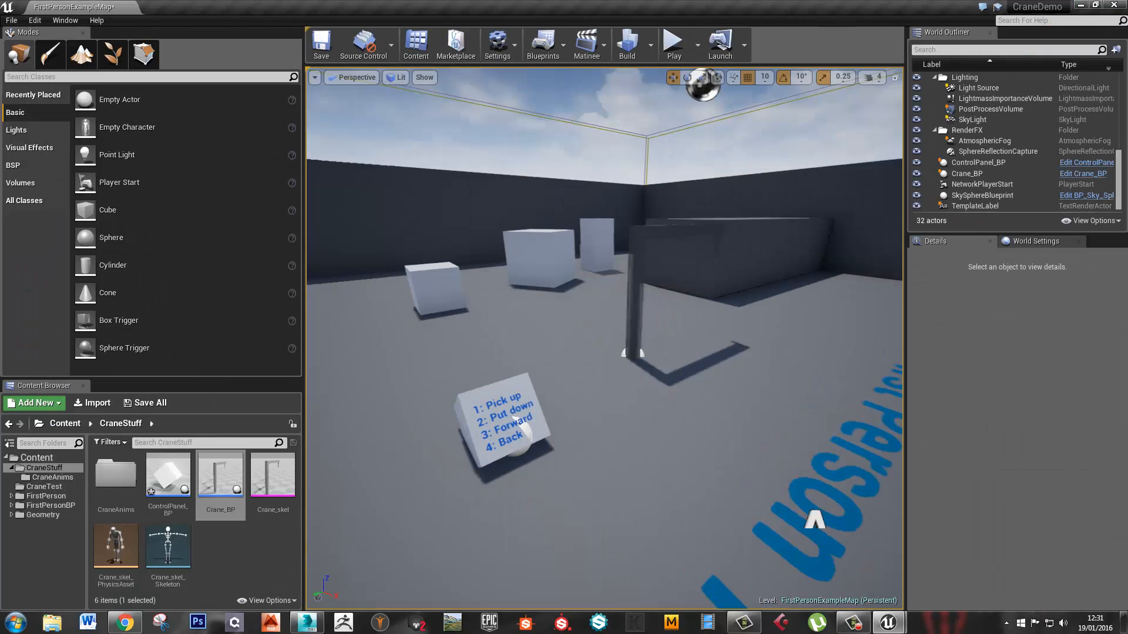
pyautogui.click(674, 44)
pyautogui.click(711, 439)
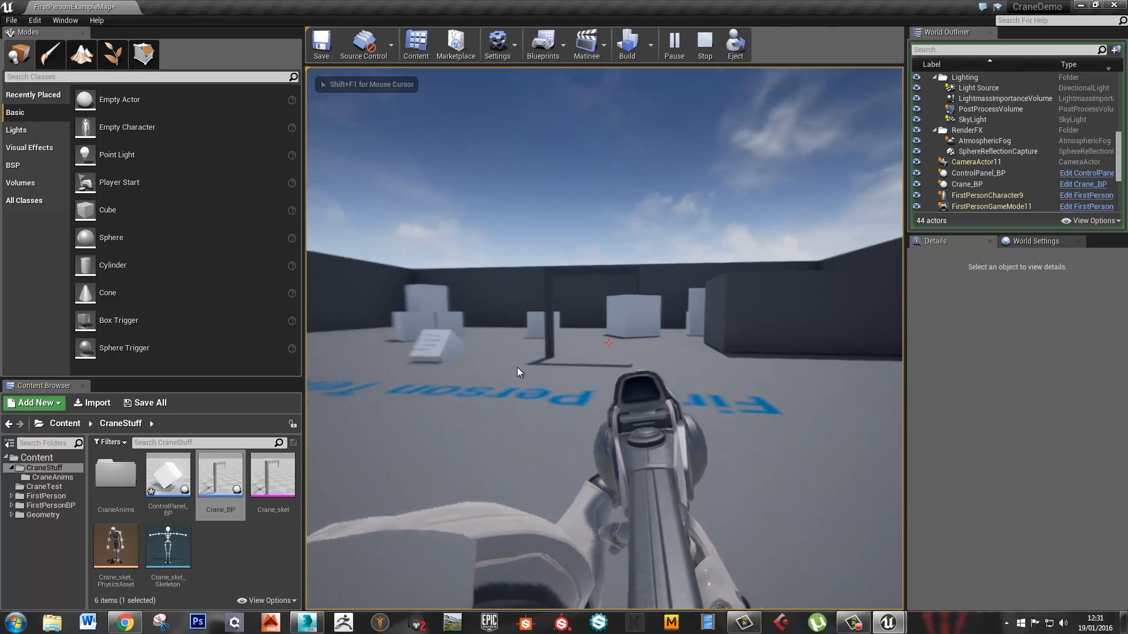
pyautogui.press('w')
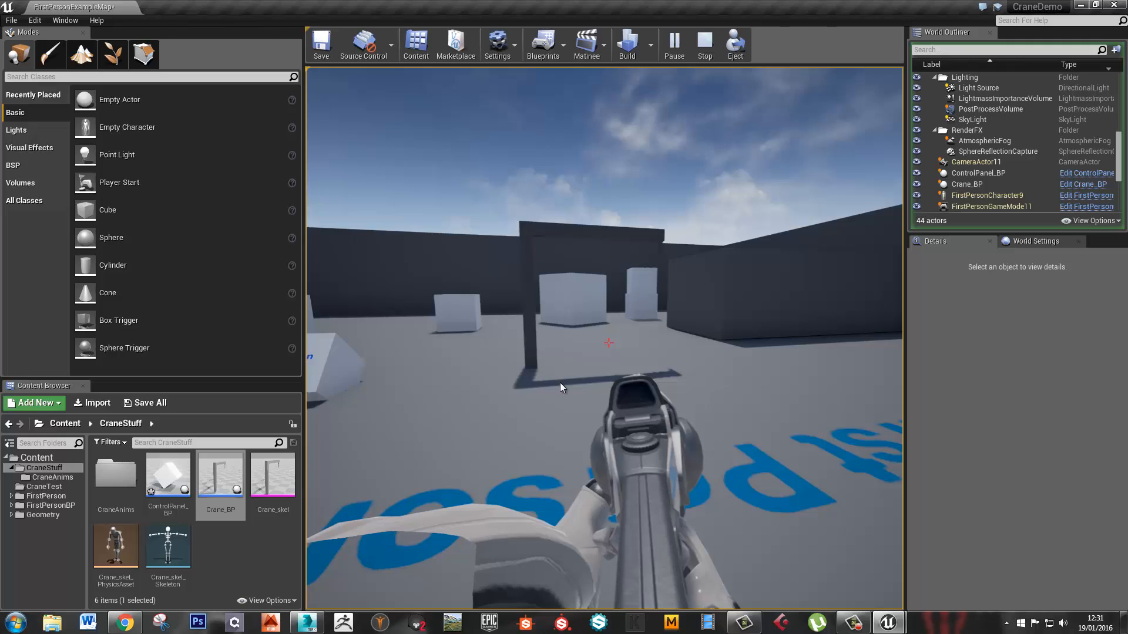
pyautogui.press('Escape')
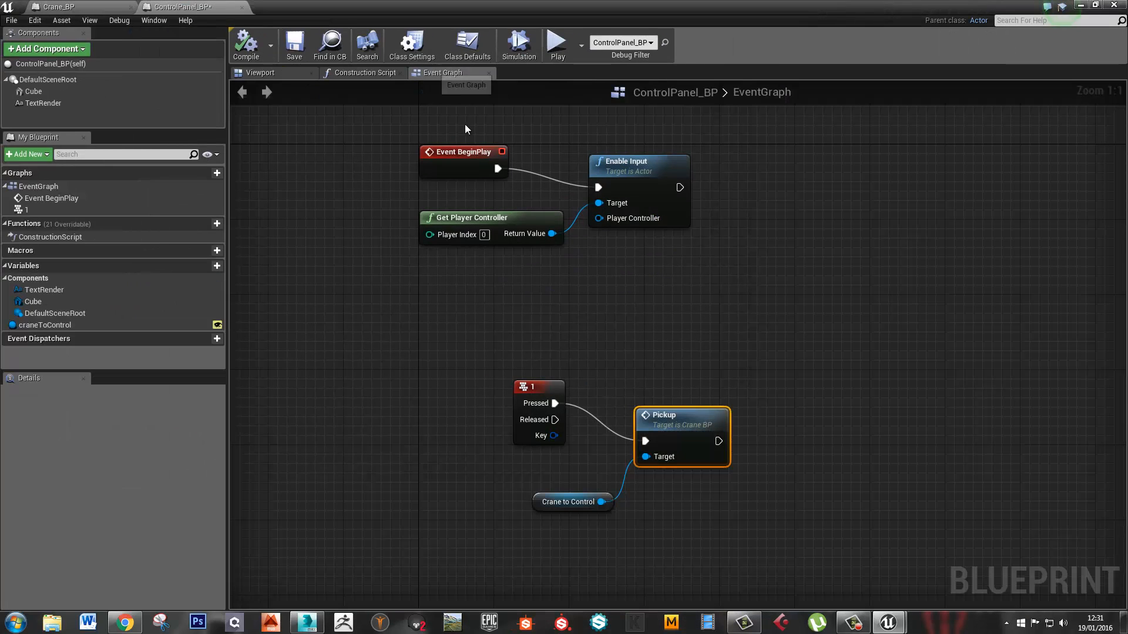
# Rewire Get Player Controller's Return Value from Enable Input's Target to its Player Controller input, and recompile ControlPanel_BP
pyautogui.keyDown('alt'); pyautogui.click(596, 208); pyautogui.keyUp('alt')
pyautogui.moveTo(552, 234); pyautogui.dragTo(599, 220)
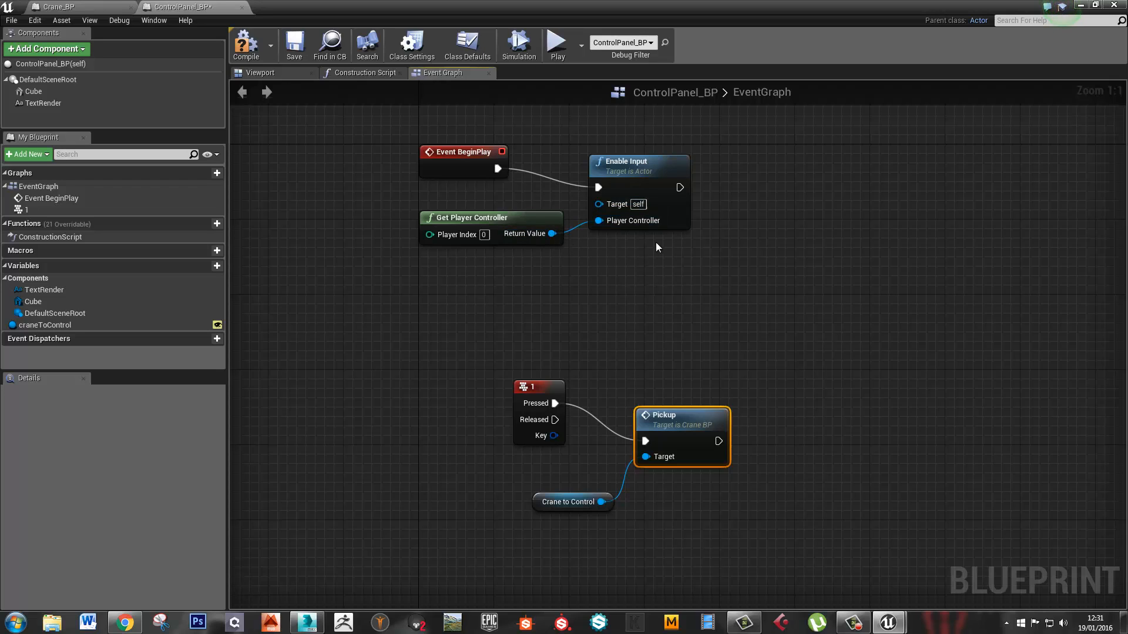
pyautogui.click(252, 49)
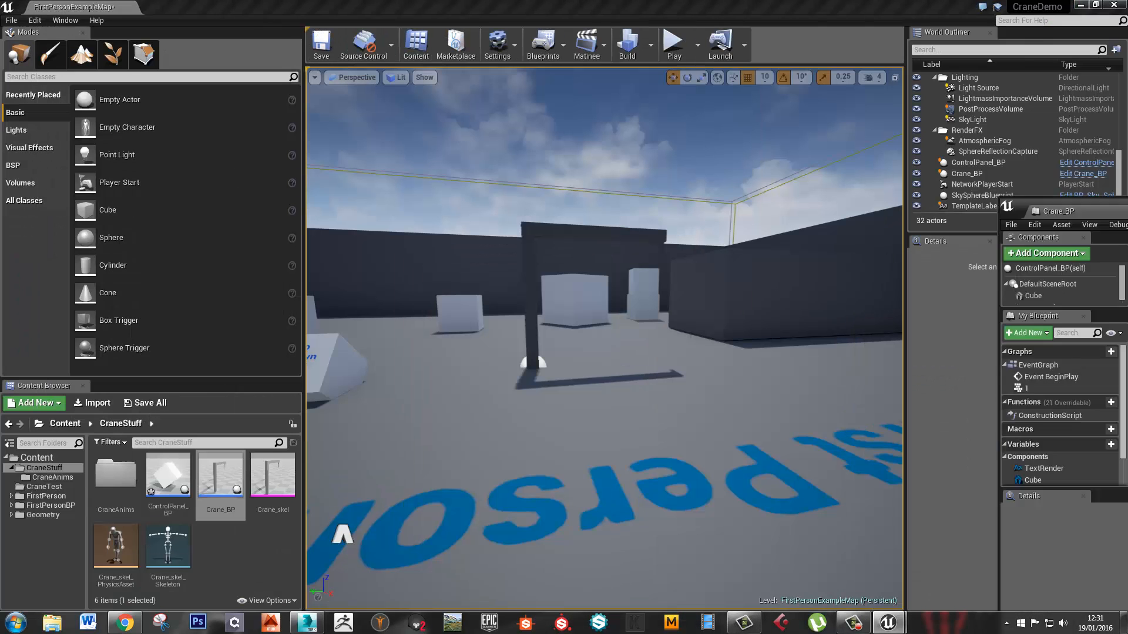
# Play the level again, trigger the crane's animation with its number key, and stop the session
pyautogui.click(674, 42)
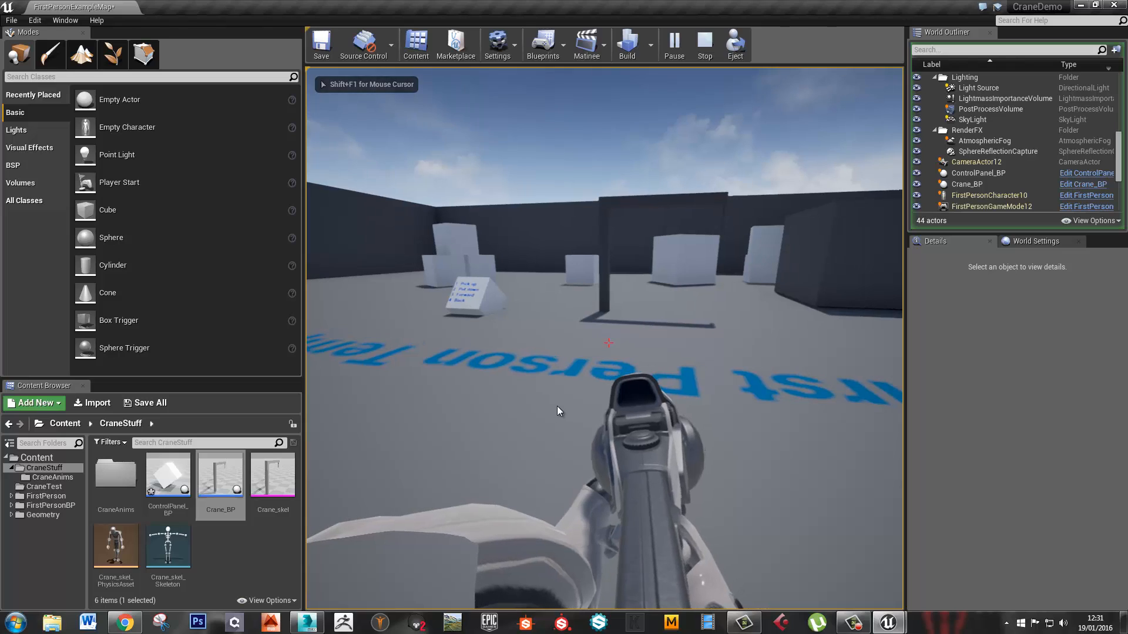
pyautogui.press('3')
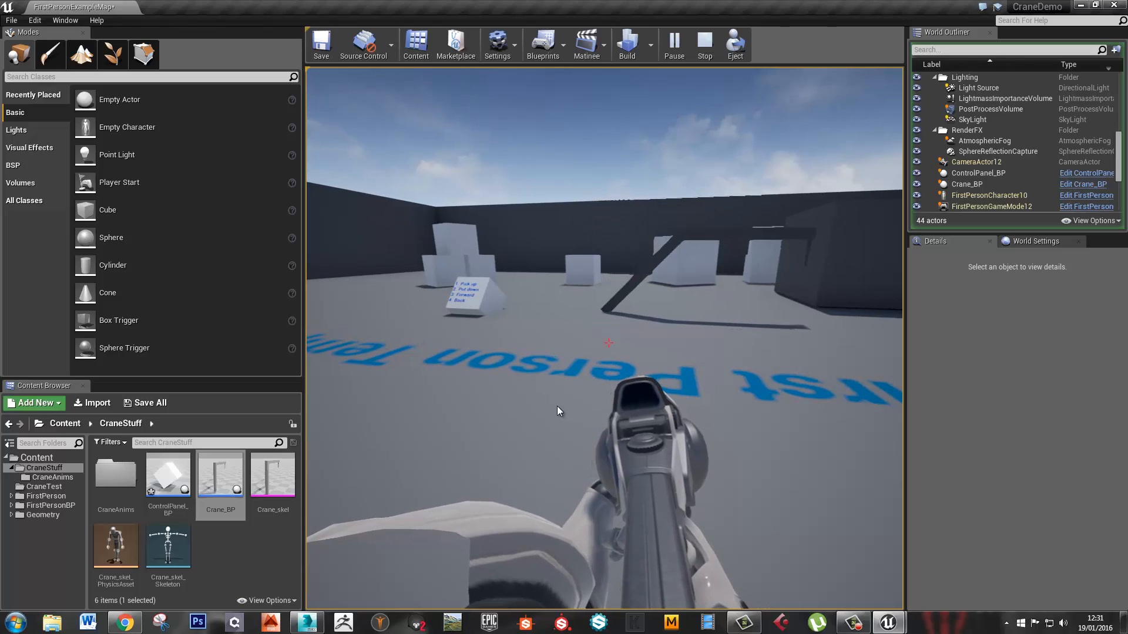
pyautogui.press('4')
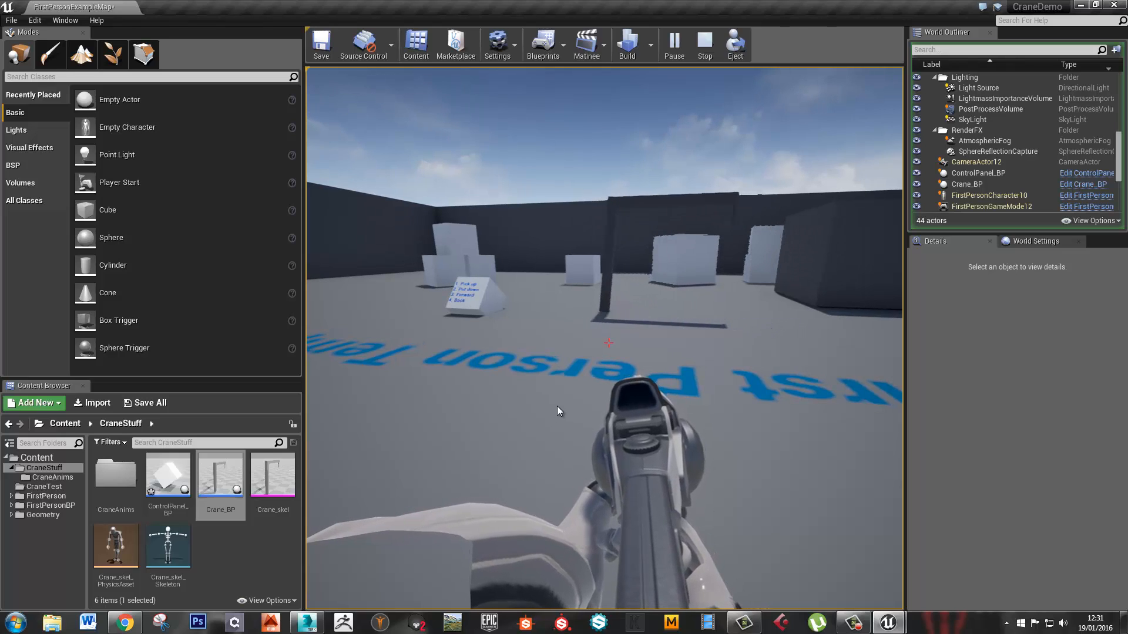
pyautogui.press('Escape')
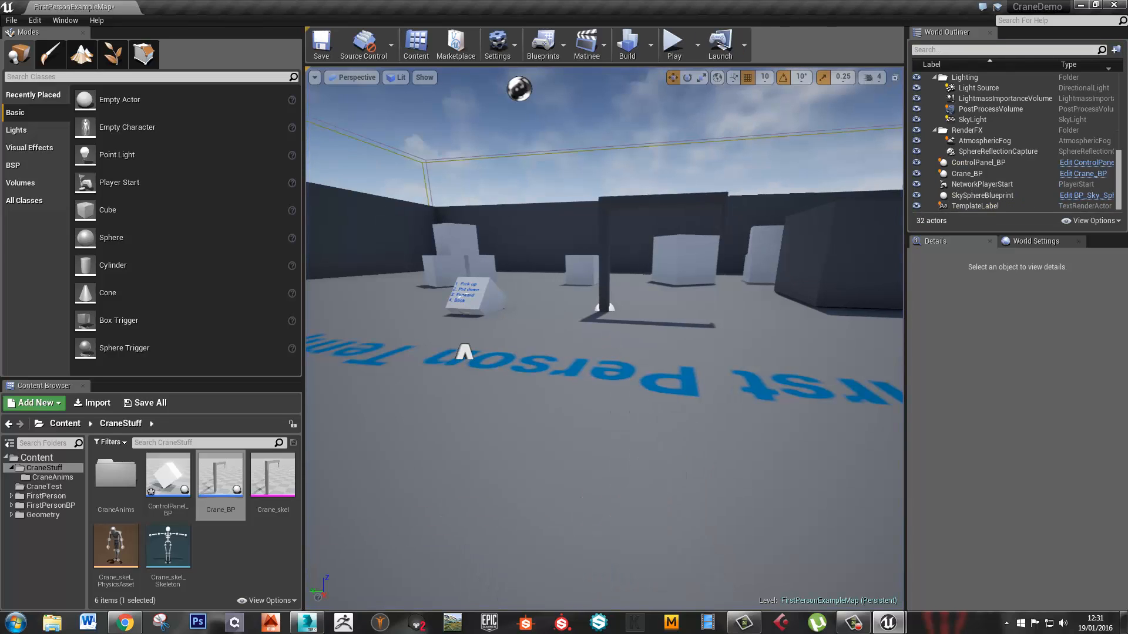
# Add keyboard input events for the 2, 3 and 4 keys below the 1 key event in ControlPanel_BP's Event Graph
pyautogui.hotkey('alt', 'Tab')
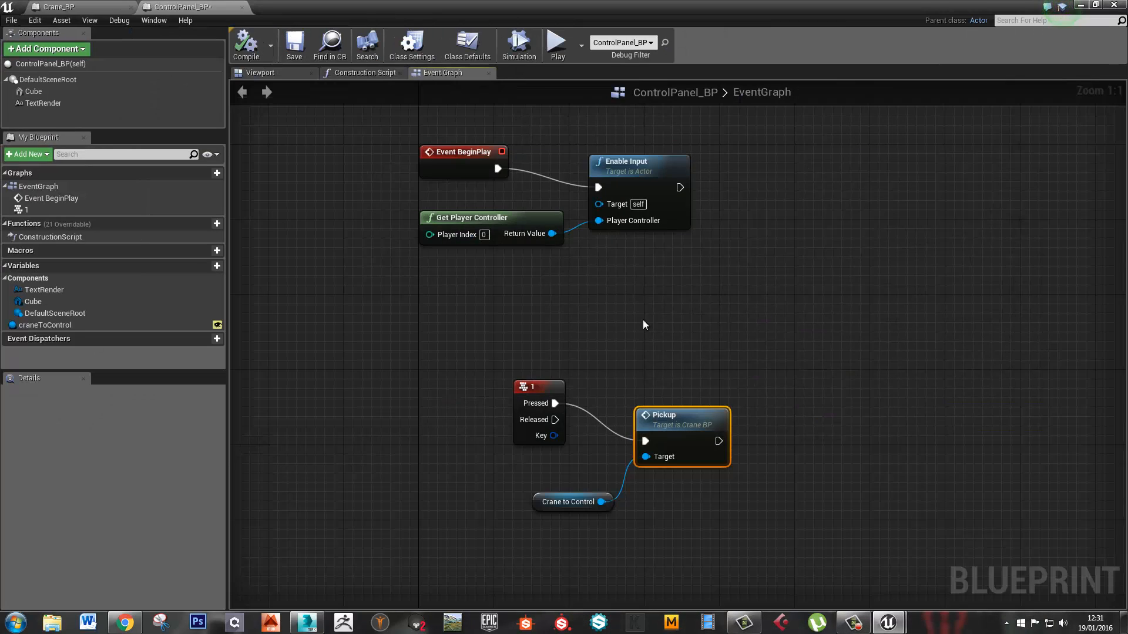
pyautogui.scroll(-3, 626, 355)
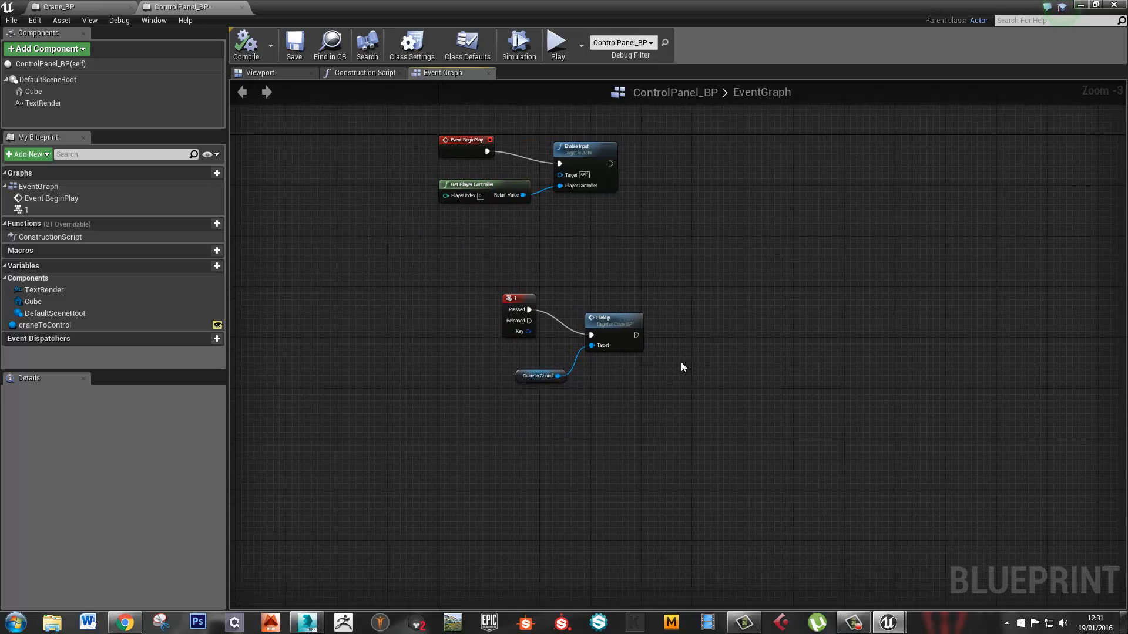
pyautogui.rightClick(515, 434)
pyautogui.write('2')
pyautogui.press('Return')
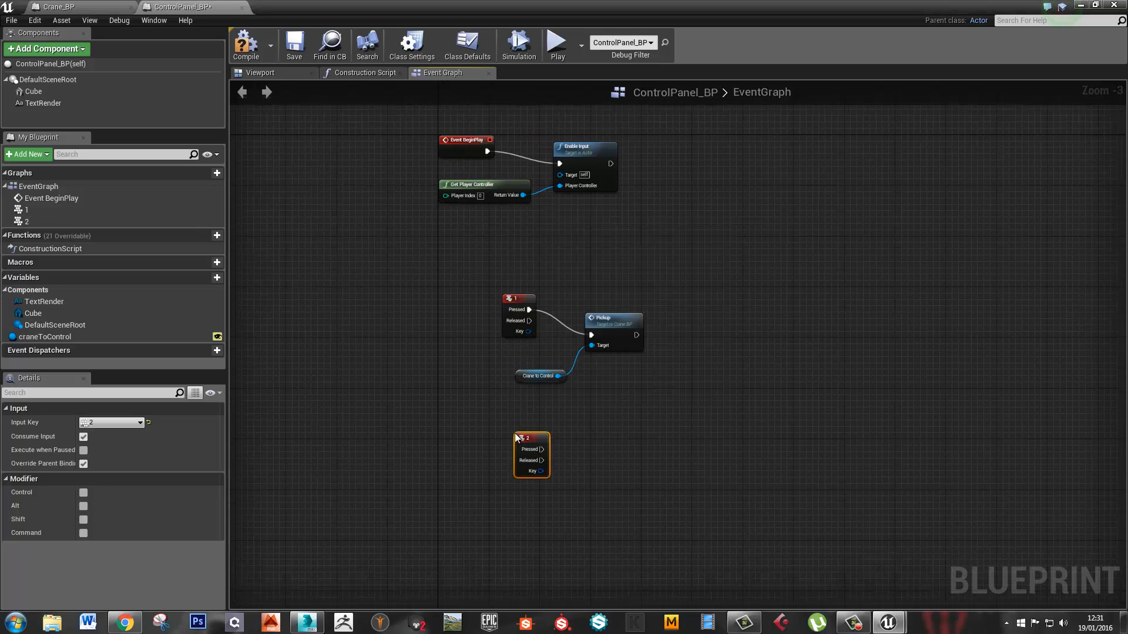
pyautogui.rightClick(498, 532)
pyautogui.write('3')
pyautogui.press('Return')
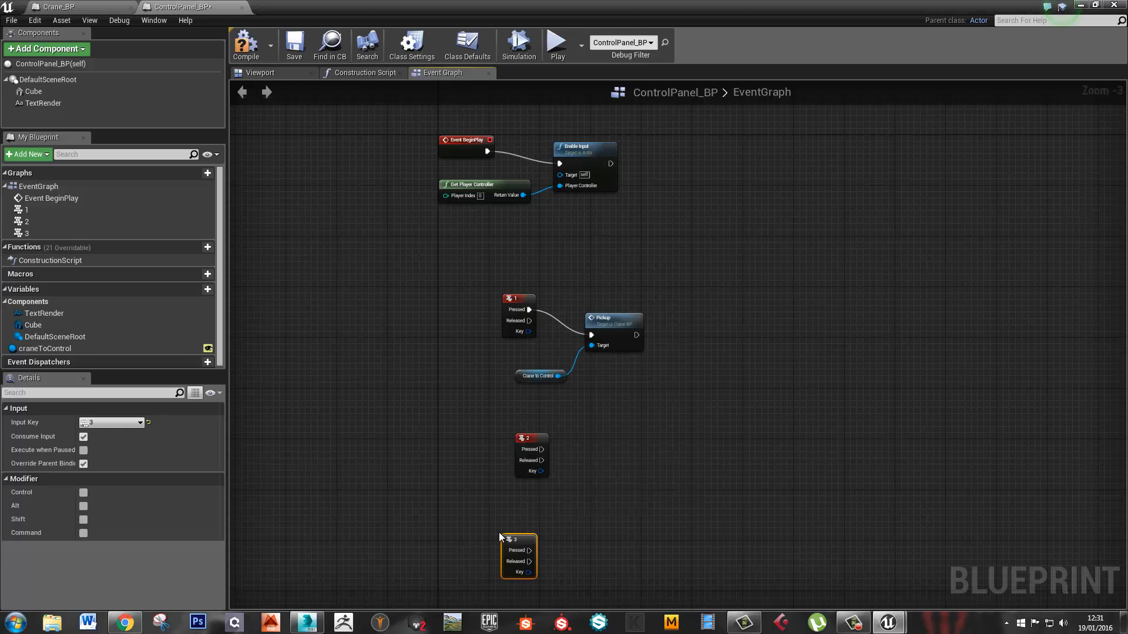
pyautogui.moveTo(594, 466); pyautogui.dragTo(510, 428, button='right')
pyautogui.rightClick(510, 429)
pyautogui.write('4')
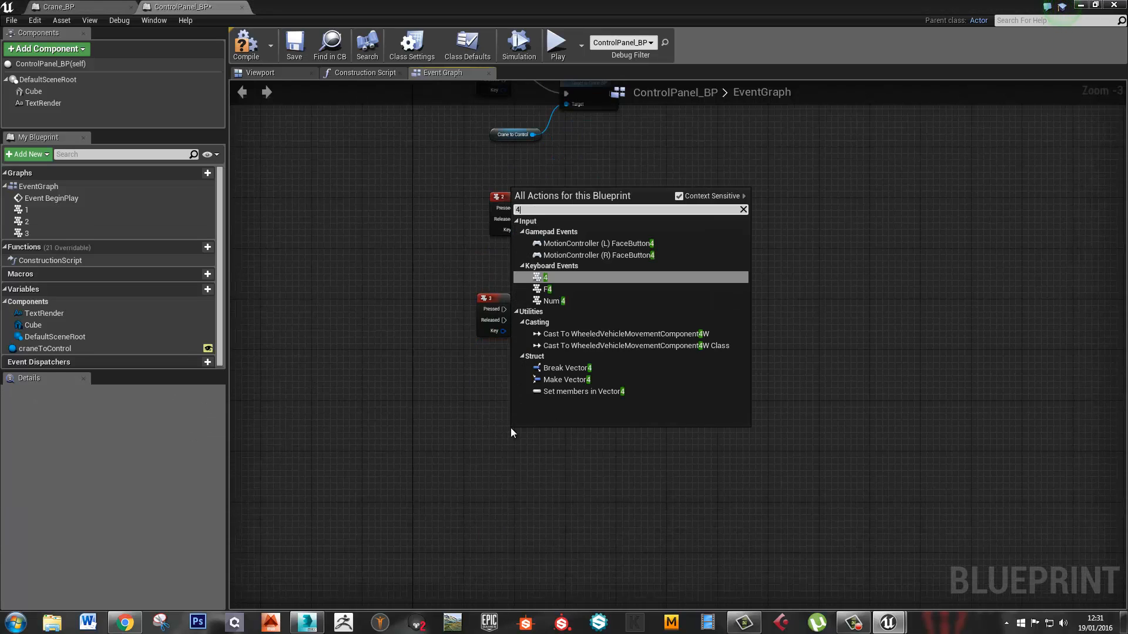
pyautogui.press('Return')
# Call Put Down on the existing Crane to Control reference from the 2 key event's Pressed output
pyautogui.moveTo(574, 308); pyautogui.dragTo(603, 372, button='right')
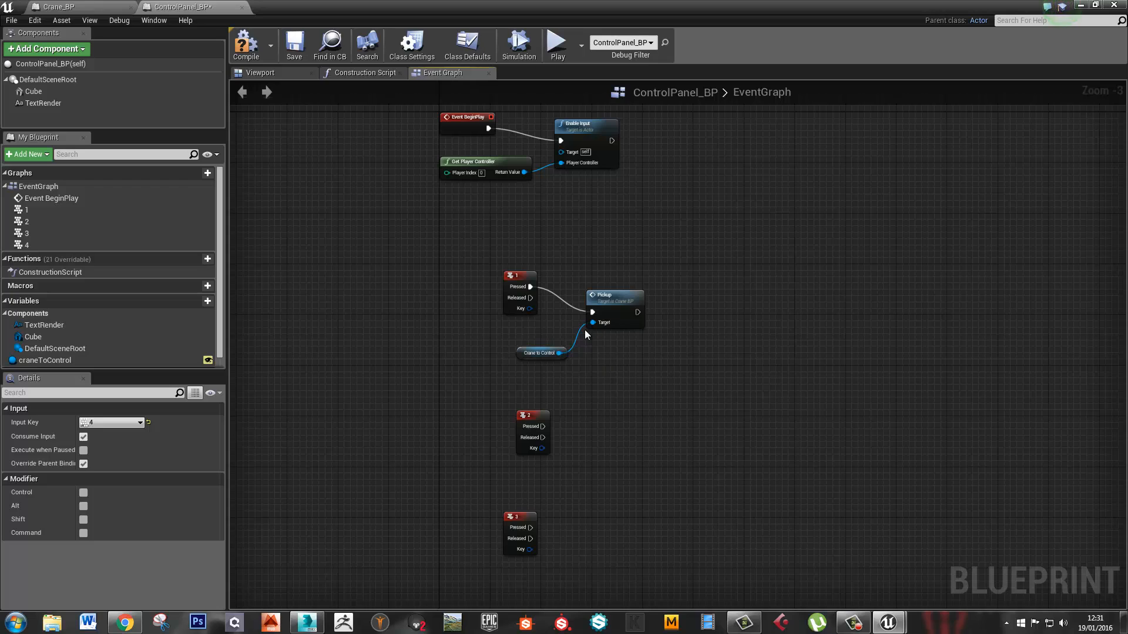
pyautogui.moveTo(584, 330); pyautogui.dragTo(517, 360)
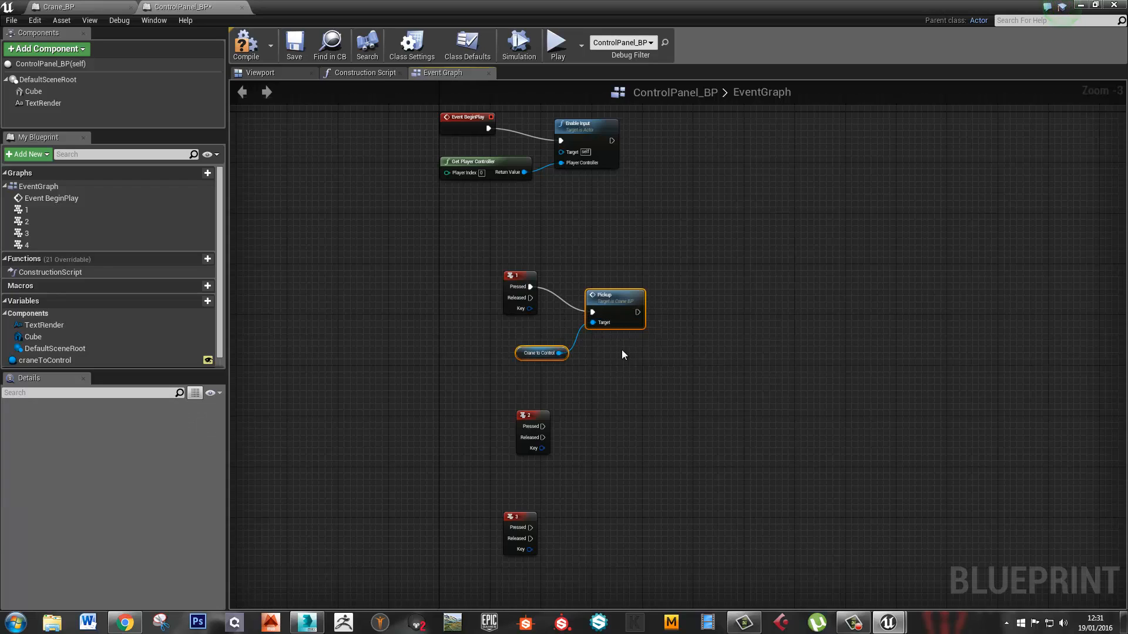
pyautogui.click(539, 353)
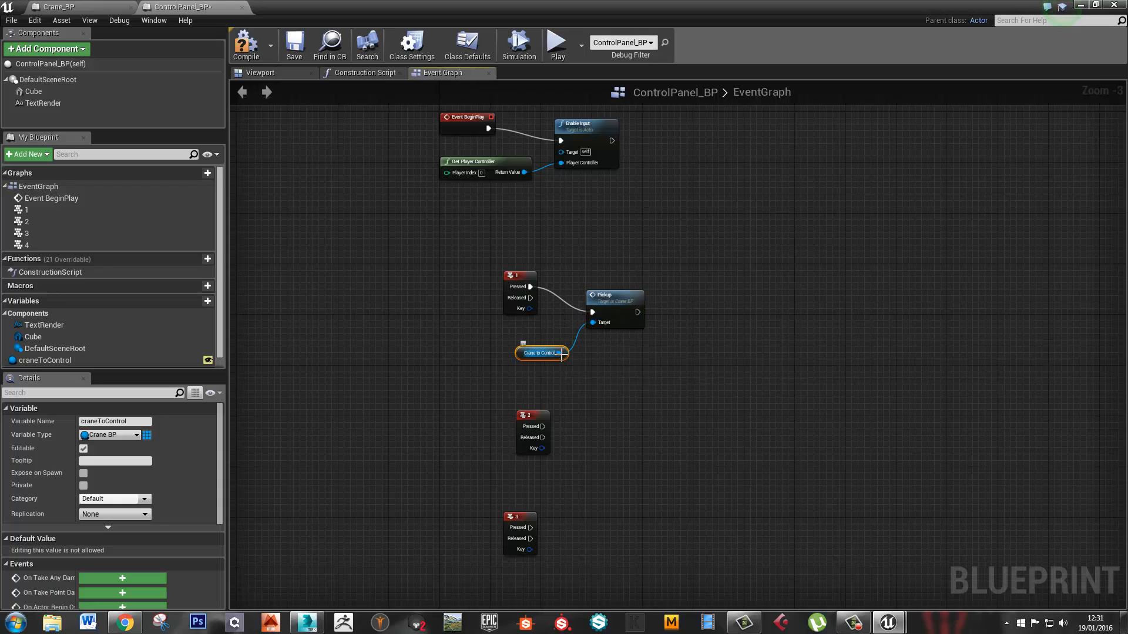
pyautogui.moveTo(561, 354); pyautogui.dragTo(614, 442)
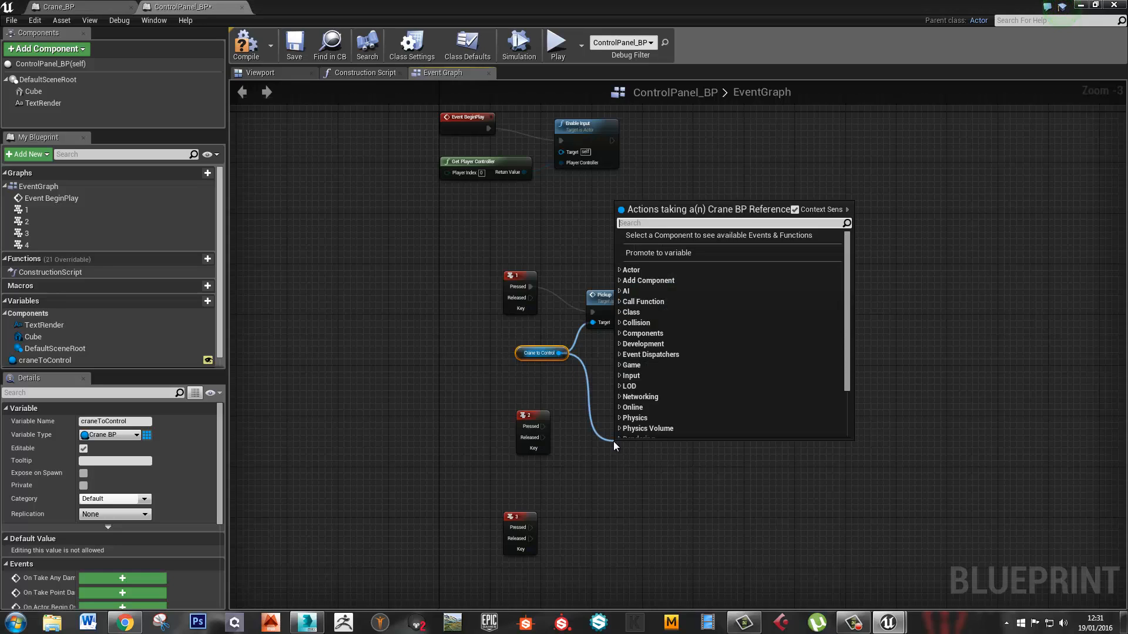
pyautogui.write('put')
pyautogui.press('Return')
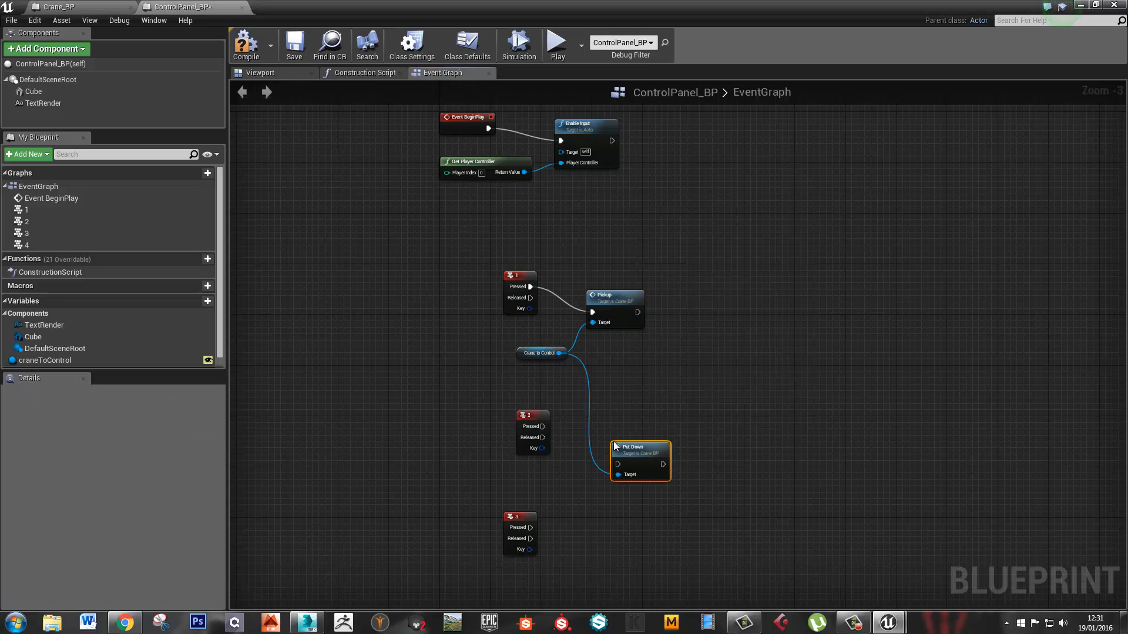
pyautogui.moveTo(544, 426); pyautogui.dragTo(614, 409)
# Call Move Forward on the Crane to Control reference from the 3 key event's Pressed output
pyautogui.moveTo(557, 382); pyautogui.dragTo(565, 290, button='right')
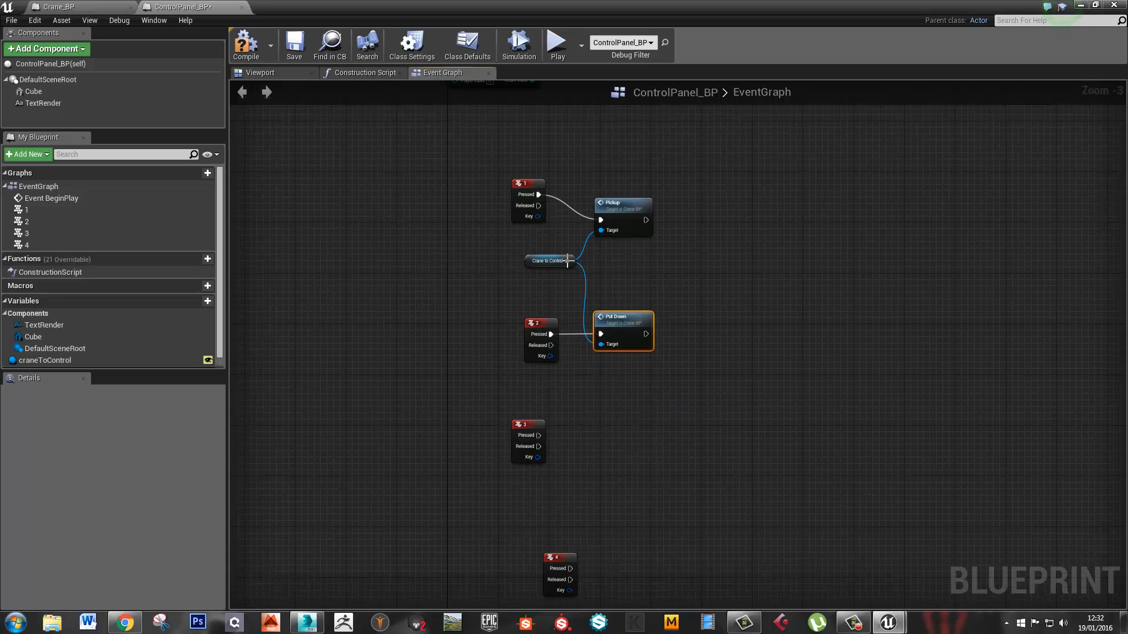
pyautogui.moveTo(568, 261); pyautogui.dragTo(608, 417)
pyautogui.write('mo')
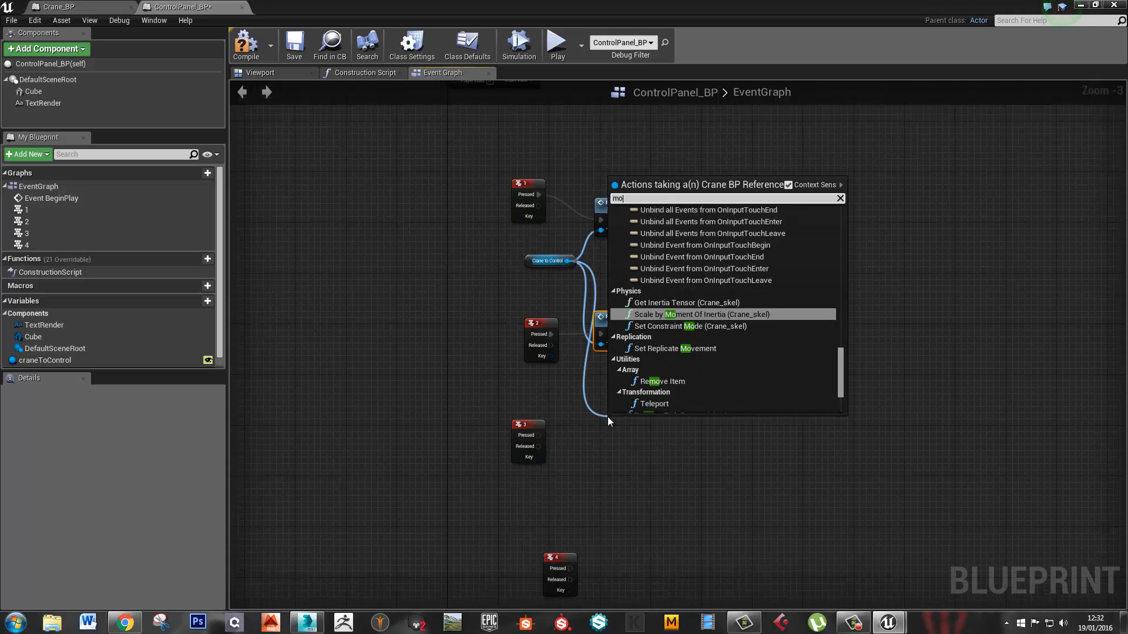
pyautogui.write('ve f')
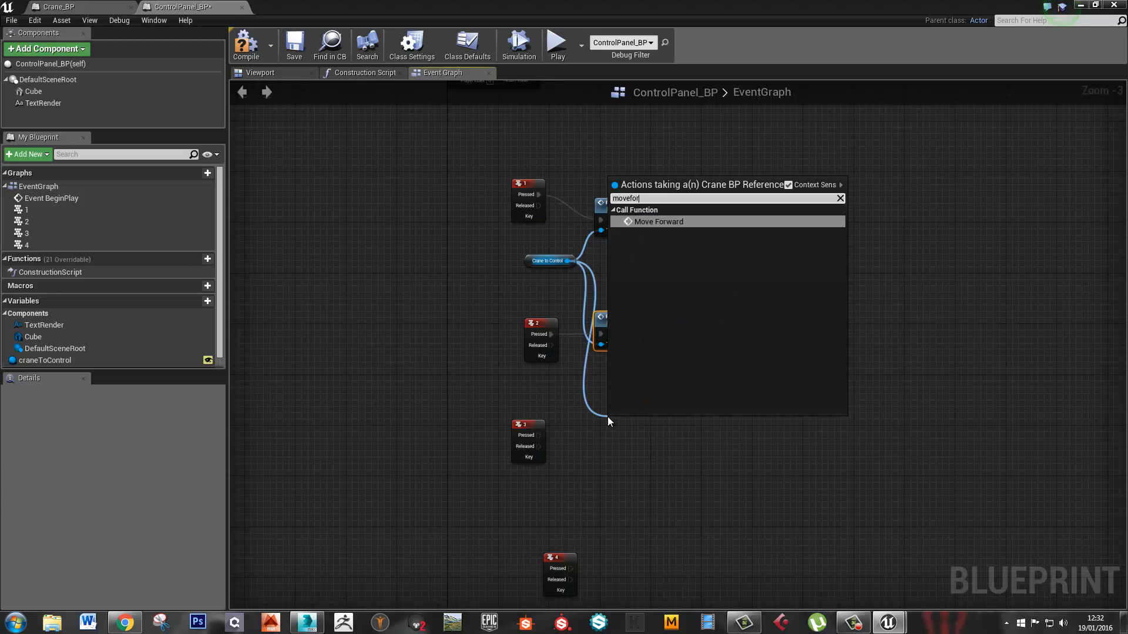
pyautogui.press('Return')
pyautogui.moveTo(539, 435); pyautogui.dragTo(613, 441)
# Move the 4 key event up below the 3 key event, and call Move Back on Crane to Control from its Pressed output
pyautogui.moveTo(588, 555); pyautogui.dragTo(598, 494, button='right')
pyautogui.moveTo(573, 502); pyautogui.dragTo(547, 457)
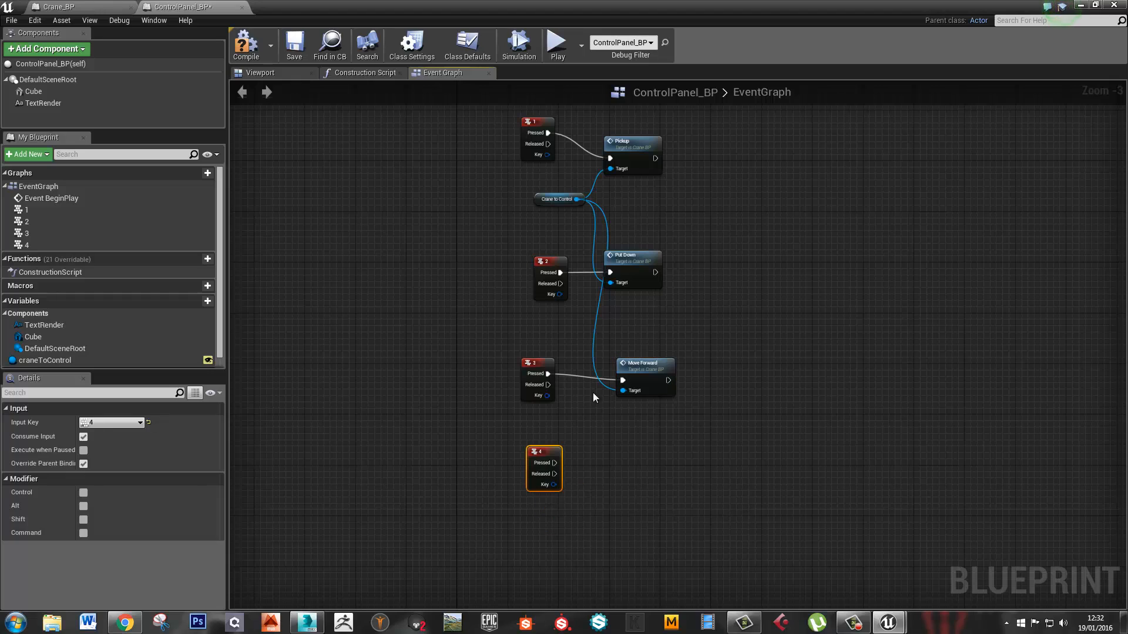
pyautogui.moveTo(577, 199); pyautogui.dragTo(633, 454)
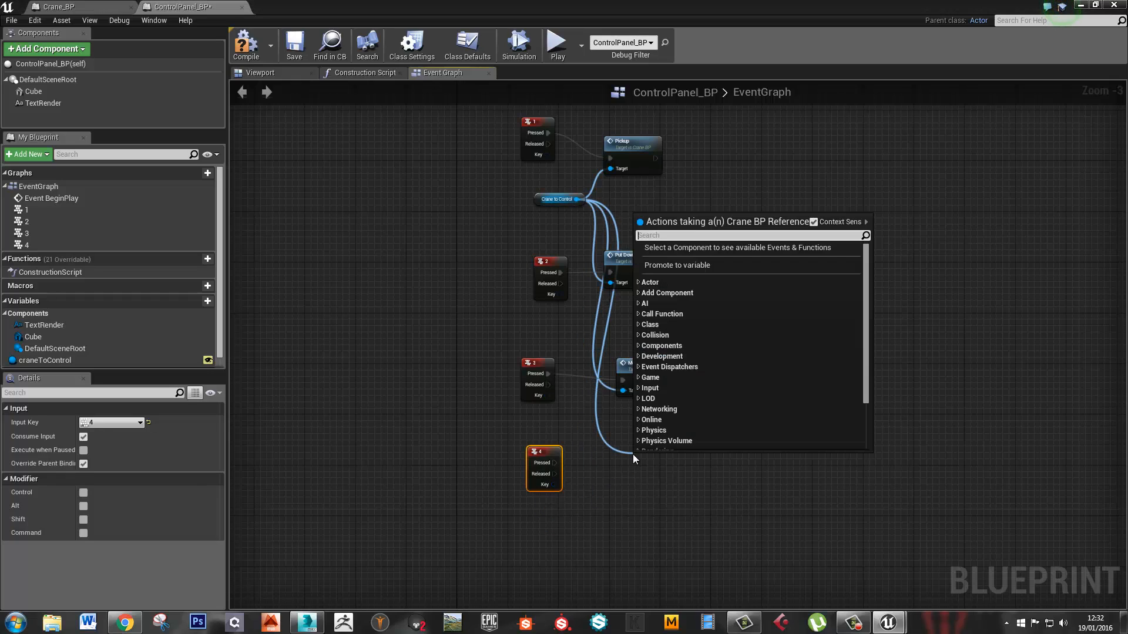
pyautogui.write('moveba')
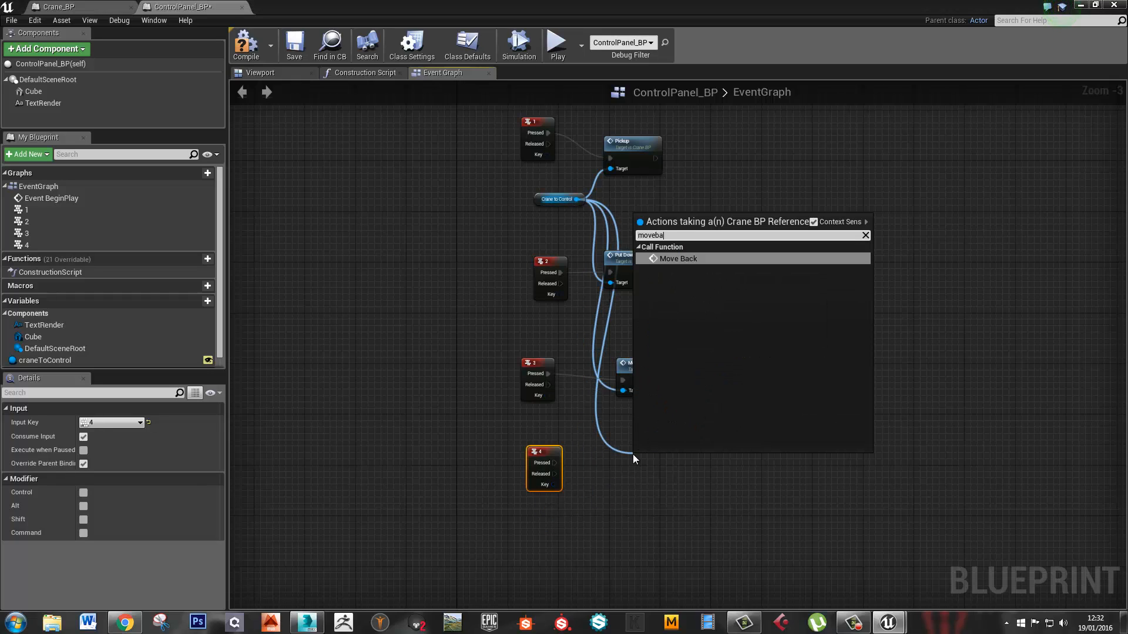
pyautogui.click(692, 259)
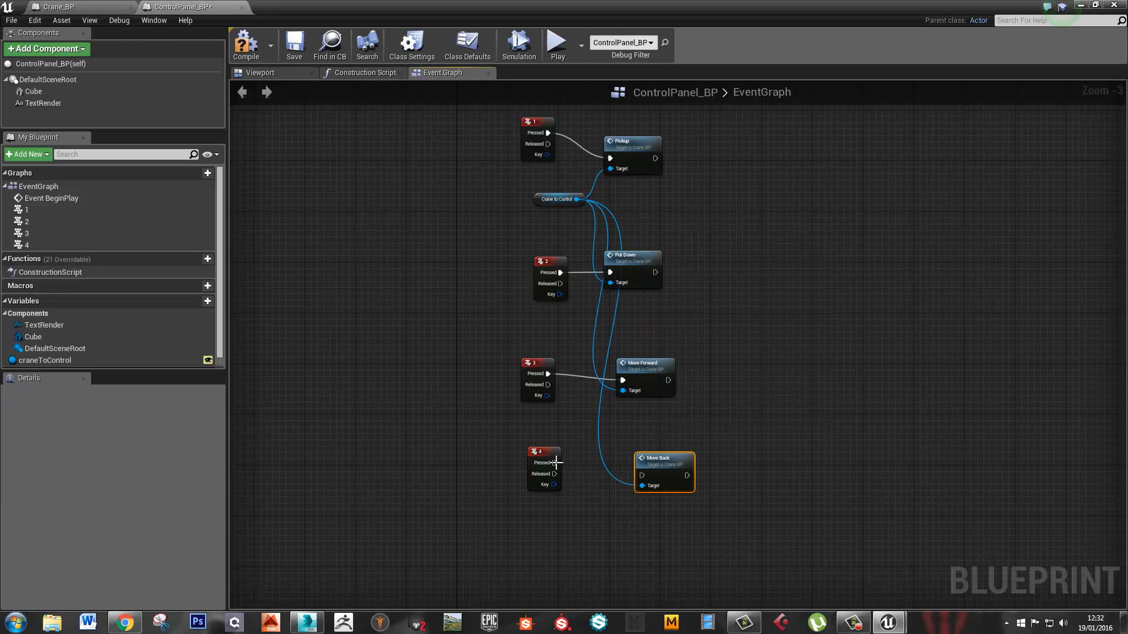
pyautogui.moveTo(555, 463); pyautogui.dragTo(635, 448)
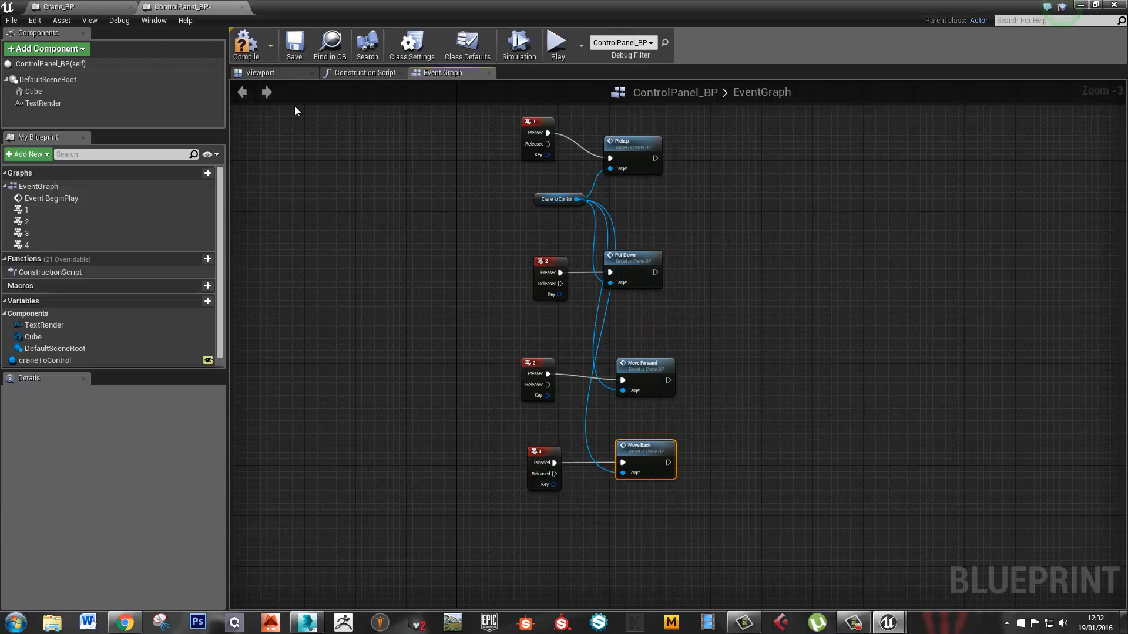
pyautogui.doubleClick(319, 13)
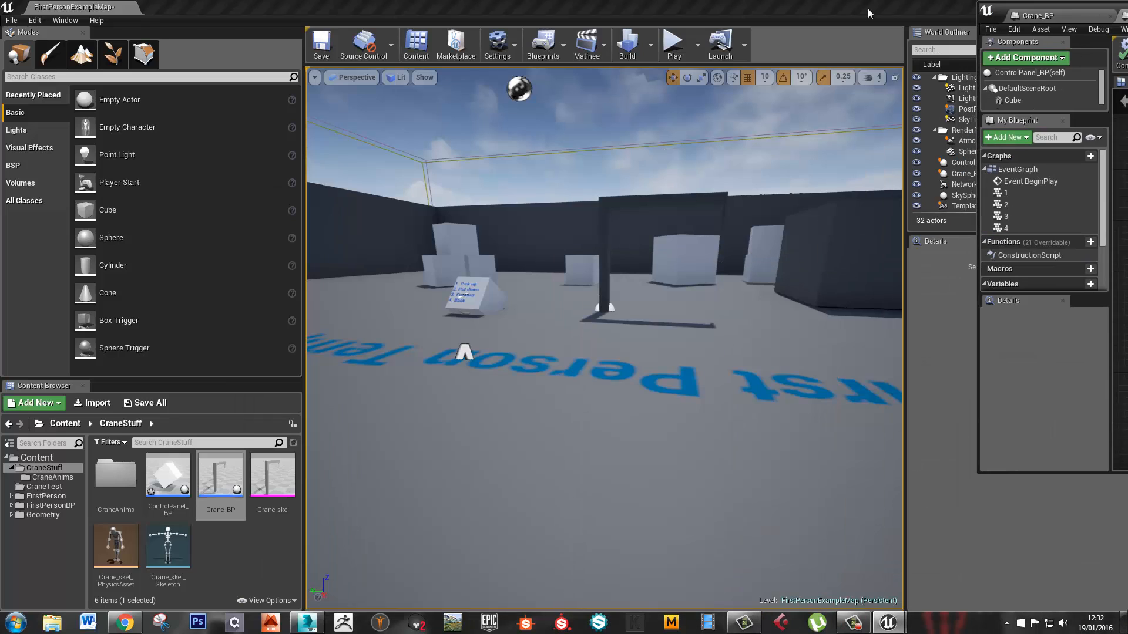
# Play-test the level, trigger the crane's forward movement with the 3 key, and end the play session
pyautogui.click(663, 56)
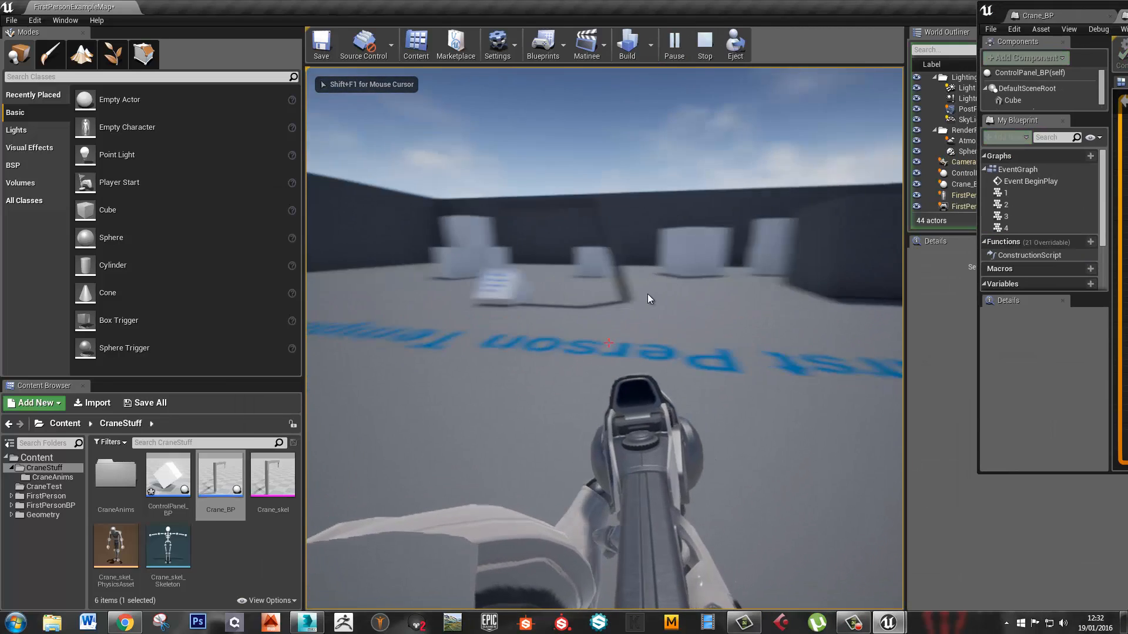
pyautogui.press('3')
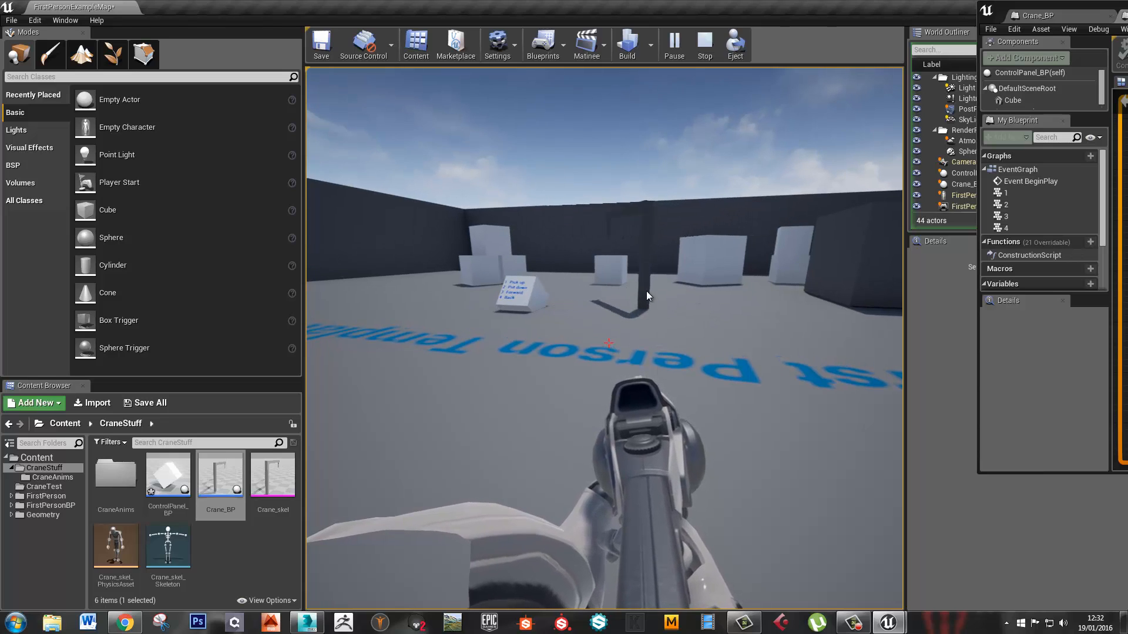
pyautogui.press('Escape')
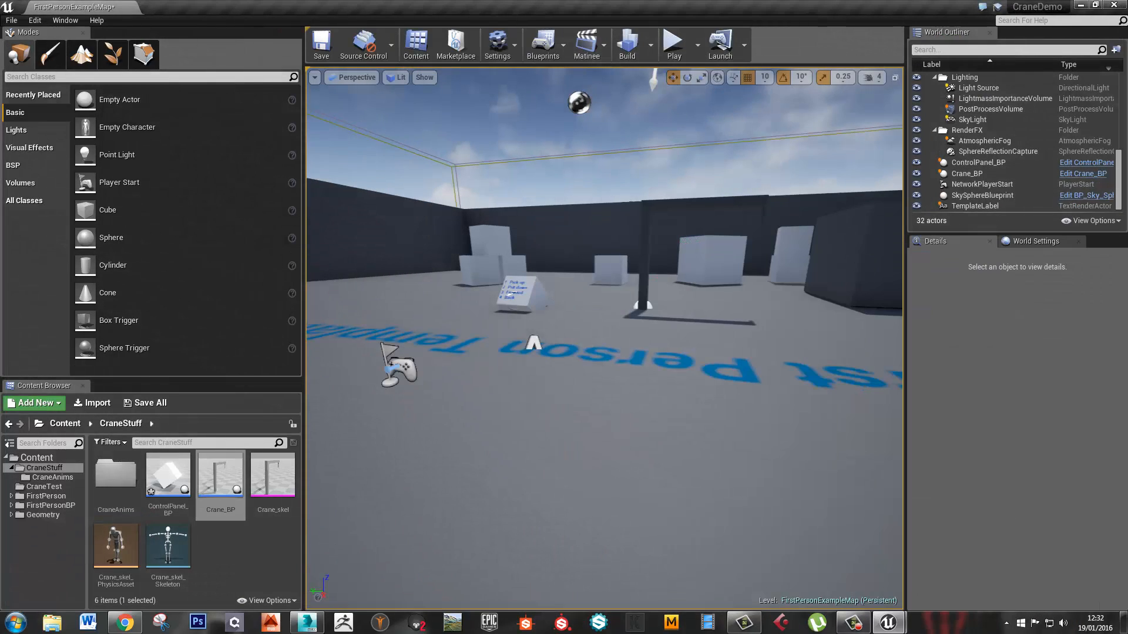
pyautogui.moveTo(605, 352); pyautogui.dragTo(529, 352, button='right')
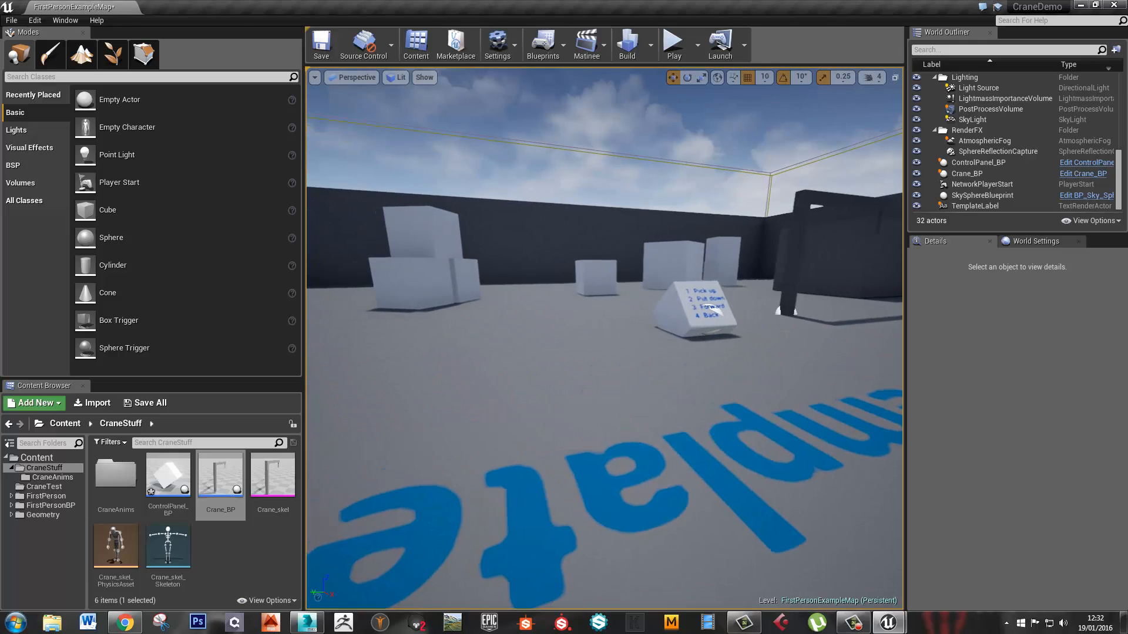
pyautogui.moveTo(704, 382); pyautogui.dragTo(527, 370, button='right')
pyautogui.rightClick(704, 382)
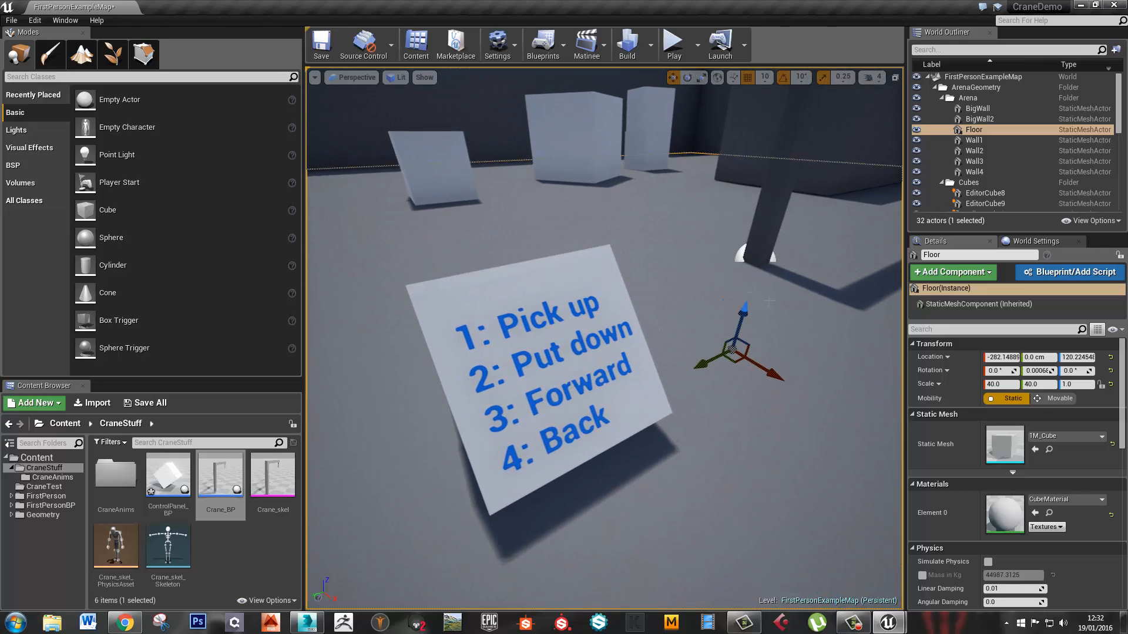
# Return to ControlPanel_BP, show its component viewport, and add a Box Collision component
pyautogui.hotkey('alt', 'Tab')
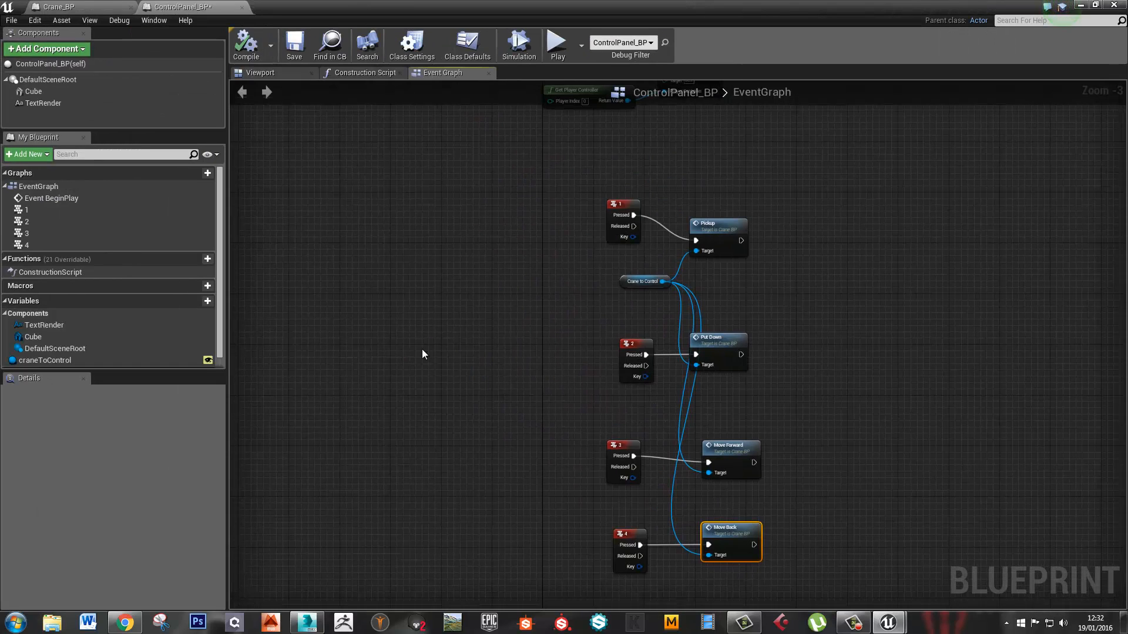
pyautogui.click(283, 74)
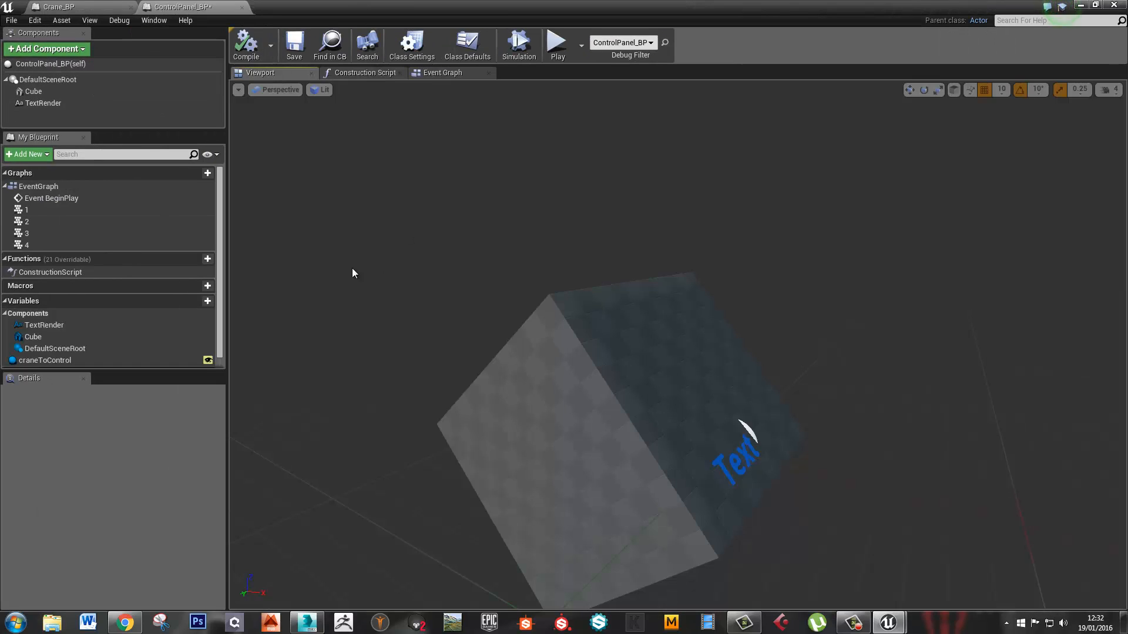
pyautogui.click(50, 49)
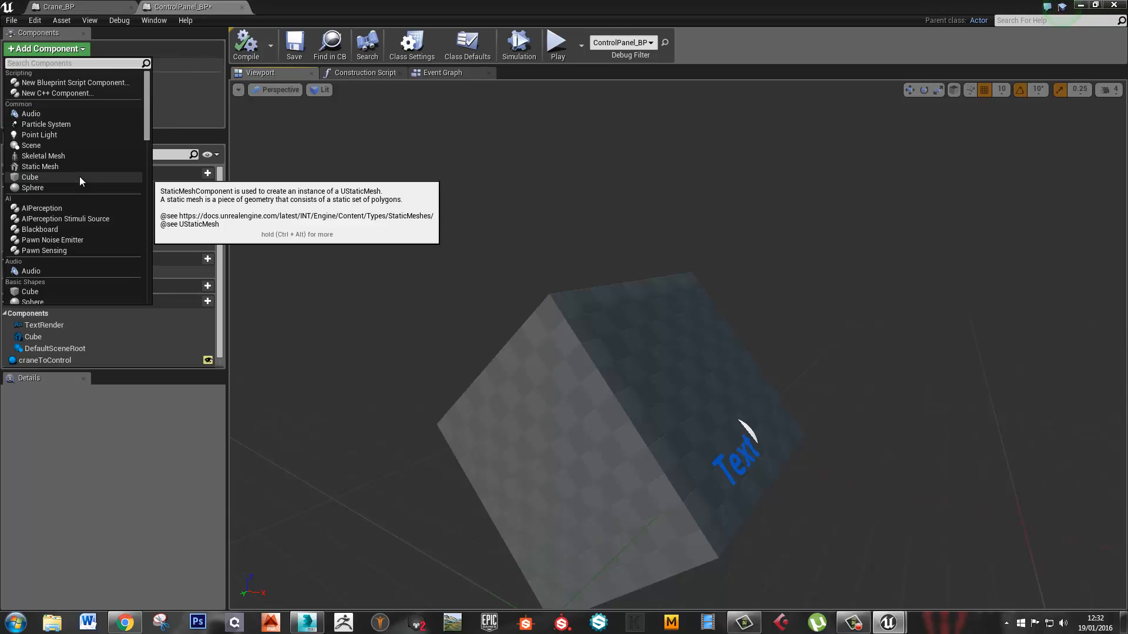
pyautogui.write('bo')
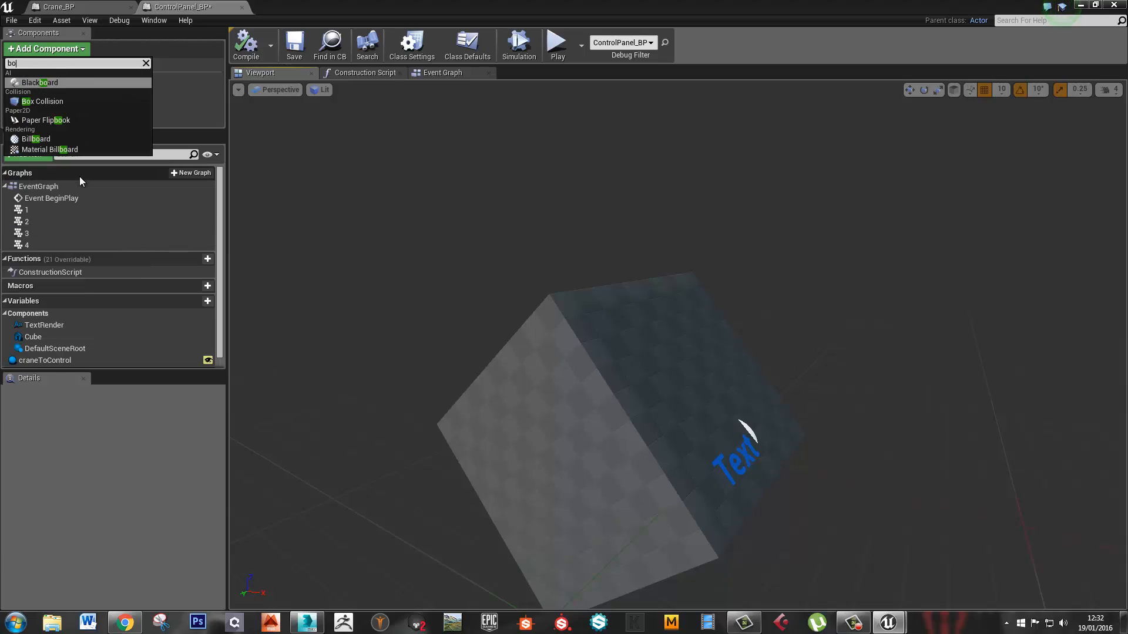
pyautogui.click(43, 101)
pyautogui.press('Return')
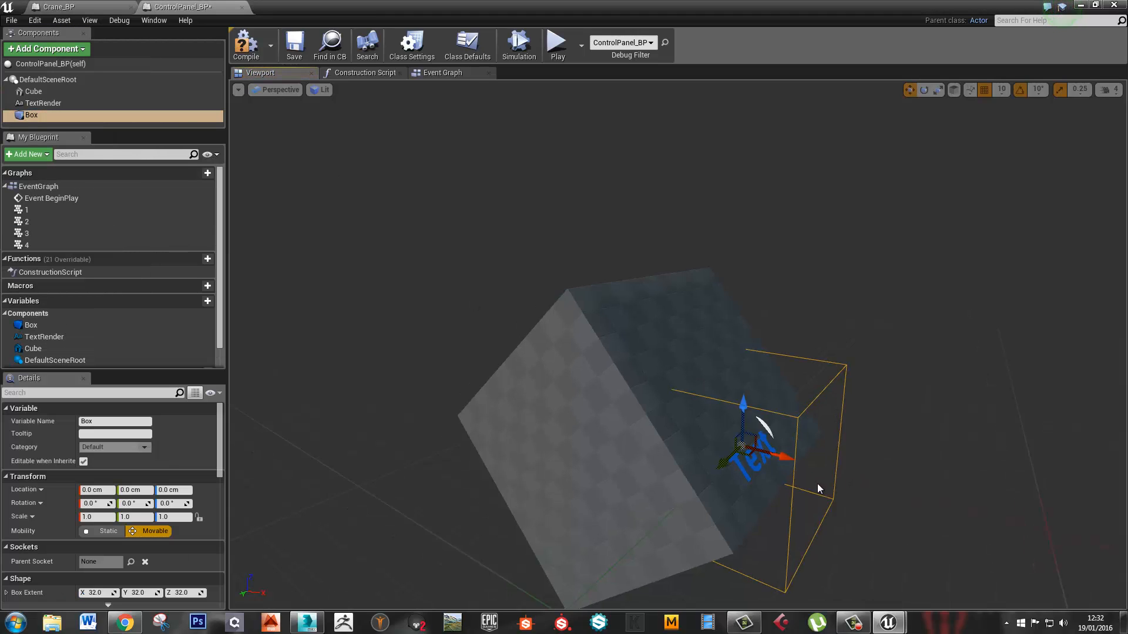
# Scale the Box collision component up uniformly to about 1.77
pyautogui.scroll(-5, 817, 490)
pyautogui.press('r')
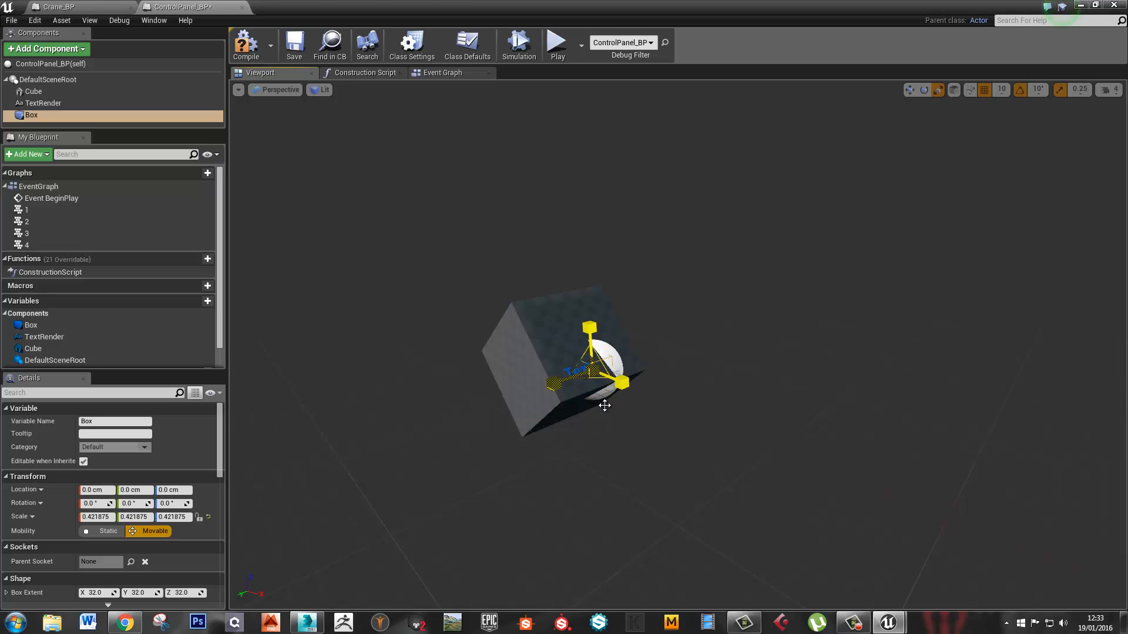
pyautogui.moveTo(595, 348); pyautogui.dragTo(595, 334)
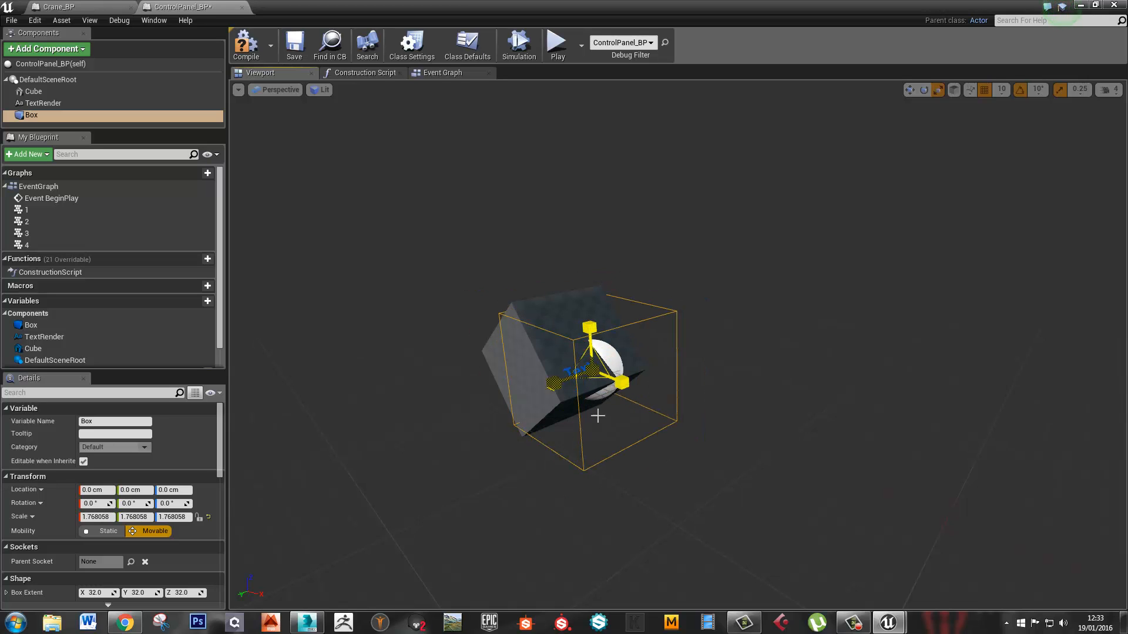
# Move the Box collision in front of the panel's text face, to location X 30 cm and Z 10 cm
pyautogui.press('w')
pyautogui.scroll(6, 598, 492)
pyautogui.scroll(-3, 647, 443)
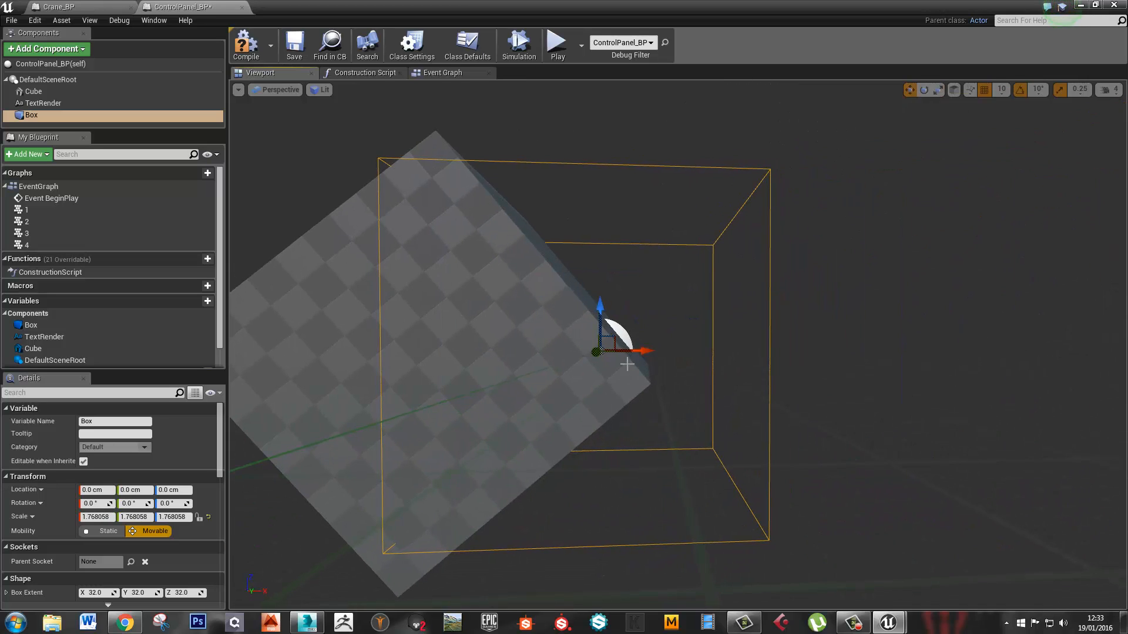
pyautogui.moveTo(625, 353); pyautogui.dragTo(695, 363)
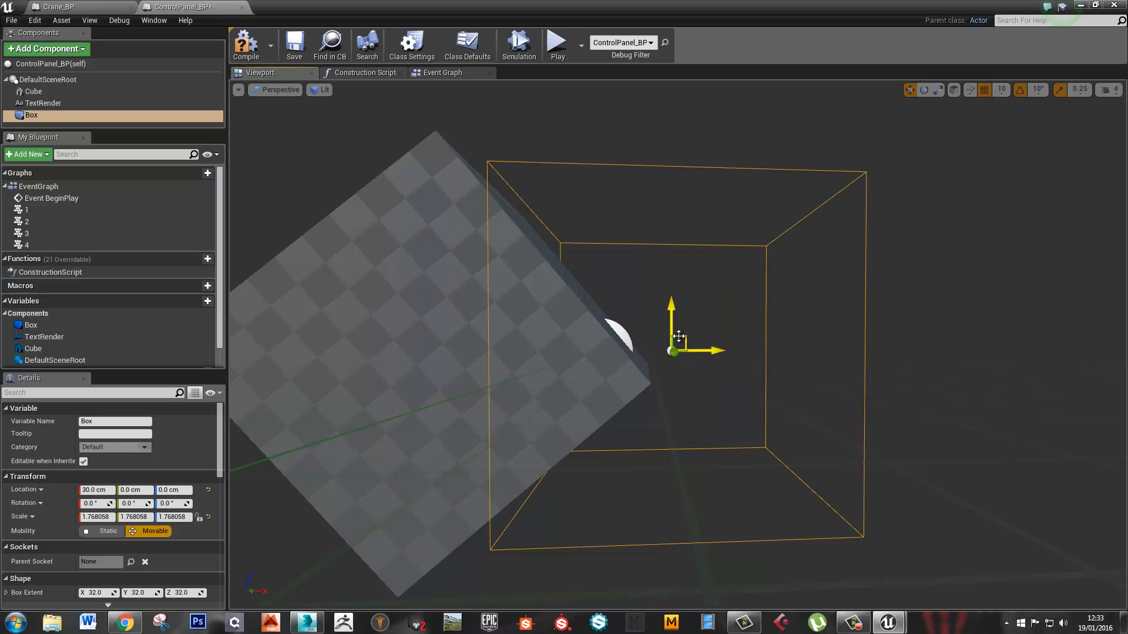
pyautogui.moveTo(669, 304); pyautogui.dragTo(669, 279)
pyautogui.moveTo(583, 414); pyautogui.dragTo(528, 389, button='right')
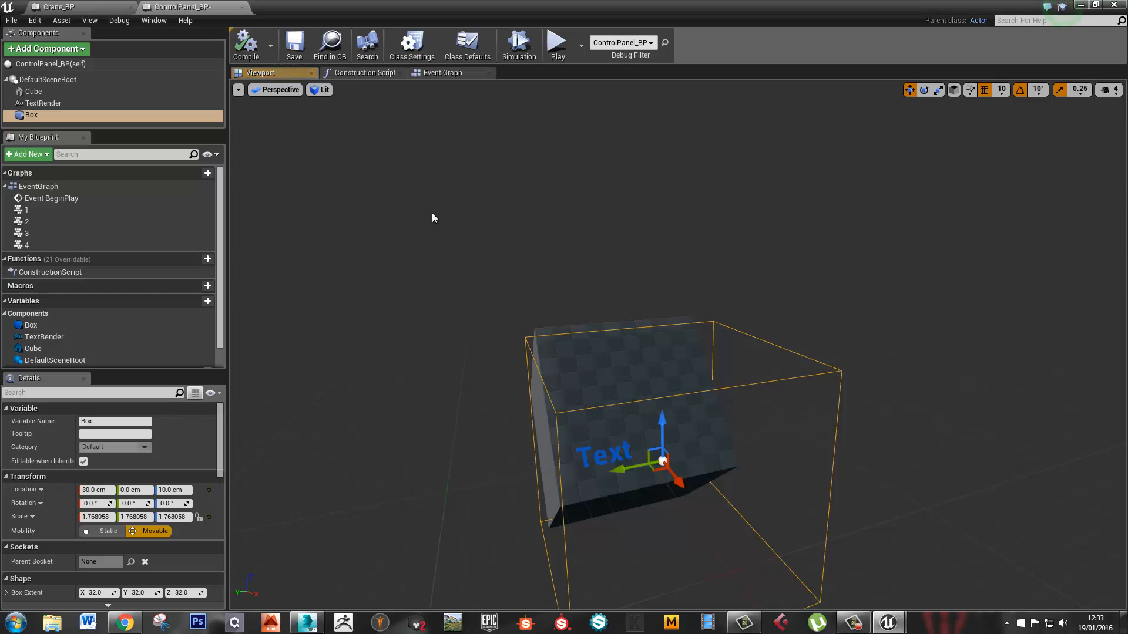
# Add an OnComponentBeginOverlap event for Box in the Event Graph and move its node up beside Event BeginPlay
pyautogui.click(445, 73)
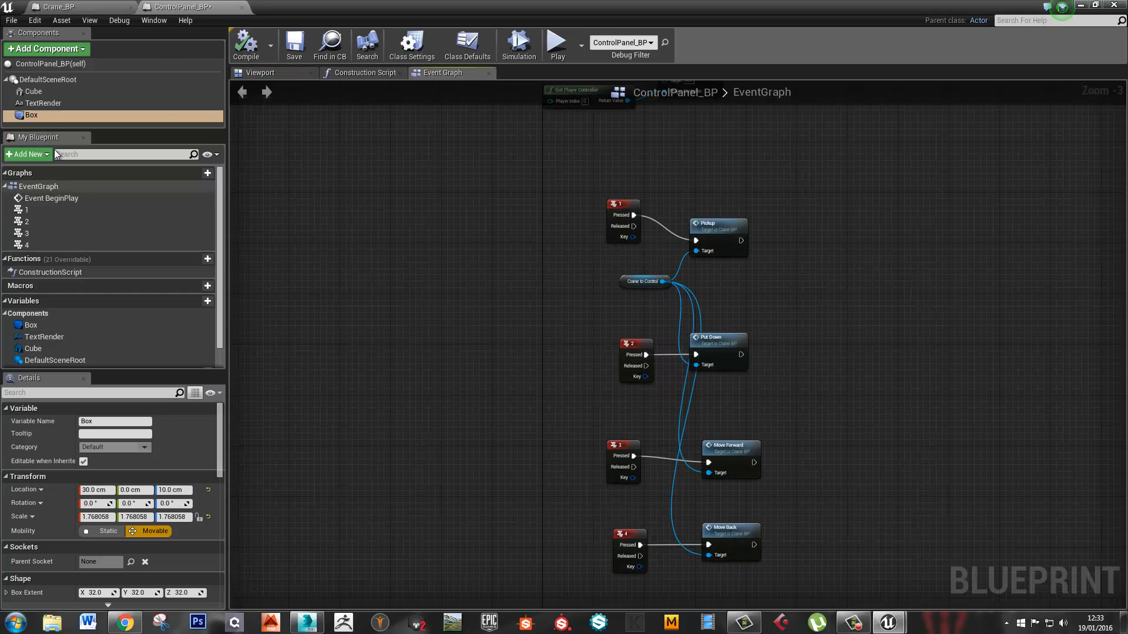
pyautogui.rightClick(45, 116)
pyautogui.moveTo(116, 127)
pyautogui.click(181, 144)
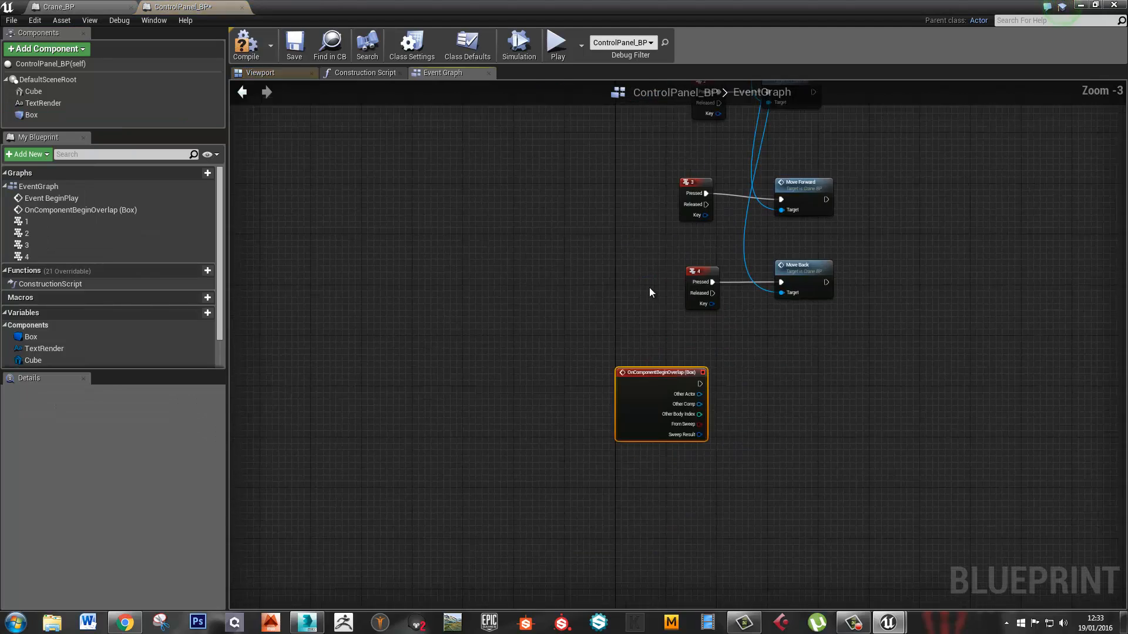
pyautogui.scroll(-3, 706, 314)
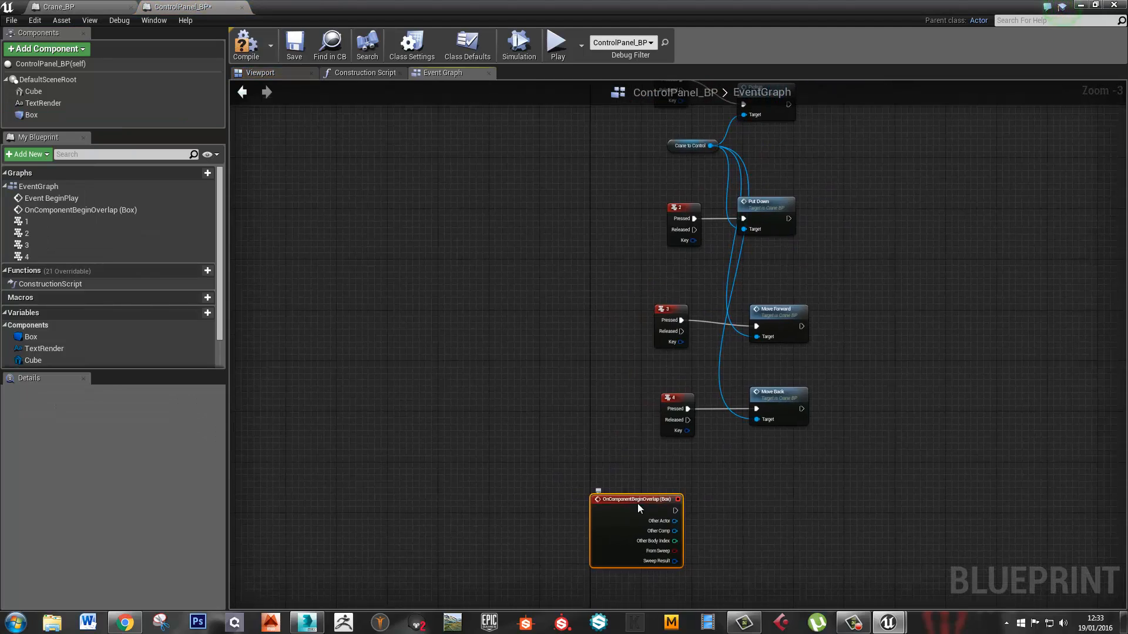
pyautogui.moveTo(640, 507); pyautogui.dragTo(526, 237)
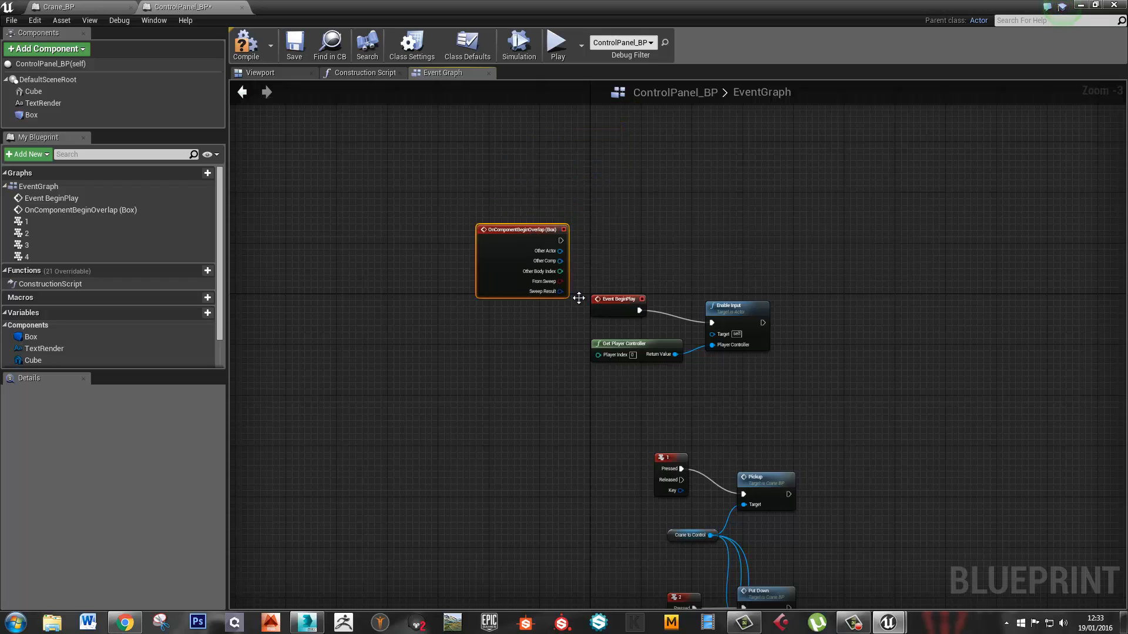
# Delete the Event BeginPlay node that feeds Enable Input
pyautogui.click(631, 298)
pyautogui.press('Delete')
pyautogui.moveTo(575, 257); pyautogui.dragTo(635, 242, button='right')
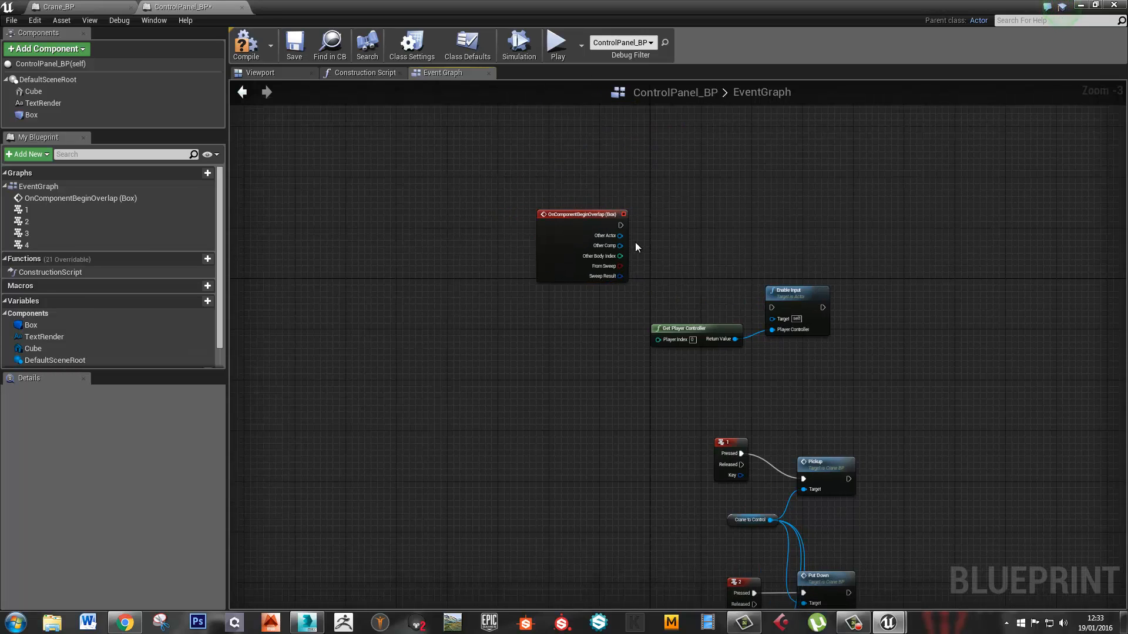
# Add a Cast To FirstPersonCharacter node from the overlap event's Other Actor output and align it beside the event
pyautogui.scroll(3, 635, 246)
pyautogui.click(544, 206)
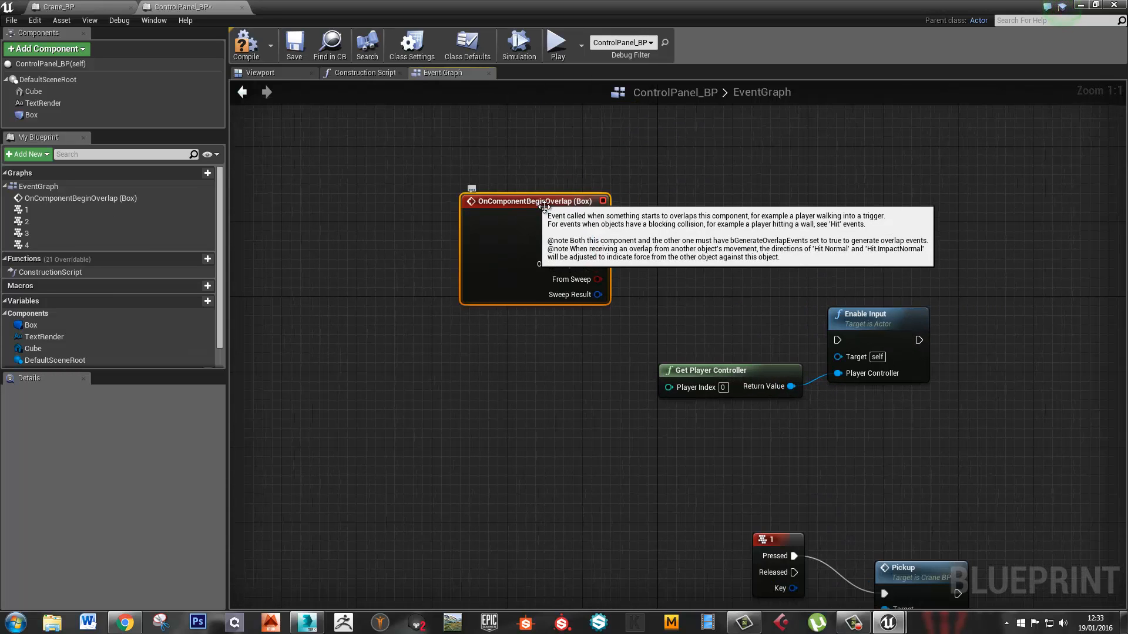
pyautogui.moveTo(544, 205); pyautogui.dragTo(536, 206)
pyautogui.moveTo(643, 227); pyautogui.dragTo(644, 227)
pyautogui.write('cas')
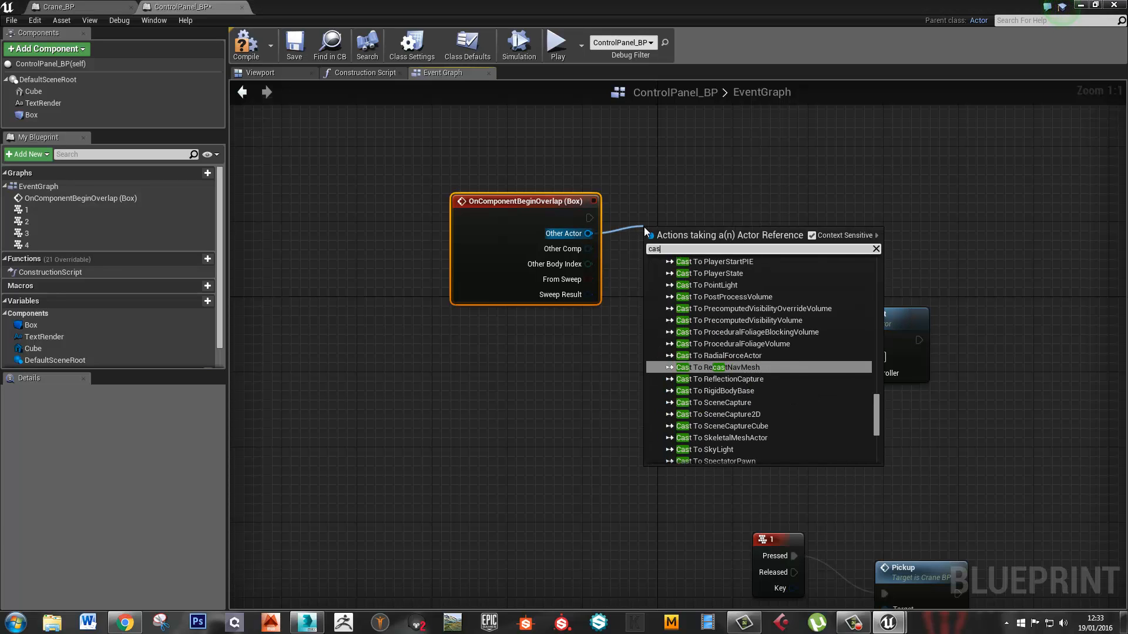
pyautogui.write('t to ')
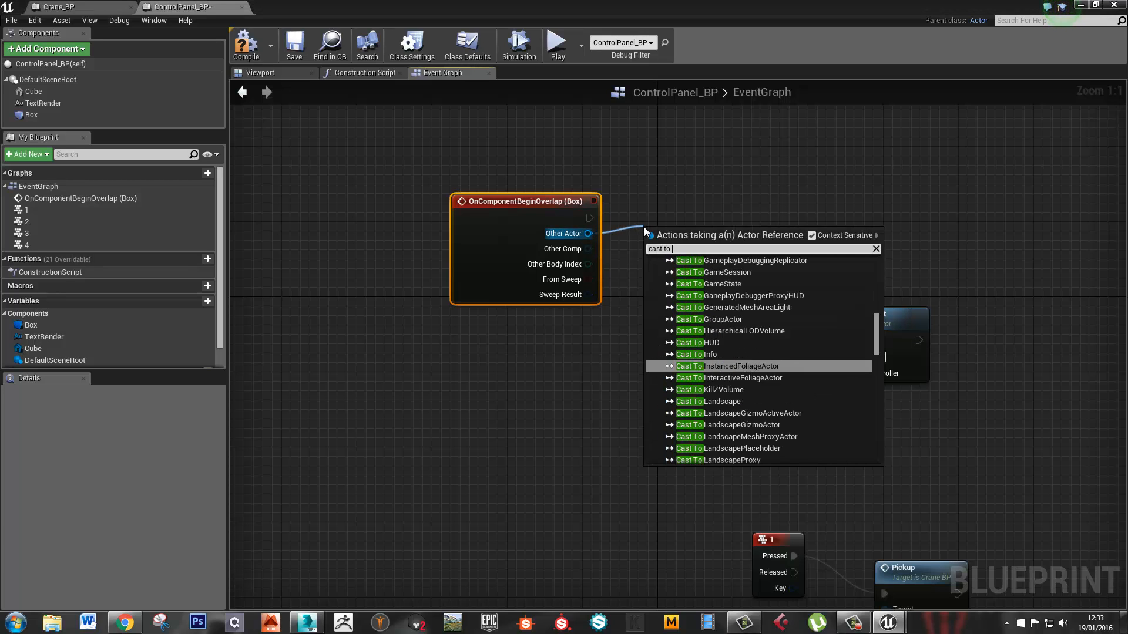
pyautogui.write('fir')
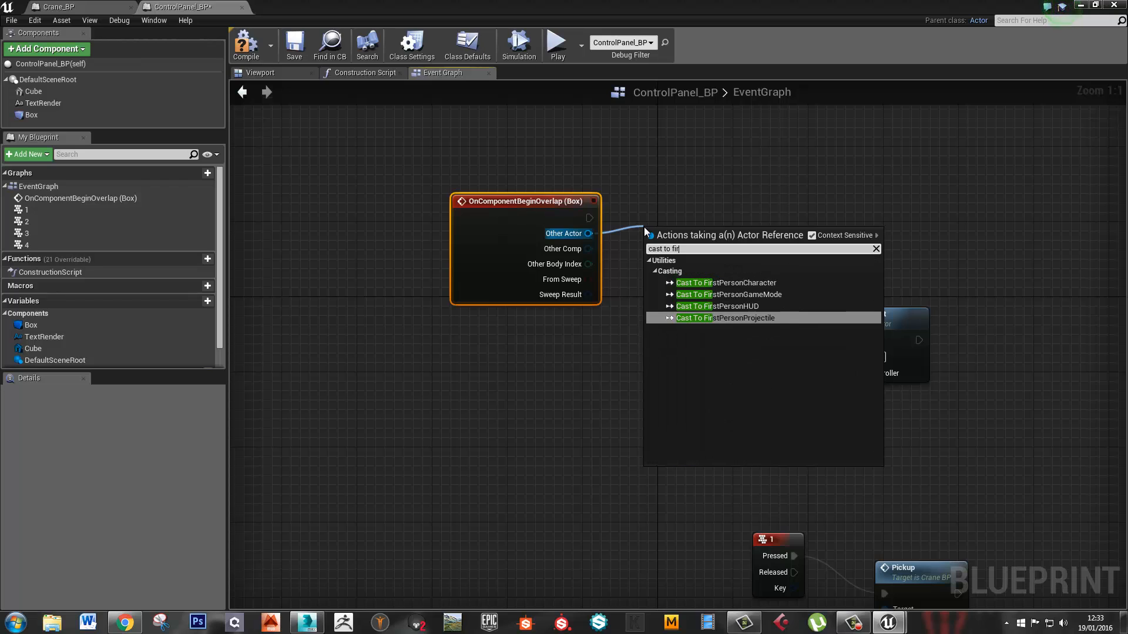
pyautogui.press('Up')
pyautogui.press('Up')
pyautogui.press('Up')
pyautogui.press('Return')
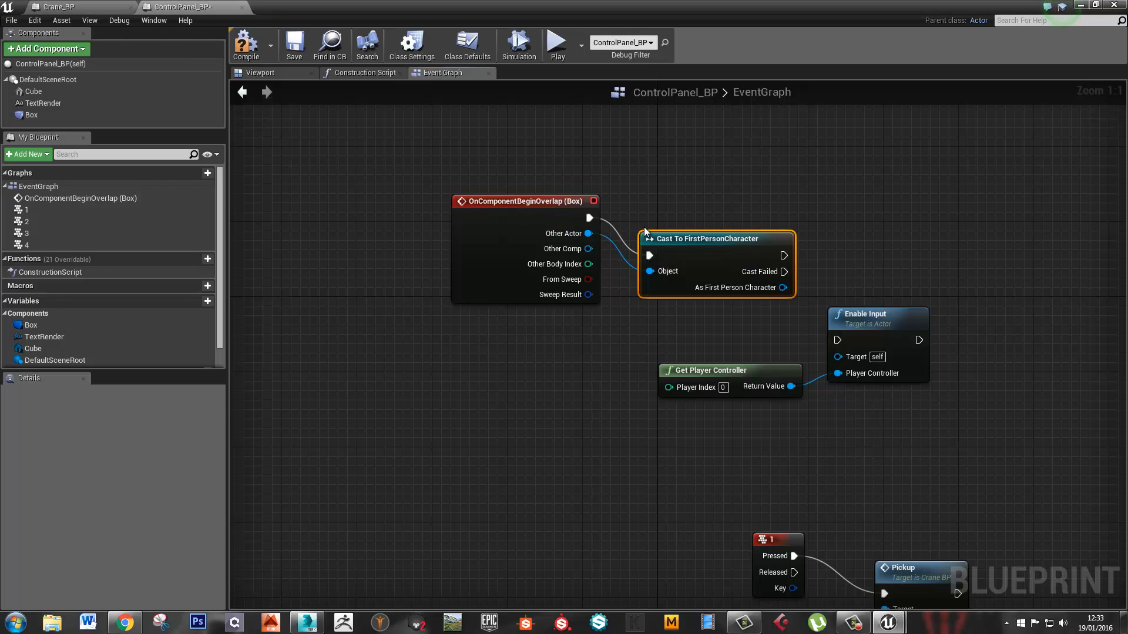
pyautogui.moveTo(695, 241); pyautogui.dragTo(680, 200)
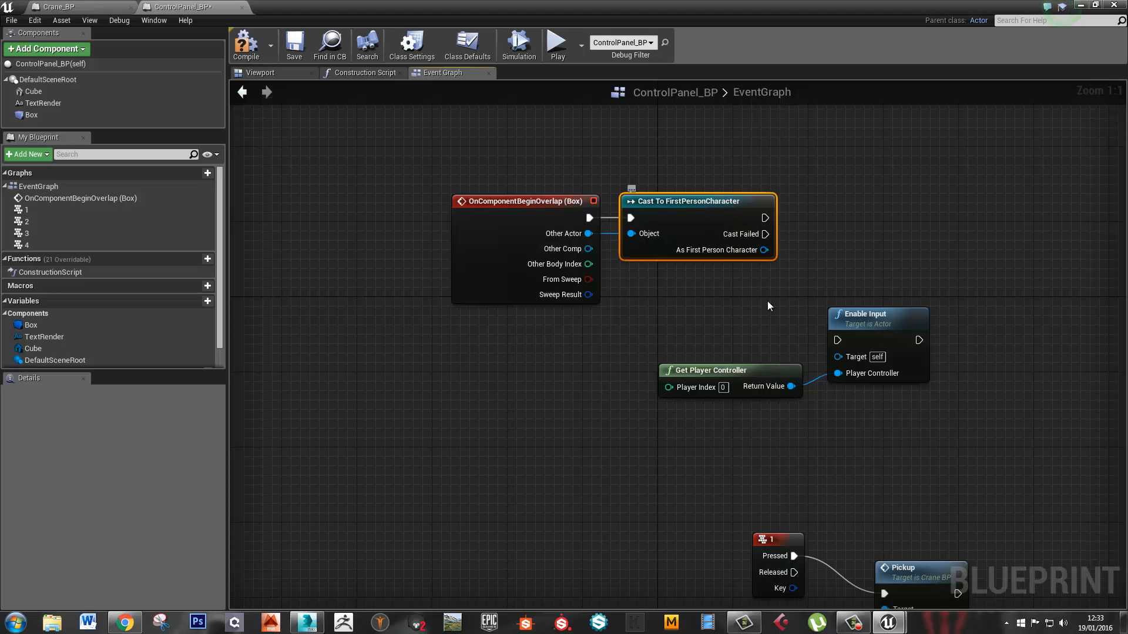
# Move Get Player Controller and Enable Input up beside the cast node, and connect the cast's success execution output to Enable Input
pyautogui.moveTo(739, 429); pyautogui.dragTo(857, 233)
pyautogui.click(838, 177)
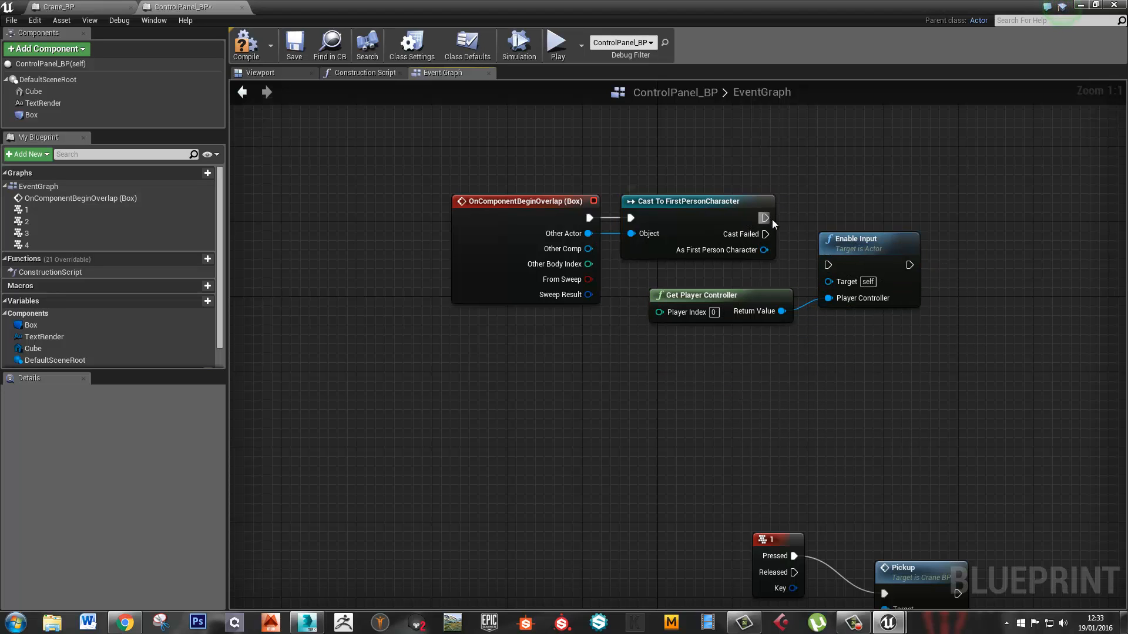
pyautogui.moveTo(838, 276); pyautogui.dragTo(859, 240)
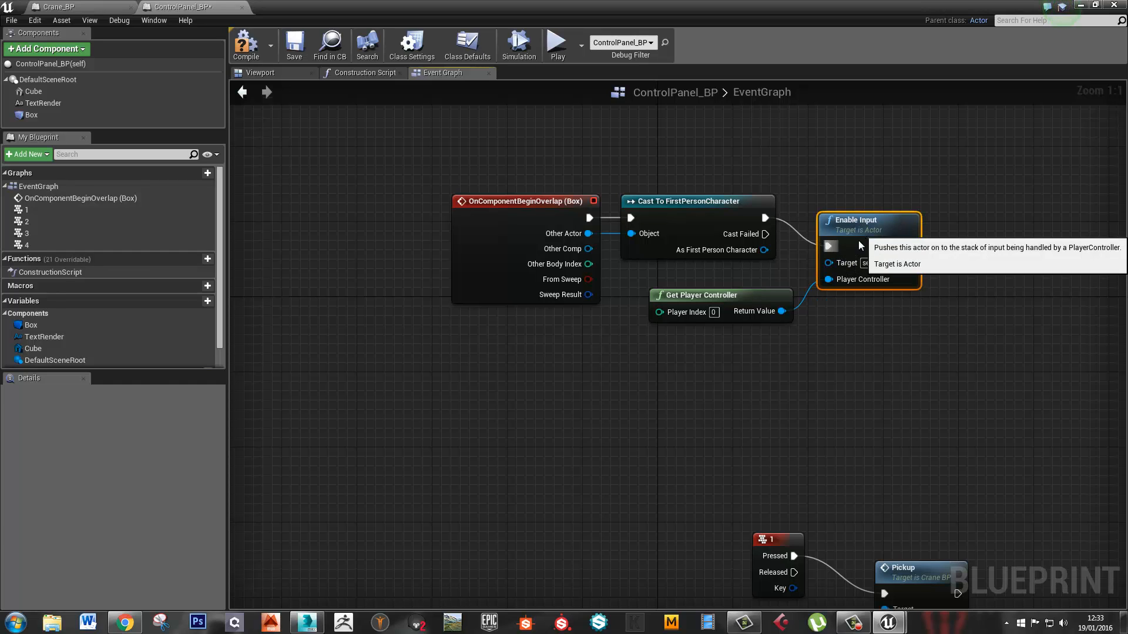
pyautogui.click(524, 209)
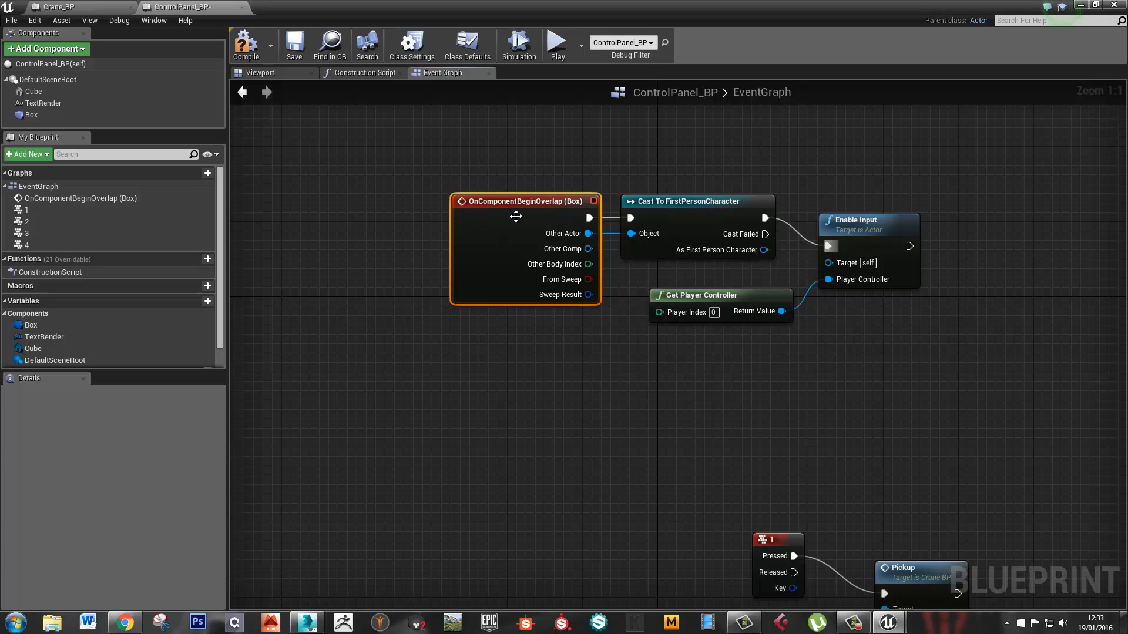
pyautogui.click(689, 201)
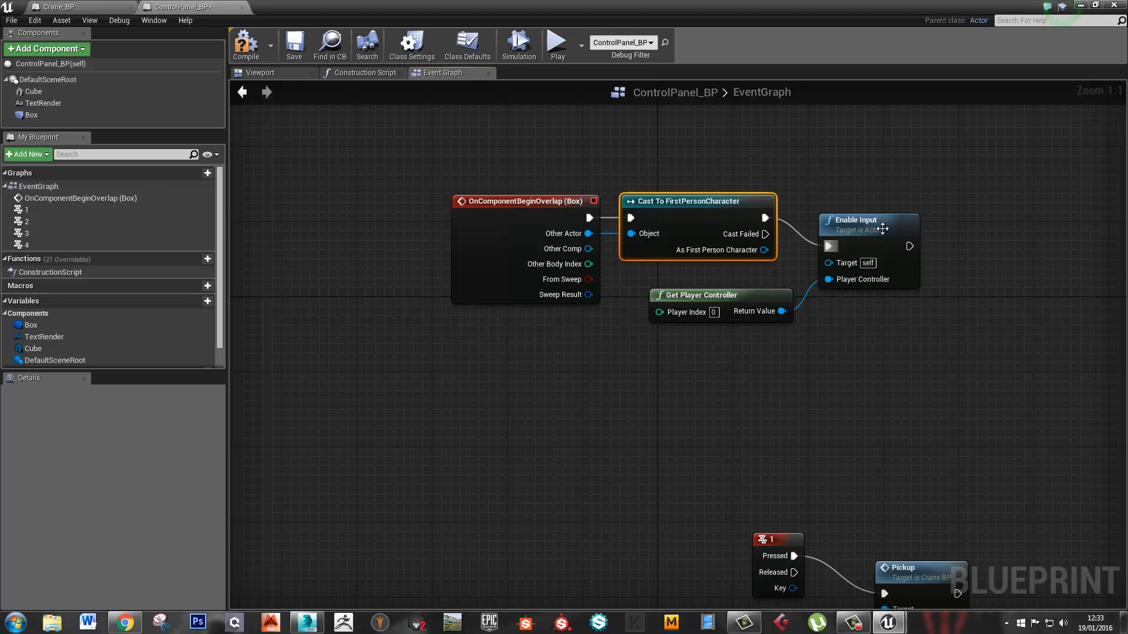
pyautogui.click(882, 229)
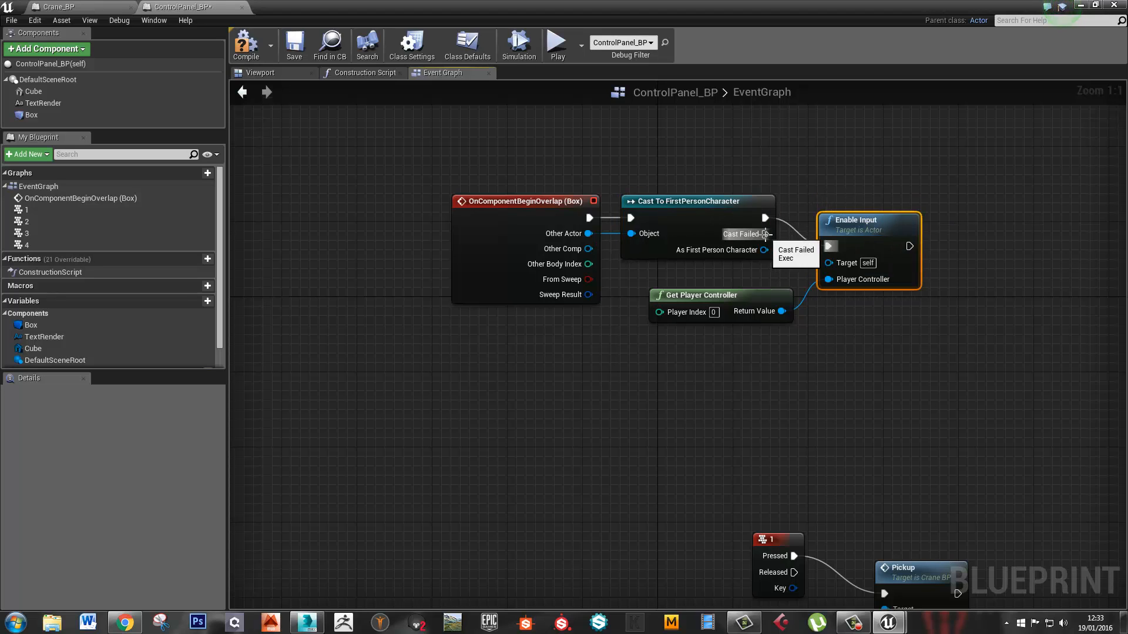
pyautogui.moveTo(764, 234); pyautogui.dragTo(859, 125)
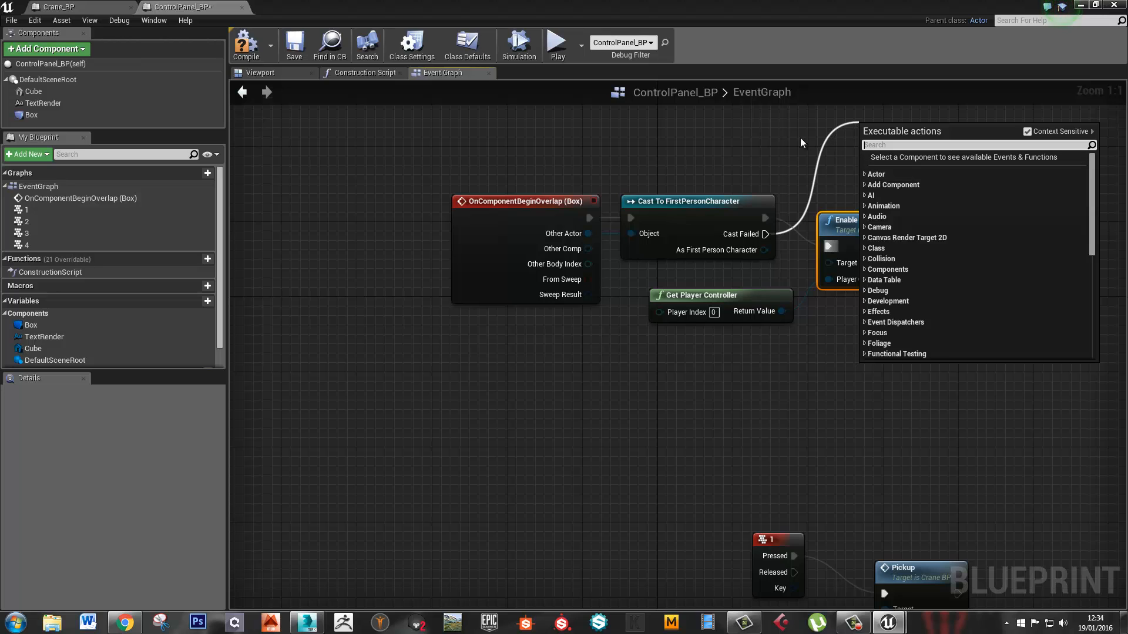
pyautogui.click(781, 179)
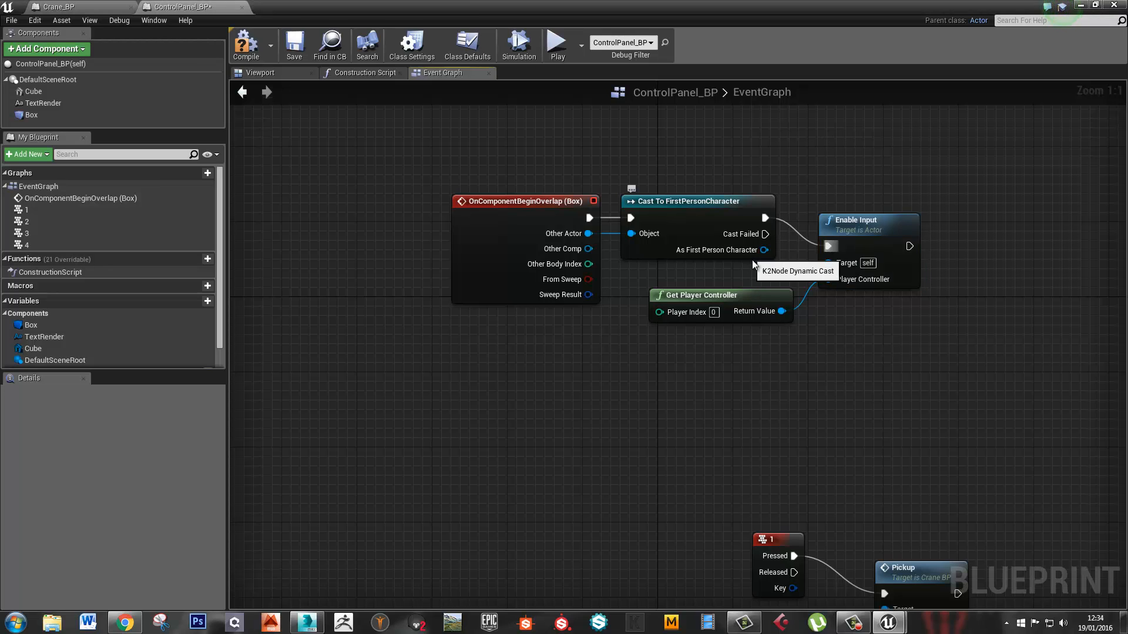
# Add an OnComponentEndOverlap event for the Box component to the Event Graph
pyautogui.rightClick(71, 113)
pyautogui.moveTo(115, 120)
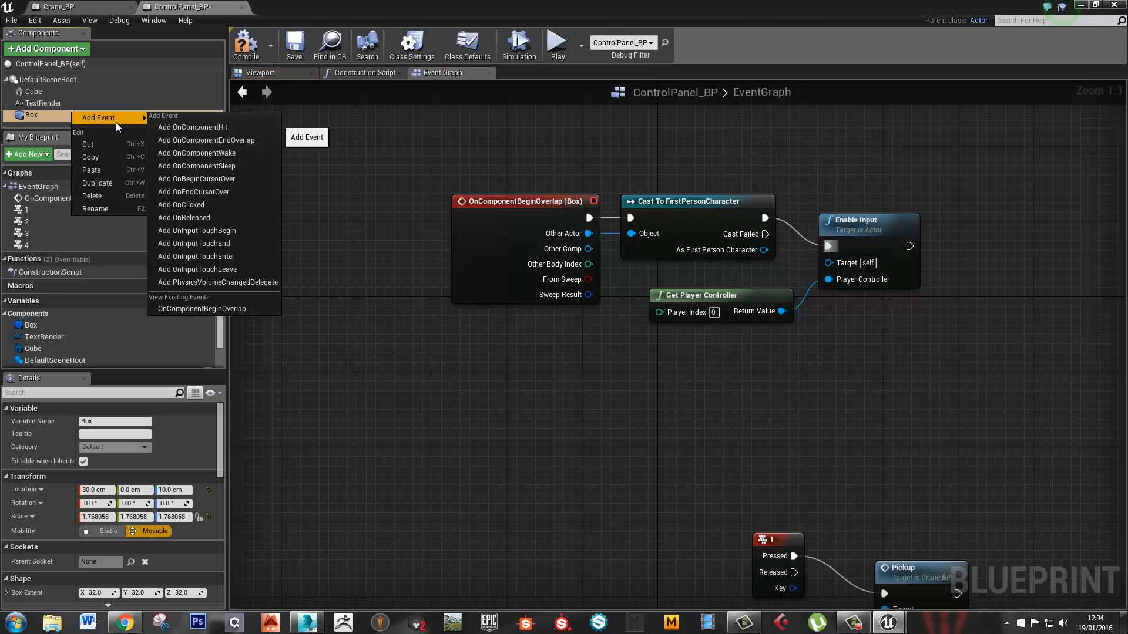
pyautogui.click(181, 143)
pyautogui.scroll(-7, 696, 355)
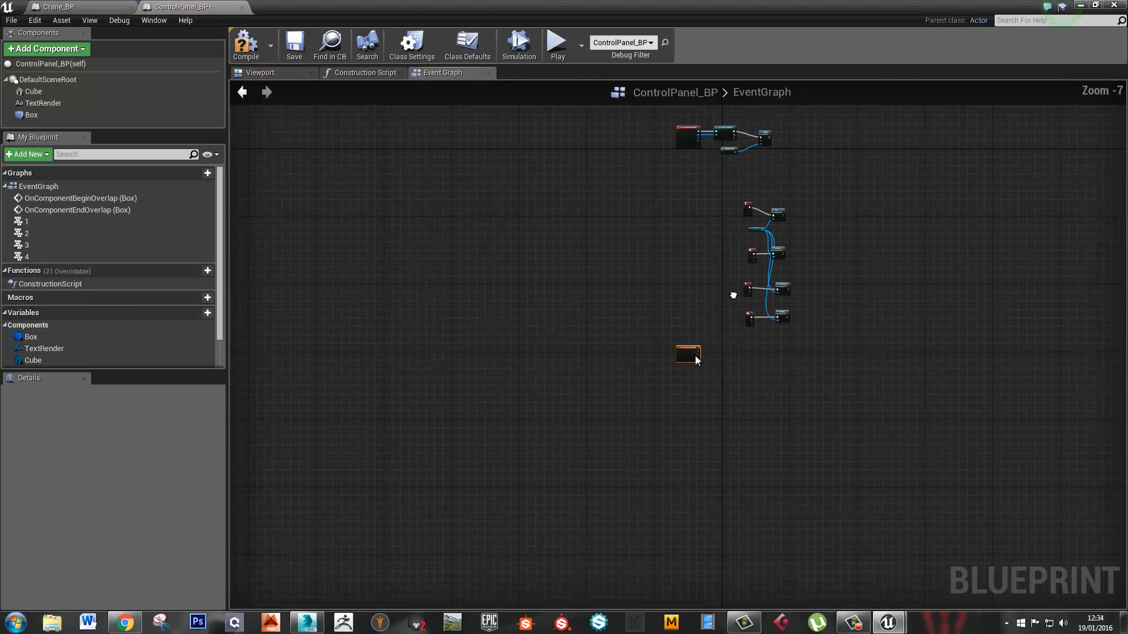
# Move the OnComponentEndOverlap (Box) event up so it sits directly below the OnComponentBeginOverlap (Box) event
pyautogui.scroll(7, 700, 333)
pyautogui.moveTo(735, 349); pyautogui.dragTo(906, 30)
pyautogui.moveTo(860, 188); pyautogui.dragTo(869, 124)
pyautogui.moveTo(917, 130); pyautogui.dragTo(703, 368, button='right')
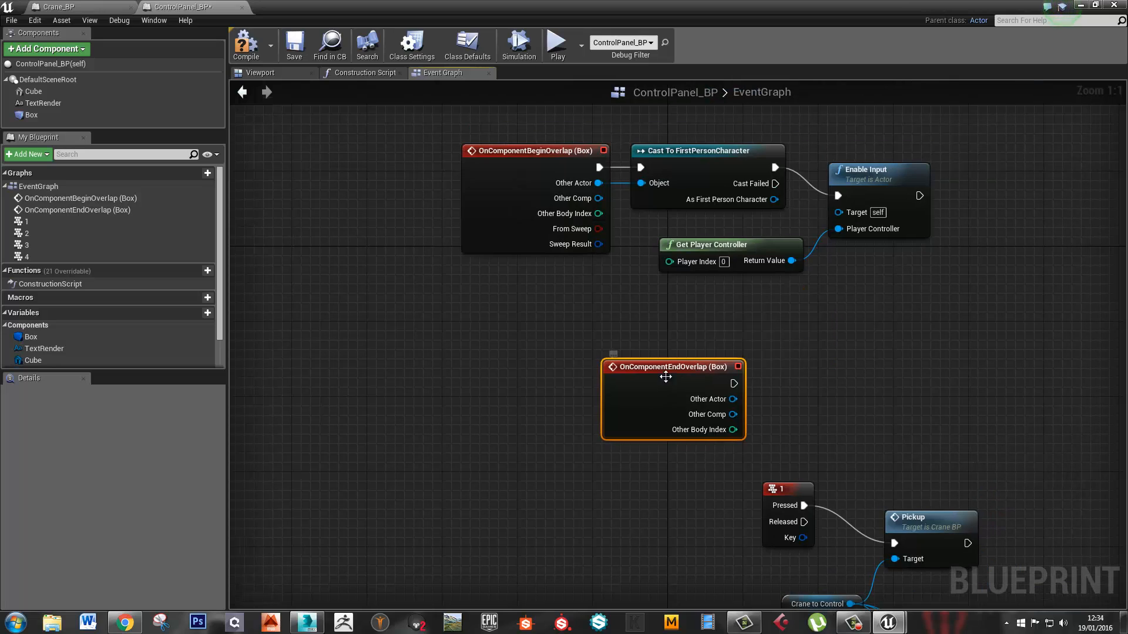
pyautogui.moveTo(663, 370); pyautogui.dragTo(519, 328)
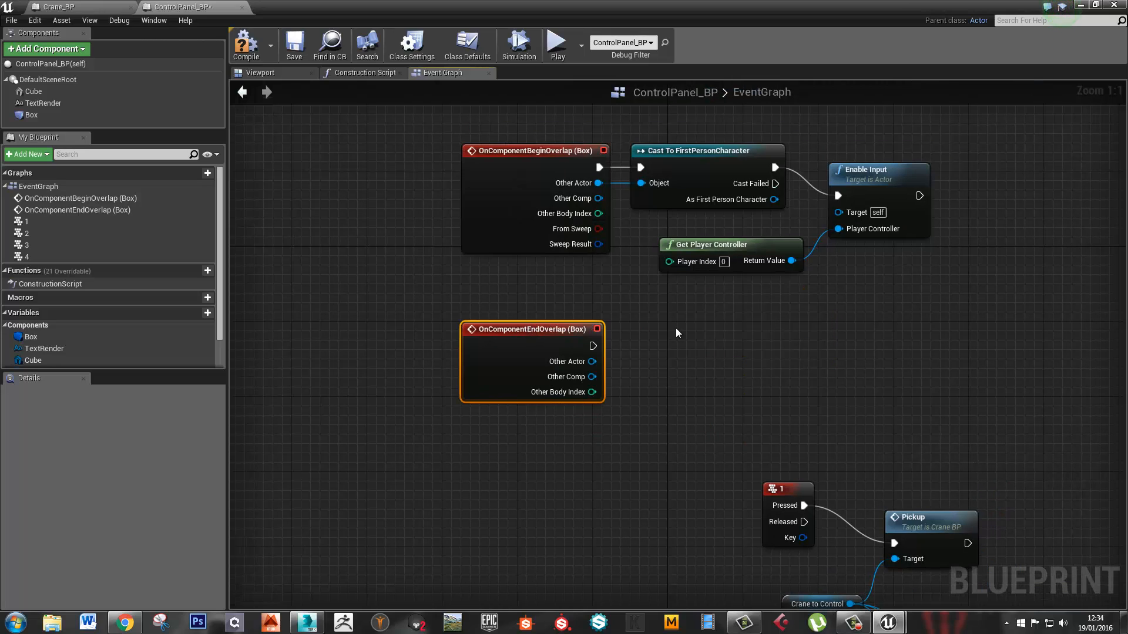
# Add a Cast To FirstPersonCharacter node from the end overlap event's Other Actor output and align it beside the event
pyautogui.moveTo(592, 361); pyautogui.dragTo(650, 358)
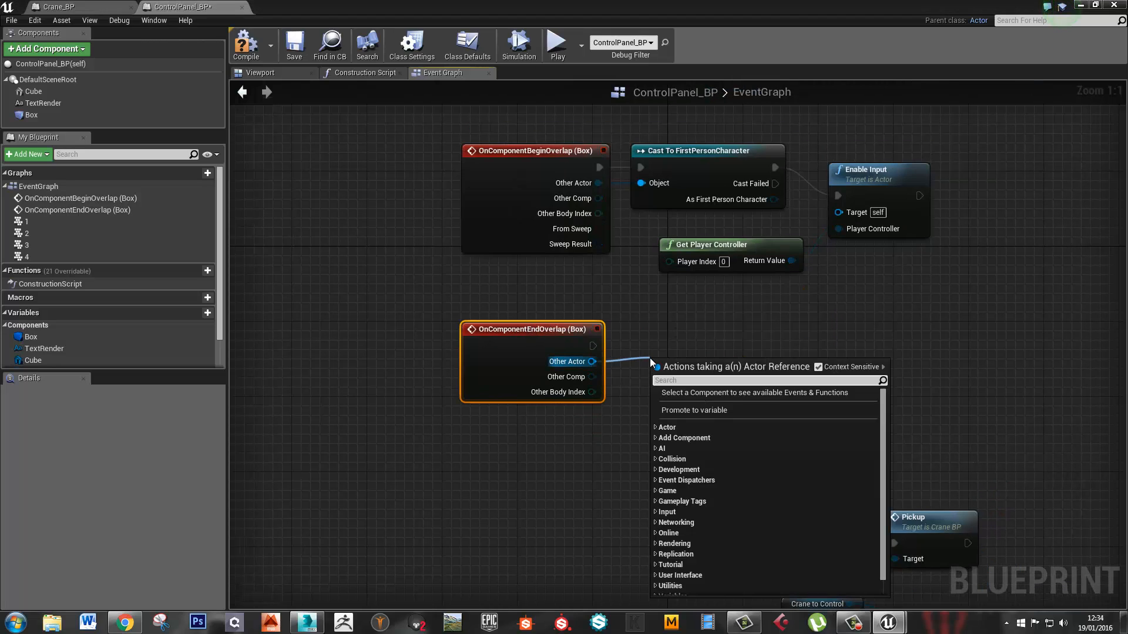
pyautogui.write('cast to fir')
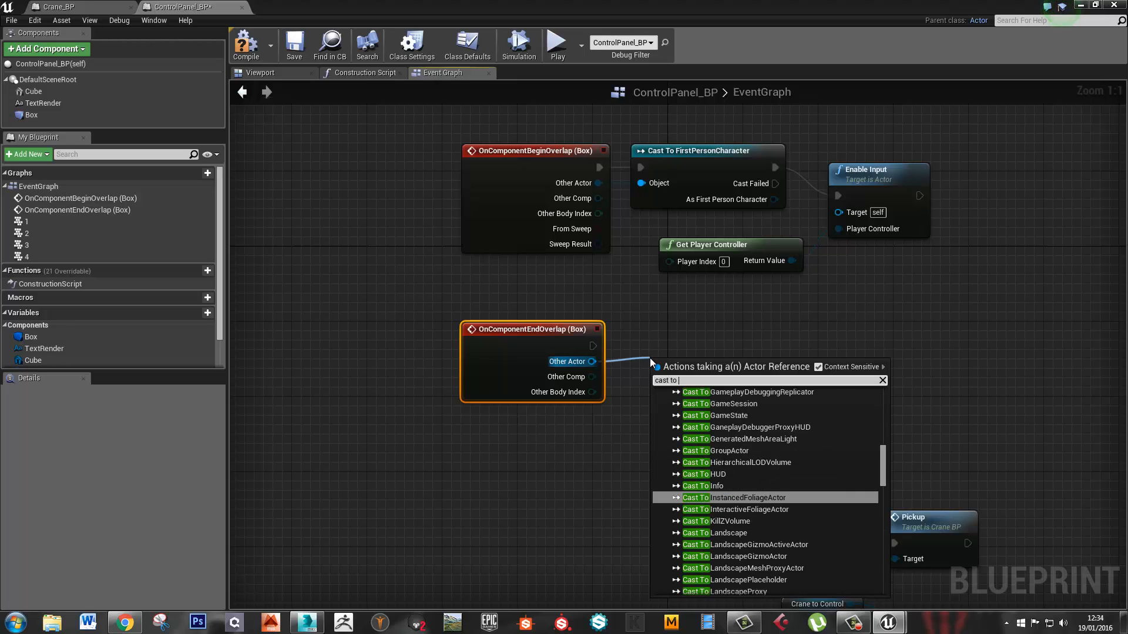
pyautogui.press('Up')
pyautogui.press('Up')
pyautogui.press('Up')
pyautogui.press('Return')
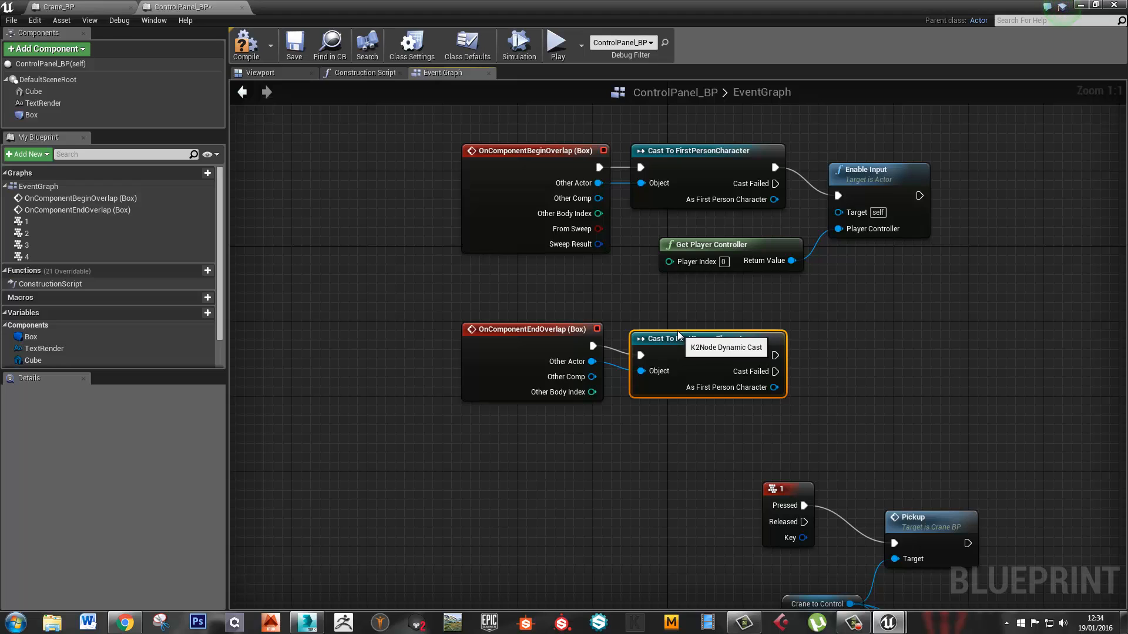
pyautogui.moveTo(678, 339); pyautogui.dragTo(678, 330)
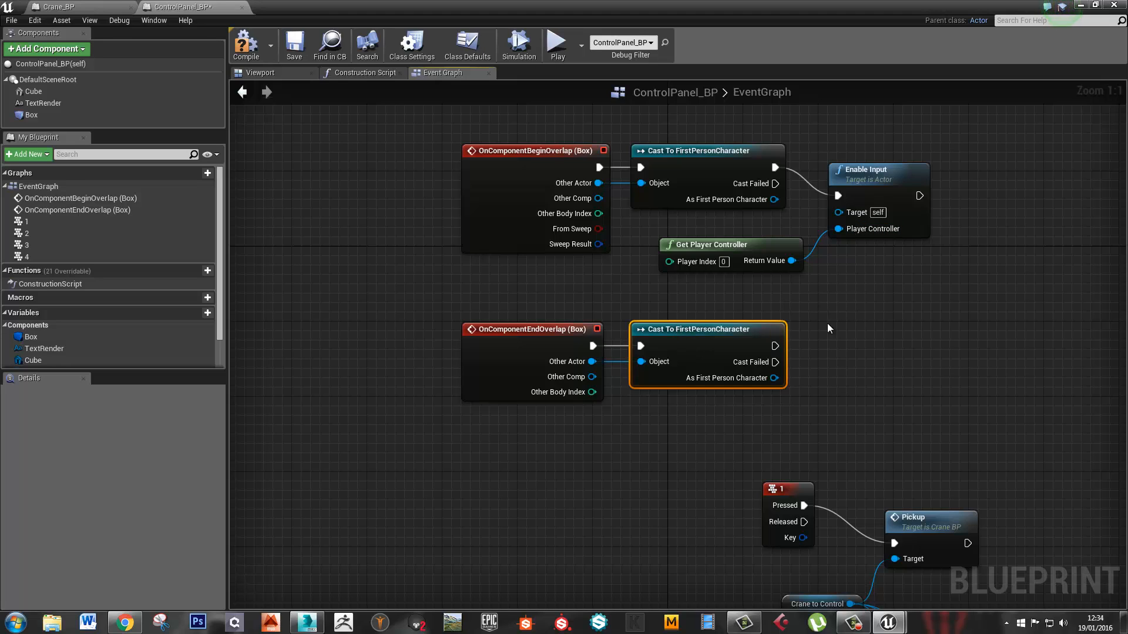
# Add a Disable Input node from the Get Player Controller return value, placed beside the end overlap cast
pyautogui.click(729, 252)
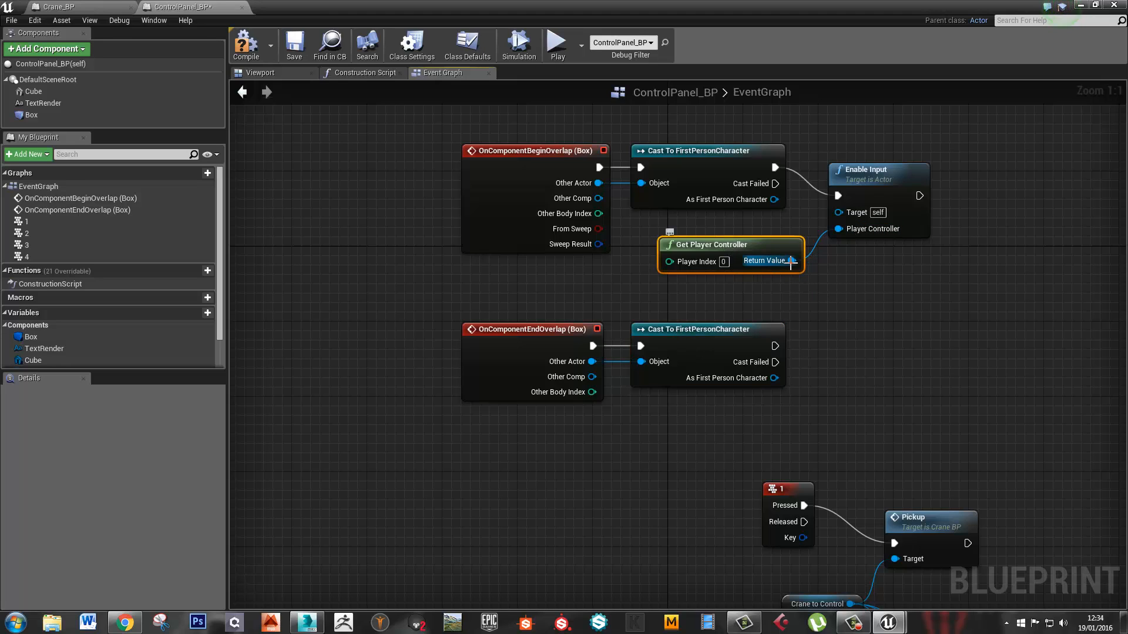
pyautogui.moveTo(791, 261); pyautogui.dragTo(842, 346)
pyautogui.write('dis')
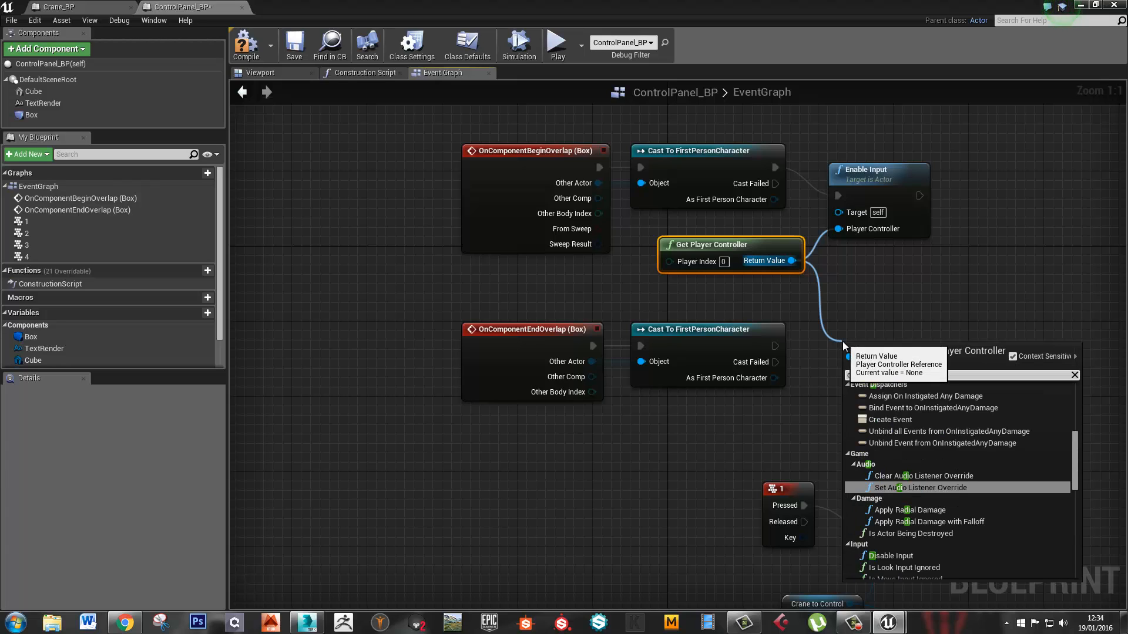
pyautogui.write('sp')
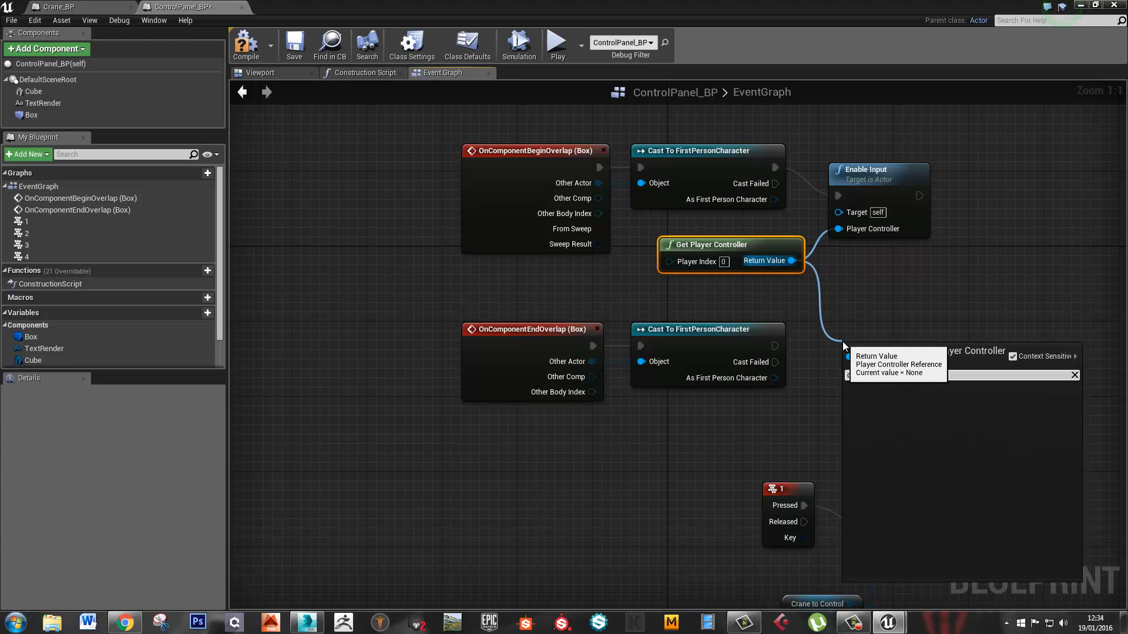
pyautogui.press('BackSpace')
pyautogui.press('BackSpace')
pyautogui.write('a')
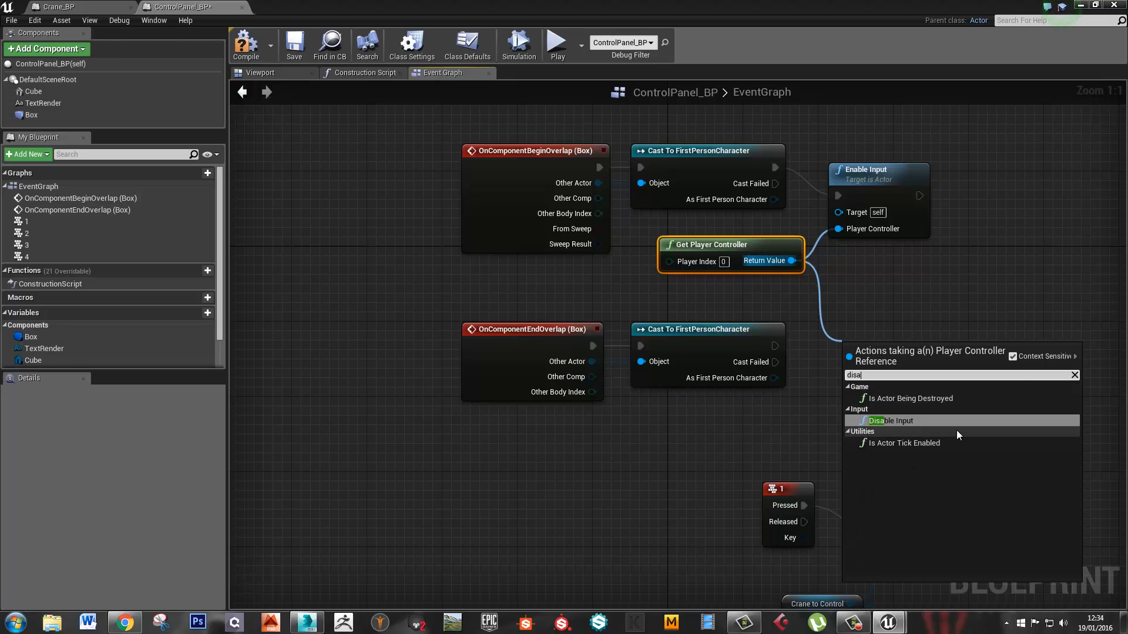
pyautogui.click(946, 421)
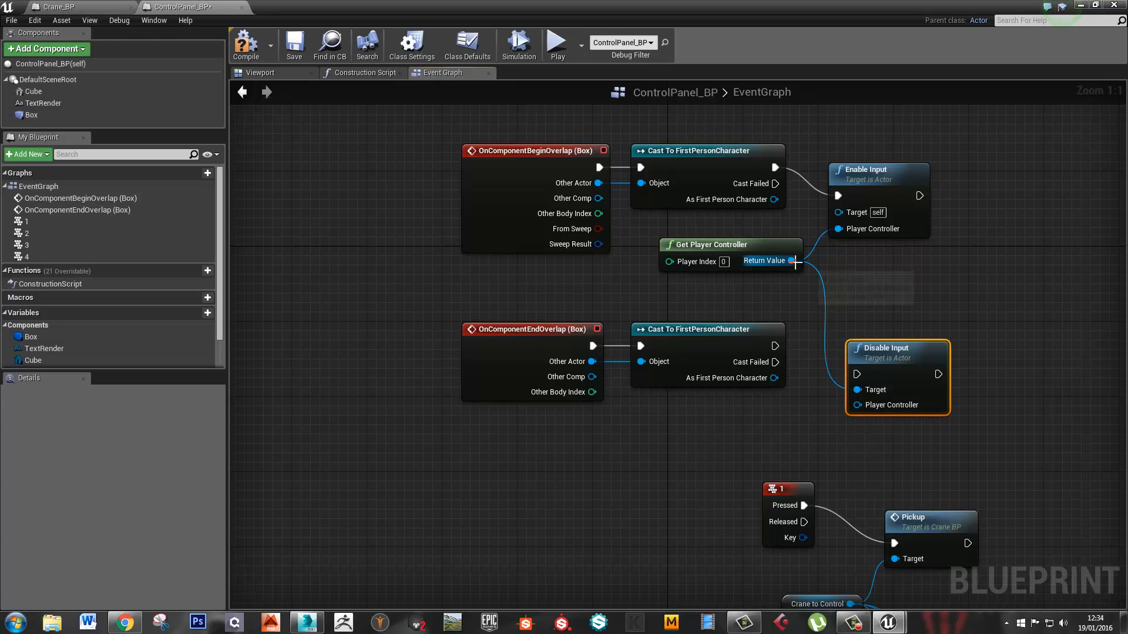
# Rewire Get Player Controller to Disable Input's Player Controller pin, run the end overlap cast's success output into Disable Input, and compile
pyautogui.keyDown('alt'); pyautogui.click(857, 390); pyautogui.keyUp('alt')
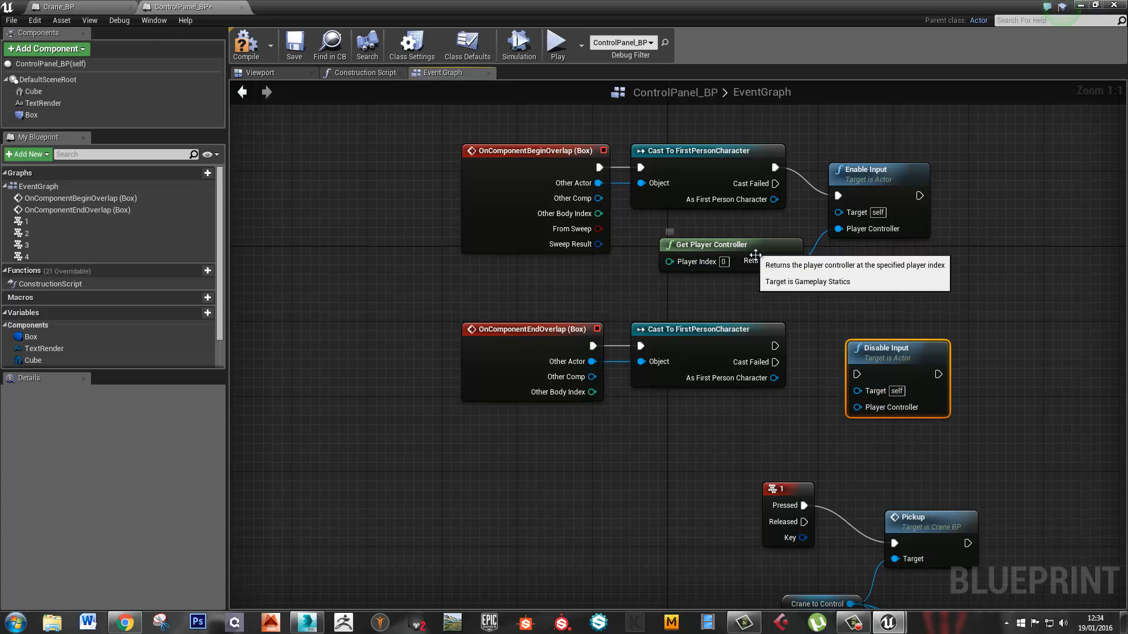
pyautogui.keyDown('ctrl'); pyautogui.moveTo(792, 260); pyautogui.dragTo(857, 408); pyautogui.keyUp('ctrl')
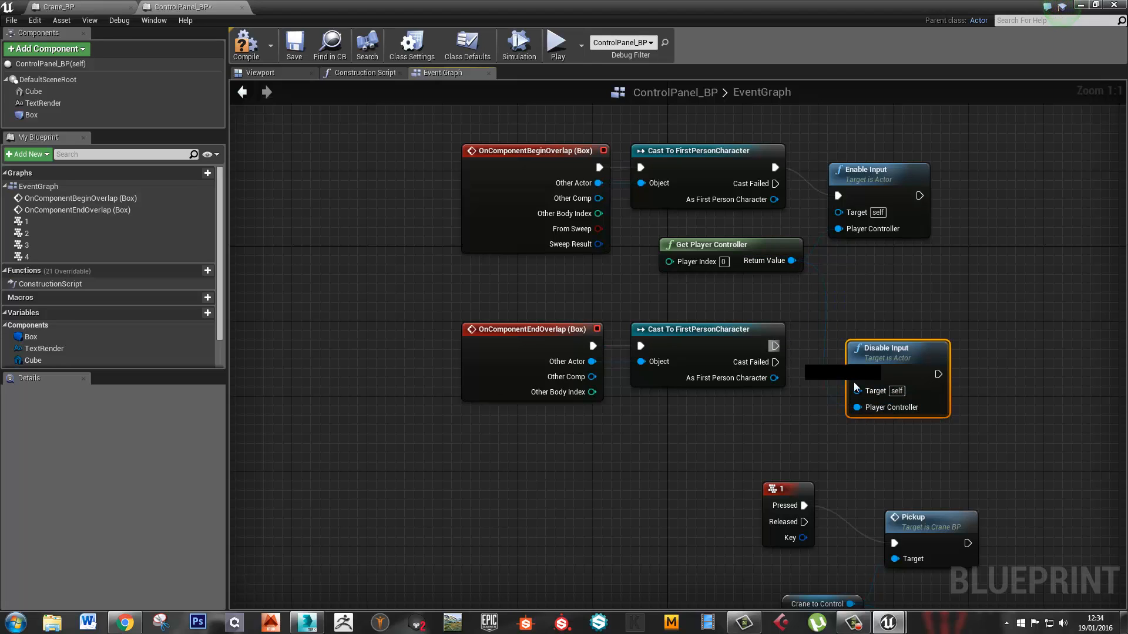
pyautogui.moveTo(874, 358); pyautogui.dragTo(847, 334)
pyautogui.click(245, 50)
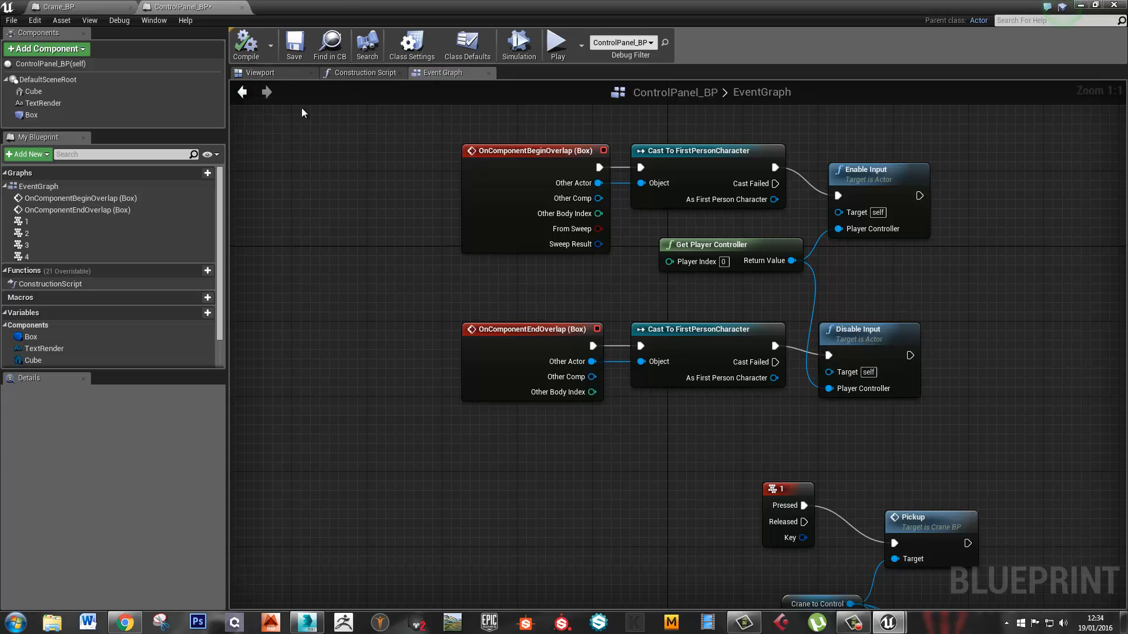
# Play-test the level from the main editor, walking up to the control panel and back away from it
pyautogui.moveTo(333, 5); pyautogui.dragTo(1127, 3)
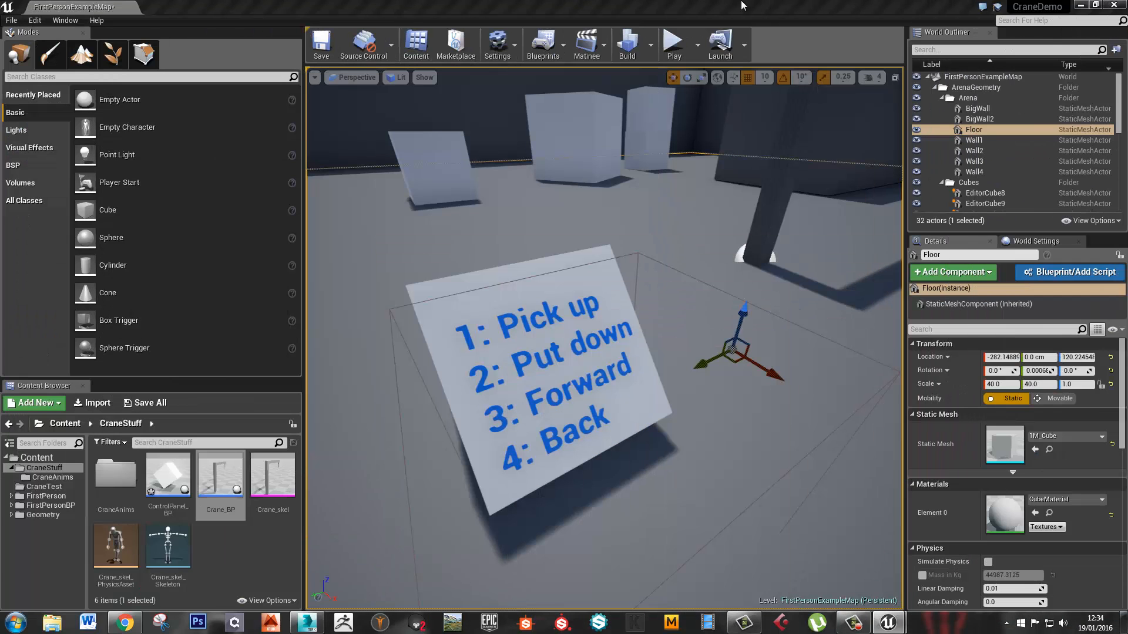
pyautogui.click(673, 49)
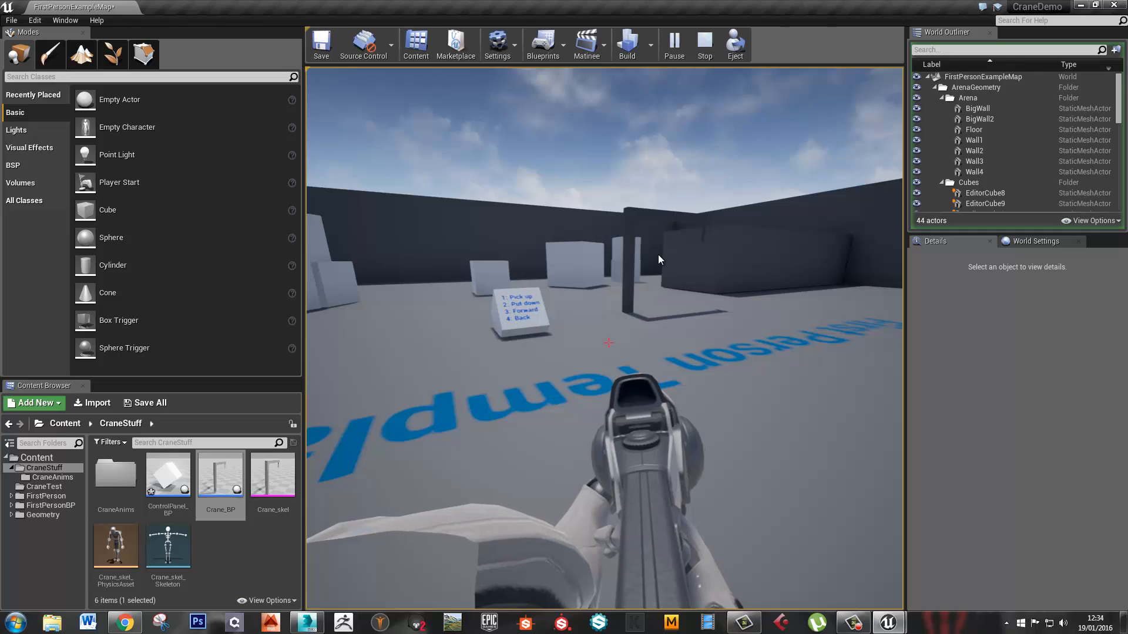
pyautogui.press('w')
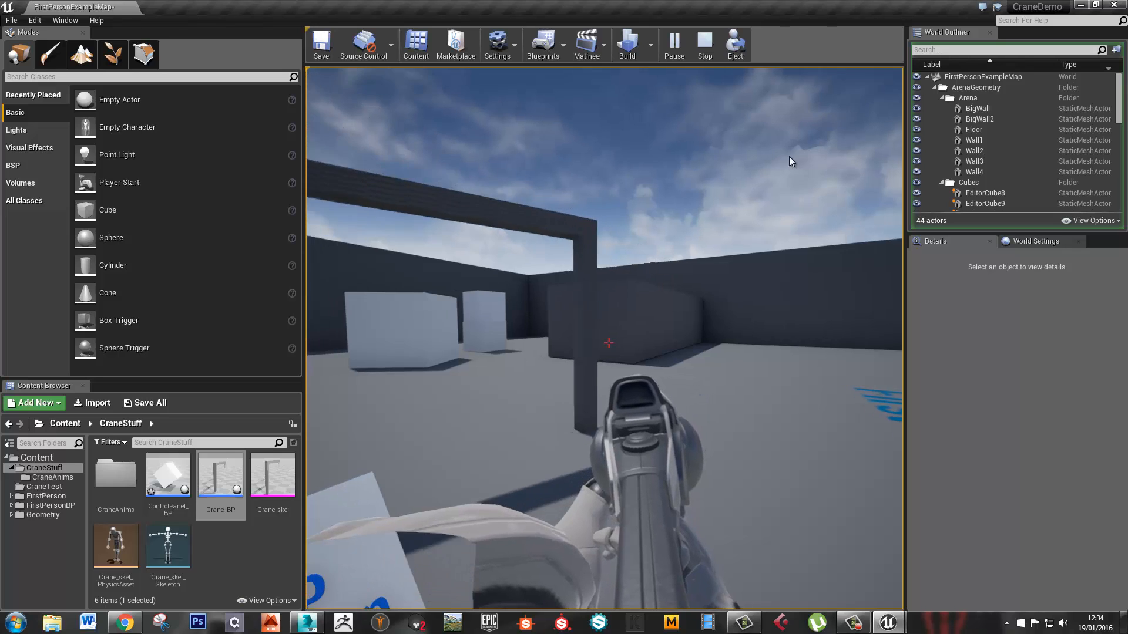
pyautogui.press('s')
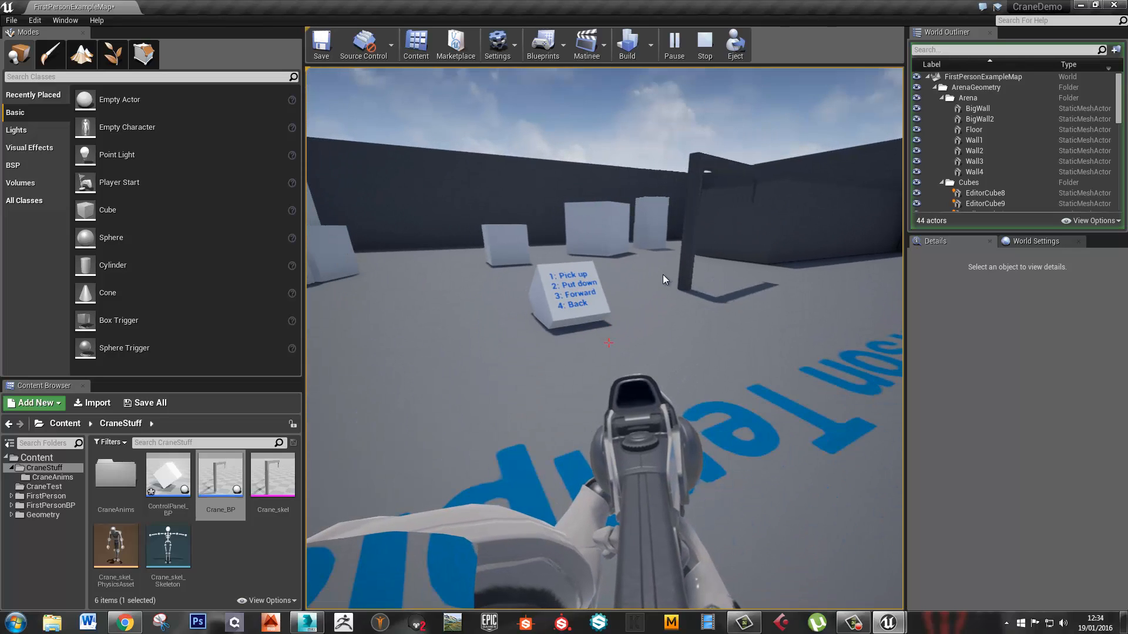
pyautogui.press('Escape')
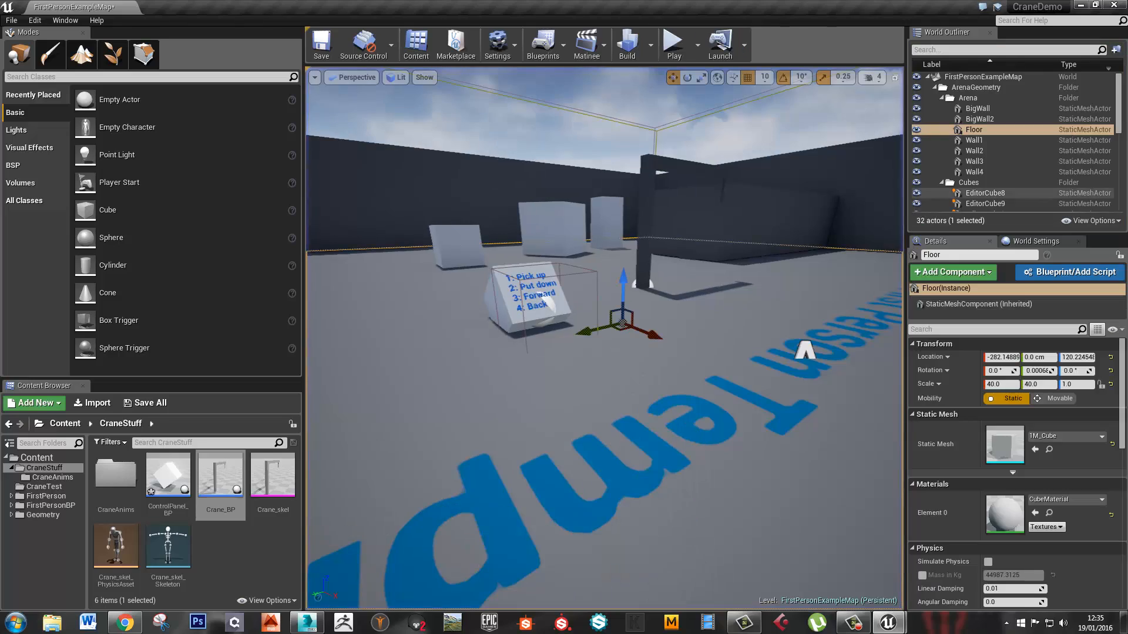
# Check the ControlPanel_BP event graph, and play the level again to test operating the crane from beside the control panel
pyautogui.hotkey('alt', 'Tab')
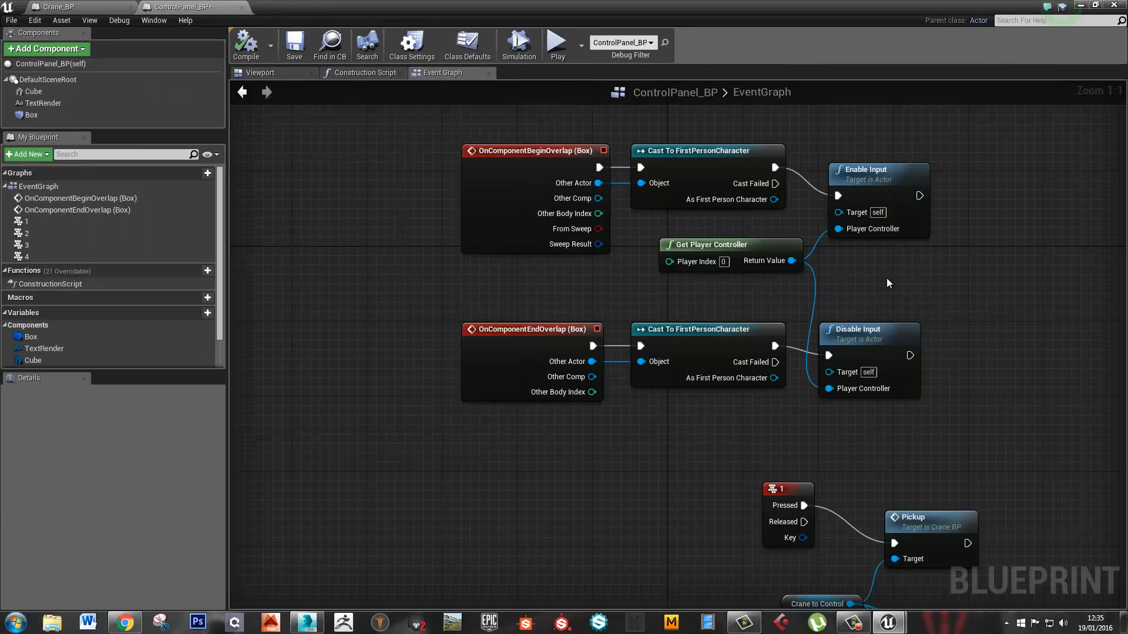
pyautogui.scroll(-3, 889, 284)
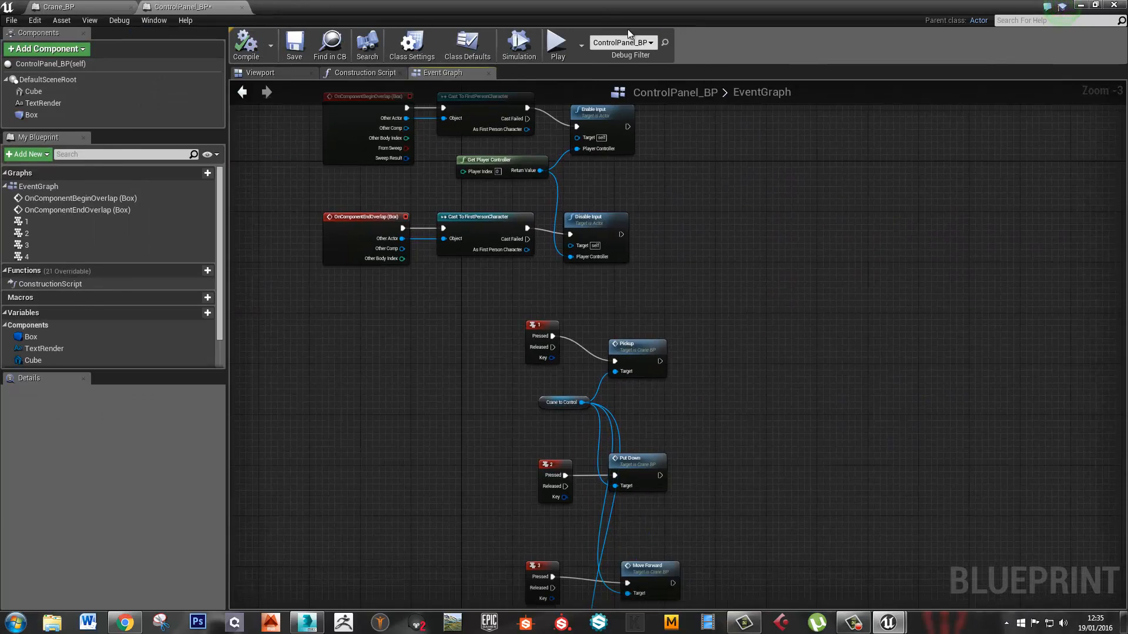
pyautogui.hotkey('alt', 'Tab')
pyautogui.click(674, 47)
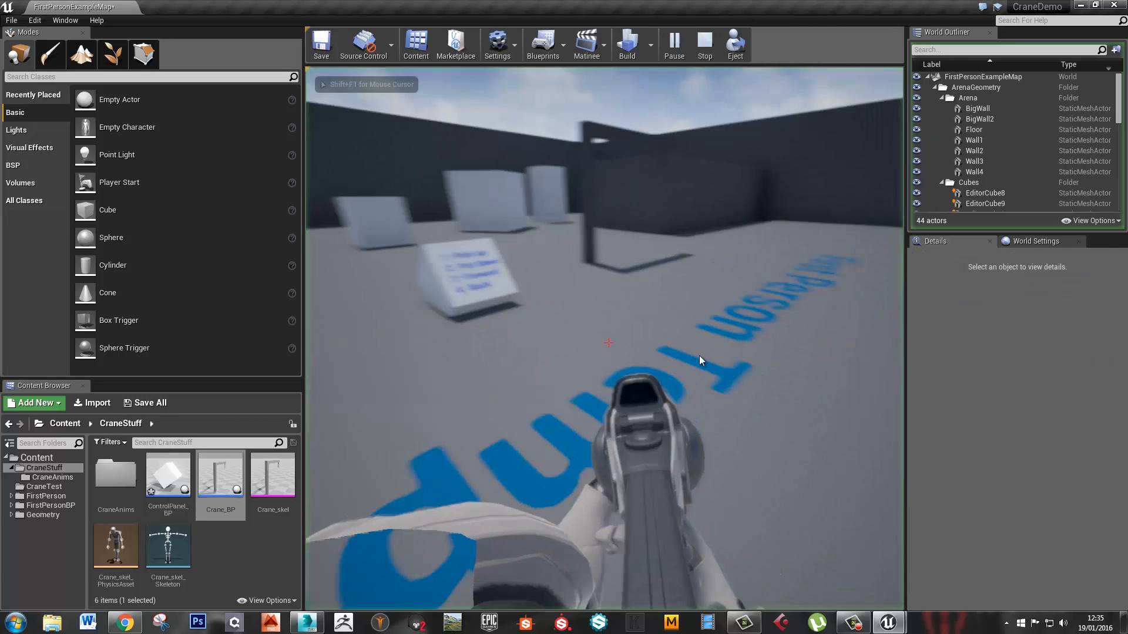
pyautogui.click(587, 393)
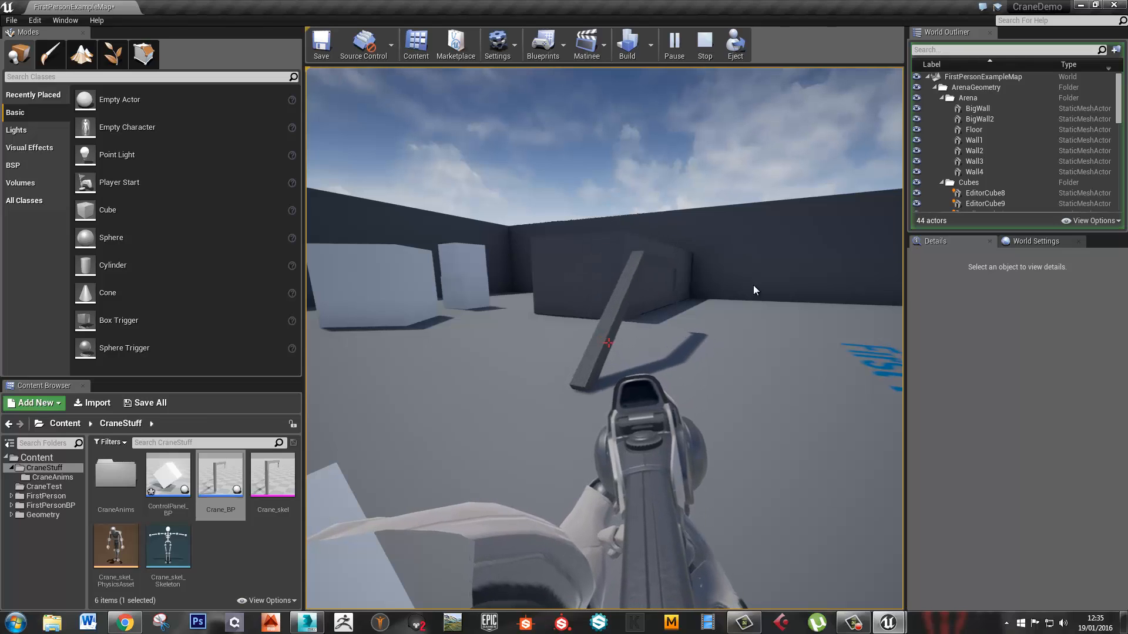
pyautogui.press('Escape')
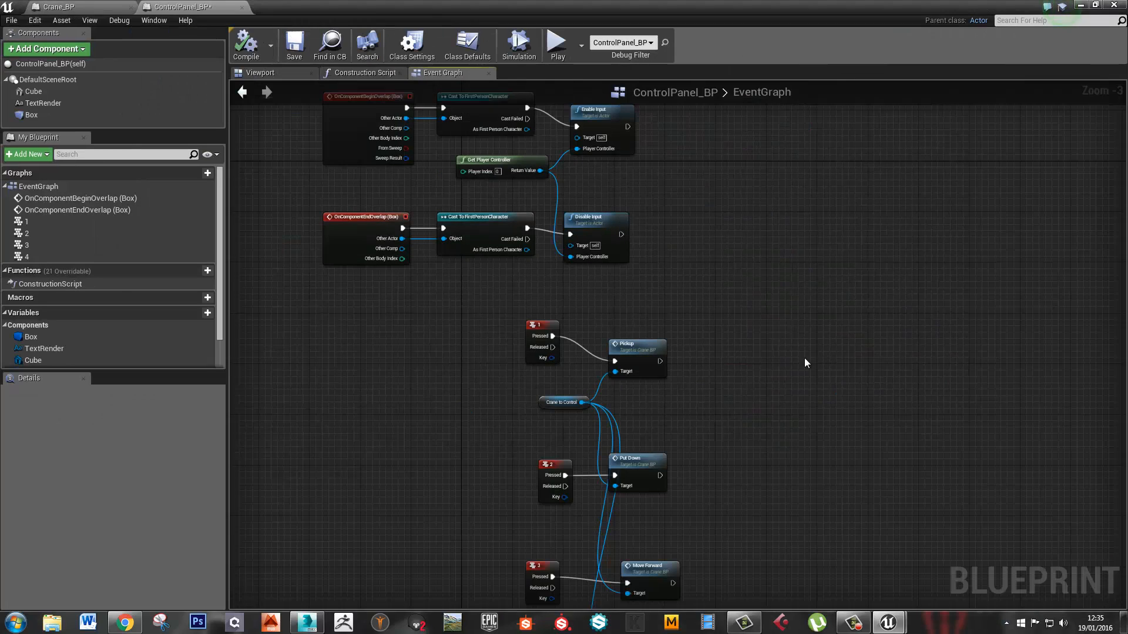
pyautogui.scroll(1, 625, 397)
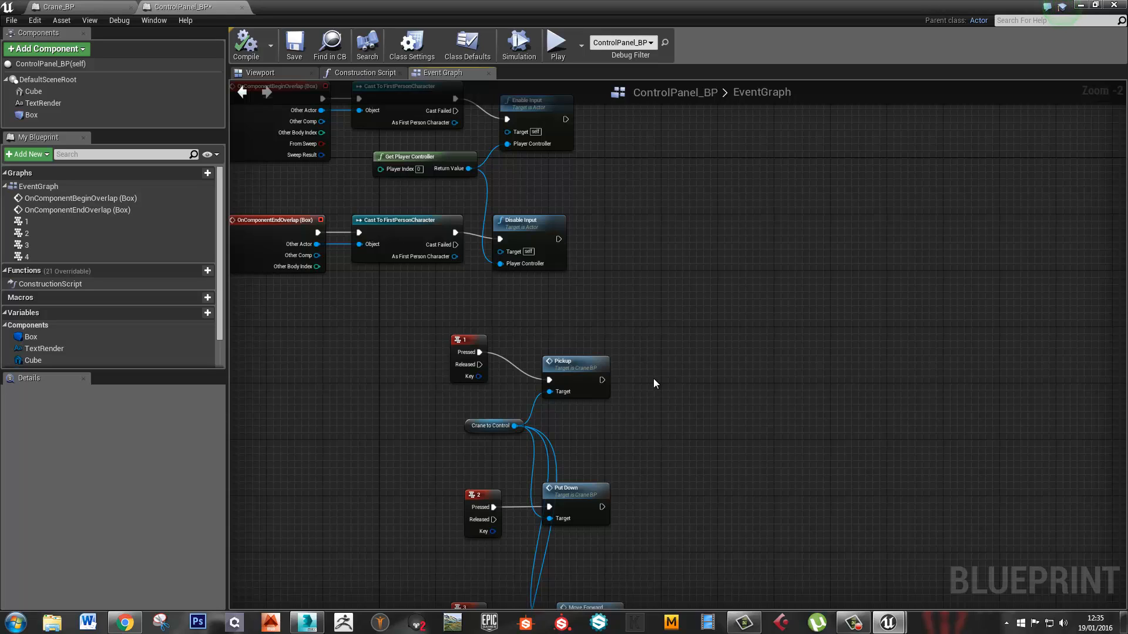
pyautogui.moveTo(689, 380); pyautogui.dragTo(705, 362, button='right')
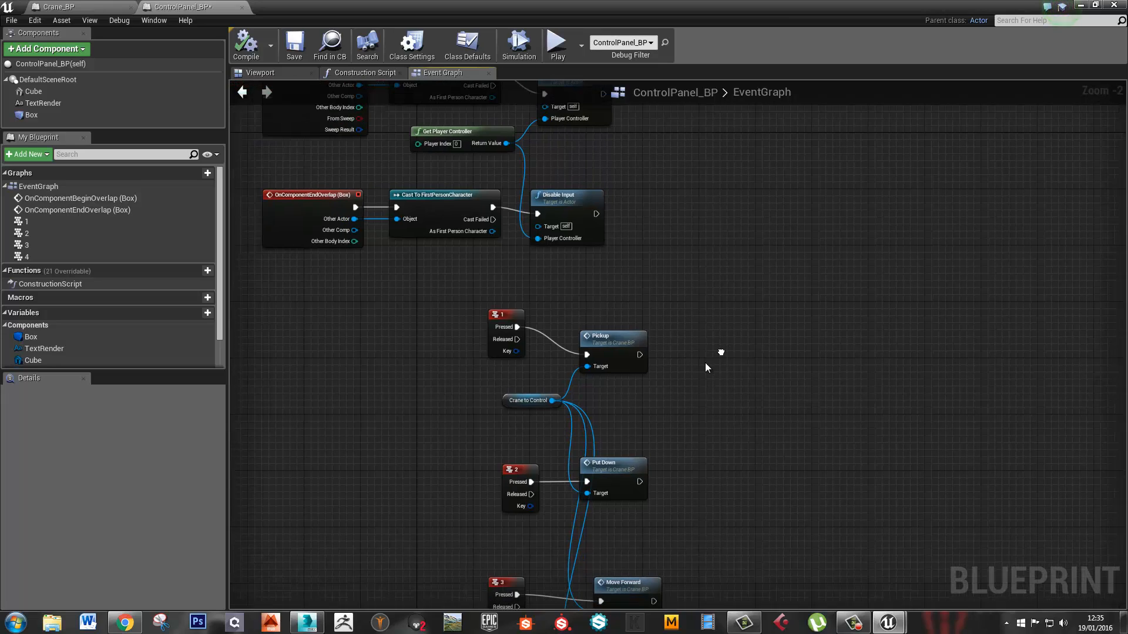
pyautogui.moveTo(640, 354); pyautogui.dragTo(685, 352)
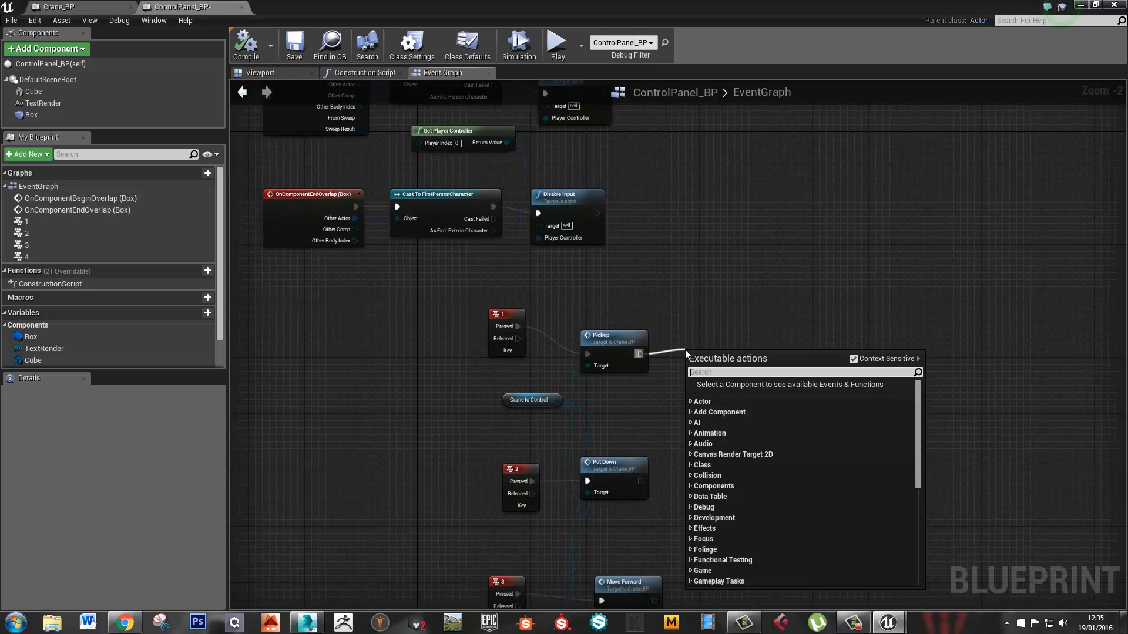
pyautogui.click(665, 297)
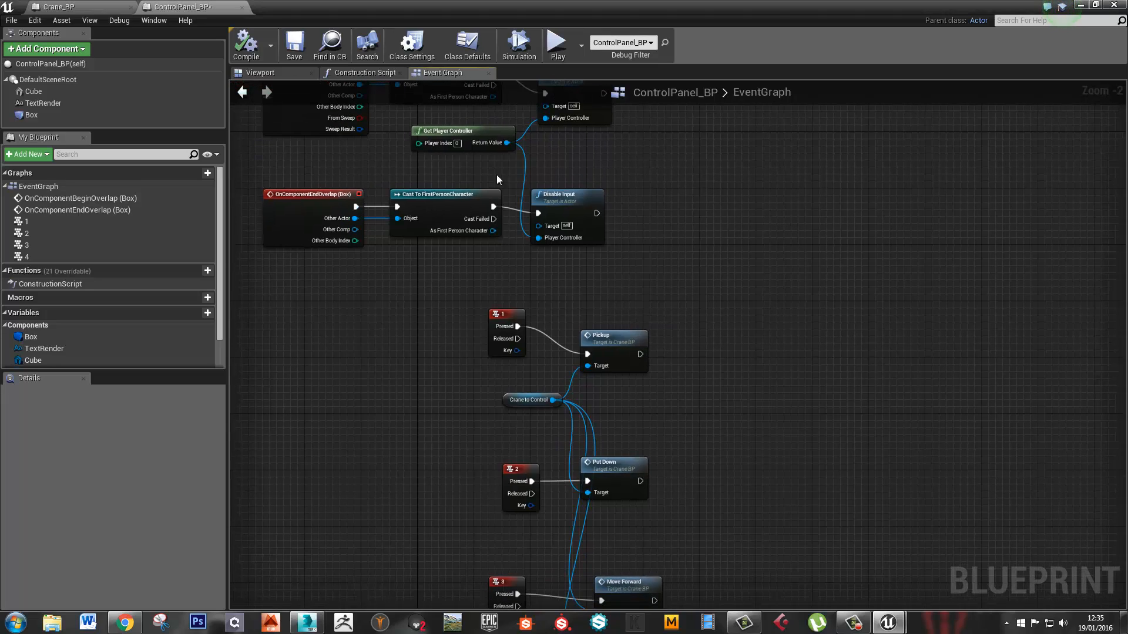
# Duplicate the Get Player Controller and Disable Input nodes, placing the copies beside Pickup with the return value linked to Player Controller
pyautogui.hotkey('ctrl', 'c')
pyautogui.hotkey('ctrl', 'v')
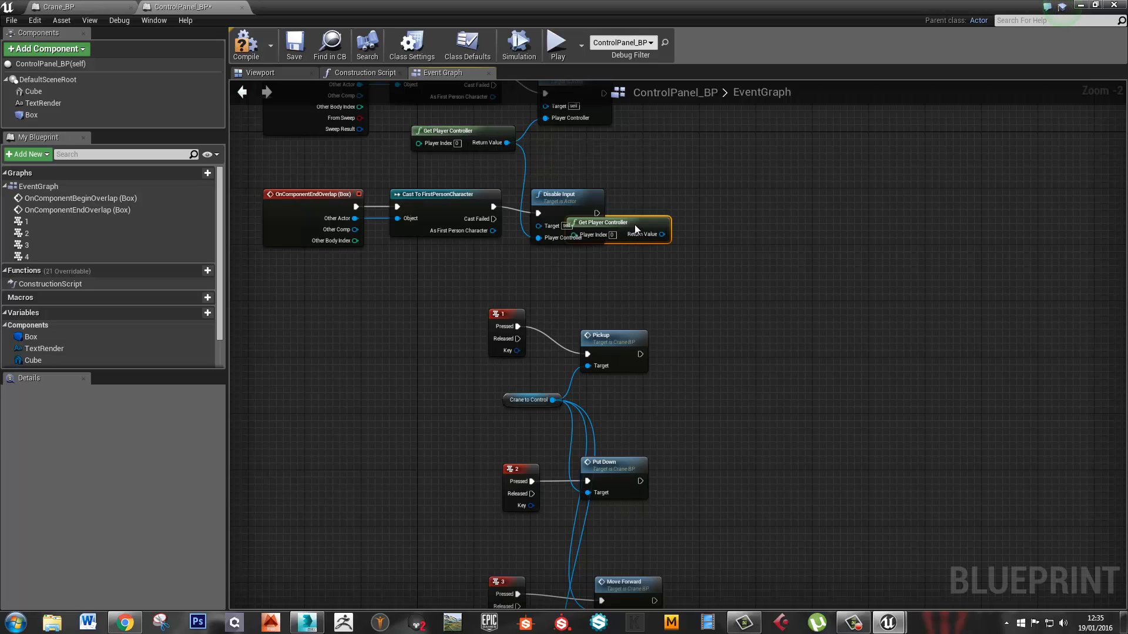
pyautogui.moveTo(634, 225); pyautogui.dragTo(738, 328)
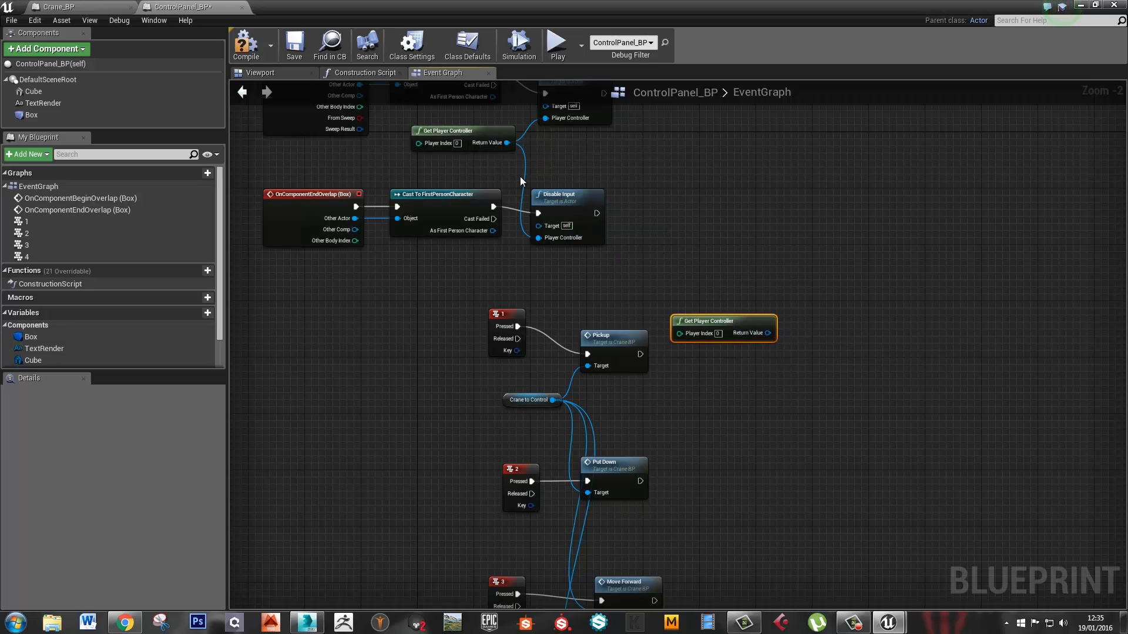
pyautogui.click(552, 196)
pyautogui.hotkey('ctrl', 'c')
pyautogui.hotkey('ctrl', 'v')
pyautogui.moveTo(657, 219); pyautogui.dragTo(819, 295)
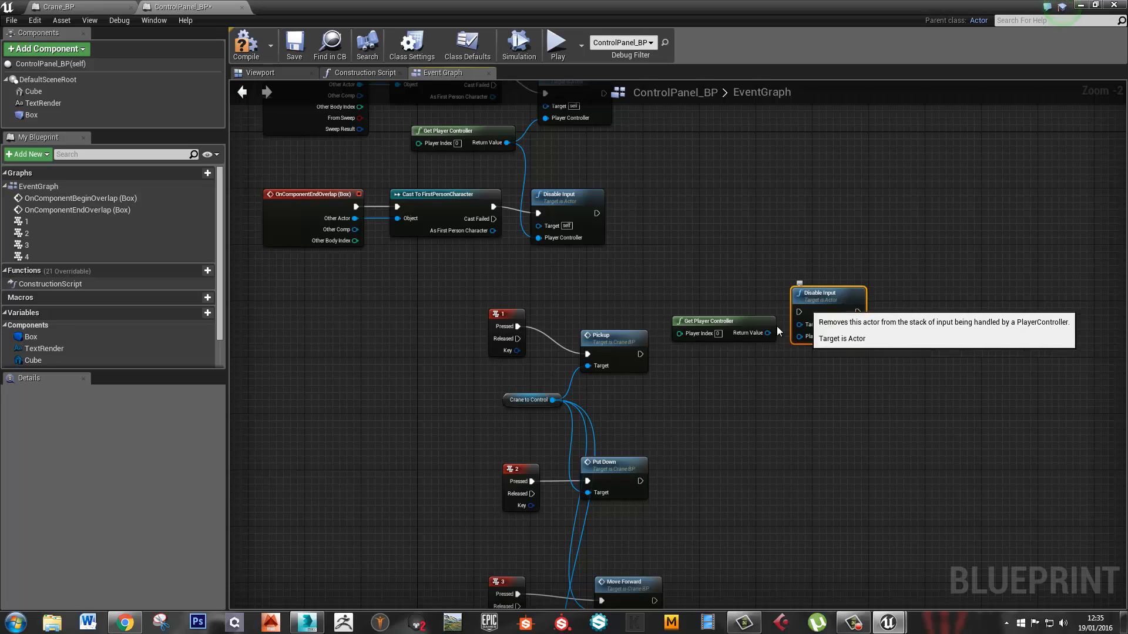
pyautogui.moveTo(767, 333); pyautogui.dragTo(732, 389)
pyautogui.moveTo(826, 311); pyautogui.dragTo(769, 360)
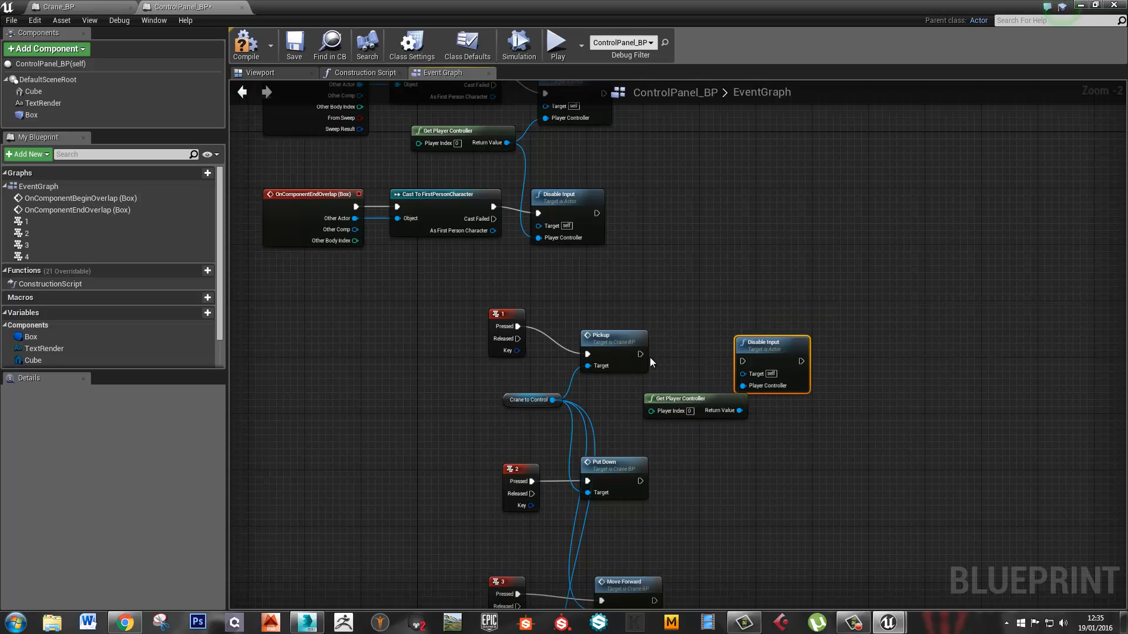
# Move the copied nodes beside the crane calls and connect the Pickup, Put Down, Move Forward and Move Back outputs to Disable Input
pyautogui.moveTo(671, 358); pyautogui.dragTo(796, 471)
pyautogui.keyDown('ctrl'); pyautogui.click(681, 399); pyautogui.keyUp('ctrl')
pyautogui.moveTo(796, 470); pyautogui.dragTo(726, 220, button='right')
pyautogui.moveTo(575, 273); pyautogui.dragTo(728, 261)
pyautogui.moveTo(576, 372); pyautogui.dragTo(729, 261)
pyautogui.moveTo(600, 434); pyautogui.dragTo(729, 261)
# Add a Delay node after the copied Disable Input node and align it in line with that node
pyautogui.moveTo(833, 262); pyautogui.dragTo(710, 351, button='right')
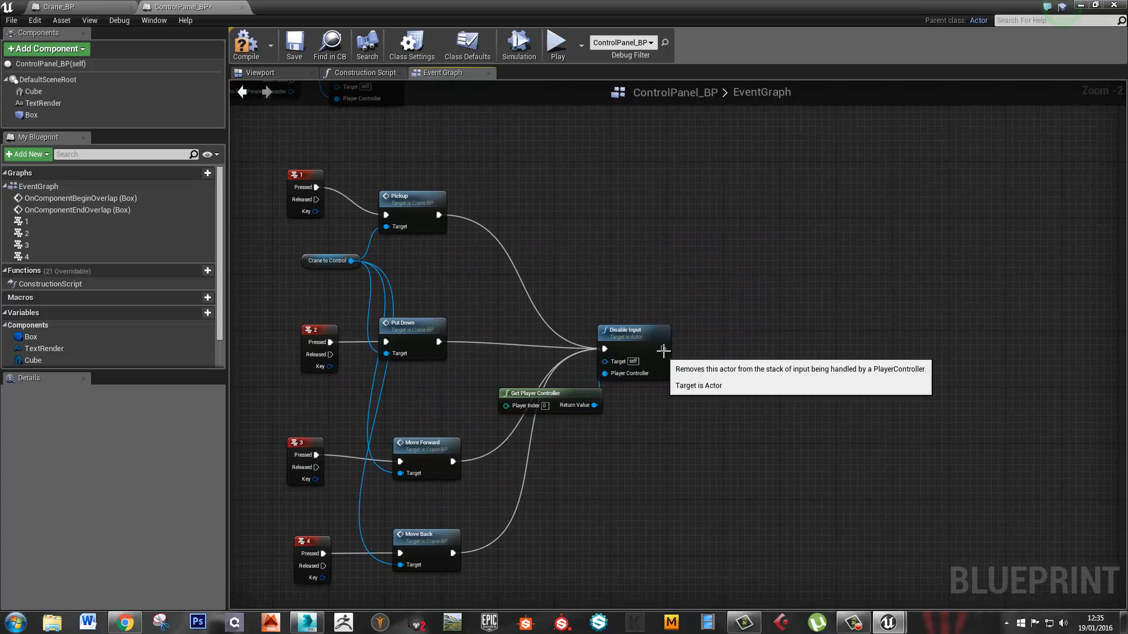
pyautogui.moveTo(663, 349); pyautogui.dragTo(711, 355)
pyautogui.write('delay')
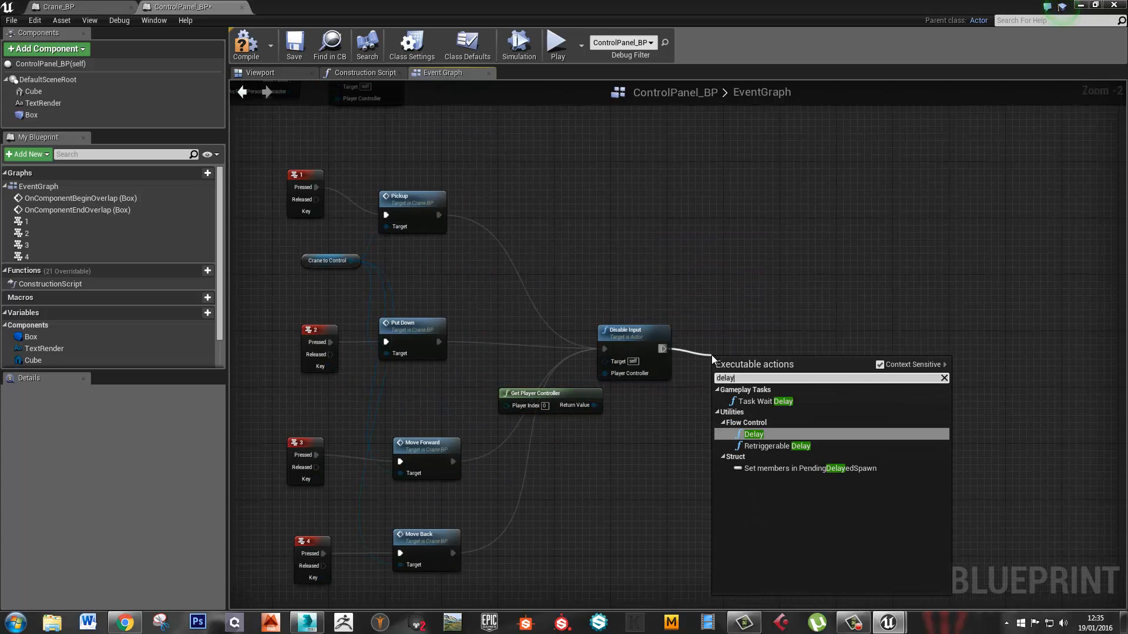
pyautogui.press('Return')
pyautogui.moveTo(736, 365); pyautogui.dragTo(744, 344)
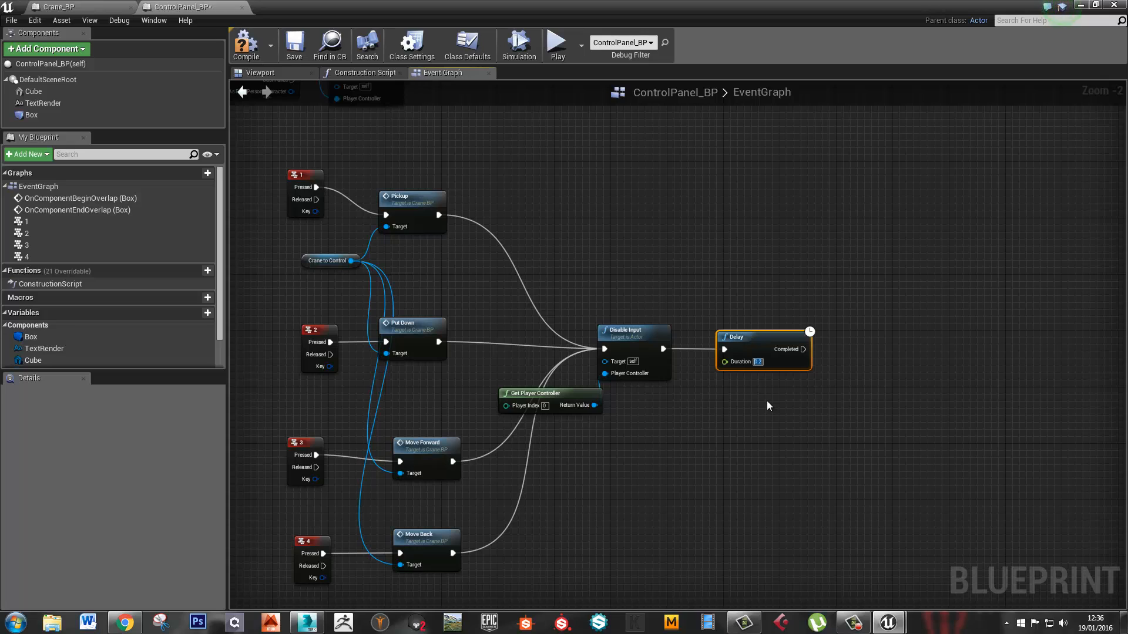
# Set the Delay duration to 3.5 and duplicate the Get Player Controller node next to Disable Input
pyautogui.write('3.5')
pyautogui.click(558, 394)
pyautogui.hotkey('ctrl', 'w')
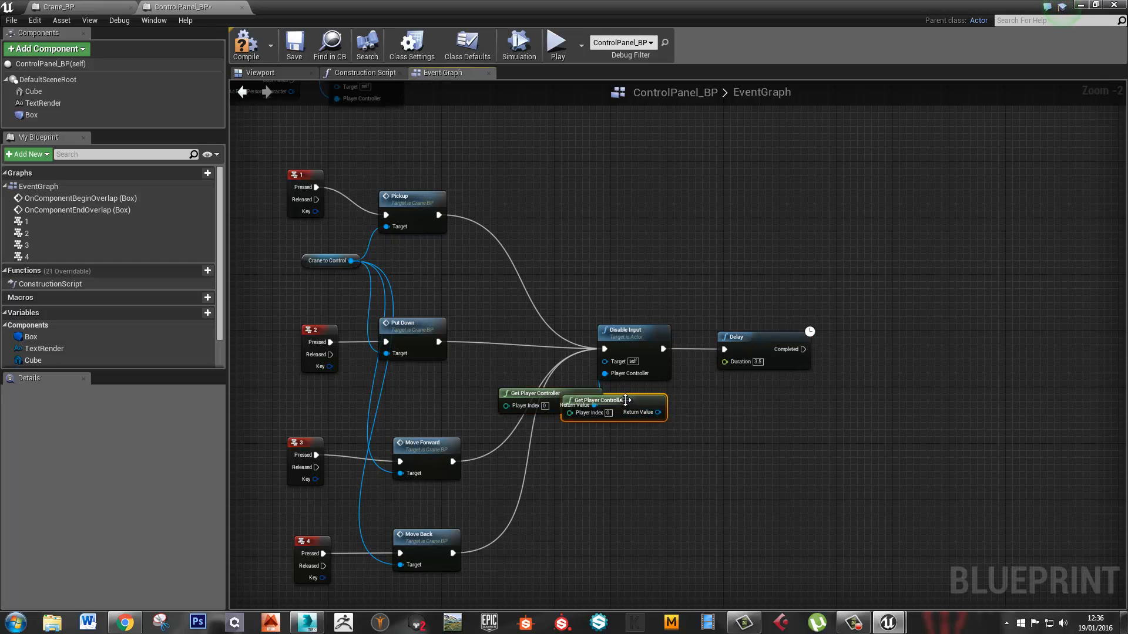
# Add an Enable Input node from the copied Get Player Controller's return value, link Delay's Completed output to it, and compile
pyautogui.moveTo(626, 400); pyautogui.dragTo(896, 385)
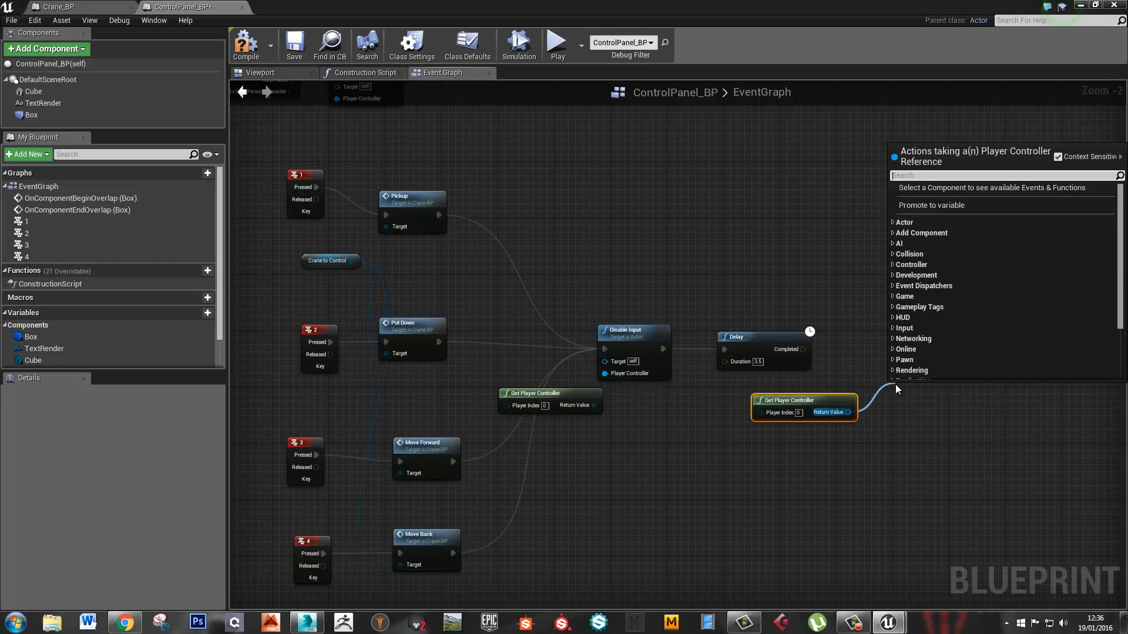
pyautogui.write('enable input')
pyautogui.press('Return')
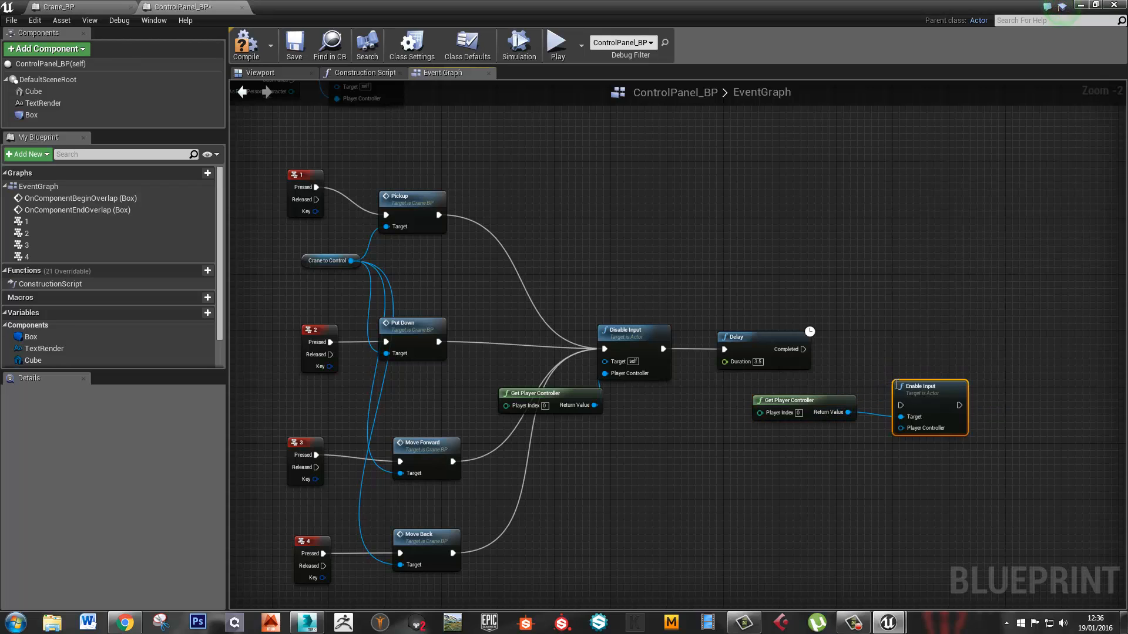
pyautogui.moveTo(917, 386); pyautogui.dragTo(895, 347)
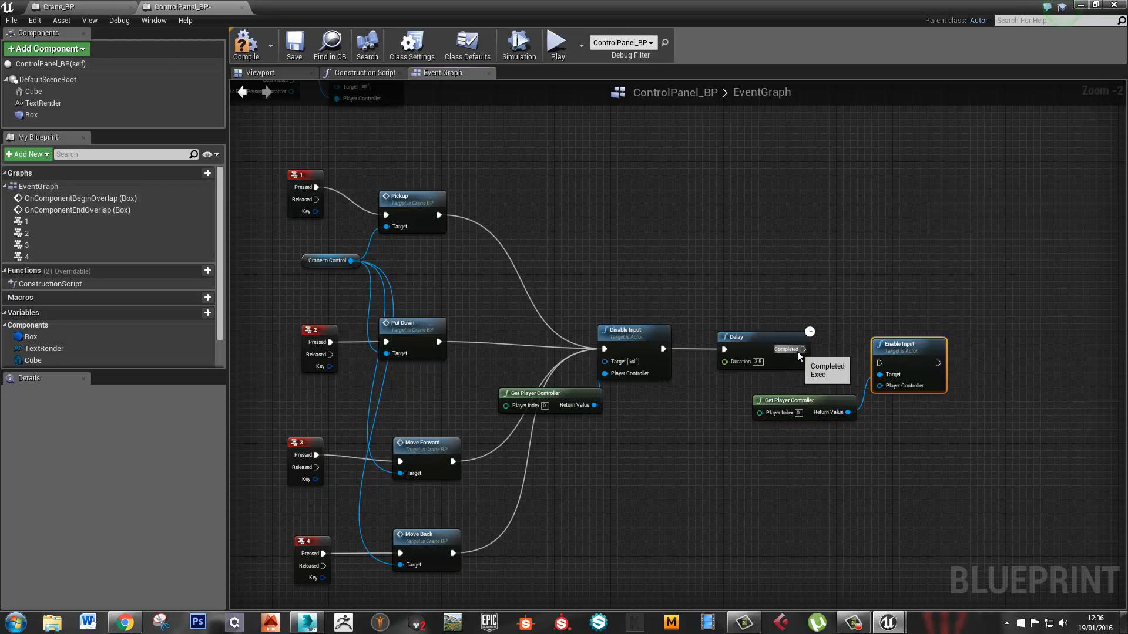
pyautogui.moveTo(803, 350); pyautogui.dragTo(880, 363)
pyautogui.click(246, 46)
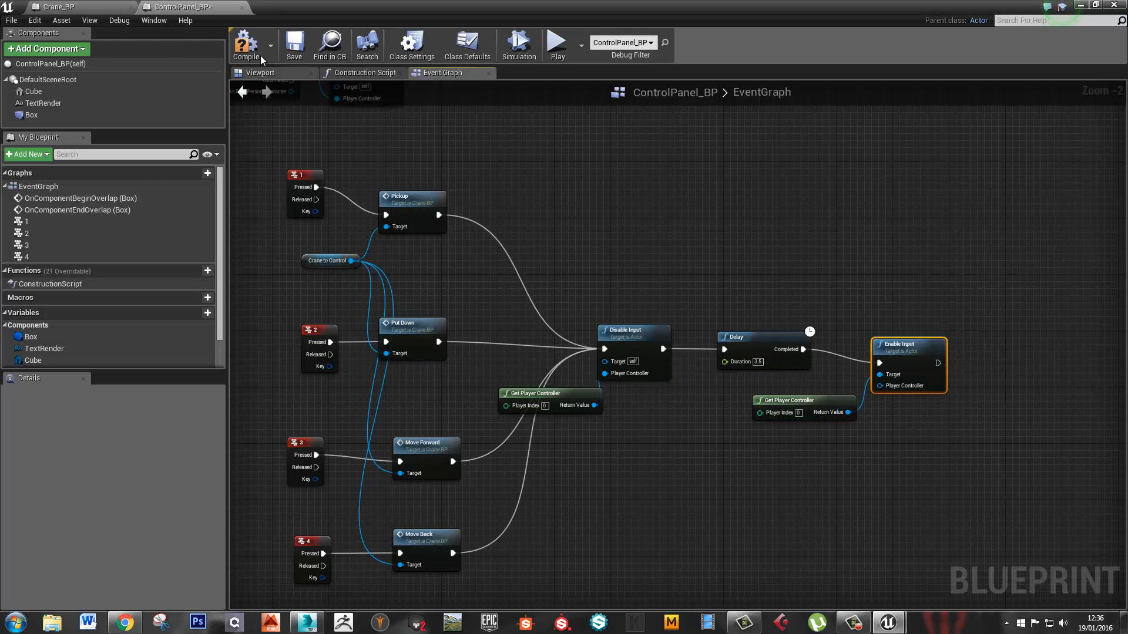
# Play the level and test the crane's Put Down and Pickup actions from beside the control panel
pyautogui.hotkey('alt', 'Tab')
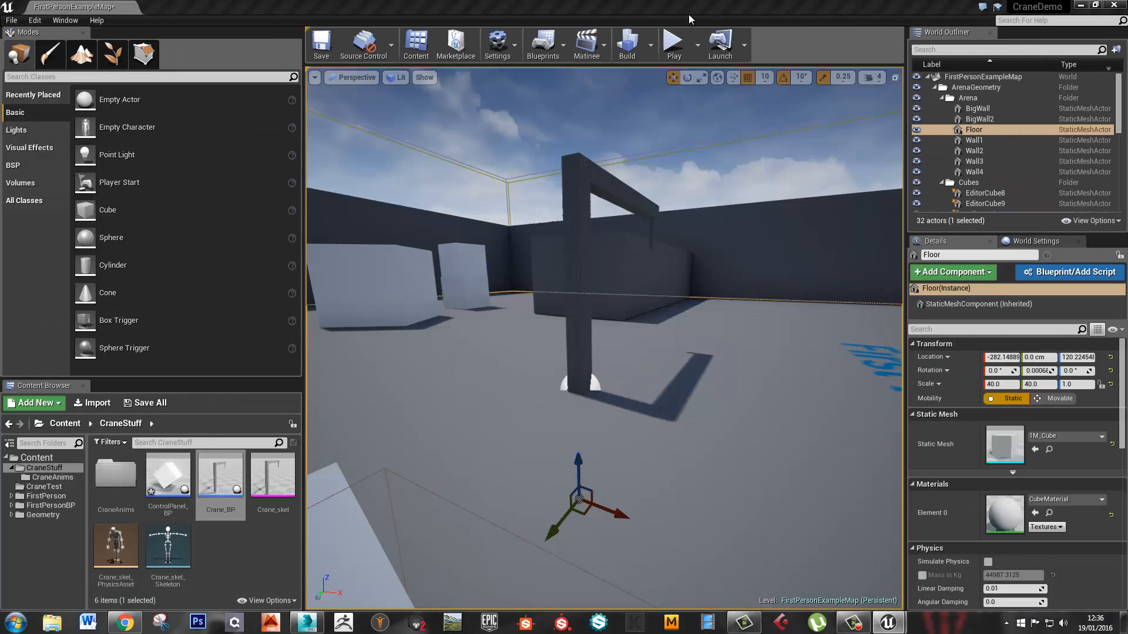
pyautogui.click(676, 46)
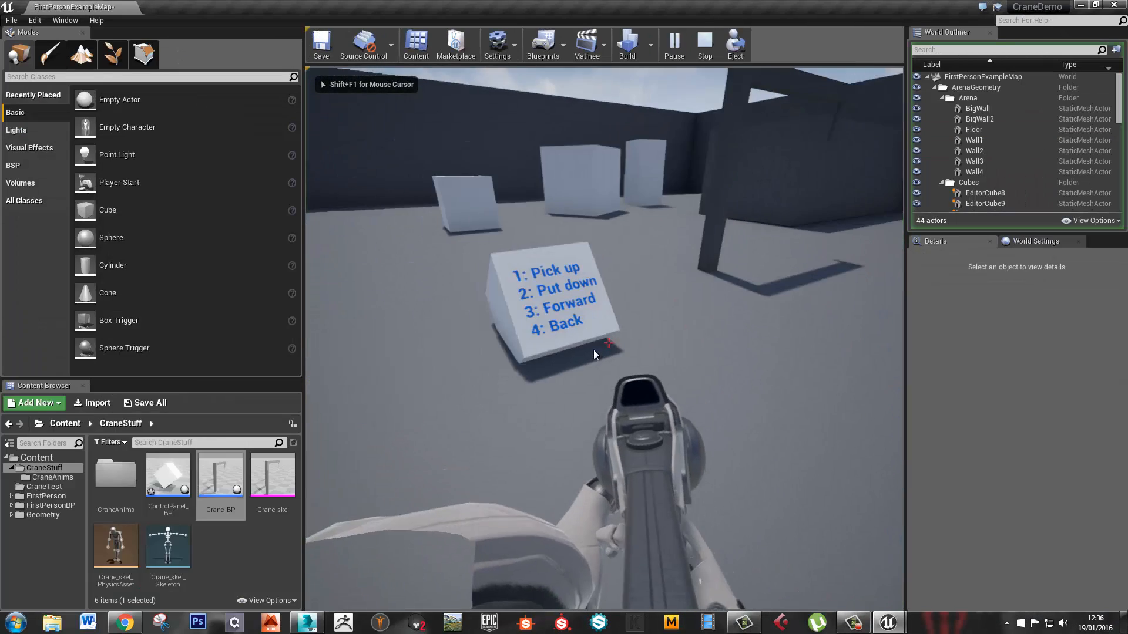
pyautogui.press('w')
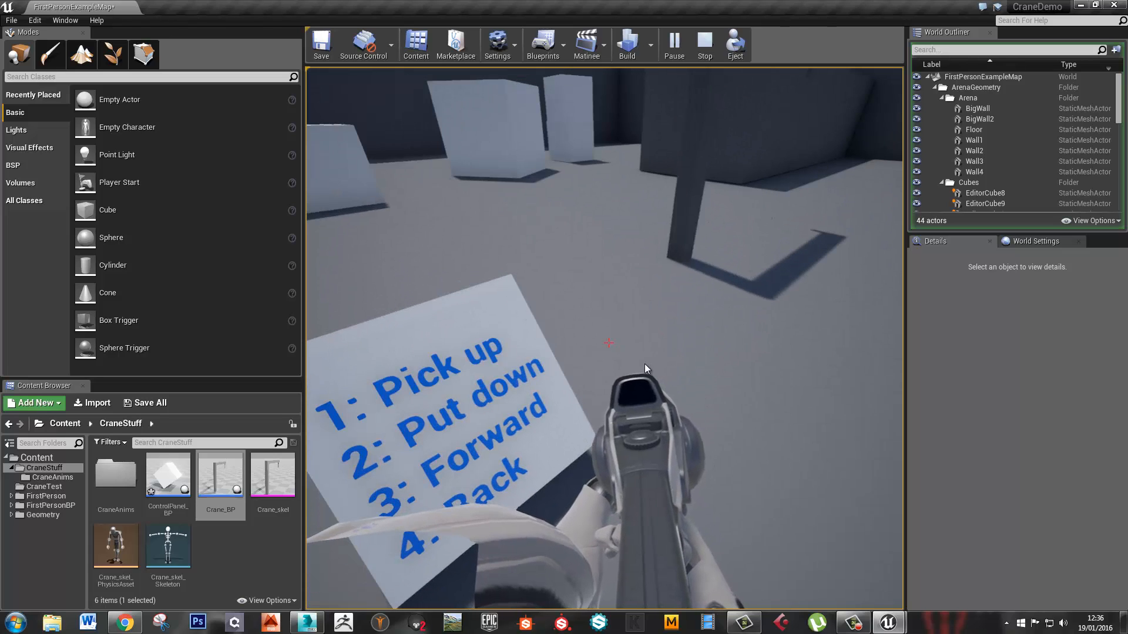
pyautogui.hotkey('shift', 'F1')
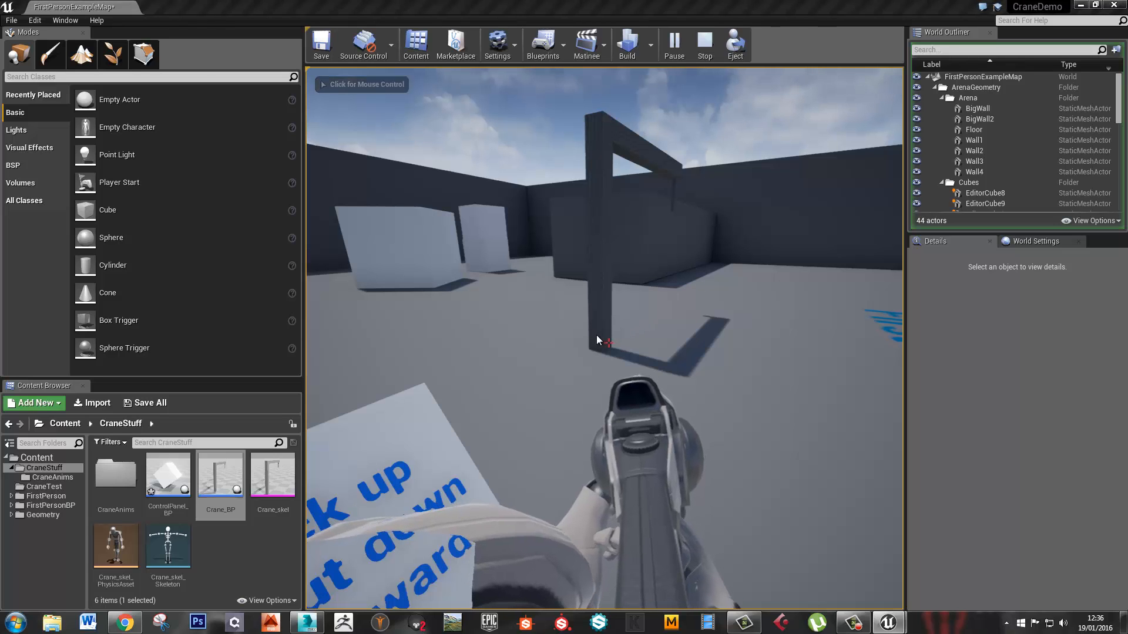
pyautogui.click(620, 335)
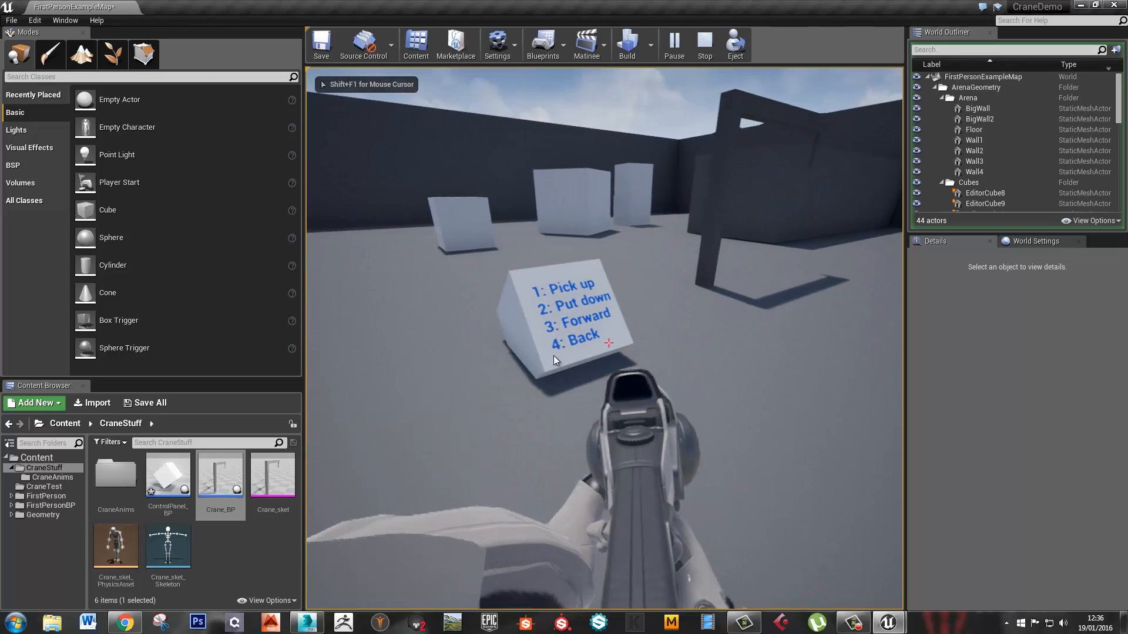
pyautogui.press('2')
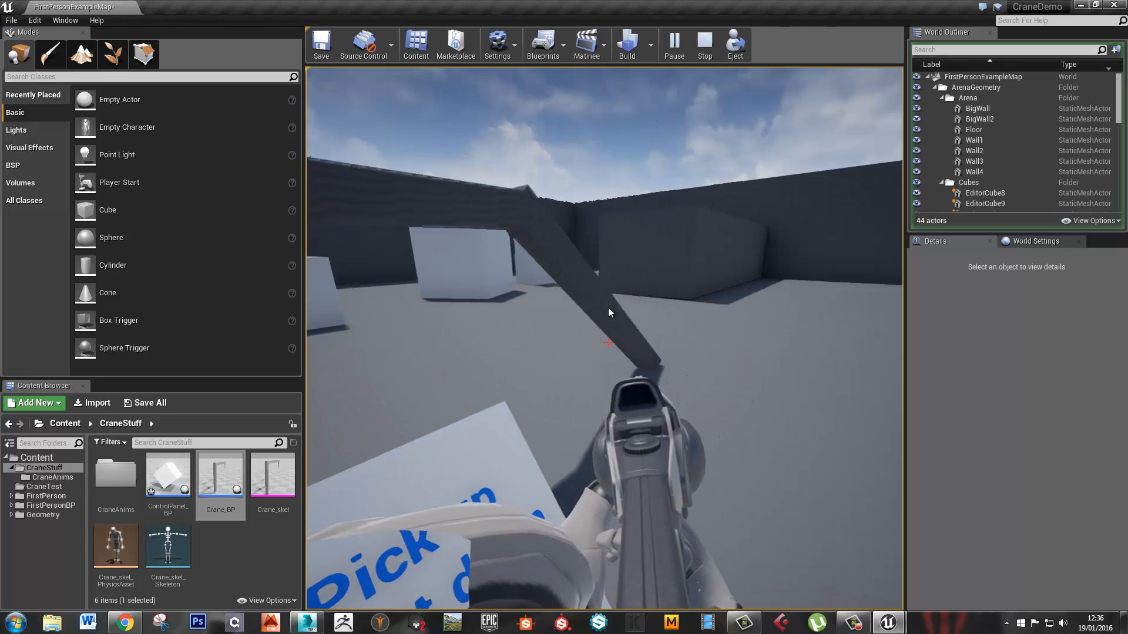
pyautogui.press('1')
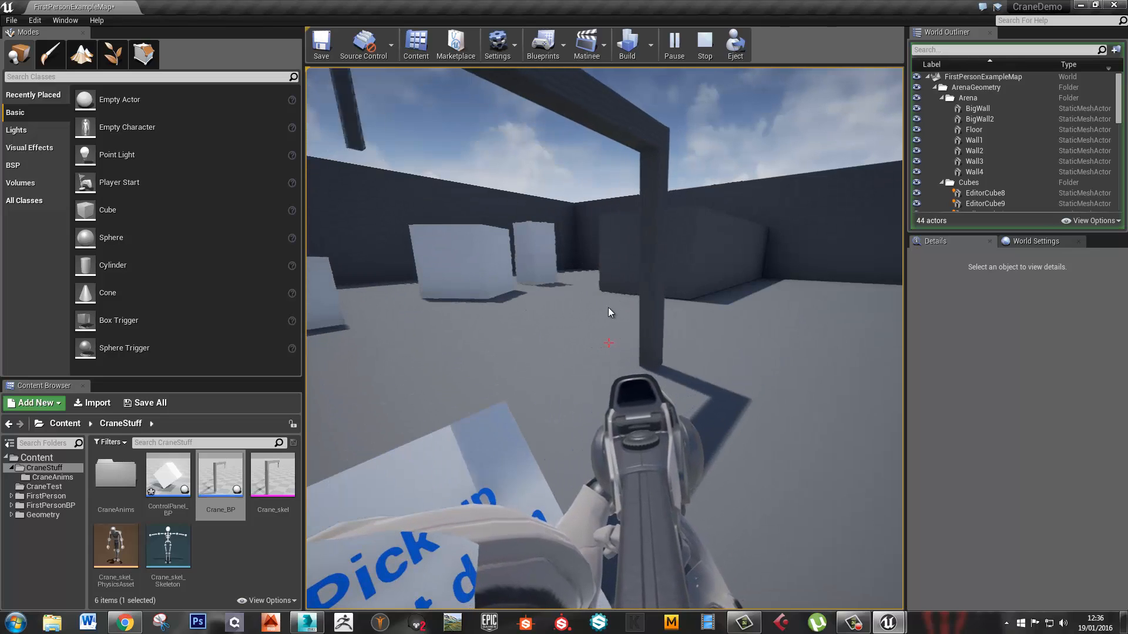
pyautogui.press('Escape')
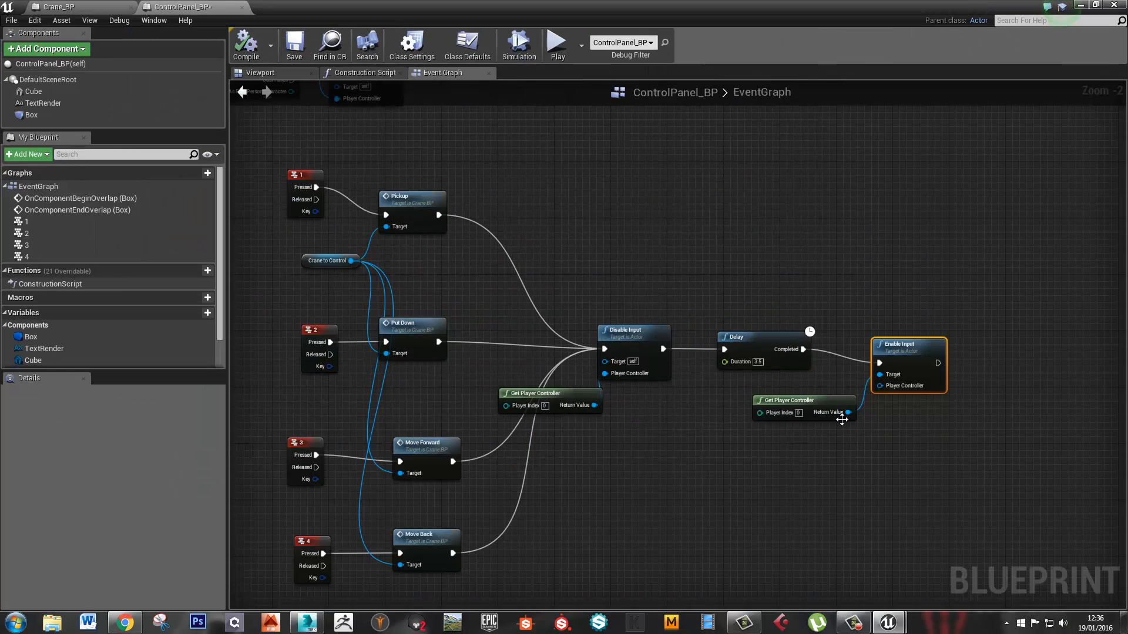
# Move the Get Player Controller link from Enable Input's Target to its Player Controller input, then compile and save everything
pyautogui.scroll(3, 727, 302)
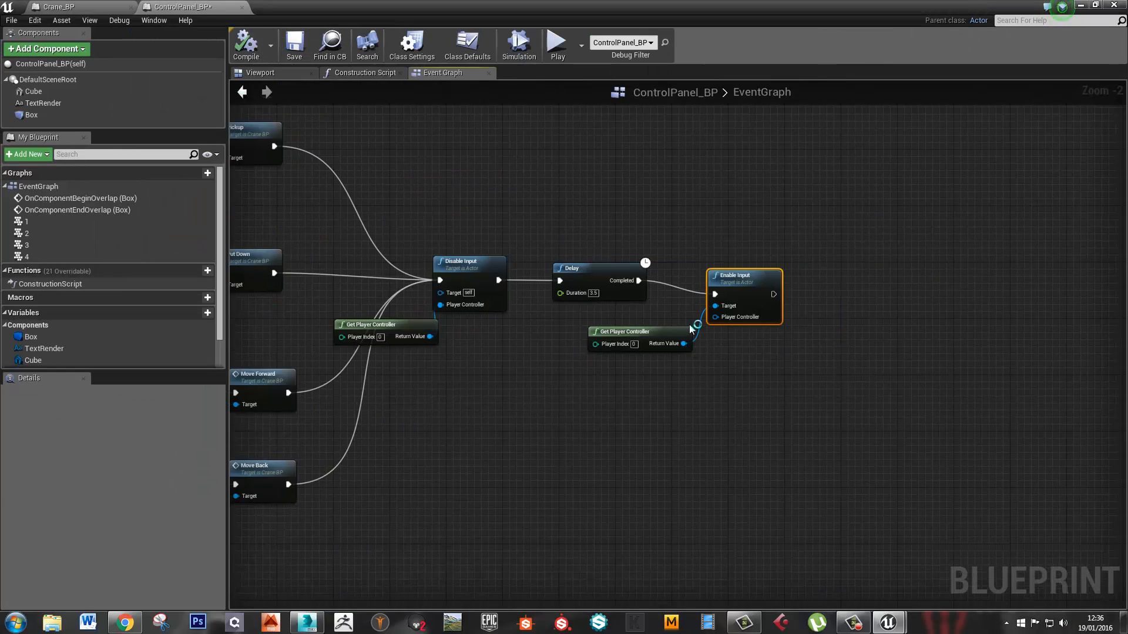
pyautogui.keyDown('alt'); pyautogui.click(724, 301); pyautogui.keyUp('alt')
pyautogui.moveTo(686, 349); pyautogui.dragTo(723, 322)
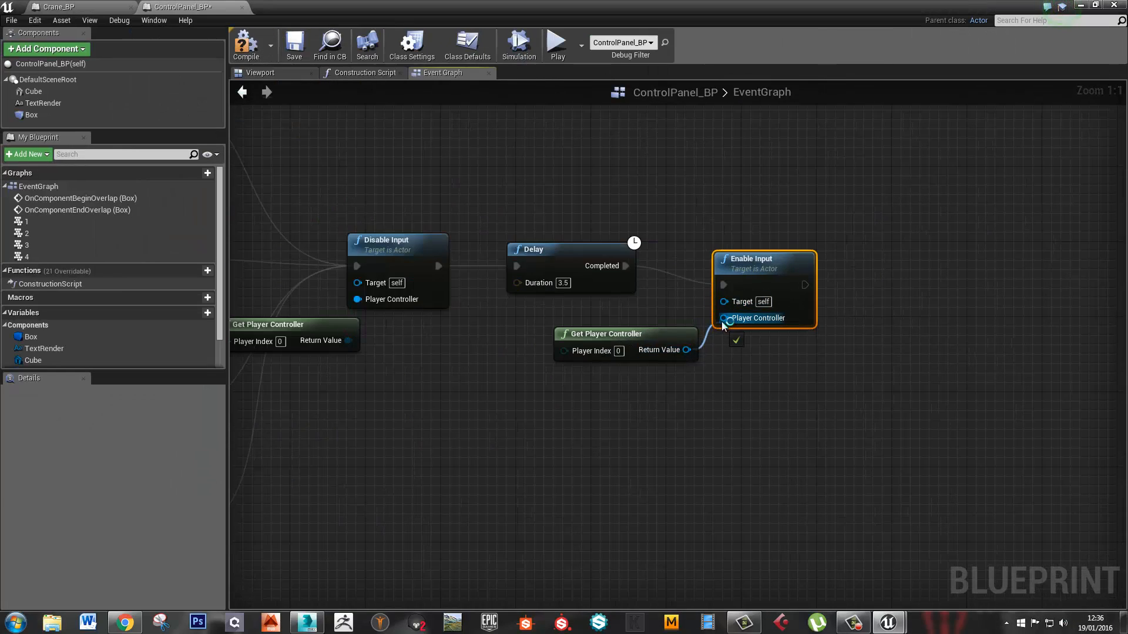
pyautogui.click(246, 44)
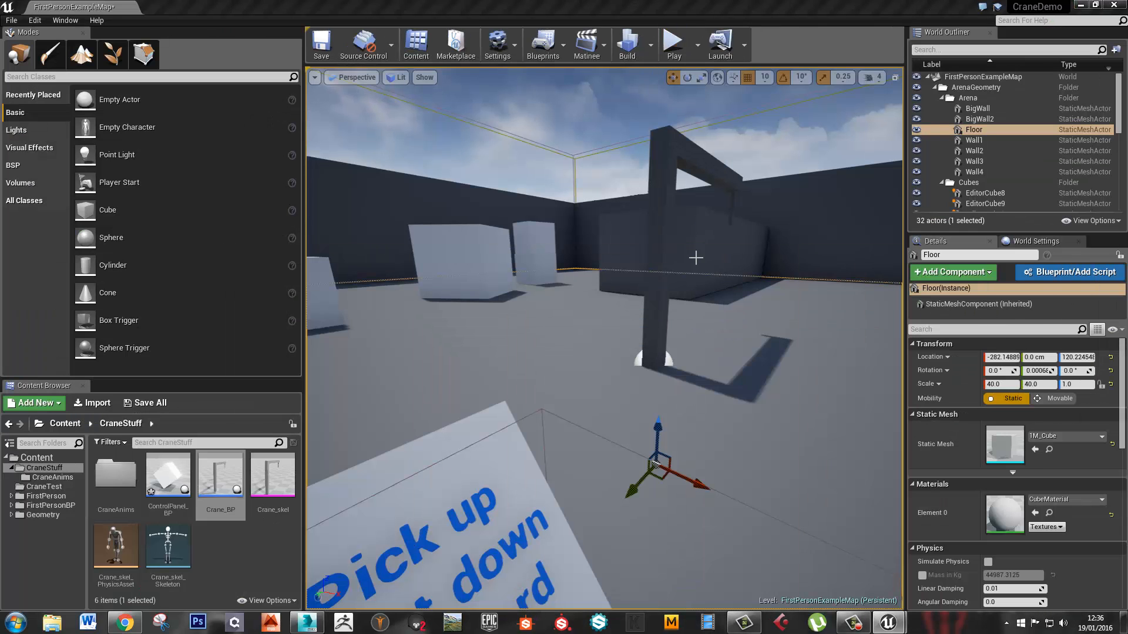
pyautogui.hotkey('ctrl', 's')
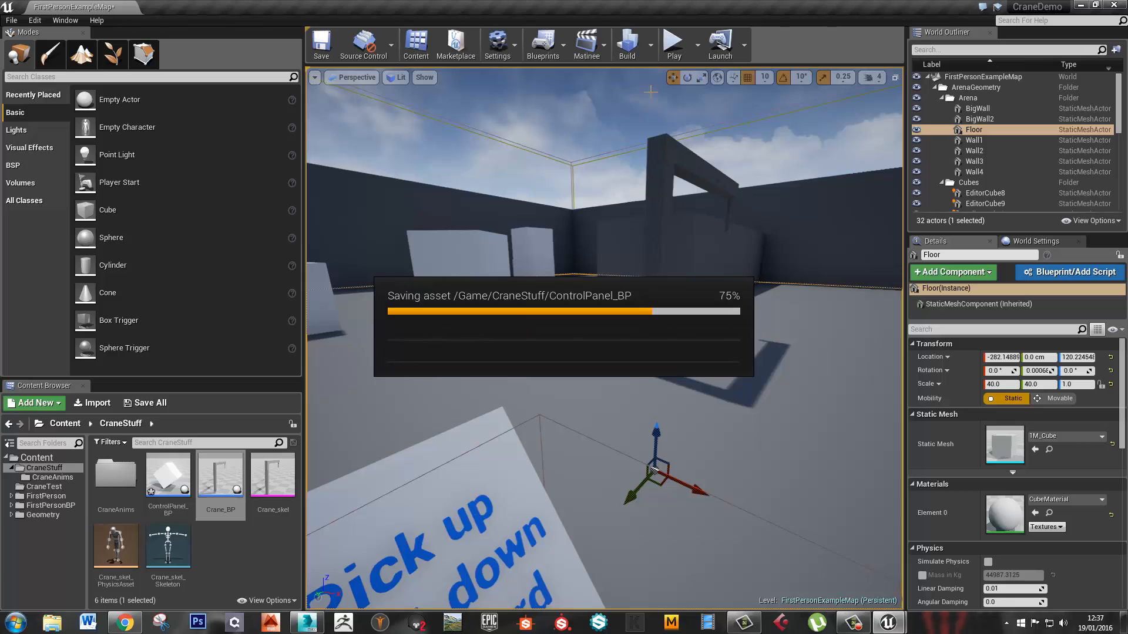
# Play the level again and test whether the crane responds to repeated commands after the input delay
pyautogui.click(692, 190)
pyautogui.rightClick(682, 252)
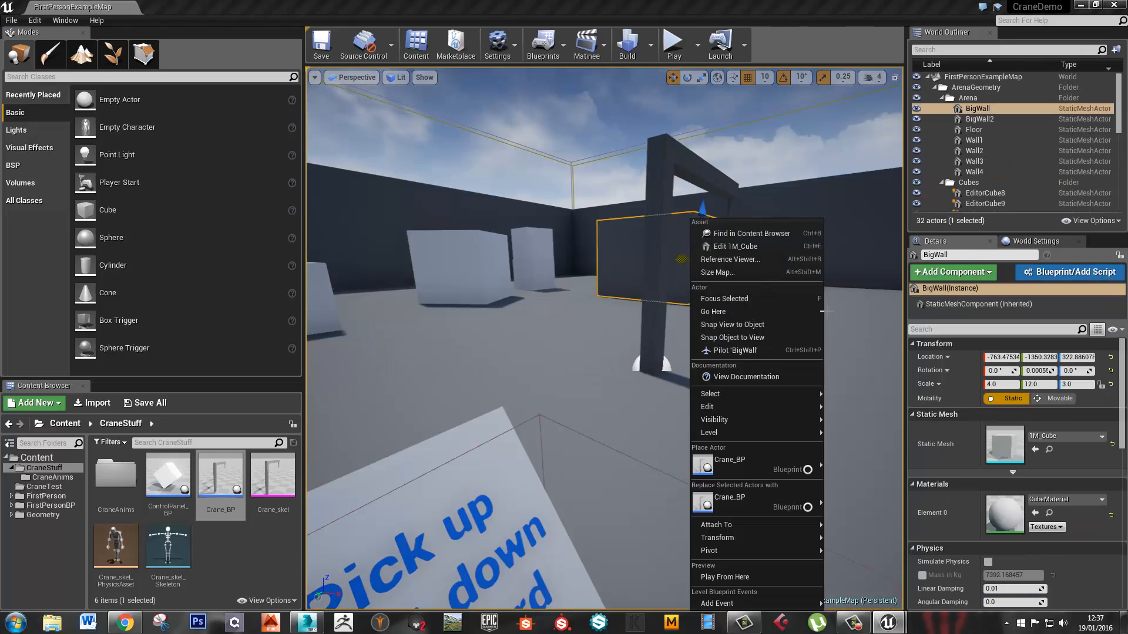
pyautogui.click(713, 311)
pyautogui.hotkey('alt', 'p')
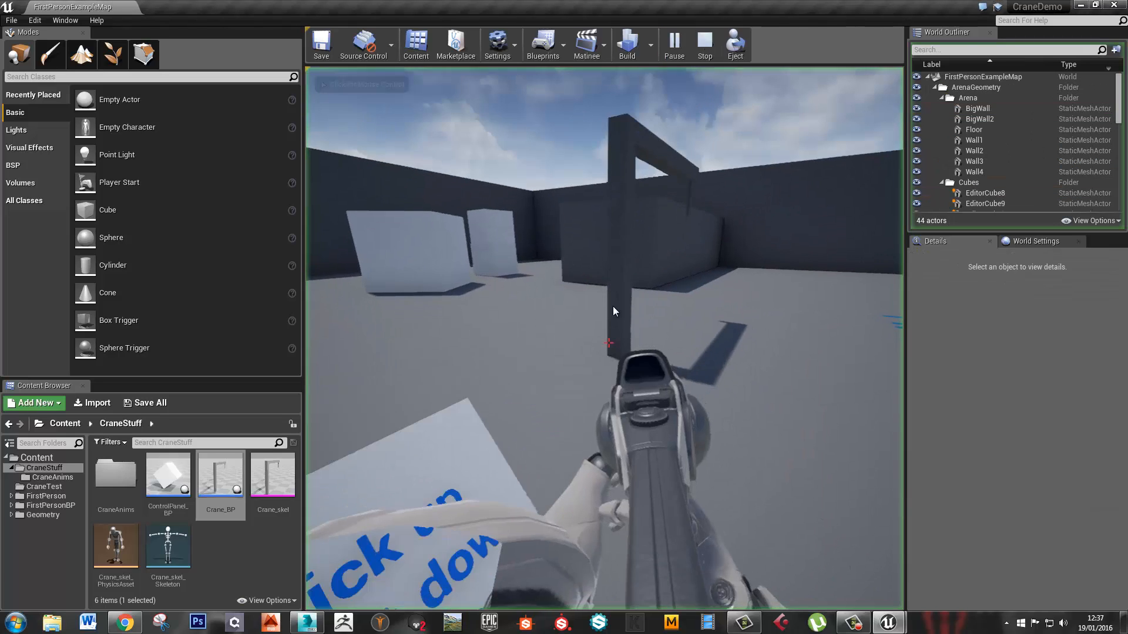
pyautogui.press('s')
pyautogui.press('w')
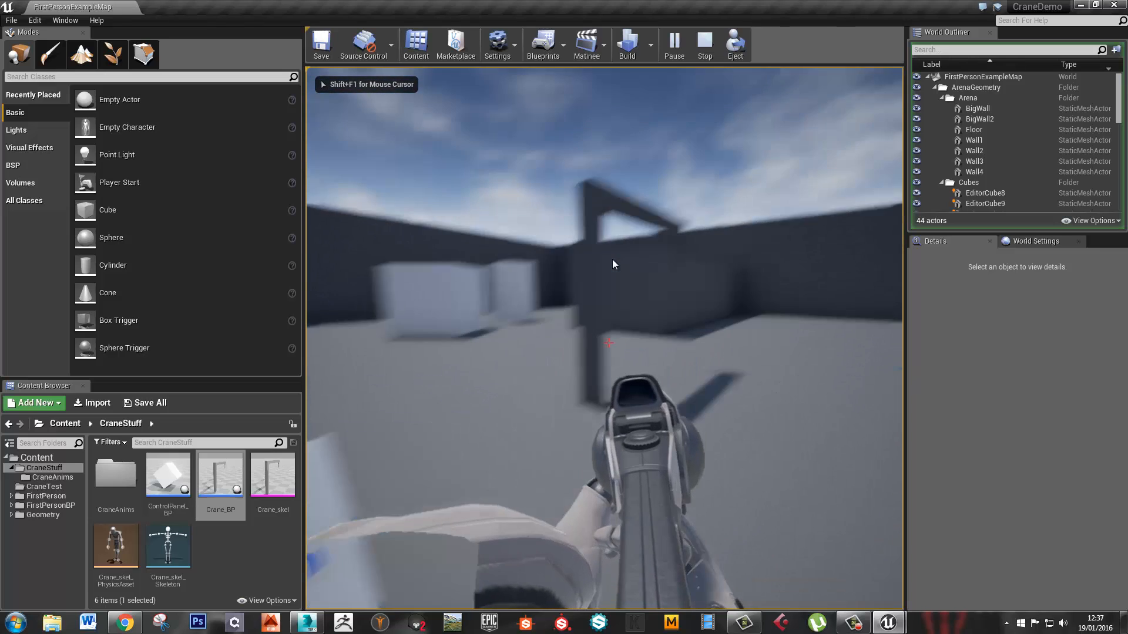
pyautogui.click(611, 260)
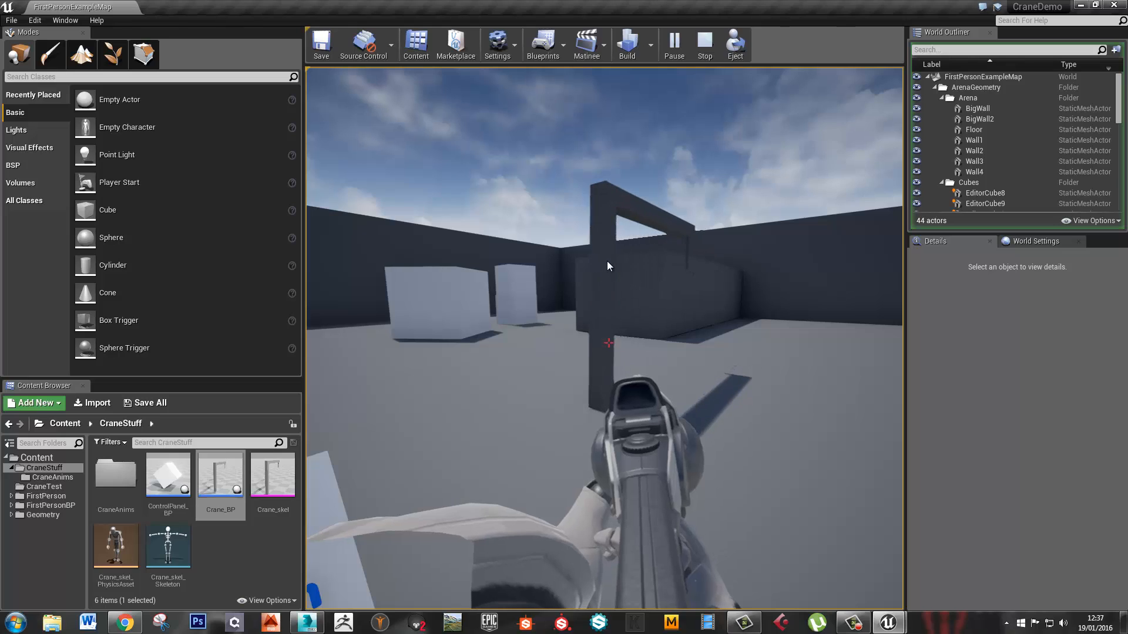
pyautogui.click(608, 261)
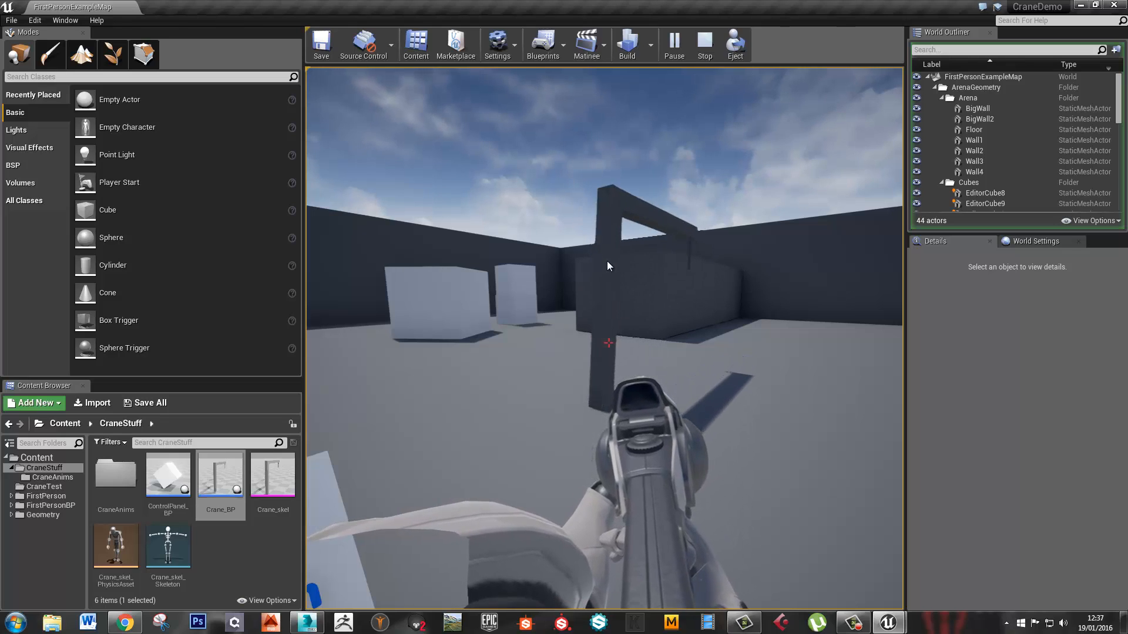
pyautogui.click(608, 262)
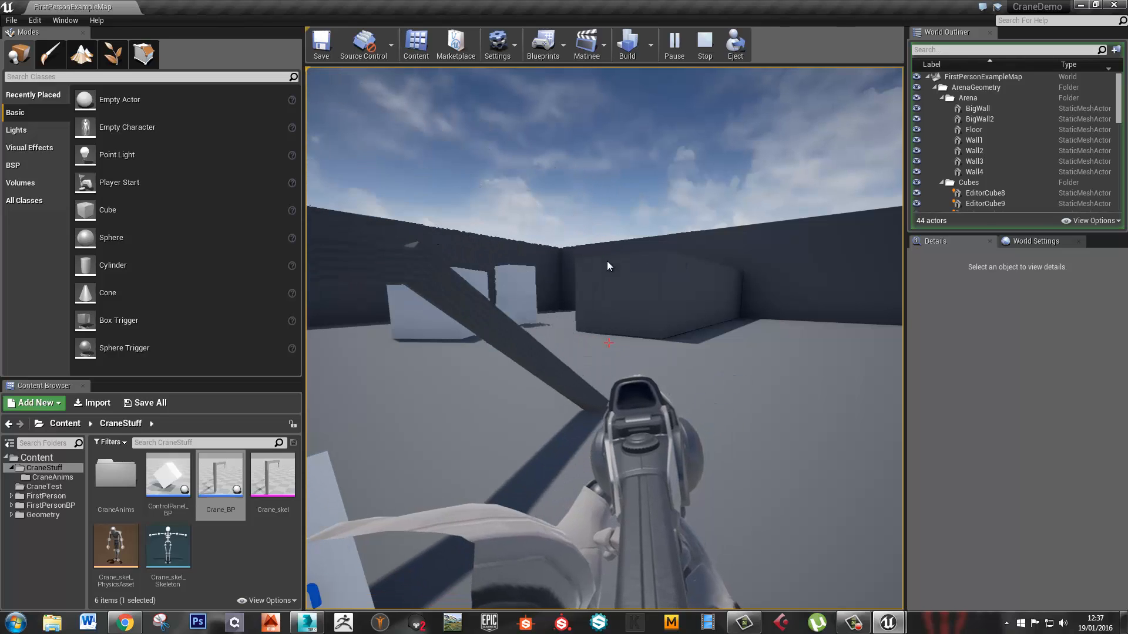
pyautogui.press('Escape')
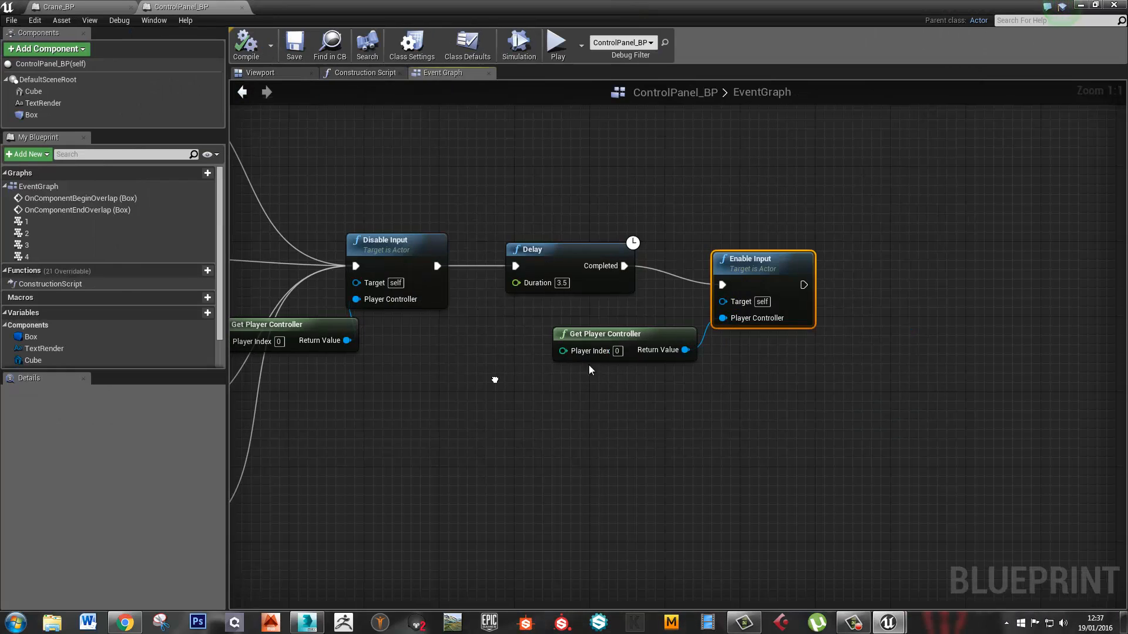
# Check the key events in the ControlPanel_BP graph and play the level once more, viewing the panel and crane
pyautogui.moveTo(589, 364); pyautogui.dragTo(752, 408, button='right')
pyautogui.scroll(-1, 735, 361)
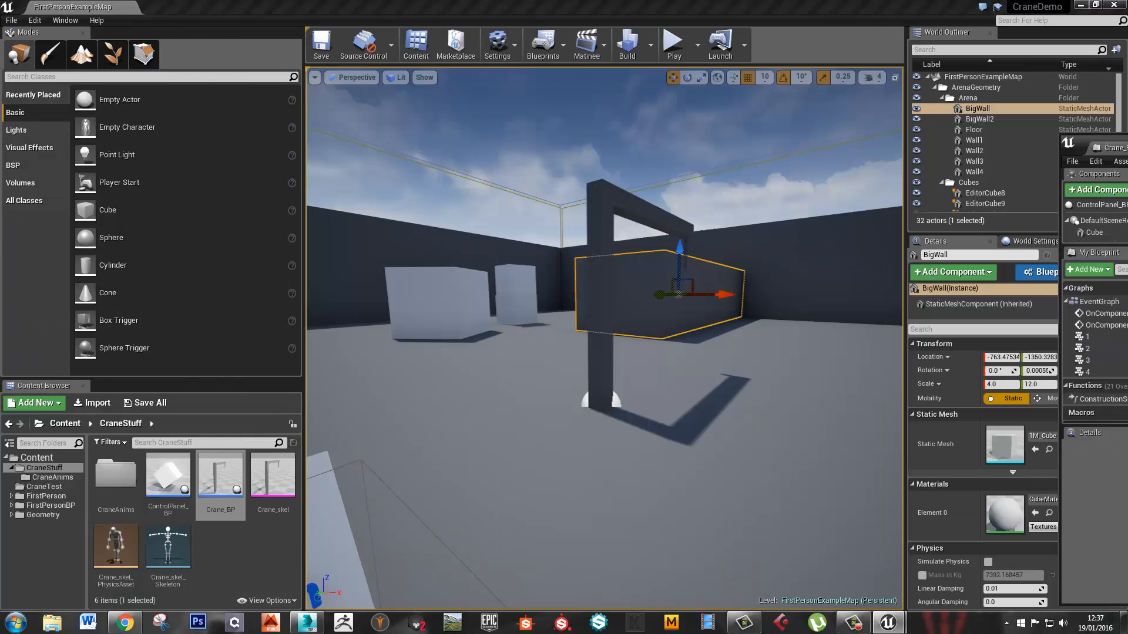
pyautogui.click(674, 44)
pyautogui.click(618, 380)
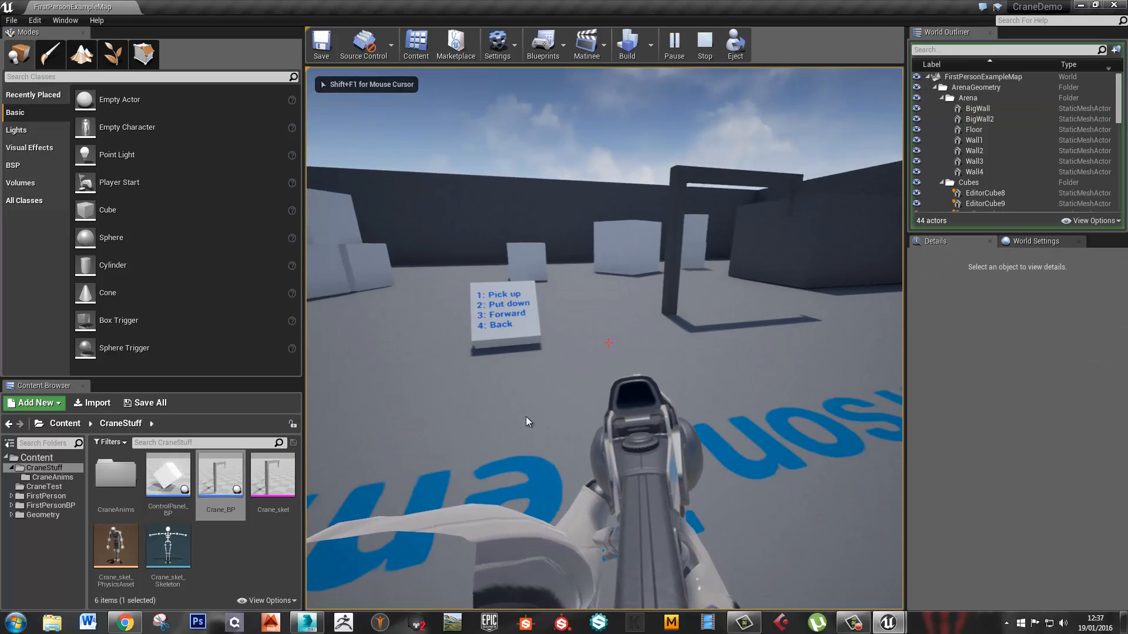
pyautogui.press('Escape')
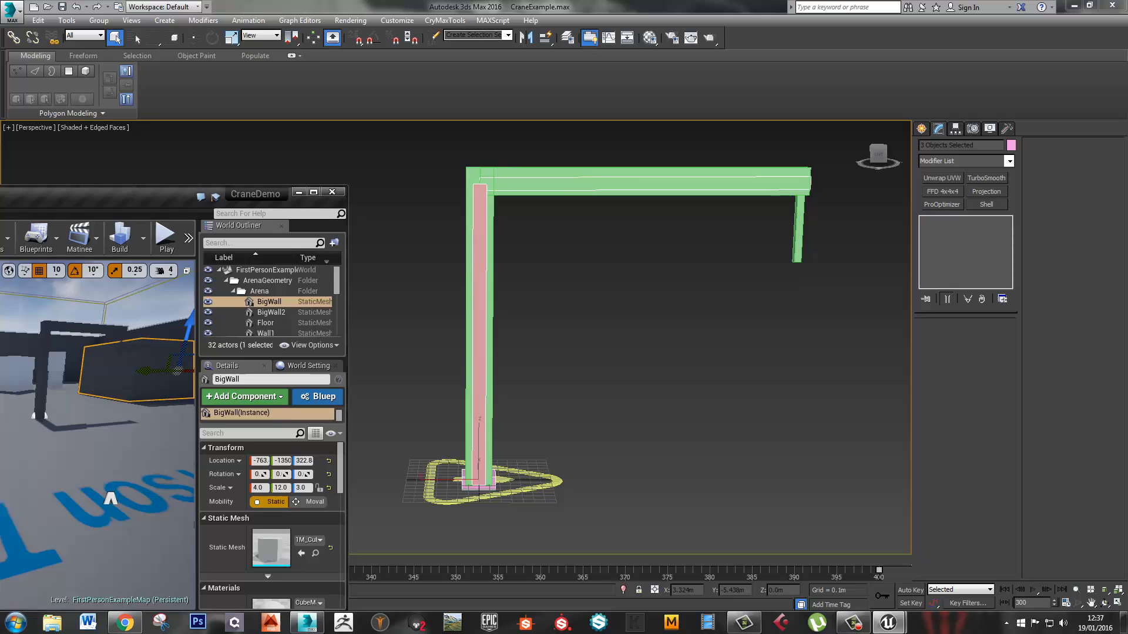
# Resize and arrange the level editor and the ControlPanel_BP blueprint window side by side at nearly full screen height
pyautogui.moveTo(0, 196); pyautogui.dragTo(369, 103)
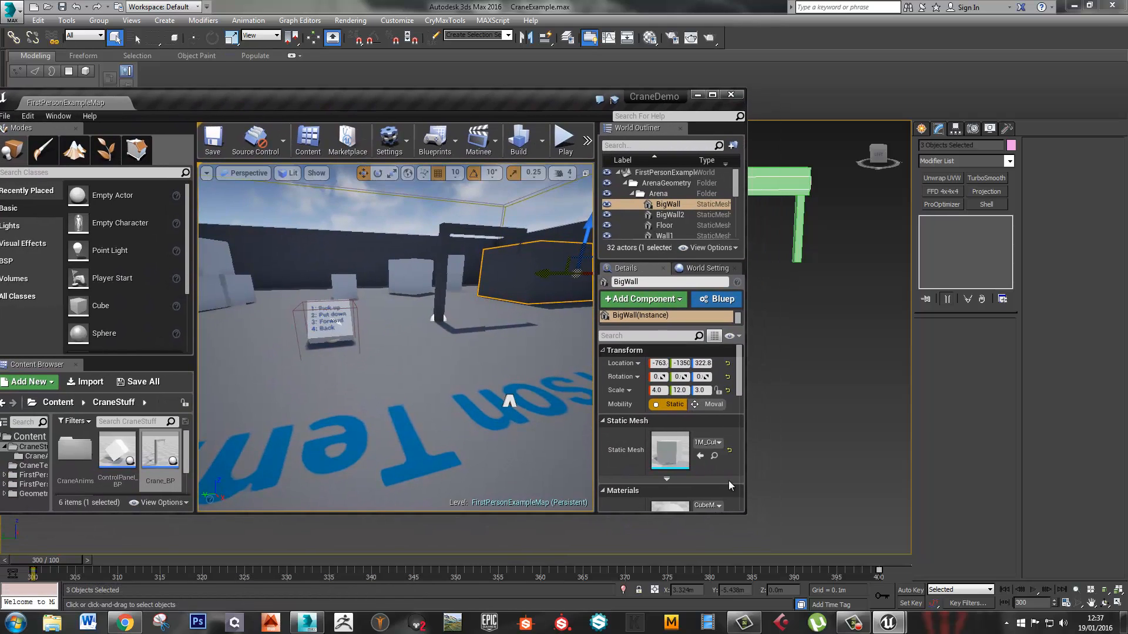
pyautogui.moveTo(746, 515); pyautogui.dragTo(567, 624)
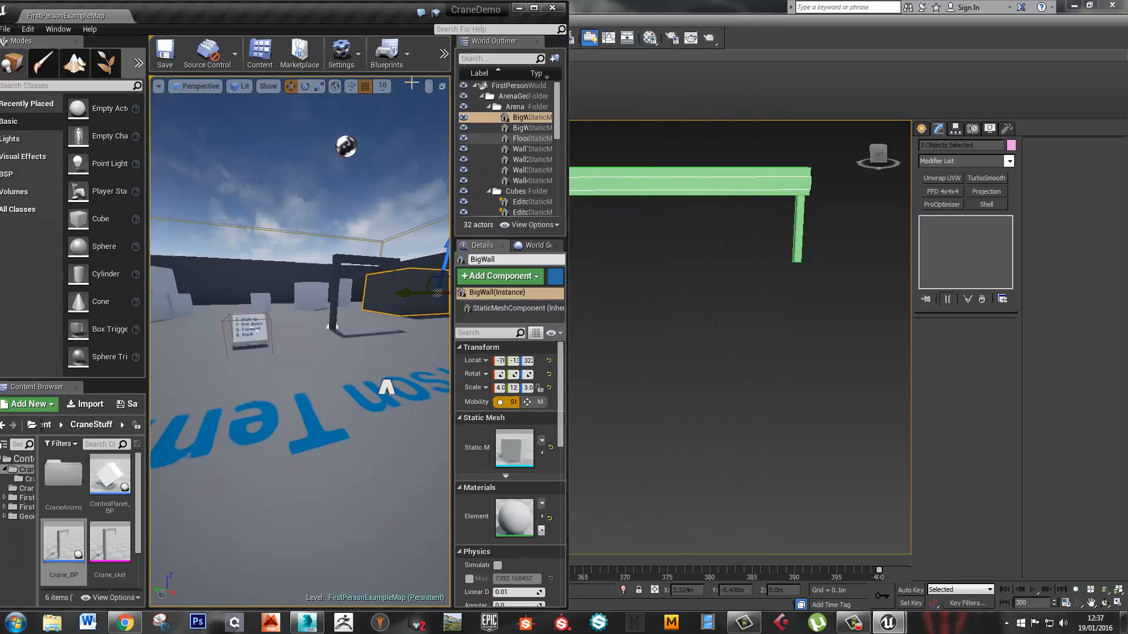
pyautogui.moveTo(1127, 99); pyautogui.dragTo(854, 98)
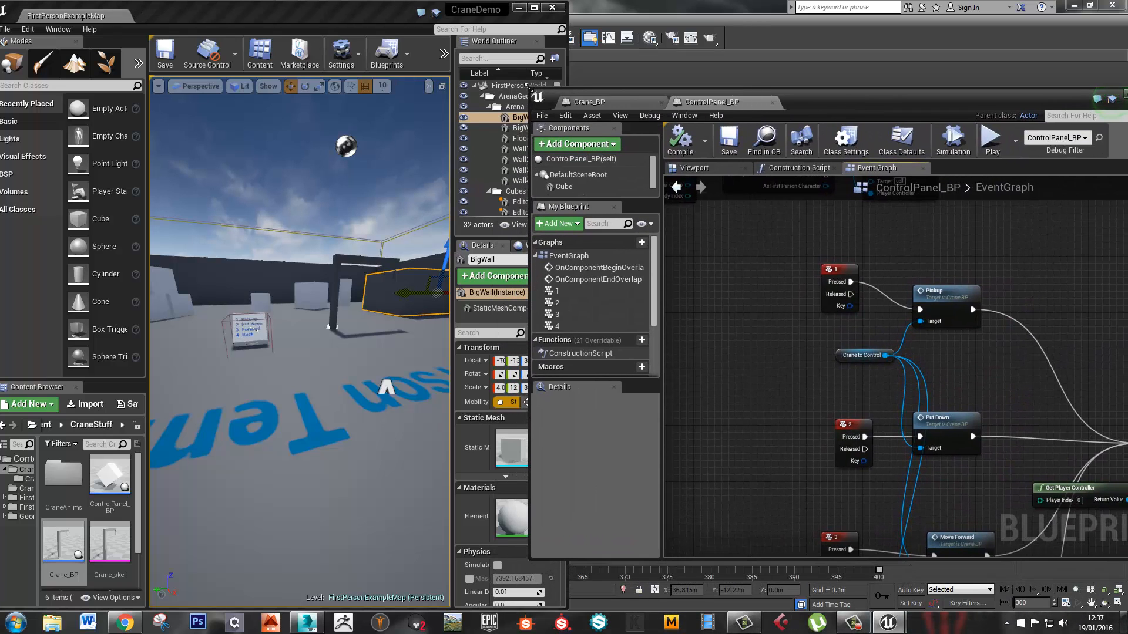
pyautogui.moveTo(529, 88); pyautogui.dragTo(656, 57)
pyautogui.moveTo(979, 68); pyautogui.dragTo(950, 15)
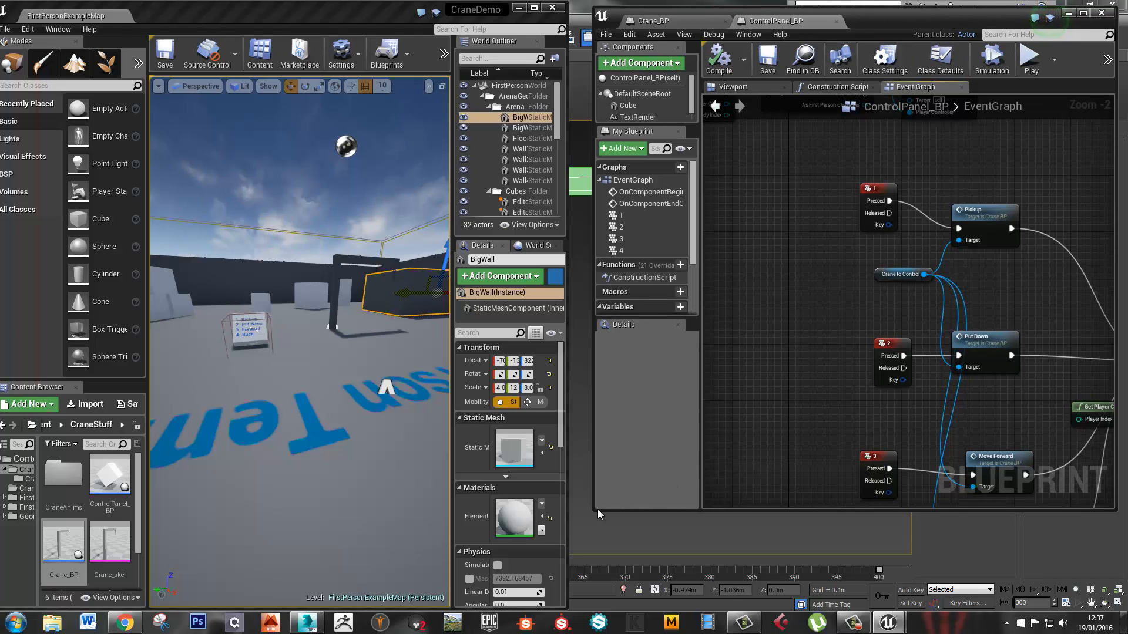
pyautogui.moveTo(598, 510); pyautogui.dragTo(605, 633)
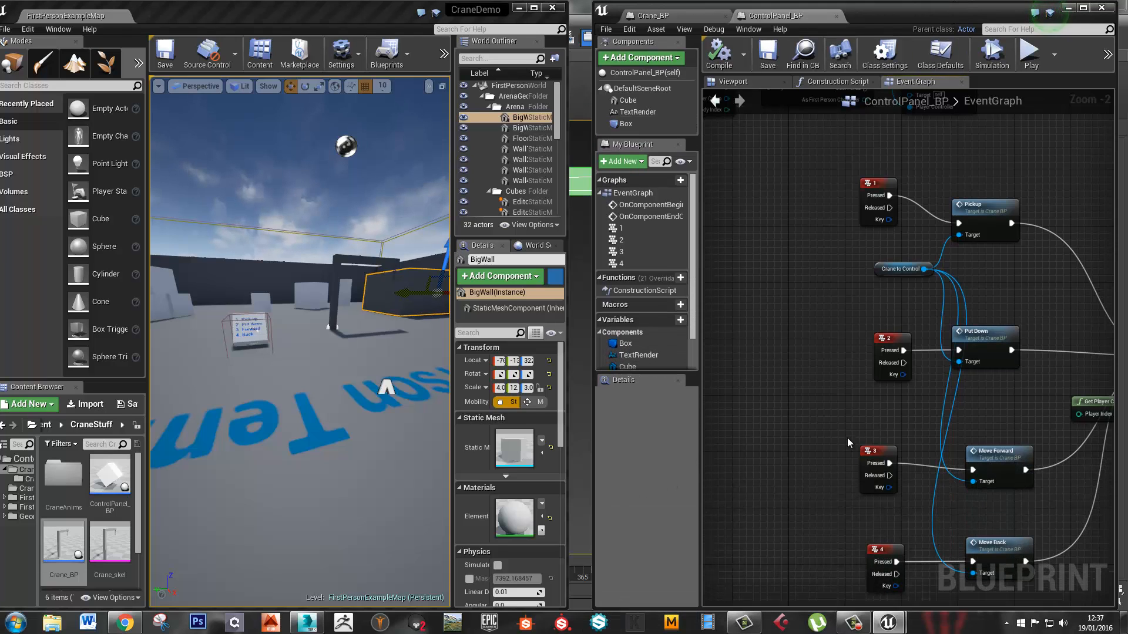
# Widen the level editor window, then briefly run the level in the viewport and stop it
pyautogui.moveTo(1016, 441); pyautogui.dragTo(878, 382, button='right')
pyautogui.scroll(-2, 877, 382)
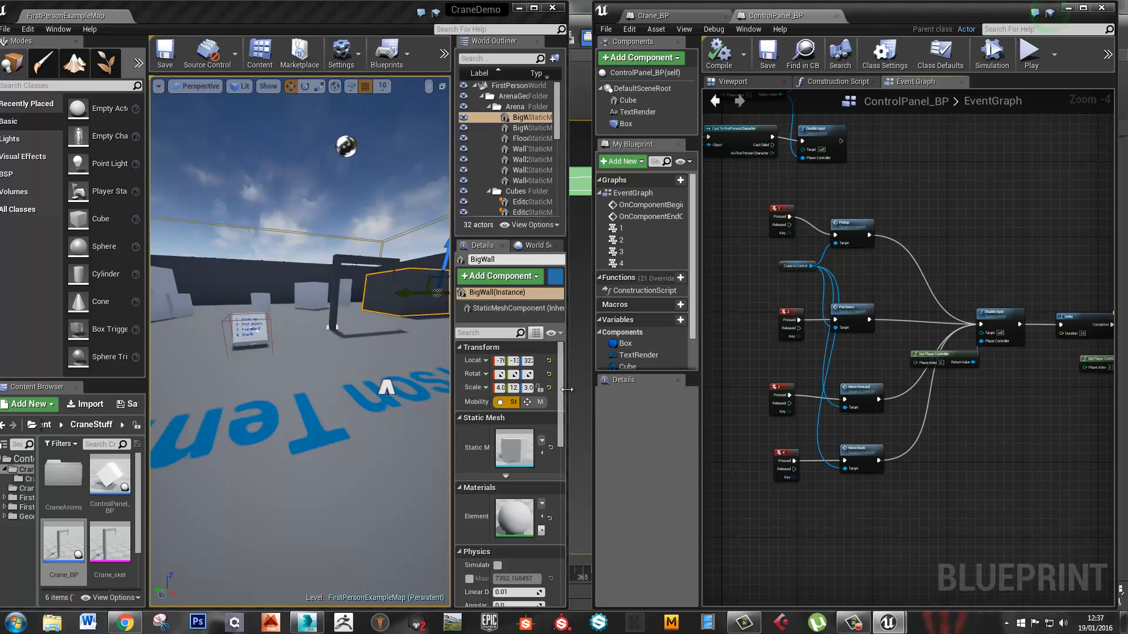
pyautogui.moveTo(567, 390); pyautogui.dragTo(592, 389)
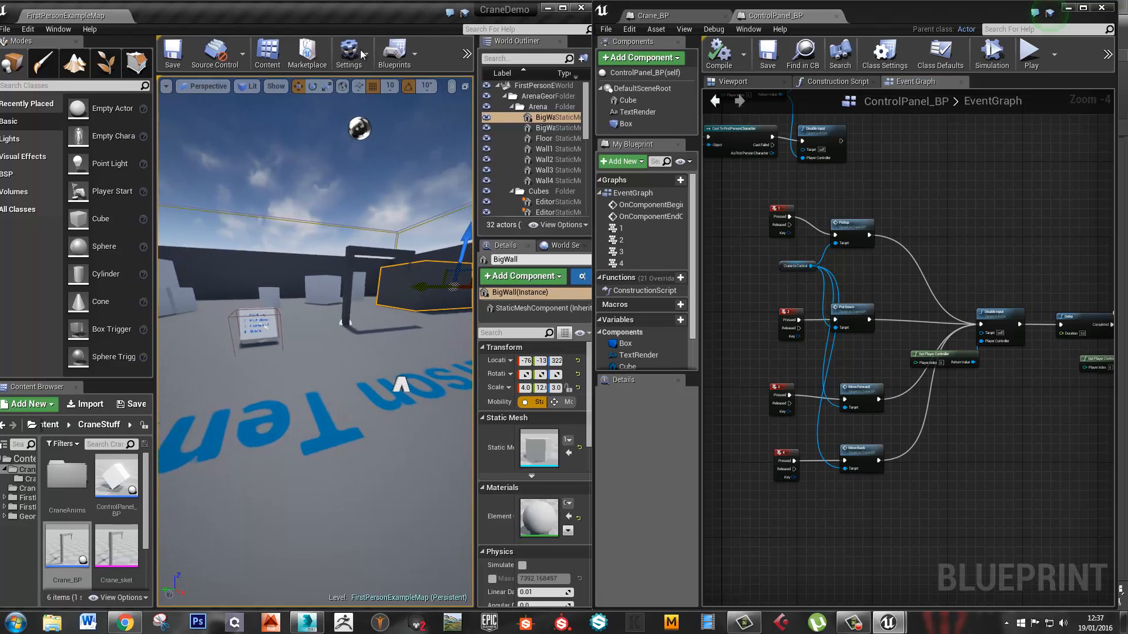
pyautogui.click(467, 58)
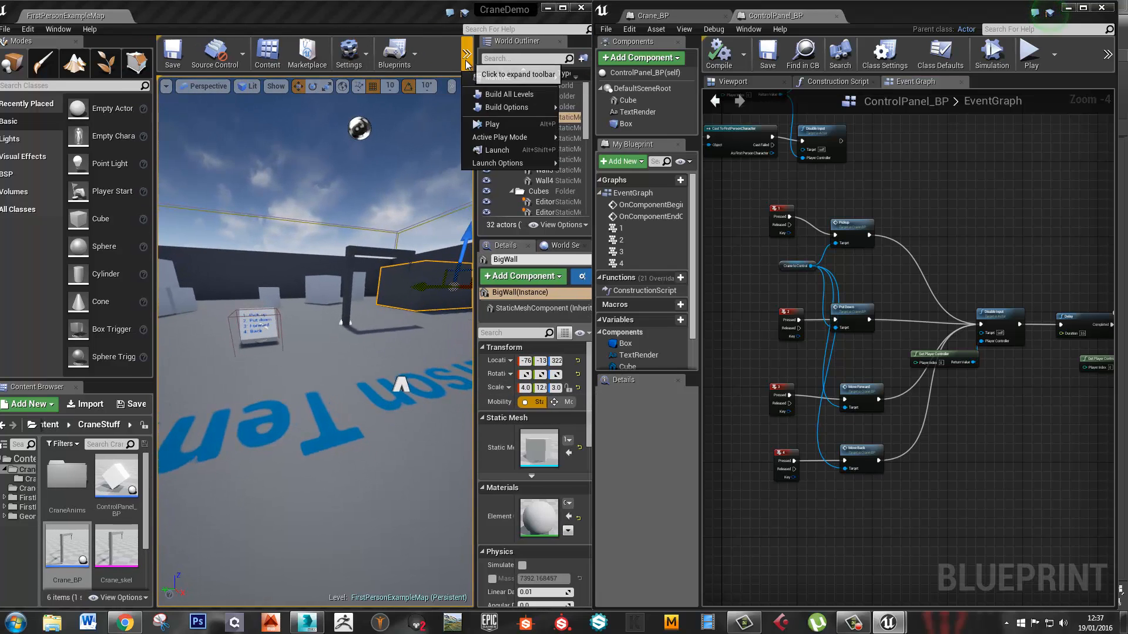
pyautogui.click(506, 125)
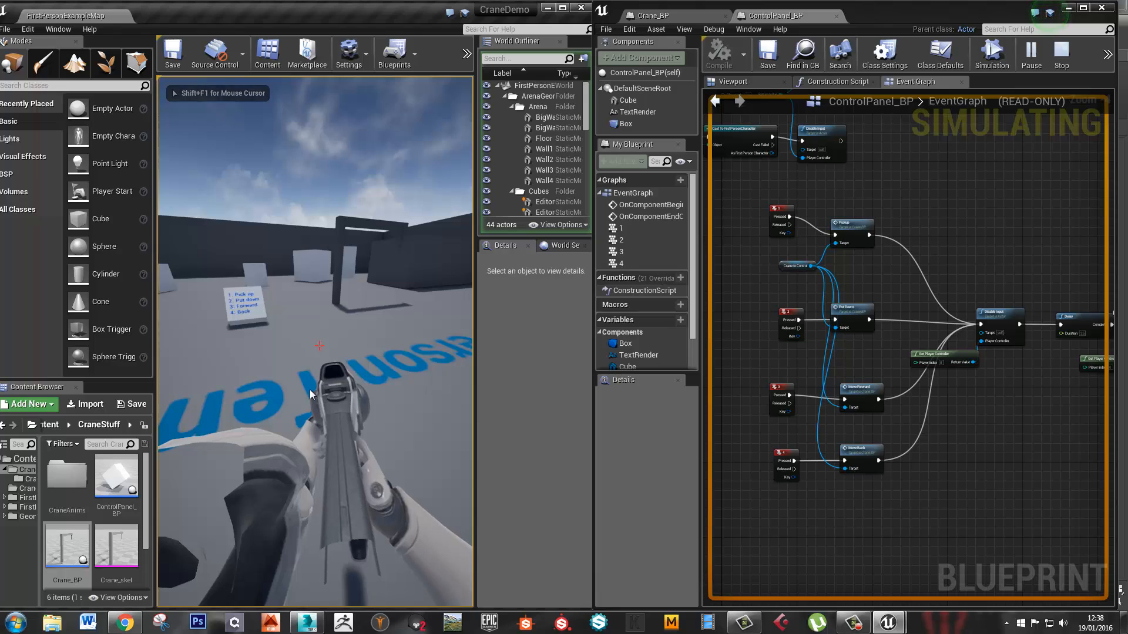
pyautogui.press('Escape')
# Move the whole group of key 1 to 4 input nodes closer beneath the overlap event nodes
pyautogui.moveTo(986, 286); pyautogui.dragTo(1005, 324, button='right')
pyautogui.scroll(-1, 929, 323)
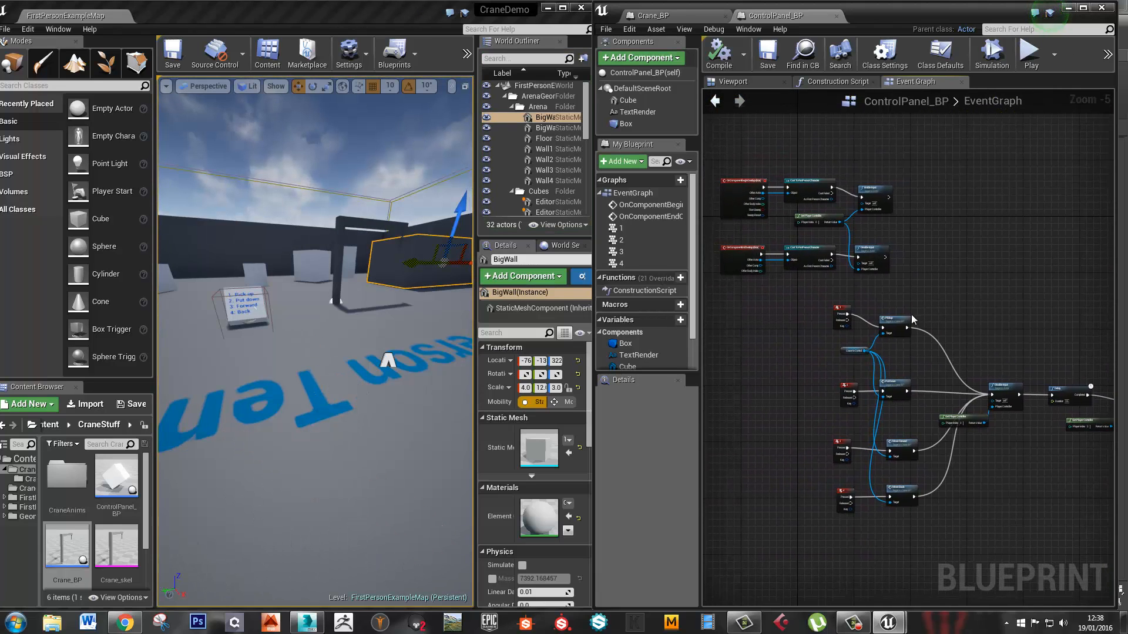
pyautogui.moveTo(802, 292); pyautogui.dragTo(969, 466)
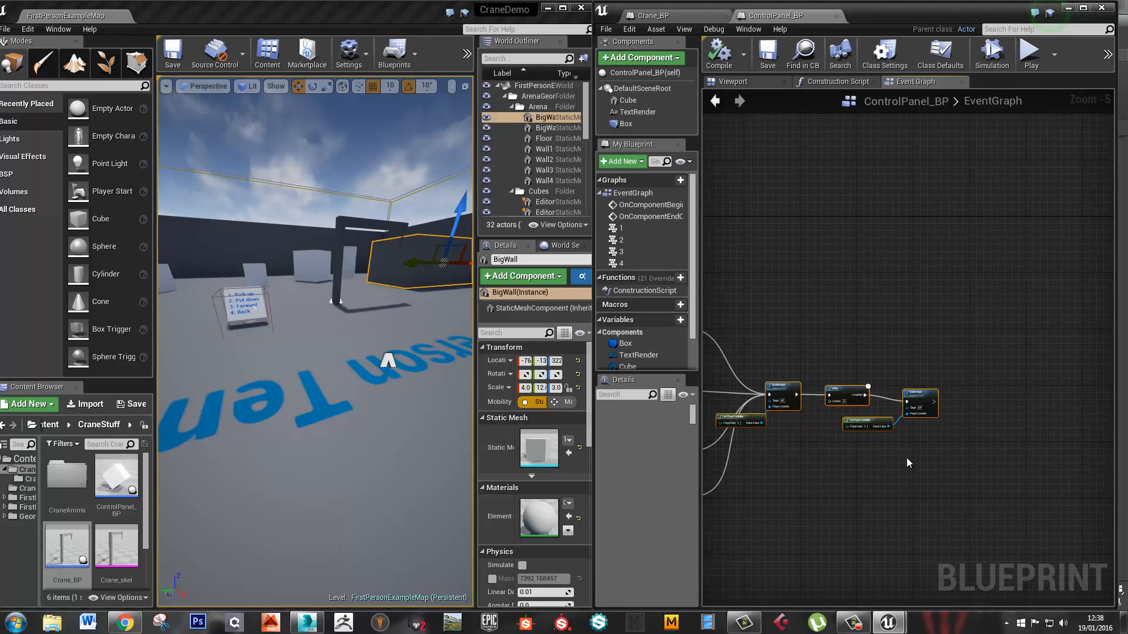
pyautogui.moveTo(907, 463); pyautogui.dragTo(1004, 399, button='right')
pyautogui.moveTo(913, 379); pyautogui.dragTo(798, 367)
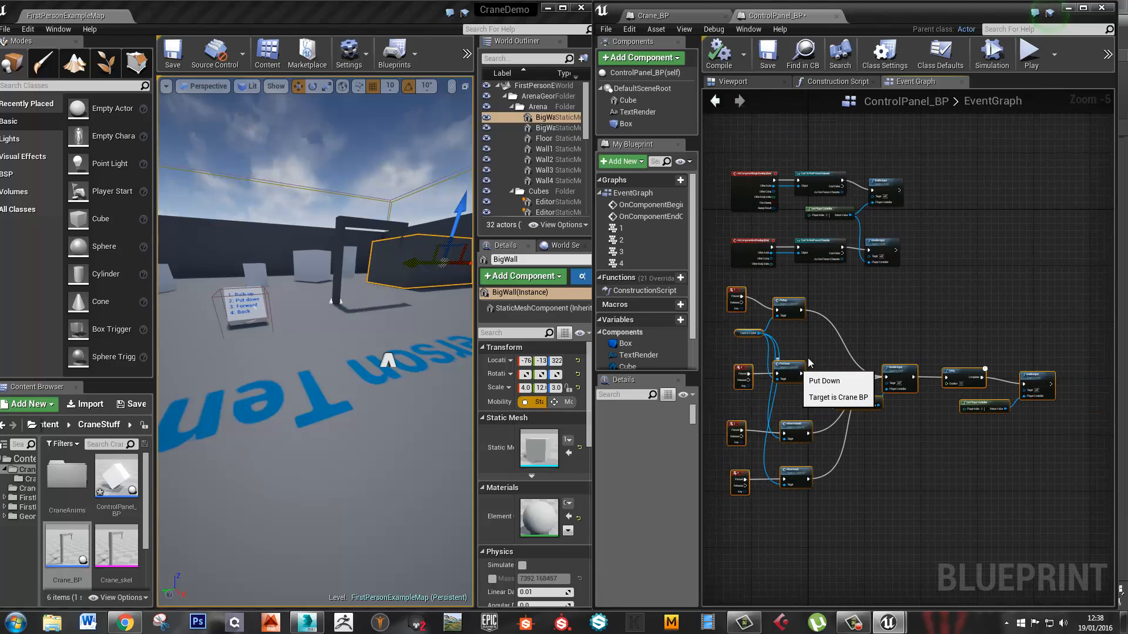
pyautogui.click(834, 277)
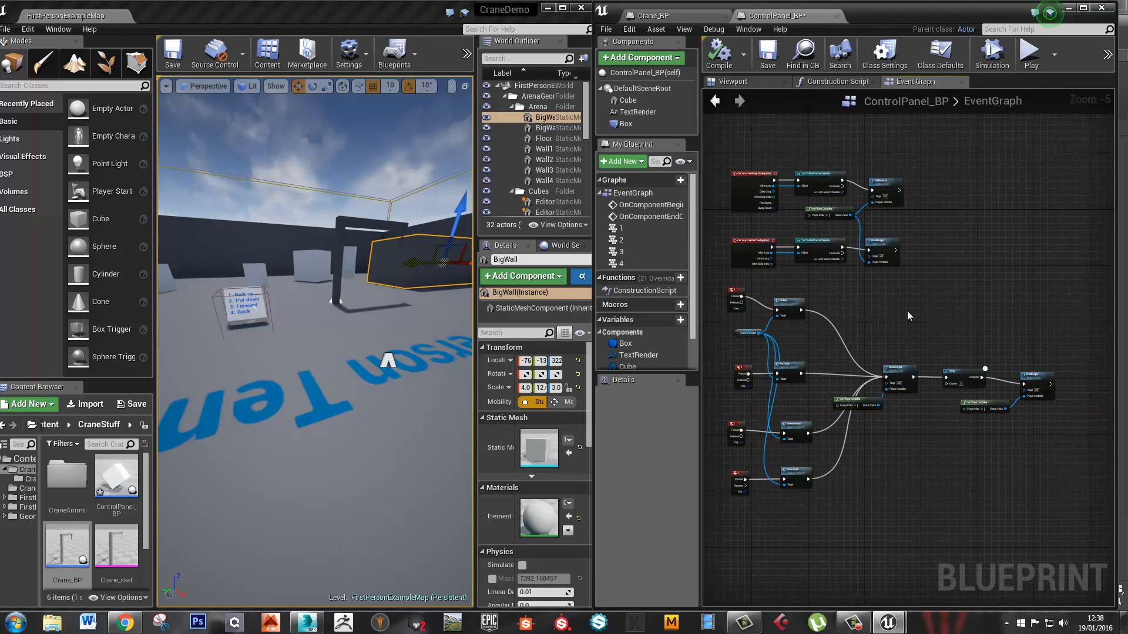
# Play the level, walk up to the control panel, test the crane commands while walking away, and stop playing
pyautogui.click(467, 54)
pyautogui.click(492, 124)
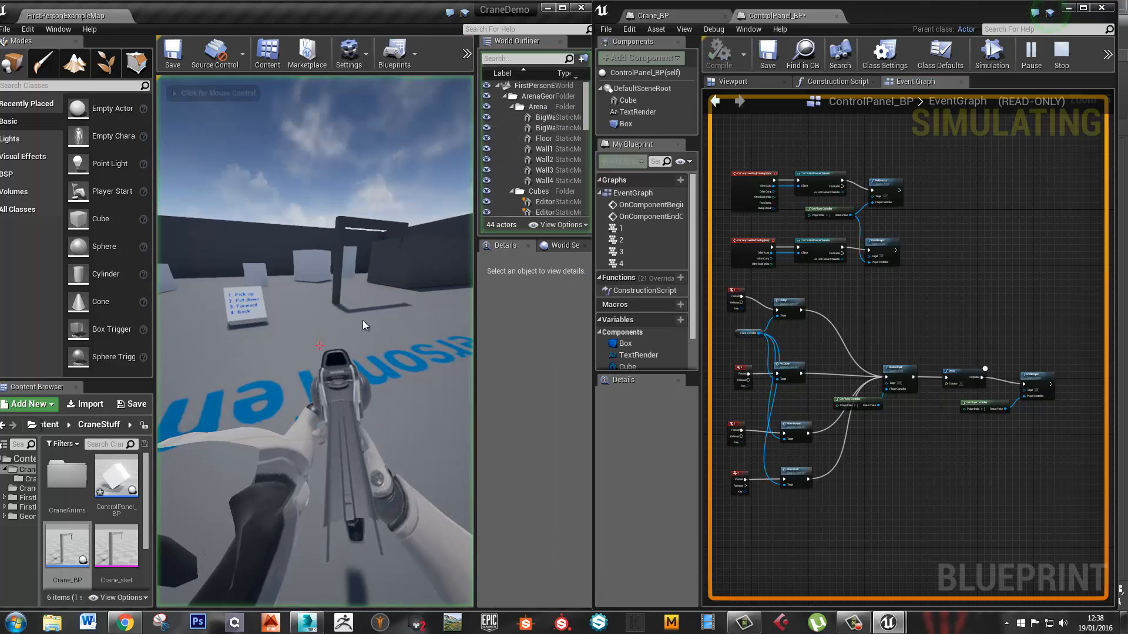
pyautogui.press('w')
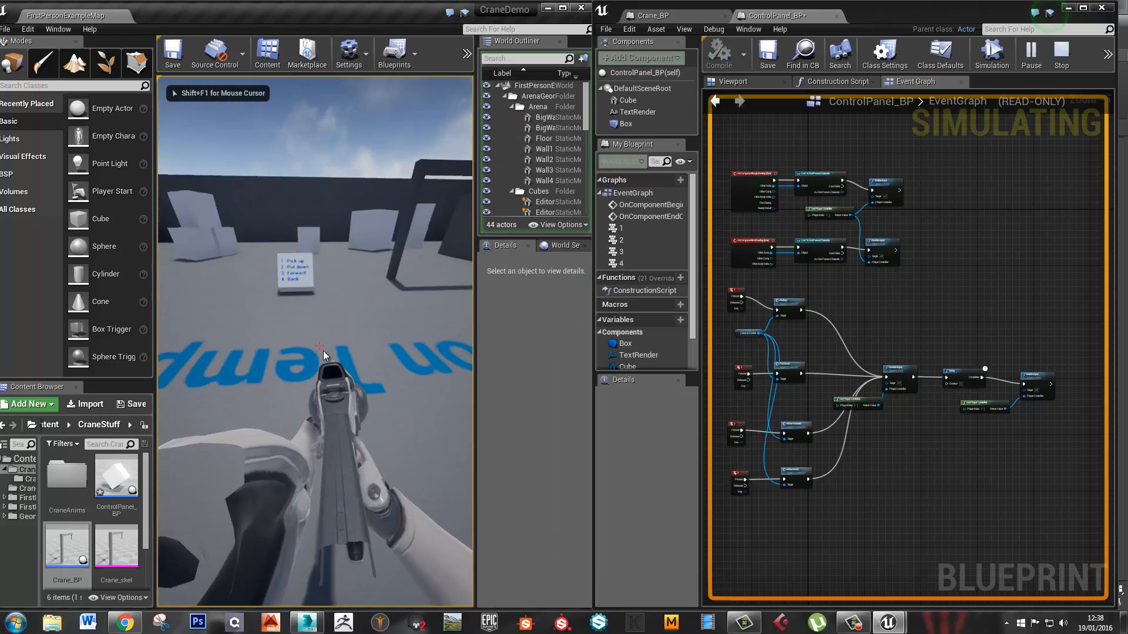
pyautogui.press('w')
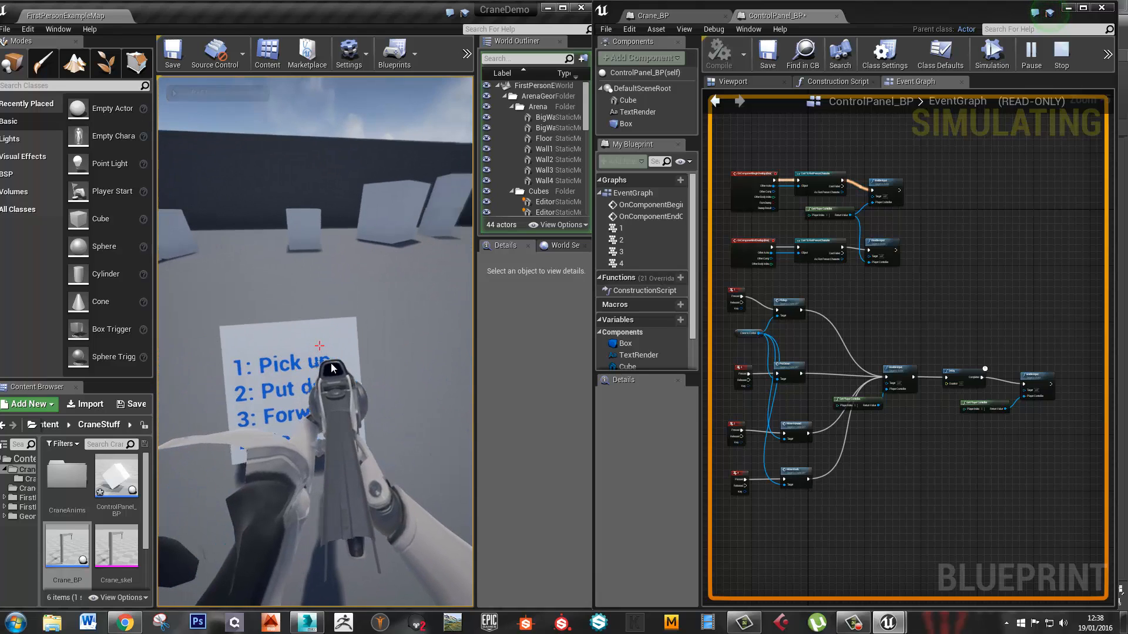
pyautogui.press('w')
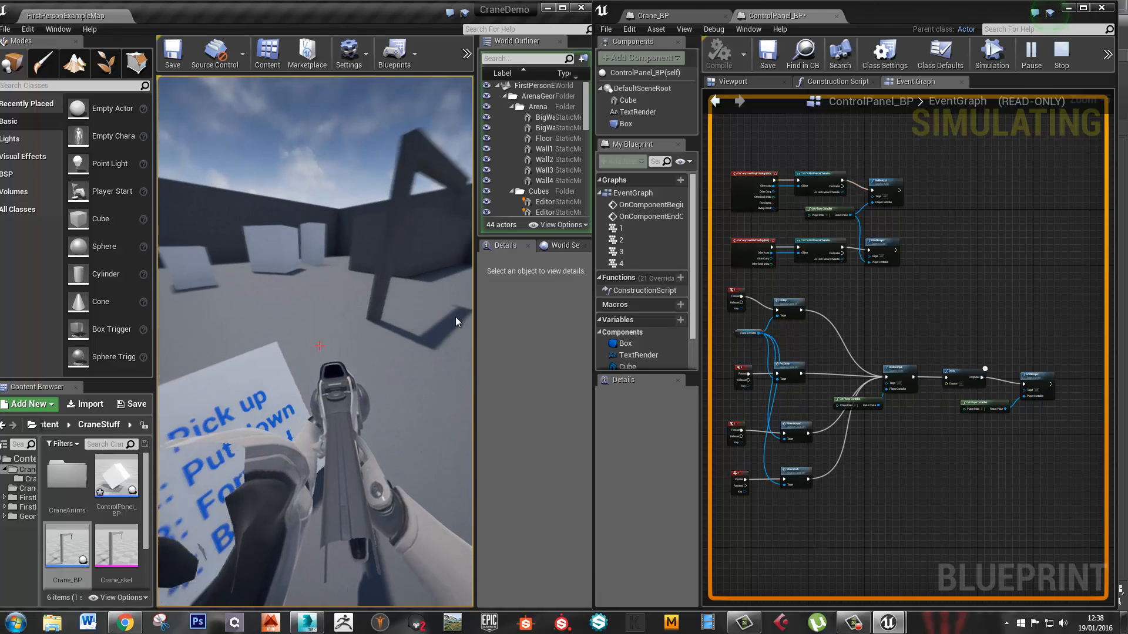
pyautogui.press('1')
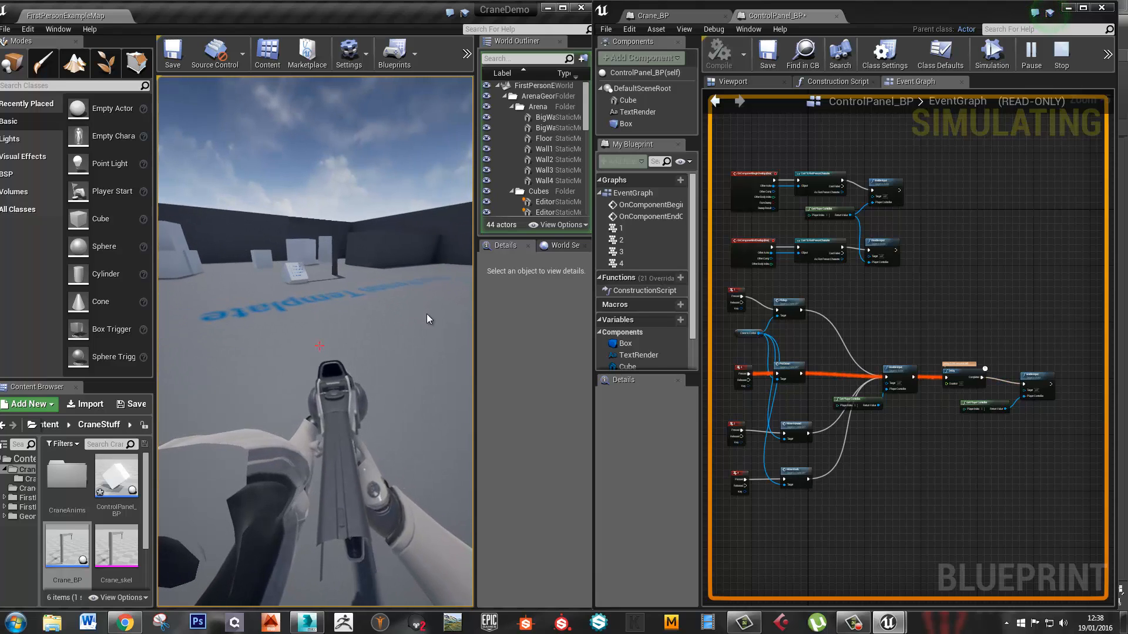
pyautogui.press('Escape')
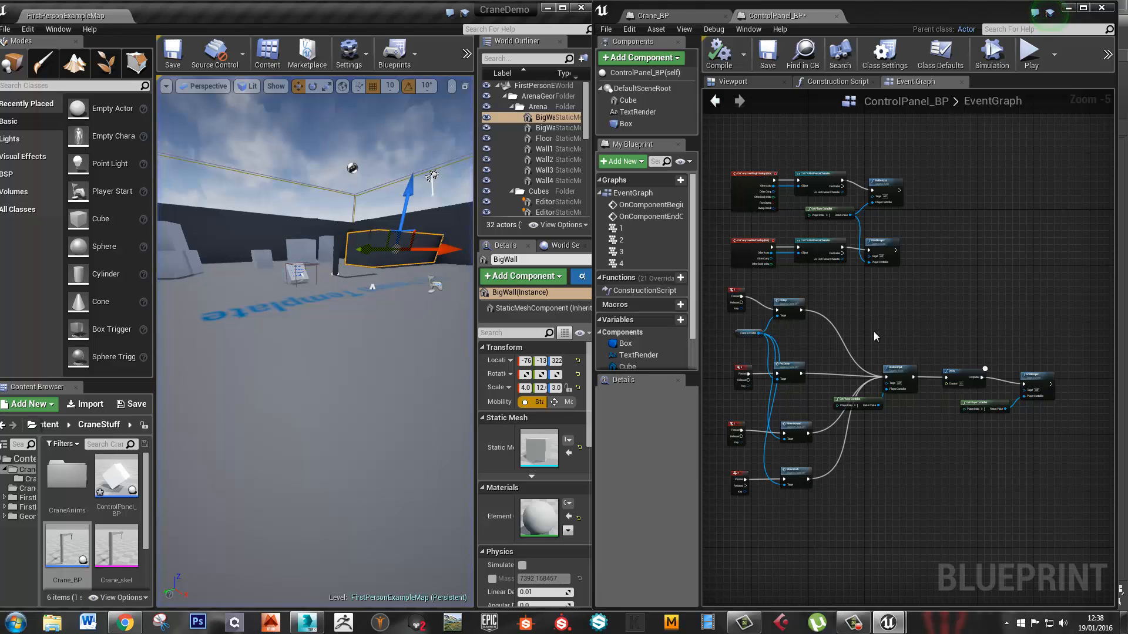
# Maximize the blueprint editor and examine how the overlap events and key 1 to 4 events enable and disable input
pyautogui.doubleClick(936, 20)
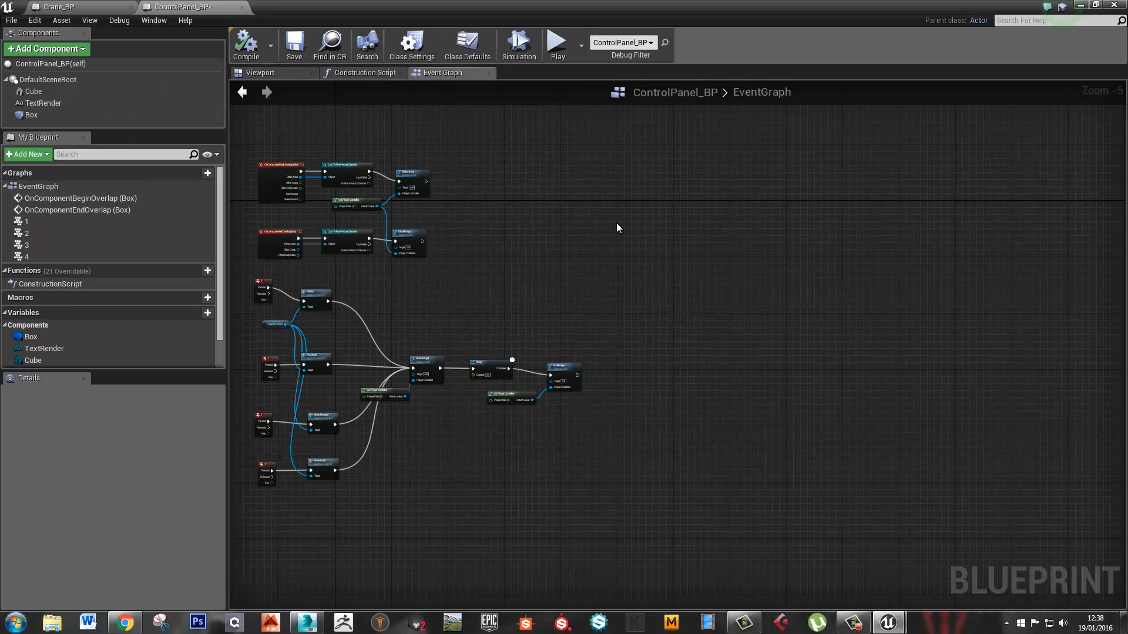
pyautogui.moveTo(618, 308)
pyautogui.mouseDown(button='right')
pyautogui.moveTo(649, 309)
pyautogui.moveTo(618, 300)
pyautogui.mouseUp(button='right')
pyautogui.scroll(3, 584, 265)
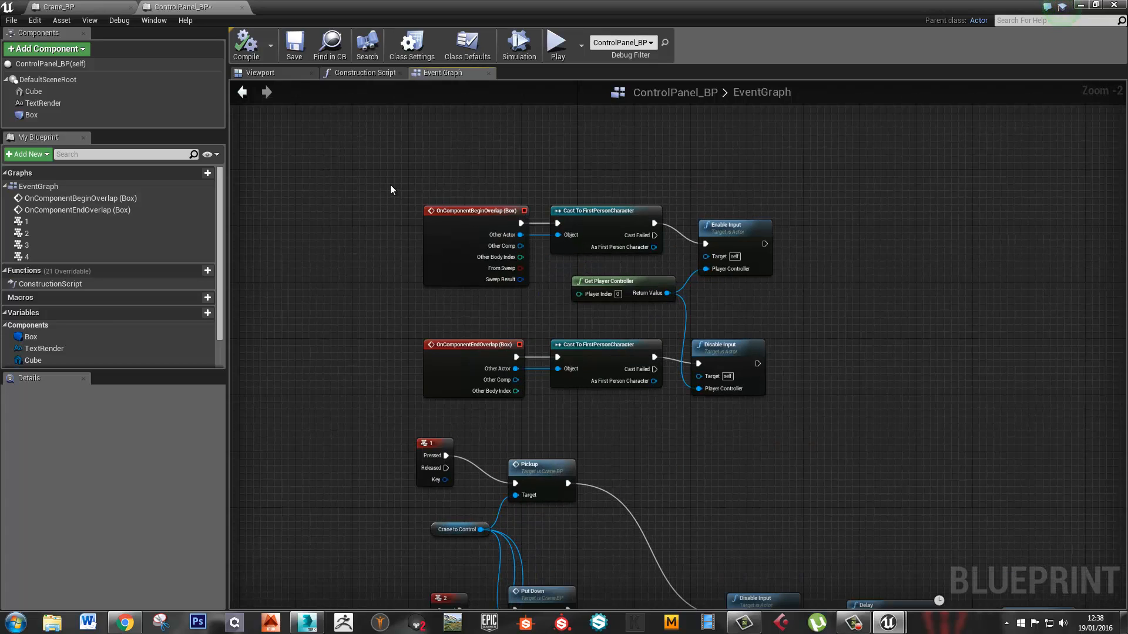
pyautogui.moveTo(391, 184); pyautogui.dragTo(766, 291)
pyautogui.moveTo(518, 502); pyautogui.dragTo(479, 294, button='right')
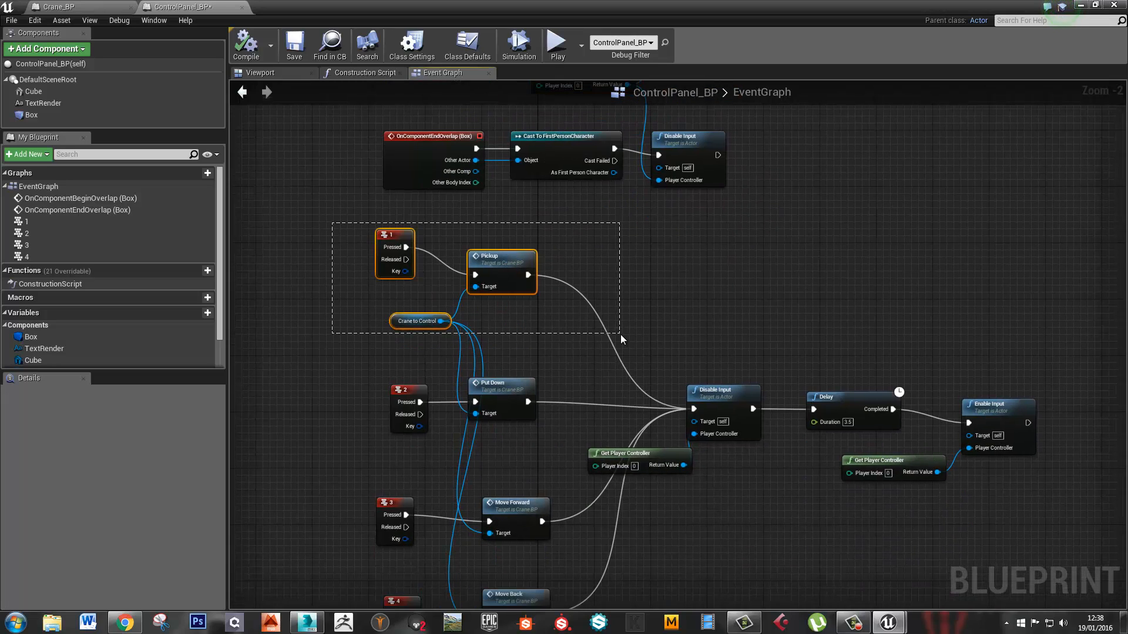
pyautogui.moveTo(621, 334); pyautogui.dragTo(749, 467)
pyautogui.click(702, 221)
pyautogui.moveTo(777, 336); pyautogui.dragTo(772, 511, button='right')
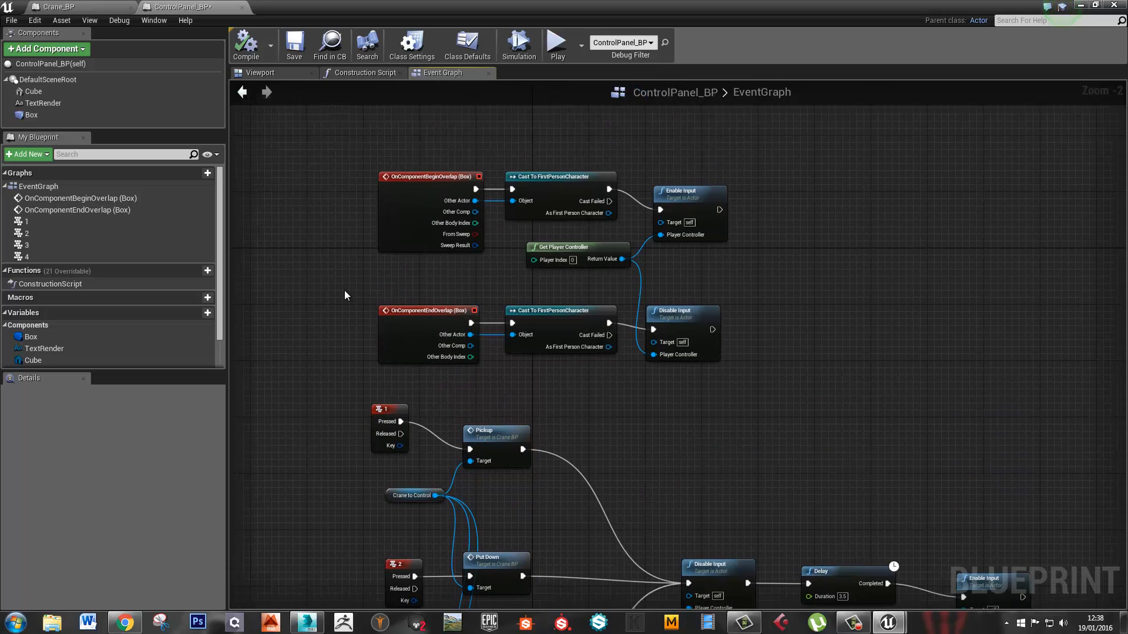
pyautogui.moveTo(344, 290); pyautogui.dragTo(738, 374)
pyautogui.click(795, 337)
# Examine the Disable Input, Delay and Enable Input chain after the crane commands and compare it with the overlap events
pyautogui.moveTo(844, 466); pyautogui.dragTo(569, 241, button='right')
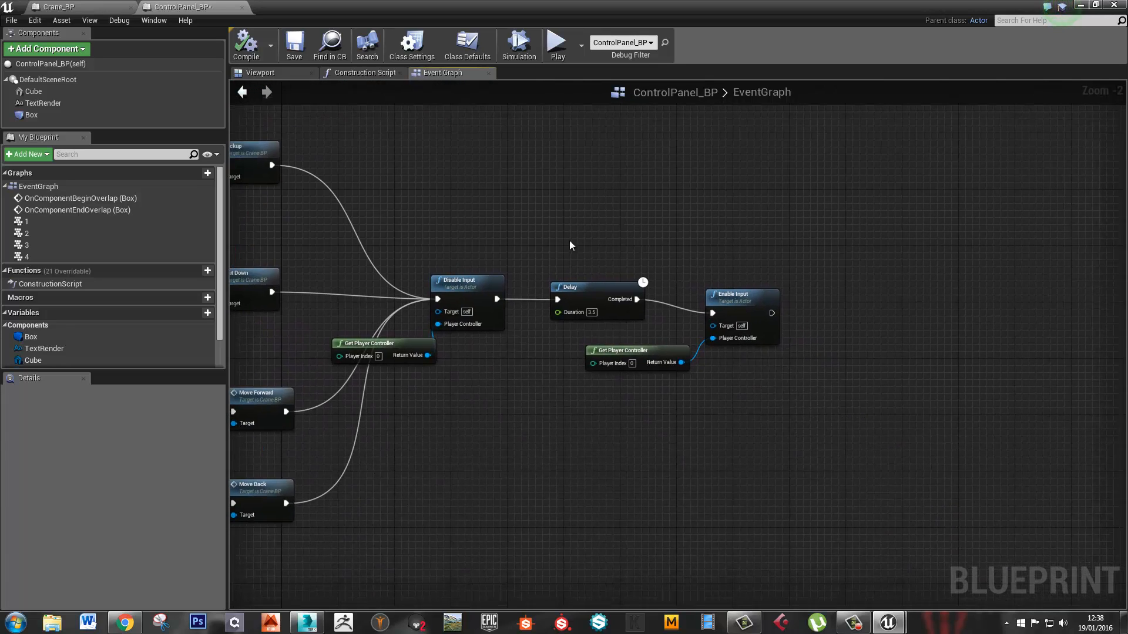
pyautogui.moveTo(569, 241); pyautogui.dragTo(886, 401)
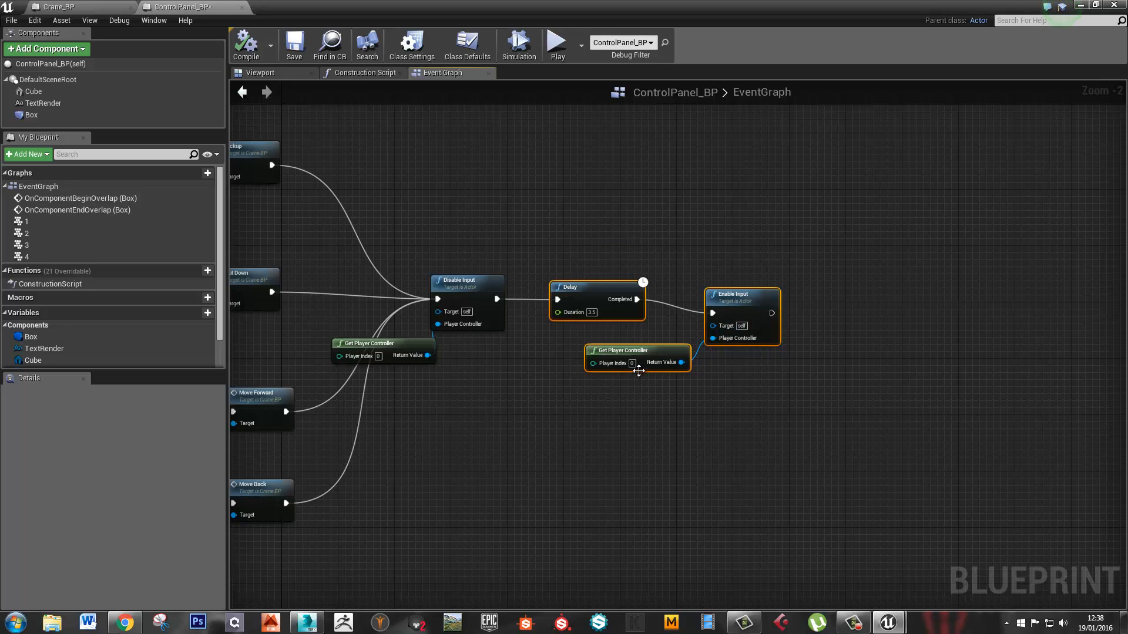
pyautogui.moveTo(521, 227); pyautogui.dragTo(842, 431)
pyautogui.click(598, 227)
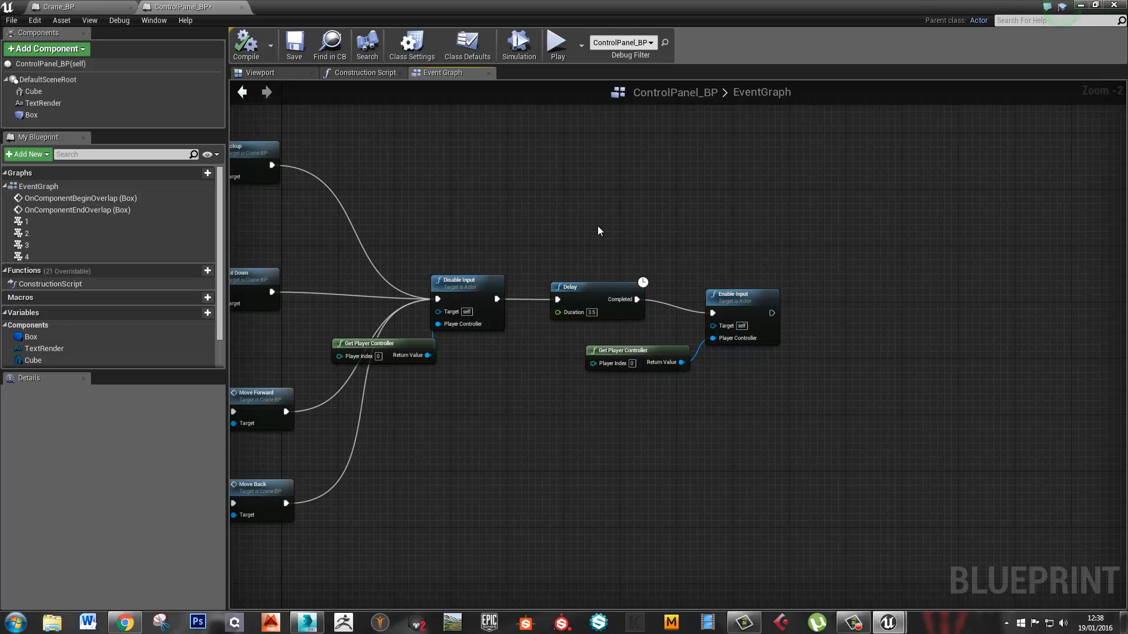
pyautogui.moveTo(551, 248); pyautogui.dragTo(831, 467, button='right')
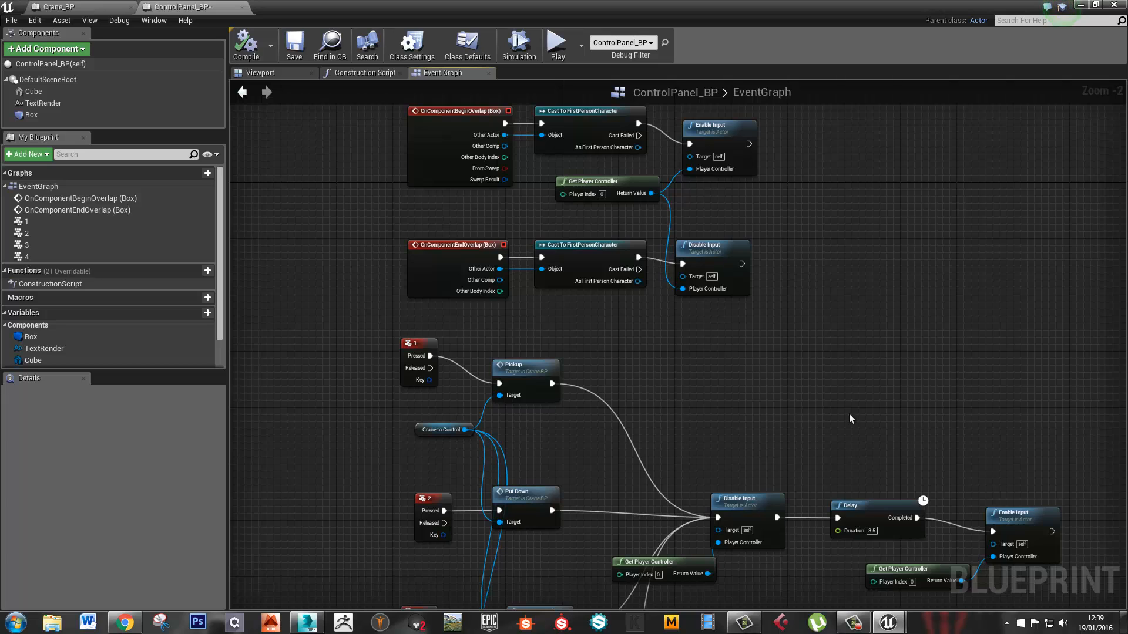
pyautogui.moveTo(850, 418); pyautogui.dragTo(536, 207, button='right')
pyautogui.moveTo(511, 271); pyautogui.dragTo(758, 387)
pyautogui.click(640, 240)
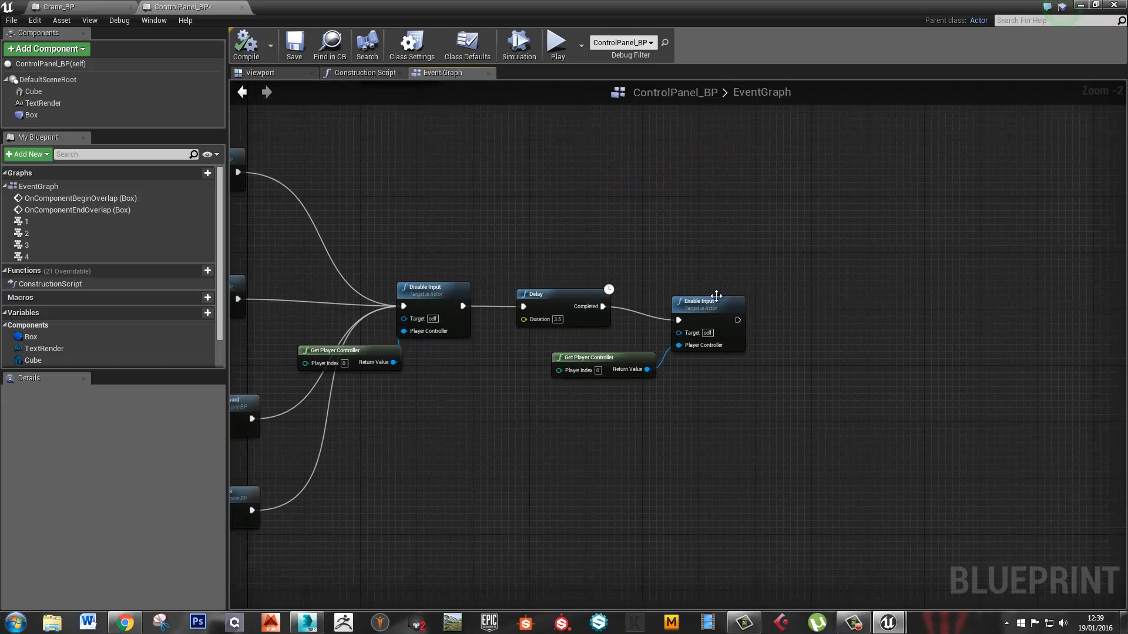
pyautogui.moveTo(470, 184); pyautogui.dragTo(748, 370, button='right')
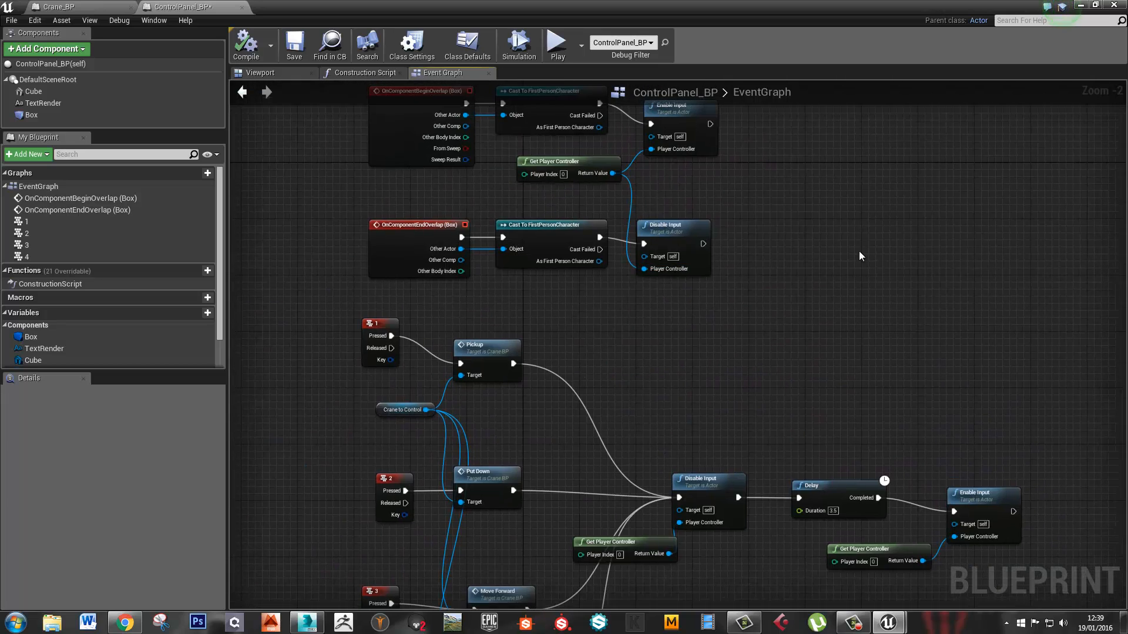
pyautogui.moveTo(757, 190); pyautogui.dragTo(700, 325, button='right')
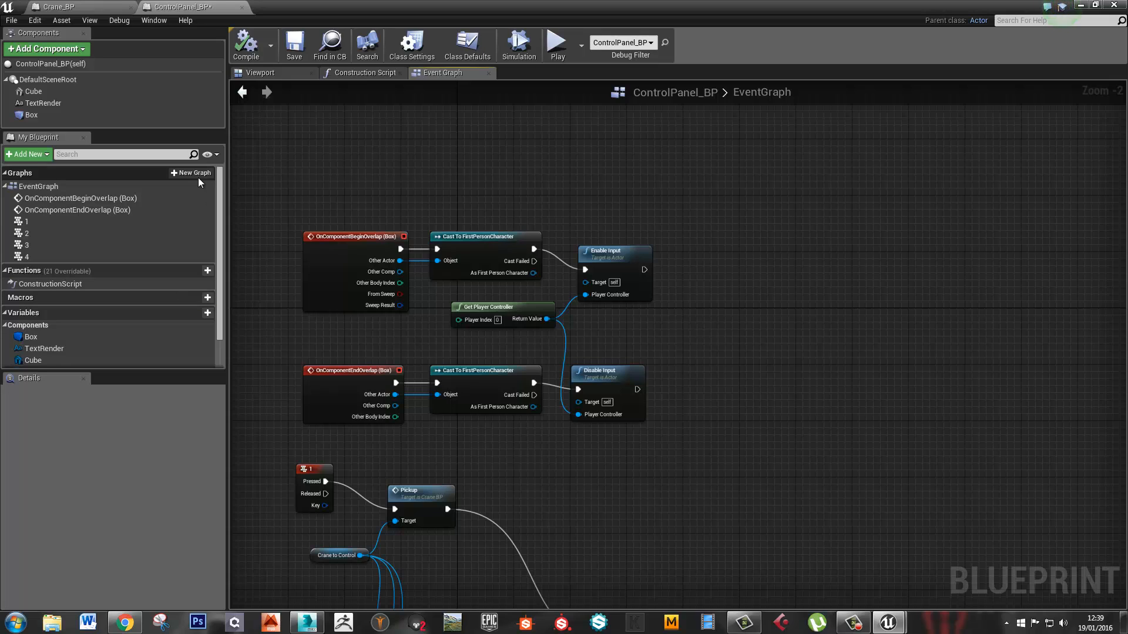
# Create a Boolean variable named InRange and compile the blueprint
pyautogui.click(183, 312)
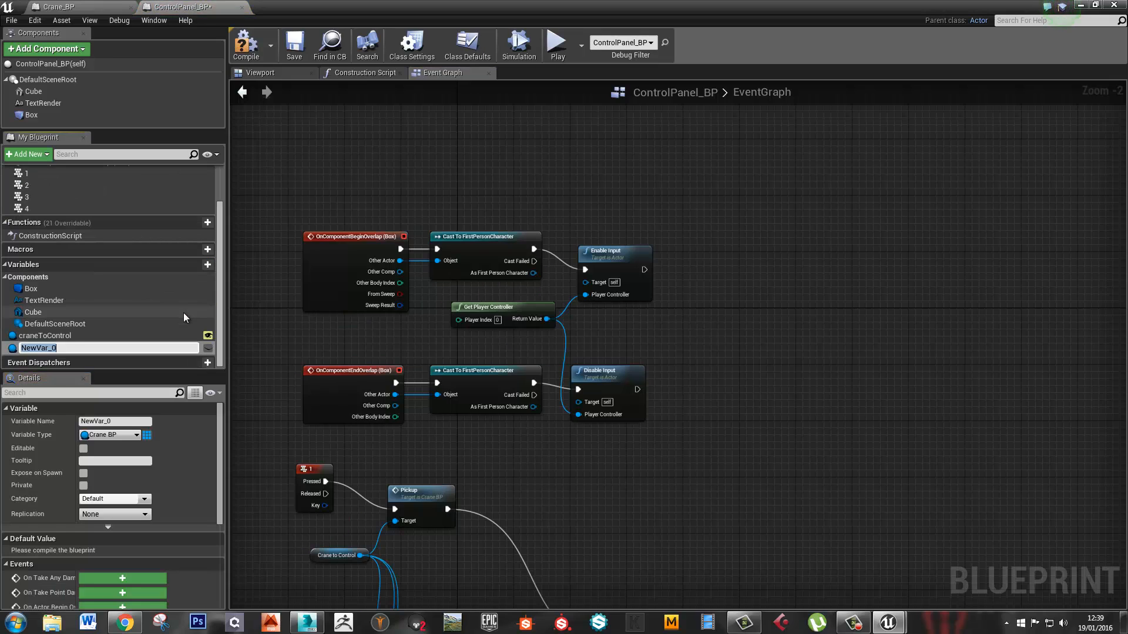
pyautogui.click(136, 435)
pyautogui.click(136, 197)
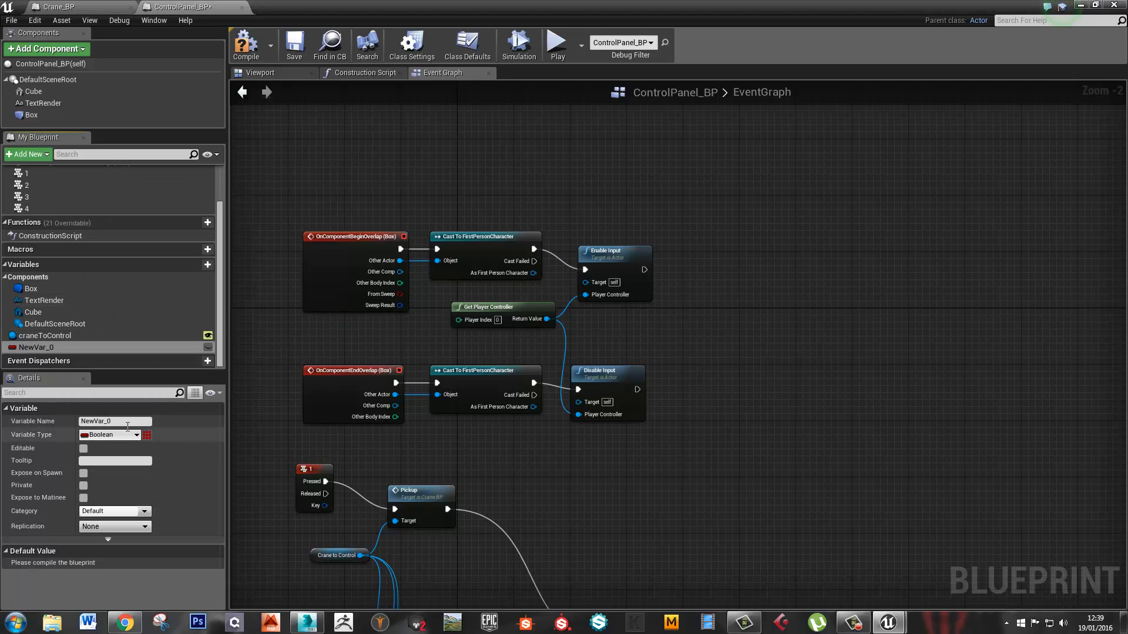
pyautogui.click(88, 421)
pyautogui.write('InRange')
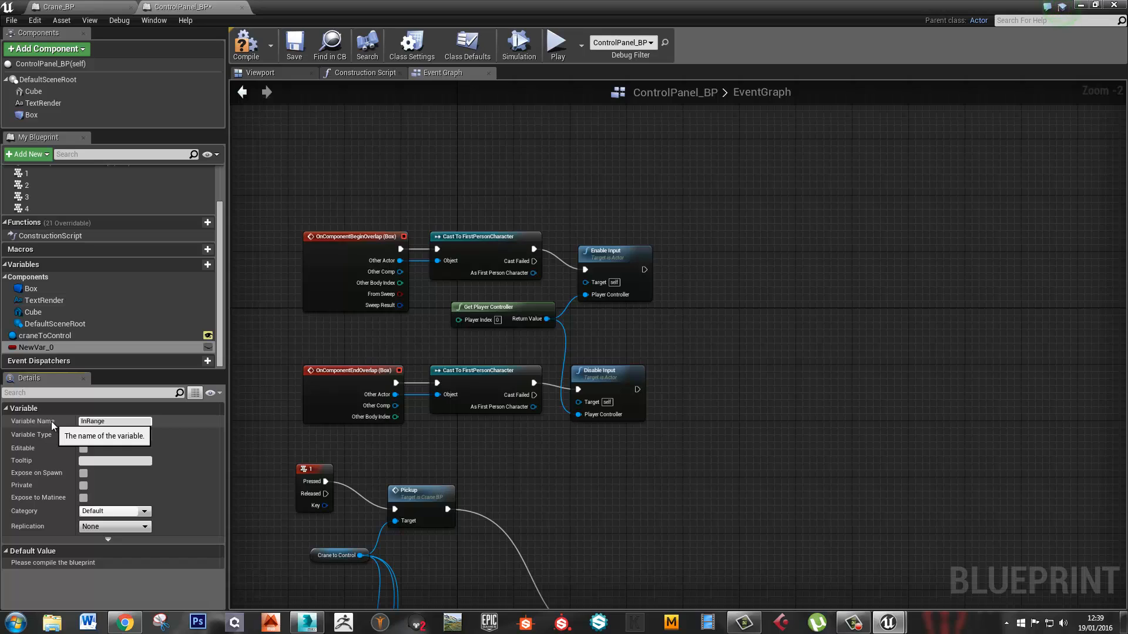
pyautogui.press('Return')
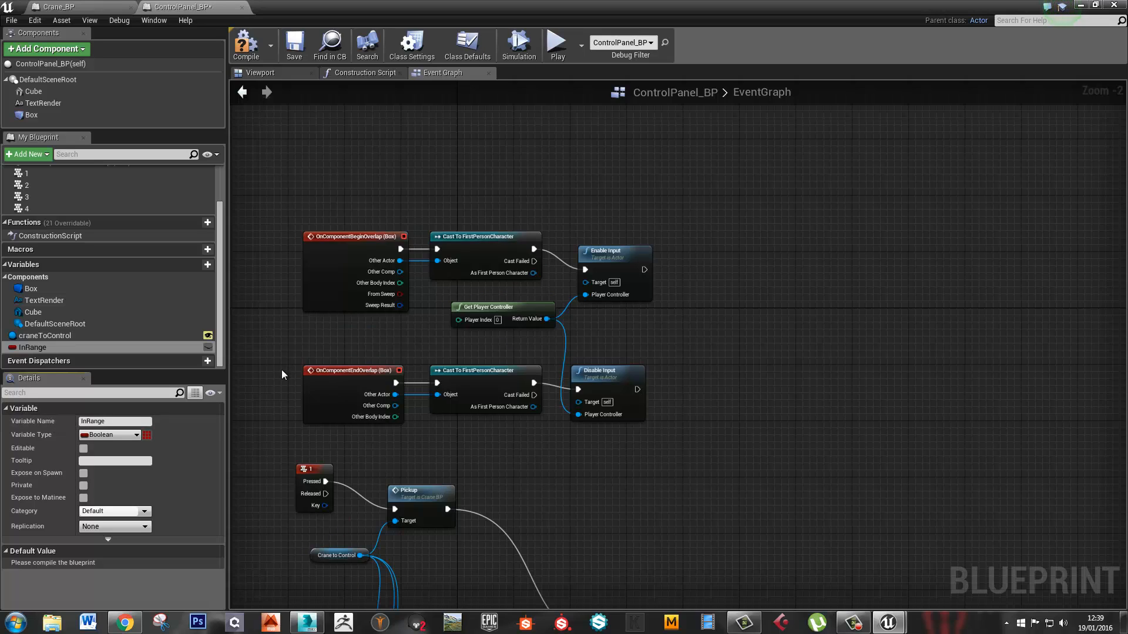
pyautogui.click(246, 46)
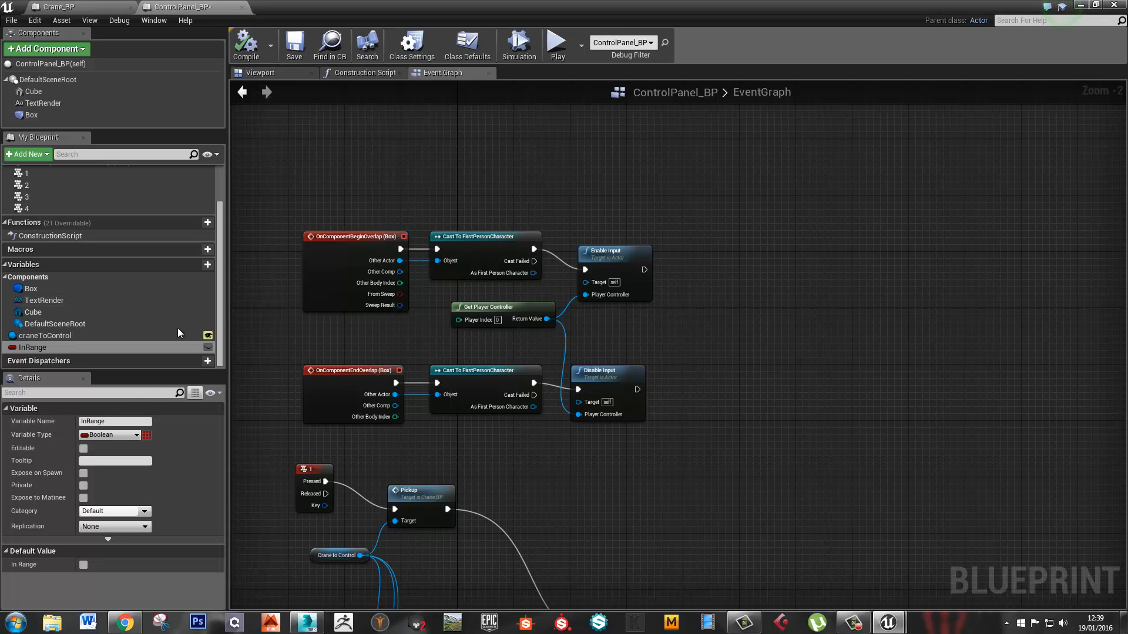
# Add a Set InRange node after the begin-overlap event's Enable Input node and set its value to true
pyautogui.keyDown('alt'); pyautogui.moveTo(65, 351); pyautogui.dragTo(744, 274); pyautogui.keyUp('alt')
pyautogui.moveTo(644, 269); pyautogui.dragTo(714, 270)
pyautogui.click(746, 284)
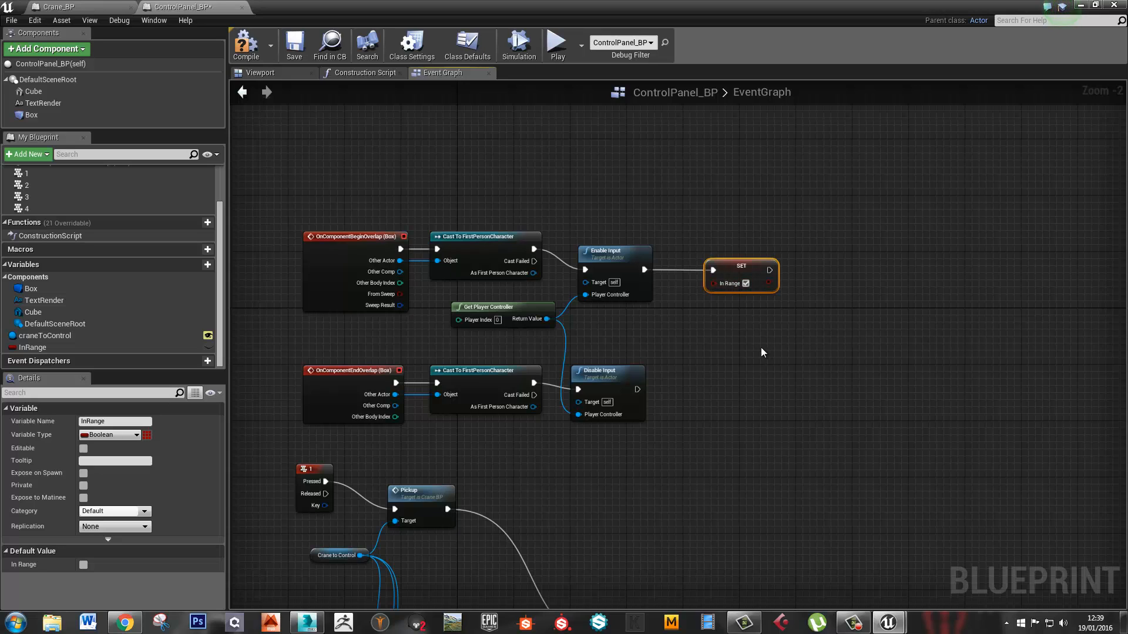
# Add a Set InRange node with the value false after the end-overlap event's Disable Input node and align it
pyautogui.moveTo(311, 213)
pyautogui.mouseDown()
pyautogui.moveTo(593, 305)
pyautogui.moveTo(318, 220)
pyautogui.mouseUp()
pyautogui.moveTo(472, 306); pyautogui.dragTo(297, 202)
pyautogui.keyDown('alt'); pyautogui.moveTo(65, 349); pyautogui.dragTo(707, 400); pyautogui.keyUp('alt')
pyautogui.moveTo(638, 390); pyautogui.dragTo(710, 407)
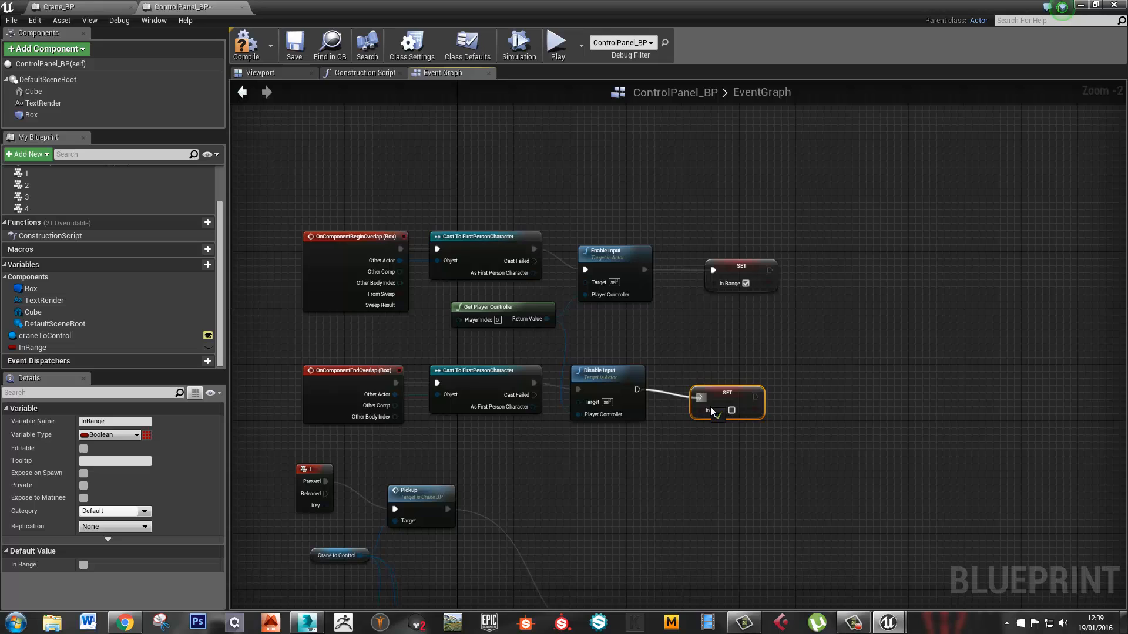
pyautogui.click(746, 283)
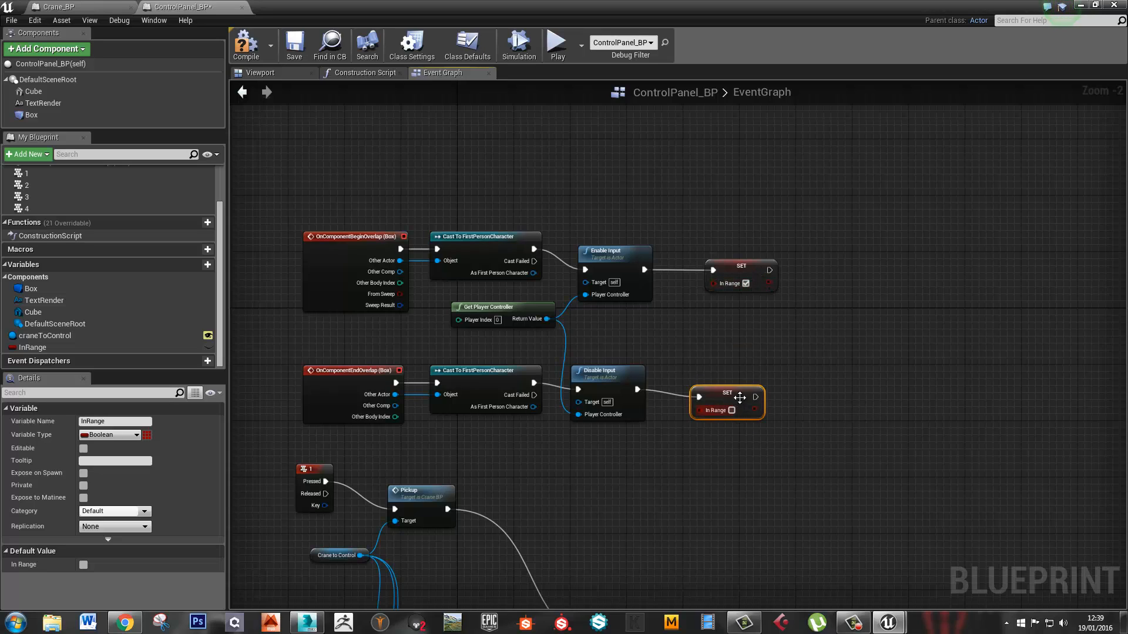
pyautogui.moveTo(734, 397); pyautogui.dragTo(735, 383)
# Move the Enable Input node and its Get Player Controller node away from the Delay node to make room between them
pyautogui.moveTo(705, 424); pyautogui.dragTo(522, 151, button='right')
pyautogui.moveTo(664, 331); pyautogui.dragTo(663, 330, button='right')
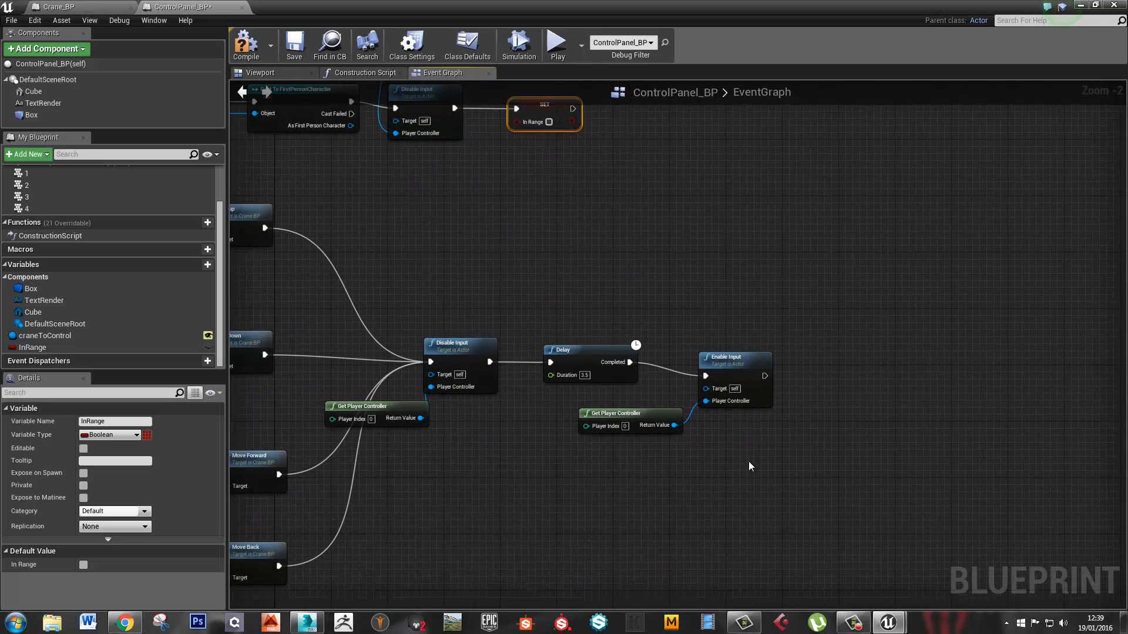
pyautogui.moveTo(749, 467); pyautogui.dragTo(663, 339)
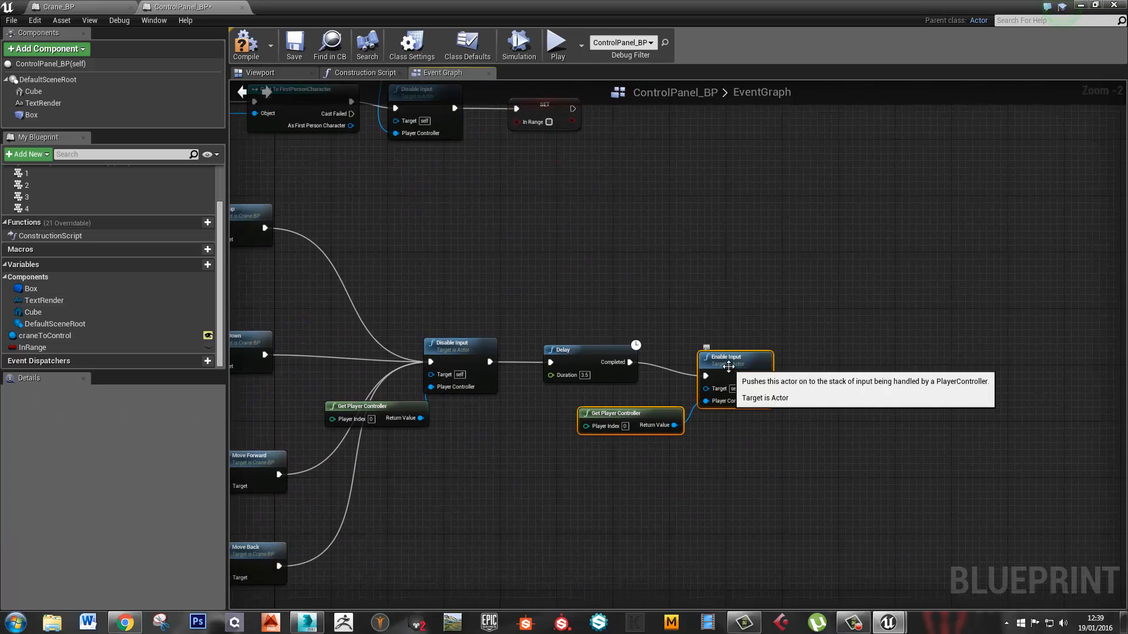
pyautogui.moveTo(729, 367); pyautogui.dragTo(820, 367)
# Insert a Branch with an InRange getter as its condition between Delay and Enable Input, using the True output, and compile the blueprint
pyautogui.moveTo(76, 346); pyautogui.dragTo(717, 314)
pyautogui.click(708, 318)
pyautogui.click(705, 297)
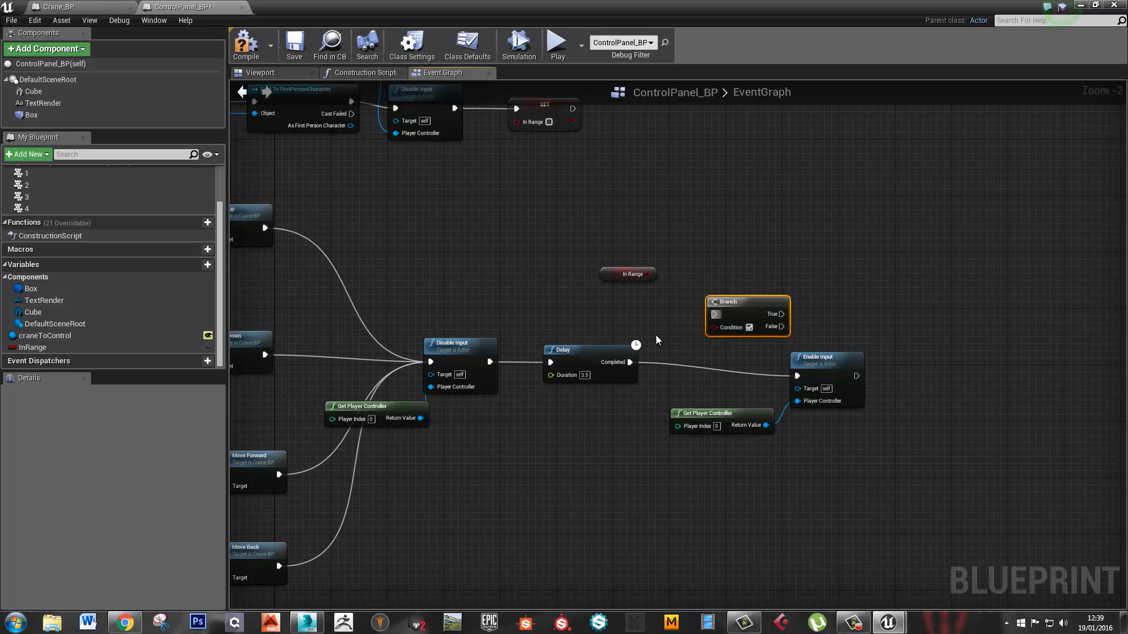
pyautogui.moveTo(648, 275); pyautogui.dragTo(714, 327)
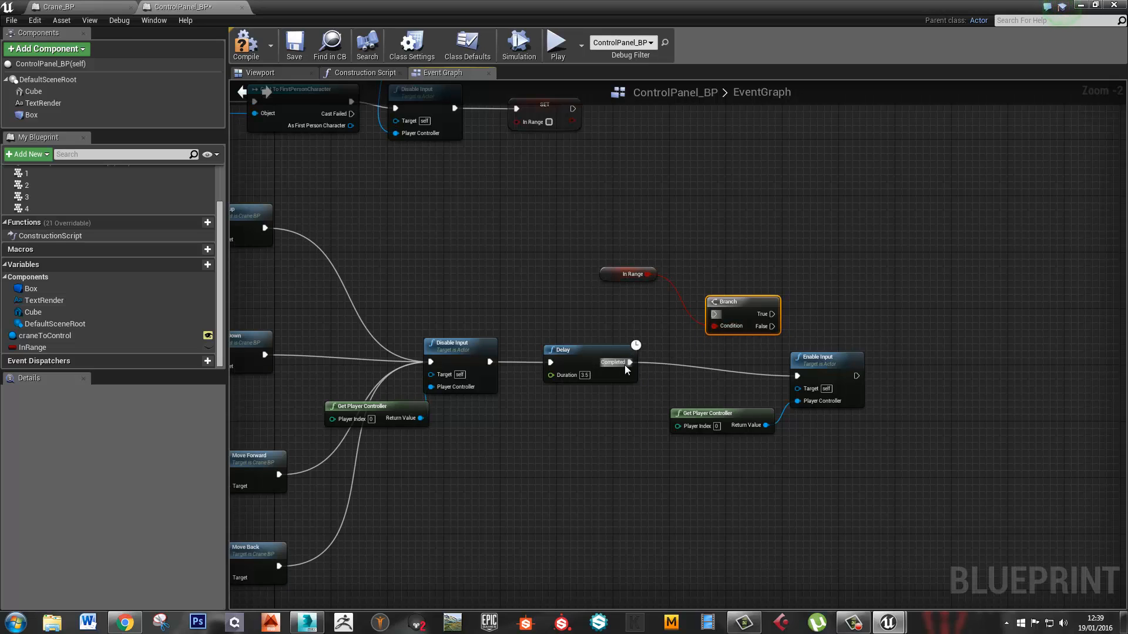
pyautogui.moveTo(630, 362); pyautogui.dragTo(798, 375)
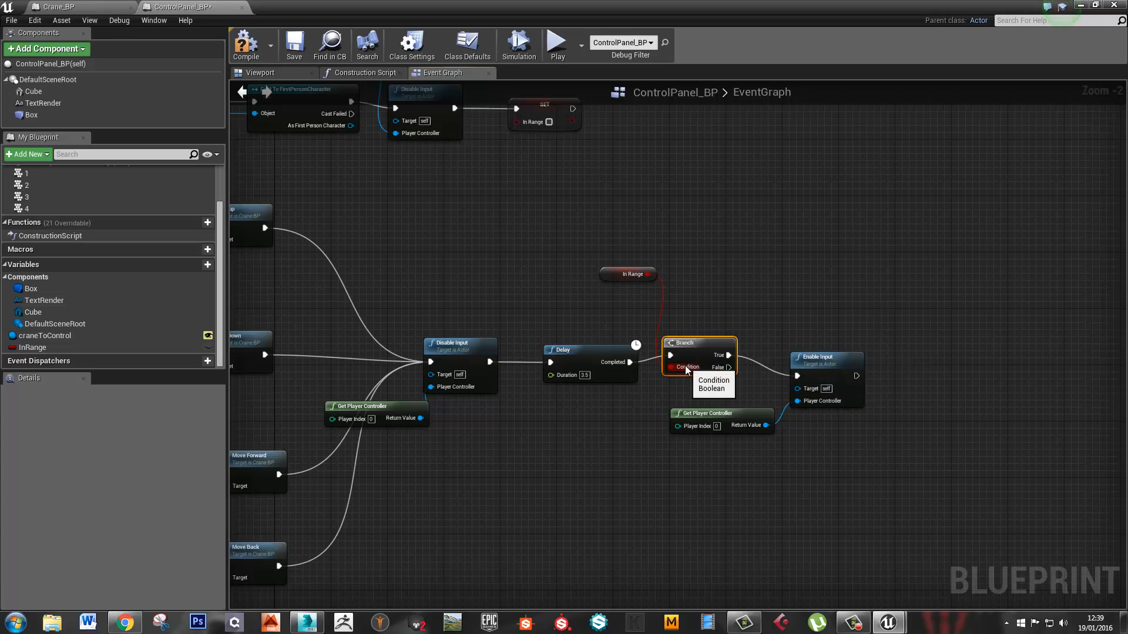
pyautogui.click(244, 53)
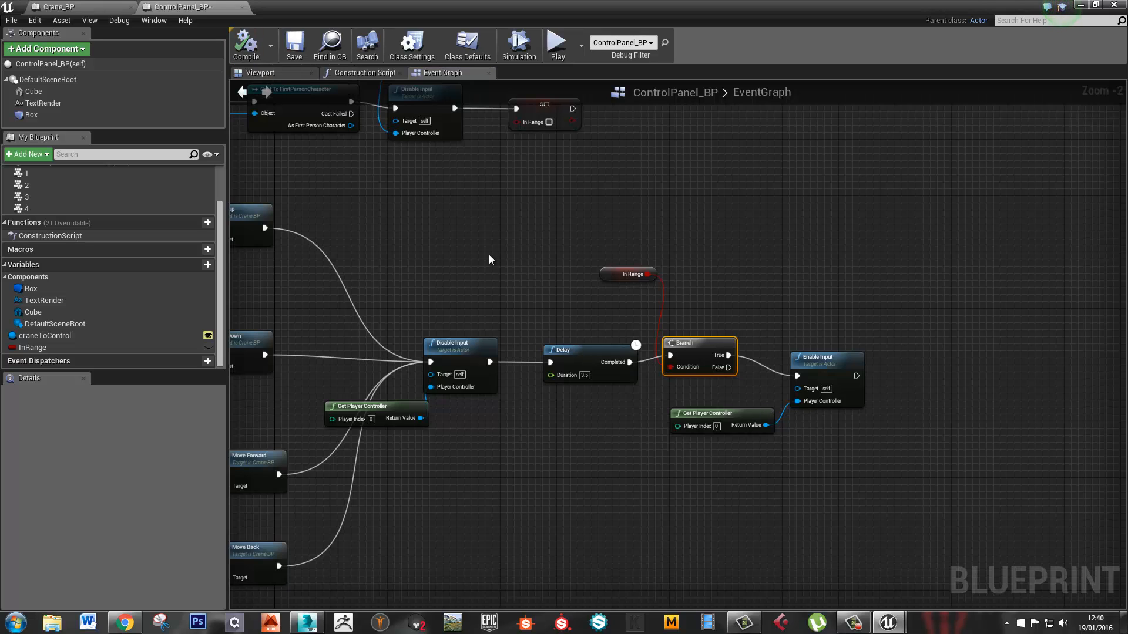
# Shift the end-overlap event's Set InRange node slightly and move the InRange getter closer to the Branch node
pyautogui.moveTo(509, 259); pyautogui.dragTo(618, 385, button='right')
pyautogui.moveTo(303, 254); pyautogui.dragTo(763, 336)
pyautogui.click(673, 336)
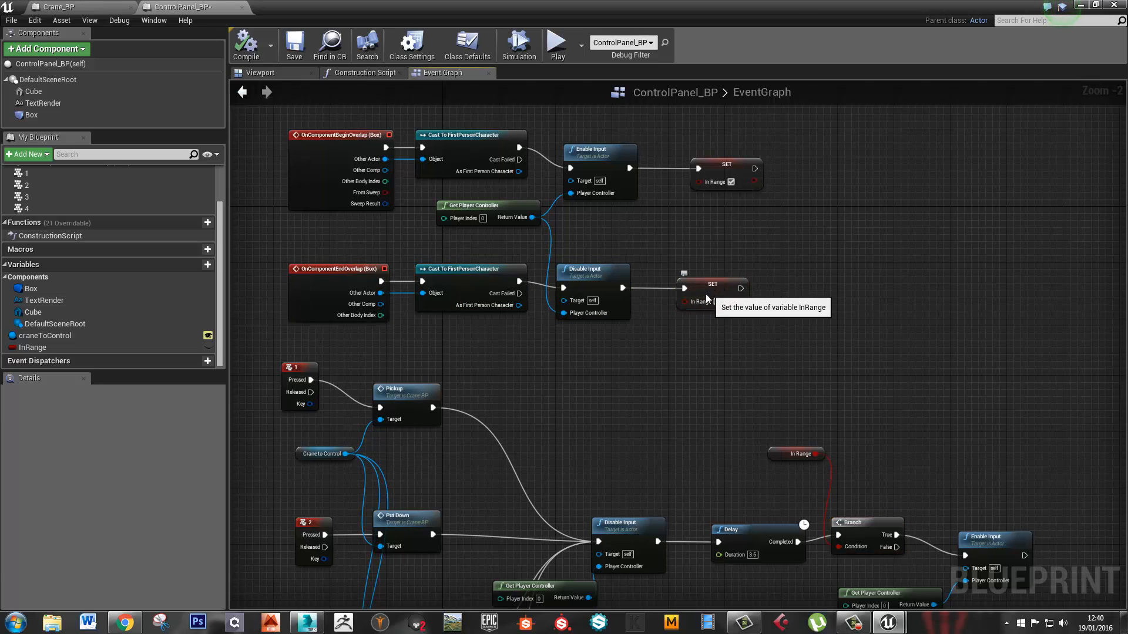
pyautogui.moveTo(715, 309); pyautogui.dragTo(710, 317)
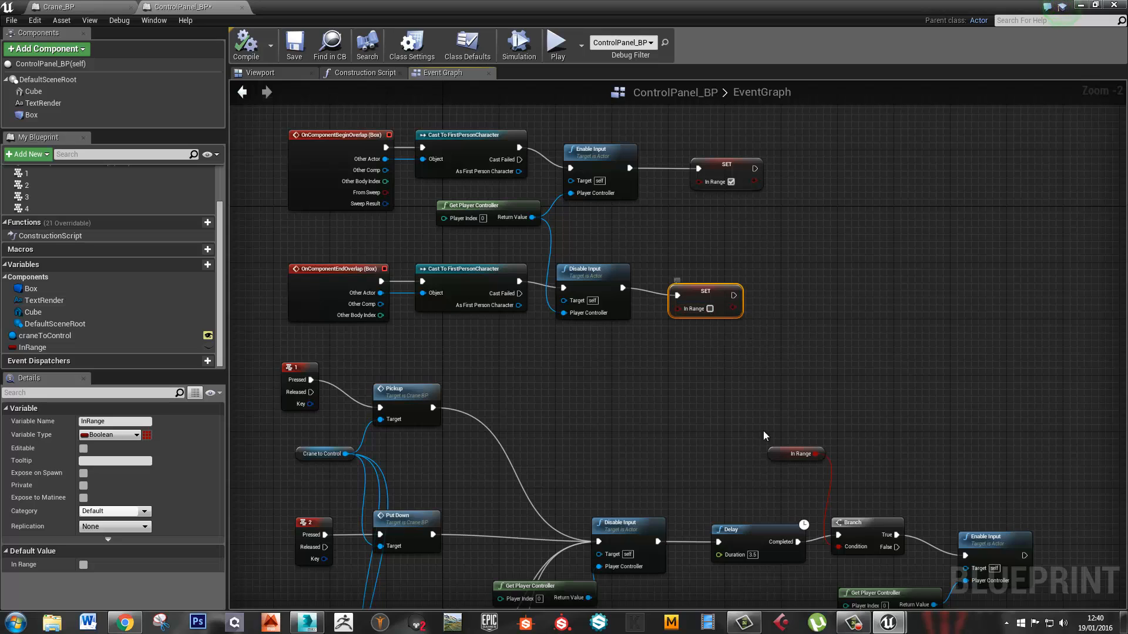
pyautogui.moveTo(895, 432); pyautogui.dragTo(743, 241, button='right')
pyautogui.moveTo(629, 270); pyautogui.dragTo(640, 309)
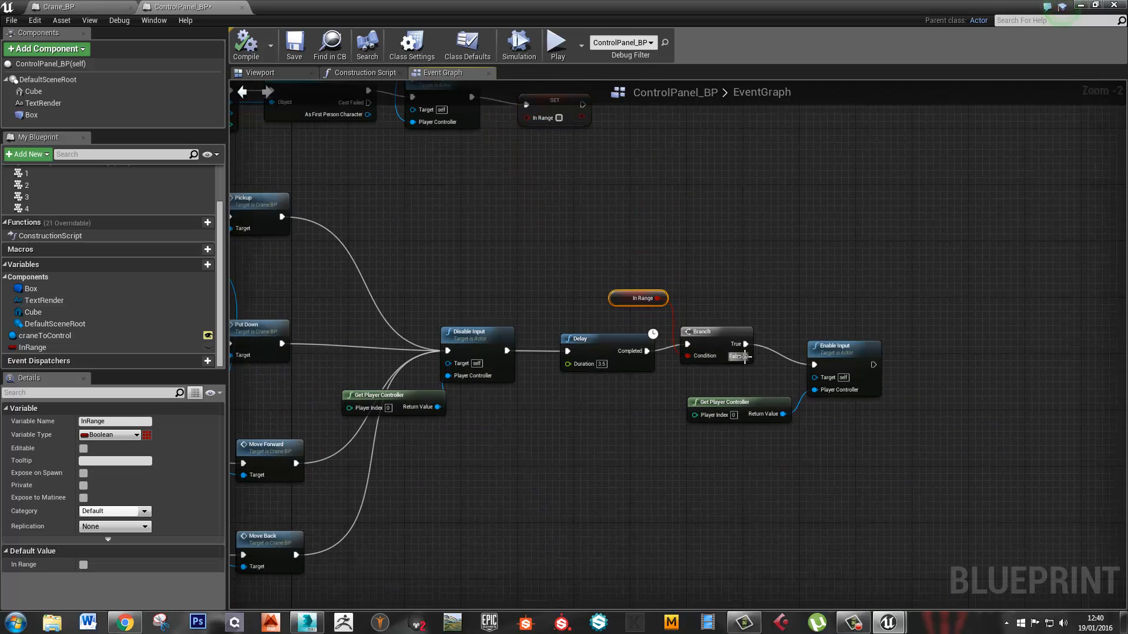
pyautogui.moveTo(787, 324); pyautogui.dragTo(924, 435)
pyautogui.moveTo(746, 356); pyautogui.dragTo(803, 300)
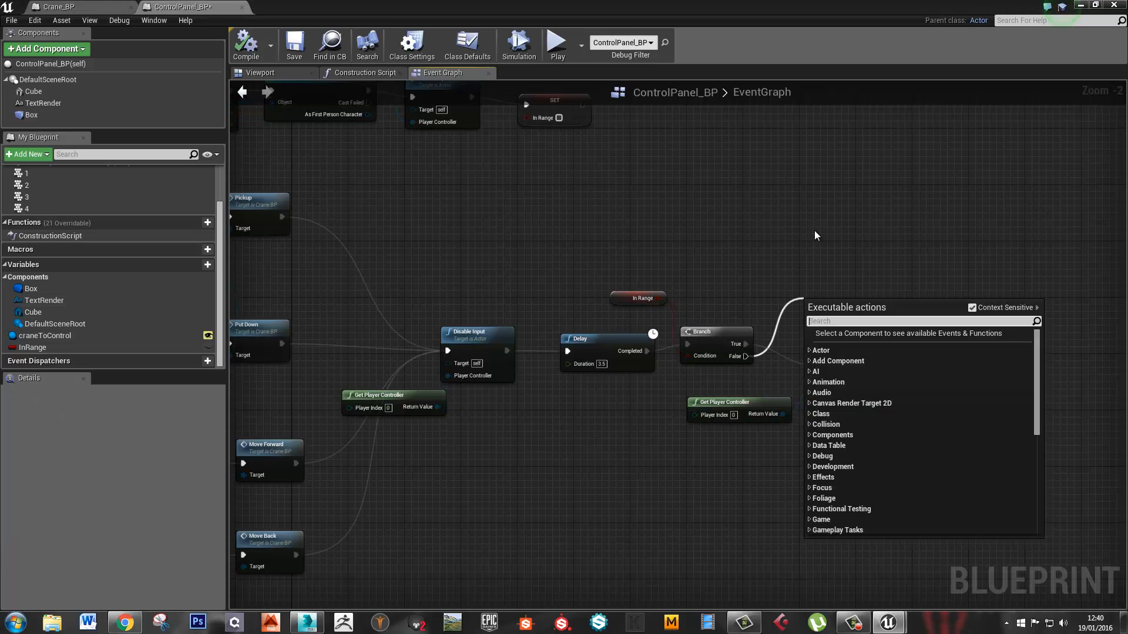
pyautogui.click(442, 73)
# Switch to the level editor, maximize its window and save the map
pyautogui.click(1081, 5)
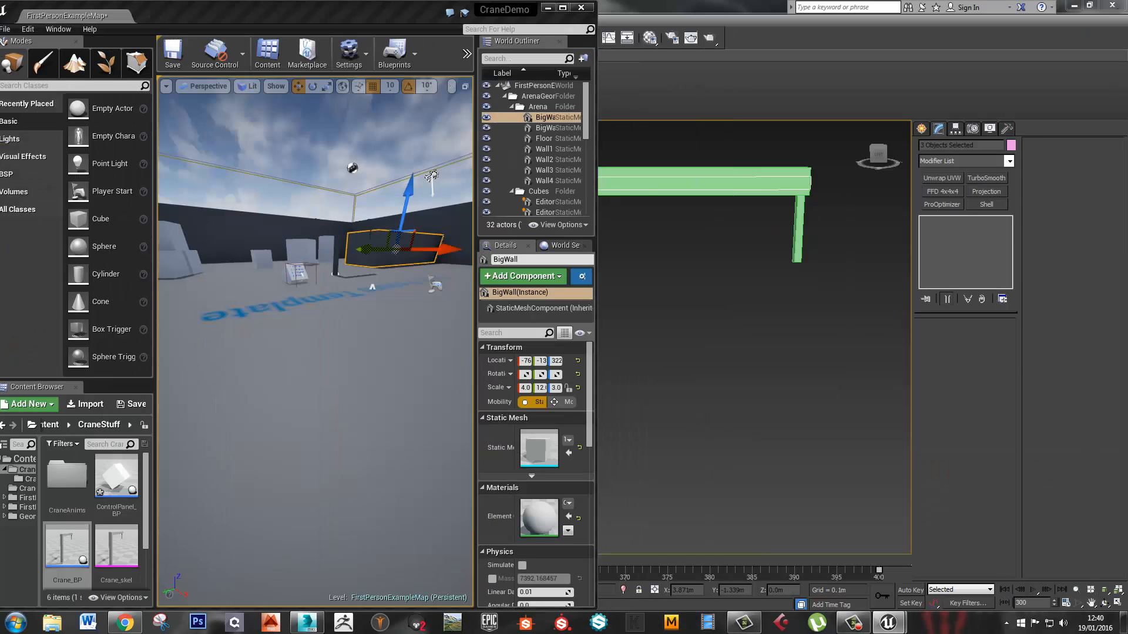
pyautogui.doubleClick(413, 15)
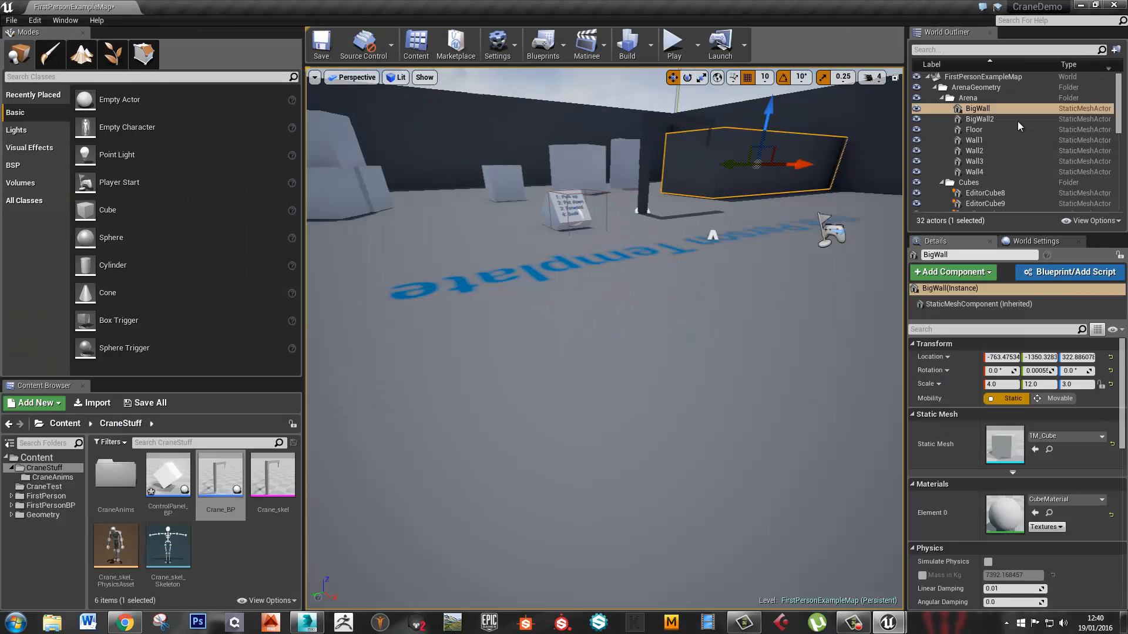
pyautogui.hotkey('ctrl', 's')
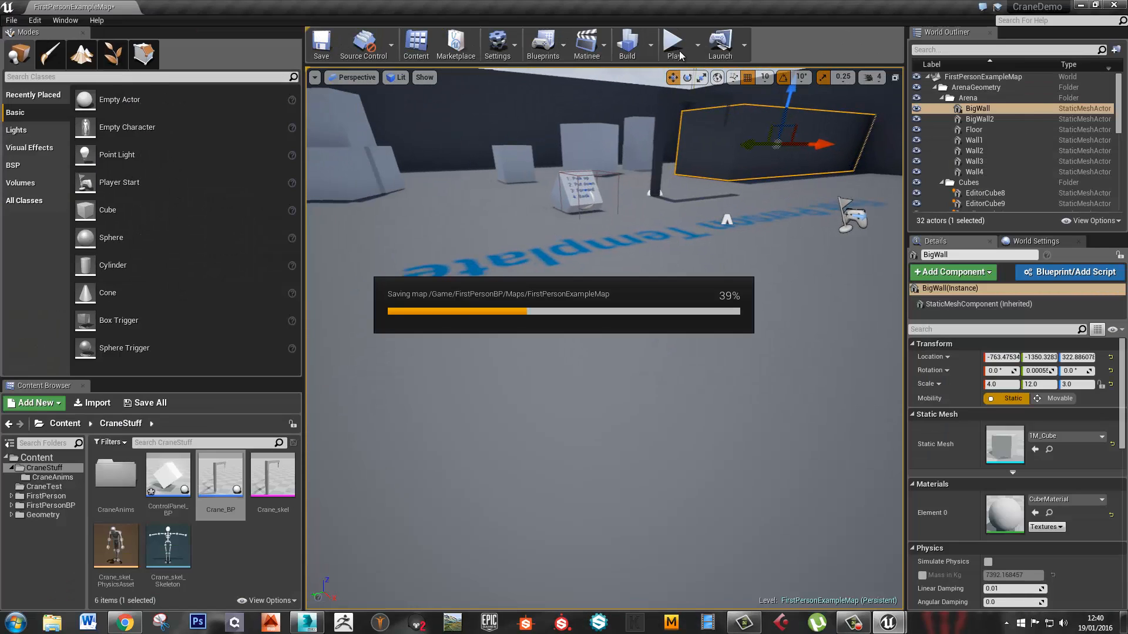
# Play the level and walk the character between the crane and the control panel to test the commands
pyautogui.click(680, 55)
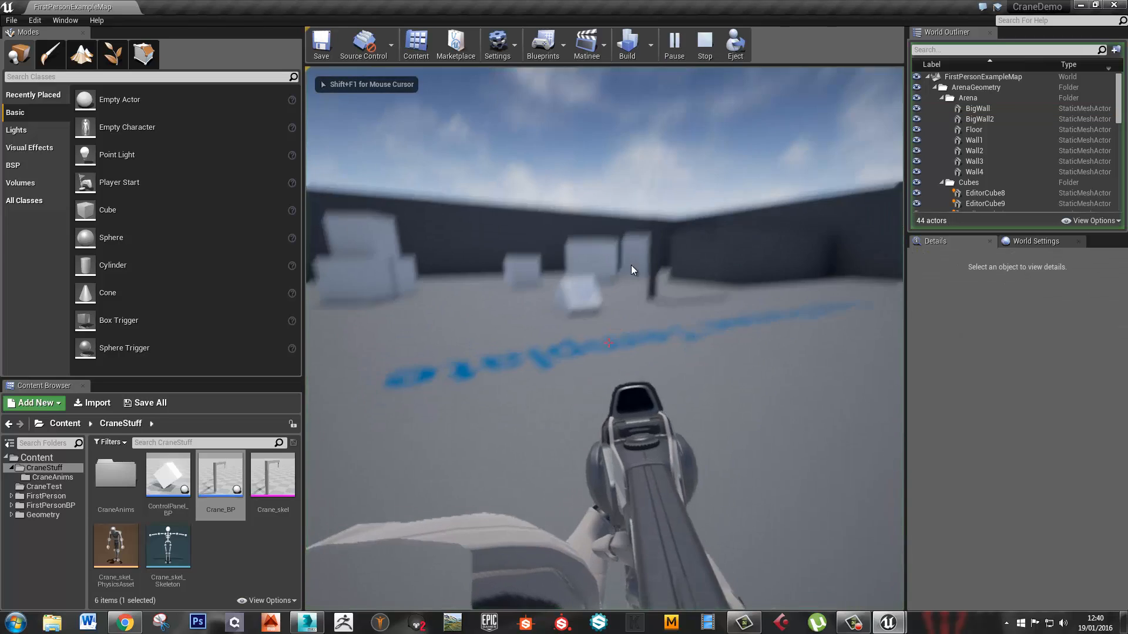
pyautogui.press('w')
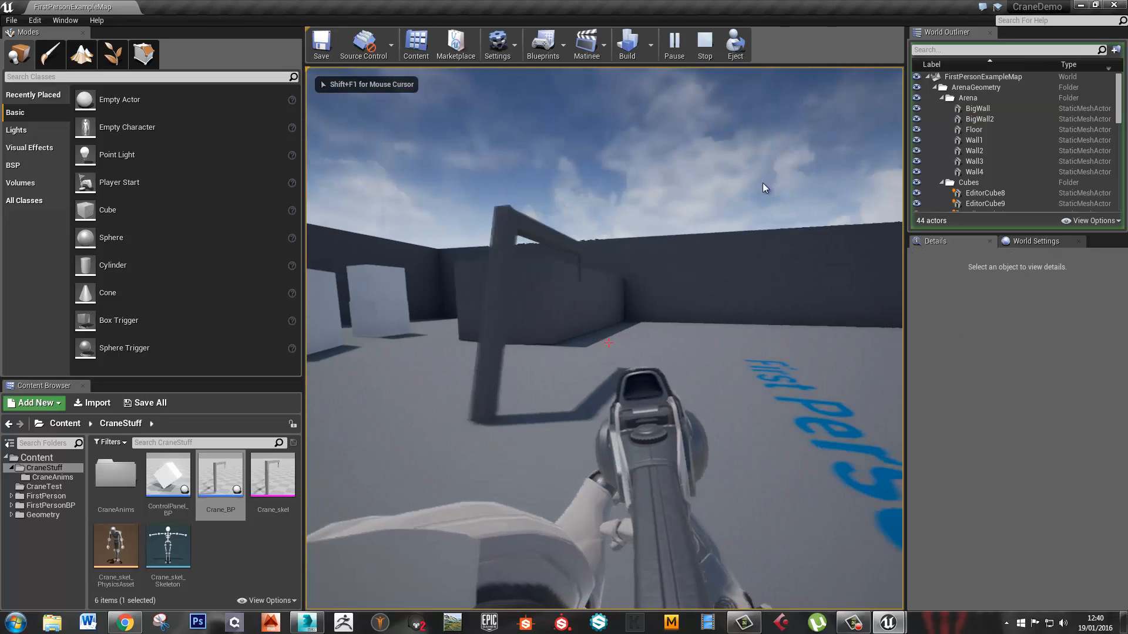
pyautogui.press('s')
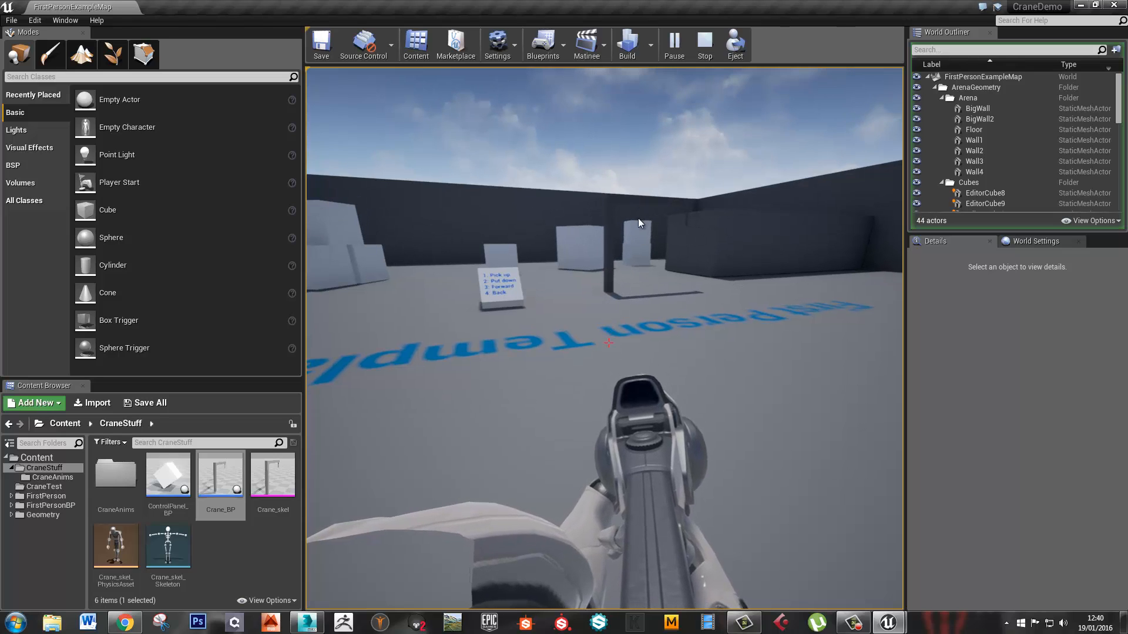
pyautogui.press('w')
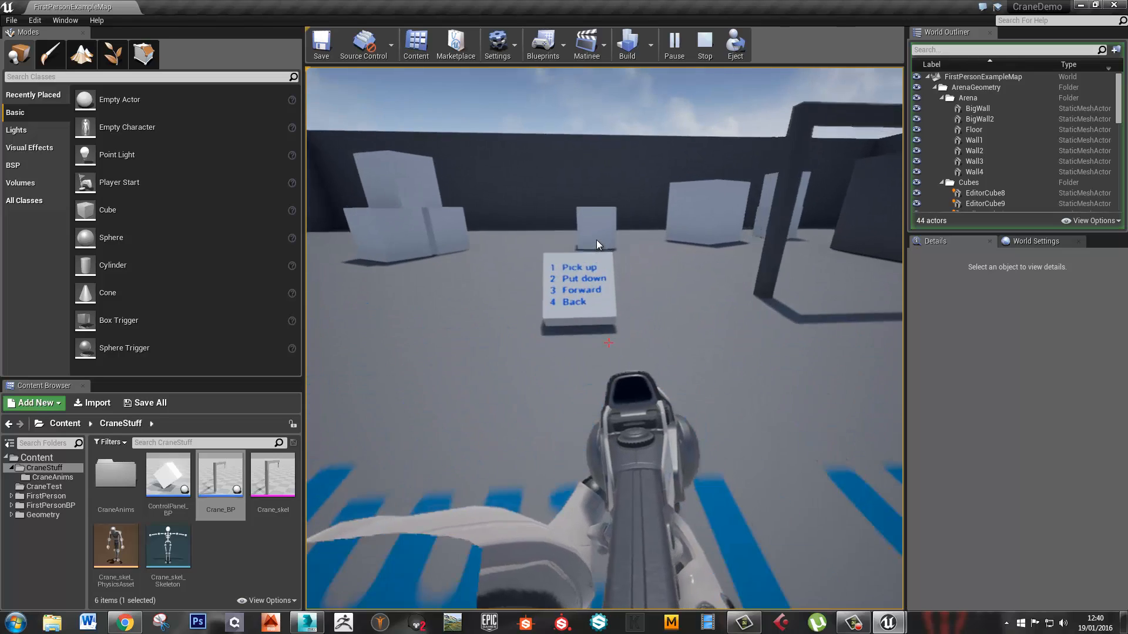
pyautogui.press('w')
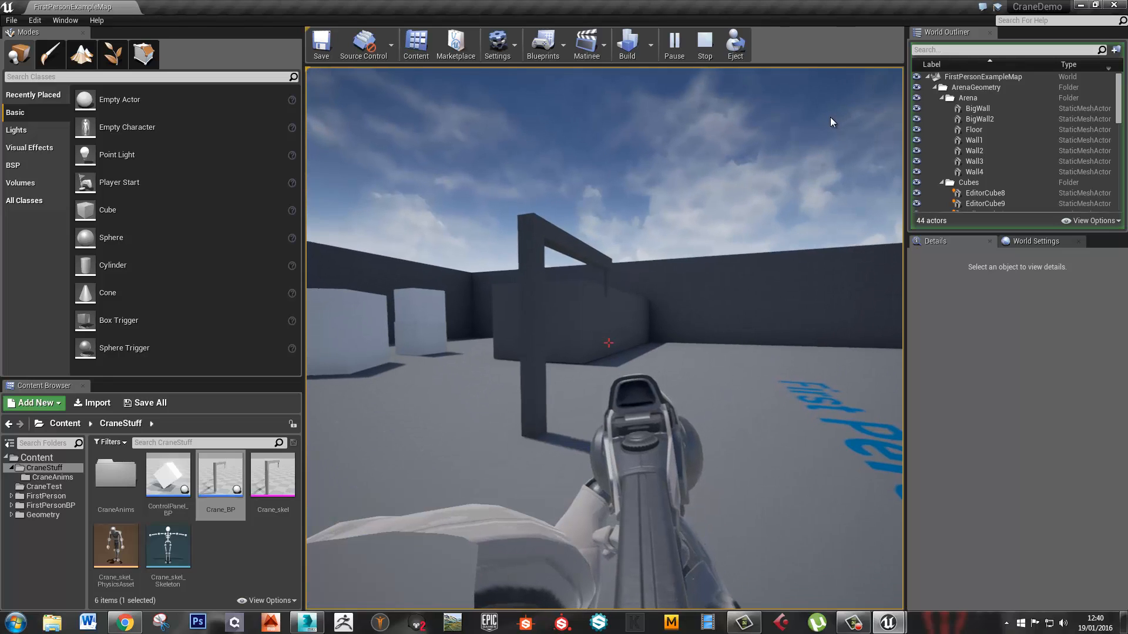
pyautogui.press('d')
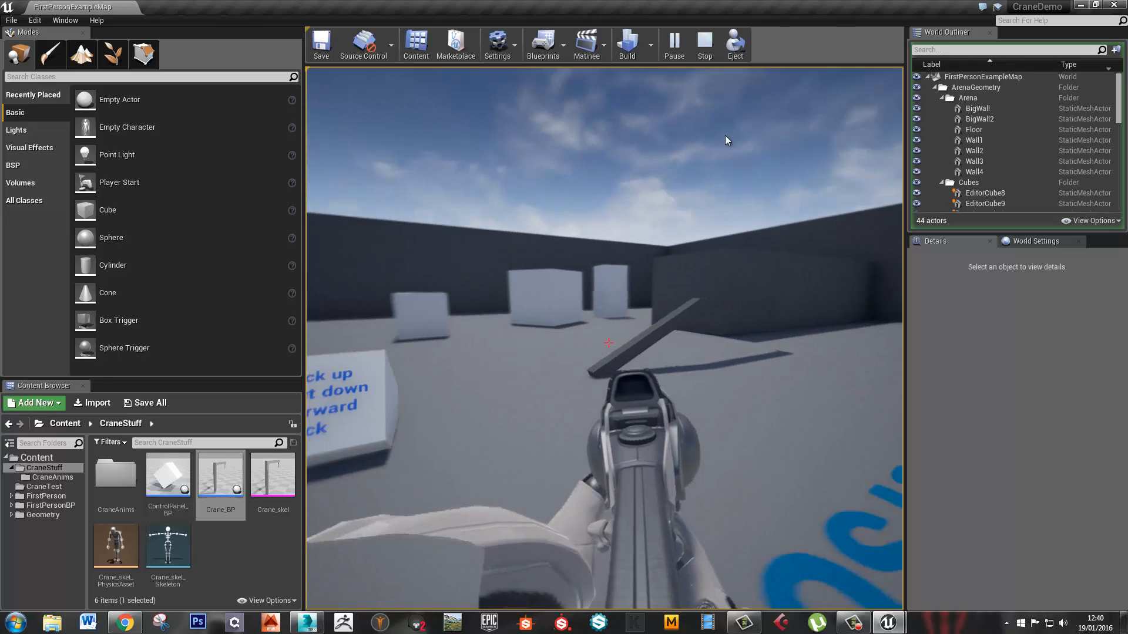
# Walk away from the control panel and back, test the Put down command, and stop the play session
pyautogui.press('s')
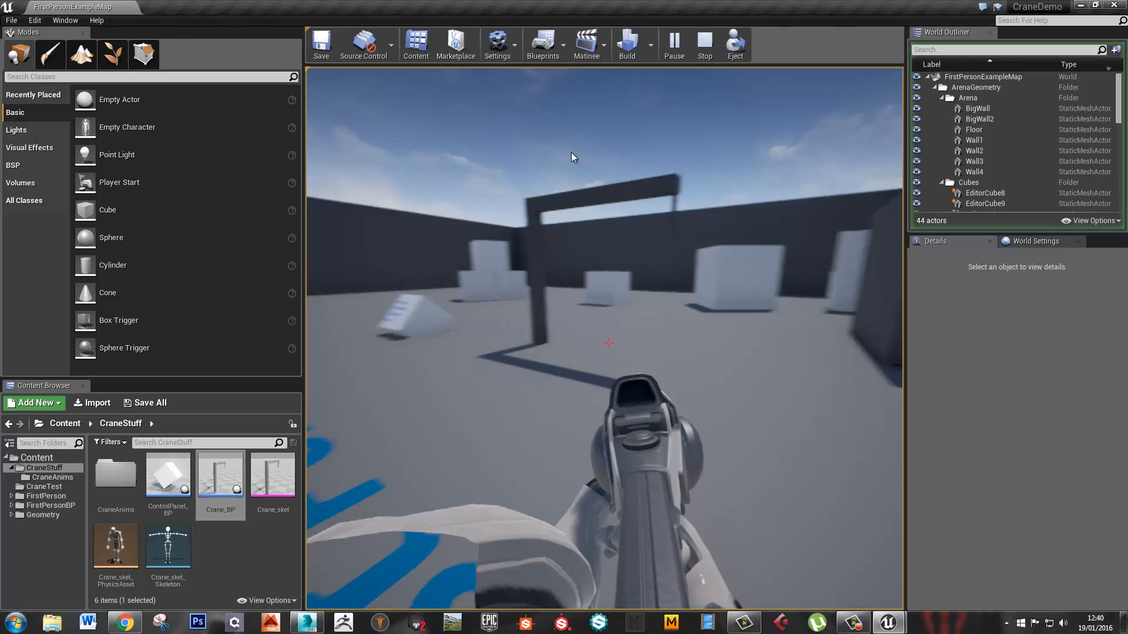
pyautogui.press('a')
pyautogui.press('w')
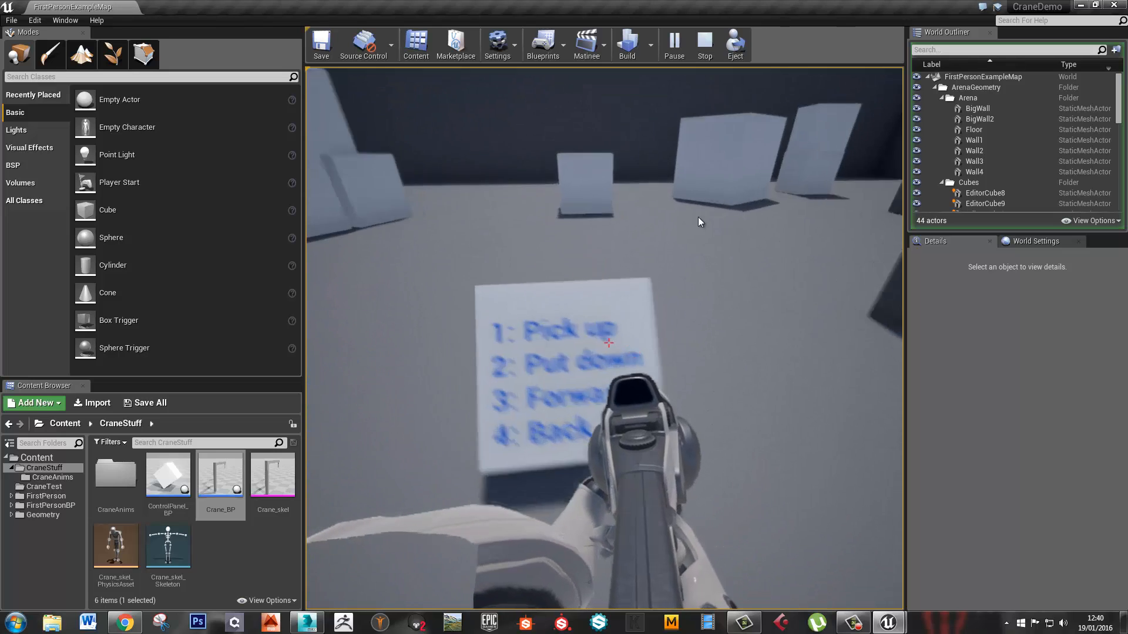
pyautogui.press('s')
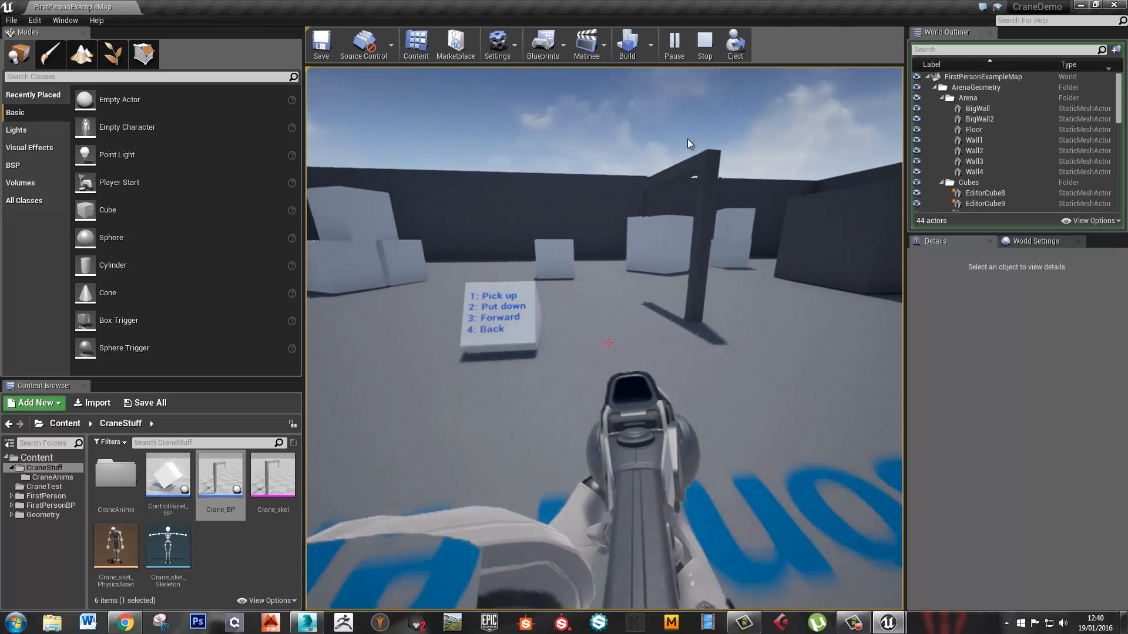
pyautogui.press('w')
pyautogui.press('2')
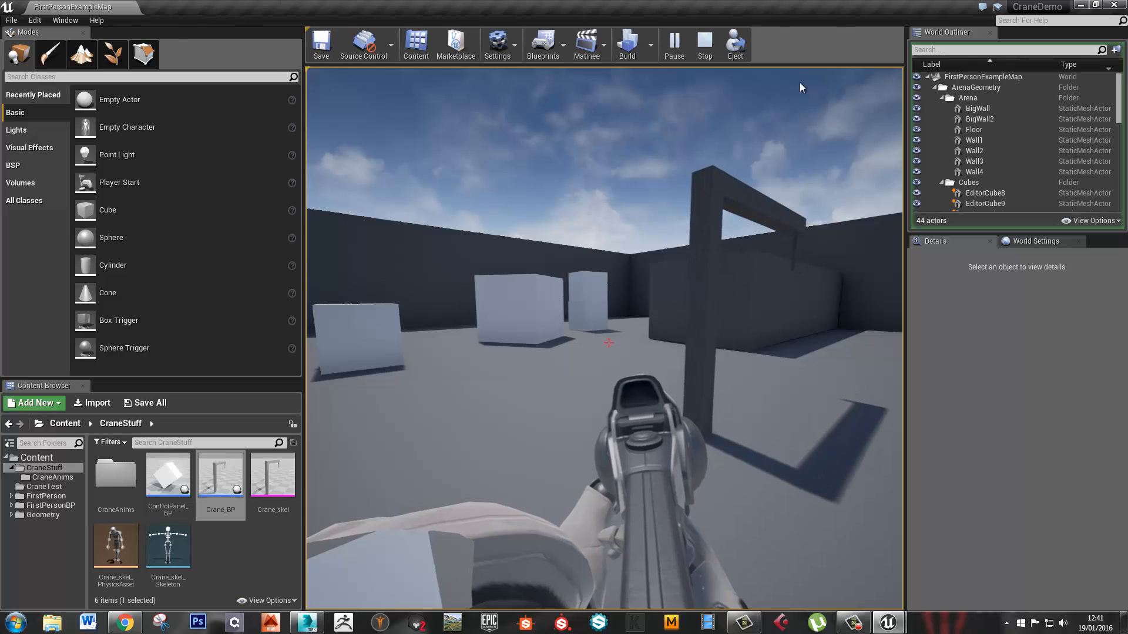
pyautogui.press('Escape')
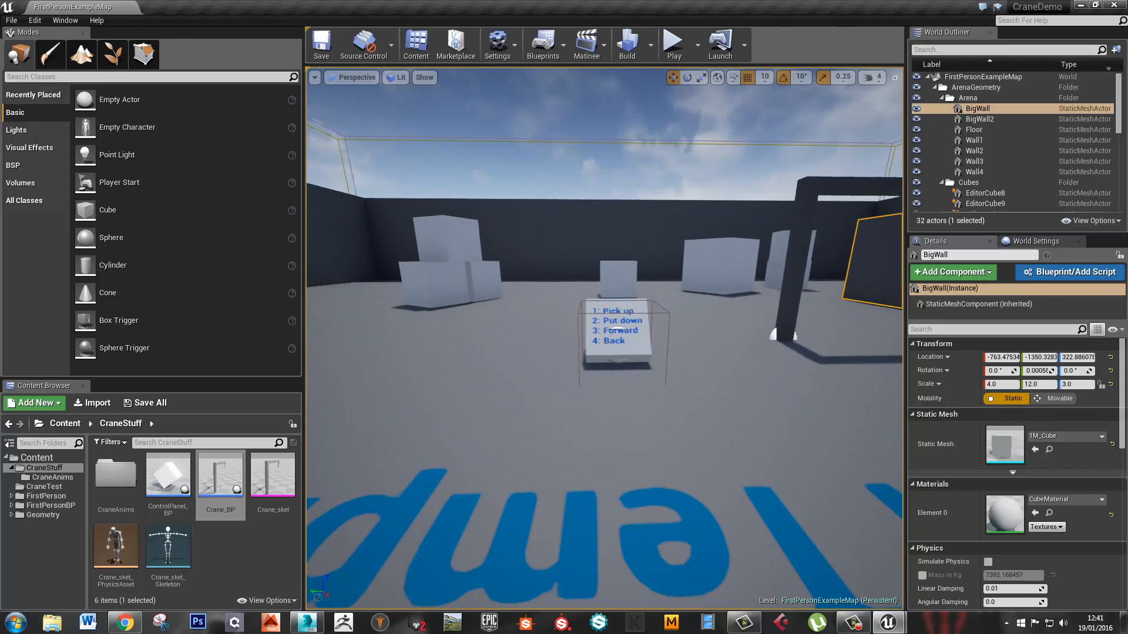
# Bring the viewport close to the control panel, play the level, test the Pick up command and stop playing
pyautogui.press('w')
pyautogui.moveTo(552, 275); pyautogui.dragTo(588, 253, button='right')
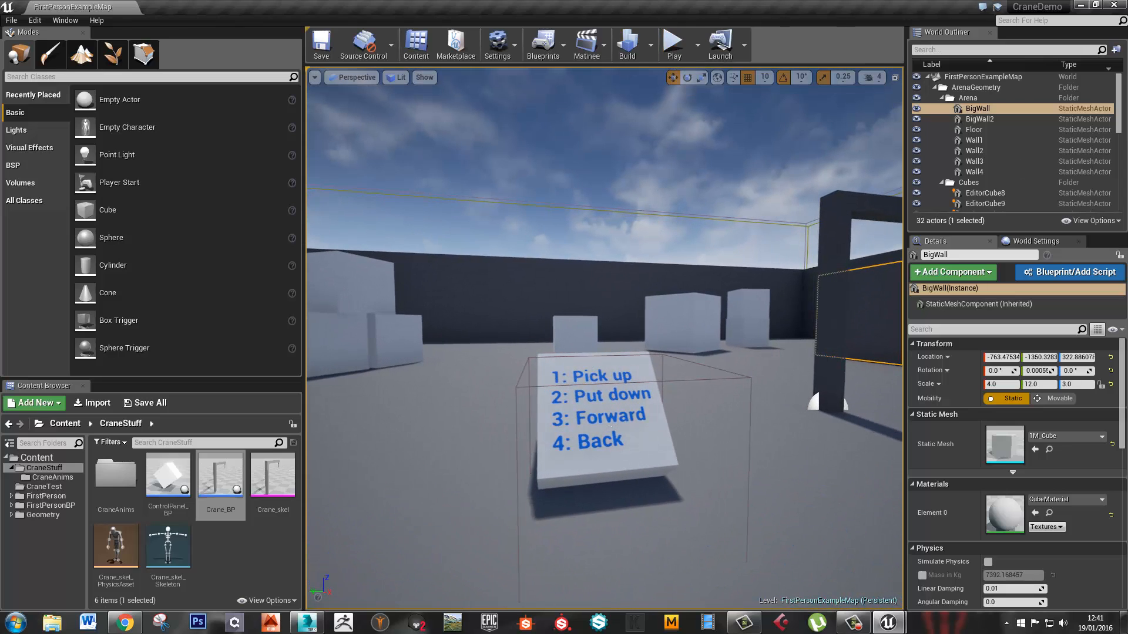
pyautogui.click(674, 44)
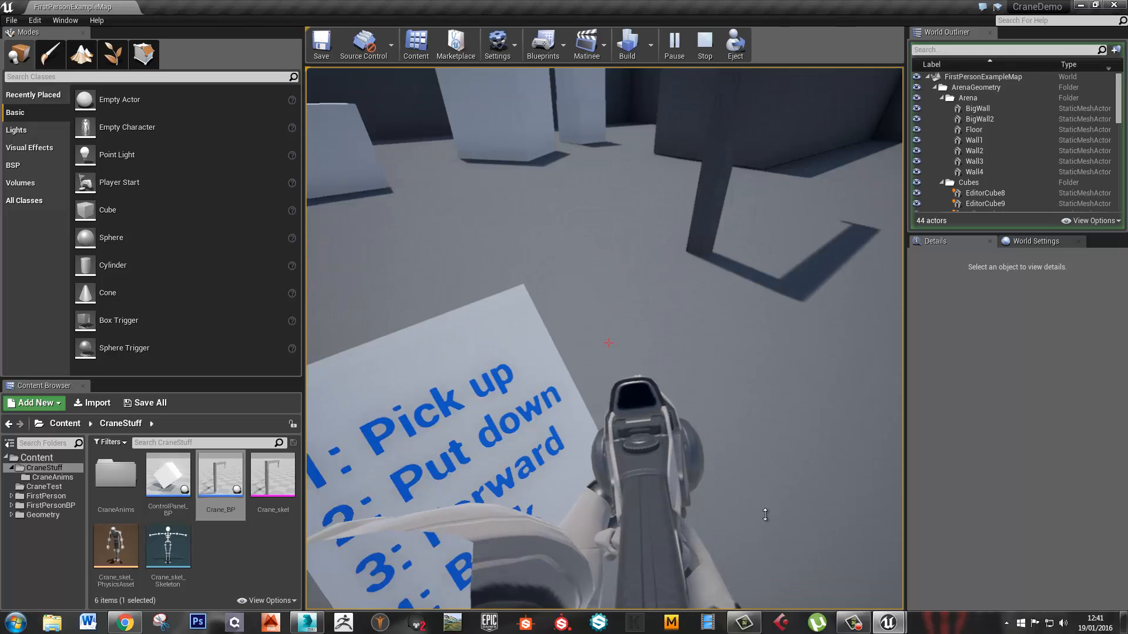
pyautogui.press('1')
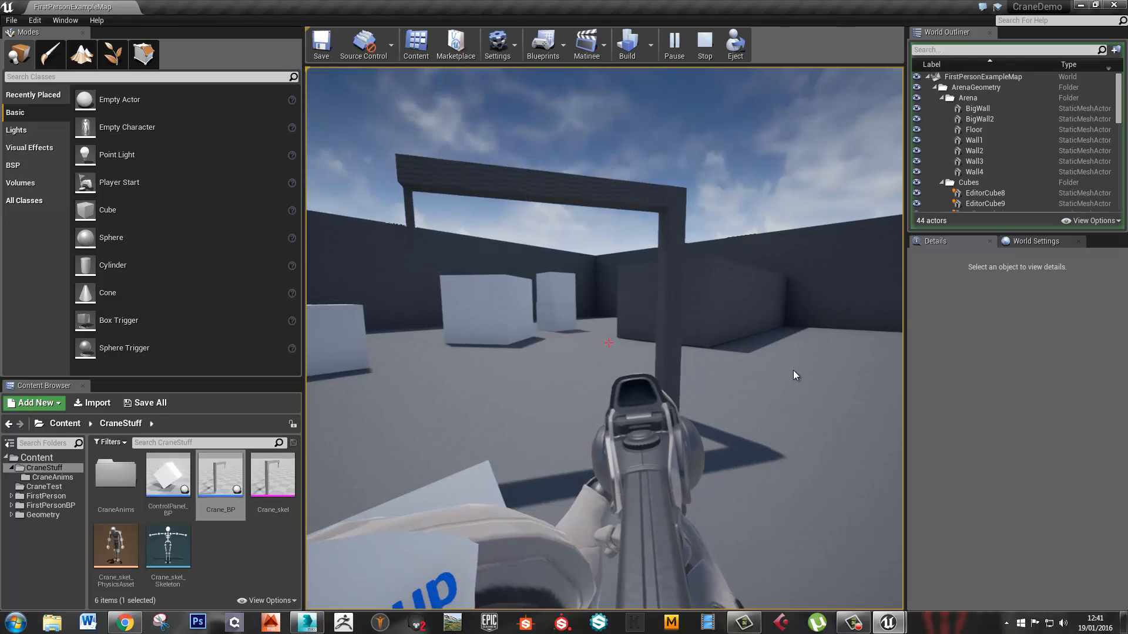
pyautogui.press('Escape')
# Switch back to the ControlPanel_BP event graph and examine the overlap events and the four crane command chains
pyautogui.hotkey('alt', 'Tab')
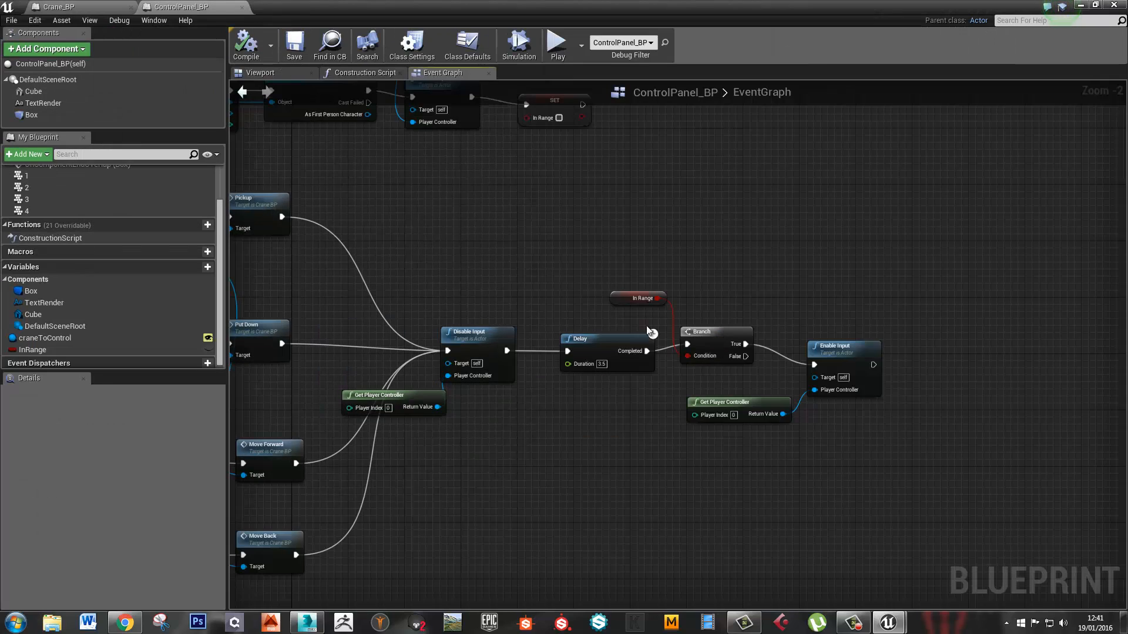
pyautogui.moveTo(487, 276); pyautogui.dragTo(714, 391, button='right')
pyautogui.scroll(-3, 625, 258)
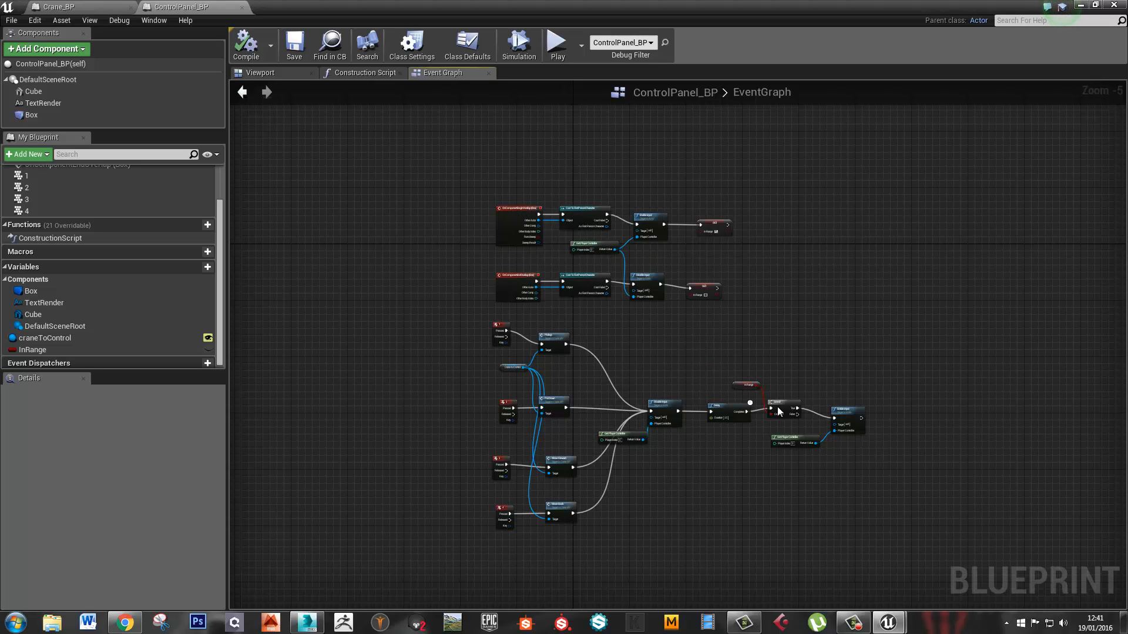
pyautogui.moveTo(634, 357); pyautogui.dragTo(644, 297, button='right')
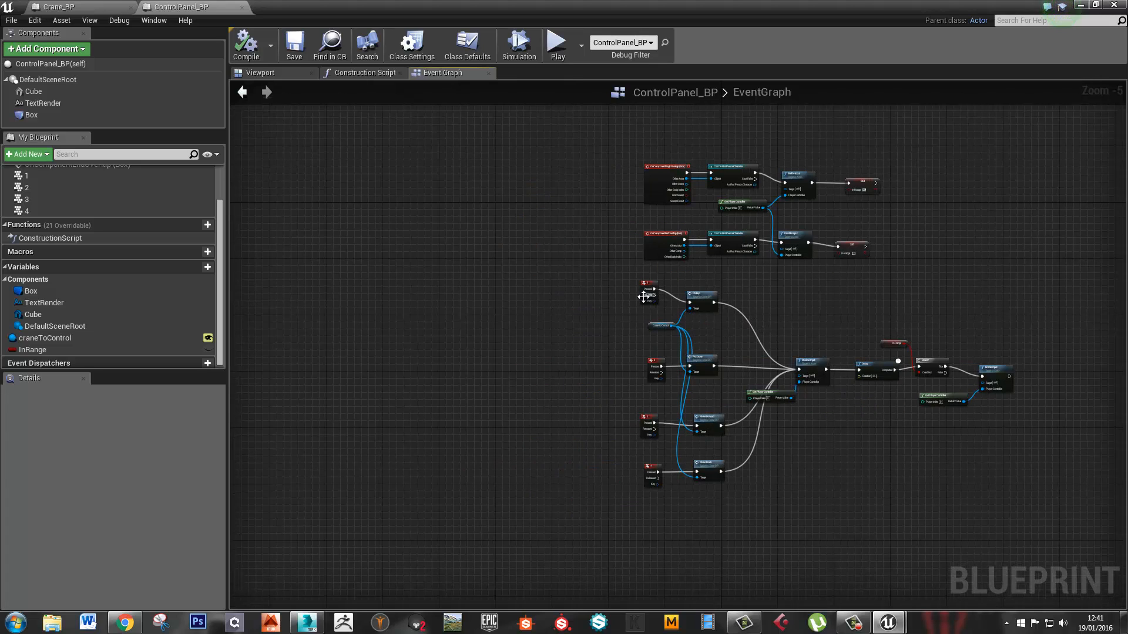
pyautogui.moveTo(785, 291); pyautogui.dragTo(626, 300, button='right')
pyautogui.scroll(4, 536, 295)
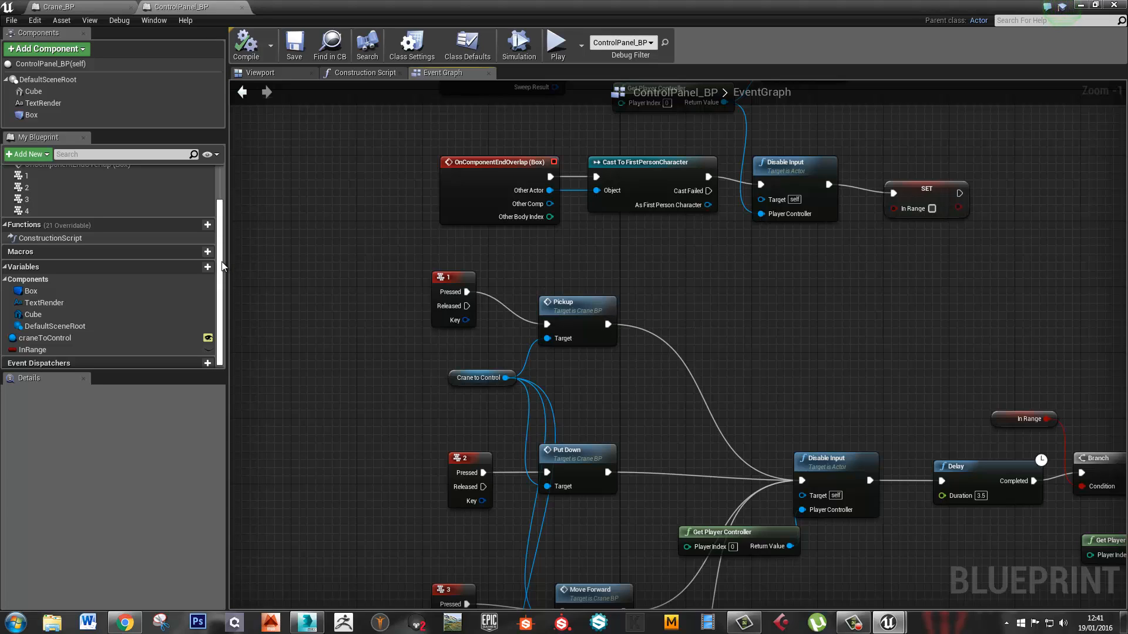
# Create a Boolean variable named ForwardOrBack in the control panel blueprint and compile it
pyautogui.scroll(-1, 222, 286)
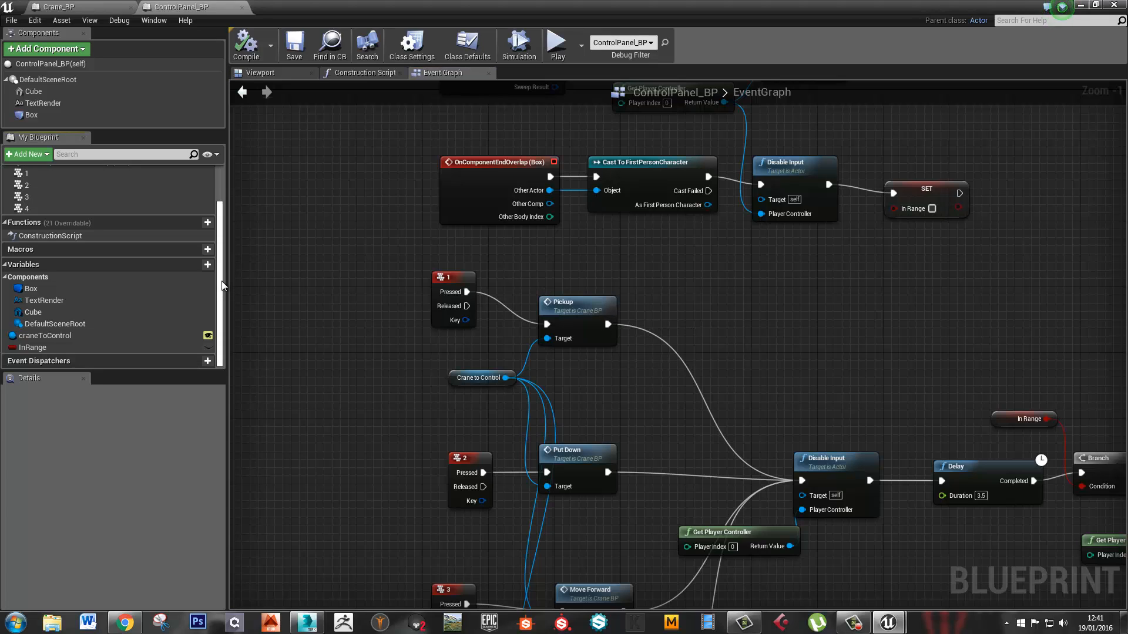
pyautogui.click(195, 265)
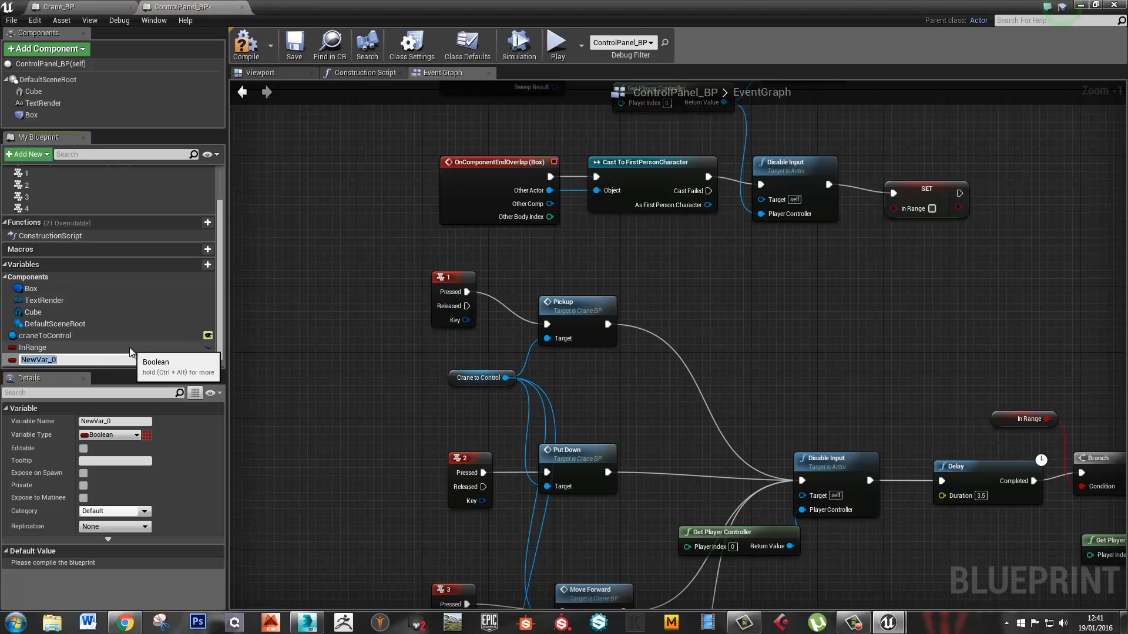
pyautogui.write('Forard')
pyautogui.press('BackSpace')
pyautogui.write('ward0')
pyautogui.write('rBack')
pyautogui.press('Return')
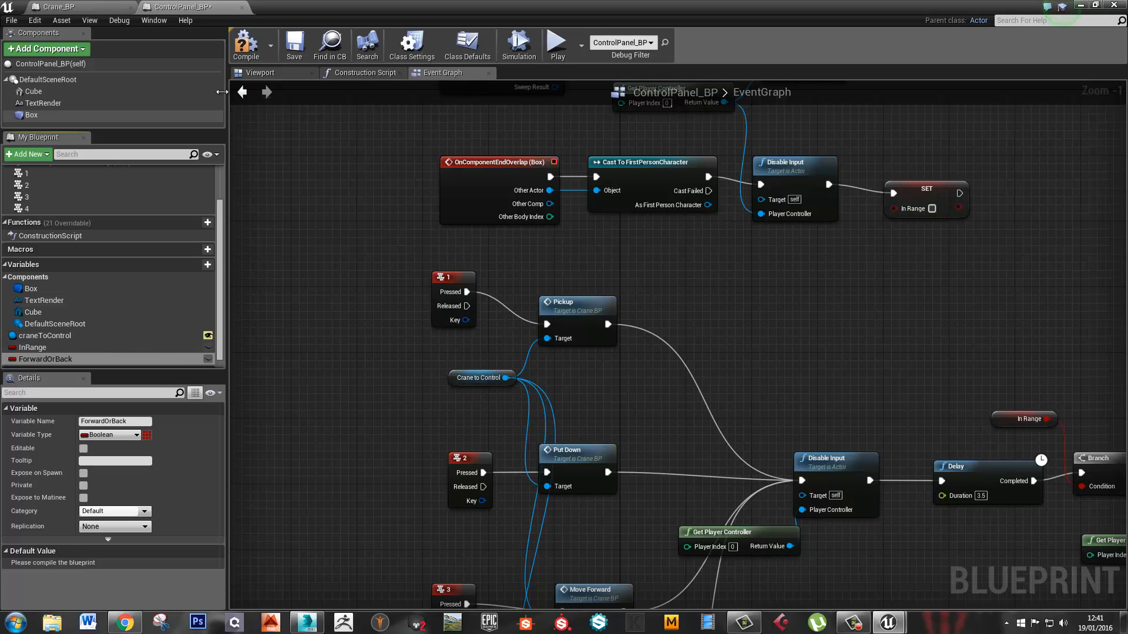
pyautogui.click(246, 44)
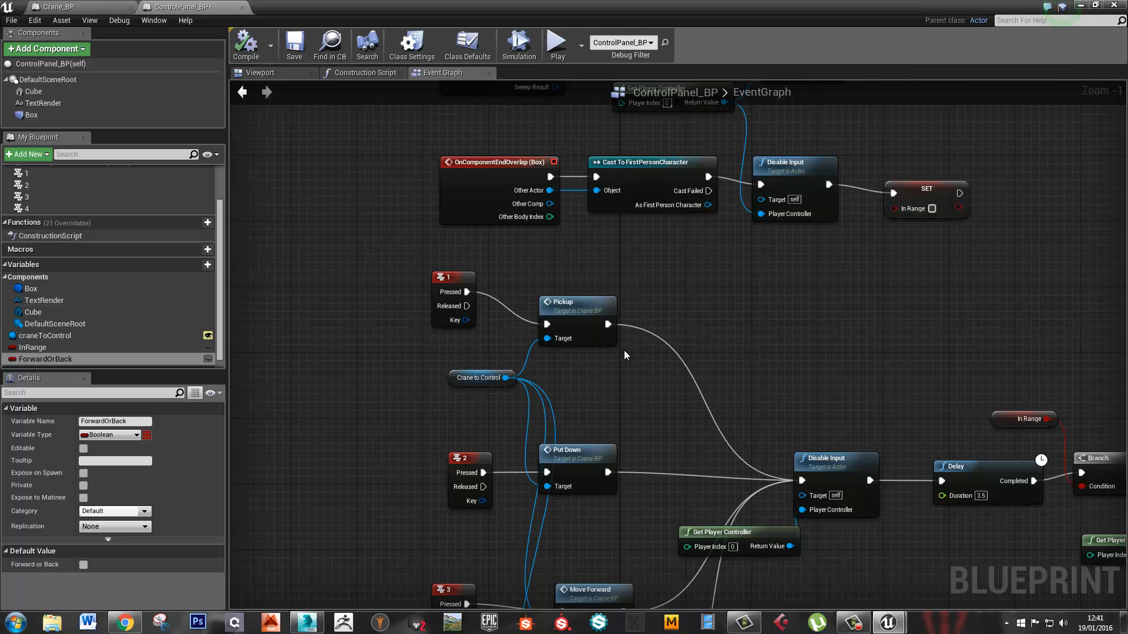
# Rename the ForwardOrBack Boolean variable to AreWeForward and compile the blueprint
pyautogui.moveTo(721, 374); pyautogui.dragTo(681, 305, button='right')
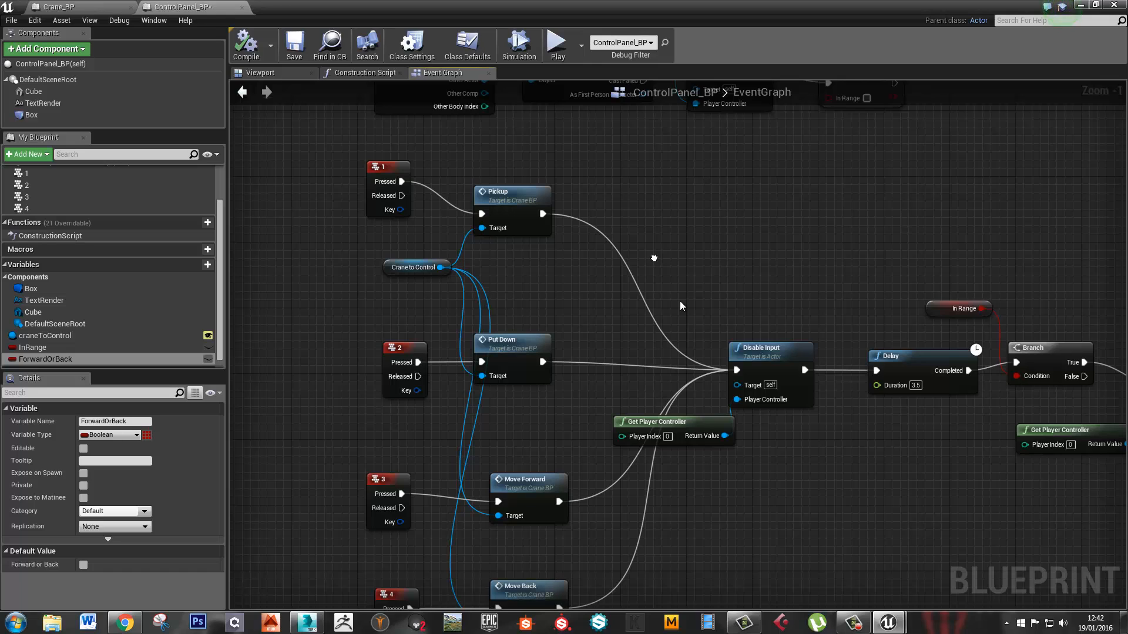
pyautogui.click(97, 359)
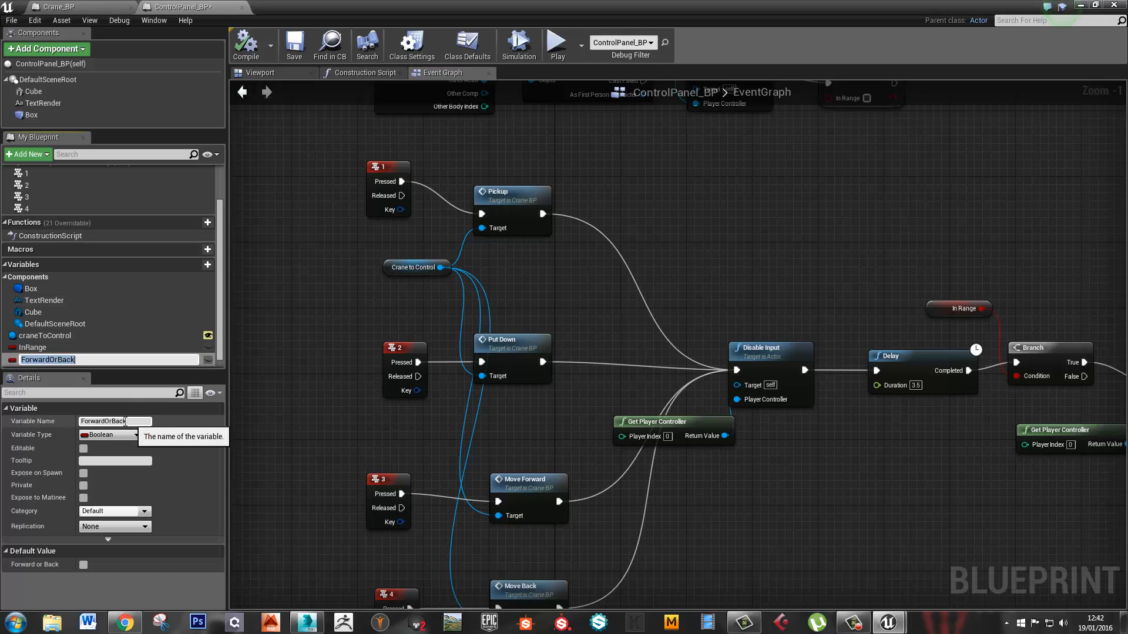
pyautogui.click(142, 422)
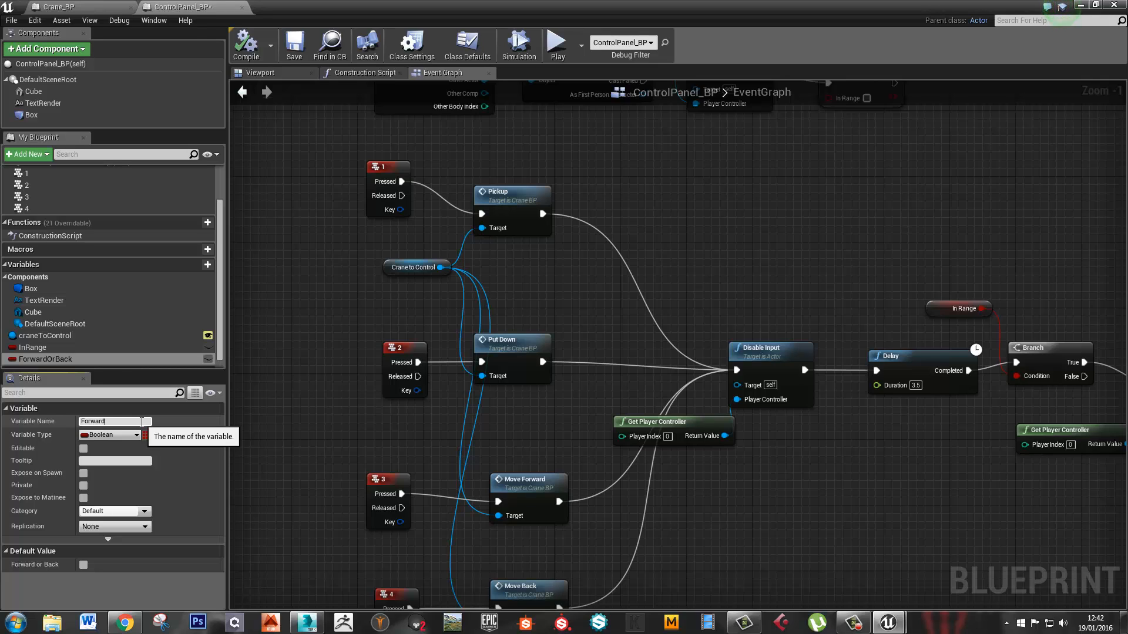
pyautogui.write('AreWe')
pyautogui.press('Return')
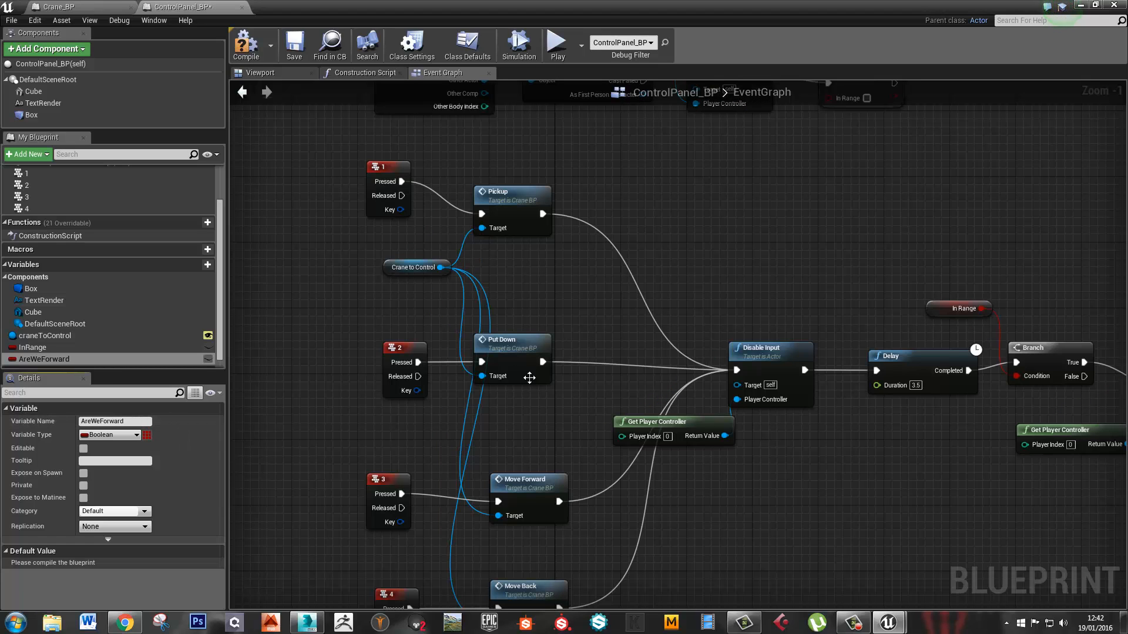
pyautogui.click(246, 44)
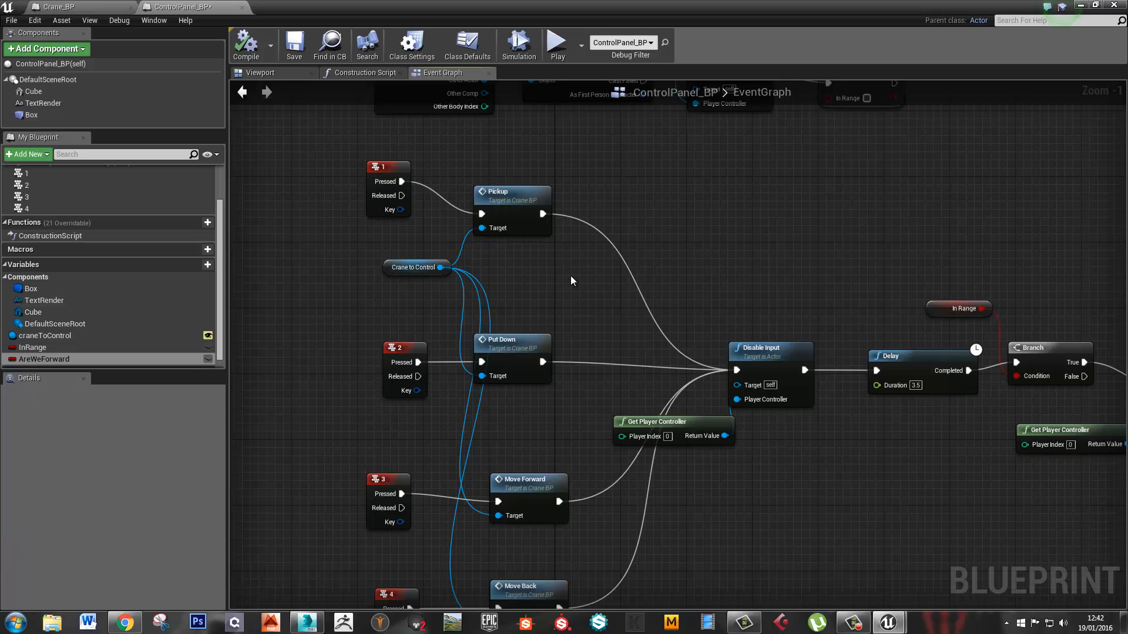
# Insert a Set AreWeForward node with its value ticked between Put Down and the Disable Input node
pyautogui.moveTo(570, 276); pyautogui.dragTo(558, 309, button='right')
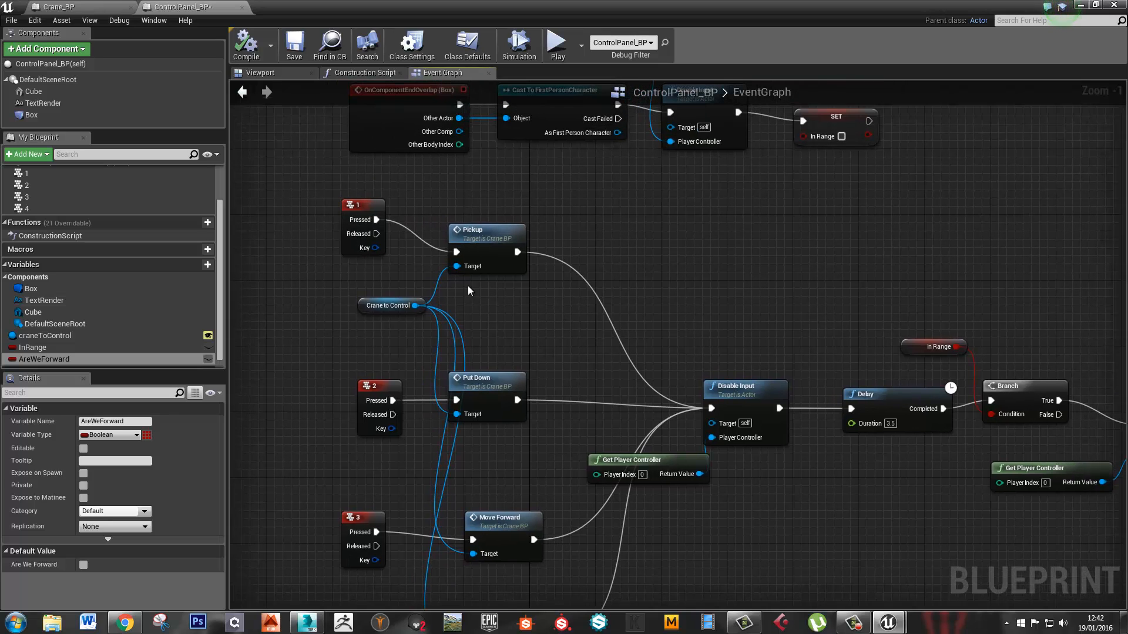
pyautogui.moveTo(478, 394); pyautogui.dragTo(575, 302, button='right')
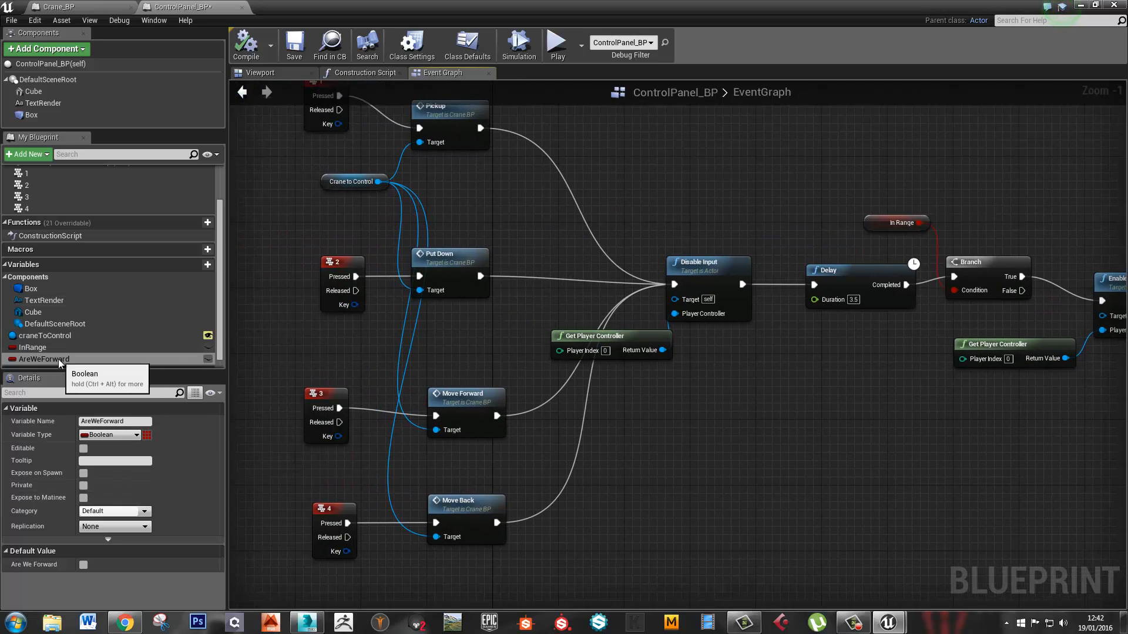
pyautogui.keyDown('alt'); pyautogui.moveTo(58, 359); pyautogui.dragTo(526, 259); pyautogui.keyUp('alt')
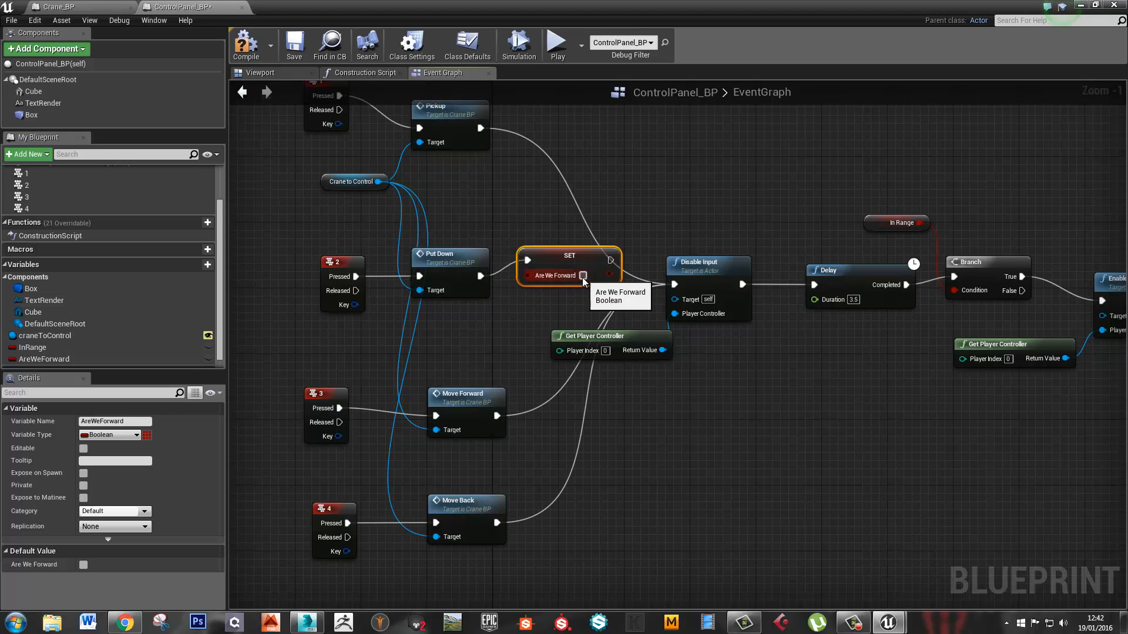
pyautogui.click(583, 276)
pyautogui.moveTo(603, 311); pyautogui.dragTo(604, 331, button='right')
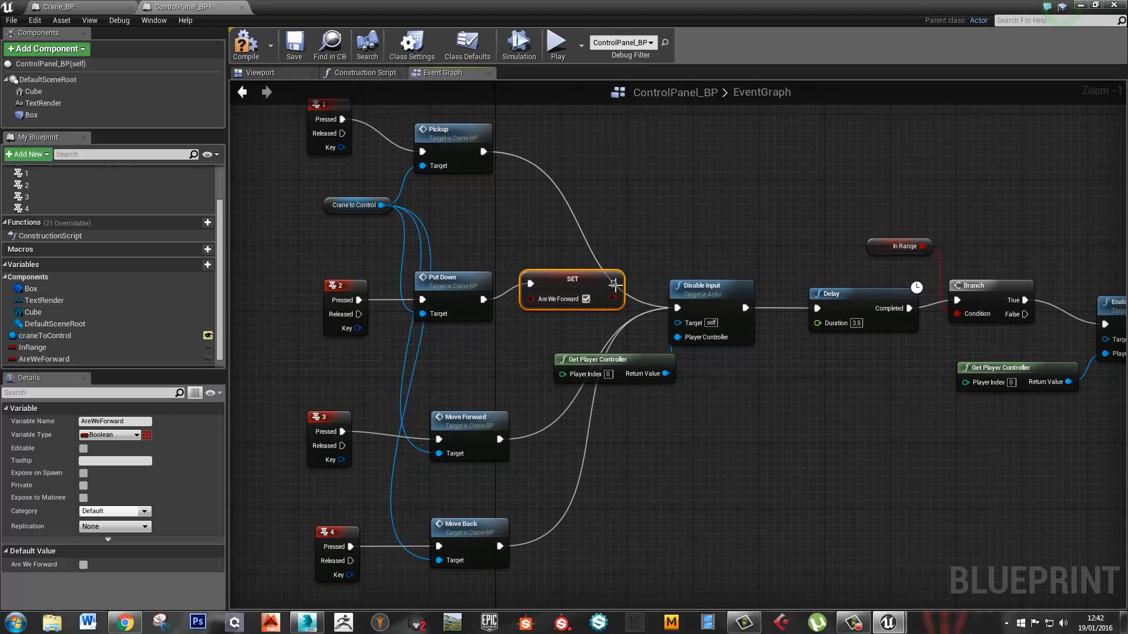
pyautogui.moveTo(613, 284); pyautogui.dragTo(677, 308)
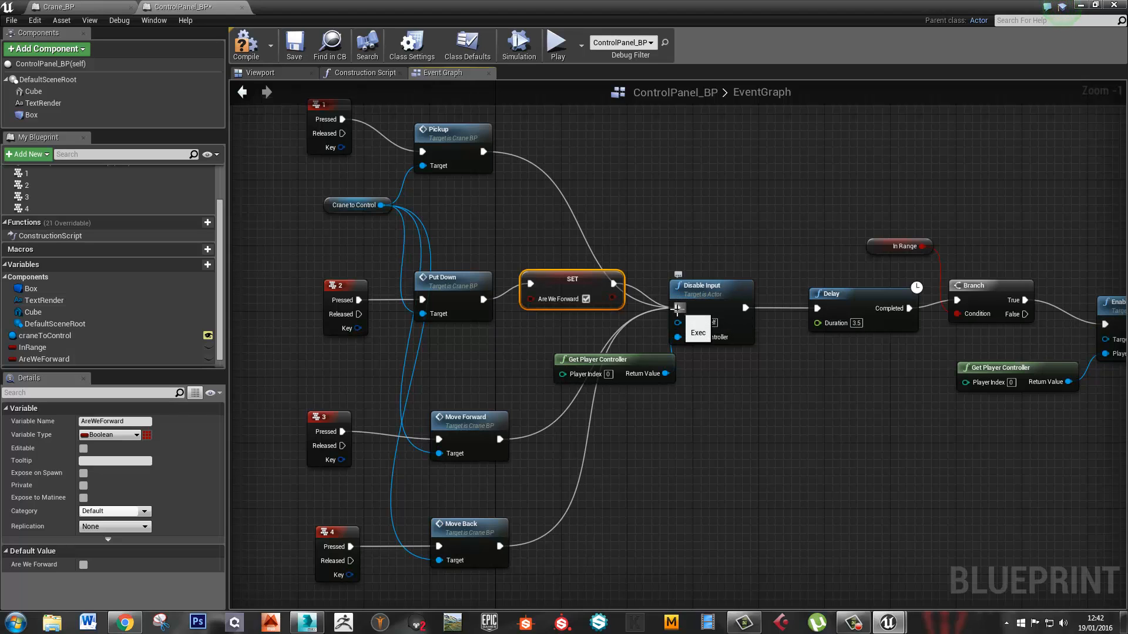
# Insert a Set AreWeForward node with its value unticked between Move Back and the Disable Input node
pyautogui.moveTo(466, 347); pyautogui.dragTo(500, 350, button='right')
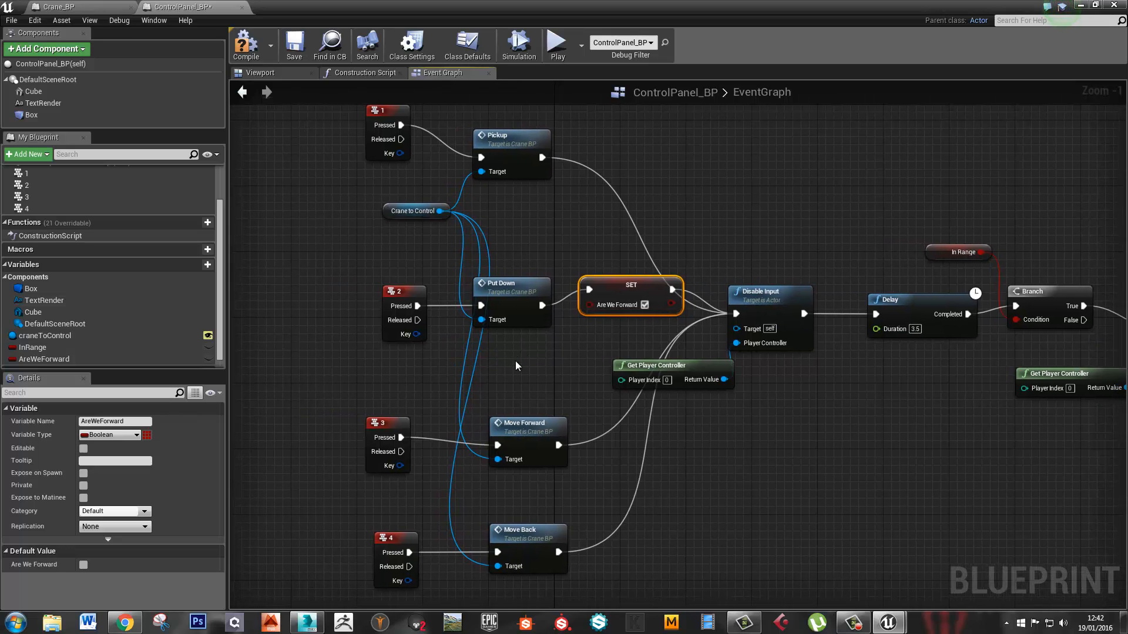
pyautogui.moveTo(611, 453); pyautogui.dragTo(585, 395, button='right')
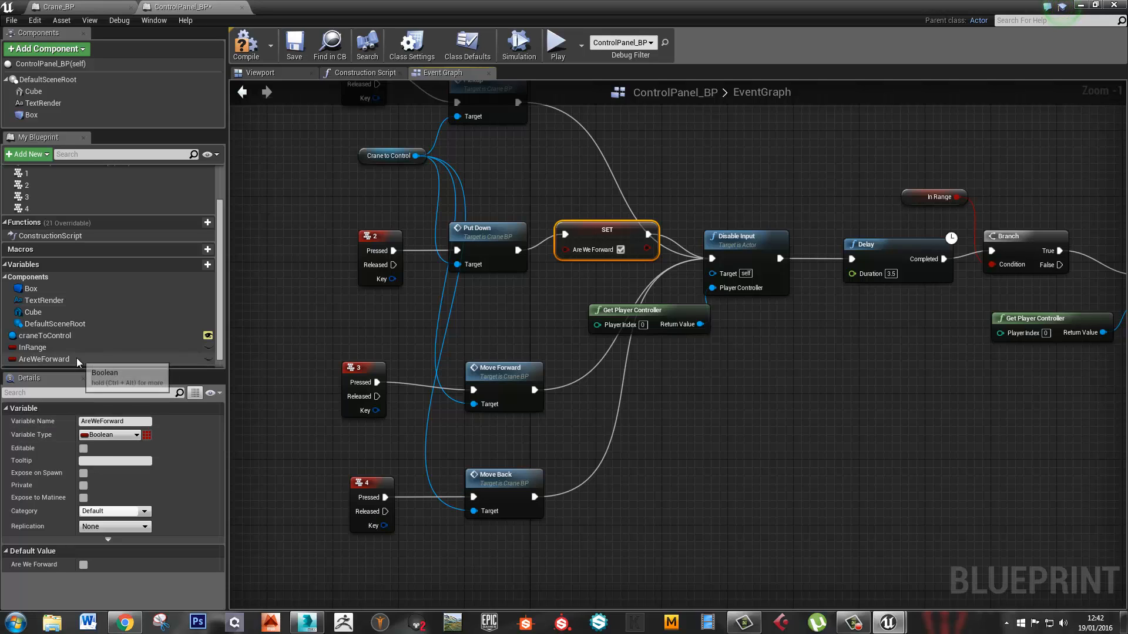
pyautogui.moveTo(76, 358); pyautogui.dragTo(590, 481)
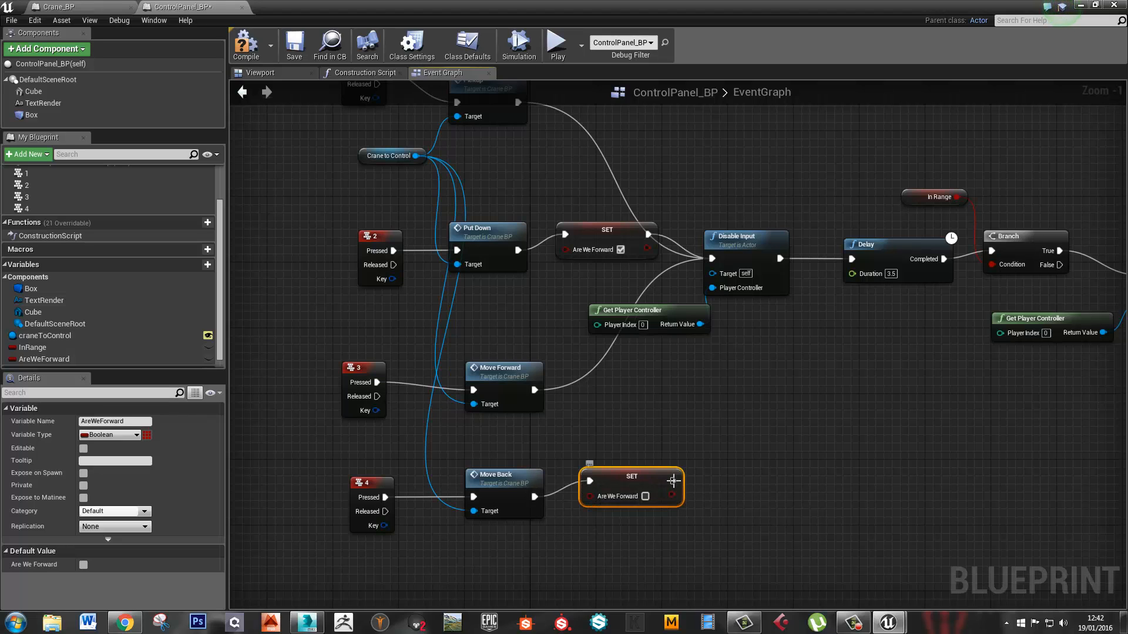
pyautogui.moveTo(673, 481); pyautogui.dragTo(714, 259)
pyautogui.press('Home')
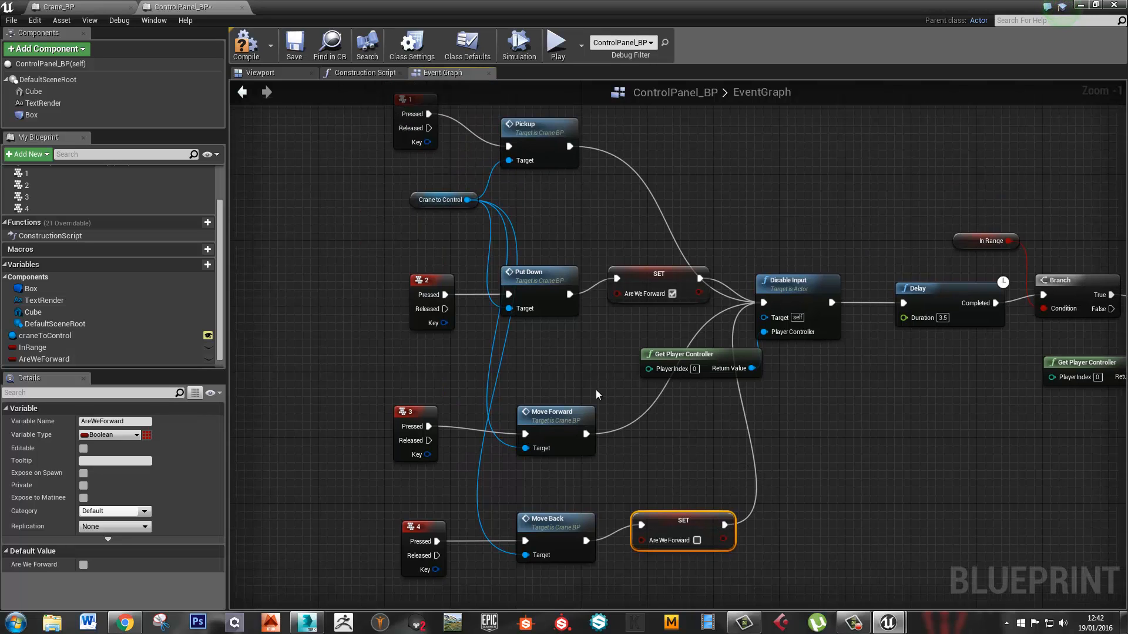
# Move the key 1 and key 2 event nodes away from Pickup and Put Down to make room between them
pyautogui.scroll(-1, 589, 376)
pyautogui.moveTo(477, 244); pyautogui.dragTo(404, 244)
pyautogui.moveTo(489, 393); pyautogui.dragTo(406, 398)
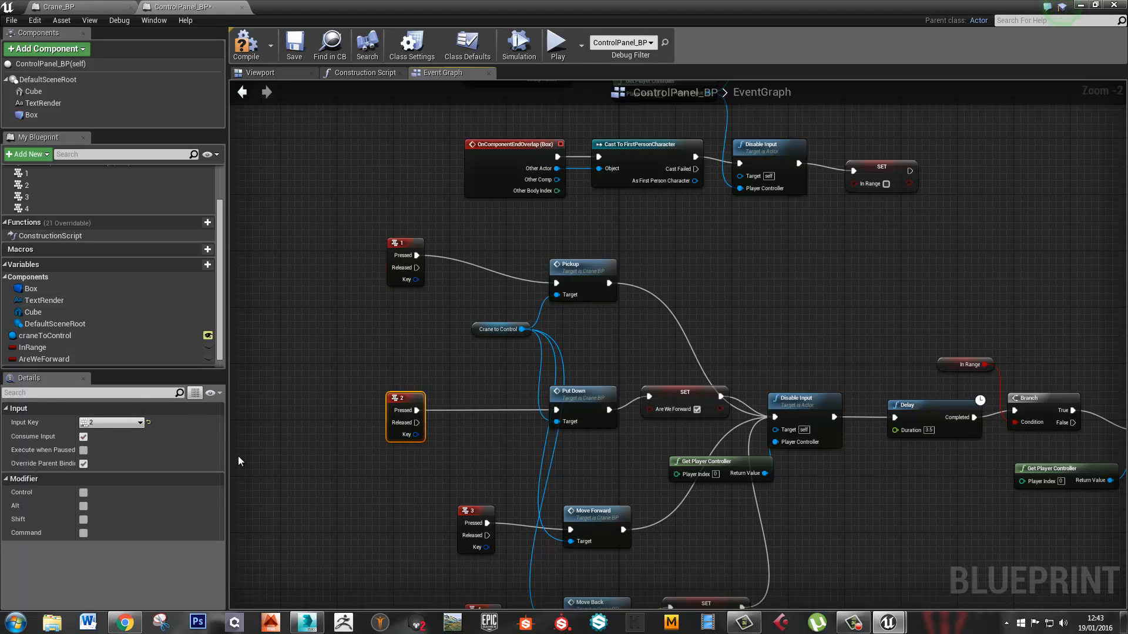
# Insert a Branch conditioned on AreWeForward after the key 1 event, running Pickup from its False output
pyautogui.keyDown('ctrl'); pyautogui.moveTo(44, 360); pyautogui.dragTo(375, 327); pyautogui.keyUp('ctrl')
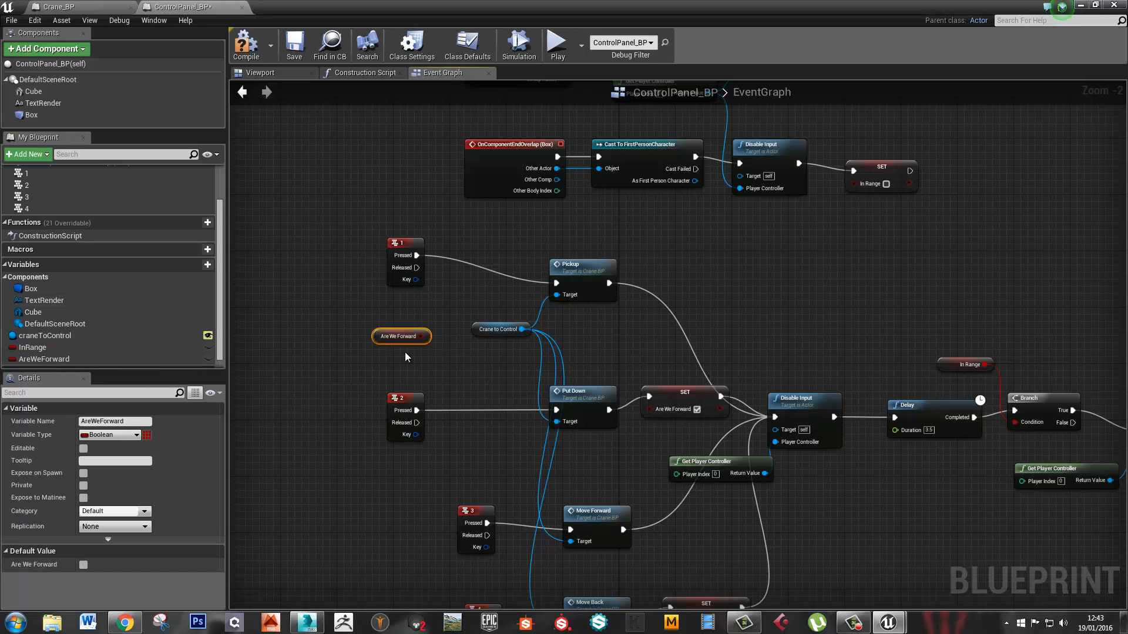
pyautogui.click(456, 358)
pyautogui.moveTo(466, 361); pyautogui.dragTo(459, 256)
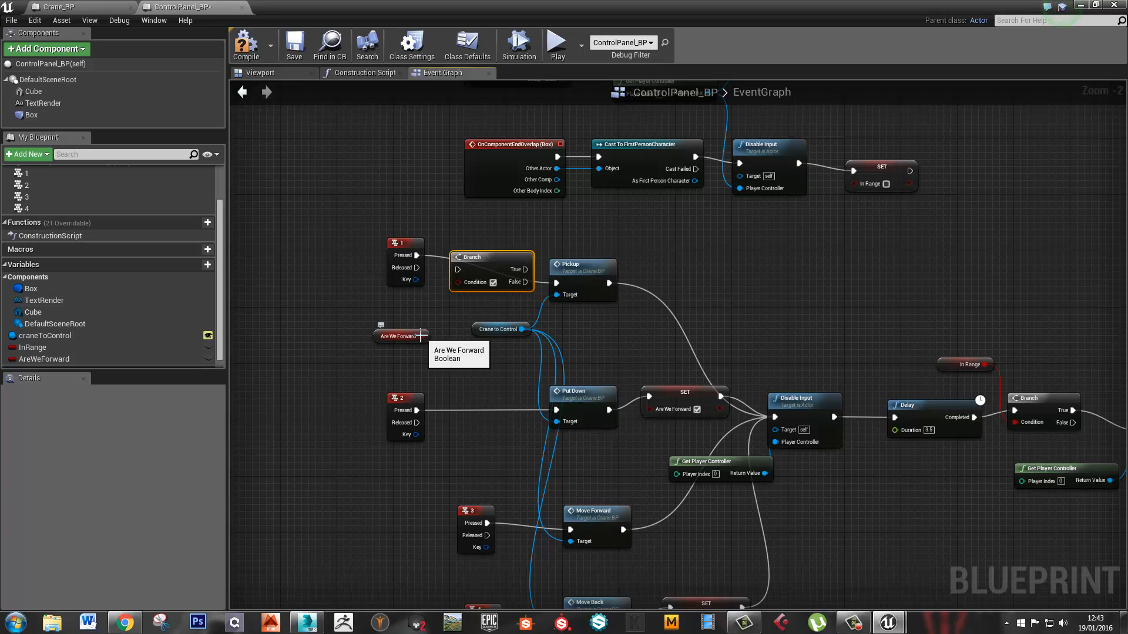
pyautogui.moveTo(420, 336); pyautogui.dragTo(557, 285)
pyautogui.moveTo(420, 256); pyautogui.dragTo(457, 270)
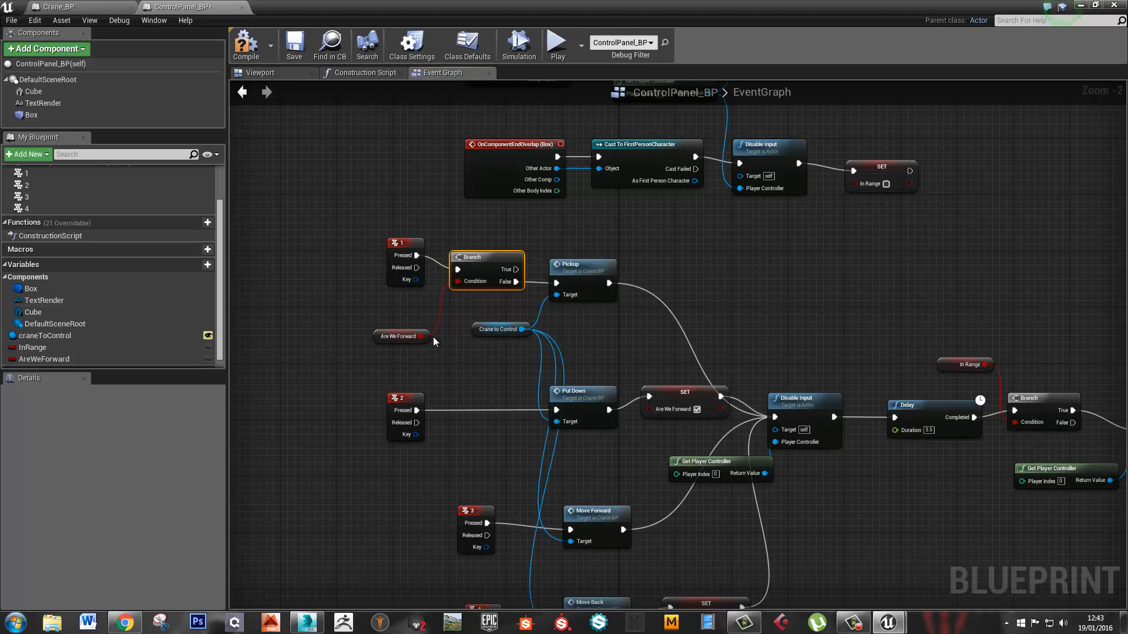
# Duplicate the Branch and its AreWeForward getter, wiring them between the key 2 event and Put Down through the False output
pyautogui.click(403, 331)
pyautogui.keyDown('ctrl'); pyautogui.click(473, 258); pyautogui.keyUp('ctrl')
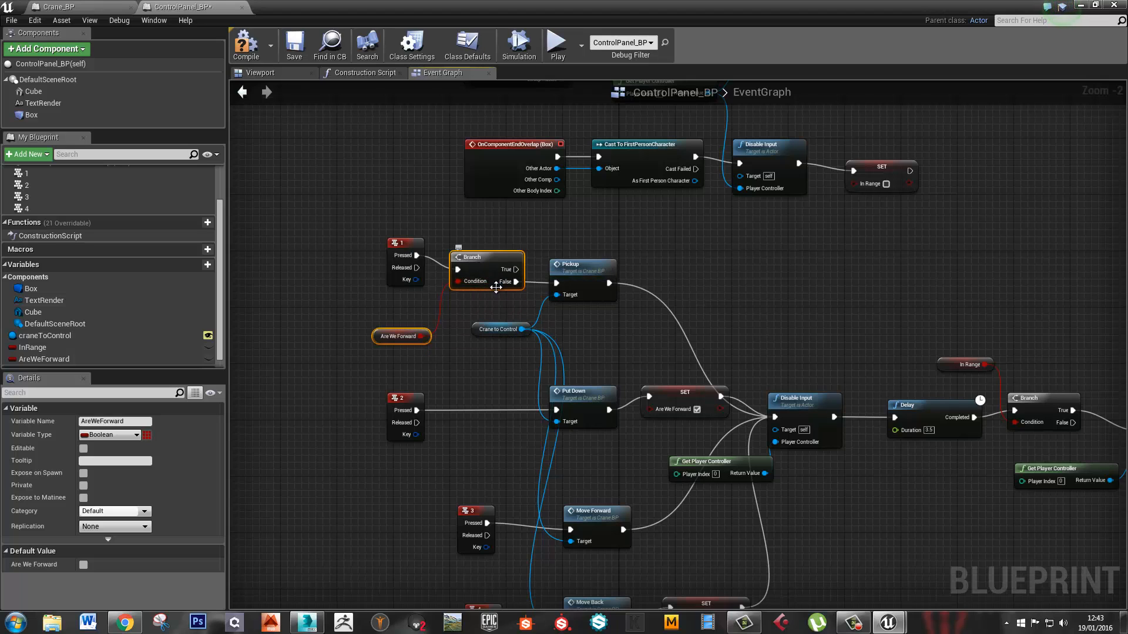
pyautogui.hotkey('ctrl', 'c')
pyautogui.hotkey('ctrl', 'v')
pyautogui.moveTo(559, 250); pyautogui.dragTo(558, 413)
pyautogui.moveTo(586, 461); pyautogui.dragTo(584, 312, button='right')
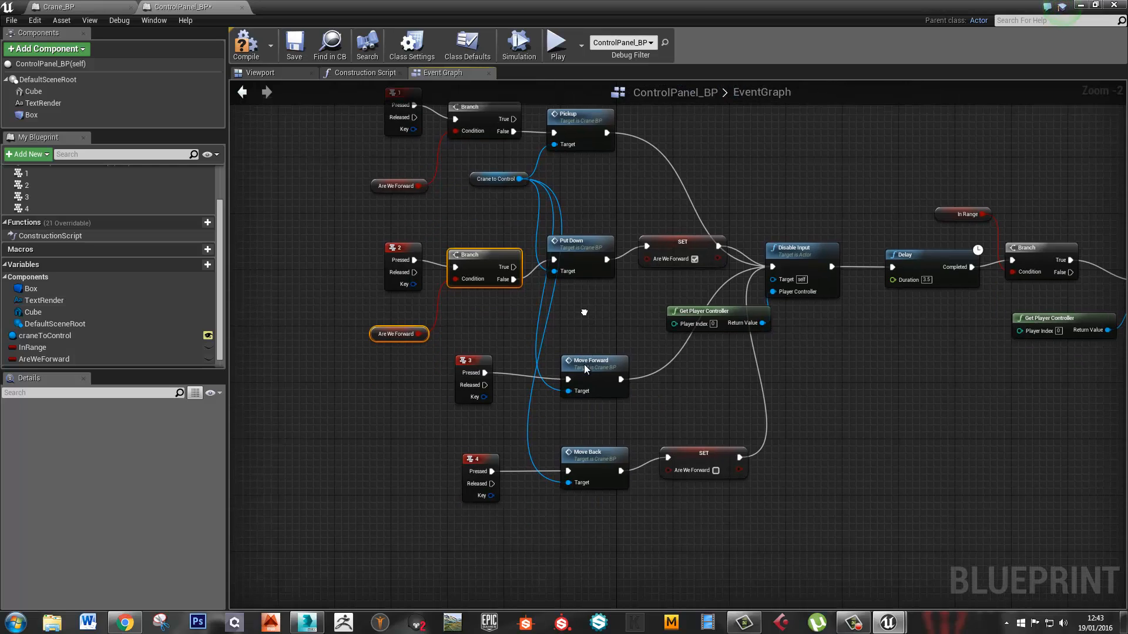
pyautogui.click(595, 314)
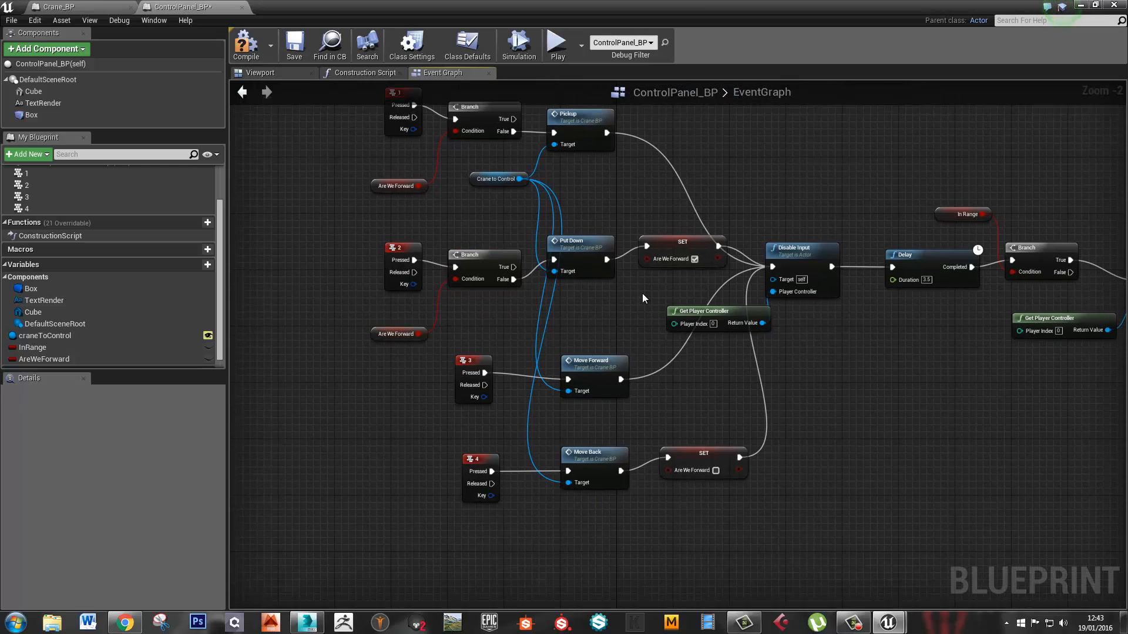
# Duplicate the ticked Set AreWeForward node and place the copy beside Move Forward
pyautogui.moveTo(684, 251); pyautogui.dragTo(643, 312, button='right')
pyautogui.click(643, 312)
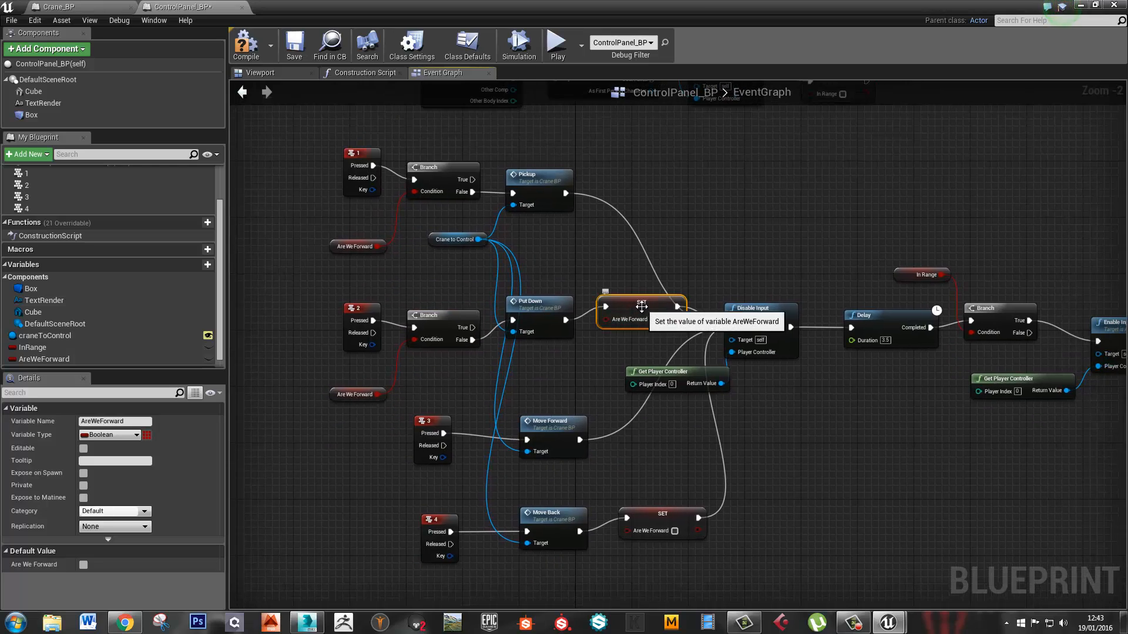
pyautogui.hotkey('ctrl', 'c')
pyautogui.hotkey('ctrl', 'v')
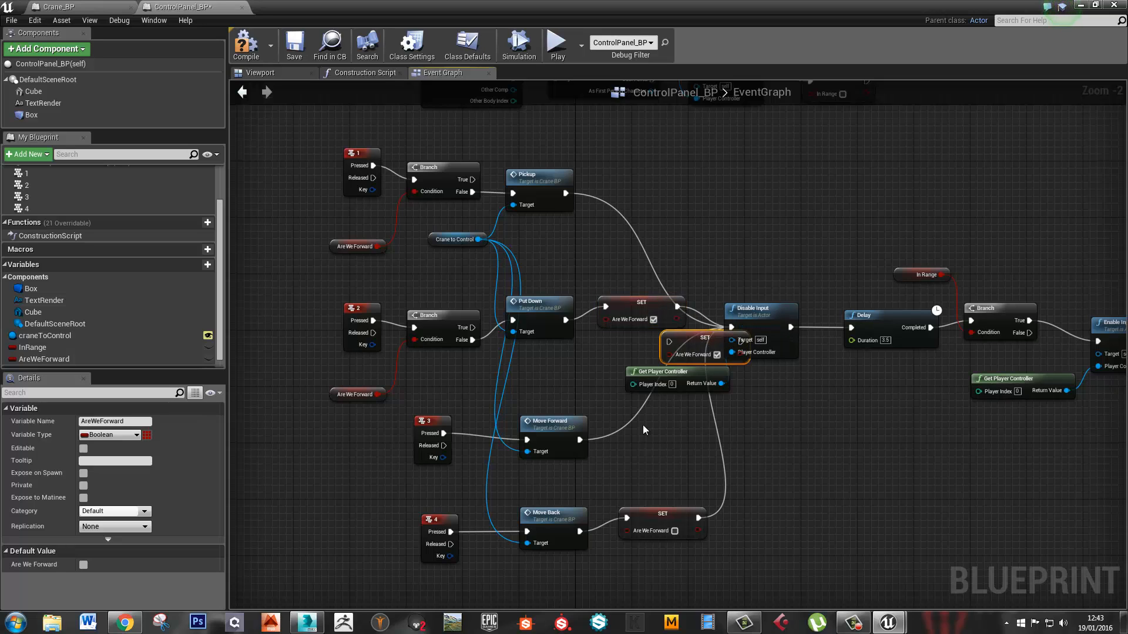
pyautogui.moveTo(693, 332); pyautogui.dragTo(622, 433)
# Delete the Set AreWeForward node after Put Down and connect Put Down directly to Disable Input
pyautogui.click(639, 306)
pyautogui.press('Delete')
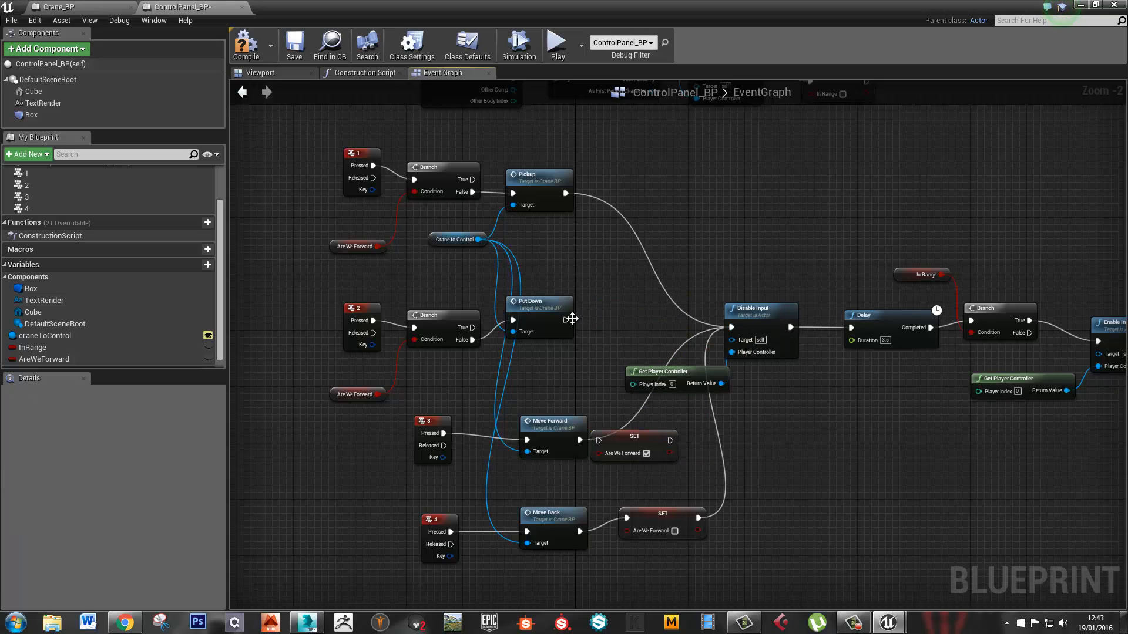
pyautogui.moveTo(565, 320); pyautogui.dragTo(737, 329)
# Wire the ticked Set AreWeForward node between Move Forward and Disable Input
pyautogui.moveTo(643, 446); pyautogui.dragTo(656, 438)
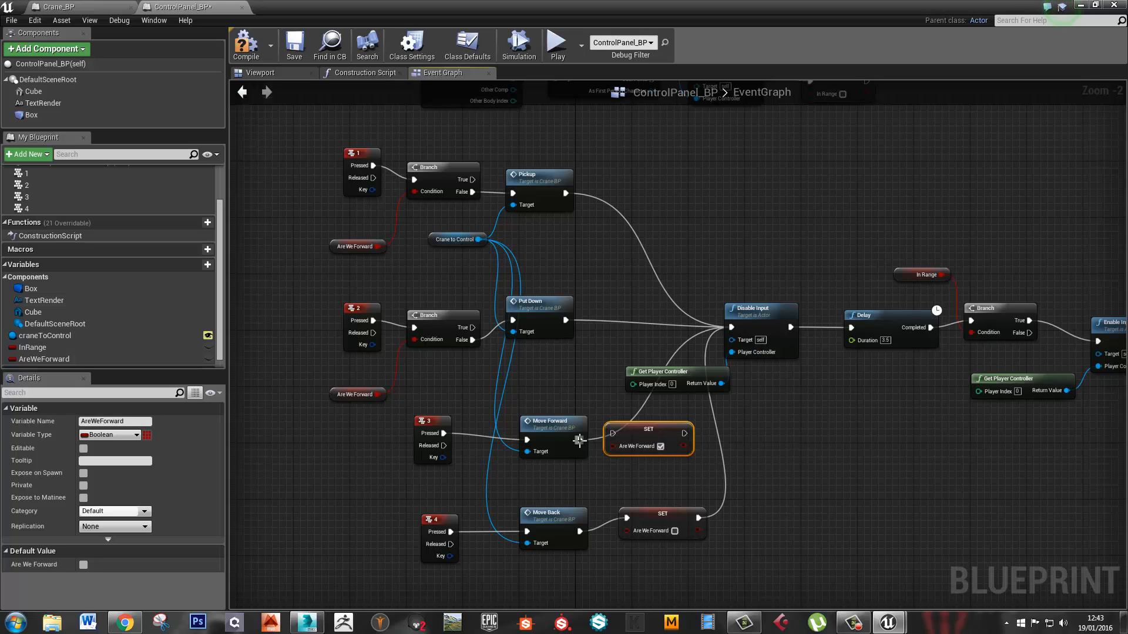
pyautogui.moveTo(579, 439); pyautogui.dragTo(612, 436)
pyautogui.moveTo(684, 433); pyautogui.dragTo(732, 328)
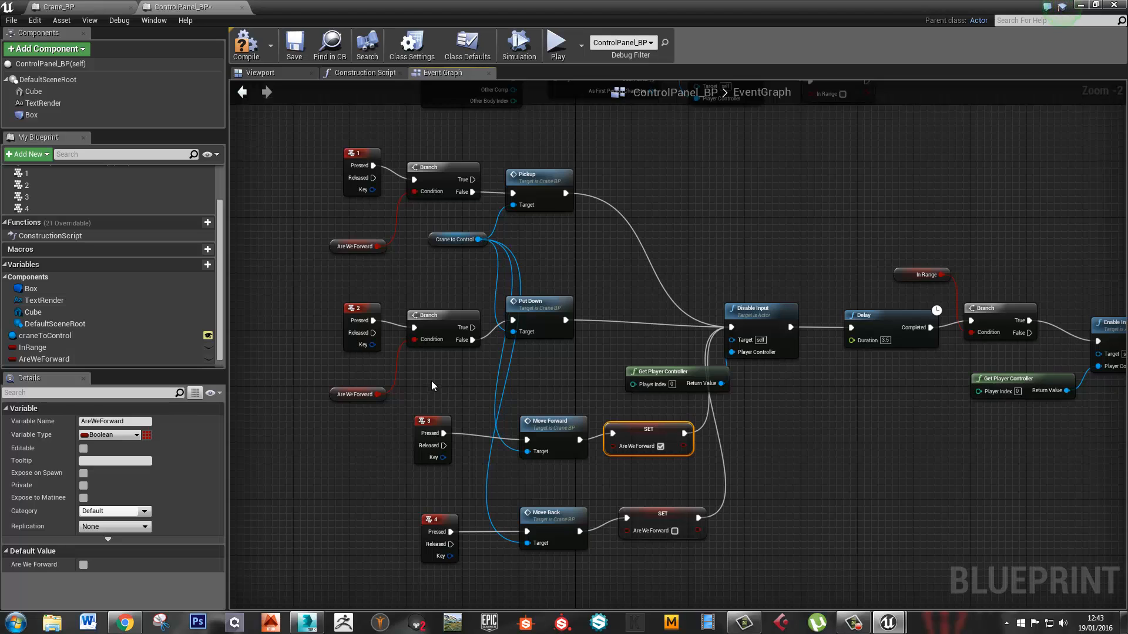
# Rewire the key 2 Branch so Put Down runs from its True output instead of False
pyautogui.moveTo(432, 383); pyautogui.dragTo(452, 388, button='right')
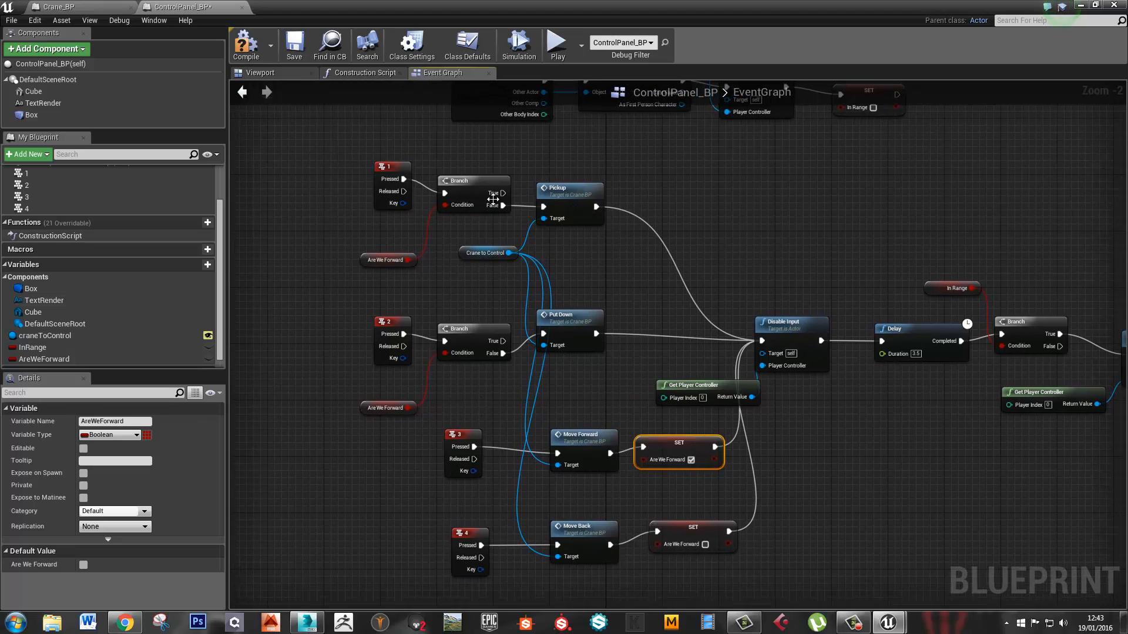
pyautogui.keyDown('alt'); pyautogui.click(503, 353); pyautogui.keyUp('alt')
pyautogui.moveTo(503, 340); pyautogui.dragTo(545, 338)
# Move the key 2 AreWeForward getter closer to its Branch and duplicate both nodes
pyautogui.moveTo(531, 400); pyautogui.dragTo(557, 316, button='right')
pyautogui.moveTo(415, 328); pyautogui.dragTo(415, 314)
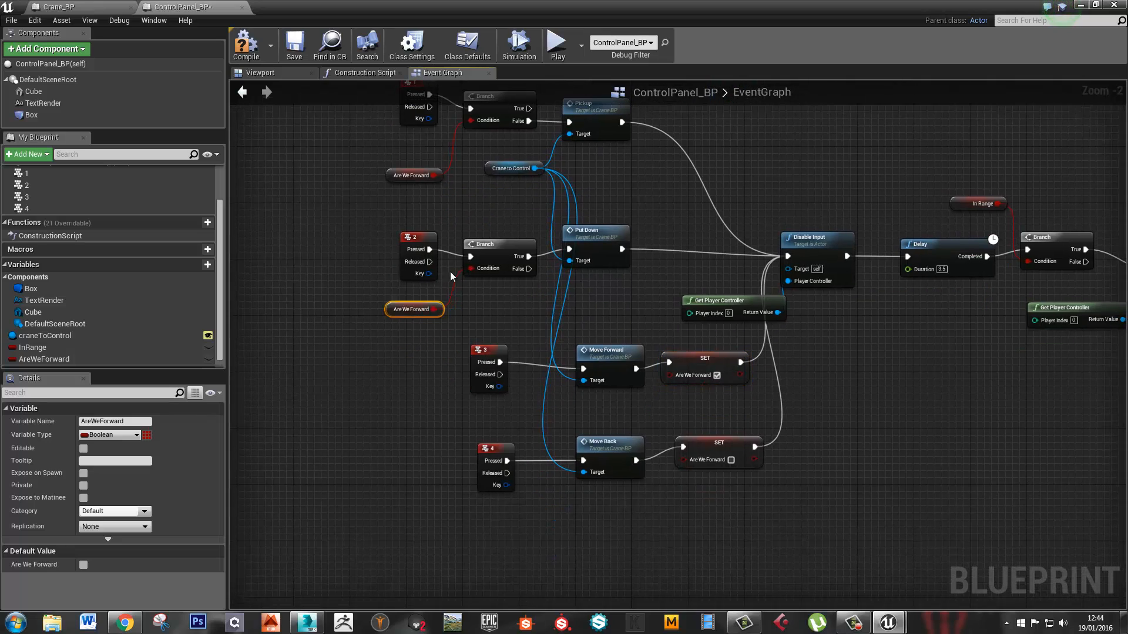
pyautogui.keyDown('ctrl'); pyautogui.click(484, 255); pyautogui.keyUp('ctrl')
pyautogui.hotkey('ctrl', 'c')
pyautogui.hotkey('ctrl', 'v')
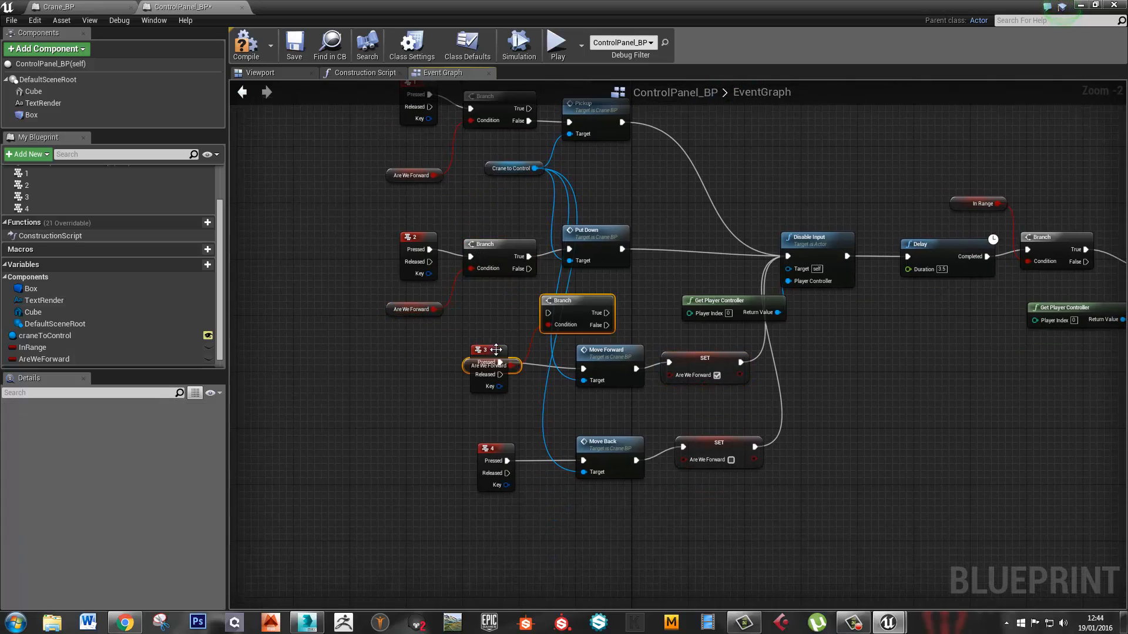
# Arrange the copied Branch and getter between the key 3 event and Move Forward, running Move Forward from the False output
pyautogui.moveTo(501, 346); pyautogui.dragTo(403, 350)
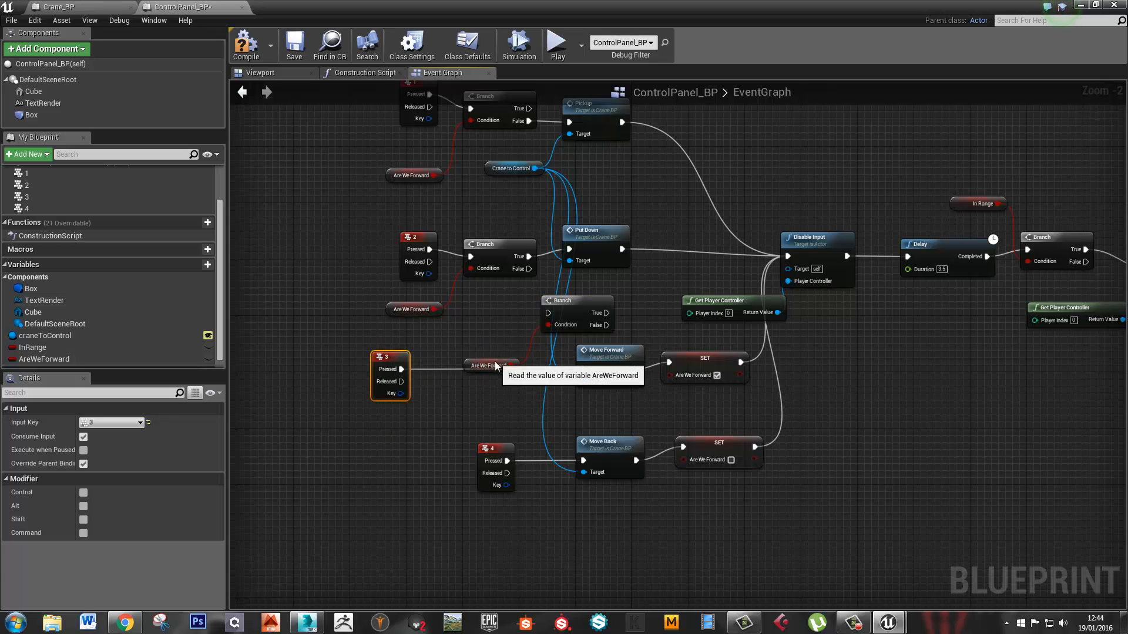
pyautogui.moveTo(493, 365); pyautogui.dragTo(458, 407)
pyautogui.moveTo(575, 302); pyautogui.dragTo(496, 358)
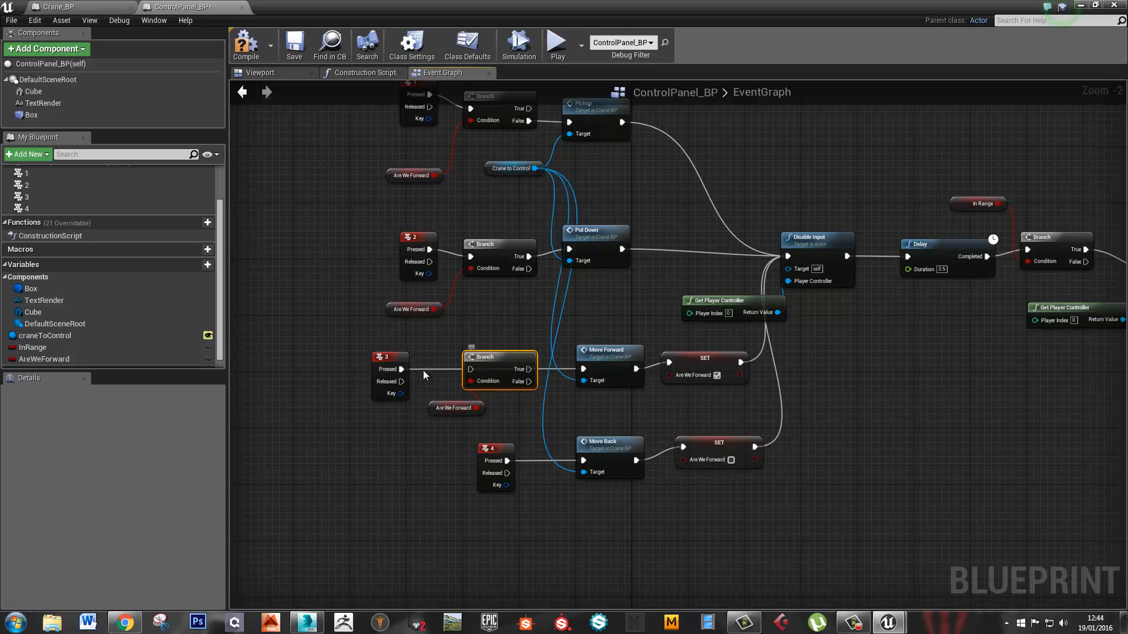
pyautogui.moveTo(401, 368); pyautogui.dragTo(471, 369)
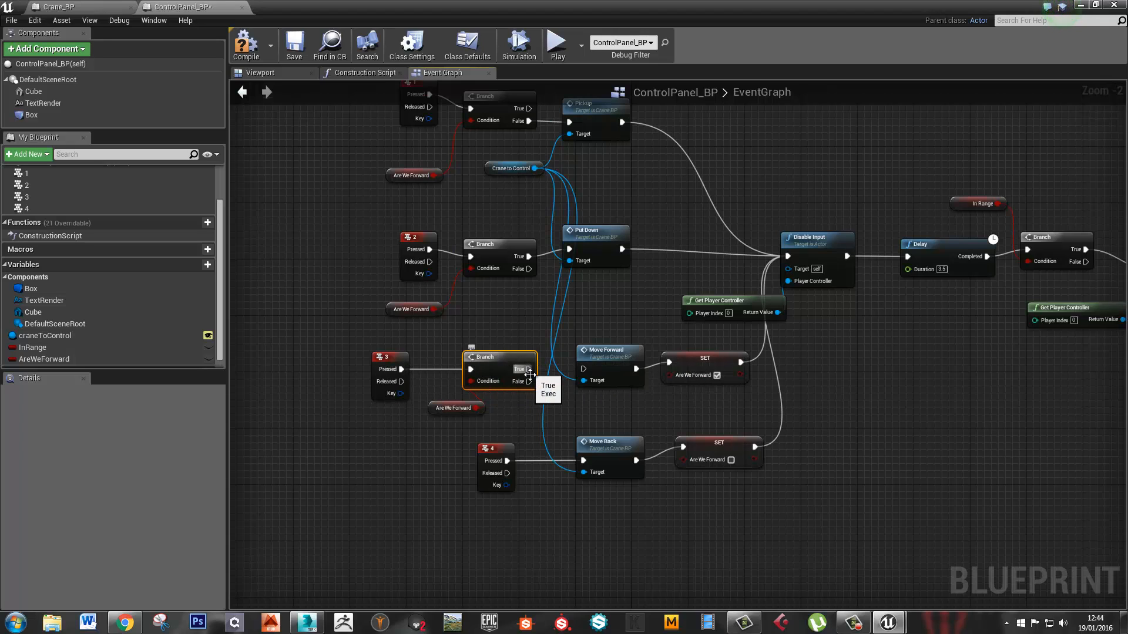
pyautogui.moveTo(528, 383); pyautogui.dragTo(586, 370)
# Reposition the key 4 event and add a copied AreWeForward Branch after it, running Move Back from the True output
pyautogui.moveTo(586, 369); pyautogui.dragTo(595, 377, button='right')
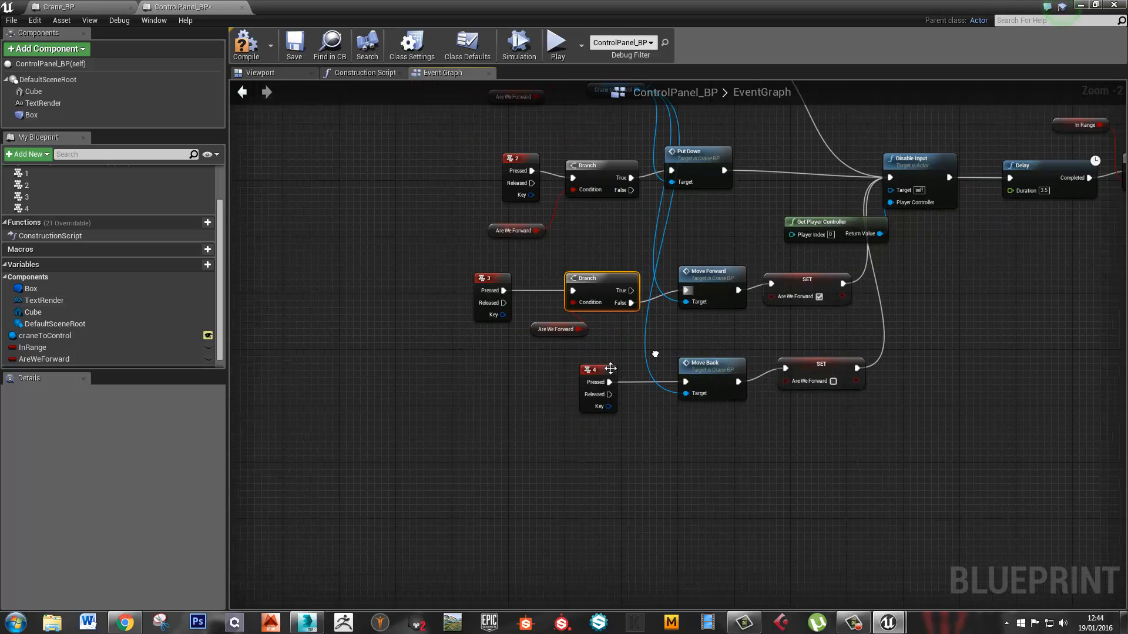
pyautogui.moveTo(595, 377); pyautogui.dragTo(489, 392)
pyautogui.moveTo(601, 343); pyautogui.dragTo(601, 343)
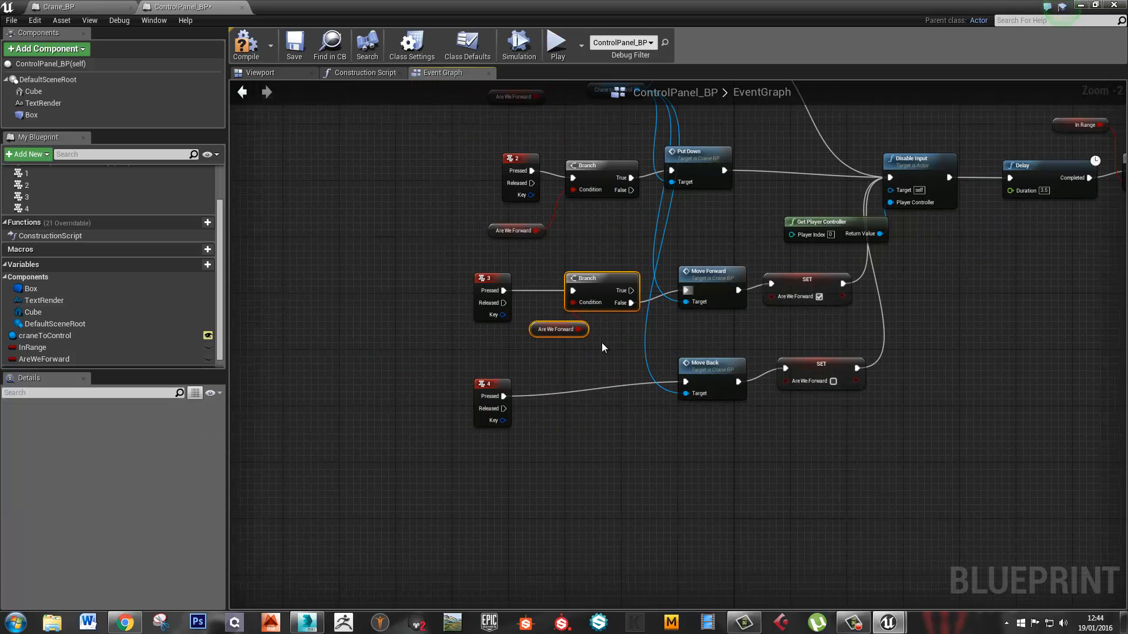
pyautogui.moveTo(591, 279); pyautogui.dragTo(590, 385)
pyautogui.moveTo(503, 395); pyautogui.dragTo(686, 381)
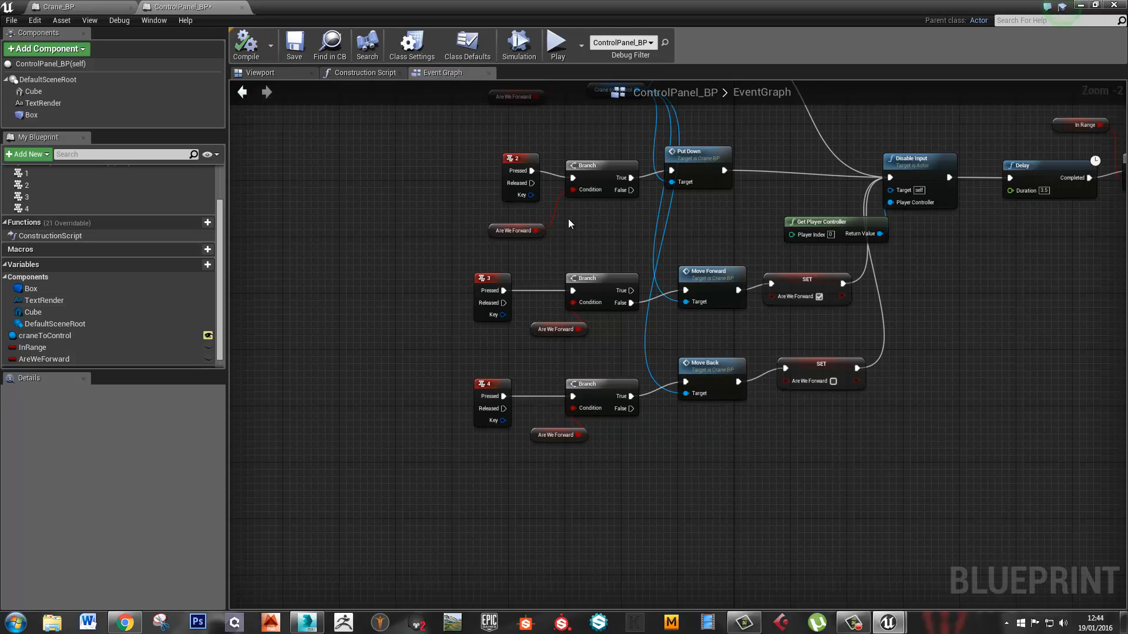
# Return from the ControlPanel_BP graph to the level editor and save the FirstPersonExampleMap level
pyautogui.moveTo(917, 325); pyautogui.dragTo(794, 400, button='right')
pyautogui.scroll(-1, 771, 358)
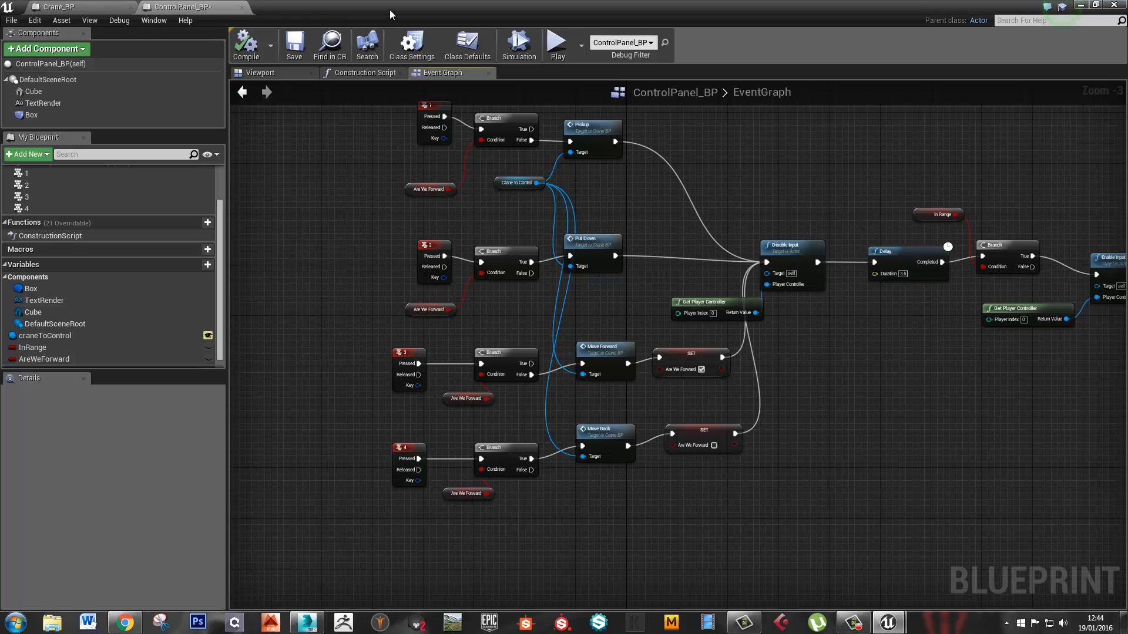
pyautogui.moveTo(390, 9); pyautogui.dragTo(1127, 218)
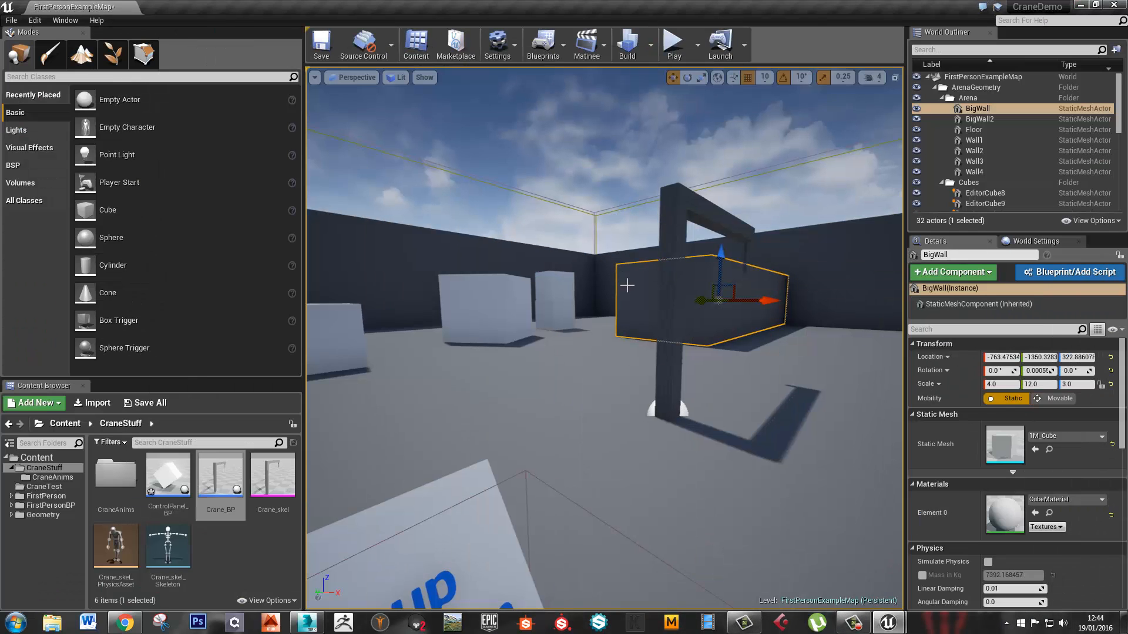
pyautogui.moveTo(626, 284); pyautogui.dragTo(576, 288, button='right')
pyautogui.hotkey('ctrl', 's')
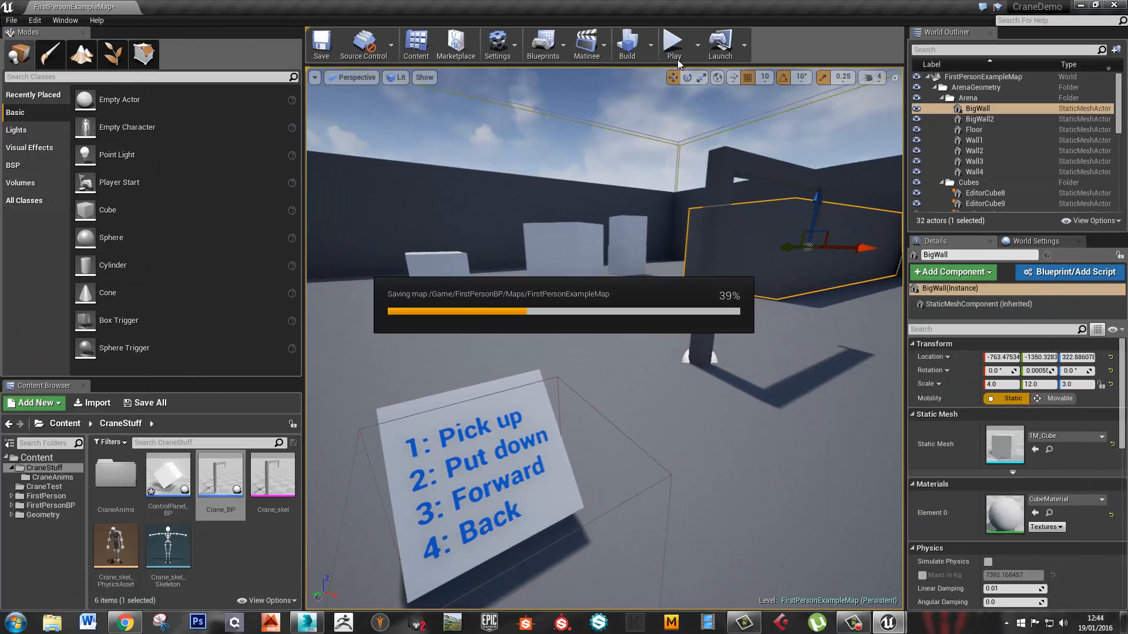
# Play the level, walk up to the crane control panel to test it, and stop the play session
pyautogui.click(676, 58)
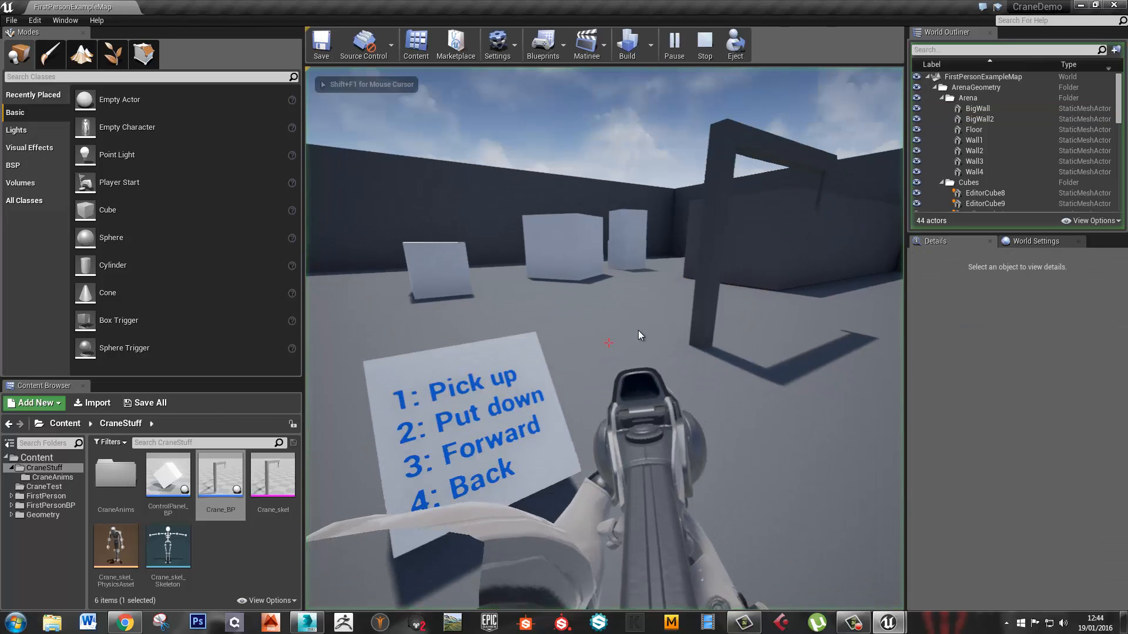
pyautogui.press('s')
pyautogui.press('w')
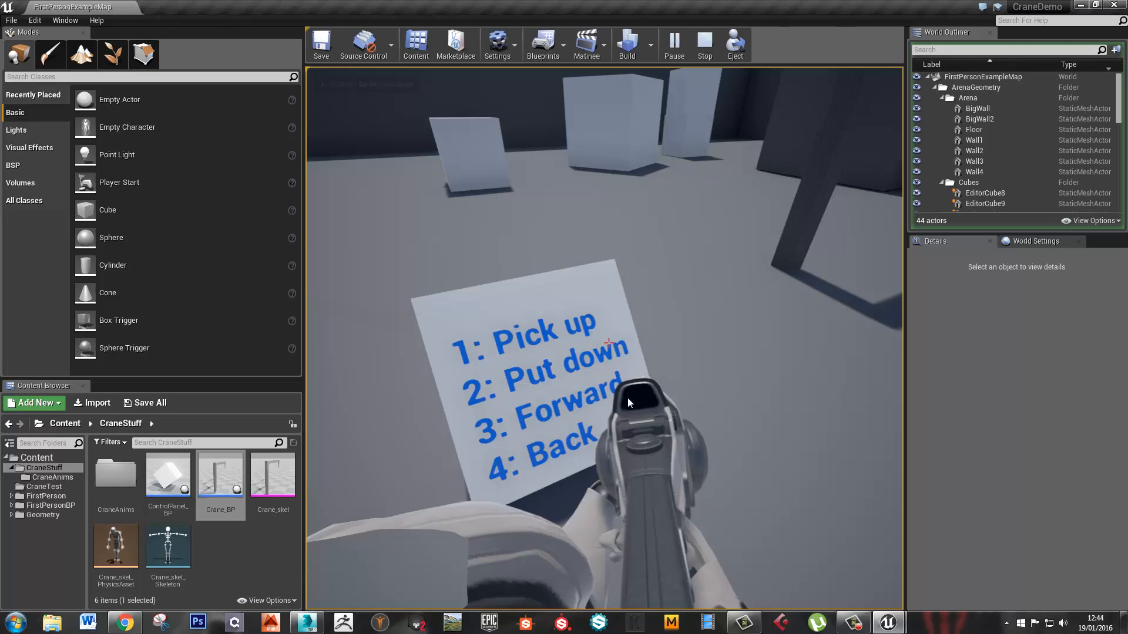
pyautogui.press('d')
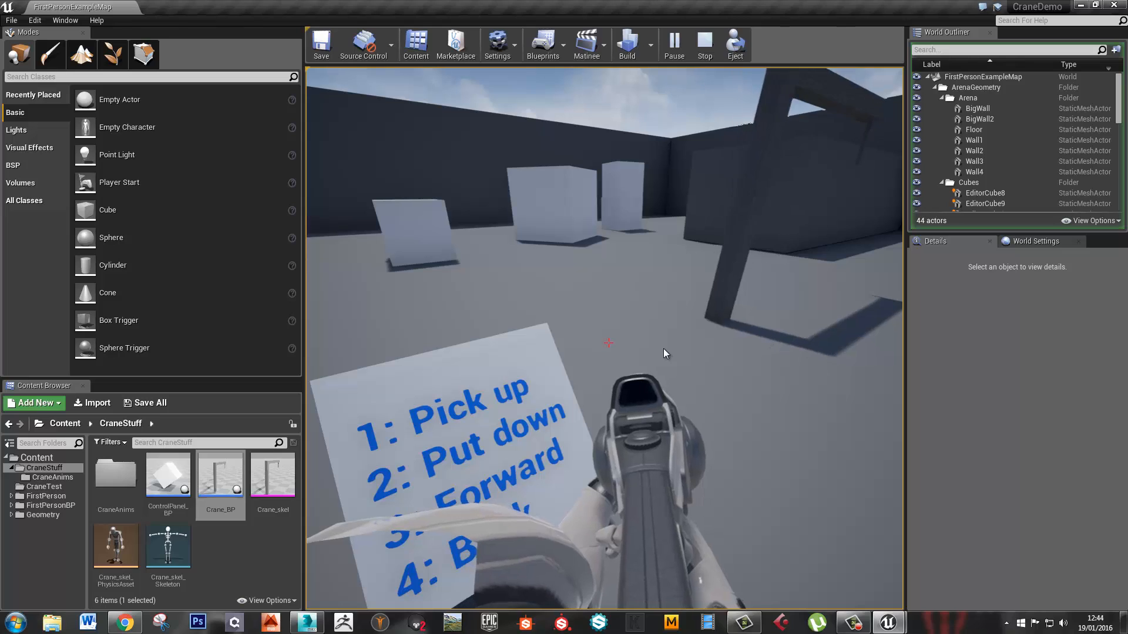
pyautogui.press('Escape')
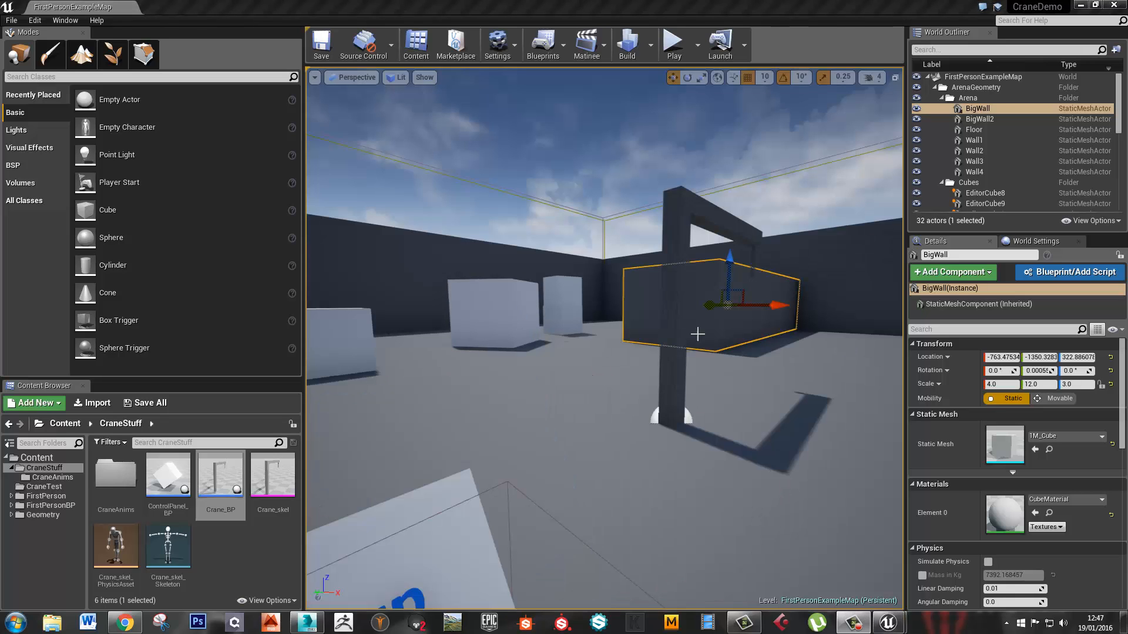
# Run the level again, test the crane's movements from the control panel while watching the crane, and end play
pyautogui.hotkey('alt', 'p')
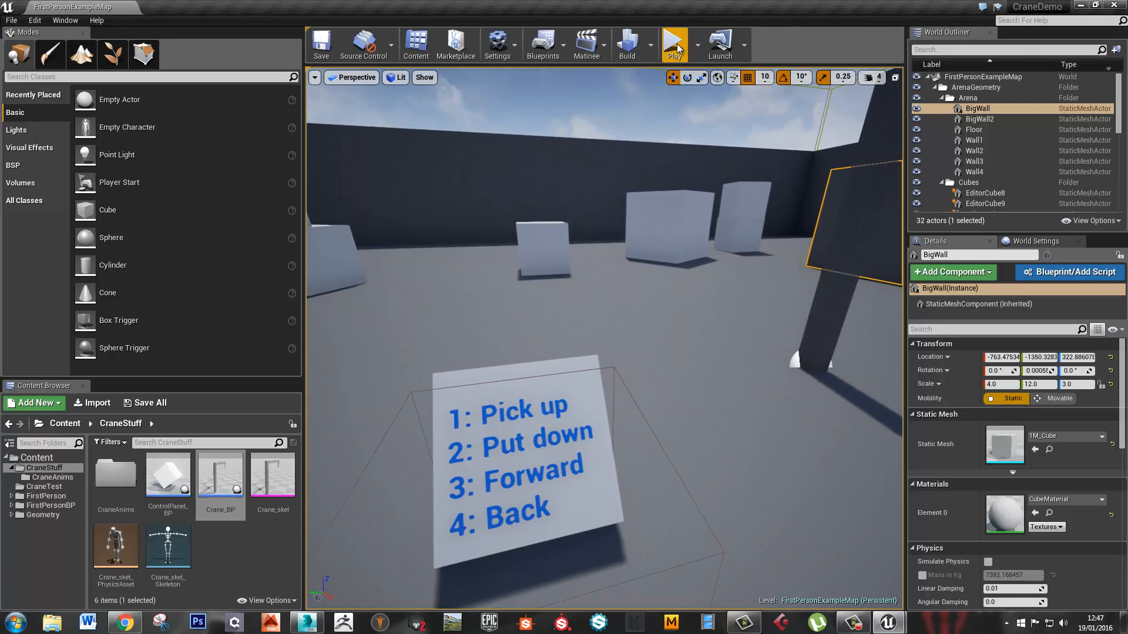
pyautogui.press('s')
pyautogui.press('w')
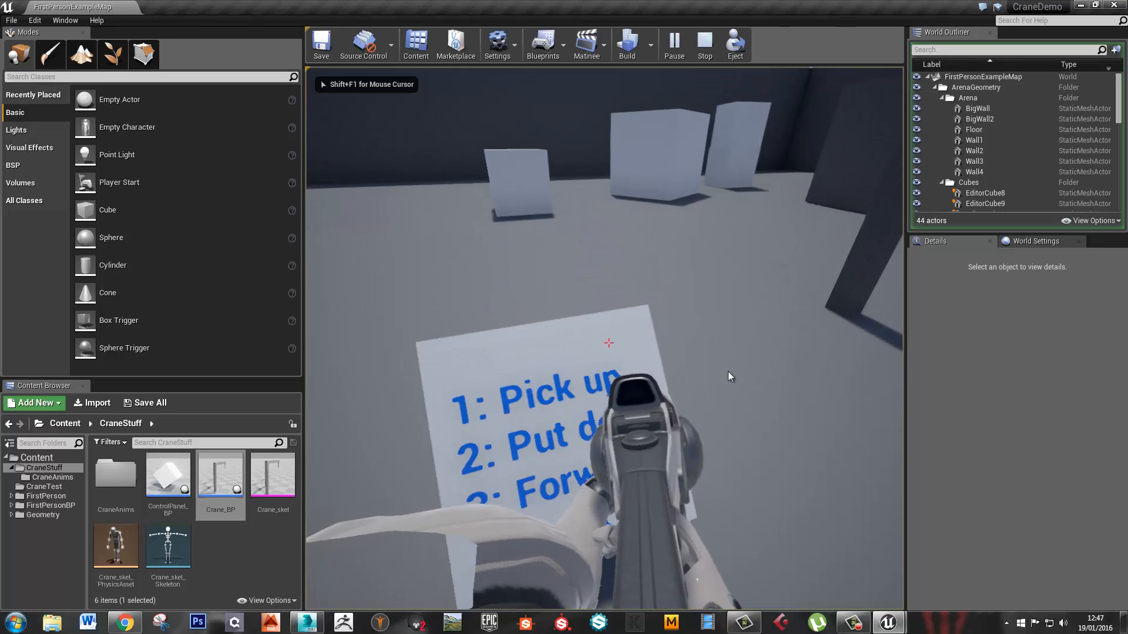
pyautogui.press('w')
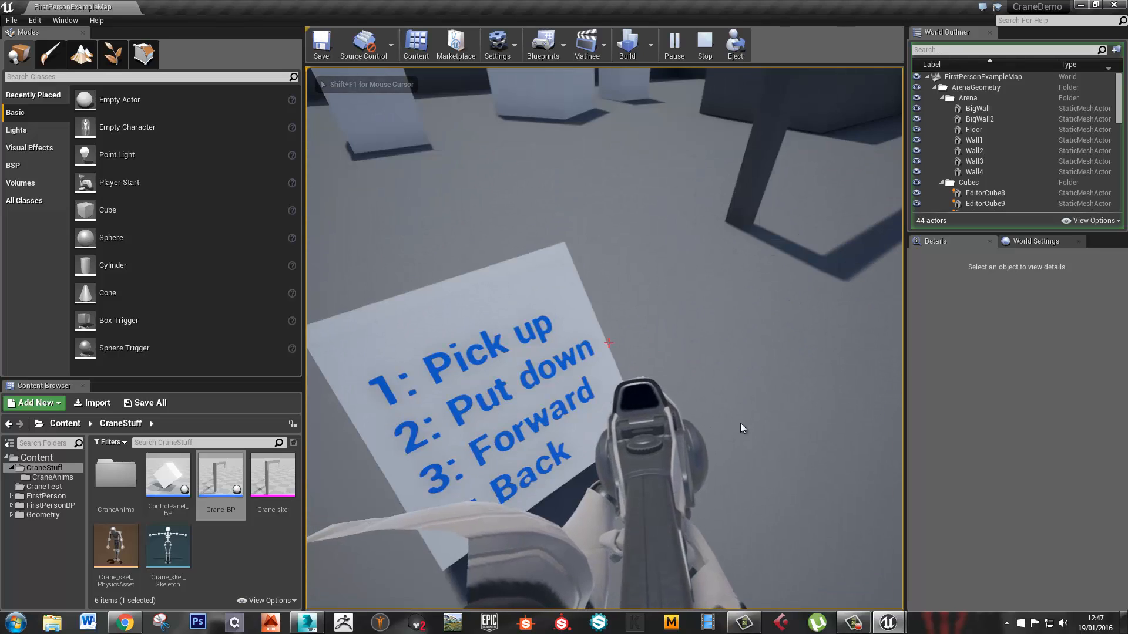
pyautogui.press('s')
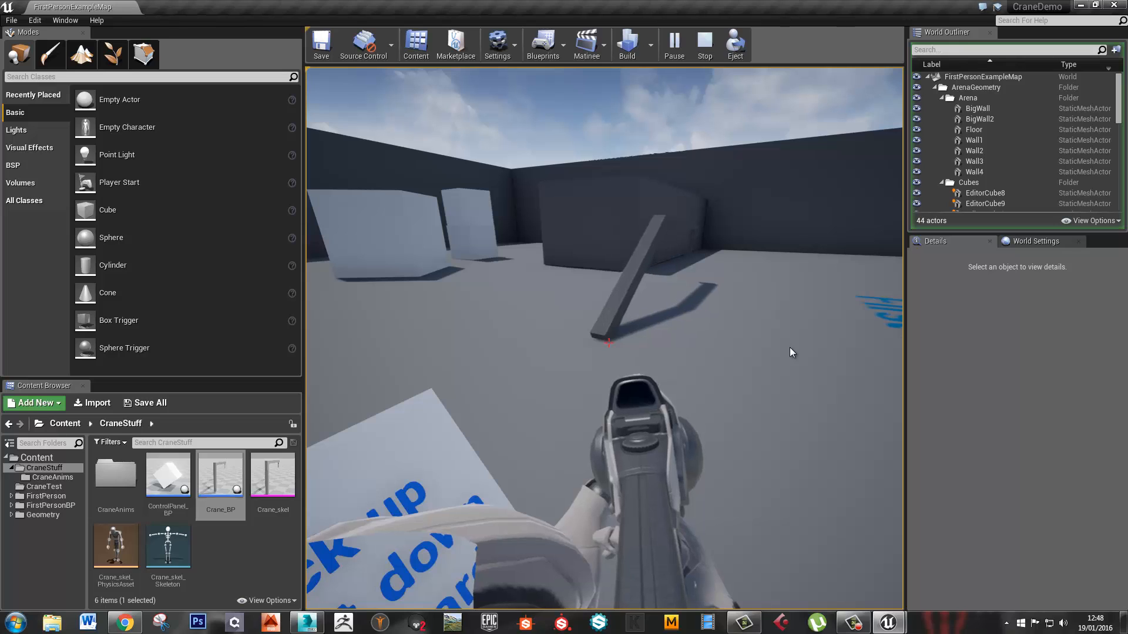
pyautogui.moveTo(789, 348)
pyautogui.mouseDown()
pyautogui.moveTo(679, 490)
pyautogui.moveTo(901, 246)
pyautogui.moveTo(756, 314)
pyautogui.moveTo(801, 242)
pyautogui.moveTo(756, 281)
pyautogui.moveTo(716, 381)
pyautogui.moveTo(774, 104)
pyautogui.moveTo(729, 287)
pyautogui.moveTo(722, 480)
pyautogui.moveTo(781, 357)
pyautogui.moveTo(731, 497)
pyautogui.moveTo(802, 198)
pyautogui.moveTo(770, 190)
pyautogui.moveTo(777, 340)
pyautogui.mouseUp()
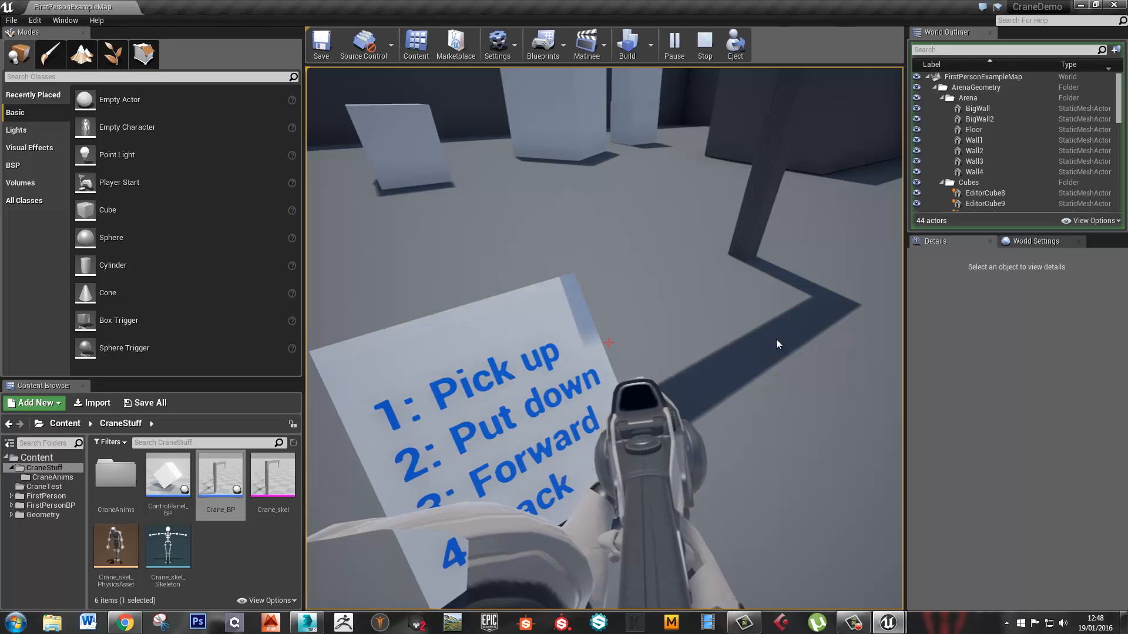
pyautogui.moveTo(777, 339); pyautogui.dragTo(757, 172)
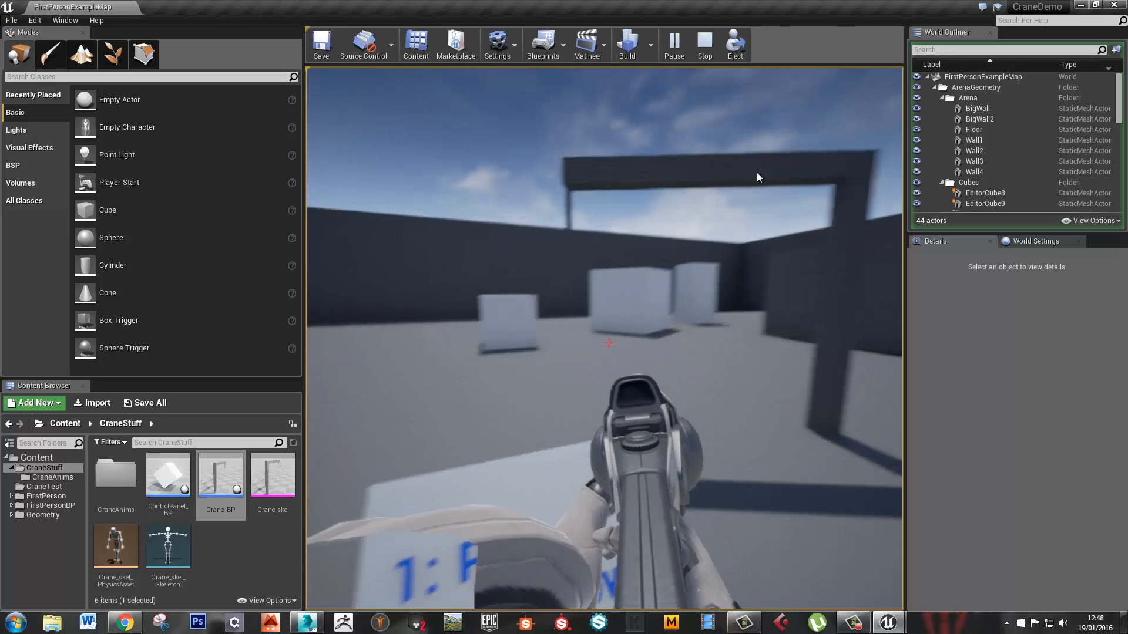
pyautogui.press('Escape')
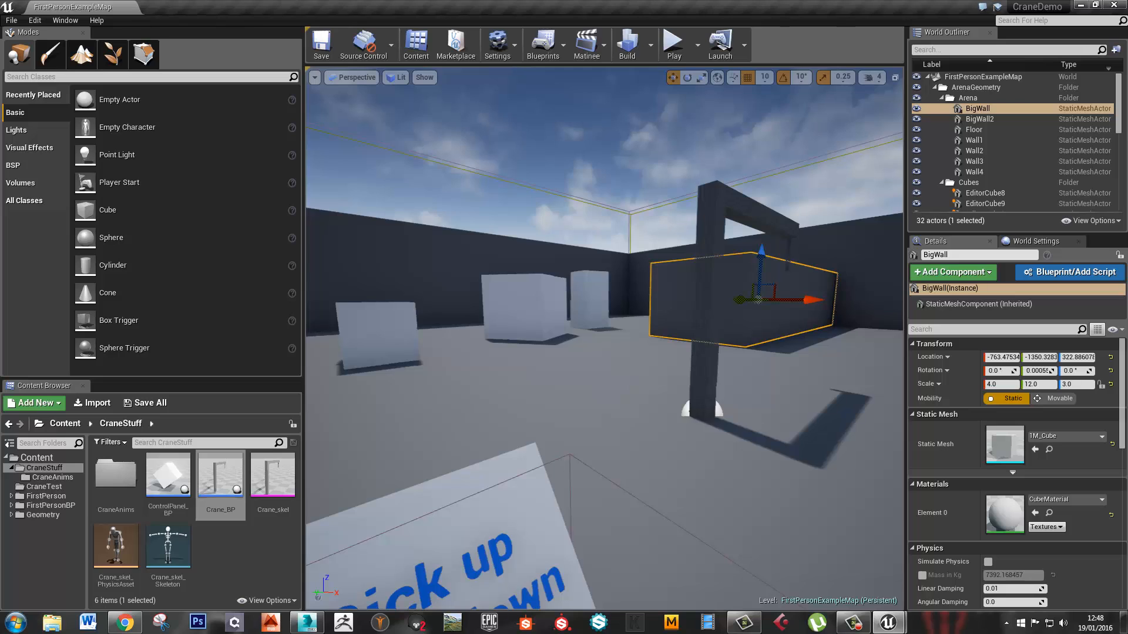
# Move the control panel farther from the crane, to X 230, Y -170, Z 200 cm, and save the level
pyautogui.moveTo(605, 339); pyautogui.dragTo(569, 448, button='right')
pyautogui.moveTo(639, 385); pyautogui.dragTo(642, 399, button='right')
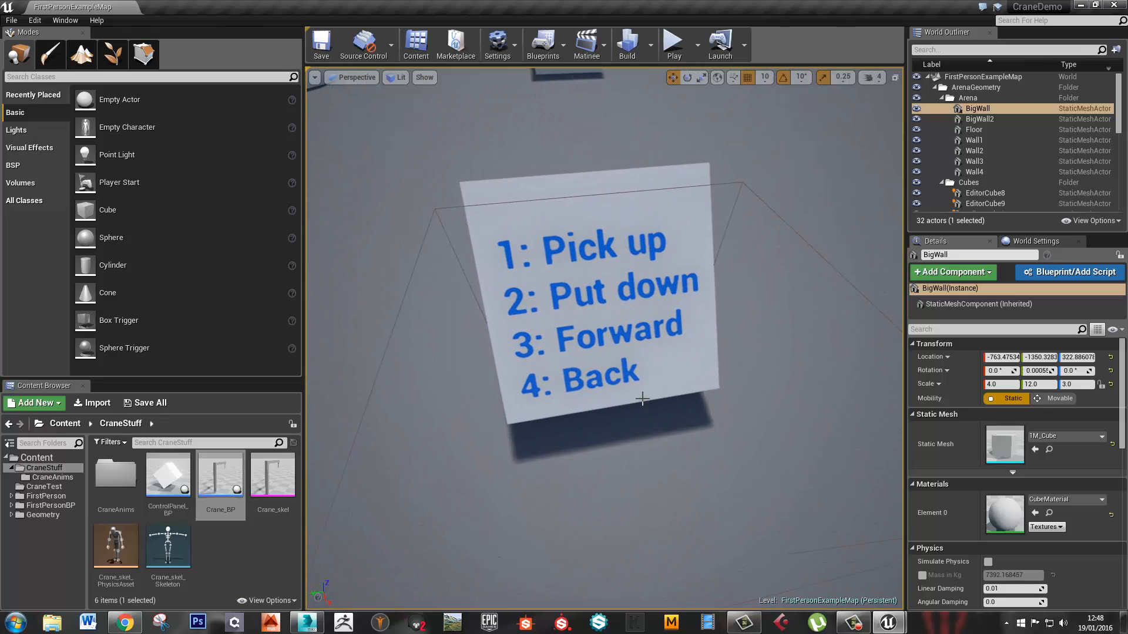
pyautogui.scroll(3, 642, 398)
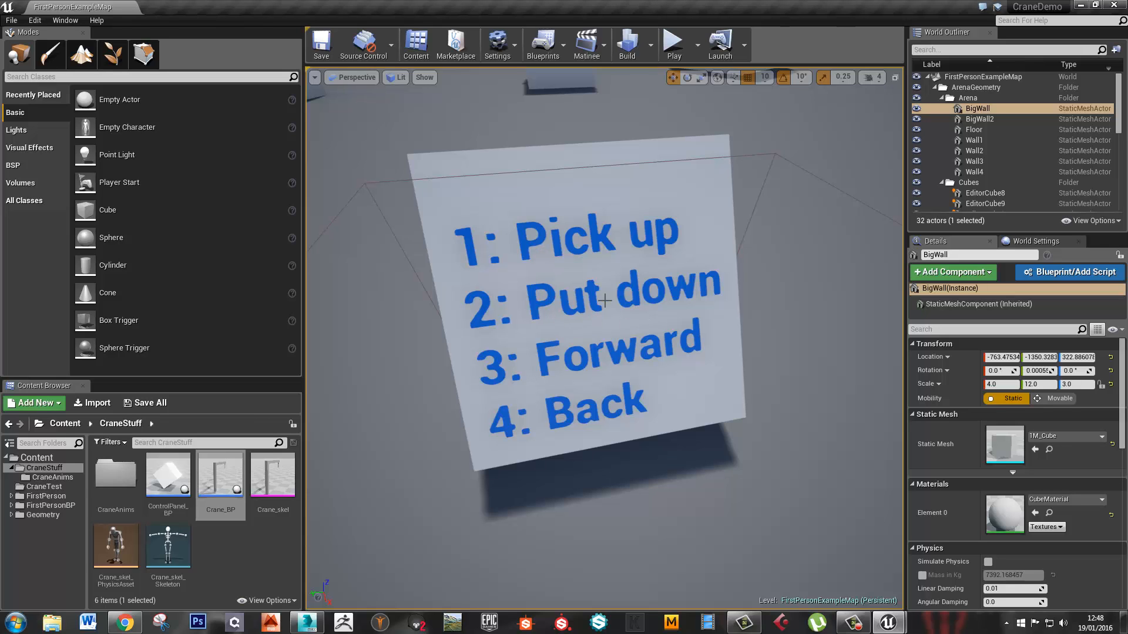
pyautogui.scroll(-4, 606, 300)
pyautogui.moveTo(605, 300); pyautogui.dragTo(601, 295, button='right')
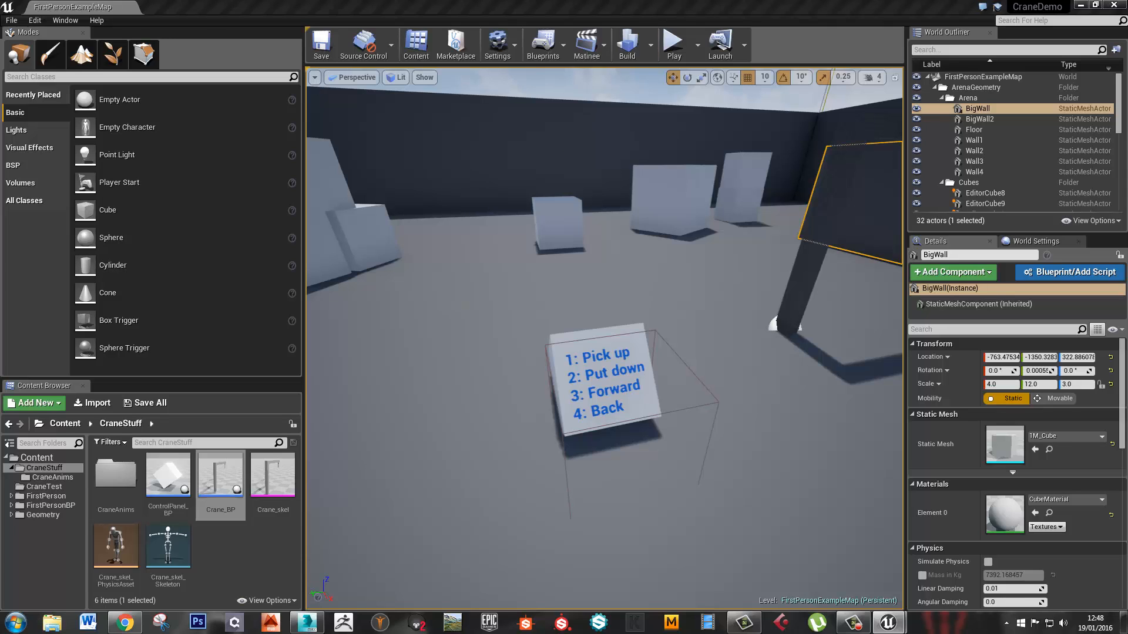
pyautogui.click(575, 388)
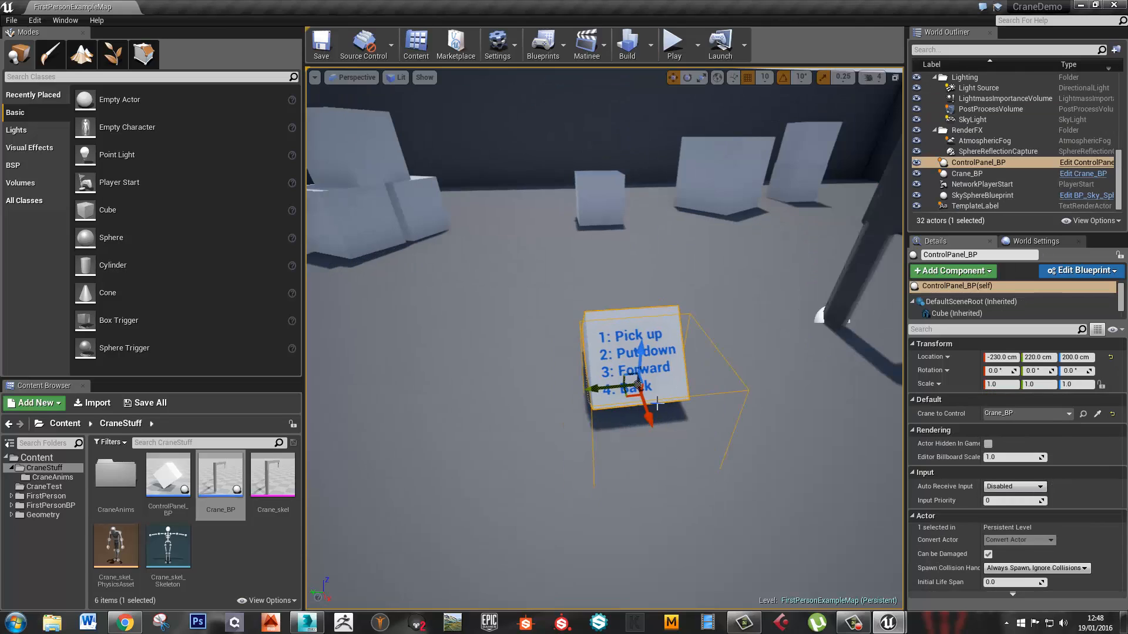
pyautogui.moveTo(575, 388); pyautogui.dragTo(800, 617)
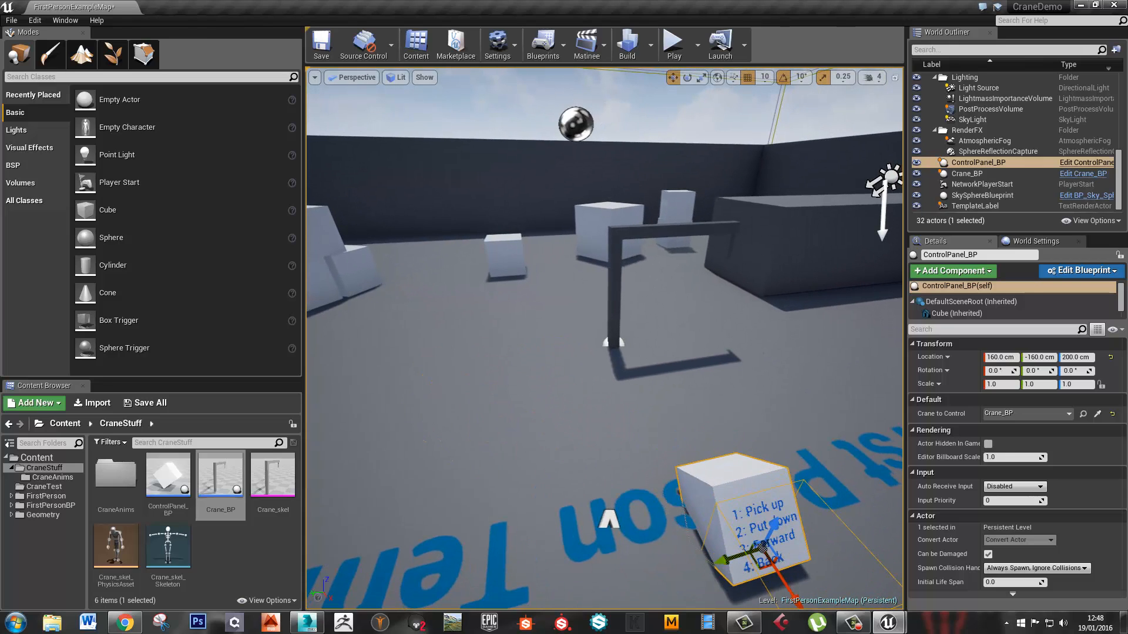
pyautogui.keyDown('alt'); pyautogui.moveTo(764, 558); pyautogui.dragTo(376, 505); pyautogui.keyUp('alt')
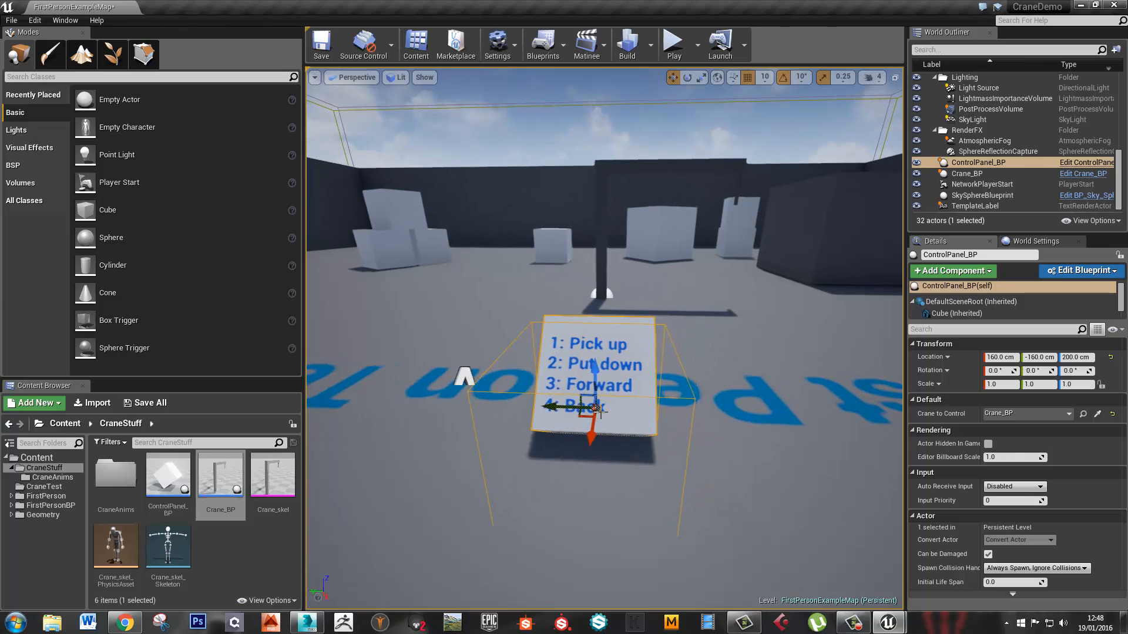
pyautogui.moveTo(578, 420); pyautogui.dragTo(695, 314)
pyautogui.hotkey('ctrl', 's')
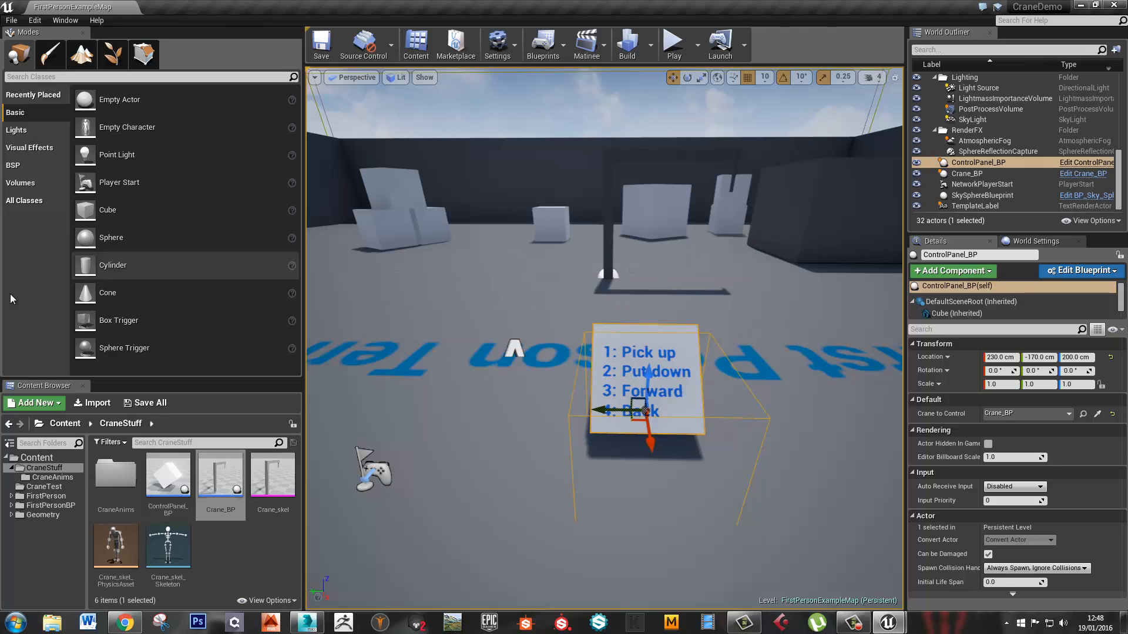
# Open the Crane_skel skeletal mesh from the CraneStuff folder and switch to its skeleton editor
pyautogui.click(272, 482)
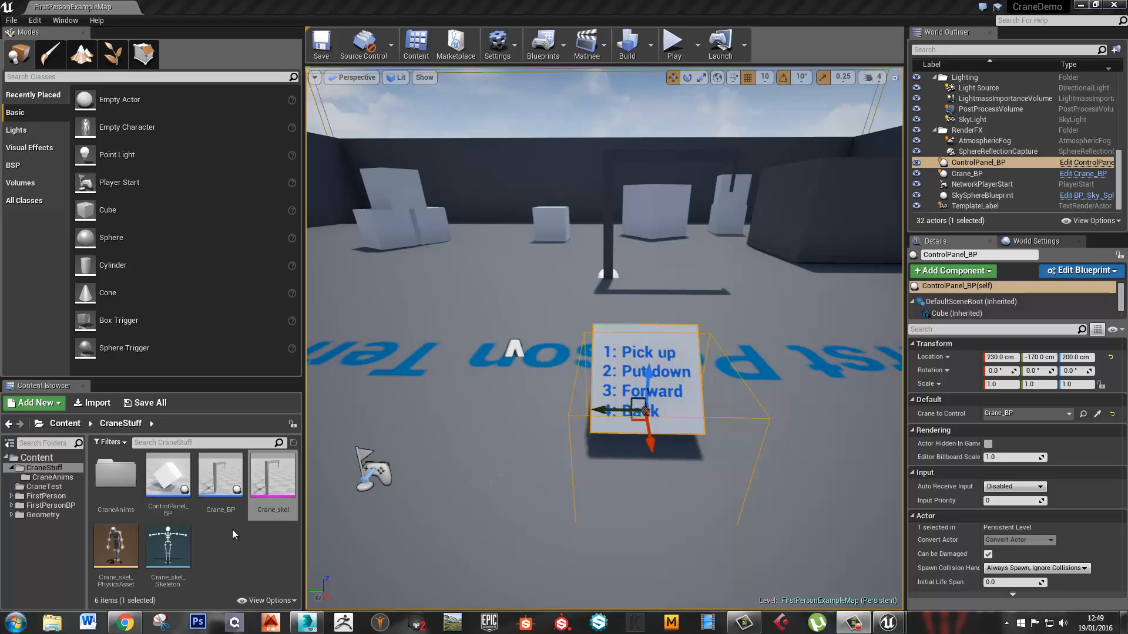
pyautogui.click(238, 555)
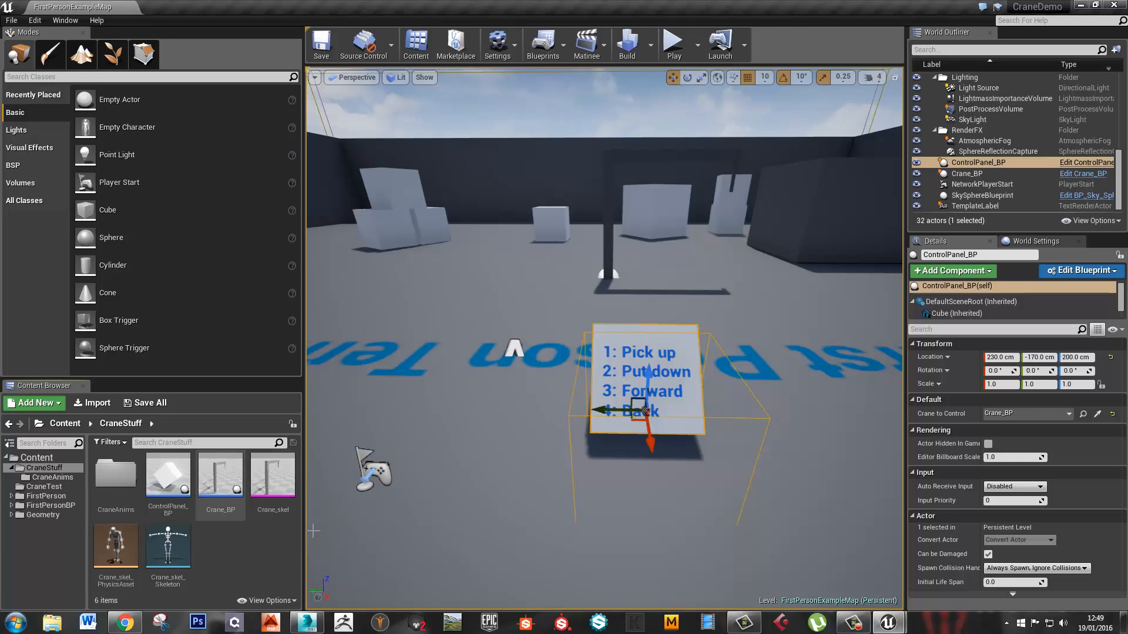
pyautogui.click(272, 477)
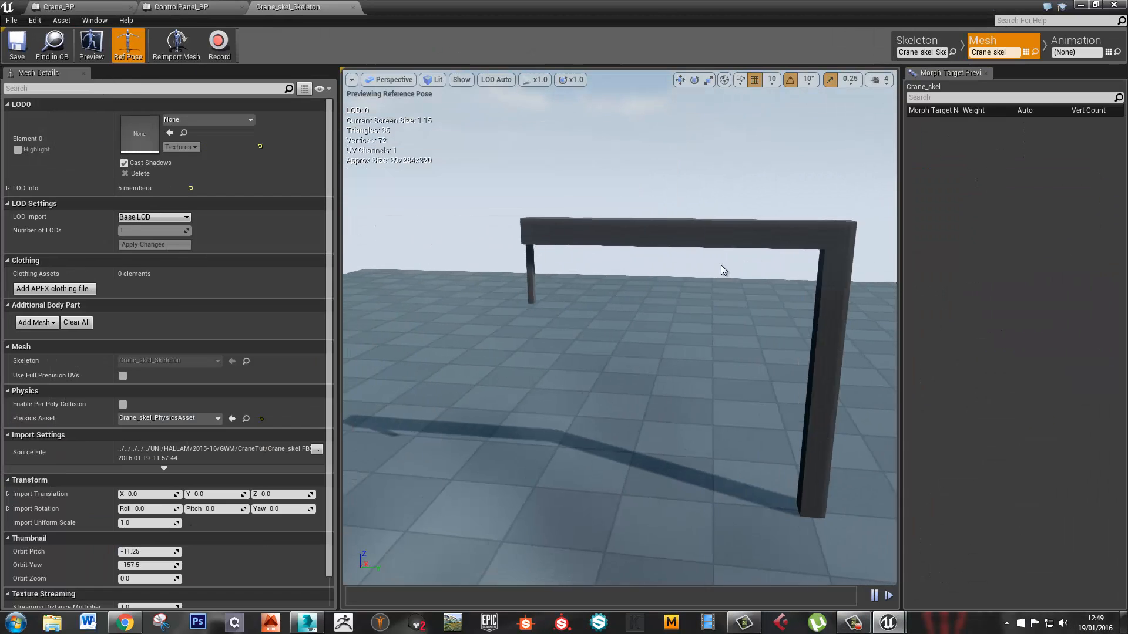
pyautogui.click(914, 42)
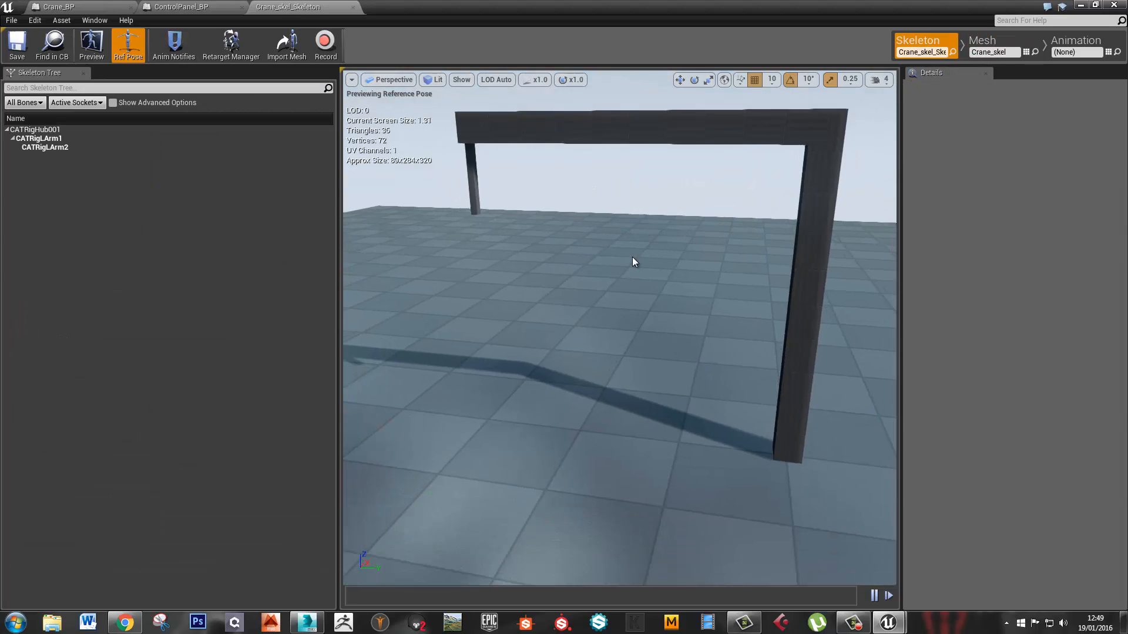
# Examine the bones in the crane's skeleton tree and the pivot location of CATRigLArm2 in the preview
pyautogui.click(58, 139)
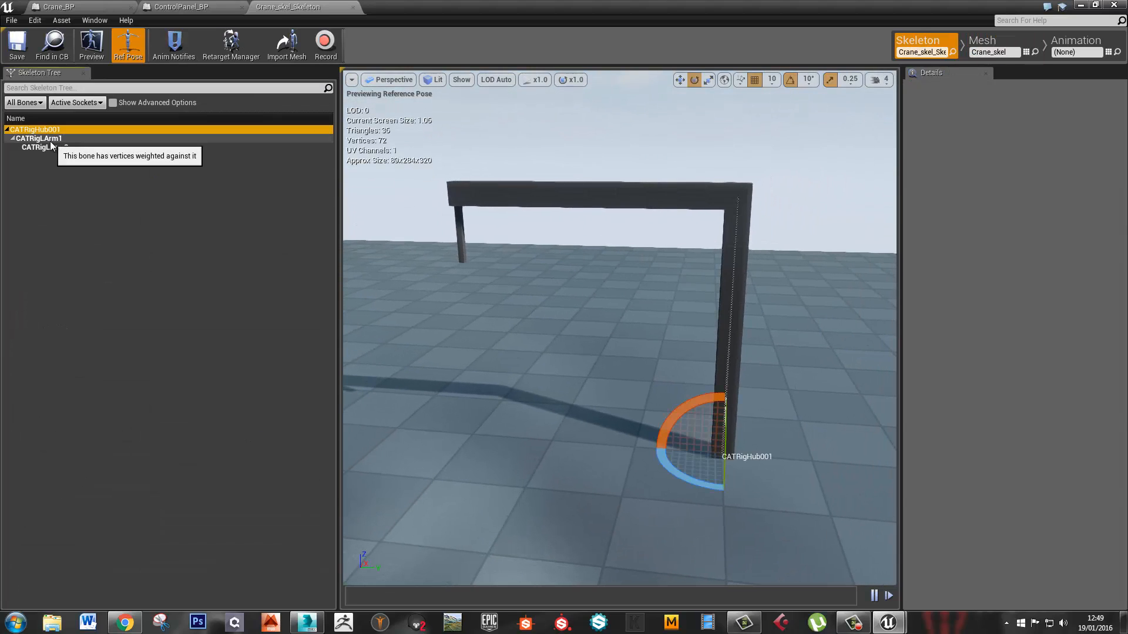
pyautogui.click(46, 147)
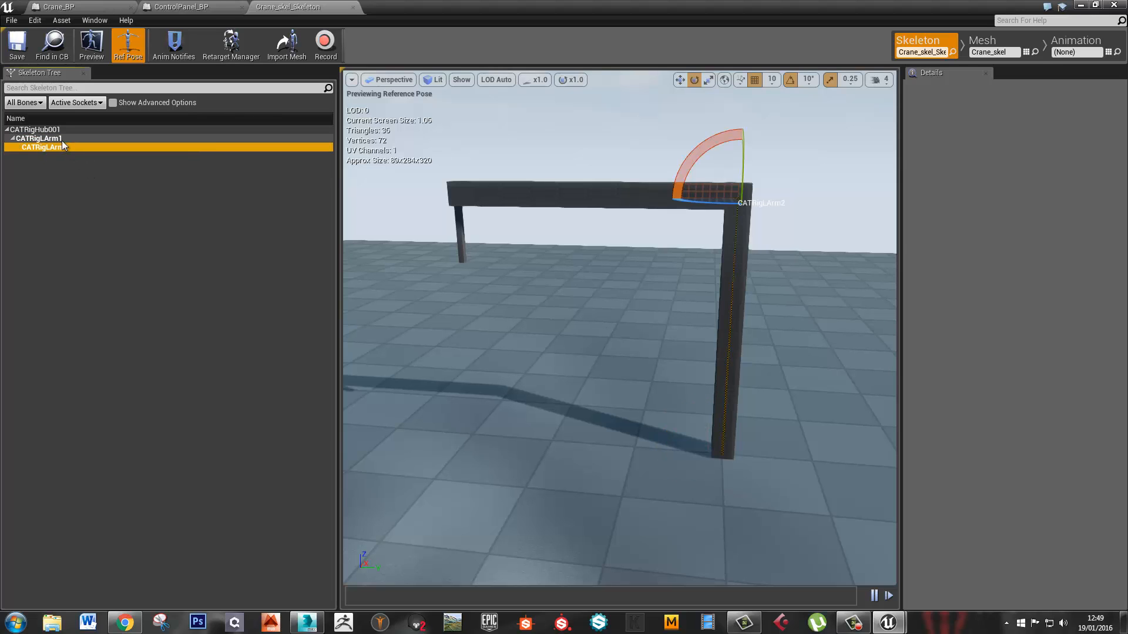
pyautogui.moveTo(542, 254); pyautogui.dragTo(605, 235, button='right')
pyautogui.moveTo(665, 180)
pyautogui.mouseDown()
pyautogui.moveTo(697, 167)
pyautogui.moveTo(664, 179)
pyautogui.mouseUp()
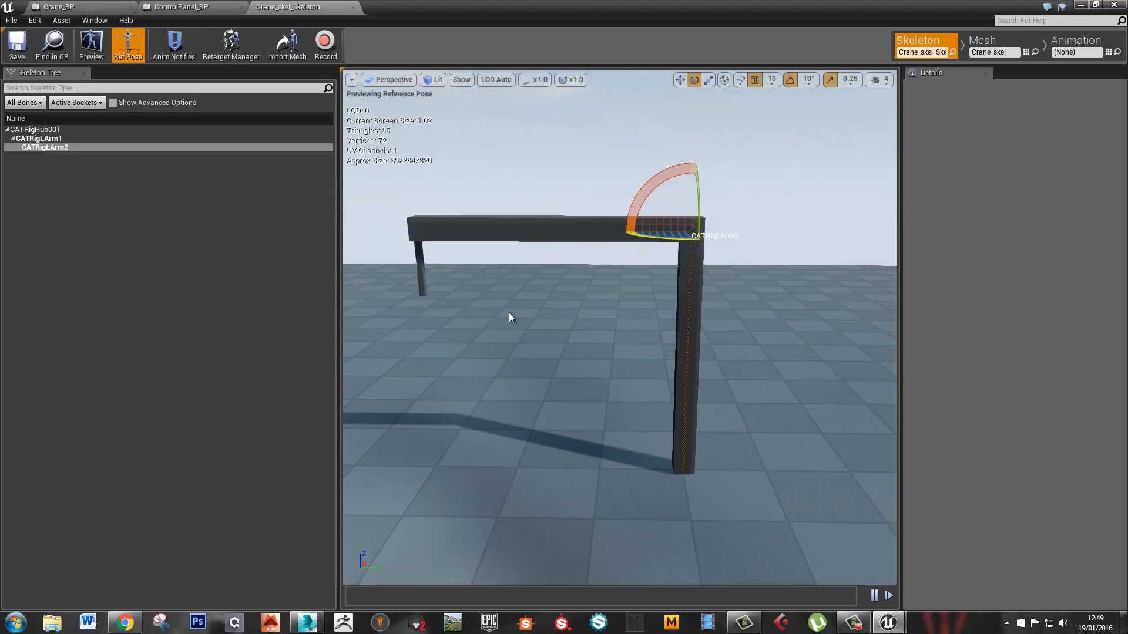
pyautogui.click(111, 205)
pyautogui.click(92, 150)
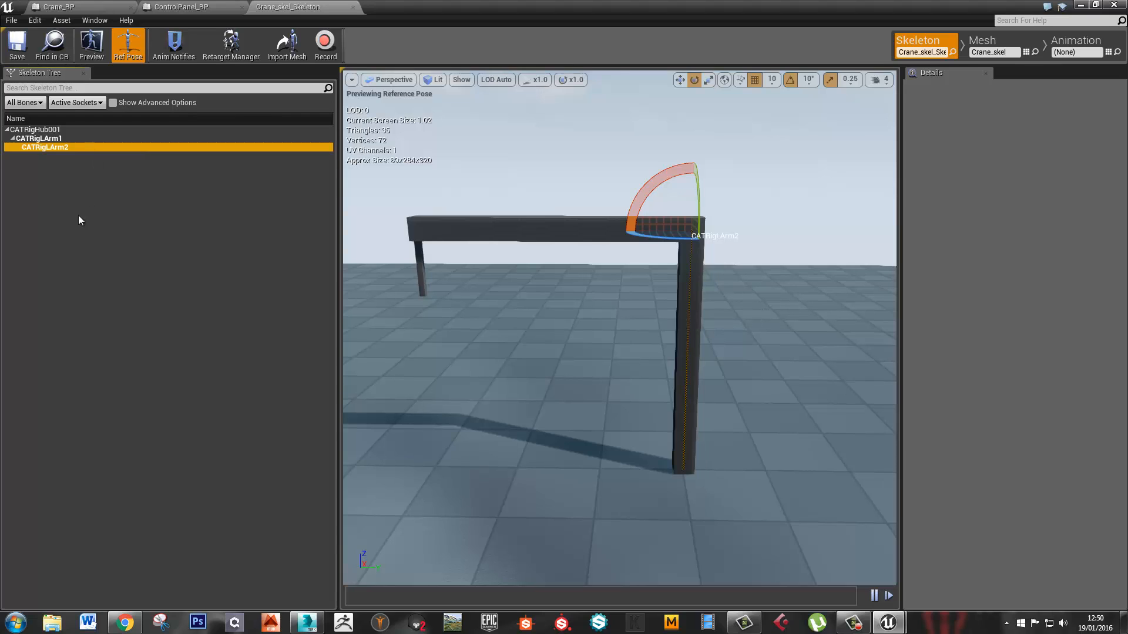
pyautogui.click(79, 215)
pyautogui.click(70, 148)
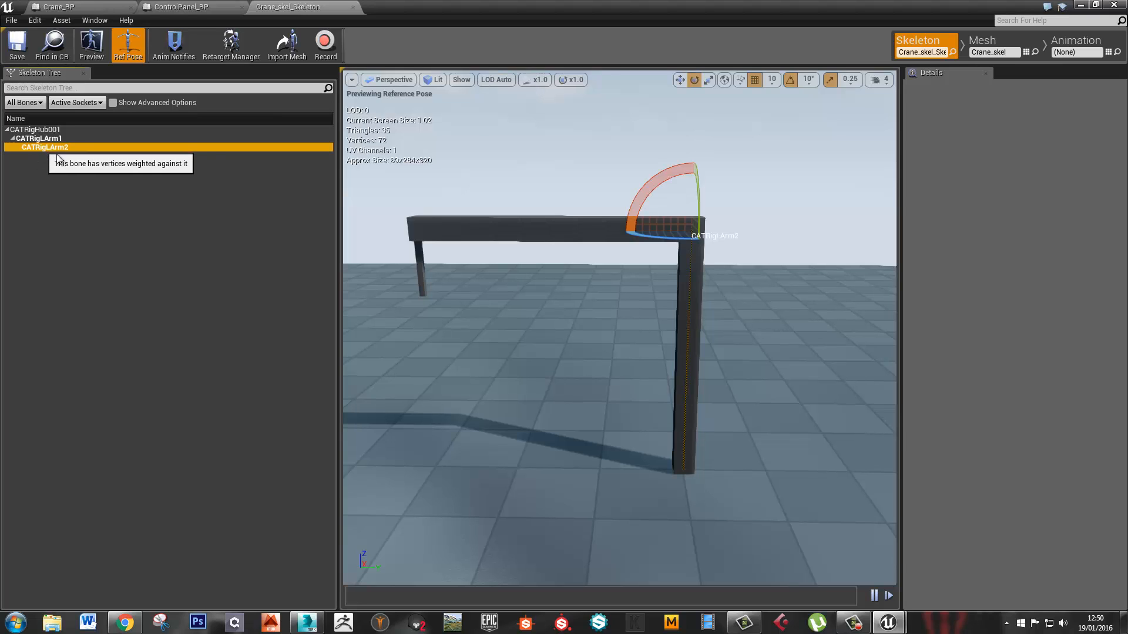
pyautogui.click(90, 193)
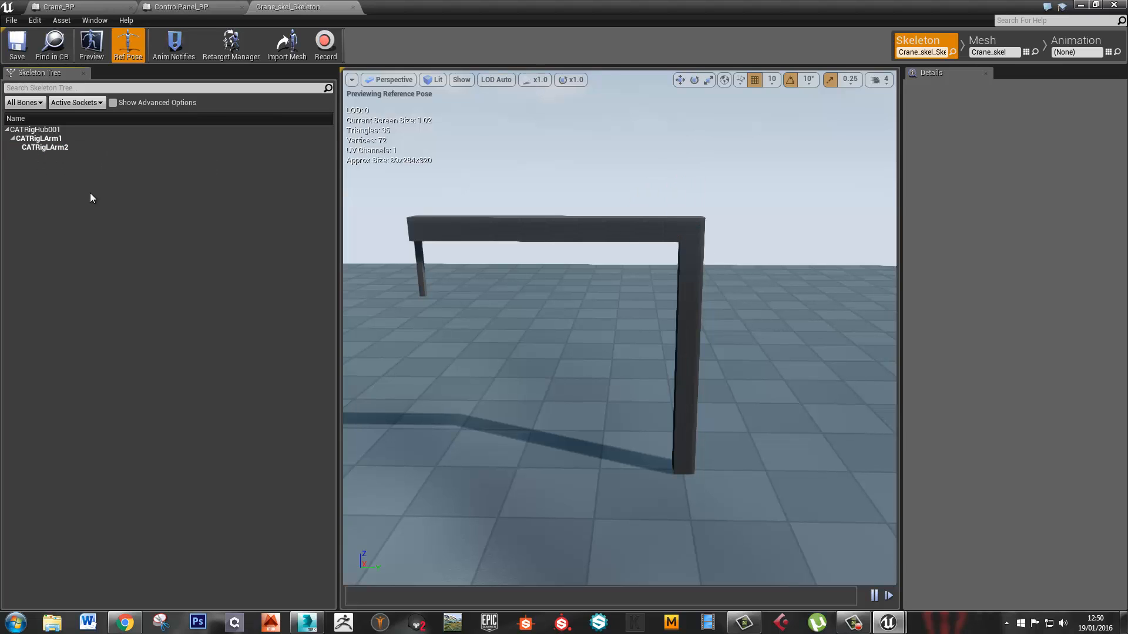
pyautogui.click(73, 149)
pyautogui.moveTo(669, 217)
pyautogui.mouseDown()
pyautogui.moveTo(763, 202)
pyautogui.moveTo(773, 186)
pyautogui.moveTo(679, 198)
pyautogui.mouseUp()
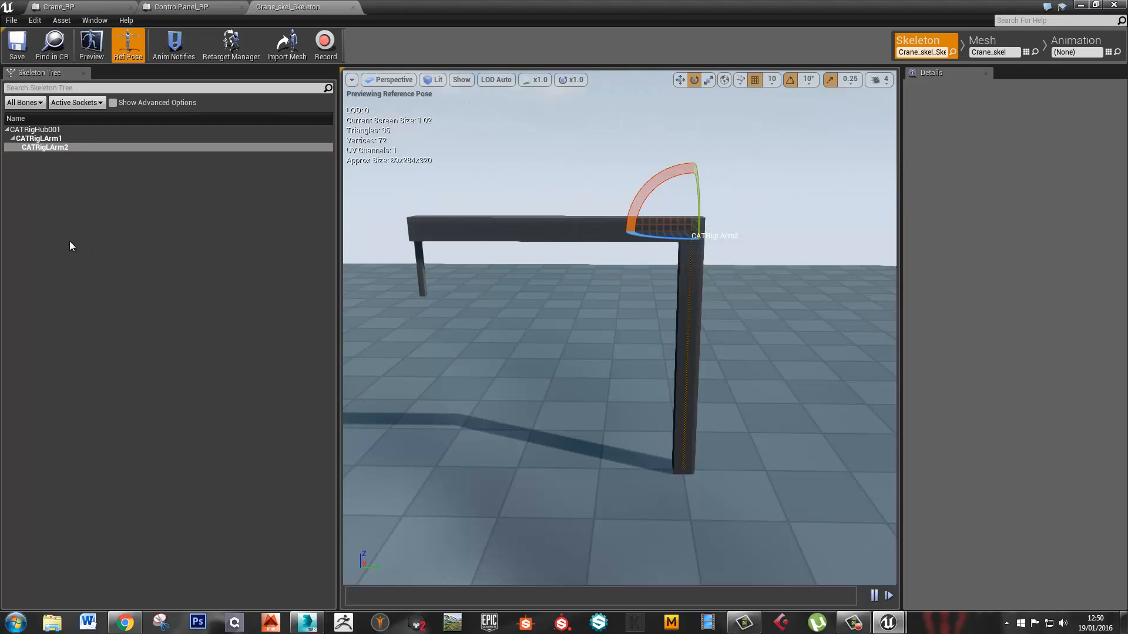
# Add a socket to the CATRigLArm2 bone and name it CraneSocket
pyautogui.rightClick(73, 147)
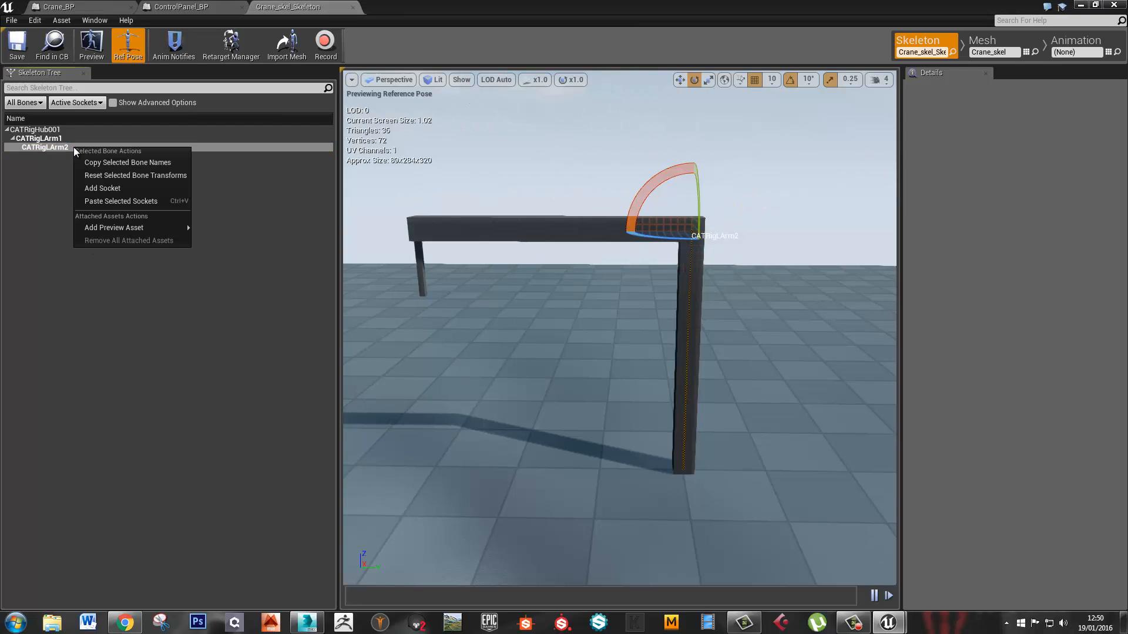
pyautogui.click(139, 194)
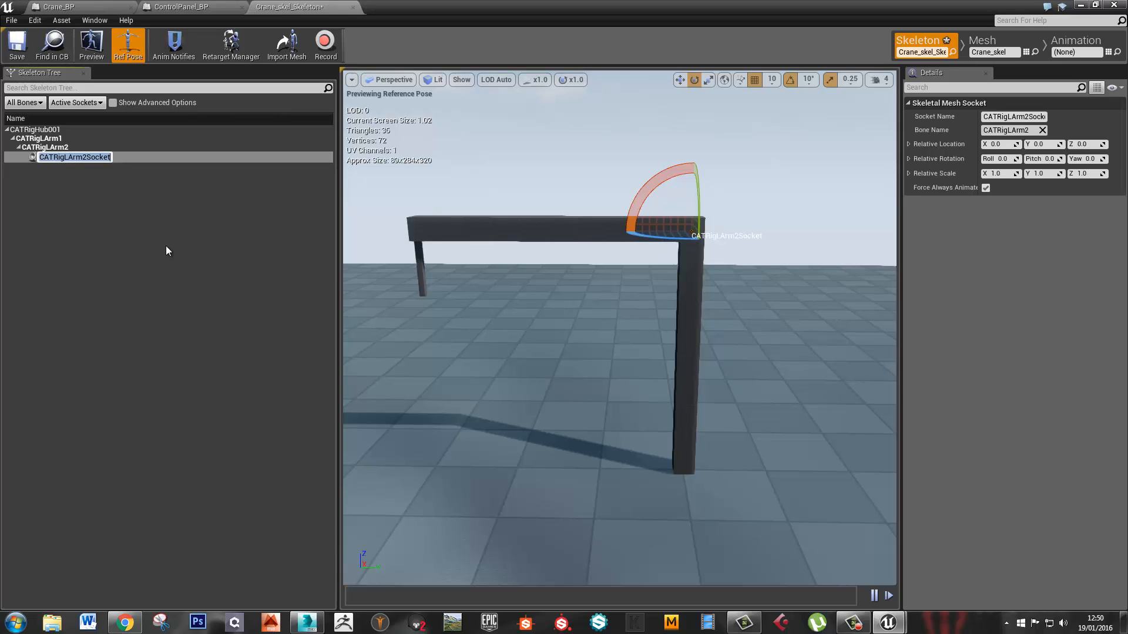
pyautogui.write('CraneS')
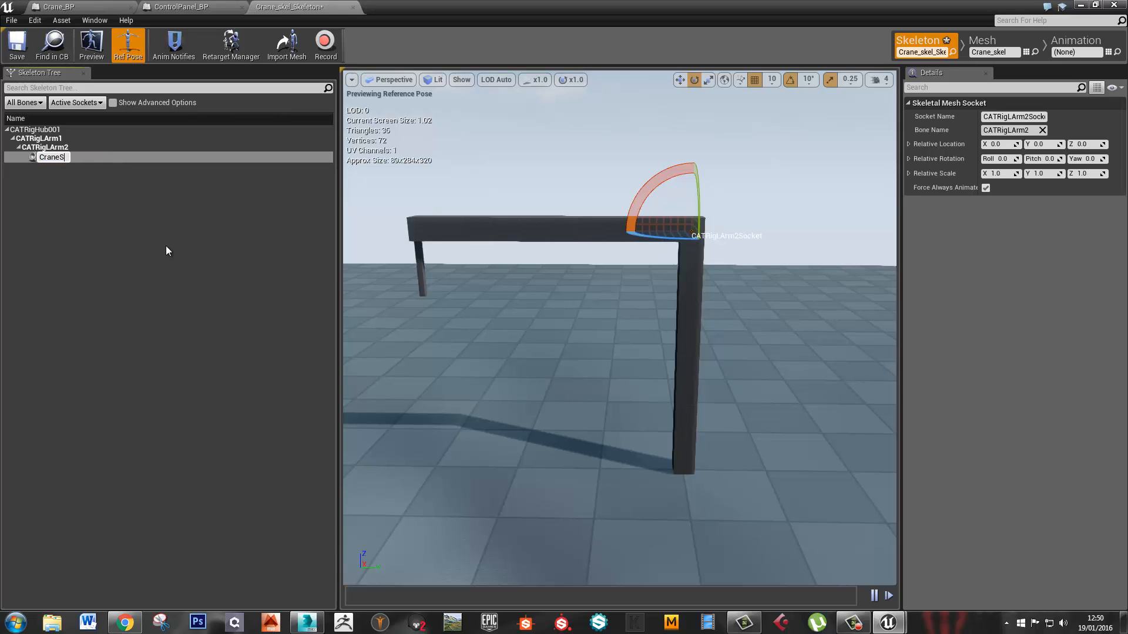
pyautogui.write('ocket')
pyautogui.hotkey('ctrl', 'a')
pyautogui.press('Return')
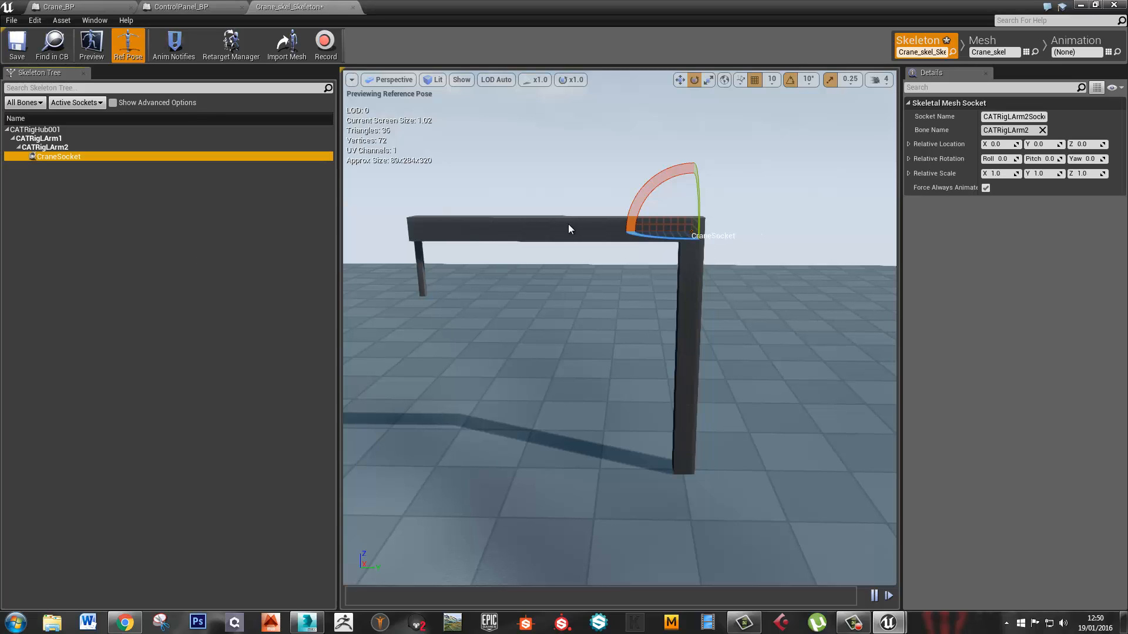
# Move CraneSocket to the lower tip of the crane's hanging hook, at relative location about X 295.3, Y -71.3, Z 0
pyautogui.moveTo(657, 252); pyautogui.dragTo(661, 252, button='right')
pyautogui.press('w')
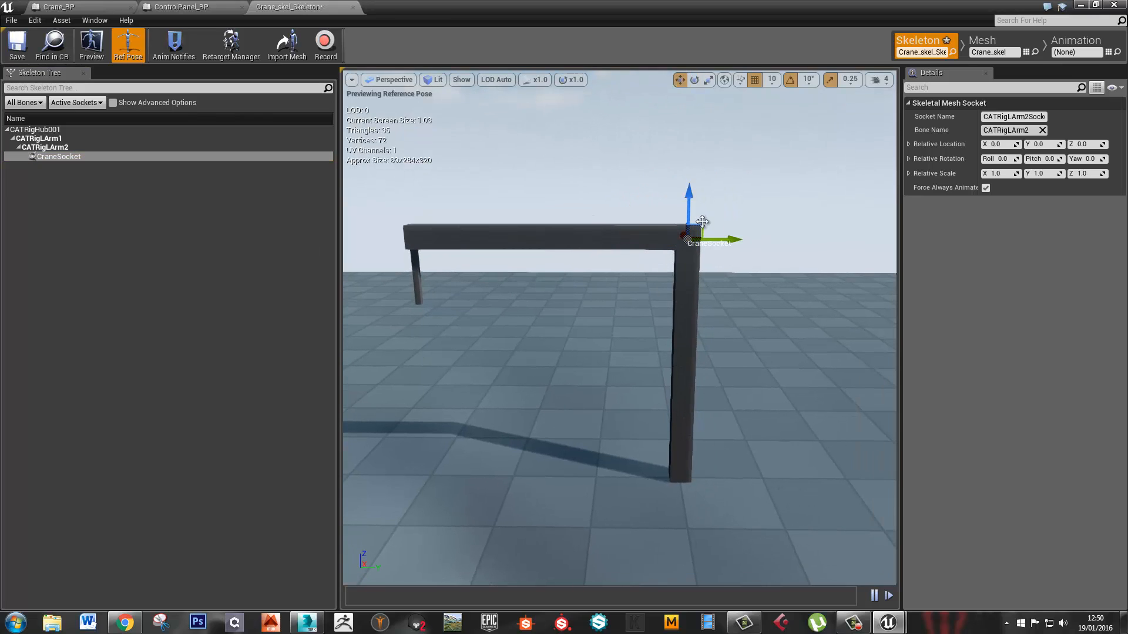
pyautogui.moveTo(702, 221); pyautogui.dragTo(431, 288)
pyautogui.moveTo(430, 288); pyautogui.dragTo(434, 336, button='right')
pyautogui.press('w')
pyautogui.press('d')
pyautogui.press('w')
pyautogui.moveTo(449, 283); pyautogui.dragTo(454, 291)
pyautogui.press('s')
pyautogui.moveTo(542, 337); pyautogui.dragTo(546, 350, button='right')
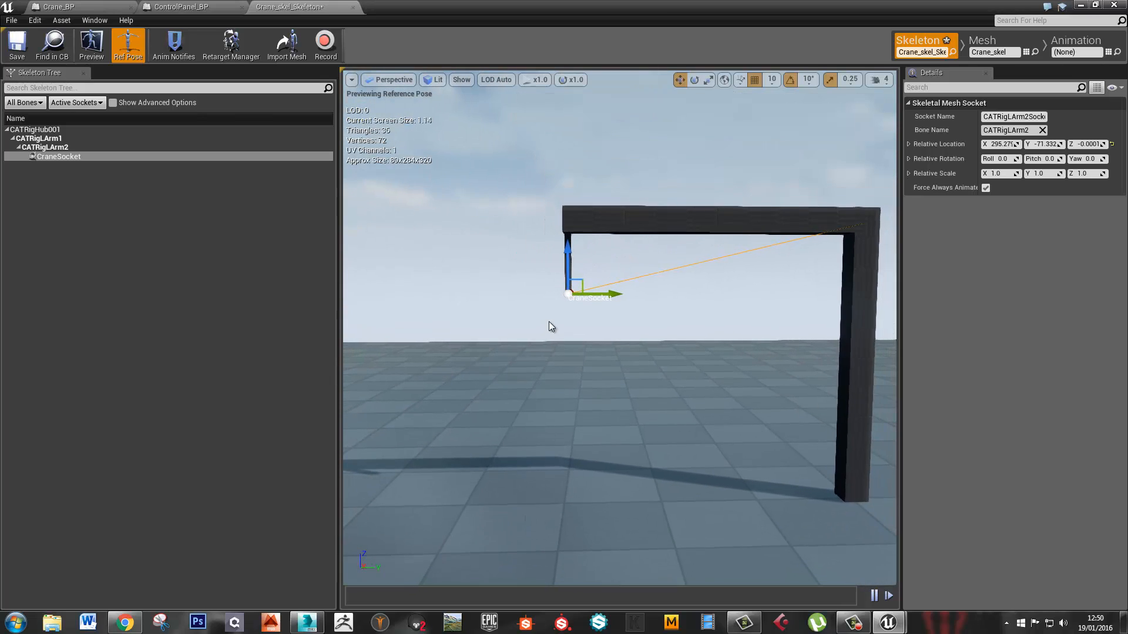
# Check the bones and CraneSocket in the skeleton tree, save the crane skeleton and close its editor
pyautogui.click(46, 147)
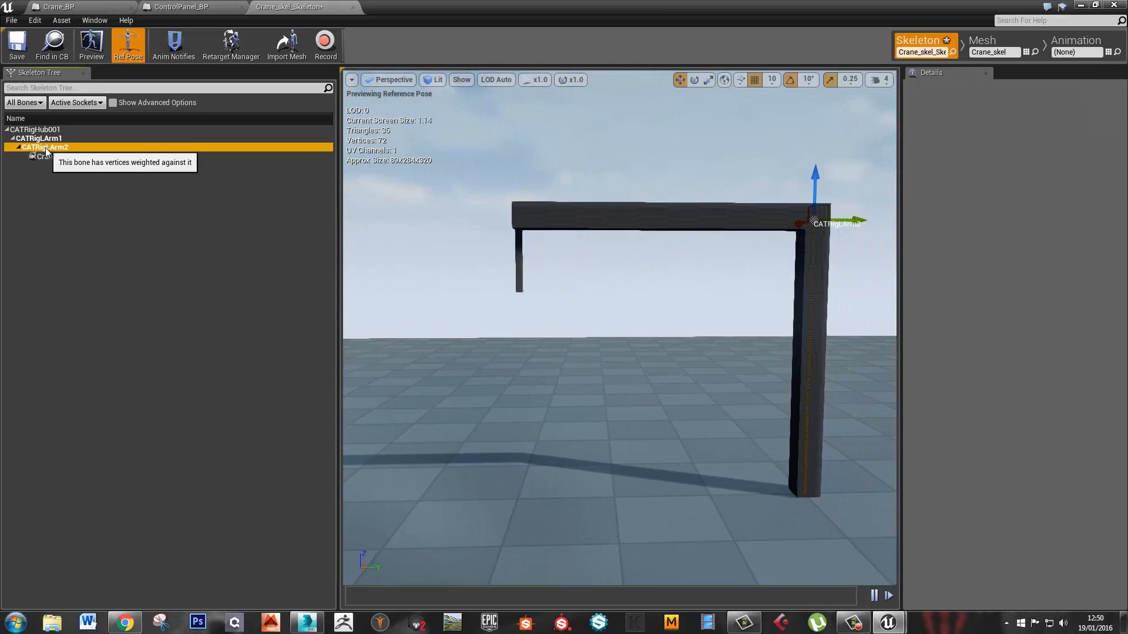
pyautogui.click(35, 130)
pyautogui.click(59, 156)
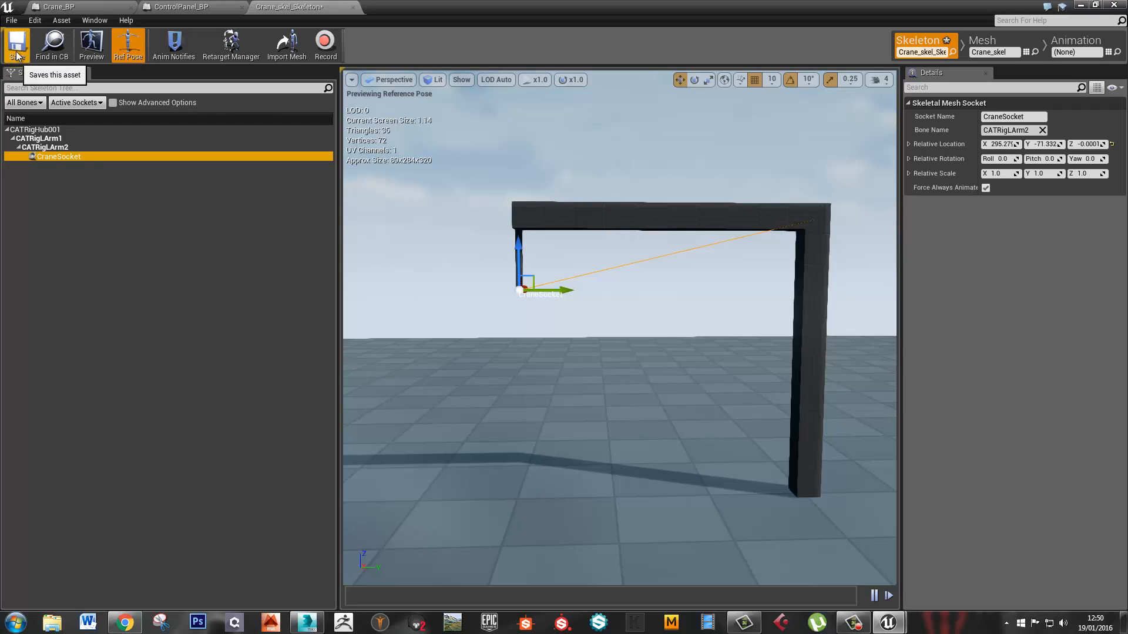
pyautogui.click(17, 55)
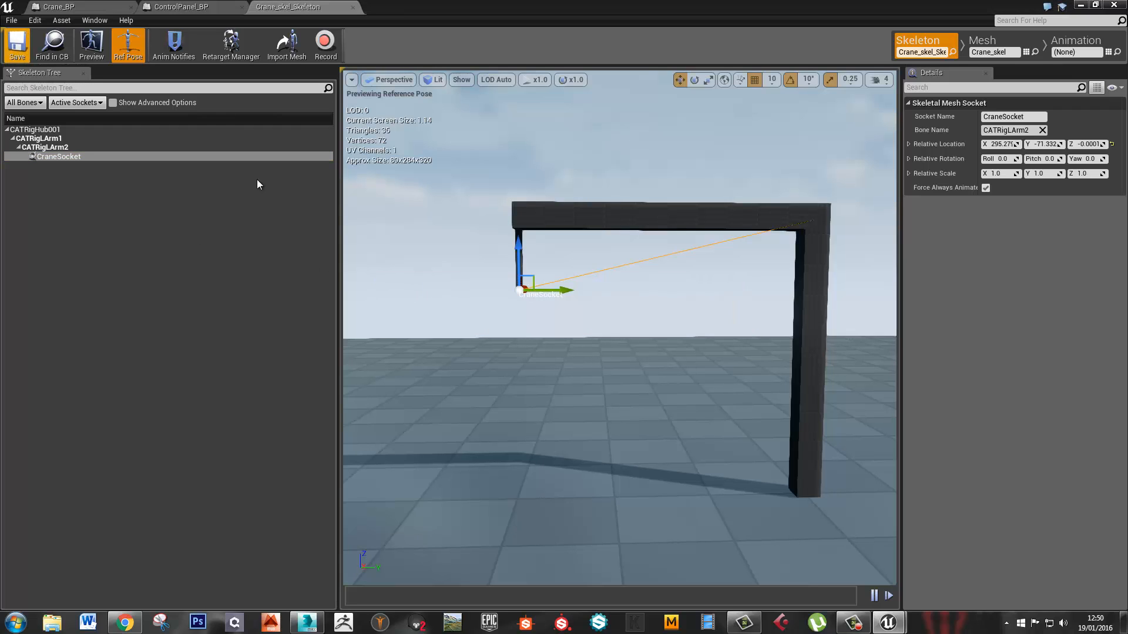
pyautogui.click(353, 8)
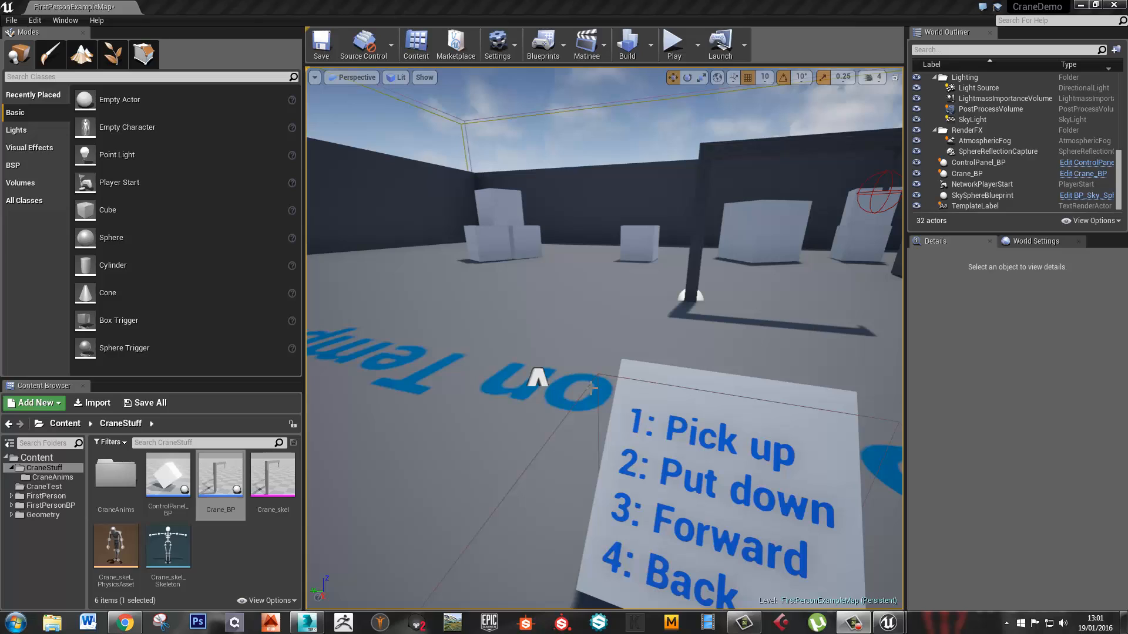
# Create an Actor Blueprint class named CranePickup_BP in the CraneStuff folder
pyautogui.click(241, 554)
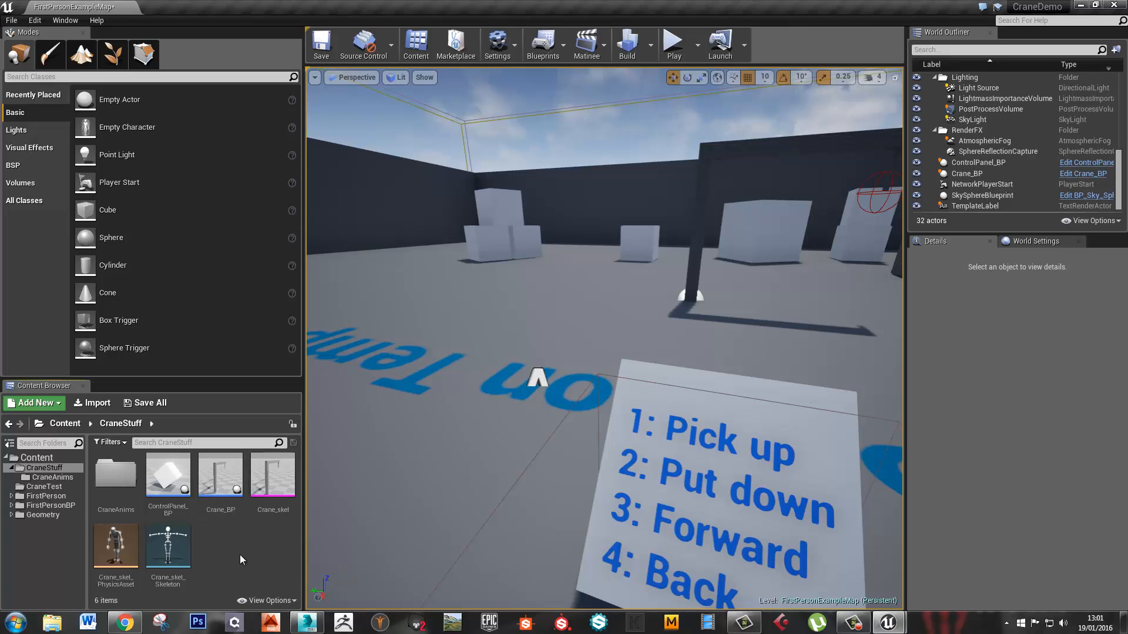
pyautogui.rightClick(239, 559)
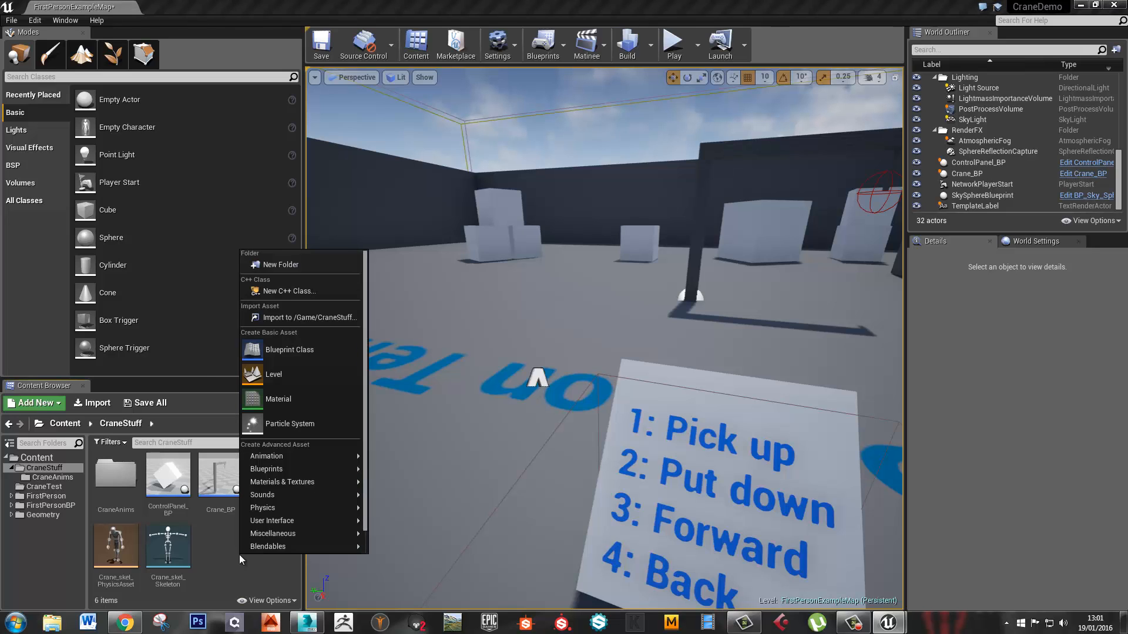
pyautogui.click(297, 350)
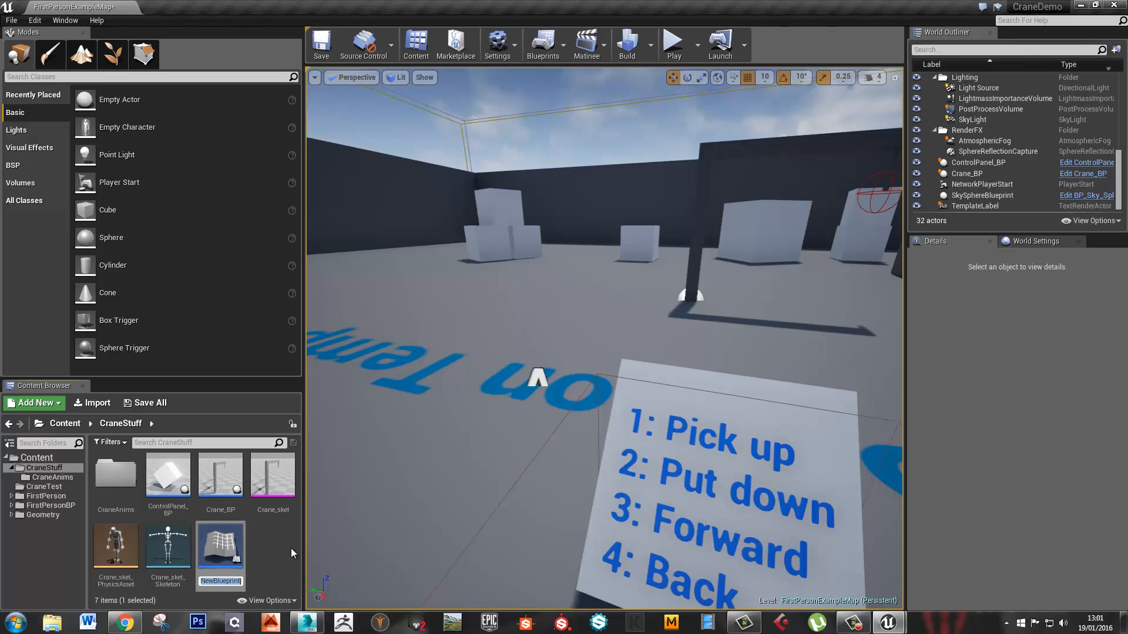
pyautogui.press('BackSpace')
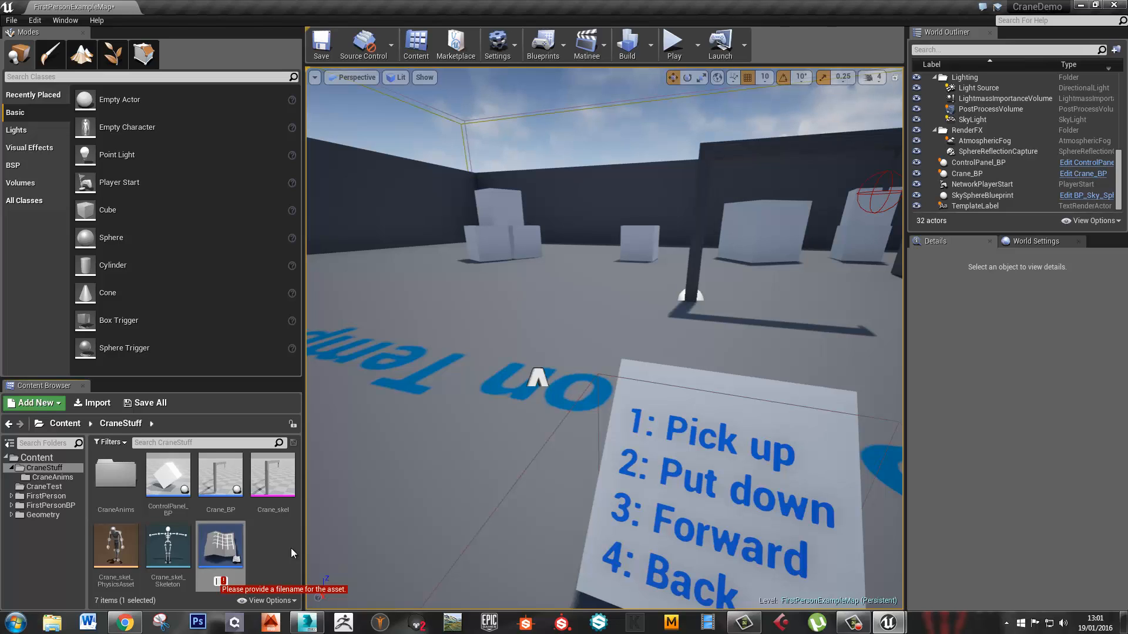
pyautogui.write('Crane')
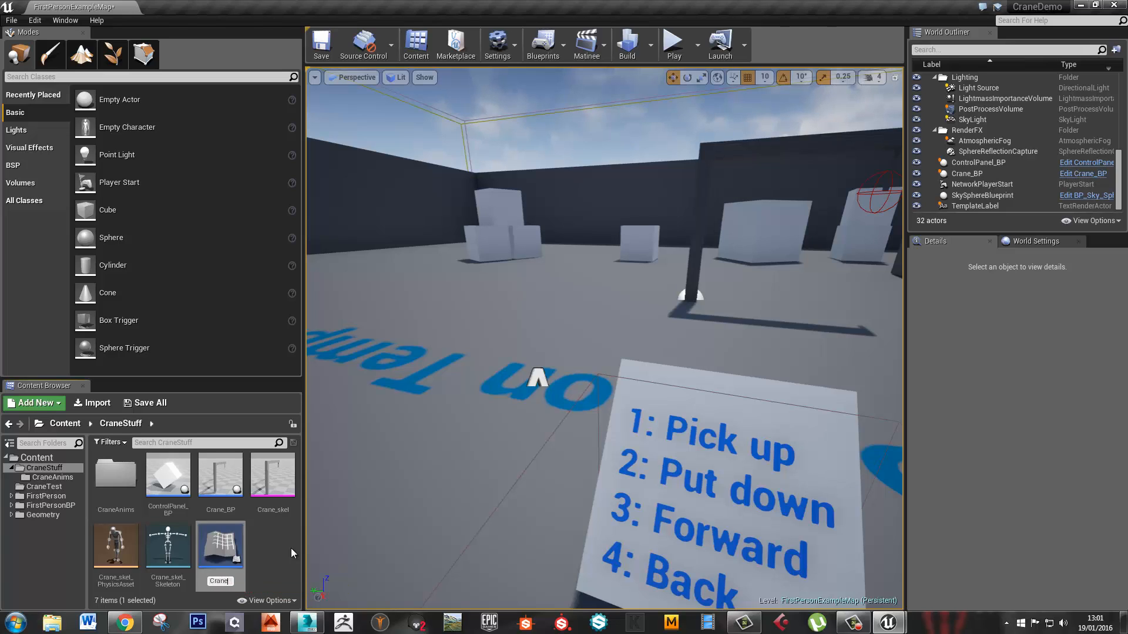
pyautogui.write('Pickup_BP')
pyautogui.press('Return')
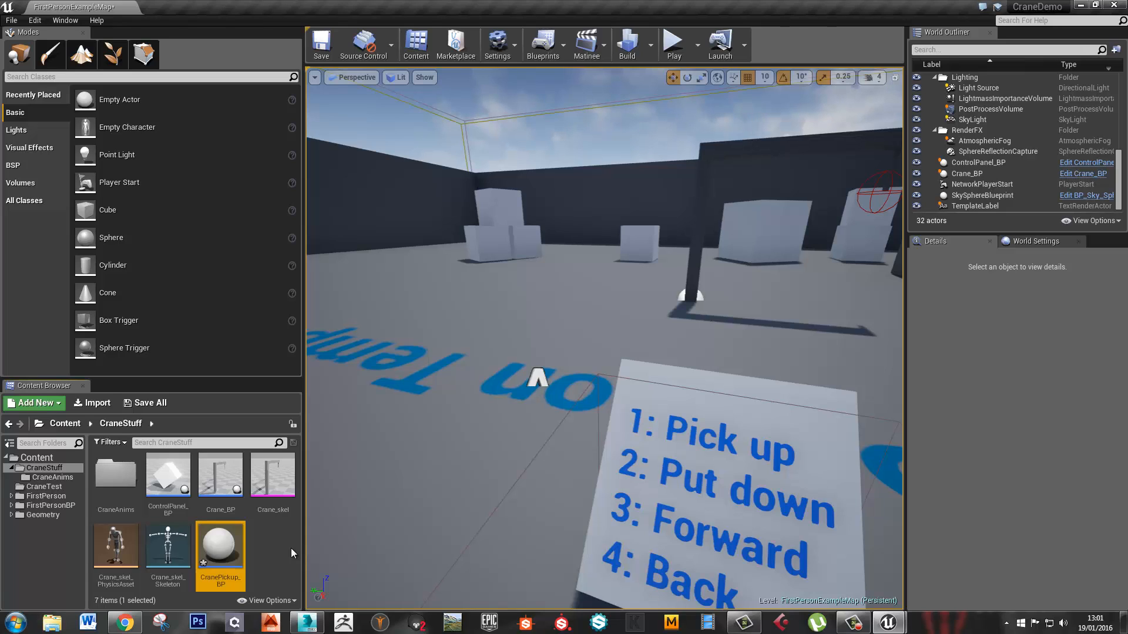
# Open CranePickup_BP, add a basic Sphere component and make it the root in place of DefaultSceneRoot
pyautogui.doubleClick(227, 560)
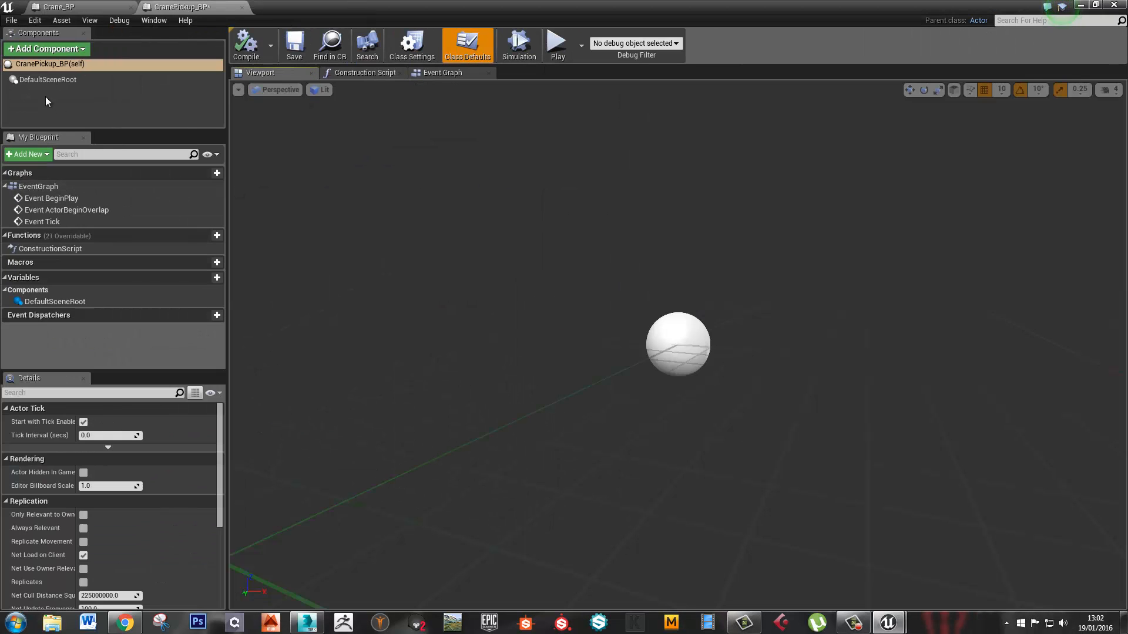
pyautogui.click(55, 50)
pyautogui.write('s')
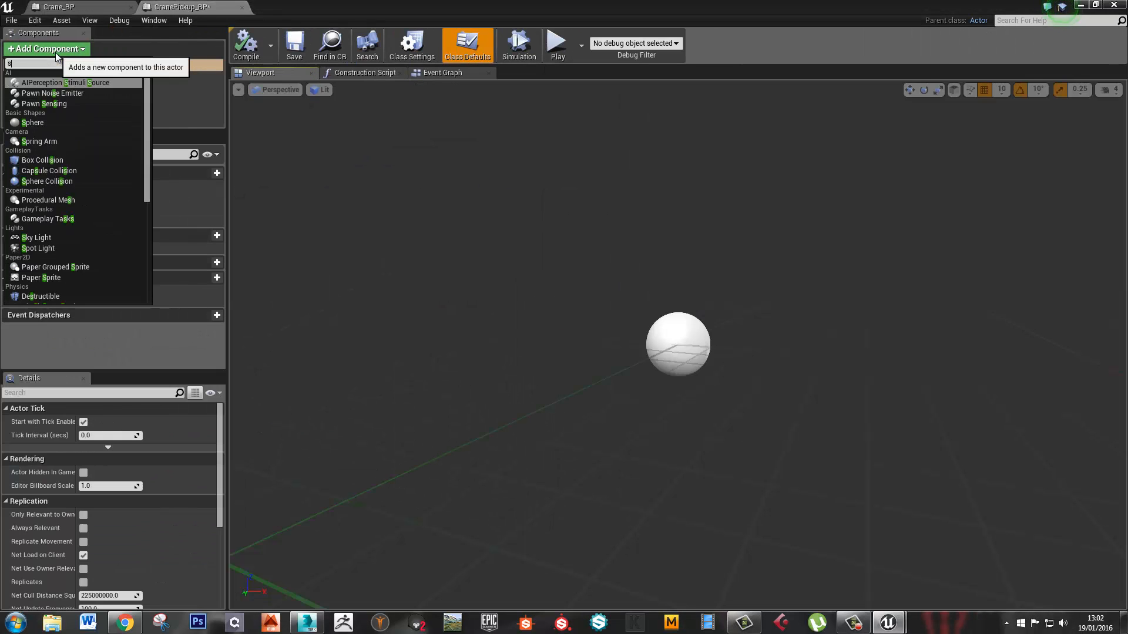
pyautogui.write('pher')
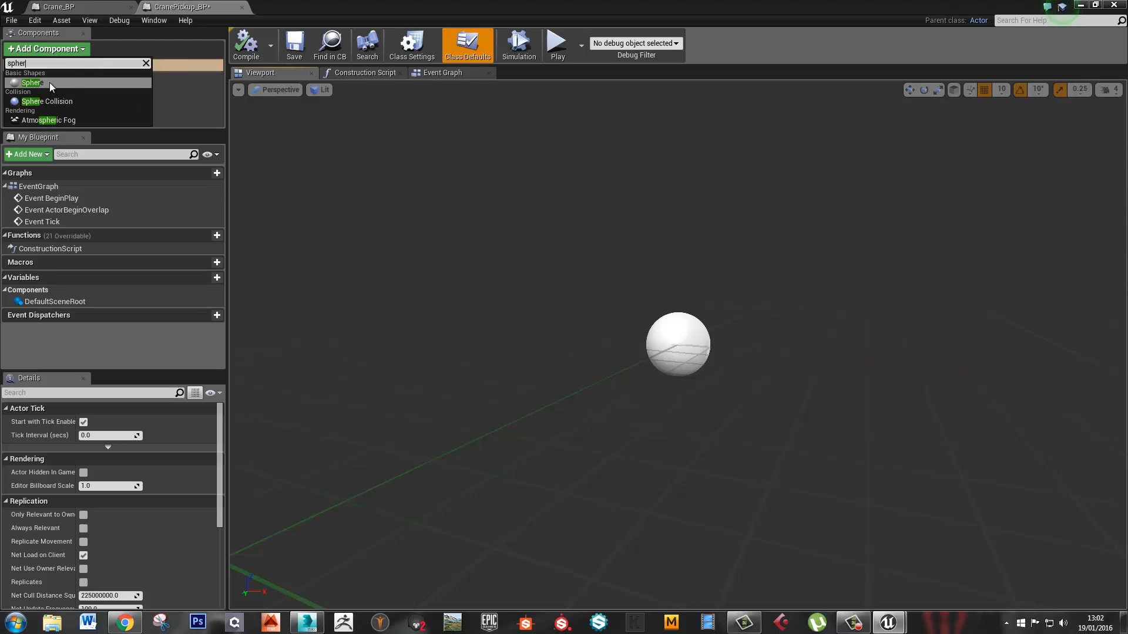
pyautogui.click(50, 82)
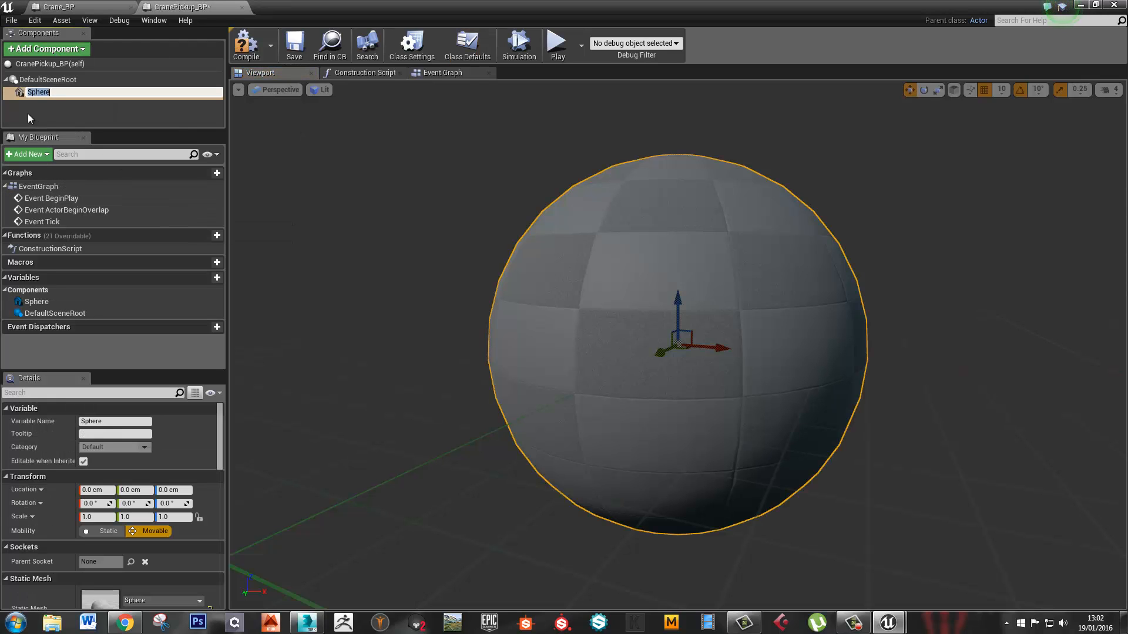
pyautogui.click(29, 118)
pyautogui.moveTo(27, 93); pyautogui.dragTo(42, 81)
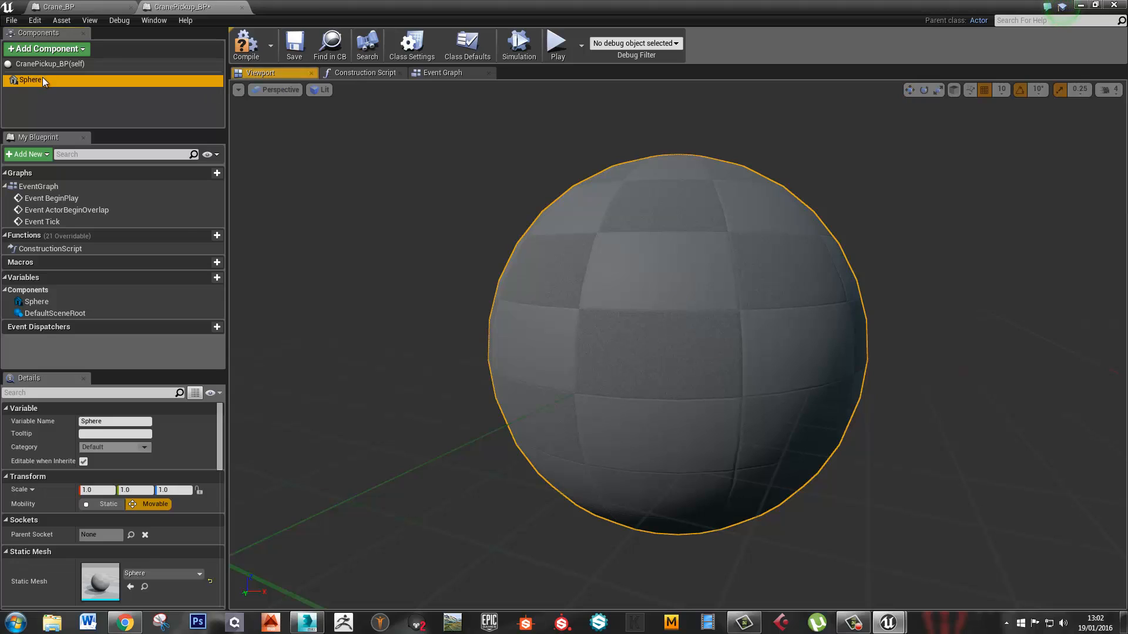
# Enable Simulate Physics on the pickup's Sphere and close the CranePickup_BP editor
pyautogui.moveTo(221, 446); pyautogui.dragTo(221, 500)
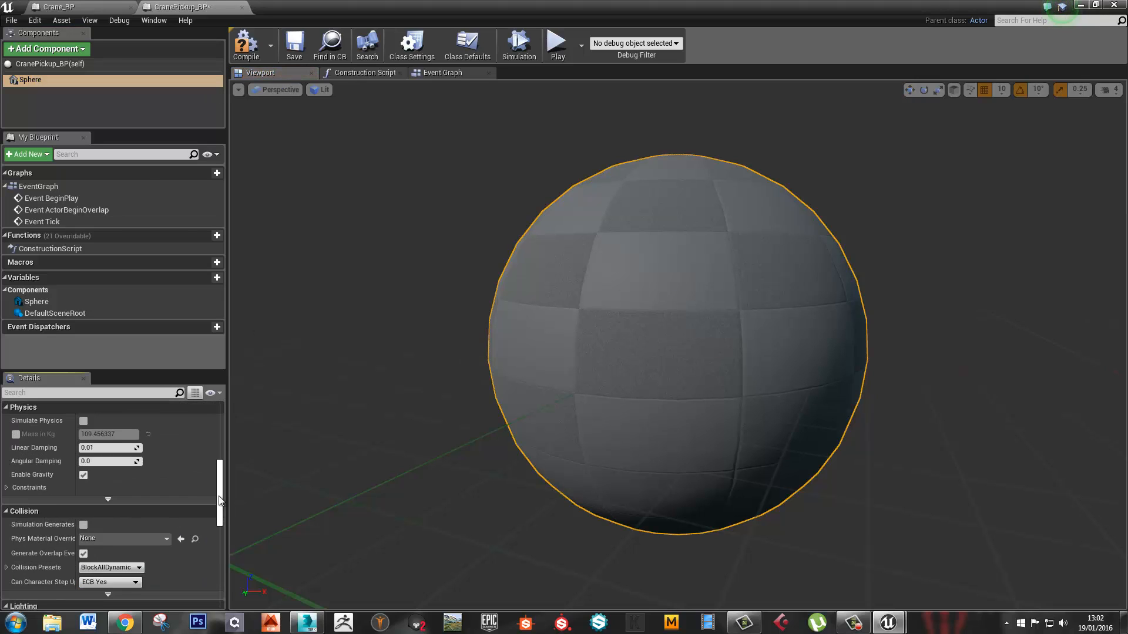
pyautogui.scroll(3, 220, 500)
pyautogui.click(84, 516)
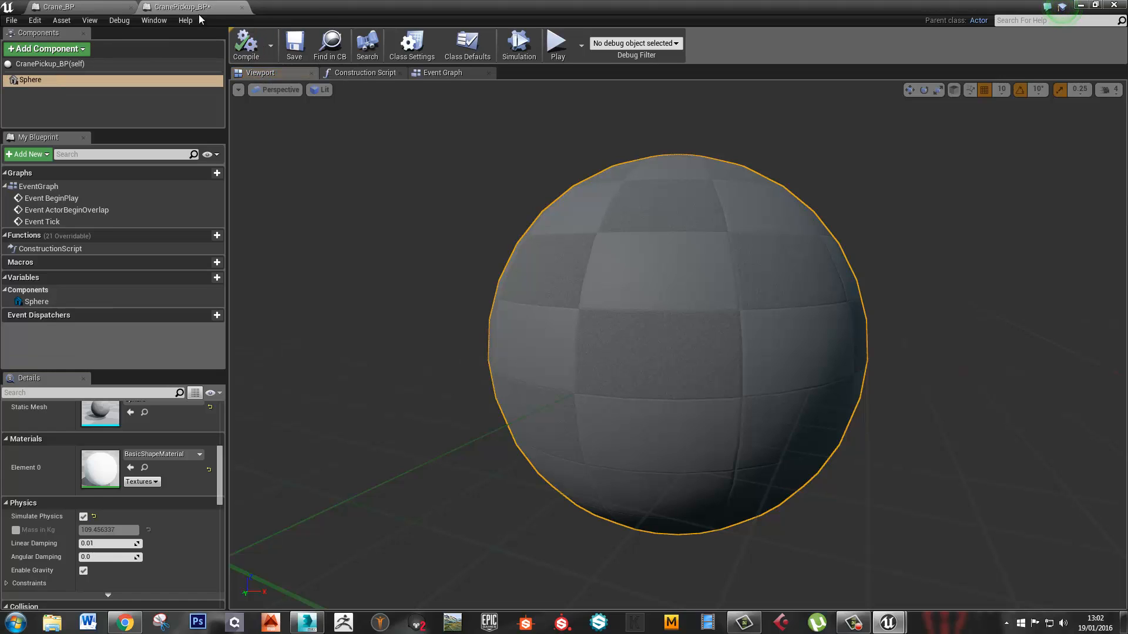
pyautogui.click(244, 9)
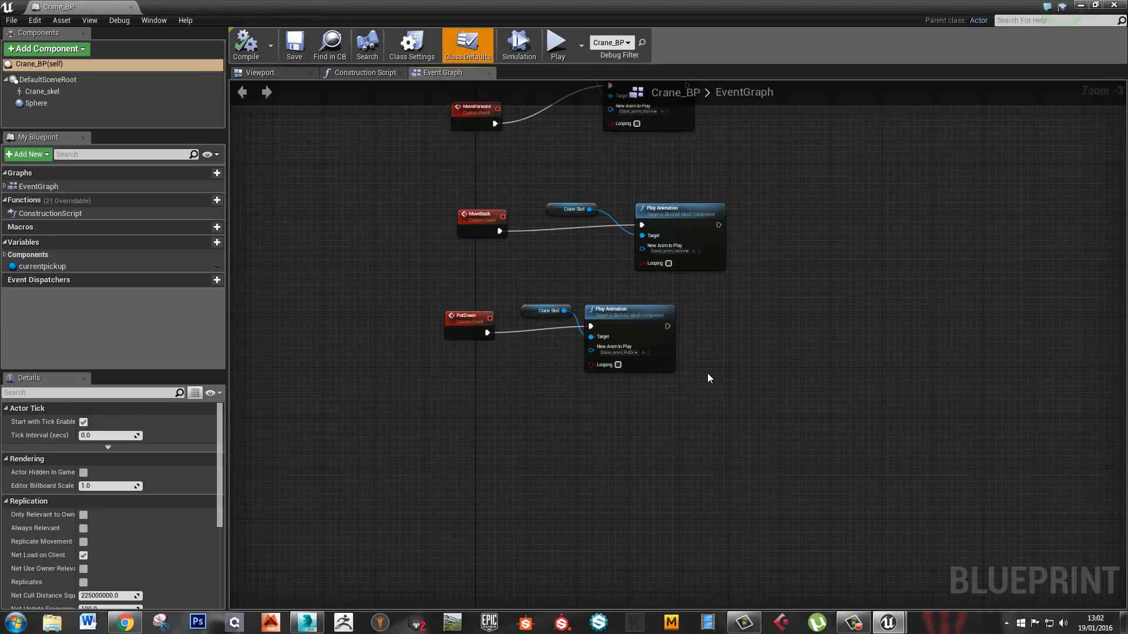
pyautogui.moveTo(222, 7); pyautogui.dragTo(601, 148)
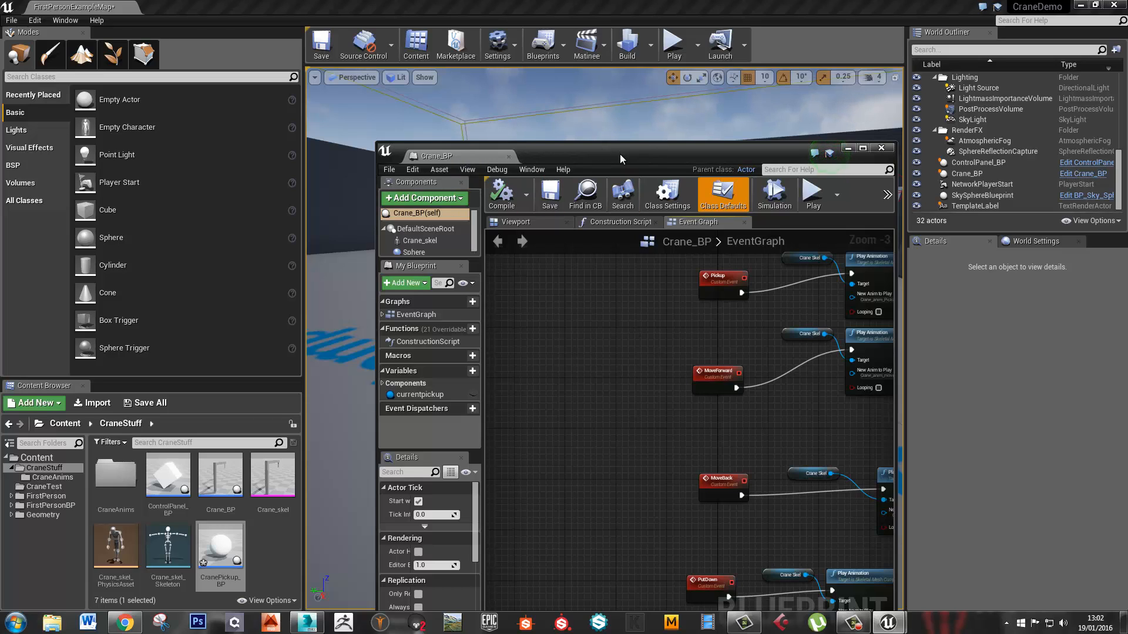
pyautogui.moveTo(618, 156); pyautogui.dragTo(585, 93)
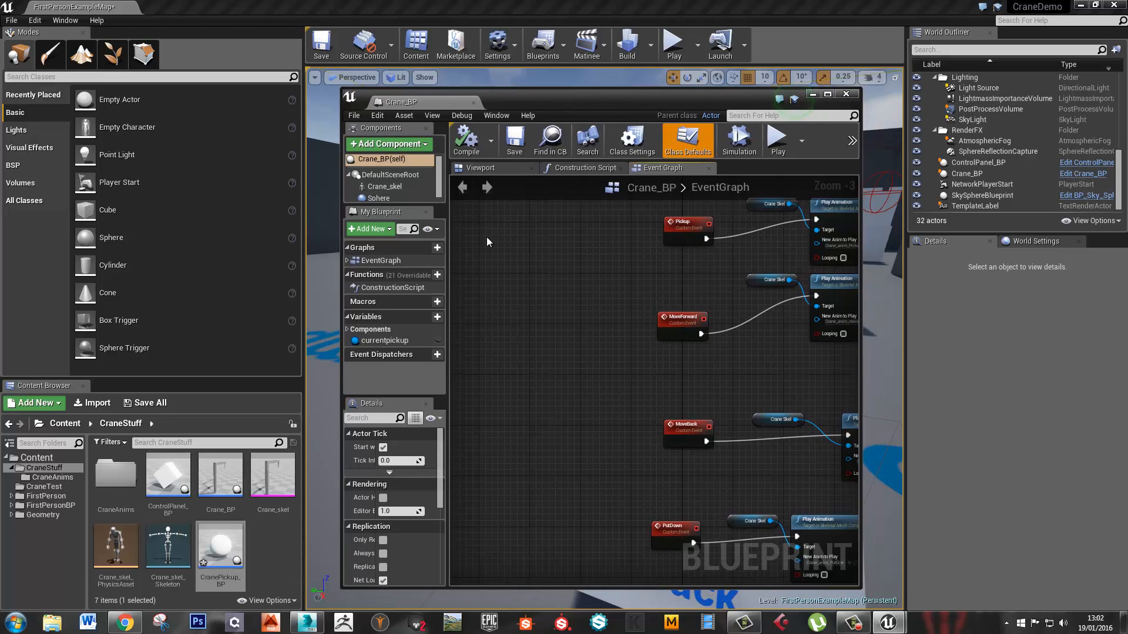
pyautogui.doubleClick(615, 99)
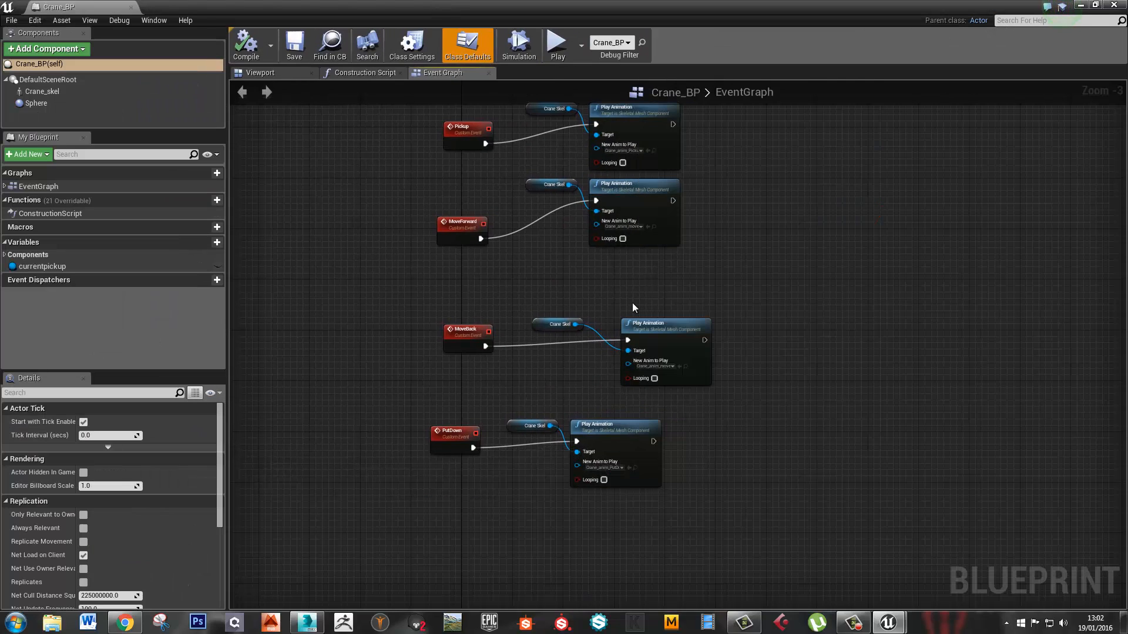
pyautogui.click(1081, 6)
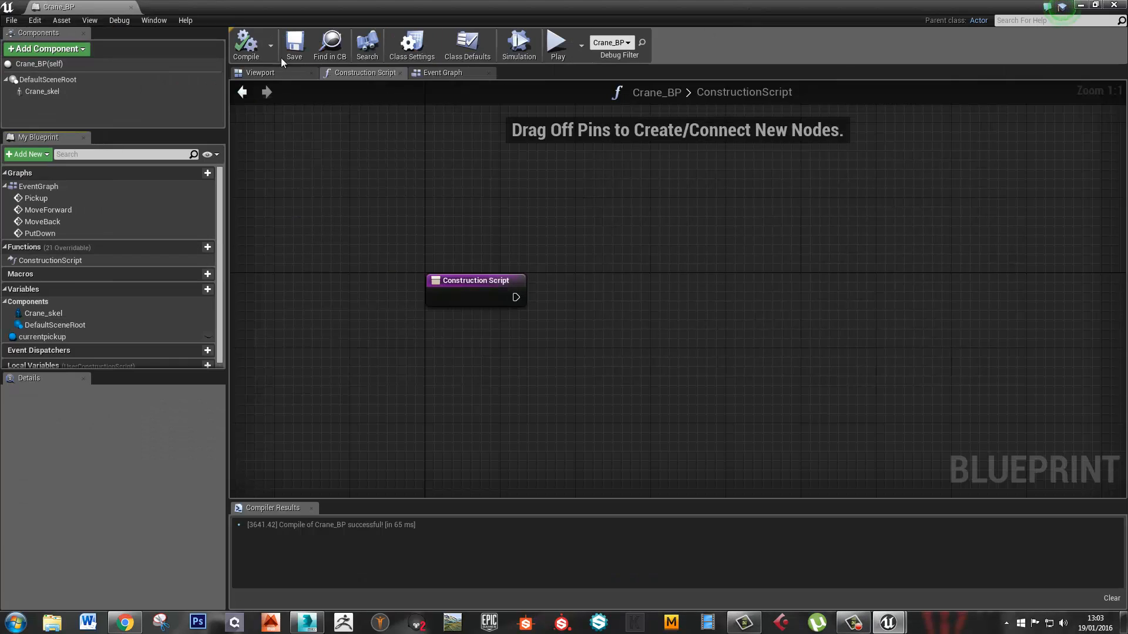
# Add a Sphere Collision component to Crane_BP, place it at the hook tip at X 0, Y -290, Z 220 cm, and compile
pyautogui.click(261, 72)
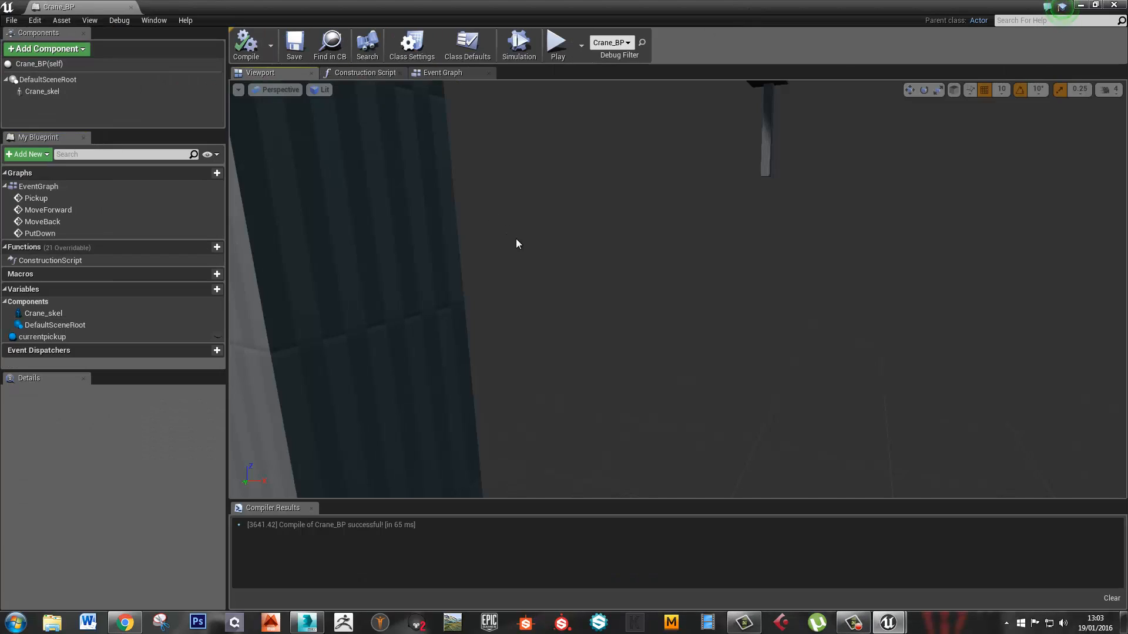
pyautogui.moveTo(534, 255); pyautogui.dragTo(572, 273)
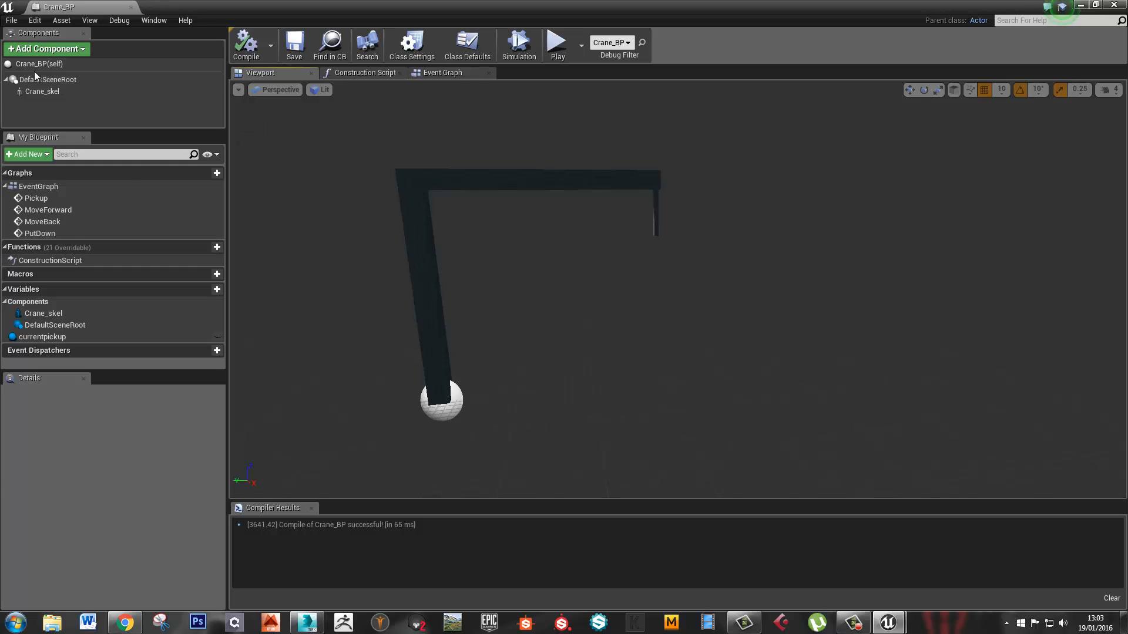
pyautogui.click(71, 49)
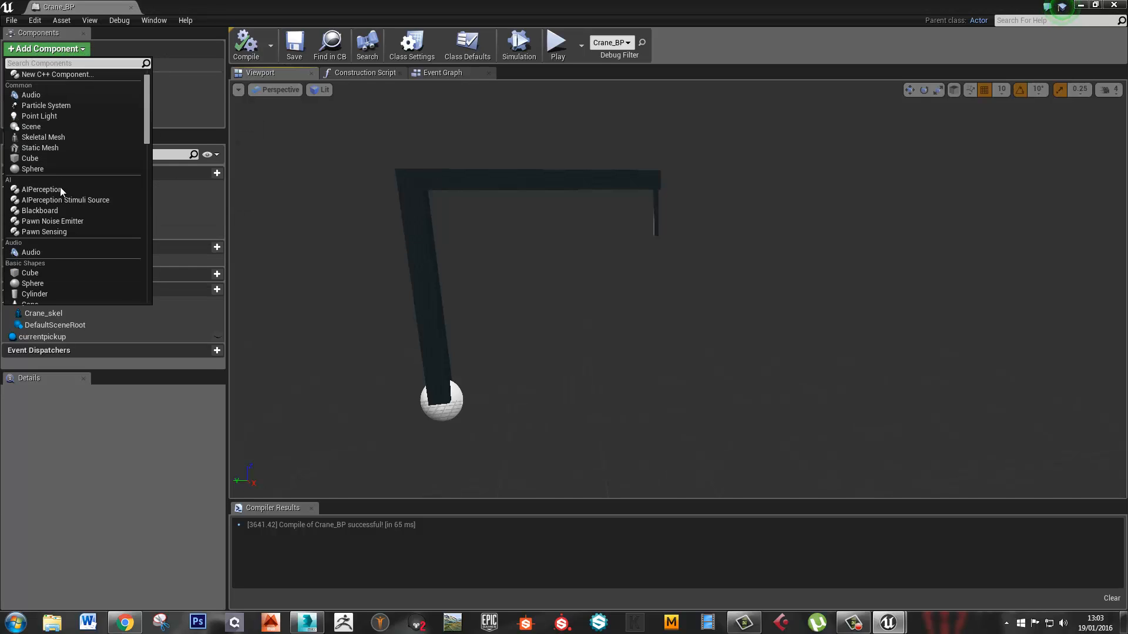
pyautogui.scroll(-5, 70, 253)
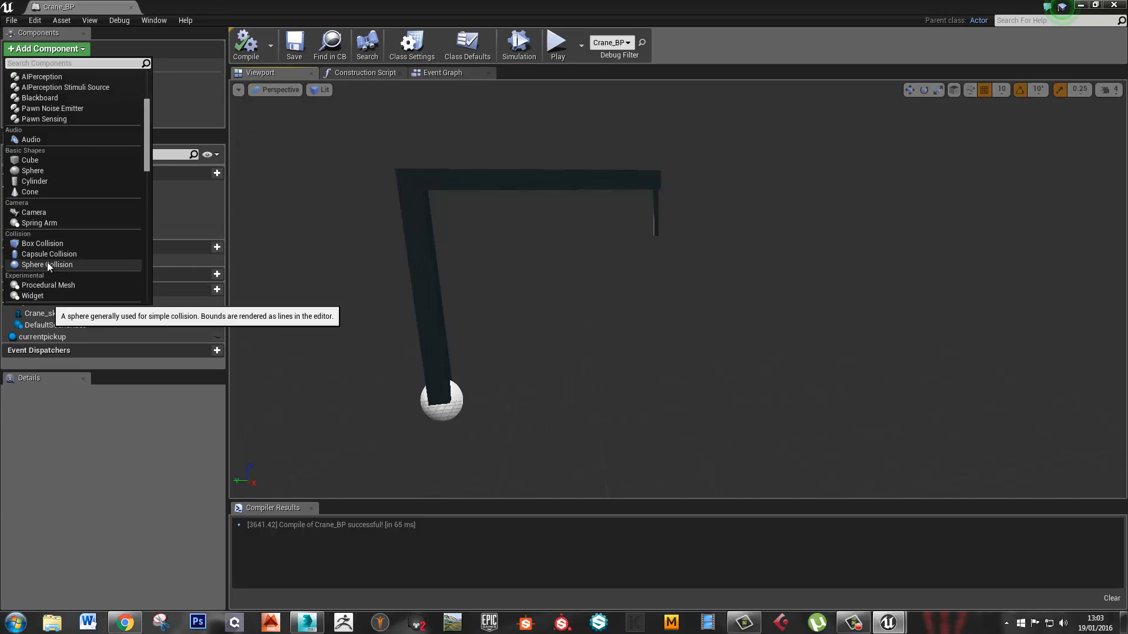
pyautogui.click(47, 265)
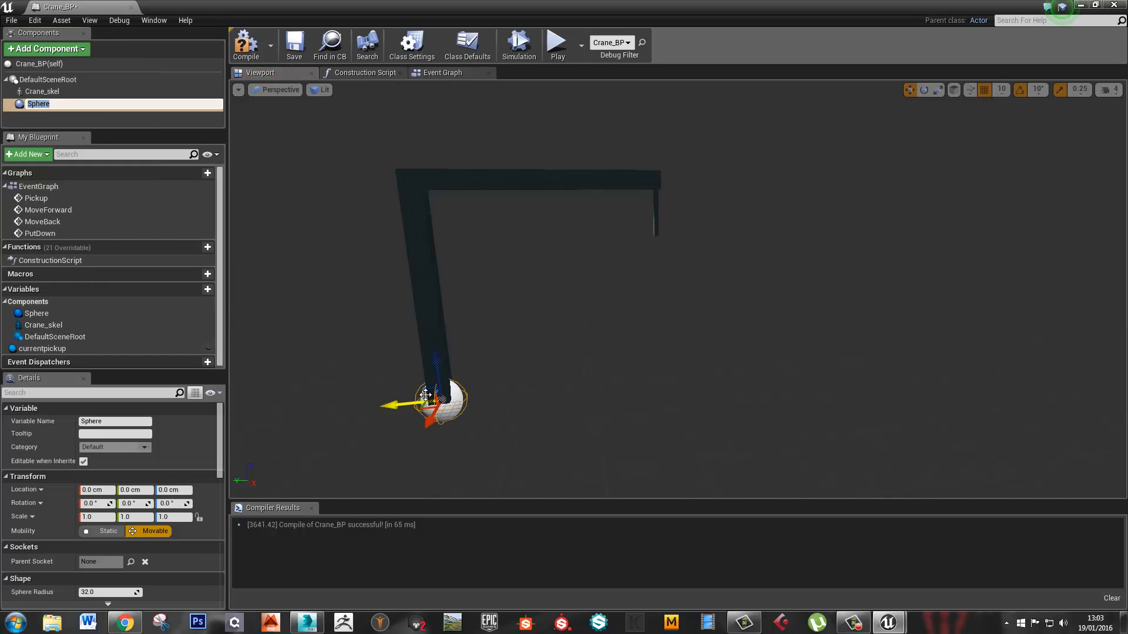
pyautogui.moveTo(424, 389); pyautogui.dragTo(649, 225)
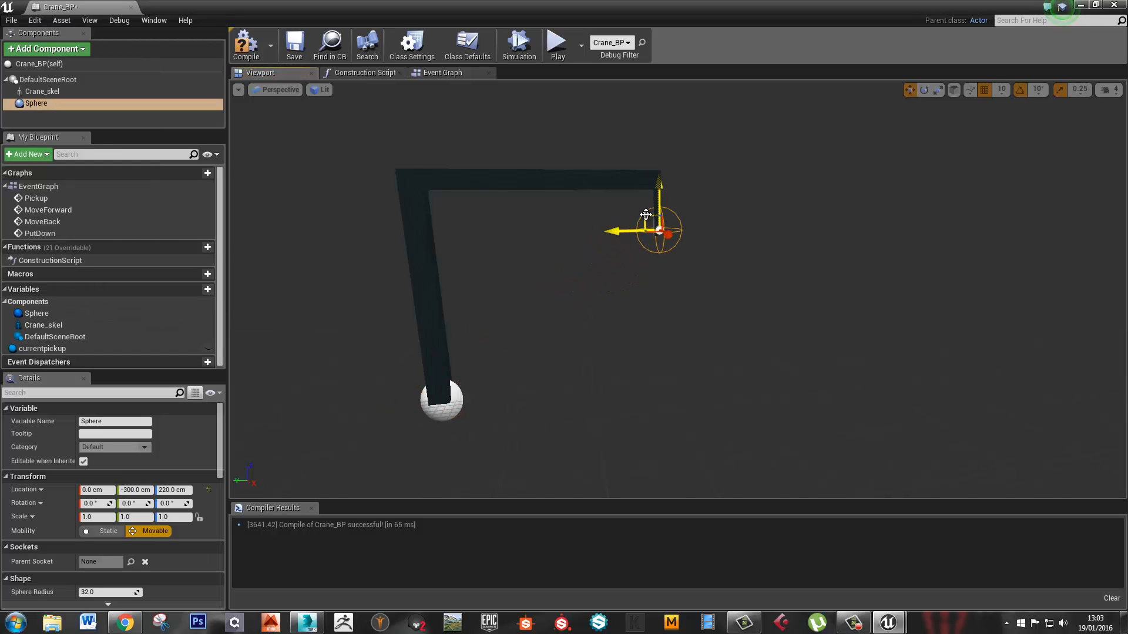
pyautogui.moveTo(668, 241); pyautogui.dragTo(741, 299, button='right')
pyautogui.click(245, 44)
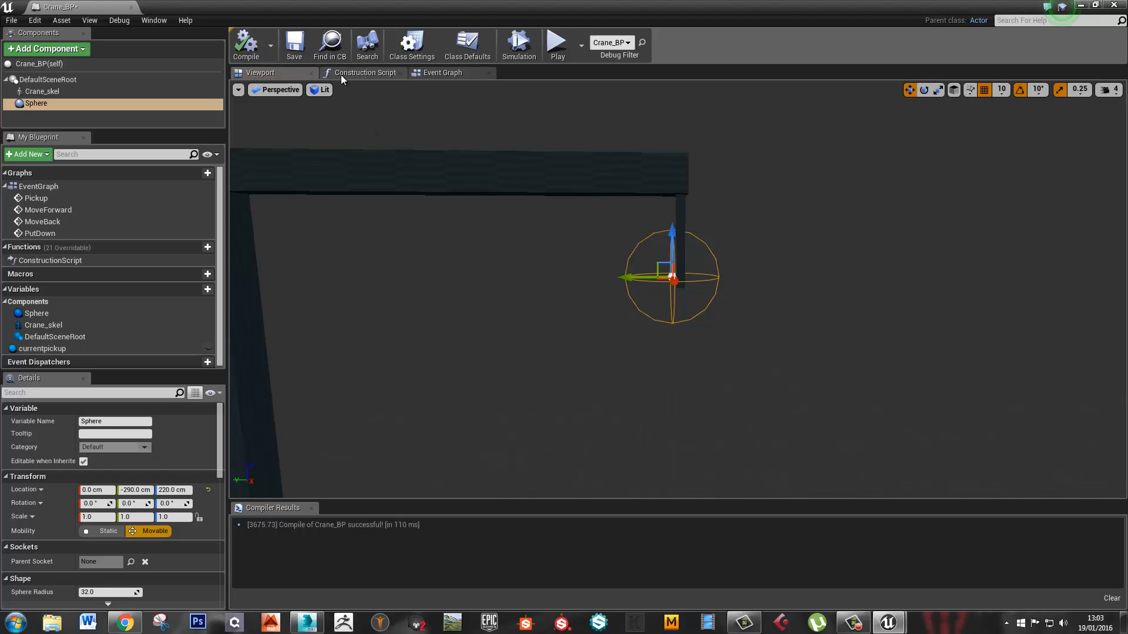
pyautogui.click(347, 73)
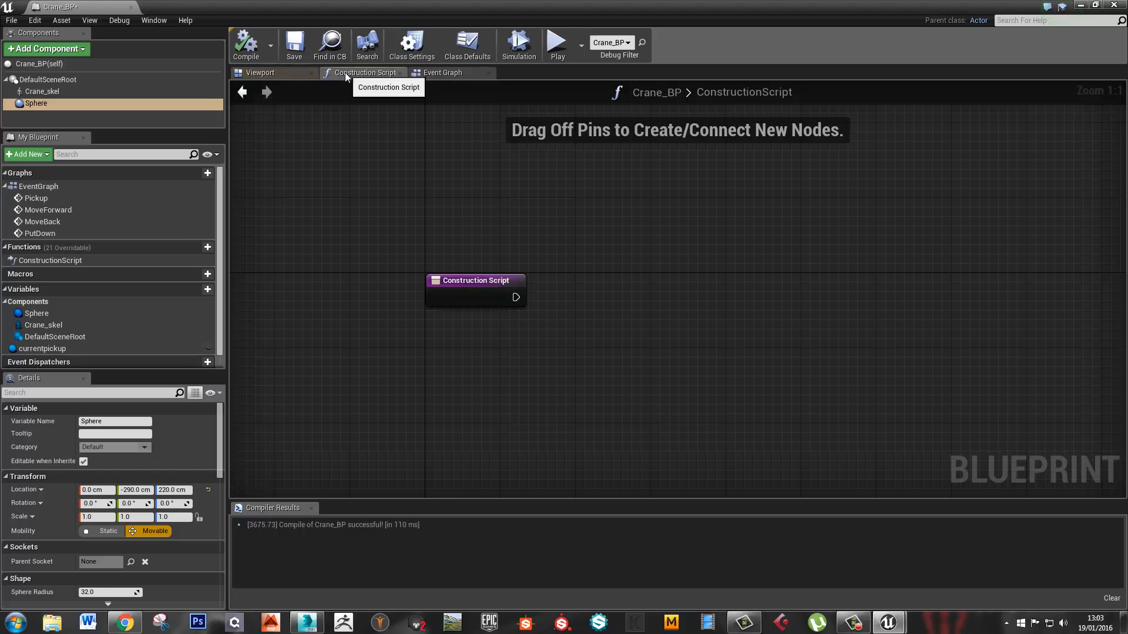
pyautogui.click(282, 77)
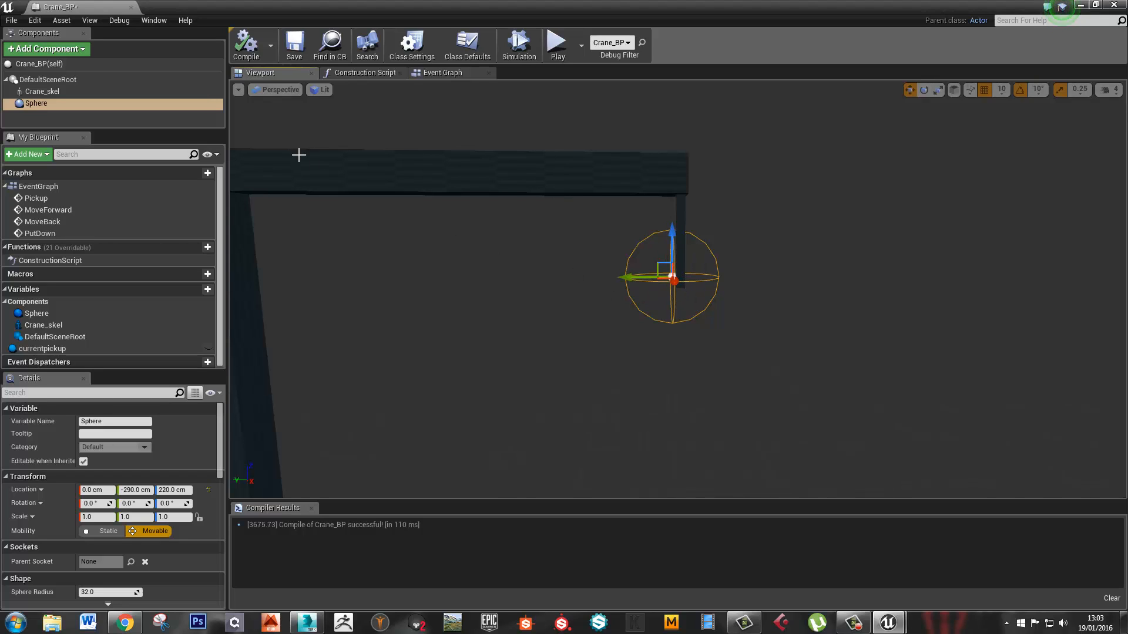
pyautogui.click(360, 75)
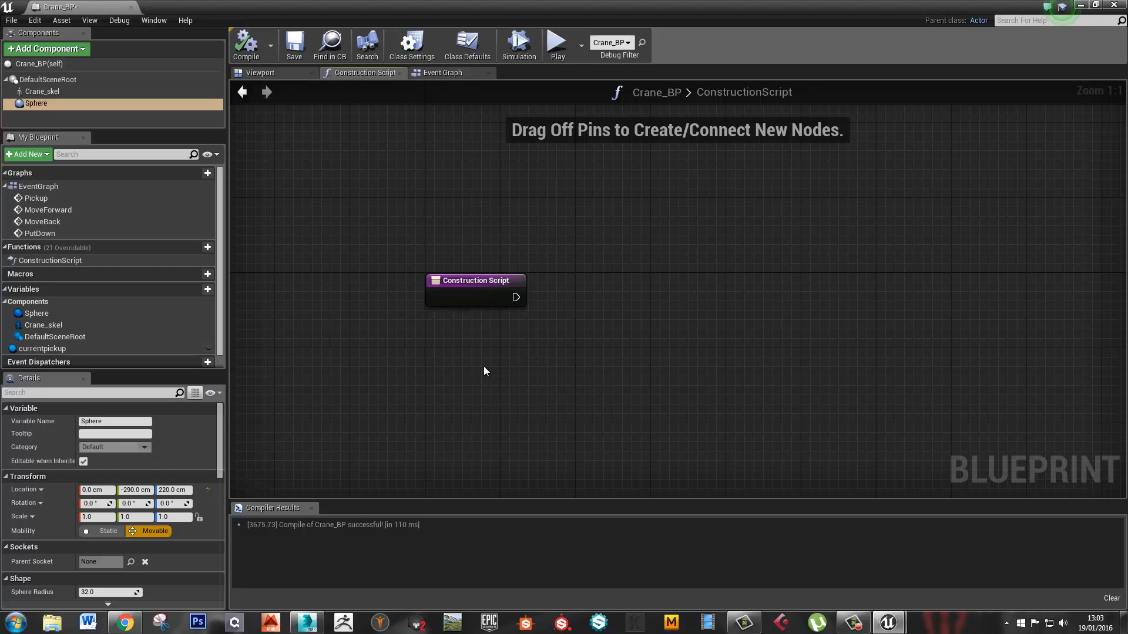
pyautogui.moveTo(477, 294)
pyautogui.mouseDown()
pyautogui.moveTo(466, 264)
pyautogui.moveTo(580, 339)
pyautogui.moveTo(428, 330)
pyautogui.moveTo(452, 282)
pyautogui.moveTo(488, 297)
pyautogui.moveTo(467, 284)
pyautogui.mouseUp()
pyautogui.click(288, 73)
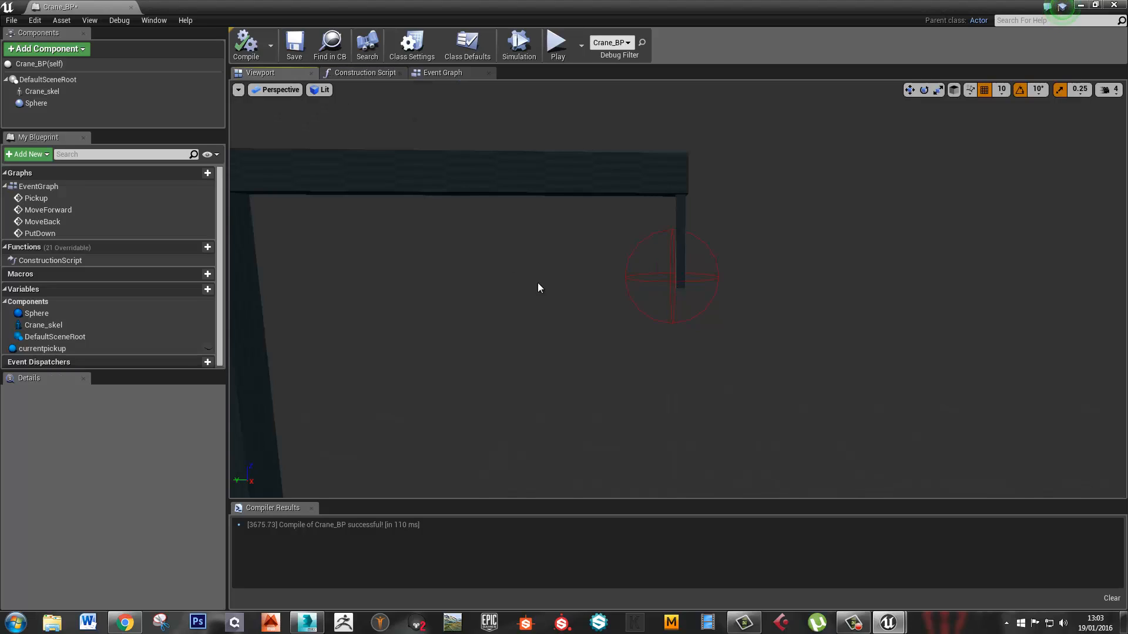
# In Crane_BP's Construction Script, reference the Sphere collision component and create an AttachTo node with it as Target
pyautogui.click(360, 72)
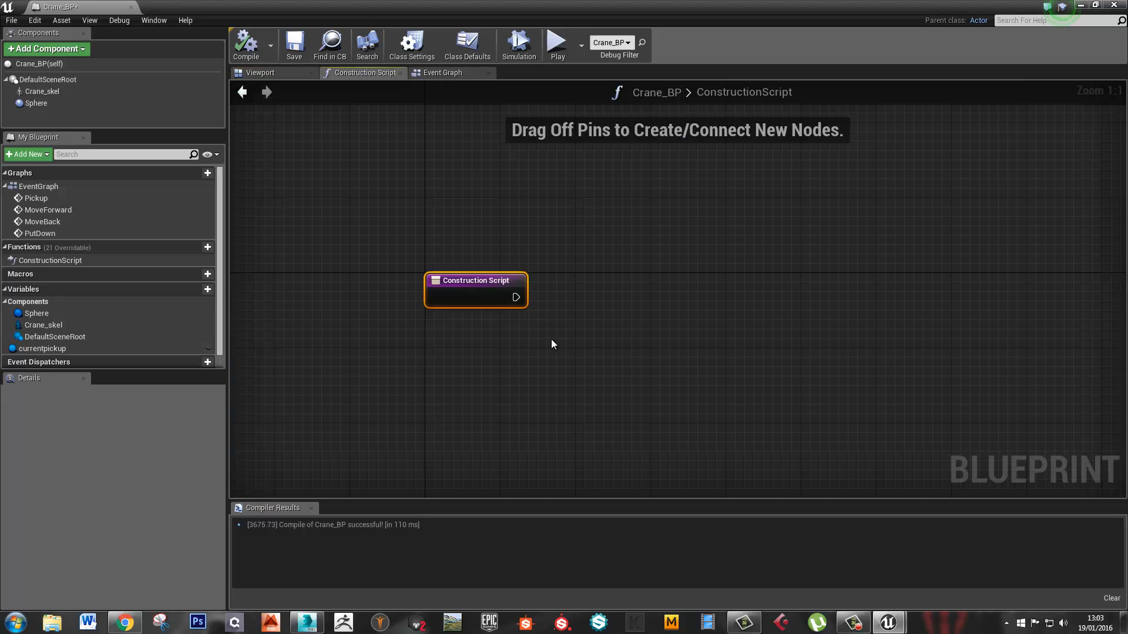
pyautogui.moveTo(36, 103); pyautogui.dragTo(577, 346)
pyautogui.write('attach')
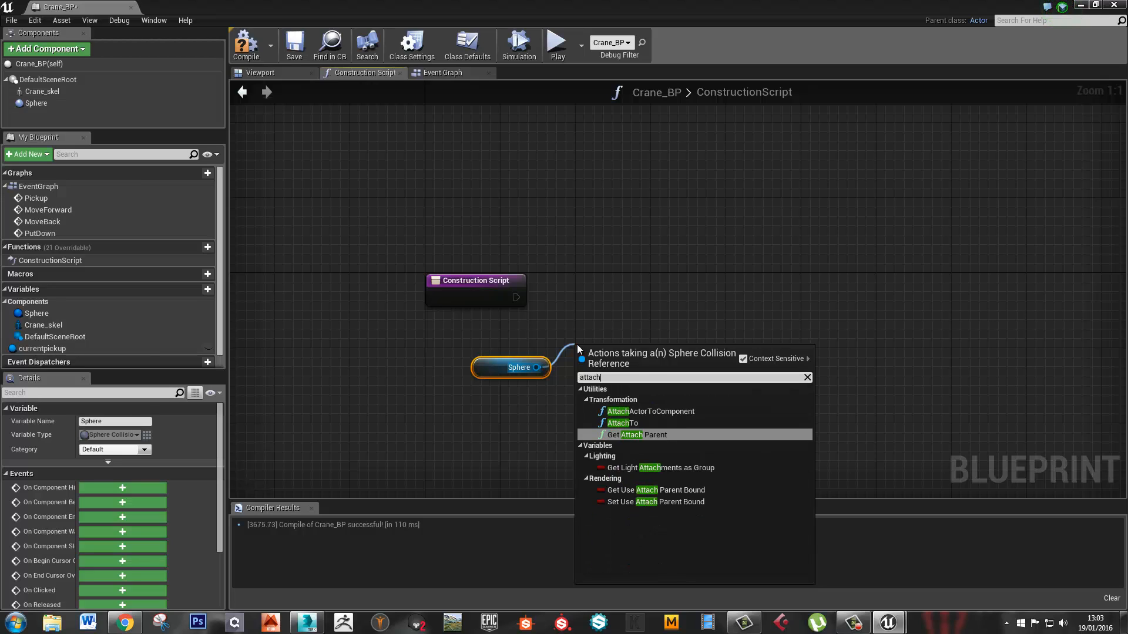
pyautogui.press('Up')
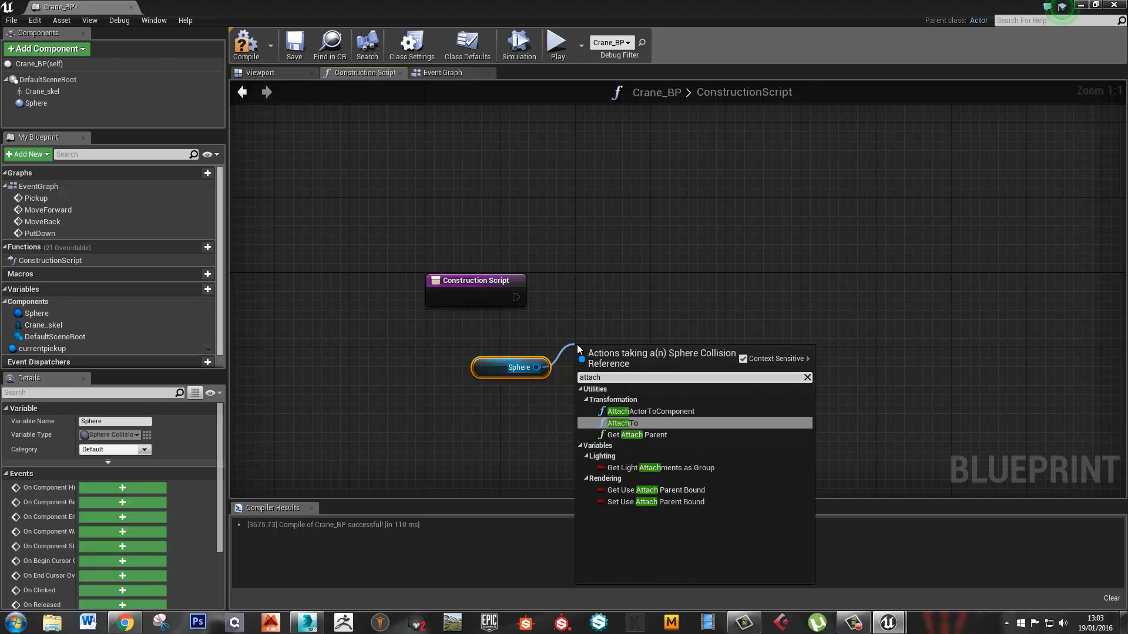
pyautogui.press('Return')
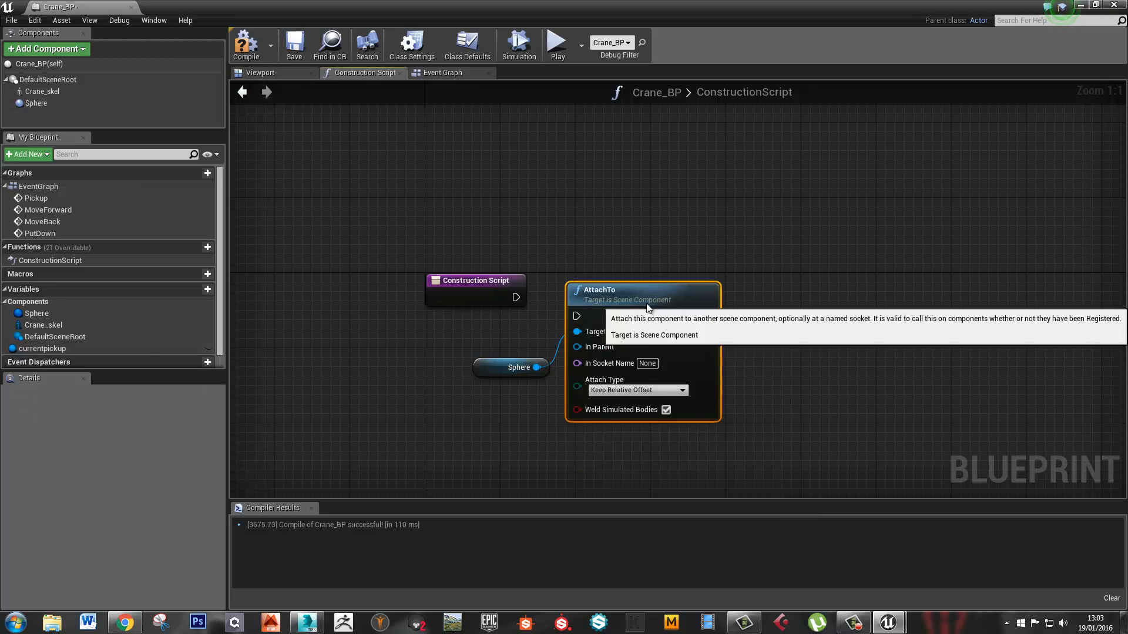
pyautogui.moveTo(639, 378); pyautogui.dragTo(650, 304)
pyautogui.moveTo(499, 372); pyautogui.dragTo(489, 372)
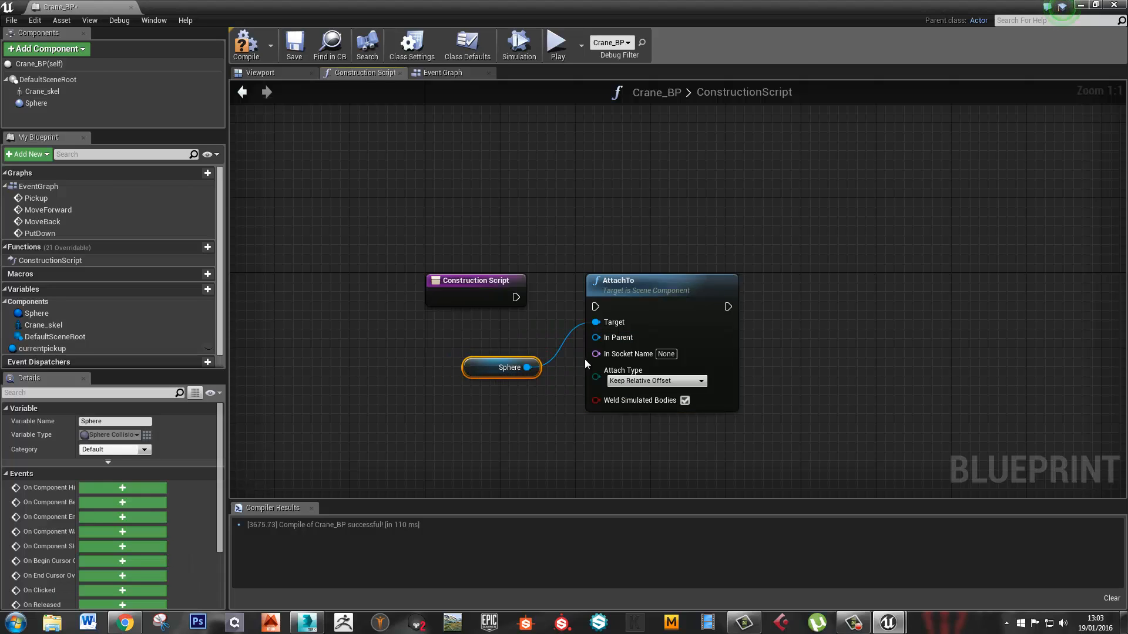
# Connect a Crane_skel reference to AttachTo's In Parent and run AttachTo from the Construction Script node
pyautogui.moveTo(41, 91); pyautogui.dragTo(583, 336)
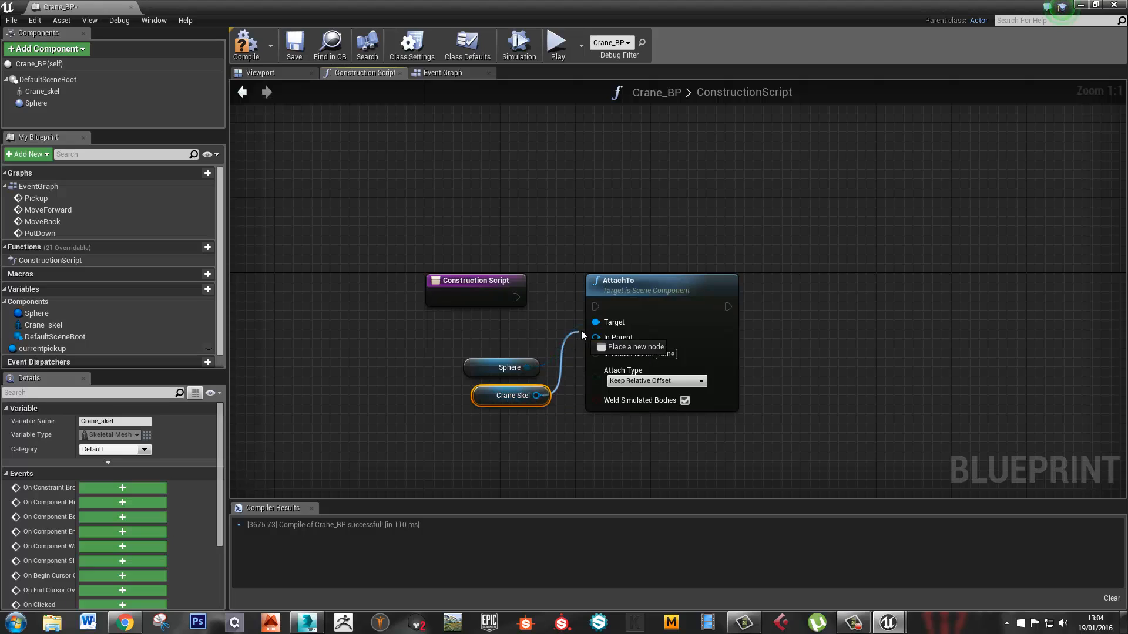
pyautogui.moveTo(500, 399); pyautogui.dragTo(472, 343)
pyautogui.moveTo(515, 298); pyautogui.dragTo(596, 306)
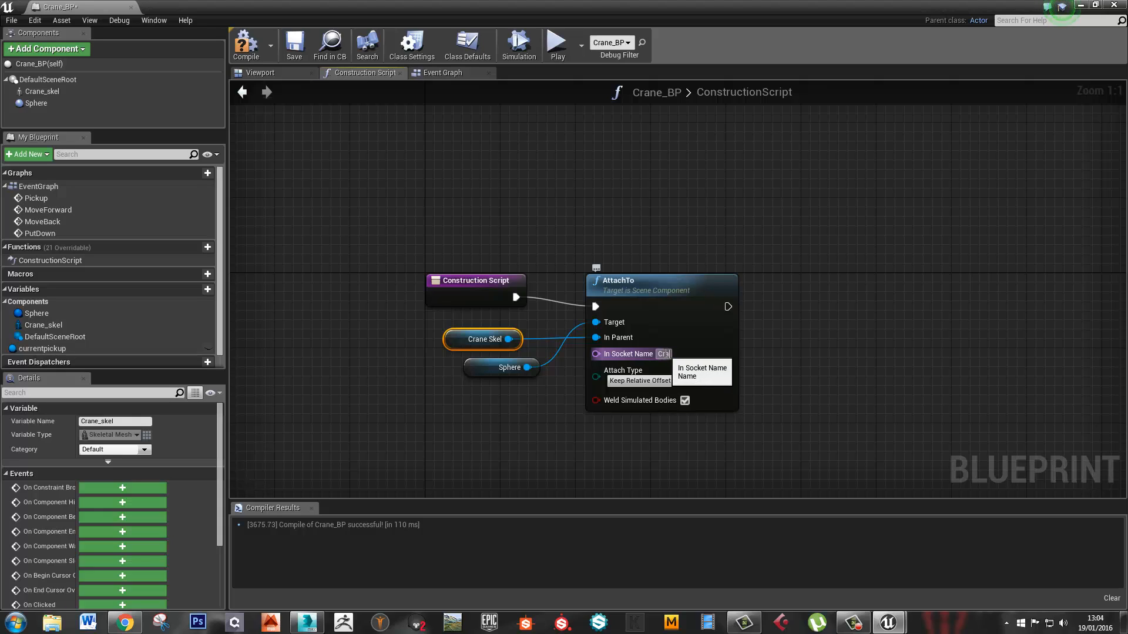
# Set the AttachTo socket name to CraneSocket and its attach type to Keep World Position, and compile
pyautogui.click(667, 354)
pyautogui.write('CraneSocket')
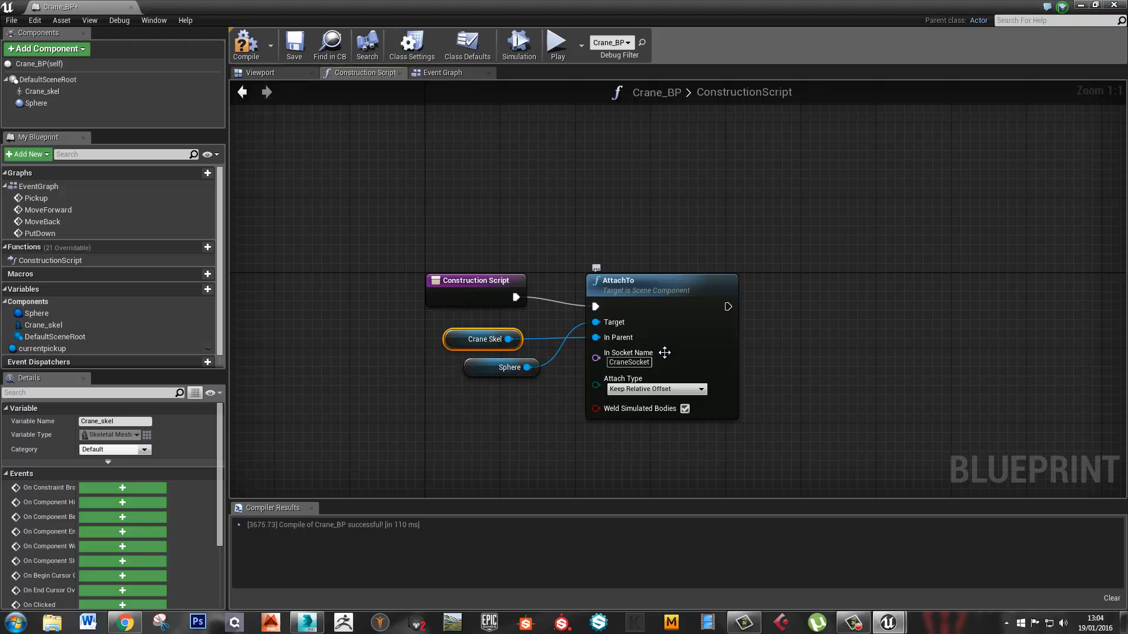
pyautogui.click(665, 390)
pyautogui.click(660, 406)
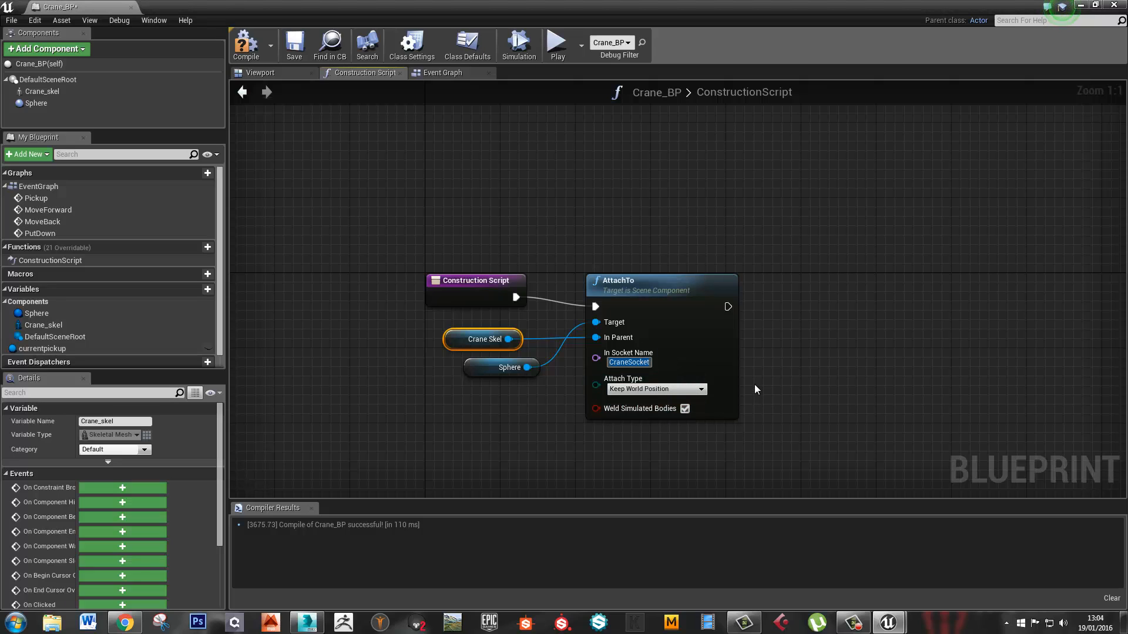
pyautogui.click(242, 47)
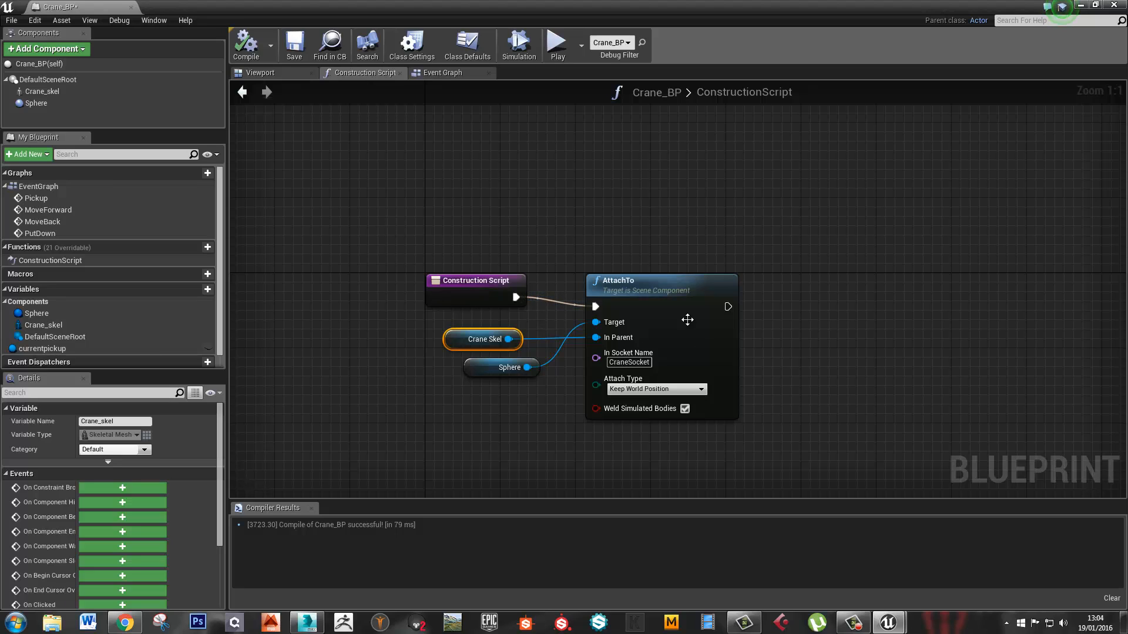
# Add an OnComponentBeginOverlap event for the Sphere to the Event Graph and place it below the PutDown event
pyautogui.click(438, 76)
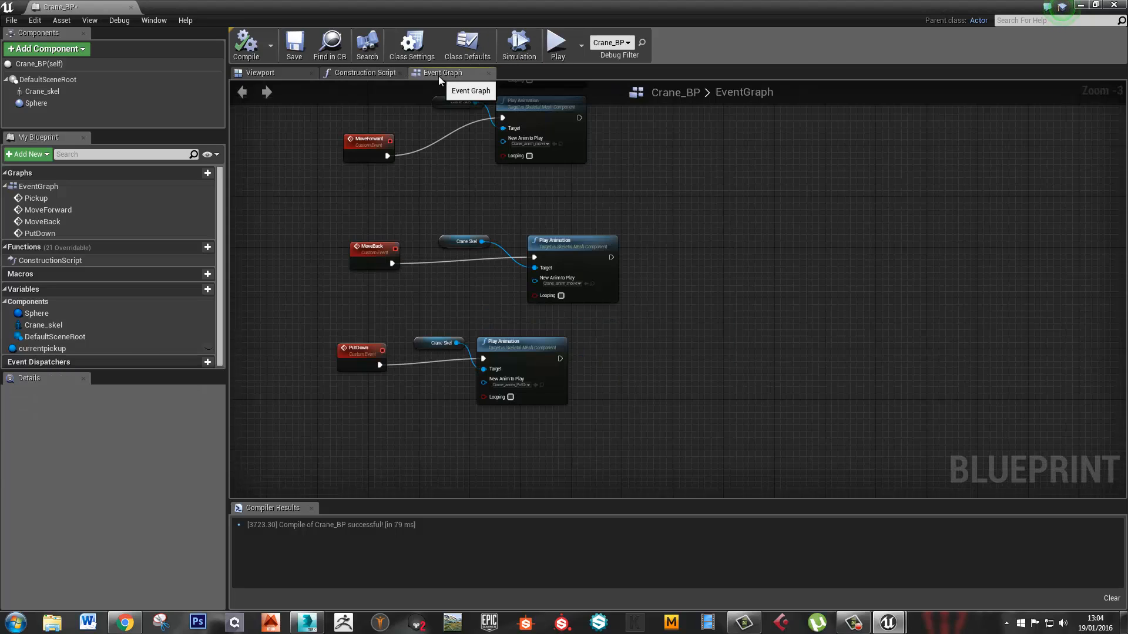
pyautogui.click(62, 103)
pyautogui.rightClick(63, 102)
pyautogui.moveTo(125, 111)
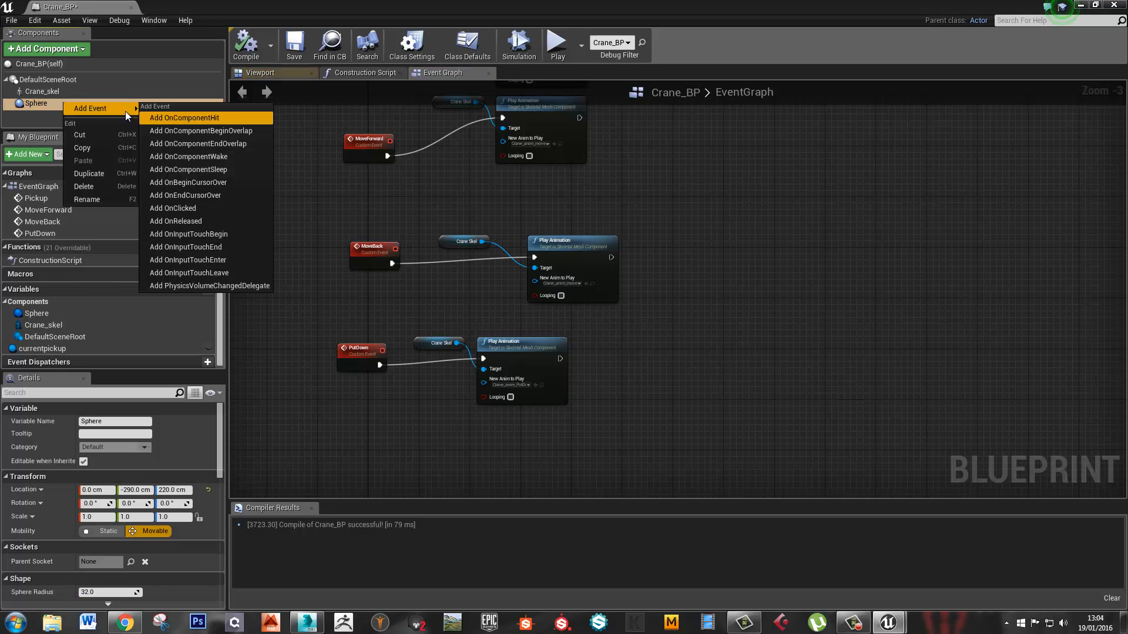
pyautogui.click(199, 132)
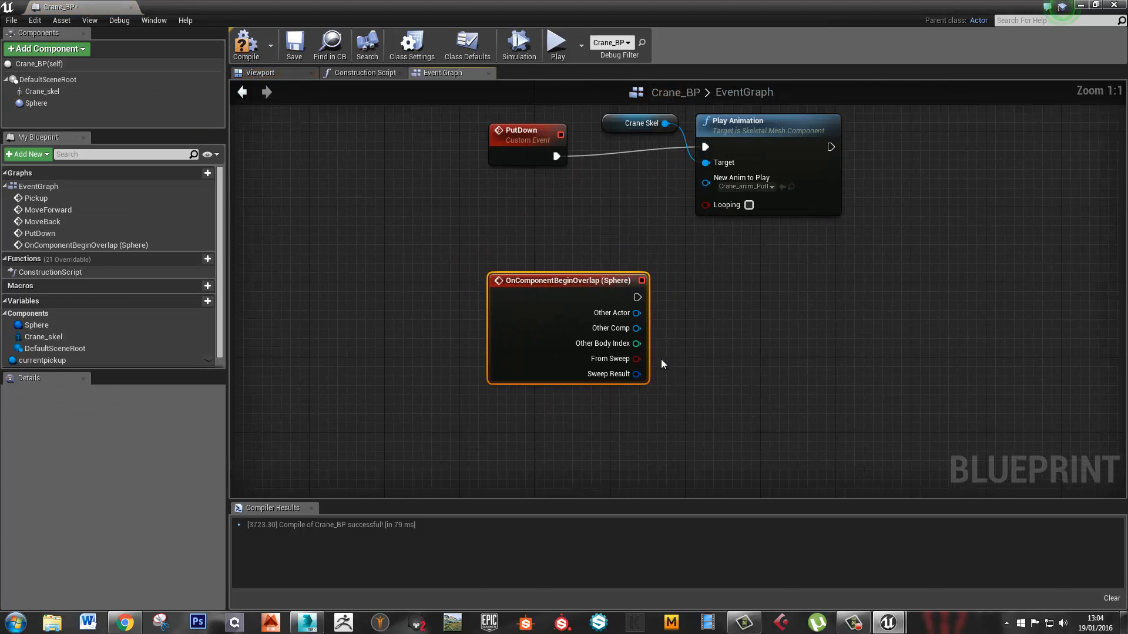
pyautogui.moveTo(578, 283); pyautogui.dragTo(570, 359)
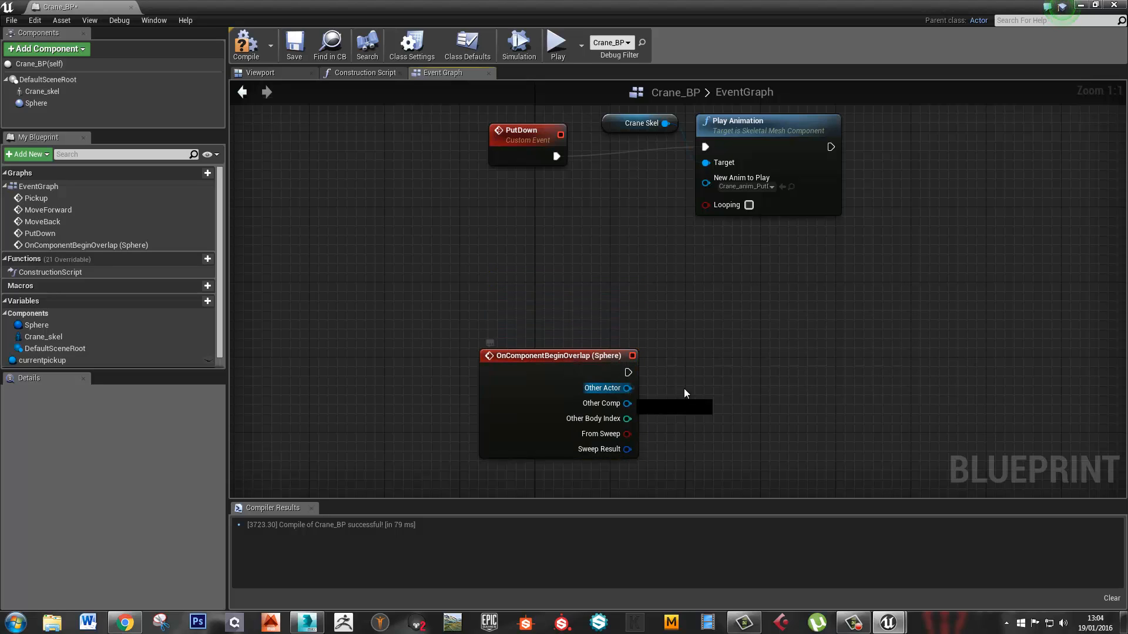
# Cast the overlap event's Other Actor to CranePickup_BP
pyautogui.moveTo(627, 387); pyautogui.dragTo(703, 386)
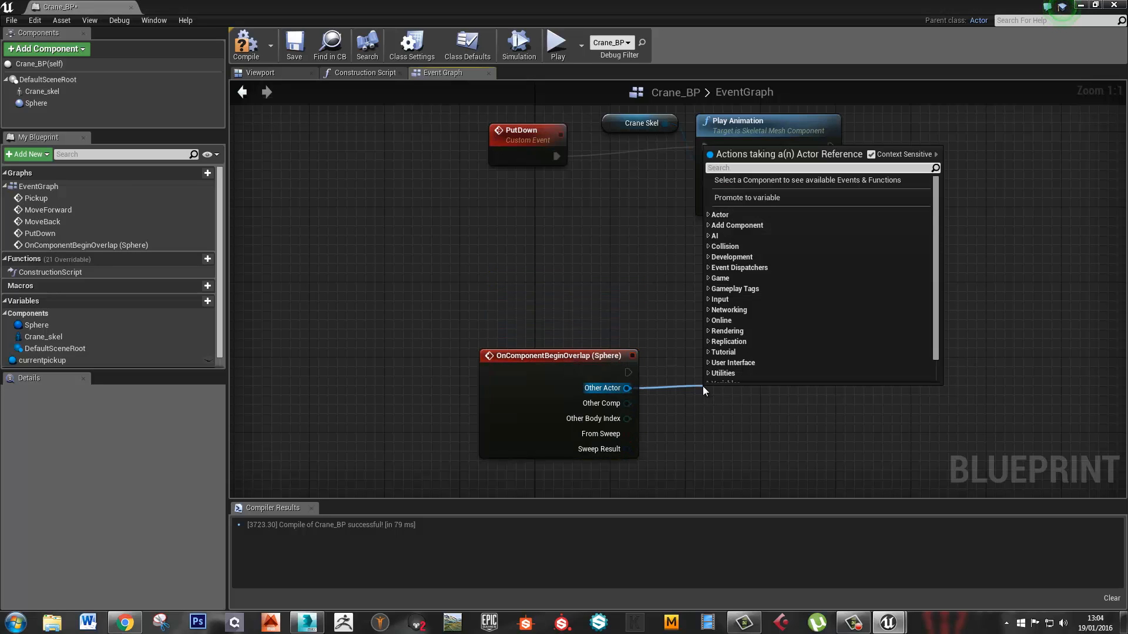
pyautogui.write('pickup')
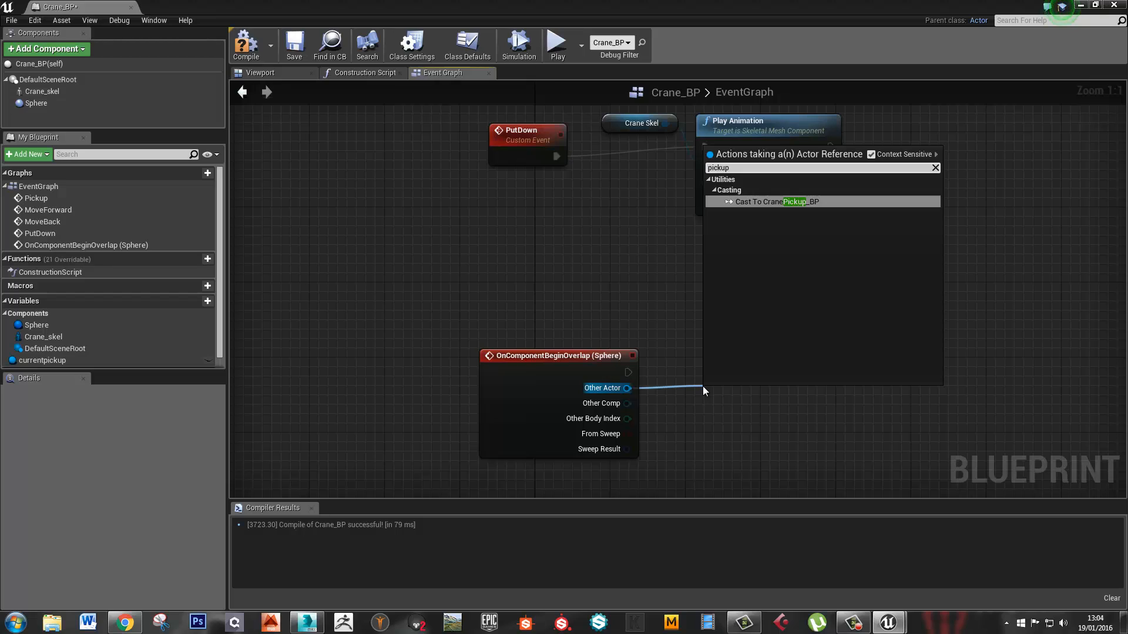
pyautogui.press('Return')
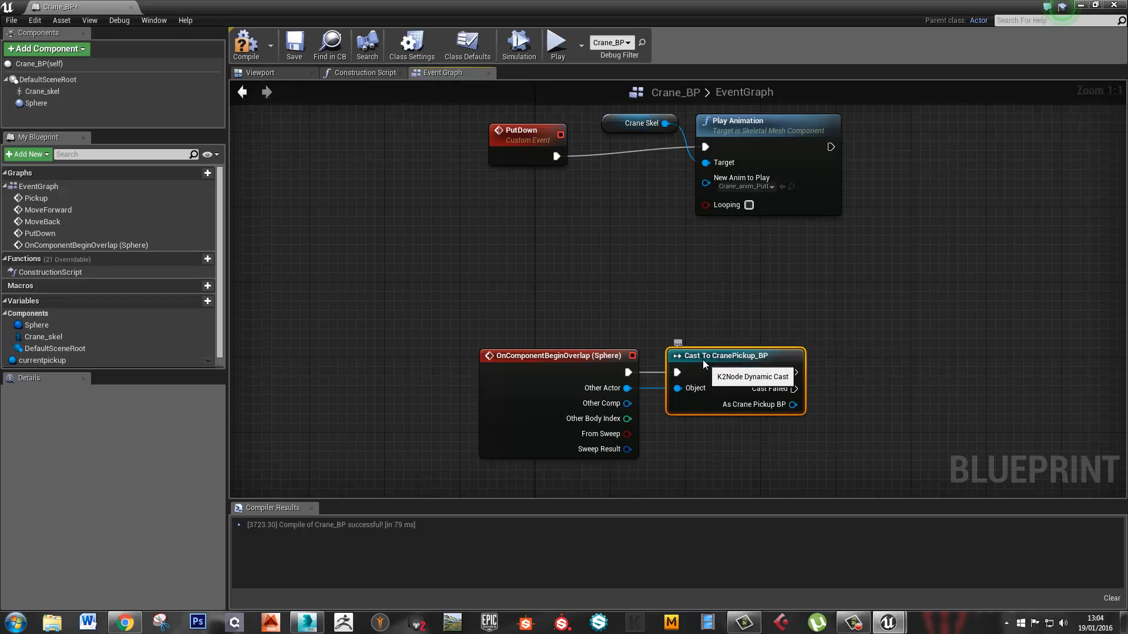
pyautogui.moveTo(871, 389); pyautogui.dragTo(734, 371, button='right')
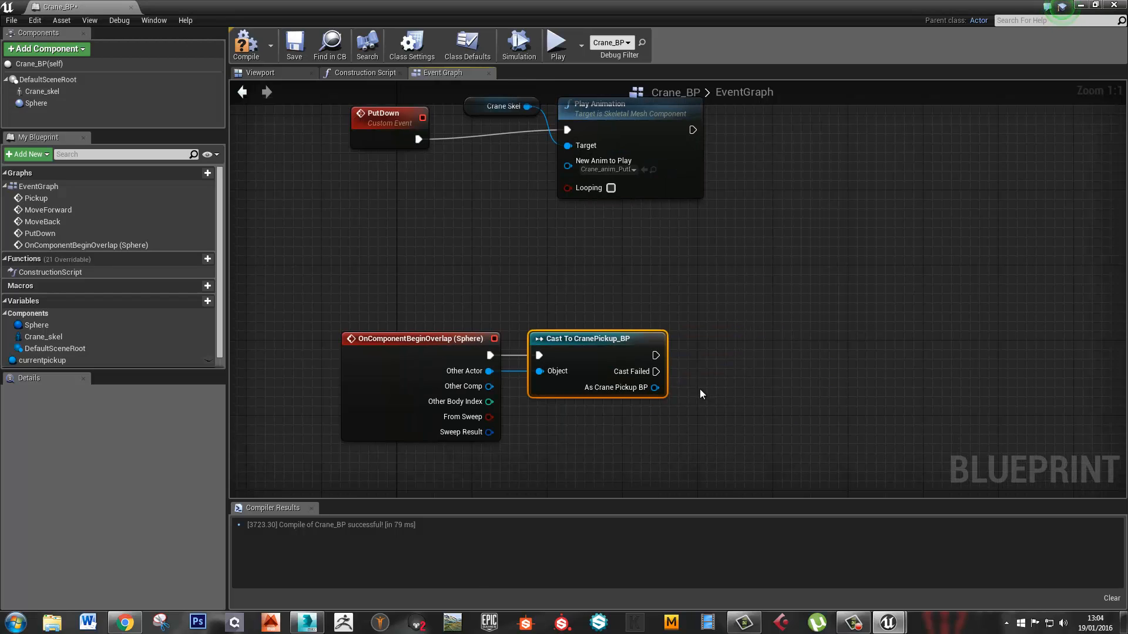
# Add an AttachTo (Sphere) node from the cast's As Crane Pickup BP output and arrange its nodes beside the cast
pyautogui.moveTo(655, 387); pyautogui.dragTo(689, 400)
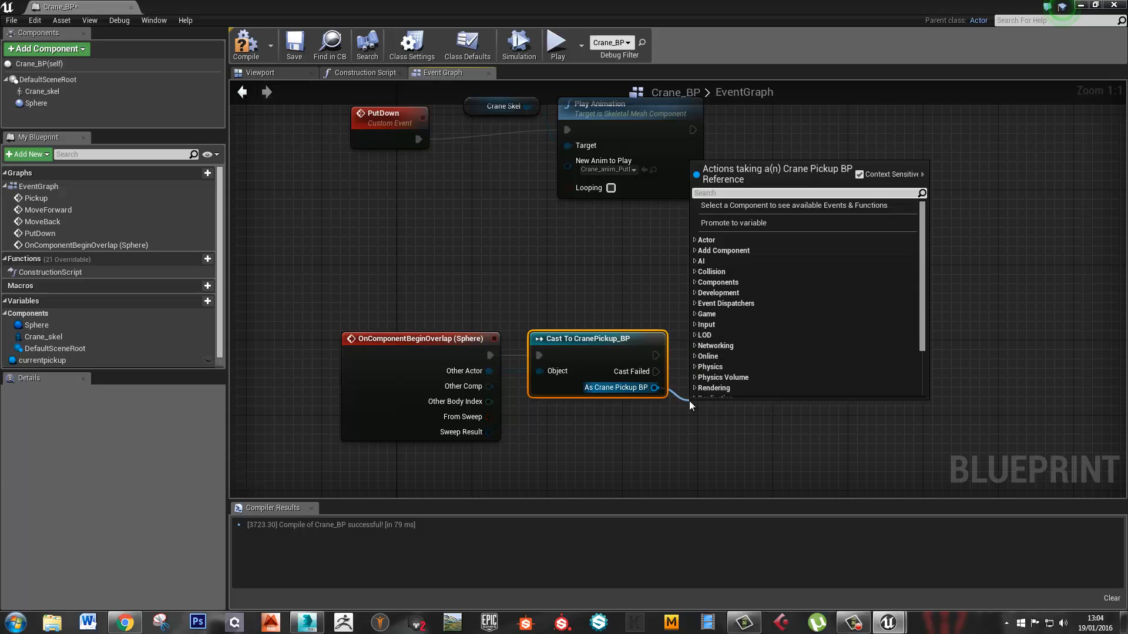
pyautogui.write('attach')
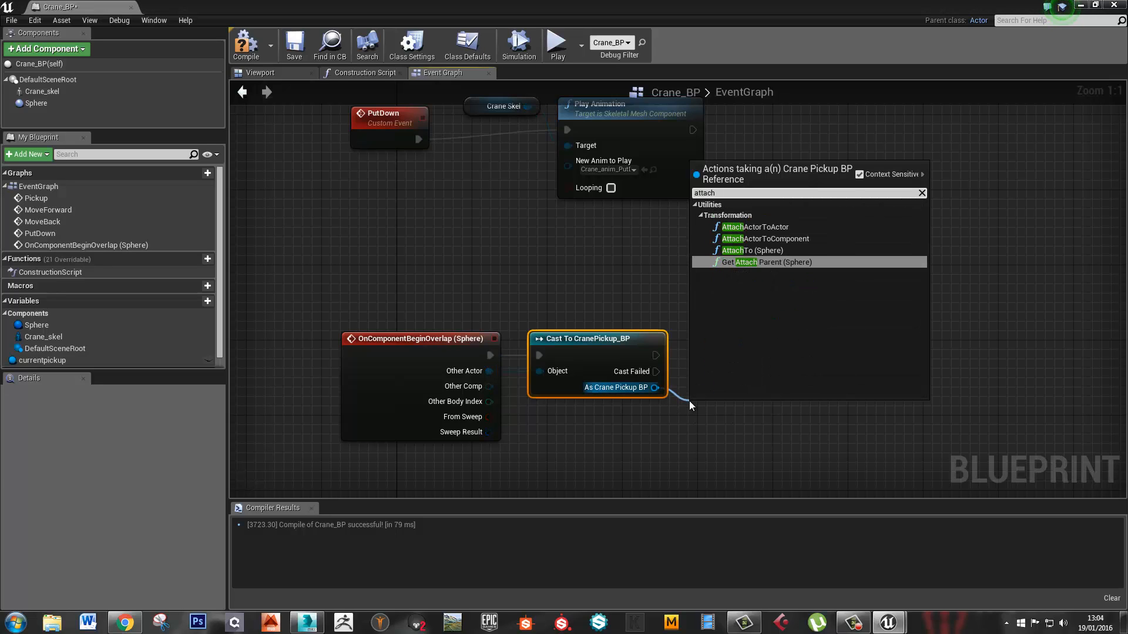
pyautogui.click(760, 251)
pyautogui.moveTo(754, 410); pyautogui.dragTo(827, 308)
pyautogui.click(689, 318)
pyautogui.moveTo(677, 296); pyautogui.dragTo(695, 435)
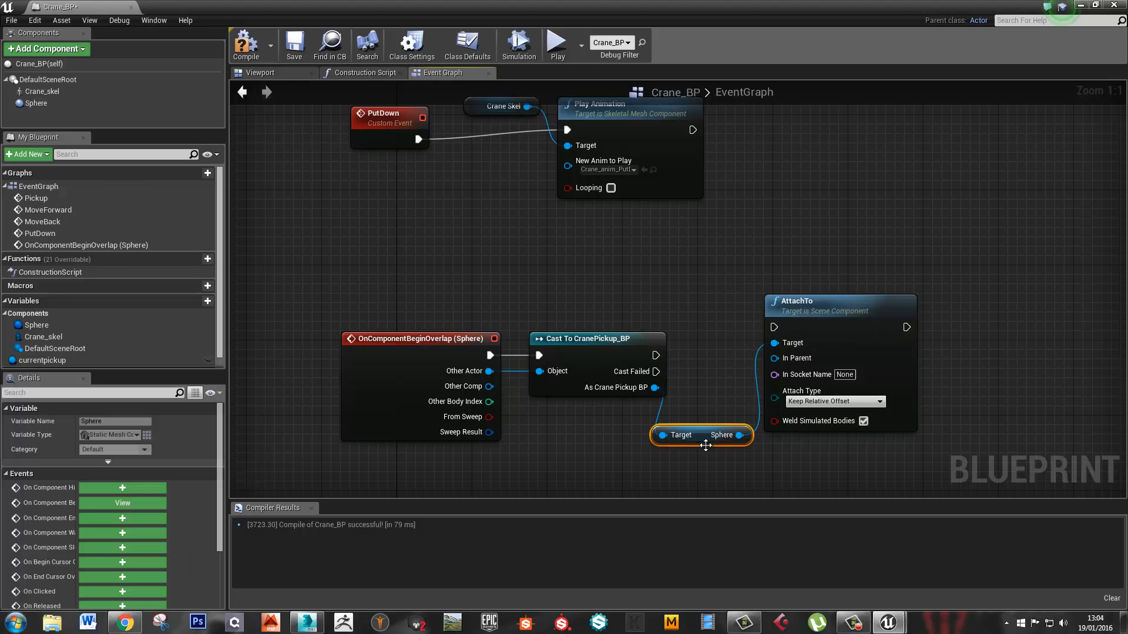
pyautogui.moveTo(829, 301); pyautogui.dragTo(857, 339)
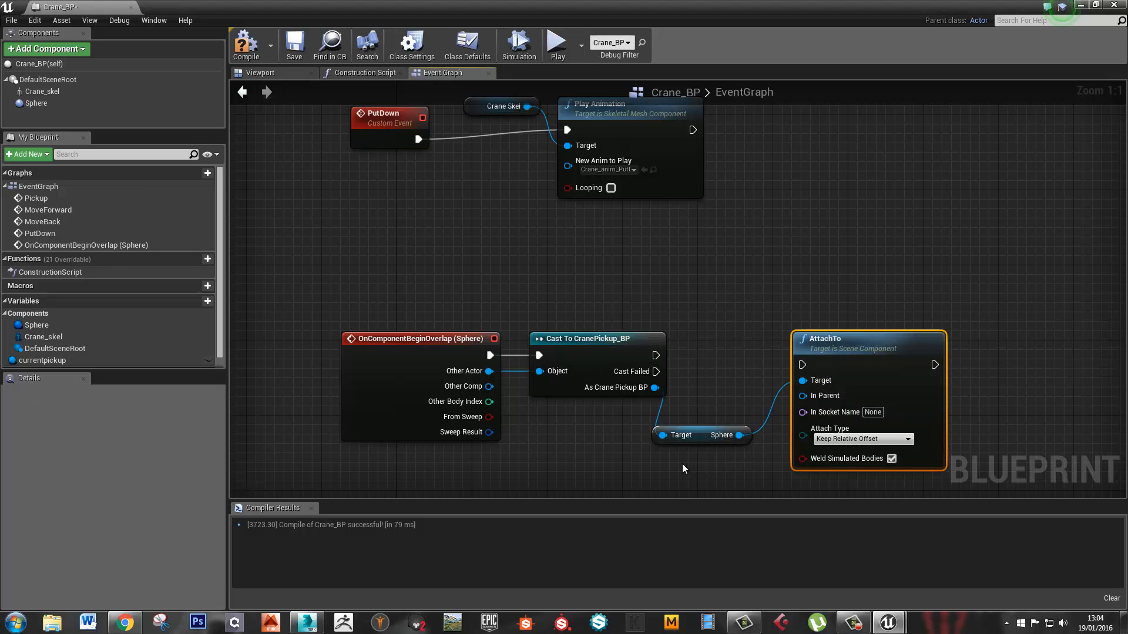
# Add a Crane_skel reference to the Event Graph and connect it to the pickup AttachTo's In Parent
pyautogui.moveTo(613, 353); pyautogui.dragTo(509, 319, button='right')
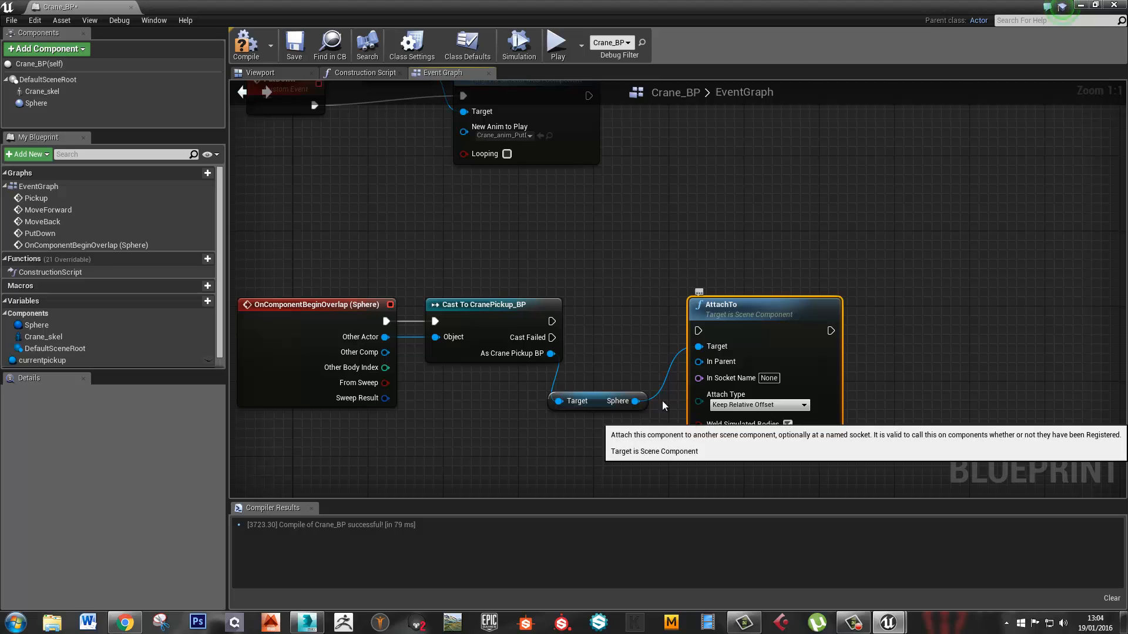
pyautogui.moveTo(42, 91); pyautogui.dragTo(578, 337)
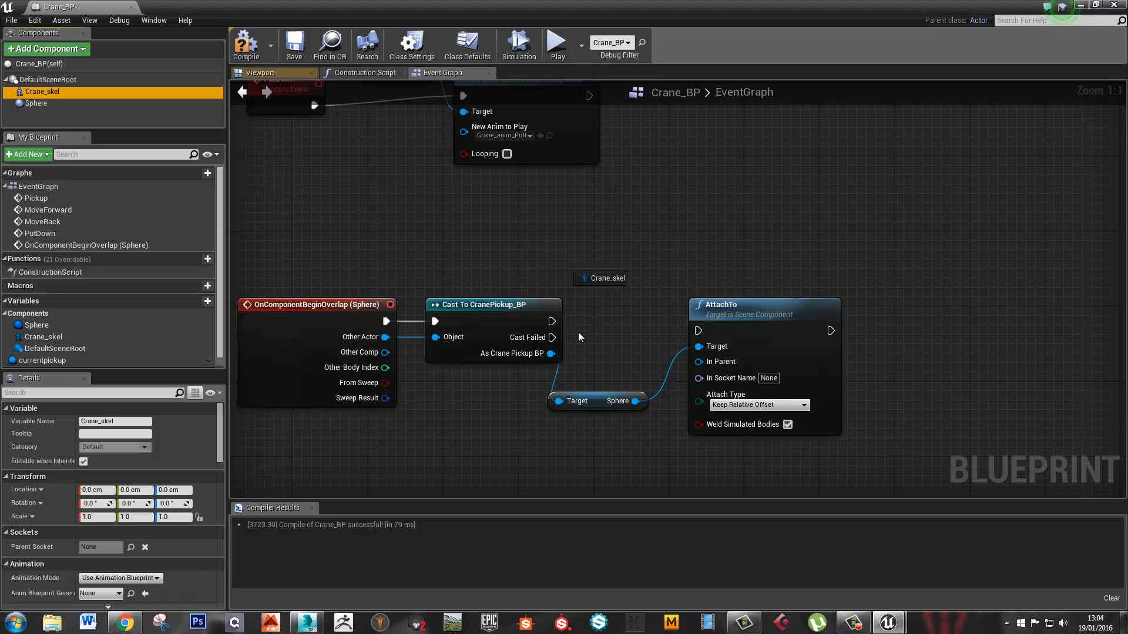
pyautogui.moveTo(630, 439); pyautogui.dragTo(699, 362)
# Set the pickup AttachTo's socket name to CraneSocket and its attach type to Keep World Position
pyautogui.click(773, 379)
pyautogui.write('Cr')
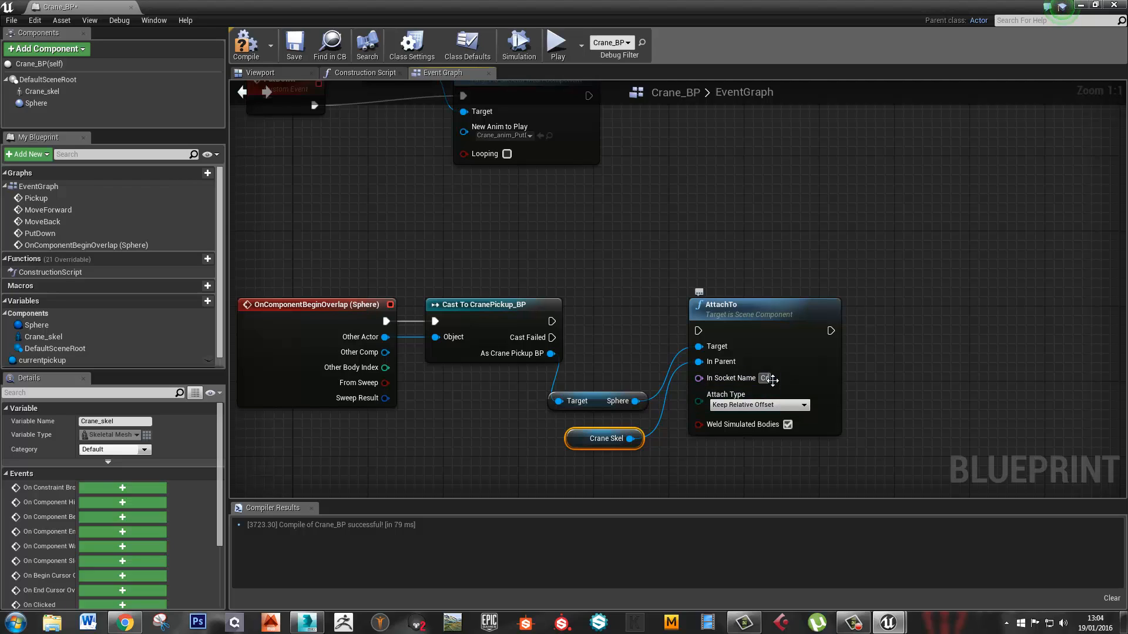
pyautogui.write('aneSockey')
pyautogui.press('Return')
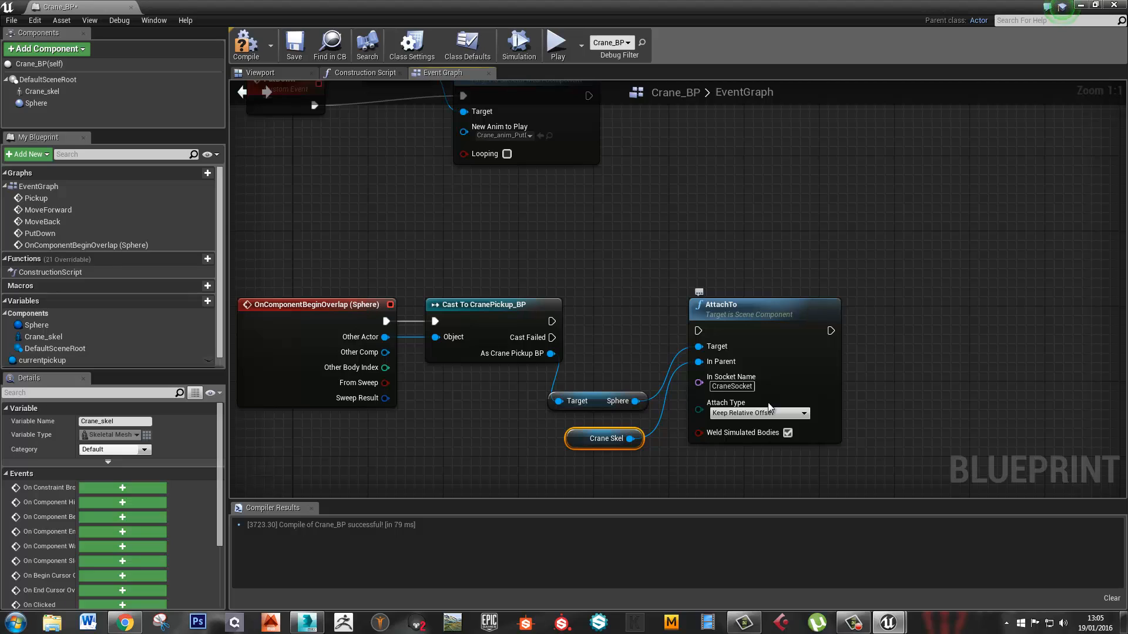
pyautogui.click(768, 412)
pyautogui.click(746, 433)
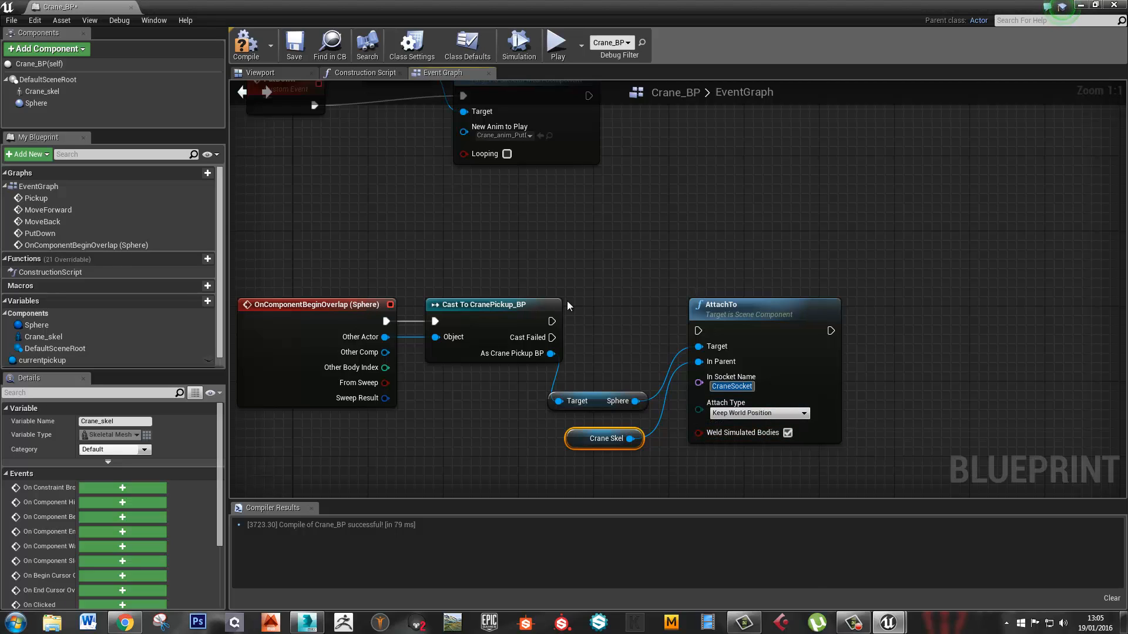
# Run the pickup AttachTo from the successful cast, compile Crane_BP, and return to the level
pyautogui.moveTo(553, 323); pyautogui.dragTo(709, 318)
pyautogui.click(241, 41)
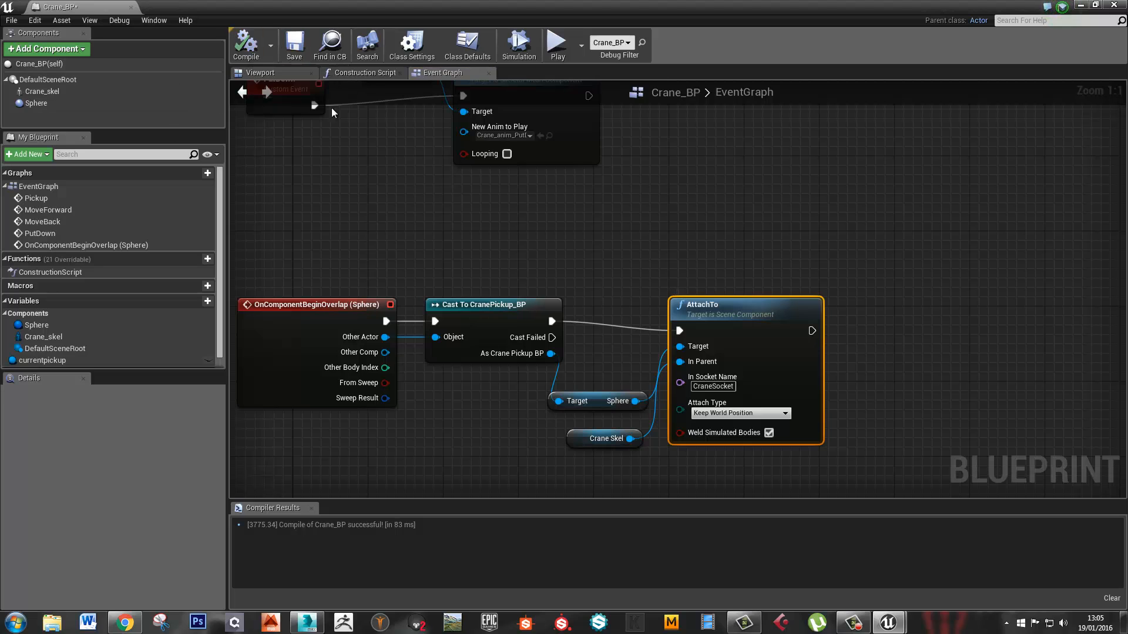
pyautogui.doubleClick(333, 10)
pyautogui.click(333, 10)
# Place a CranePickup_BP in the level and move it near the crane's hook, to X -360, Y -570, Z 220 cm
pyautogui.moveTo(586, 243); pyautogui.dragTo(586, 243, button='right')
pyautogui.moveTo(221, 546); pyautogui.dragTo(726, 383)
pyautogui.moveTo(727, 383); pyautogui.dragTo(705, 390, button='right')
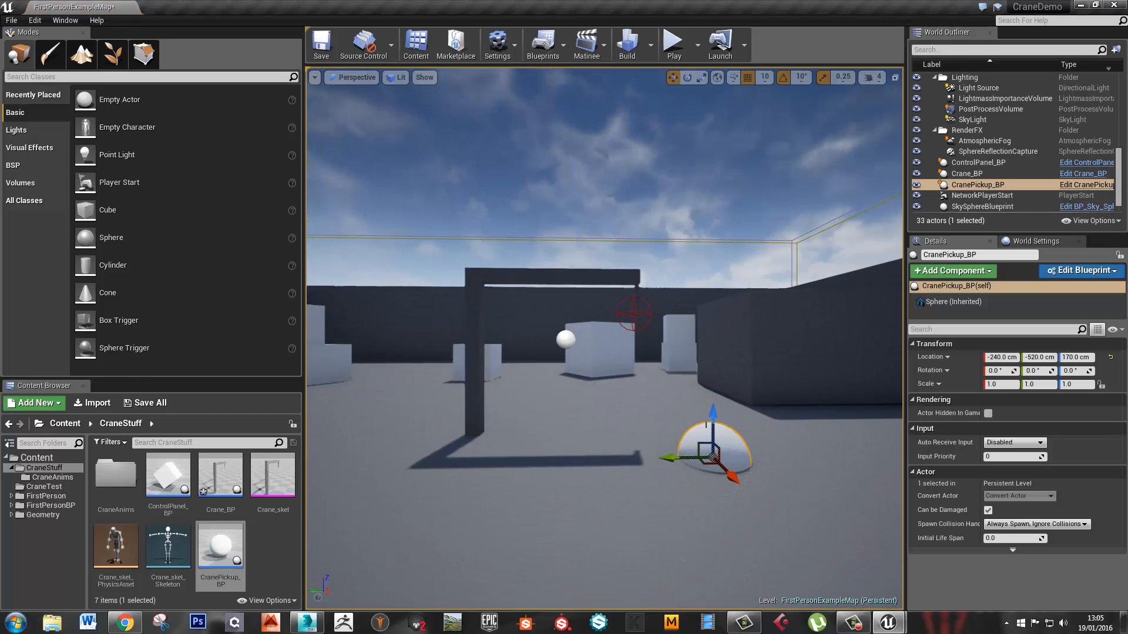
pyautogui.moveTo(695, 443); pyautogui.dragTo(733, 409)
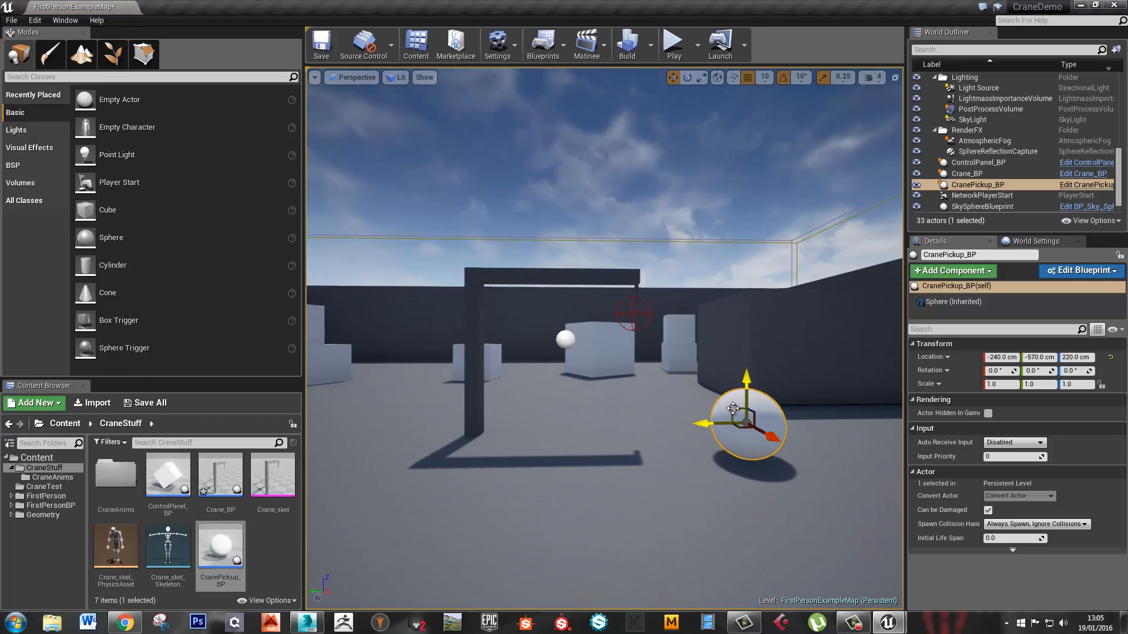
pyautogui.moveTo(685, 437); pyautogui.dragTo(804, 444, button='right')
pyautogui.moveTo(739, 388); pyautogui.dragTo(682, 387)
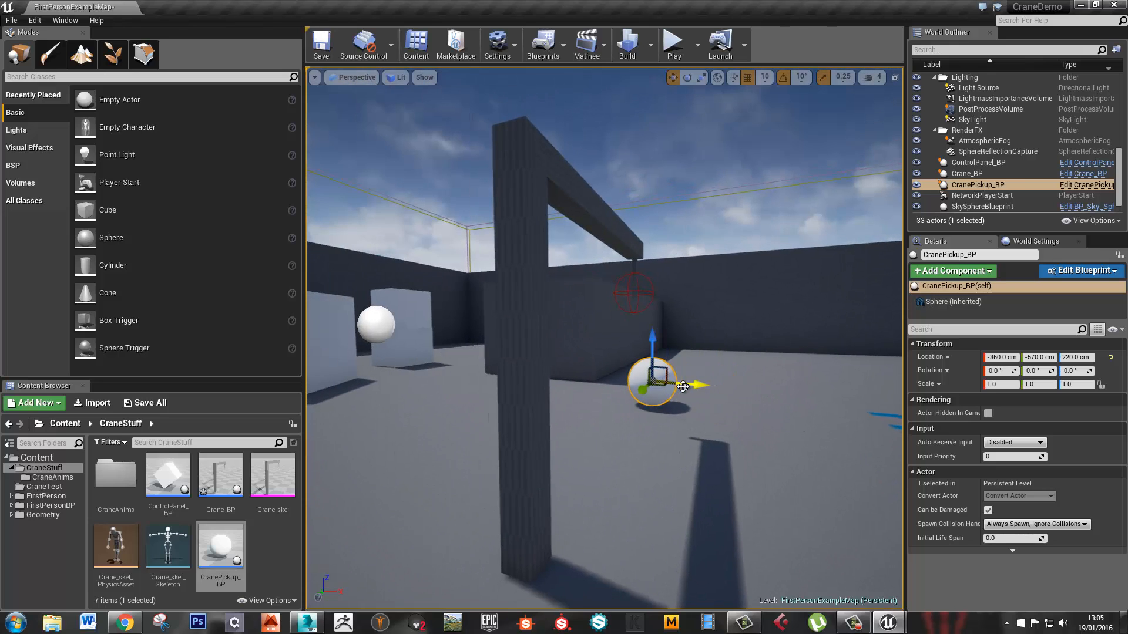
# Play the level, walk up to the control panel, trigger the crane's Pick up action, and stop the session
pyautogui.moveTo(681, 387); pyautogui.dragTo(517, 379, button='right')
pyautogui.click(674, 44)
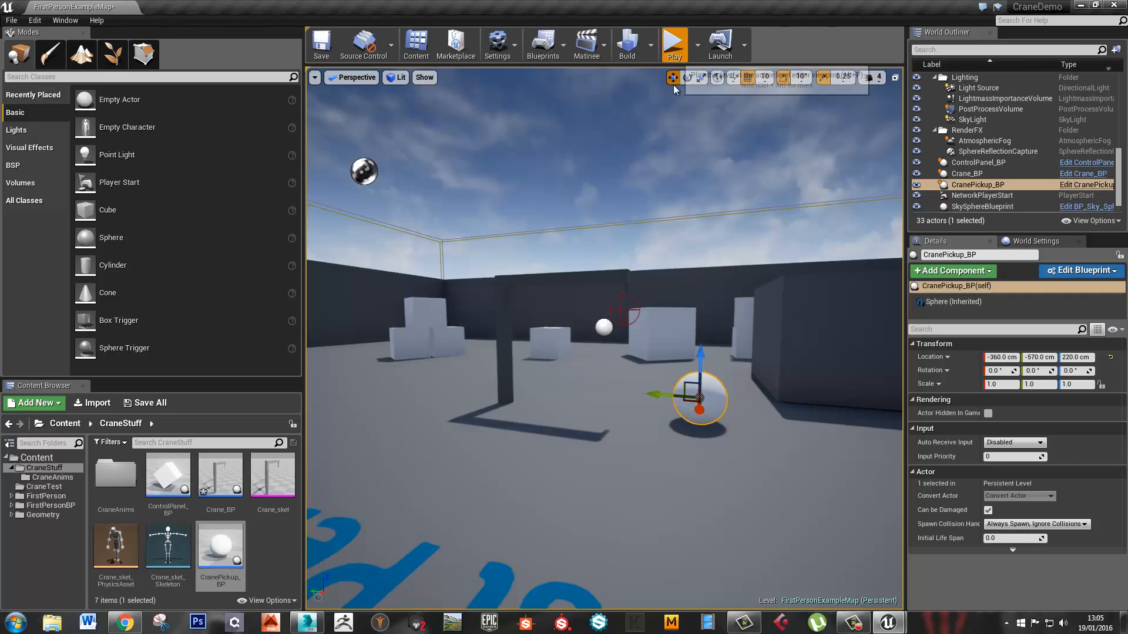
pyautogui.press('w')
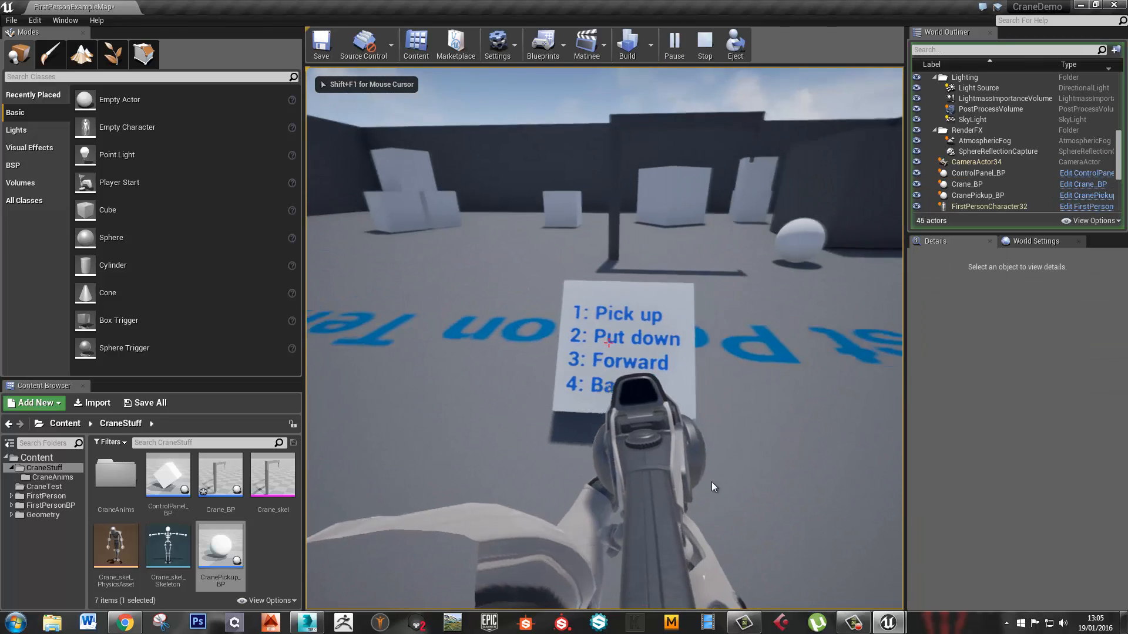
pyautogui.press('1')
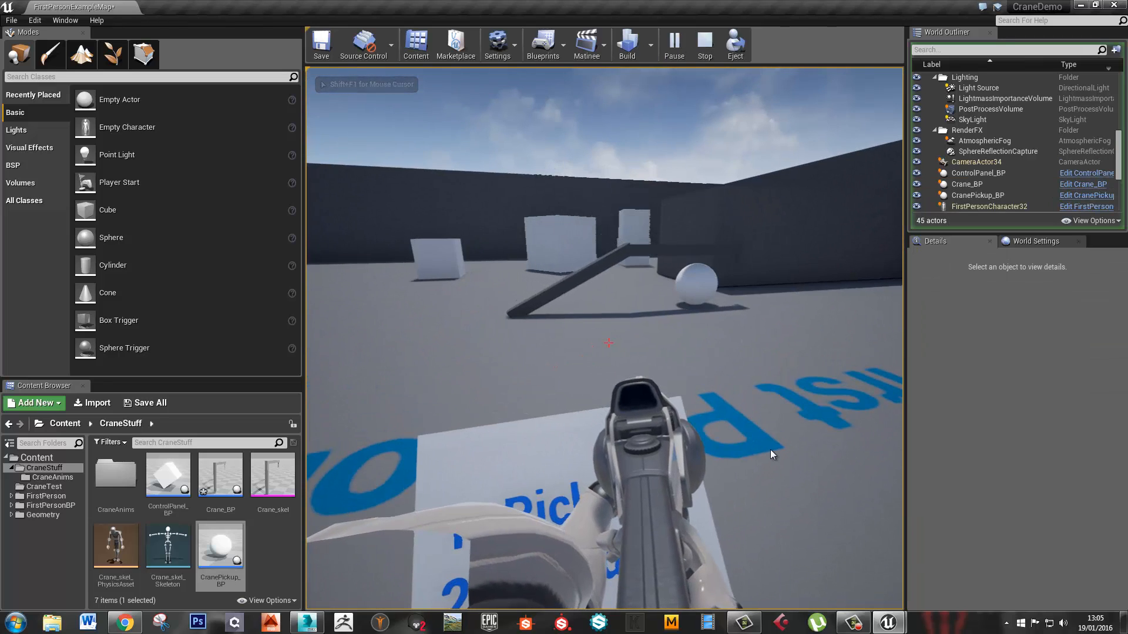
pyautogui.press('Escape')
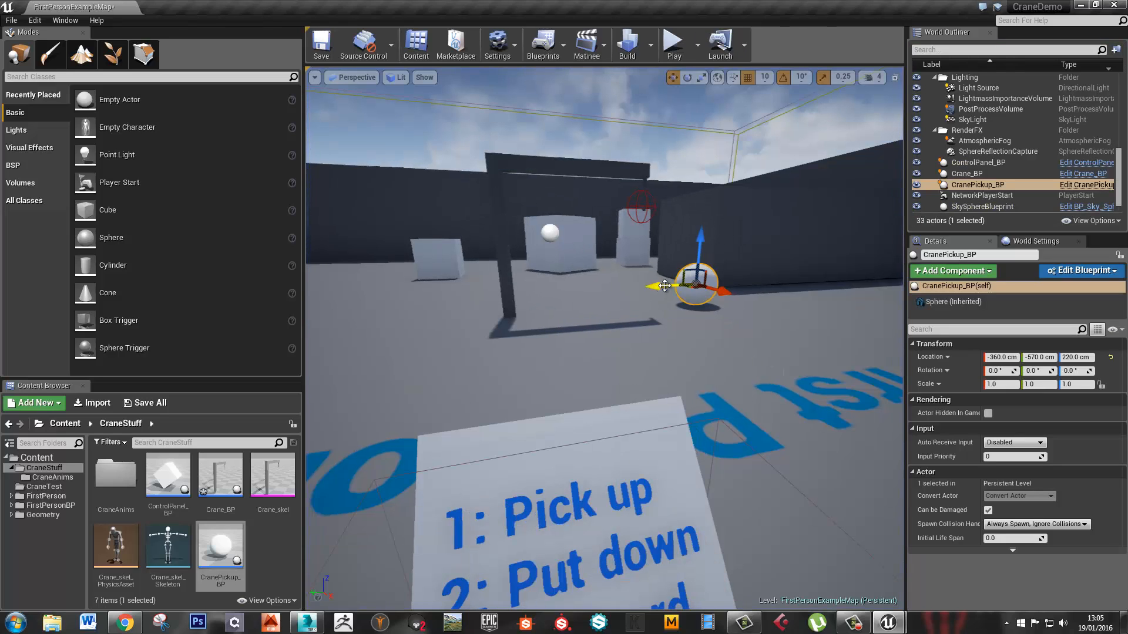
# Move the level's CranePickup_BP along Y to -660 cm and play-test the crane's Pick up action on it
pyautogui.moveTo(665, 286); pyautogui.dragTo(694, 276)
pyautogui.click(675, 44)
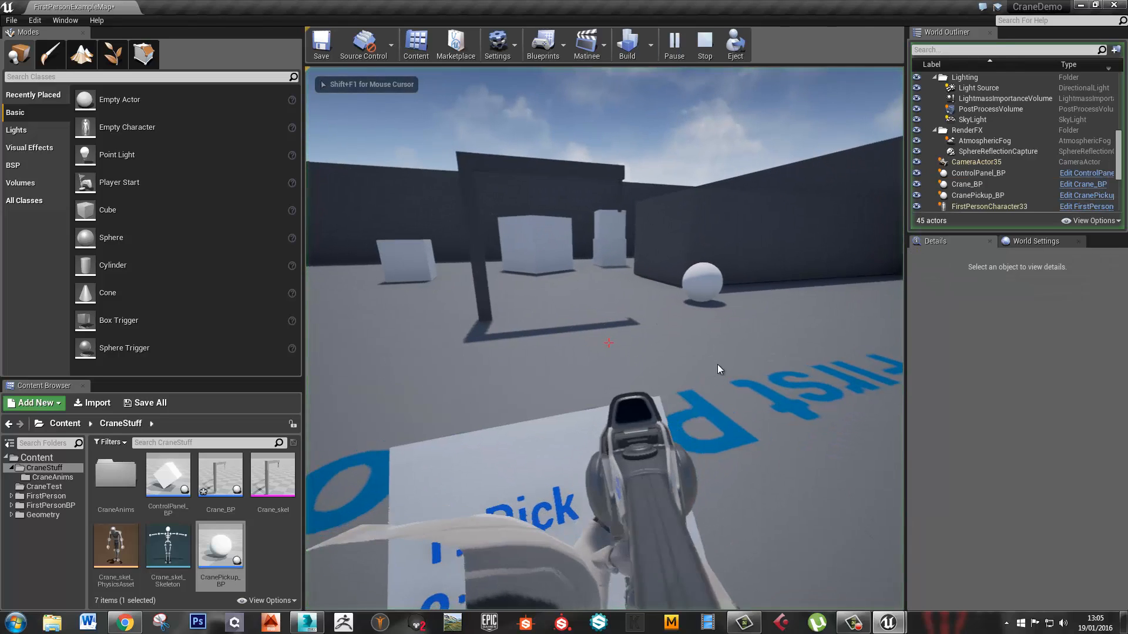
pyautogui.press('1')
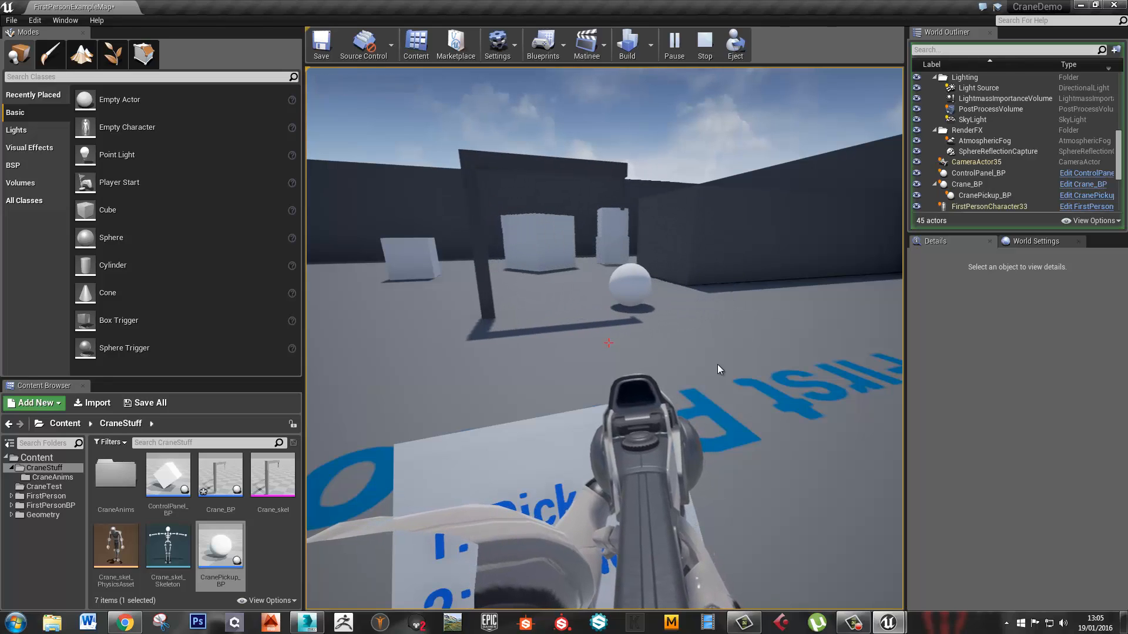
pyautogui.press('Escape')
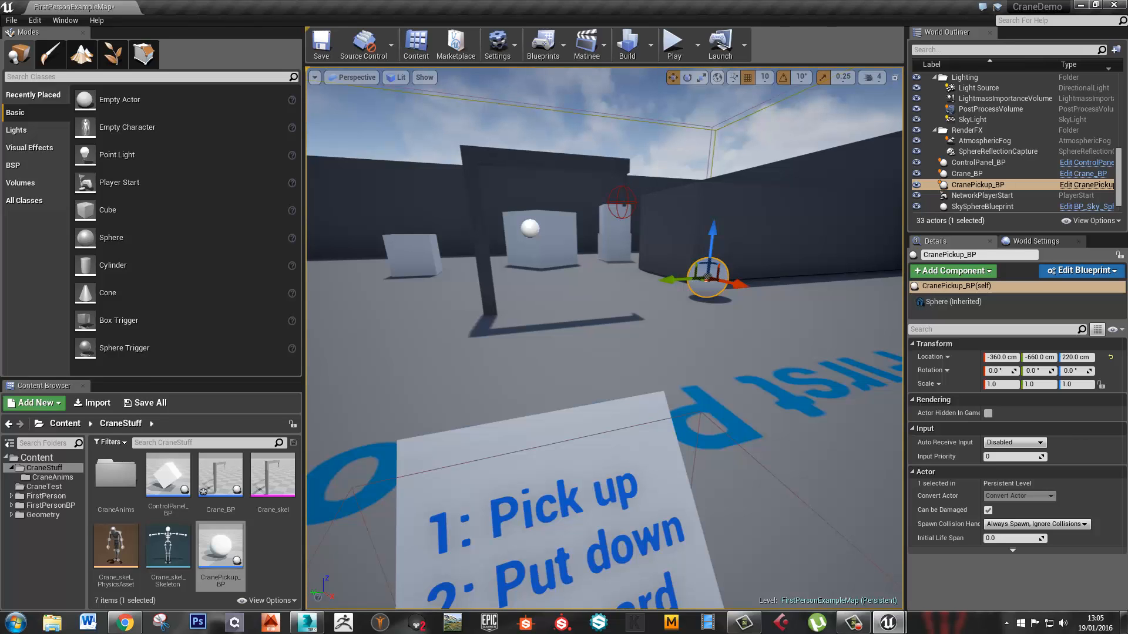
# In Crane_BP, add a Set Simulate Physics node for the pickup's Sphere, with Simulate off, running after AttachTo
pyautogui.hotkey('alt', 'Tab')
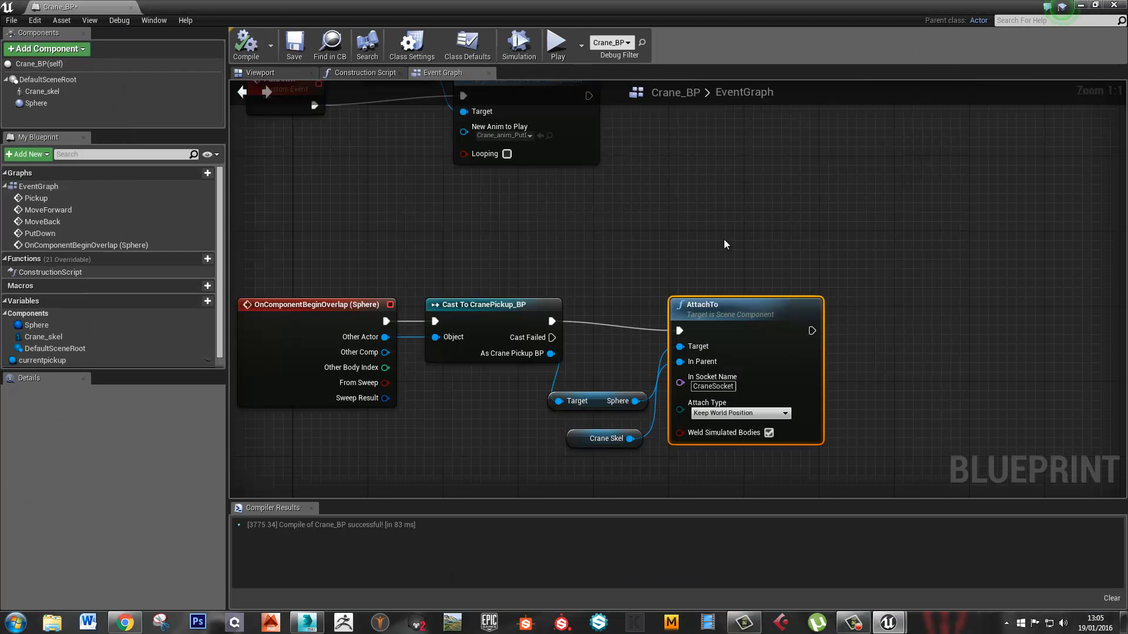
pyautogui.moveTo(723, 239); pyautogui.dragTo(697, 237, button='right')
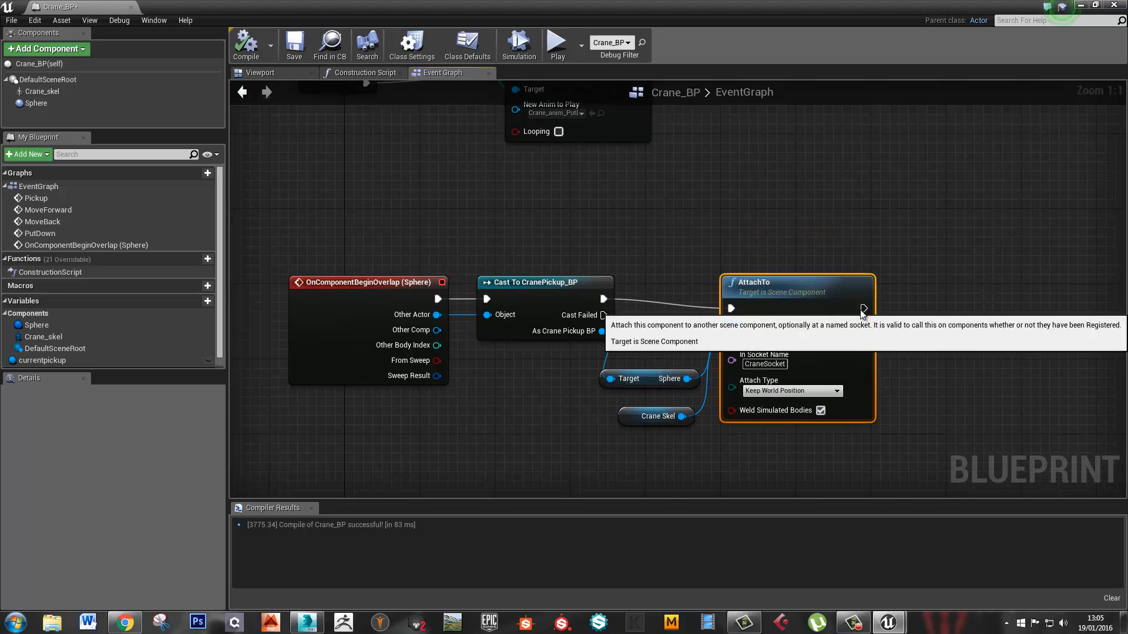
pyautogui.moveTo(686, 379); pyautogui.dragTo(877, 362)
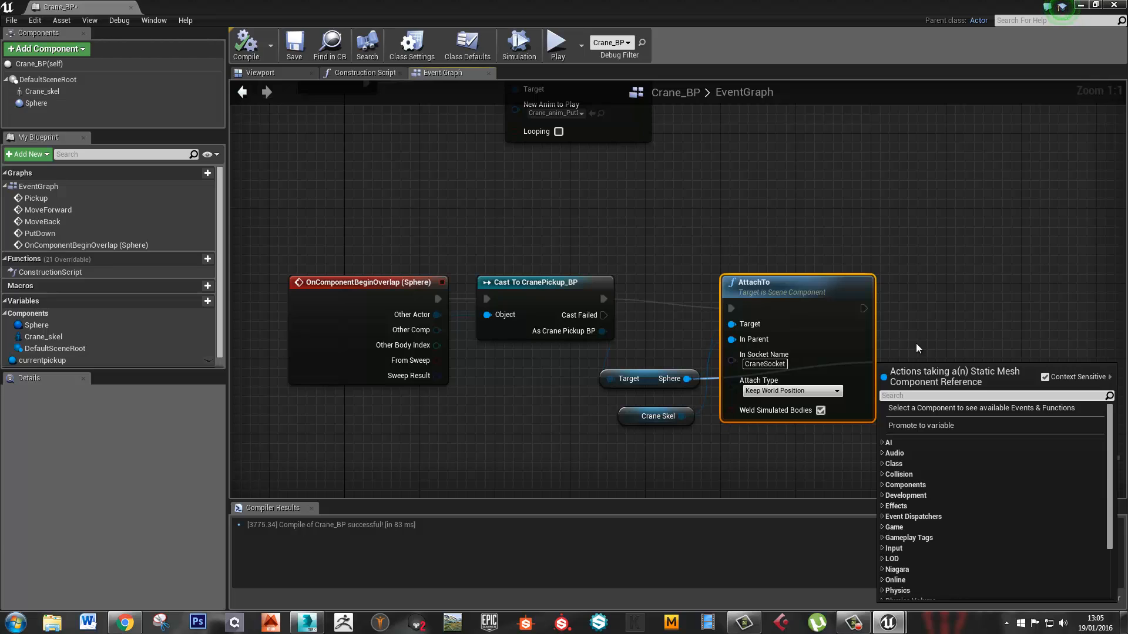
pyautogui.write('simulate')
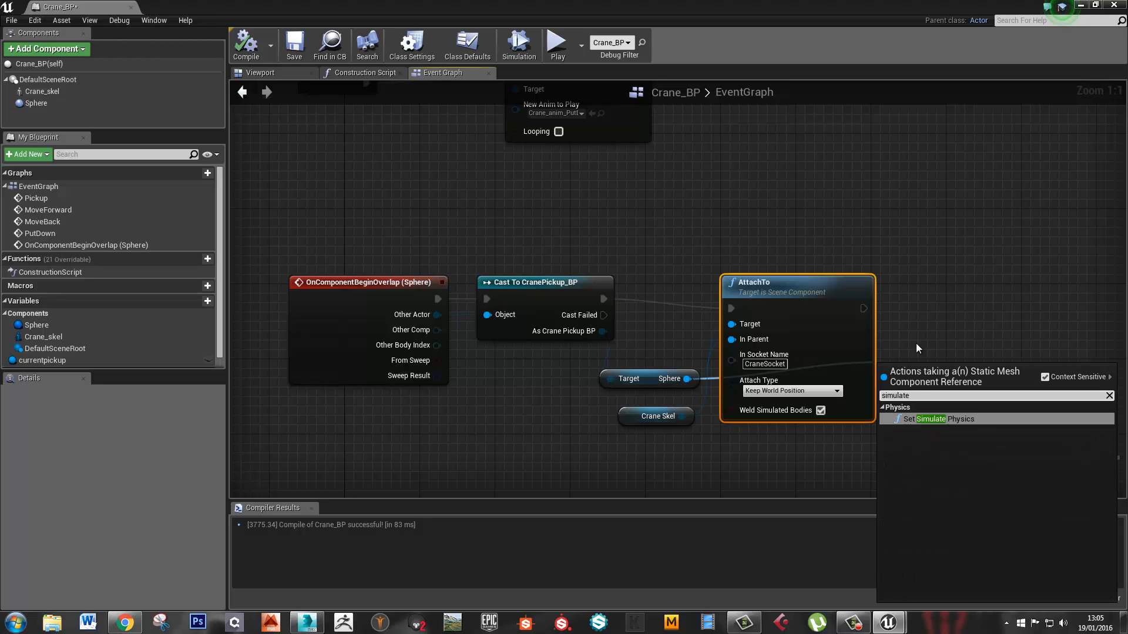
pyautogui.click(933, 418)
pyautogui.moveTo(929, 371); pyautogui.dragTo(947, 292)
# Tidy the overlap event's node row by aligning the cast, AttachTo, Set Simulate Physics and Sphere reference nodes
pyautogui.click(376, 285)
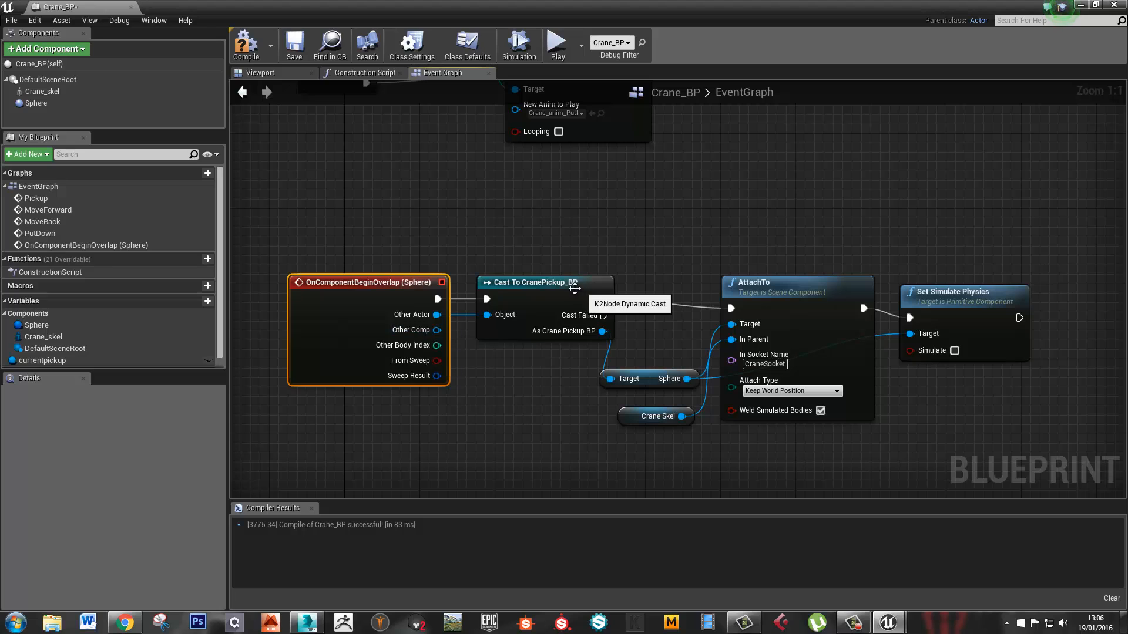
pyautogui.moveTo(570, 286); pyautogui.dragTo(560, 286)
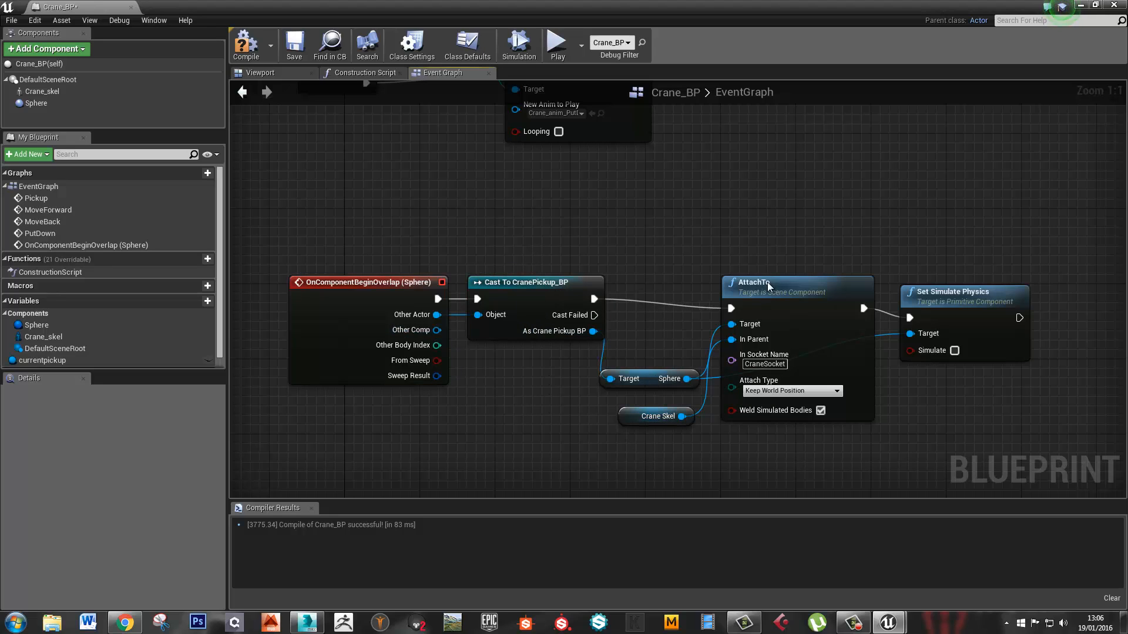
pyautogui.moveTo(767, 286); pyautogui.dragTo(759, 286)
pyautogui.moveTo(957, 361); pyautogui.dragTo(956, 351)
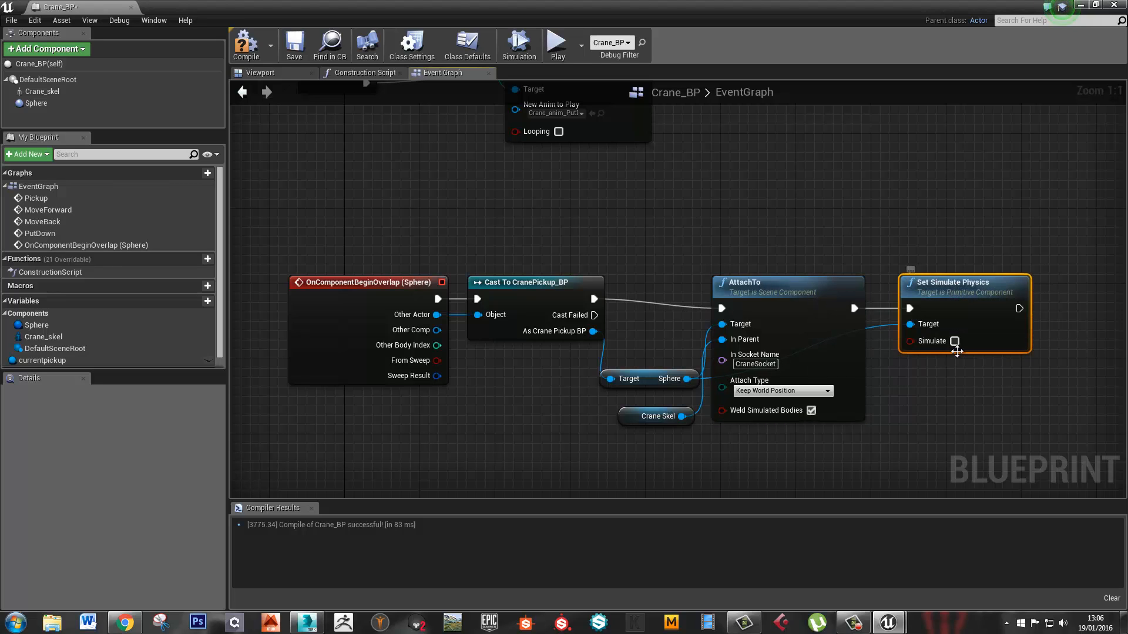
pyautogui.moveTo(642, 383); pyautogui.dragTo(643, 385)
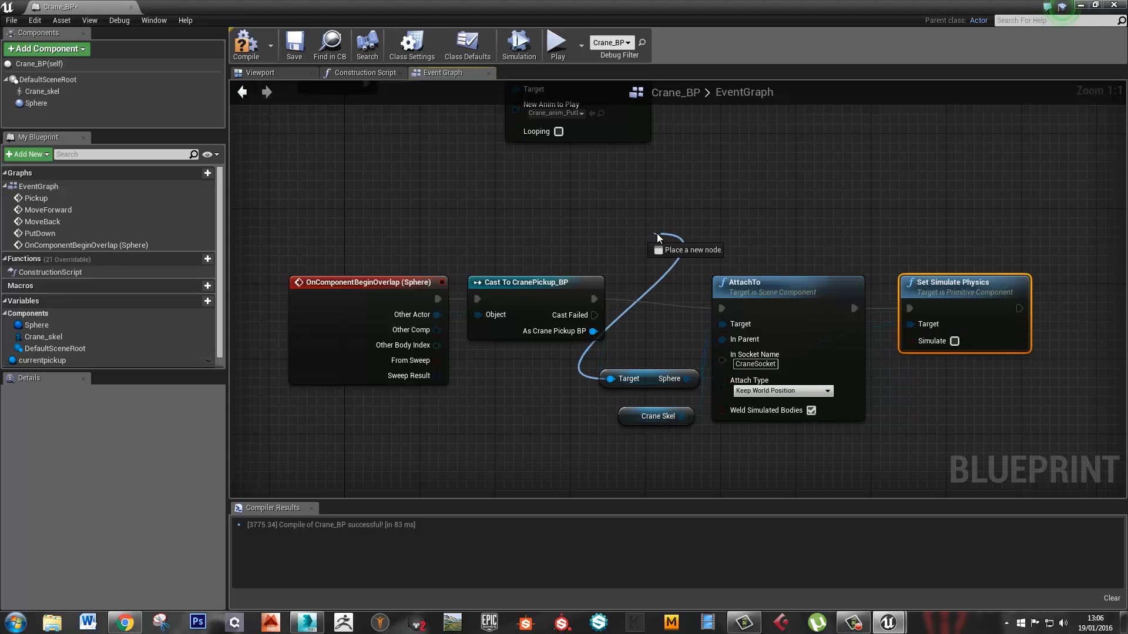
pyautogui.moveTo(657, 234); pyautogui.dragTo(653, 276)
pyautogui.click(594, 429)
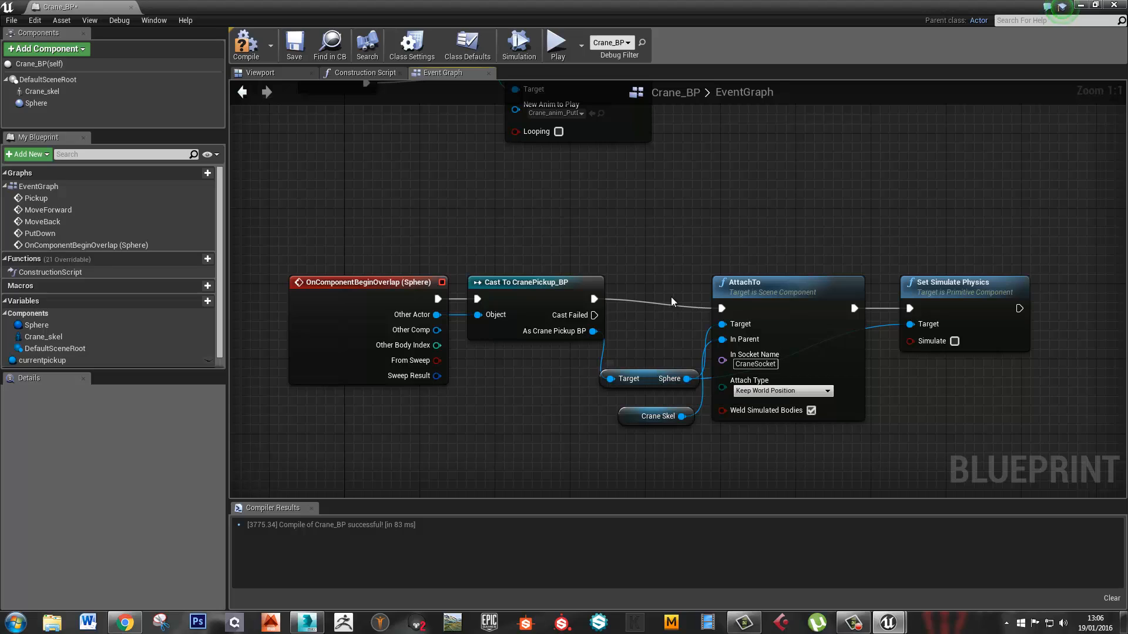
pyautogui.moveTo(649, 378)
pyautogui.mouseDown()
pyautogui.moveTo(658, 210)
pyautogui.moveTo(641, 369)
pyautogui.mouseUp()
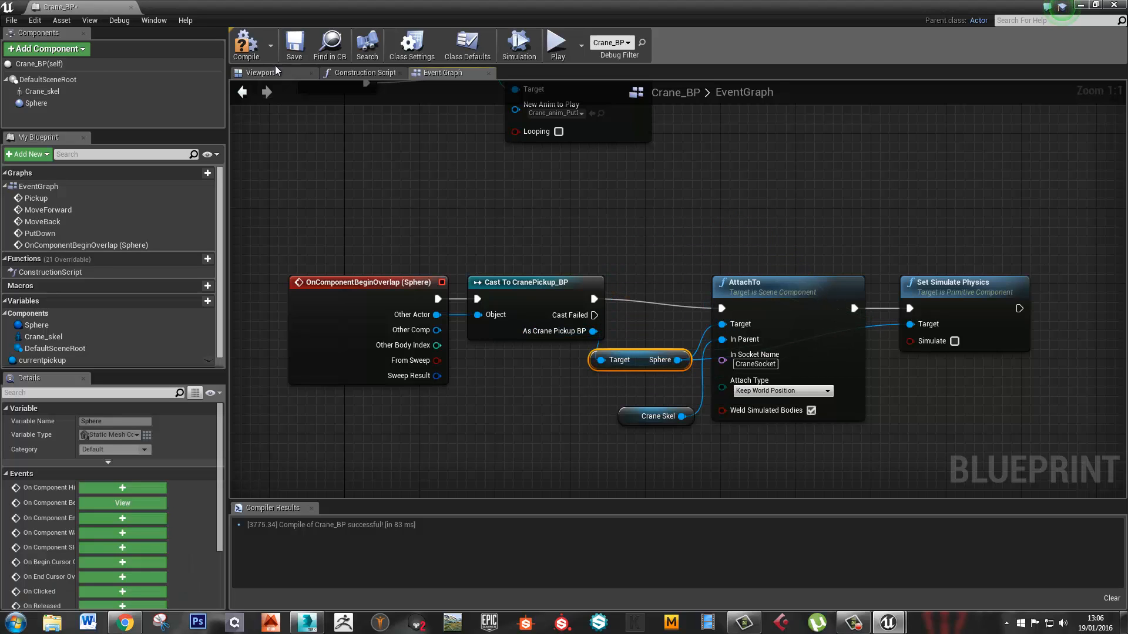
# Compile Crane_BP and play-test the crane picking up and carrying the pickup in the level
pyautogui.click(245, 45)
pyautogui.click(1081, 5)
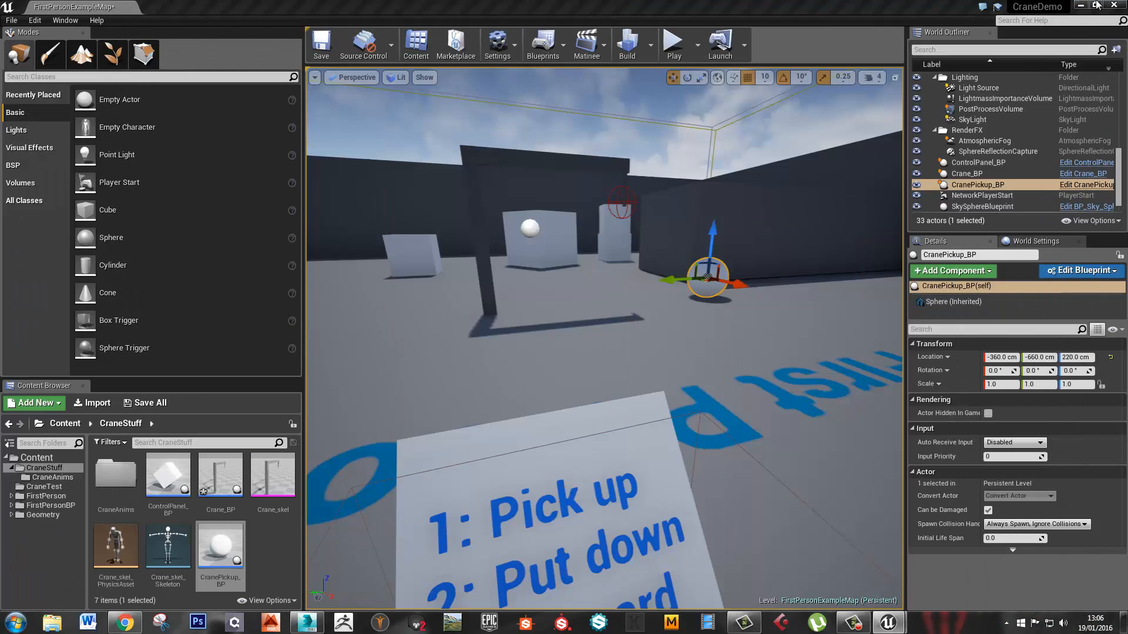
pyautogui.click(674, 44)
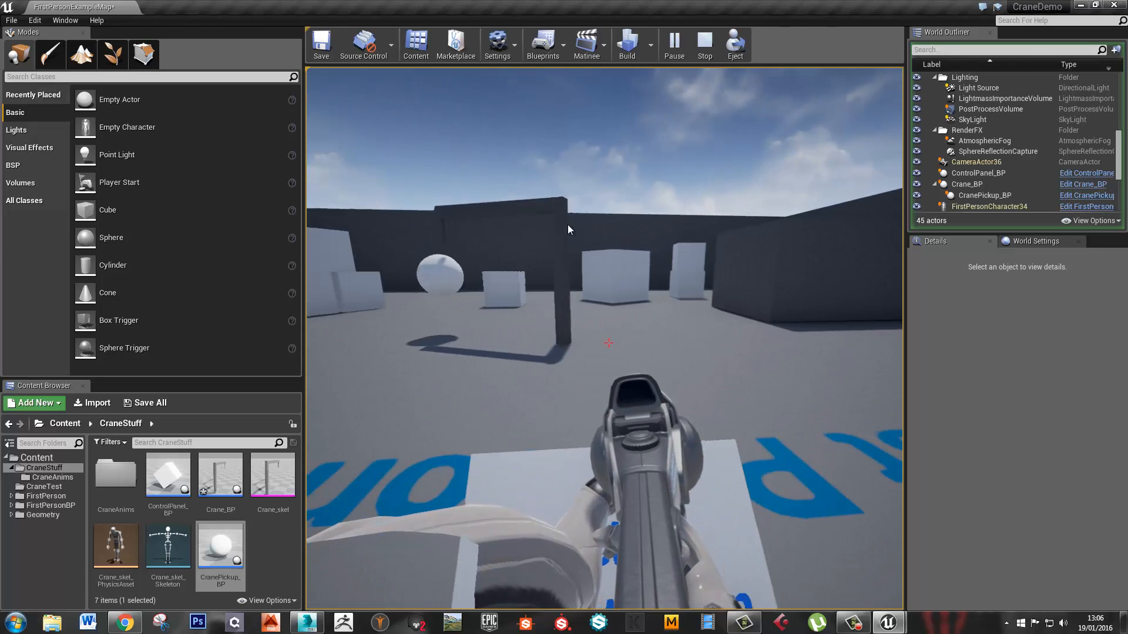
pyautogui.press('Escape')
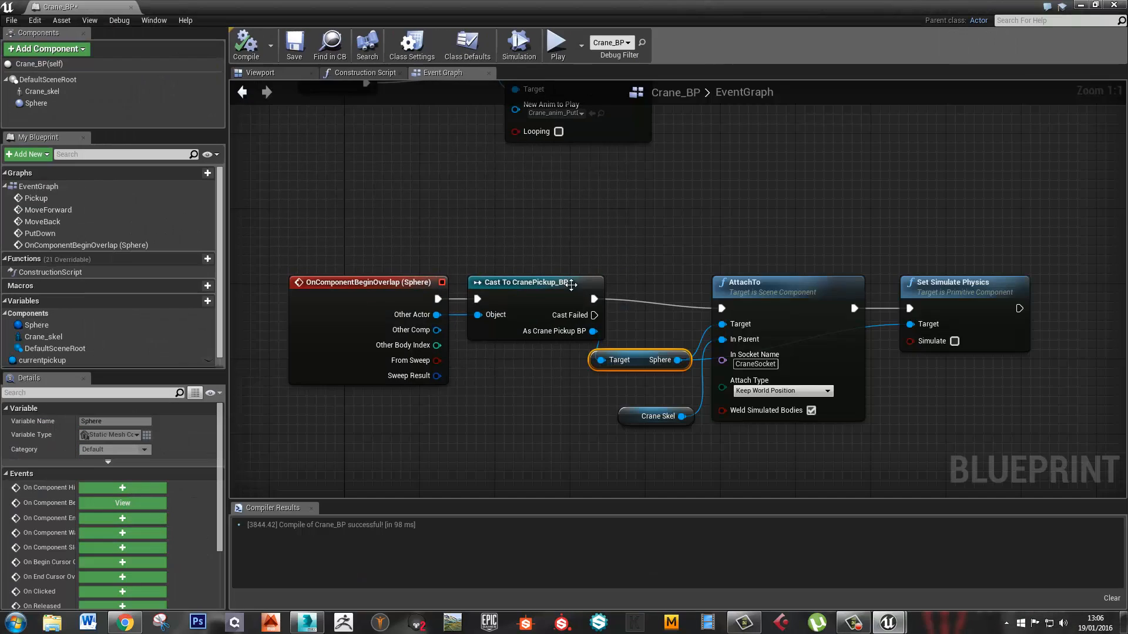
# Back in Crane_BP's Event Graph, add a second Set Simulate Physics node targeting the pickup's Sphere
pyautogui.moveTo(693, 323); pyautogui.dragTo(672, 290, button='right')
pyautogui.scroll(-2, 643, 345)
pyautogui.moveTo(599, 274); pyautogui.dragTo(570, 344, button='right')
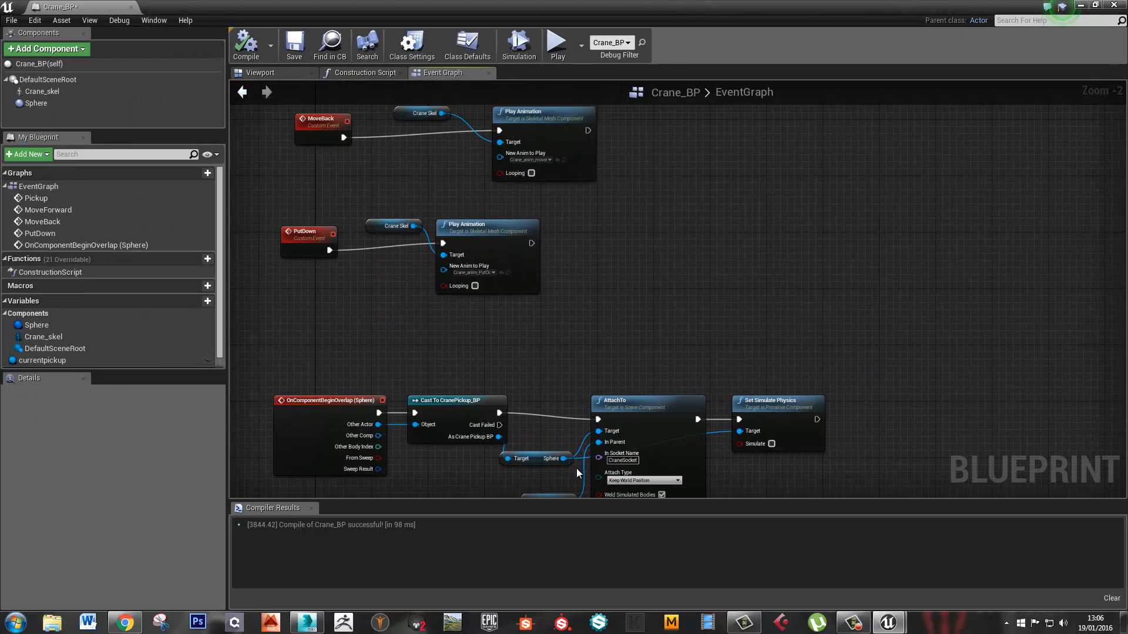
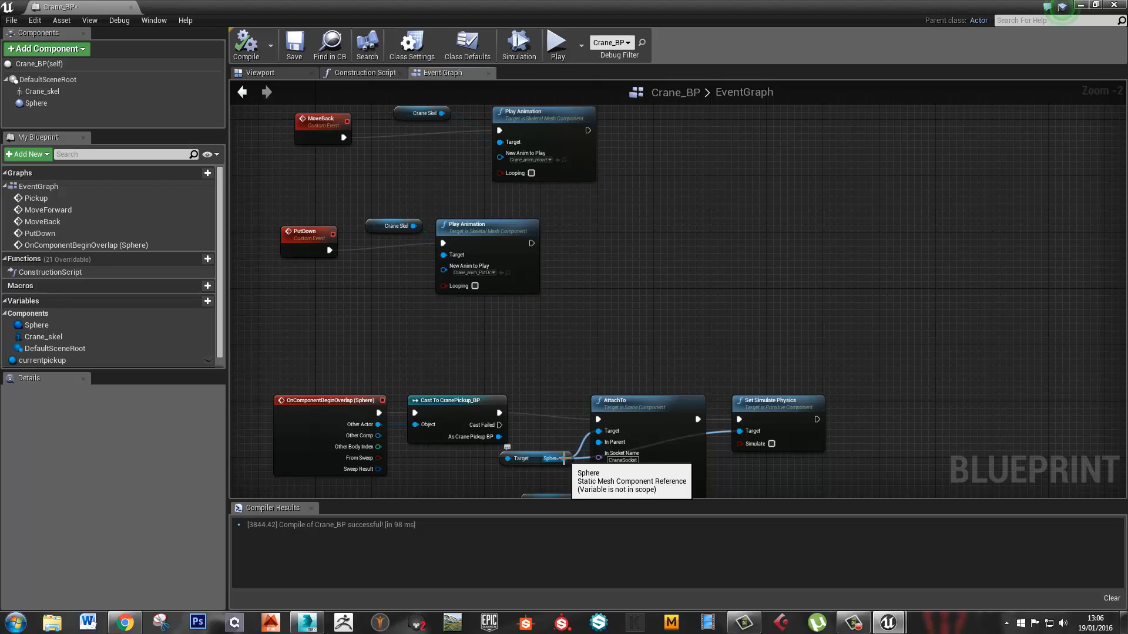
pyautogui.moveTo(564, 459); pyautogui.dragTo(584, 389)
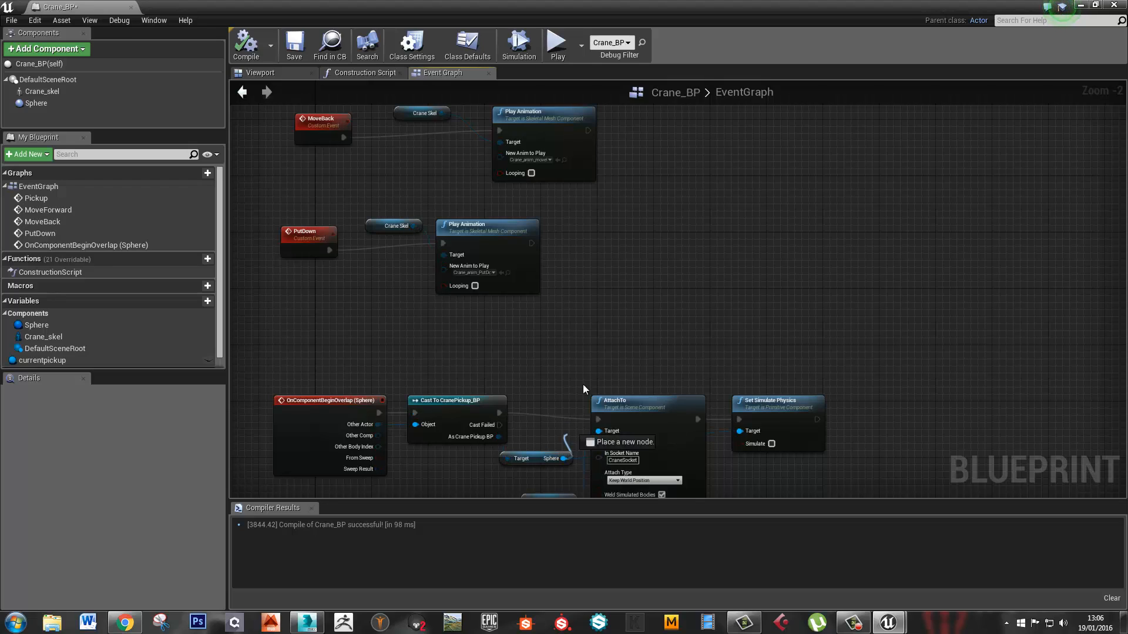
pyautogui.moveTo(609, 308); pyautogui.dragTo(612, 302)
pyautogui.write('set')
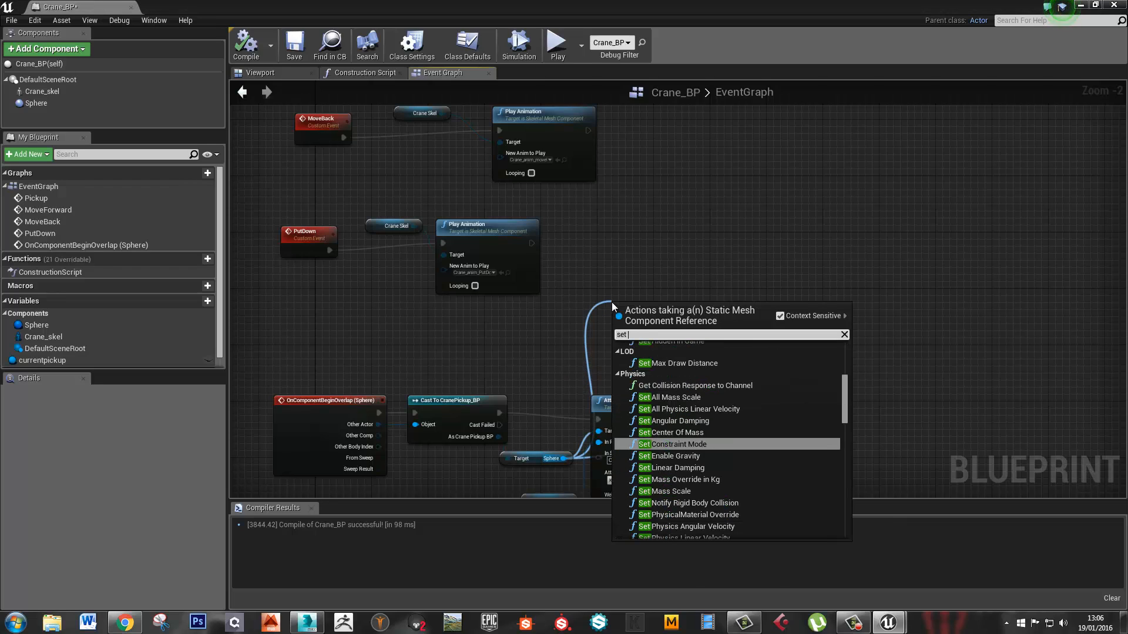
pyautogui.write('simulate')
pyautogui.press('Return')
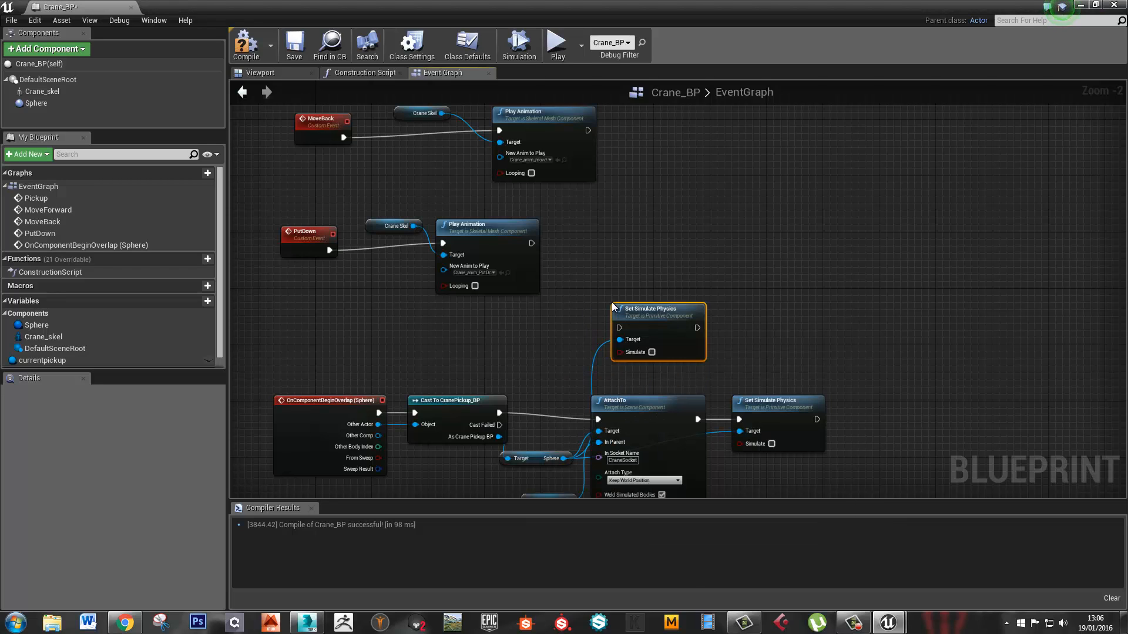
# Run the new Set Simulate Physics after PutDown's Play Animation, enable its Simulate option, and compile Crane_BP
pyautogui.moveTo(658, 311); pyautogui.dragTo(644, 241)
pyautogui.moveTo(530, 243); pyautogui.dragTo(606, 258)
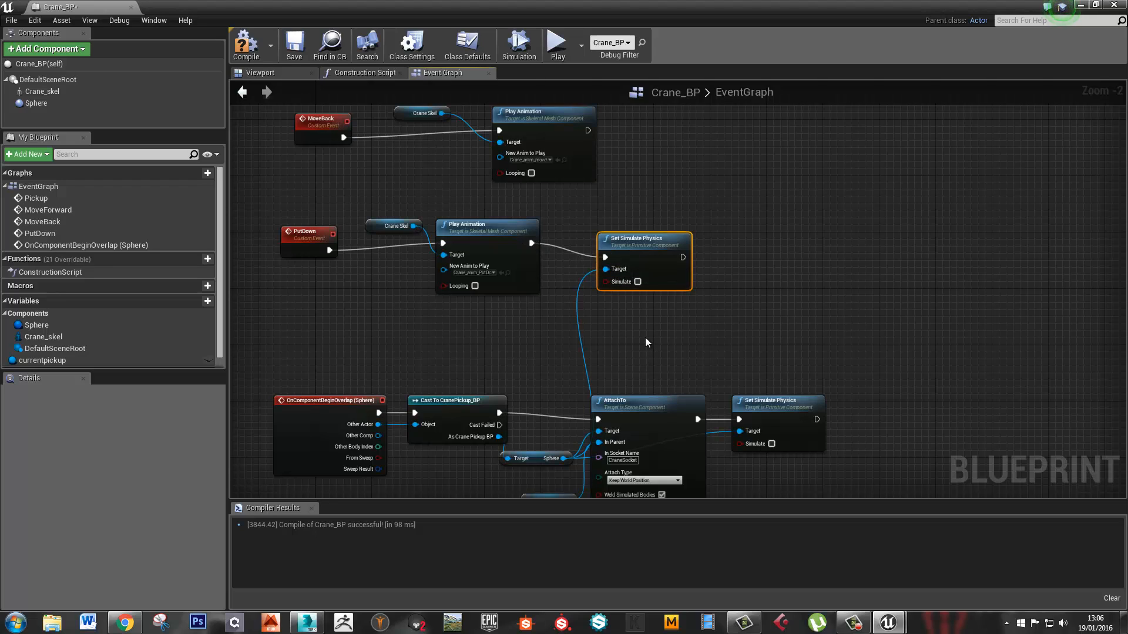
pyautogui.click(638, 282)
pyautogui.click(245, 47)
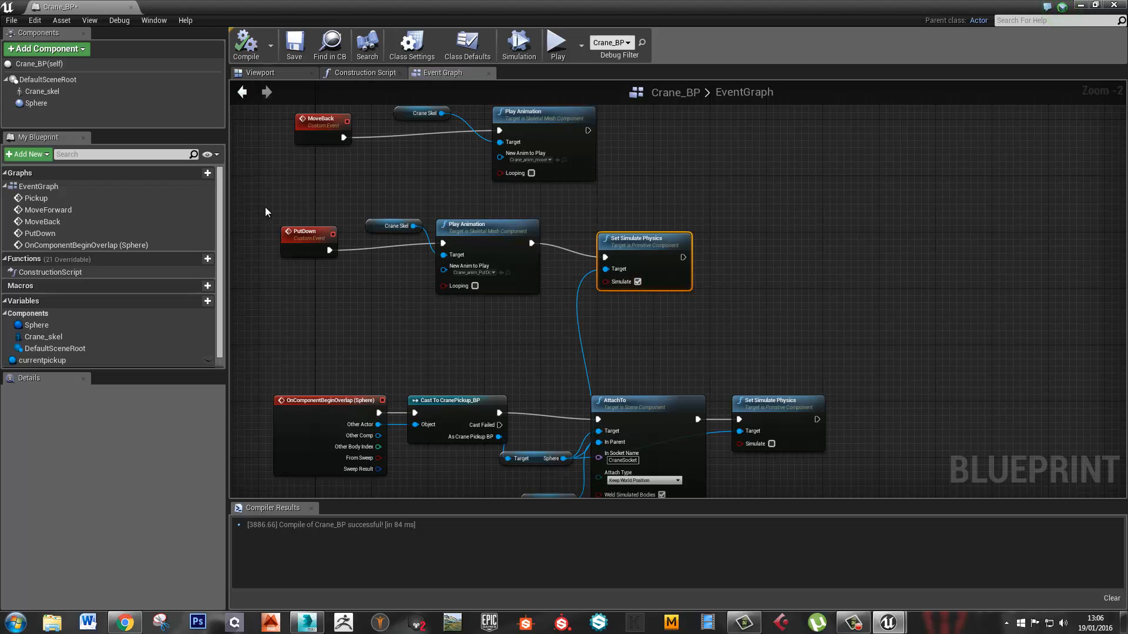
pyautogui.click(267, 207)
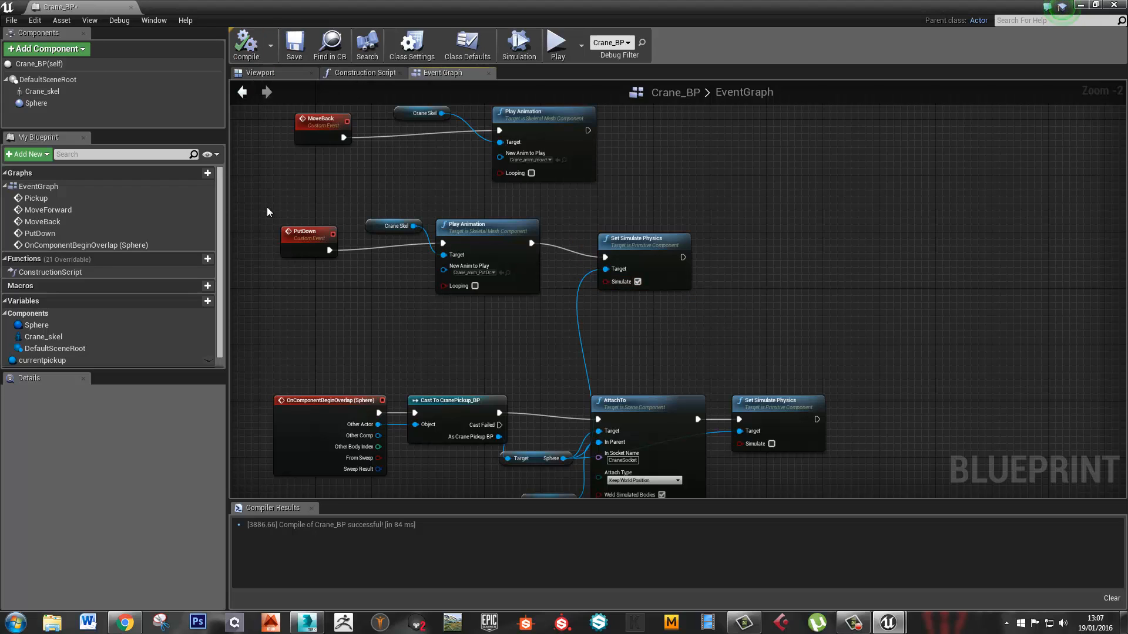
pyautogui.click(336, 237)
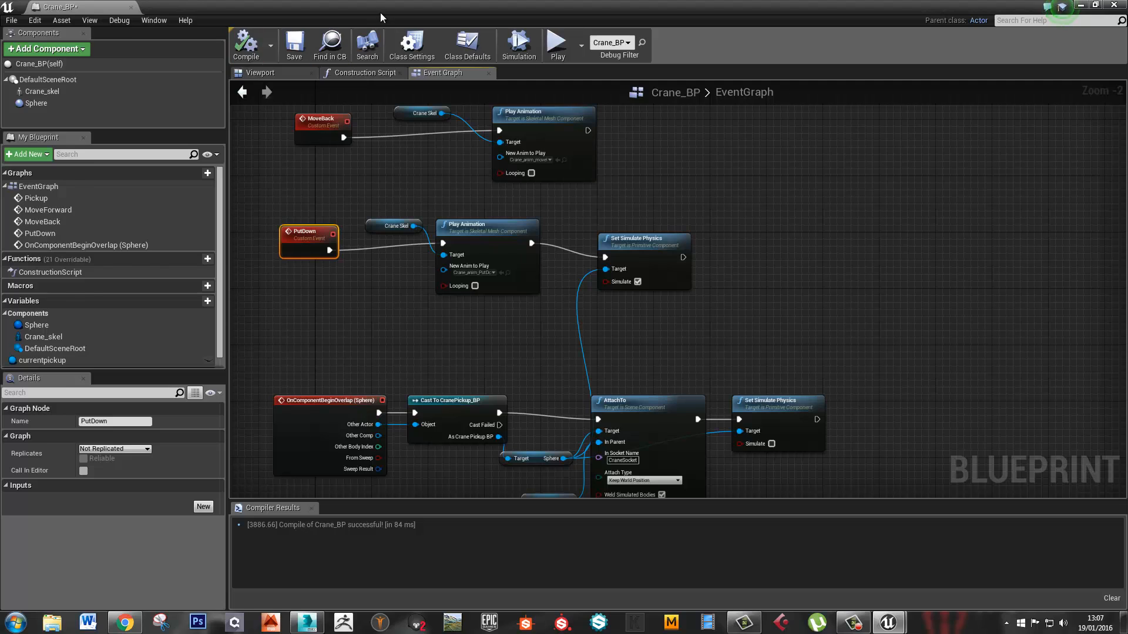
# Play the level to test whether the crane releases the pickup on Put down, and stop the session
pyautogui.hotkey('alt', 'Tab')
pyautogui.click(674, 45)
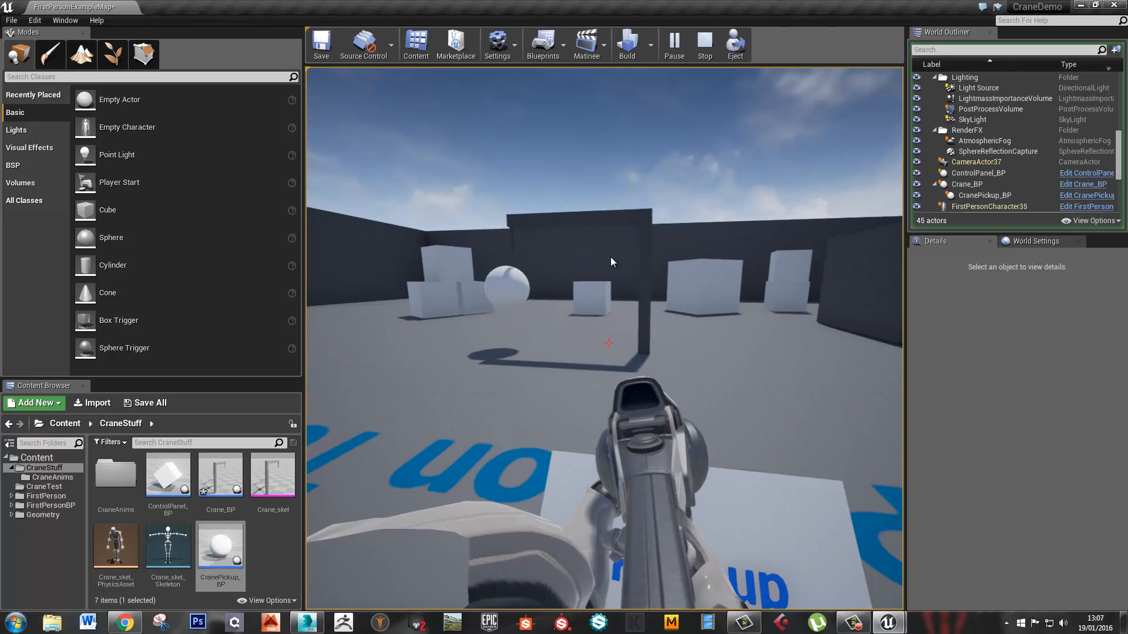
pyautogui.click(611, 258)
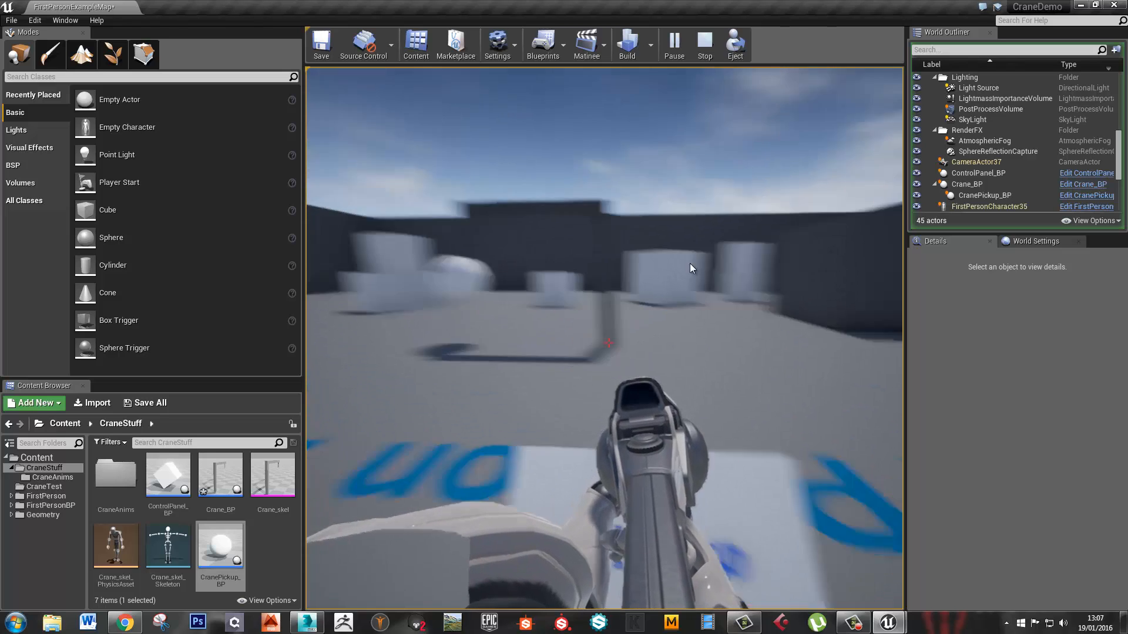
pyautogui.press('Escape')
# In Crane_BP, add a Detach from Parent node targeting the pickup's Sphere beside PutDown's Set Simulate Physics
pyautogui.hotkey('alt', 'Tab')
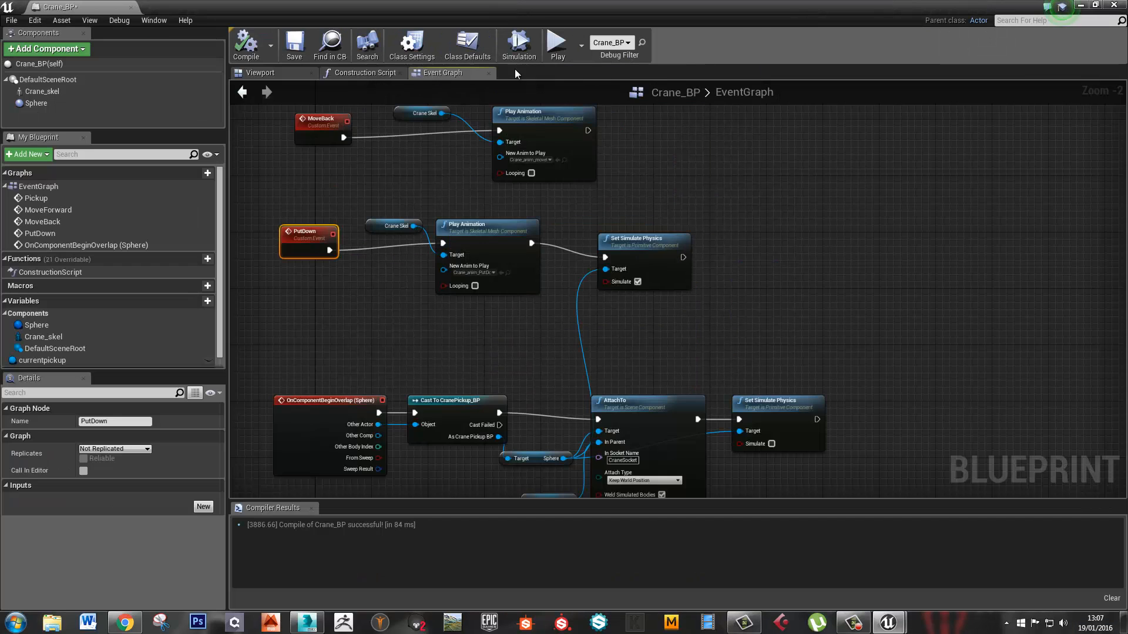
pyautogui.moveTo(779, 329); pyautogui.dragTo(756, 269, button='right')
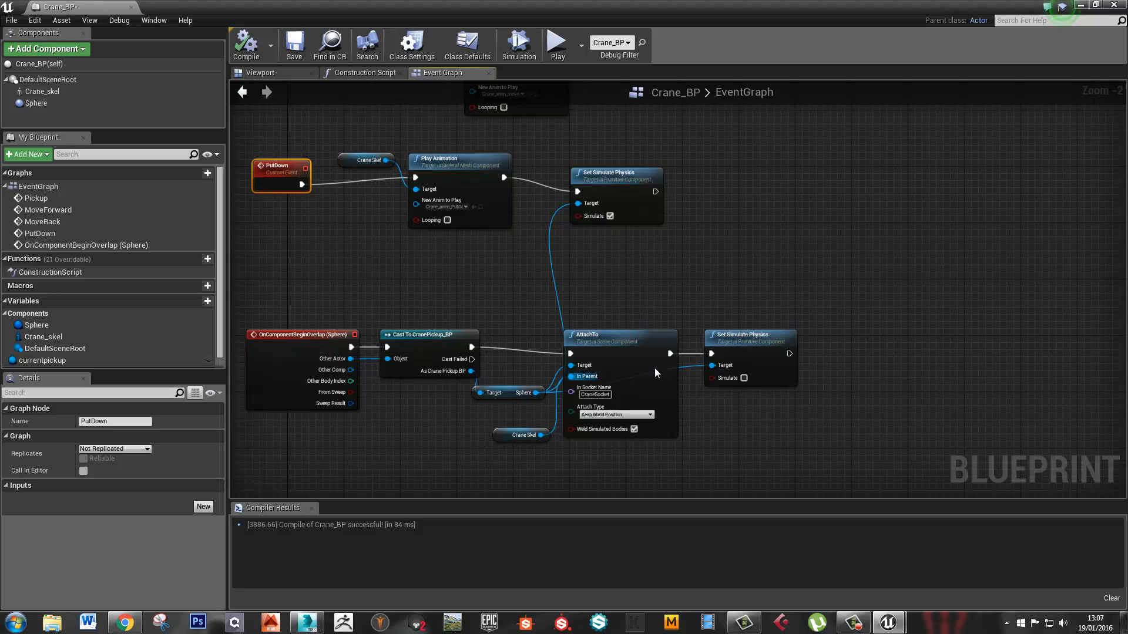
pyautogui.moveTo(536, 393); pyautogui.dragTo(718, 210)
pyautogui.write('deta')
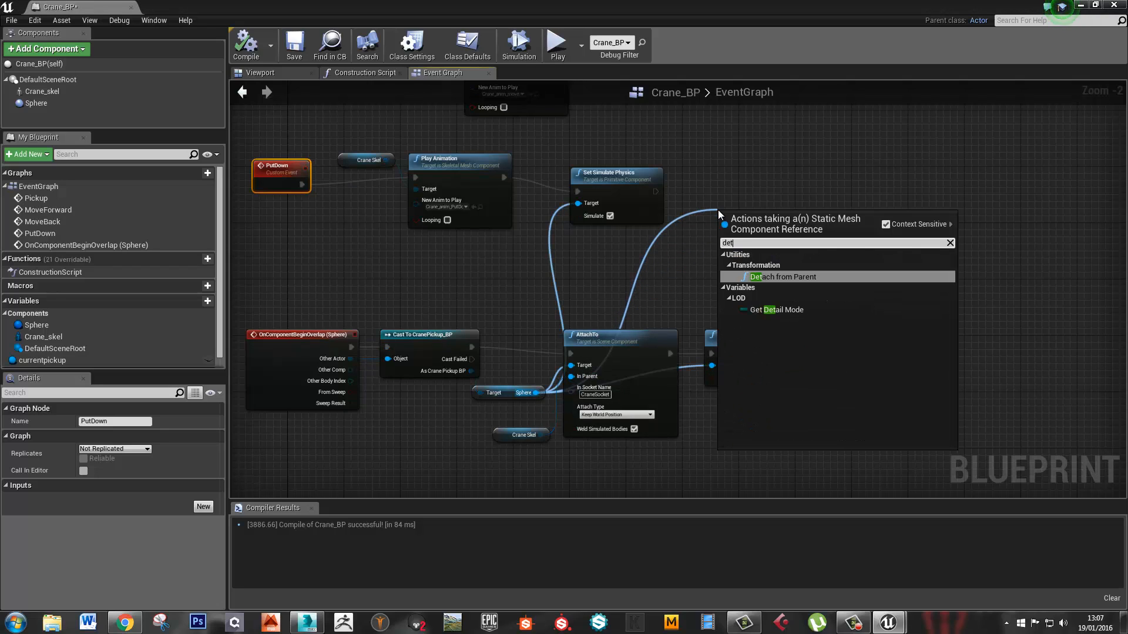
pyautogui.click(781, 278)
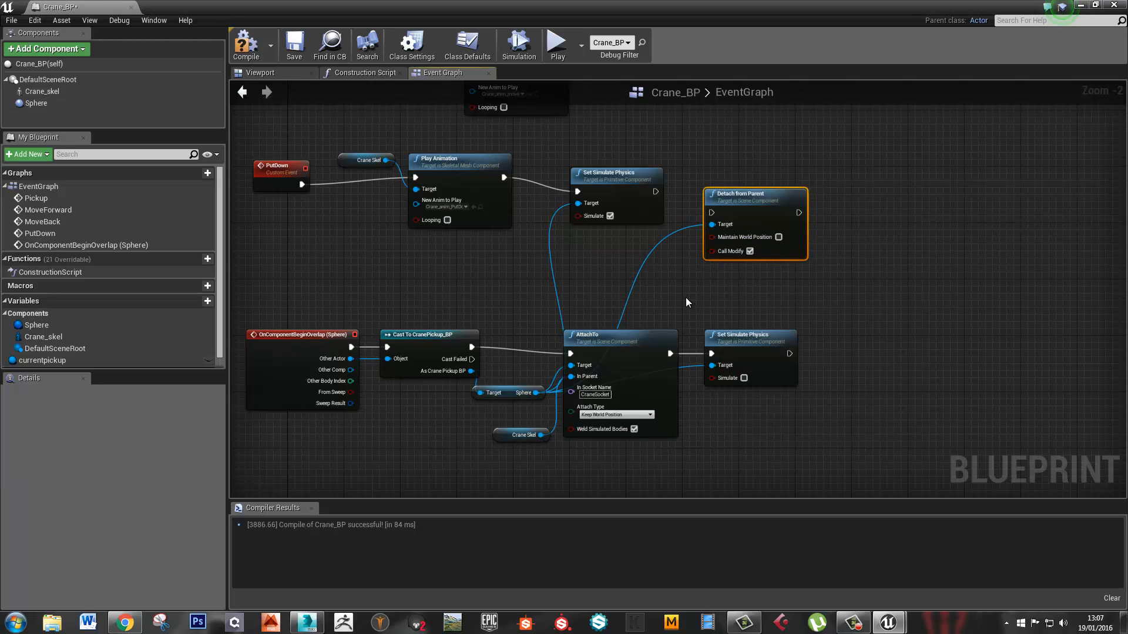
# Replace the Detach from Parent node with a new one created from the cast's As Crane Pickup BP output, targeting its Sphere, near PutDown's nodes
pyautogui.press('Delete')
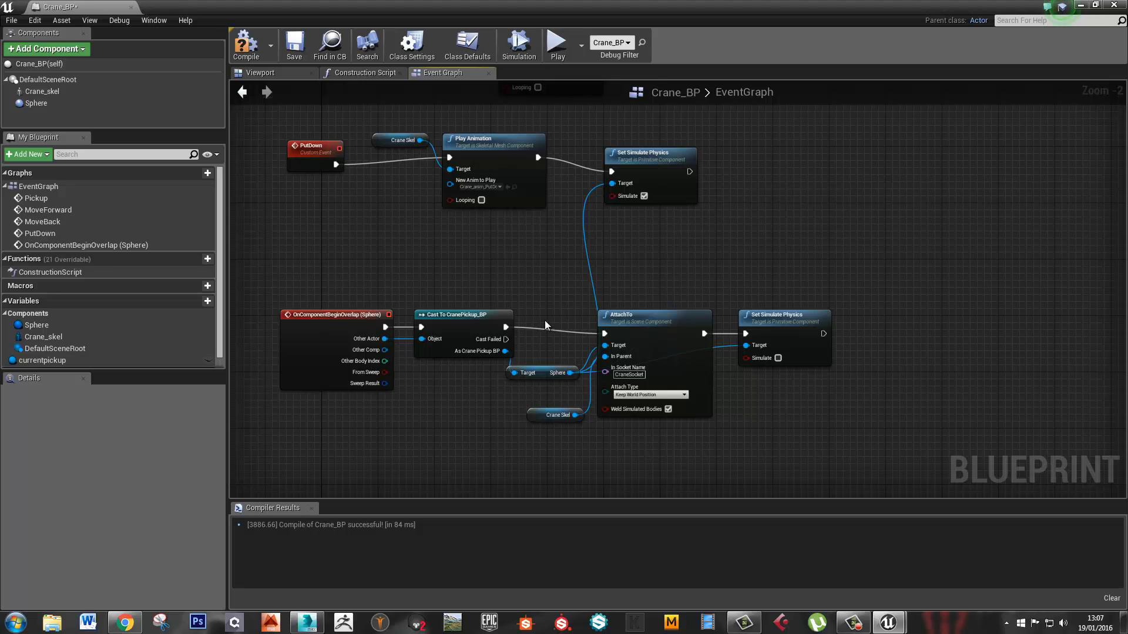
pyautogui.moveTo(506, 351); pyautogui.dragTo(735, 262)
pyautogui.write('detac')
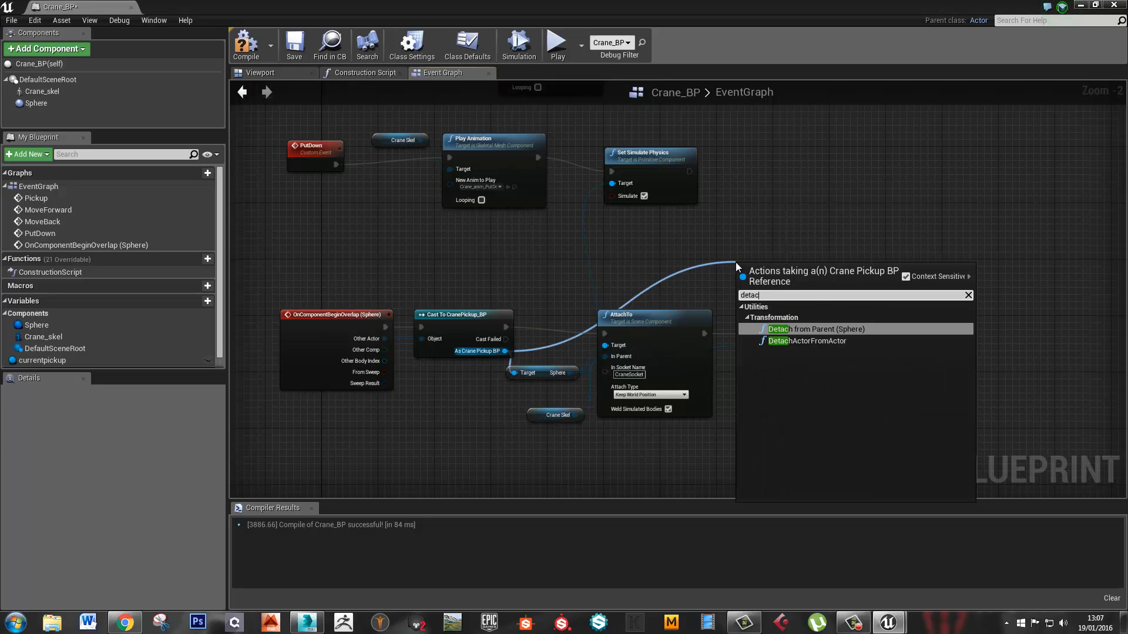
pyautogui.click(843, 330)
pyautogui.moveTo(812, 269); pyautogui.dragTo(804, 220)
pyautogui.click(693, 250)
pyautogui.moveTo(672, 209); pyautogui.dragTo(671, 245)
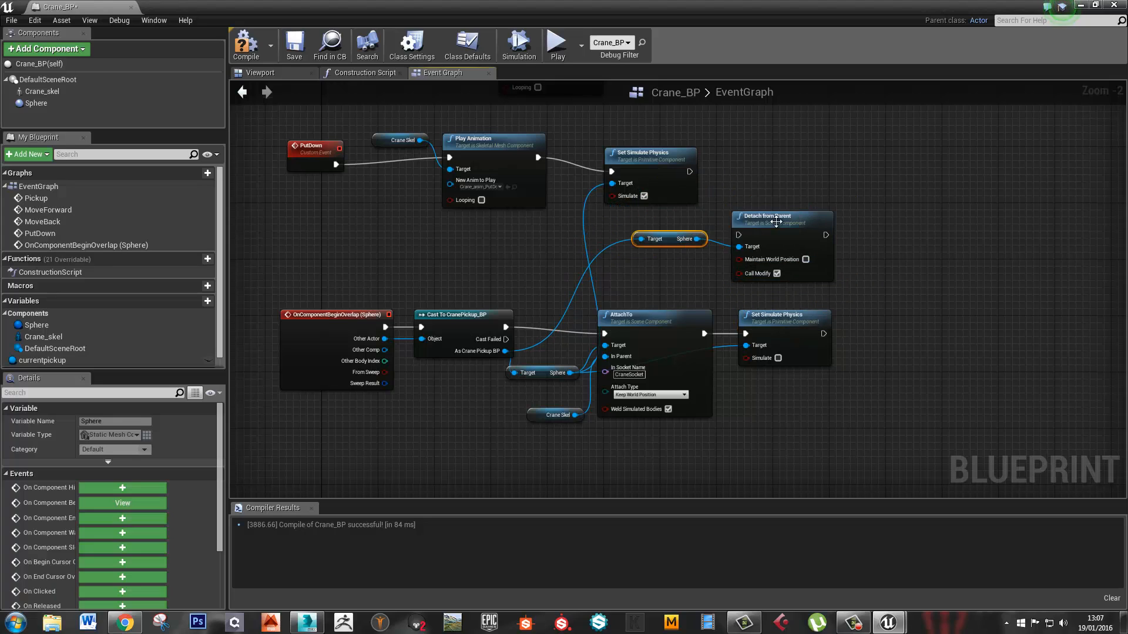
# Run Detach from Parent after PutDown's Set Simulate Physics, enable its Maintain World Position option, and compile Crane_BP
pyautogui.moveTo(742, 218); pyautogui.dragTo(730, 189)
pyautogui.scroll(1, 709, 171)
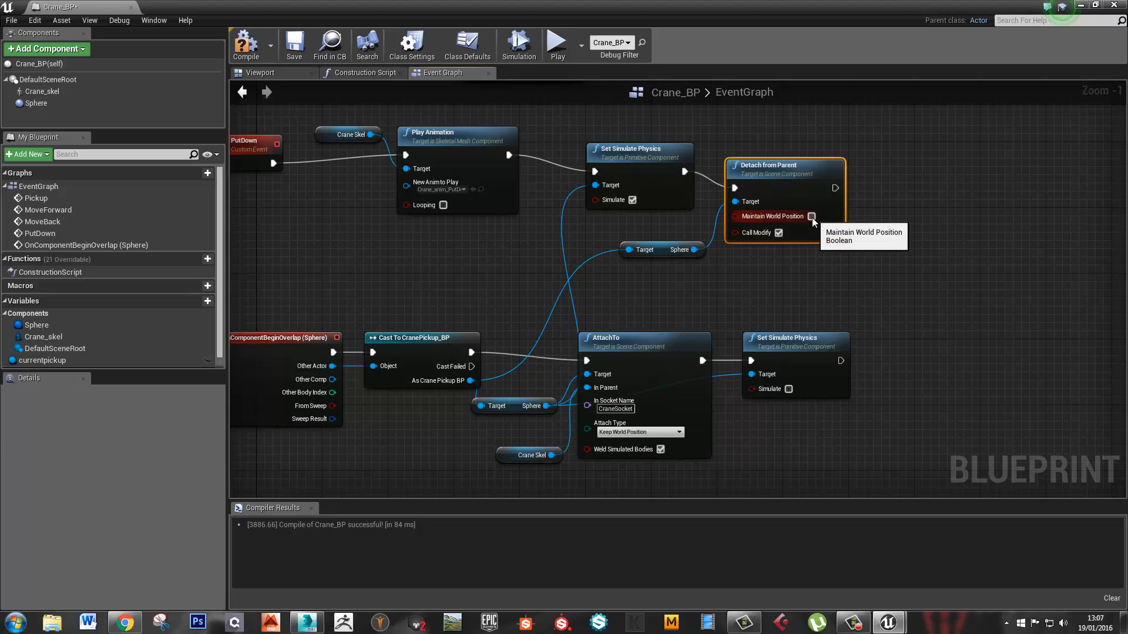
pyautogui.click(812, 217)
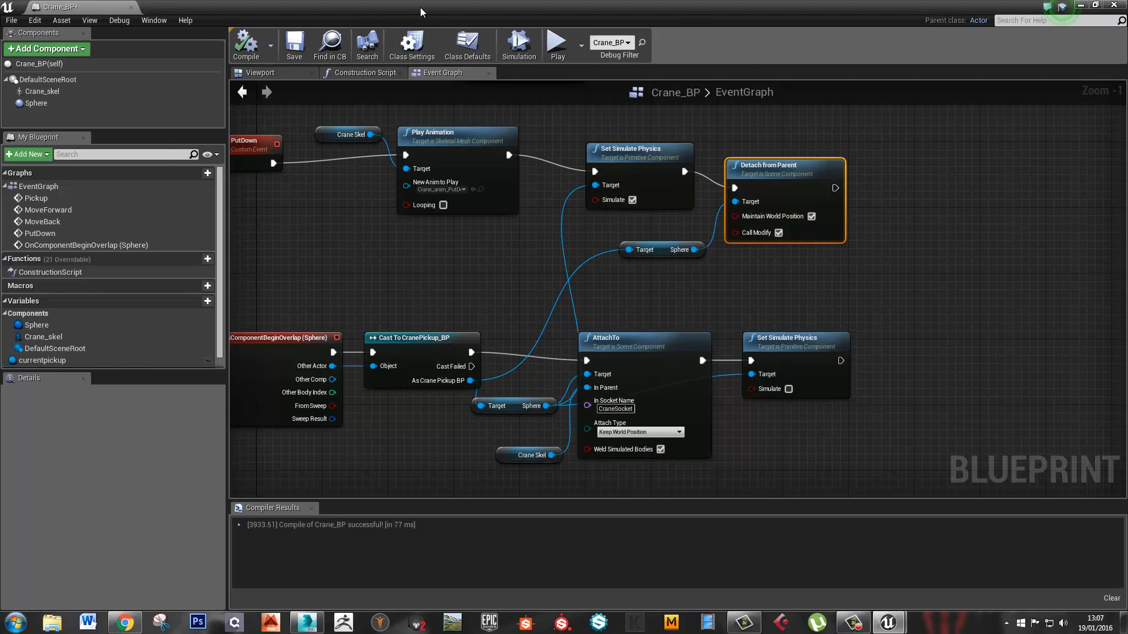
# Play the level, test the crane's Pick up and Put down commands on the pickup, and stop the session
pyautogui.hotkey('alt', 'Tab')
pyautogui.click(670, 44)
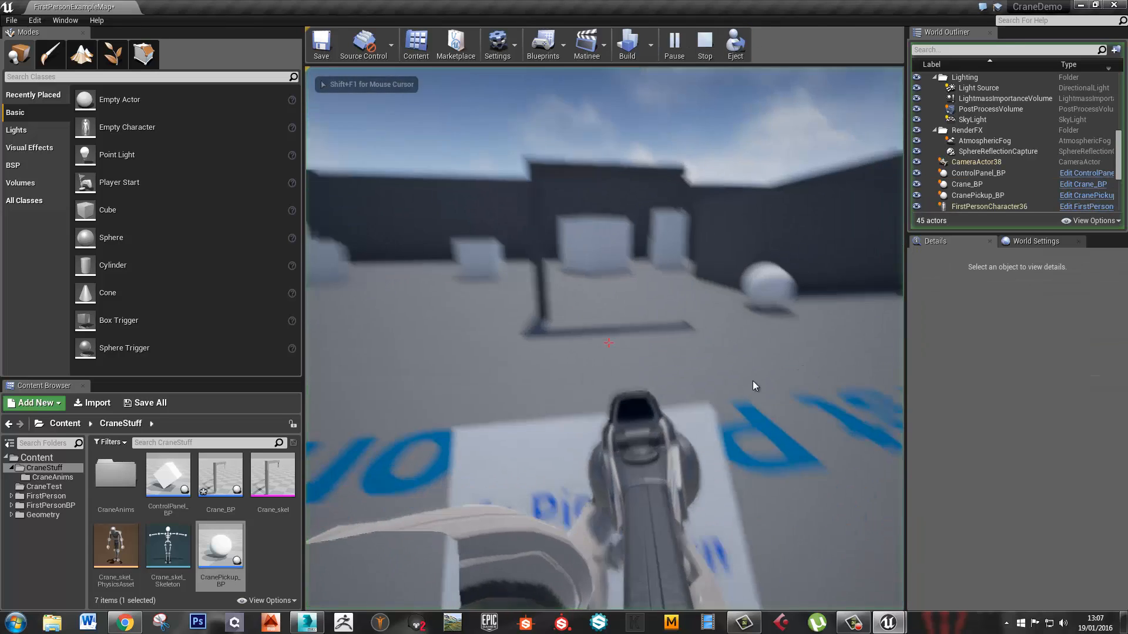
pyautogui.press('1')
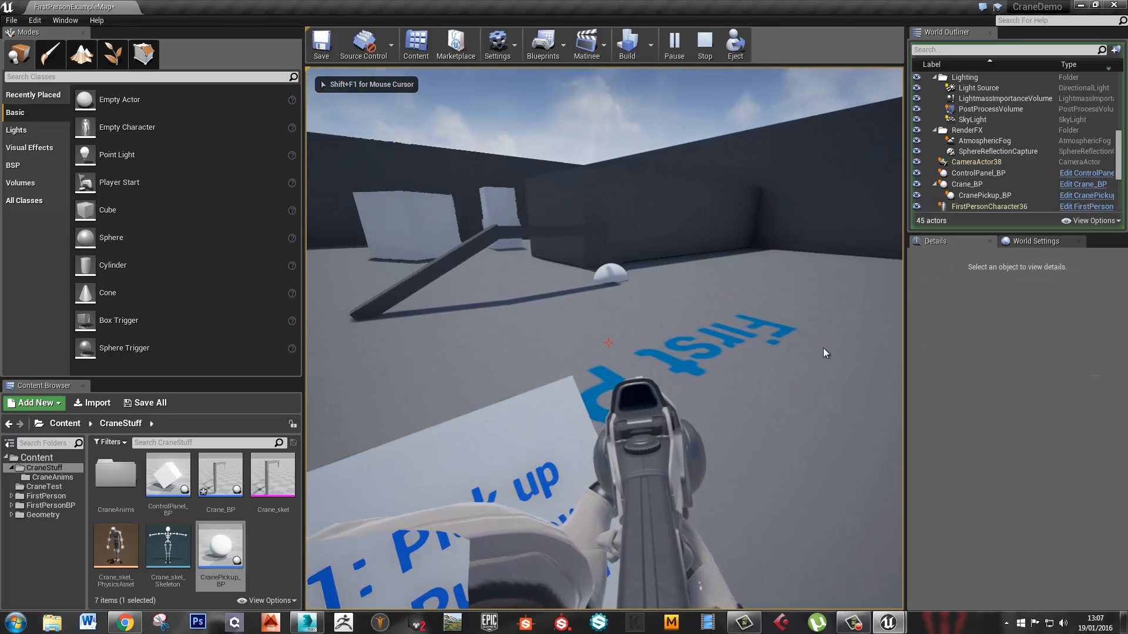
pyautogui.moveTo(712, 341)
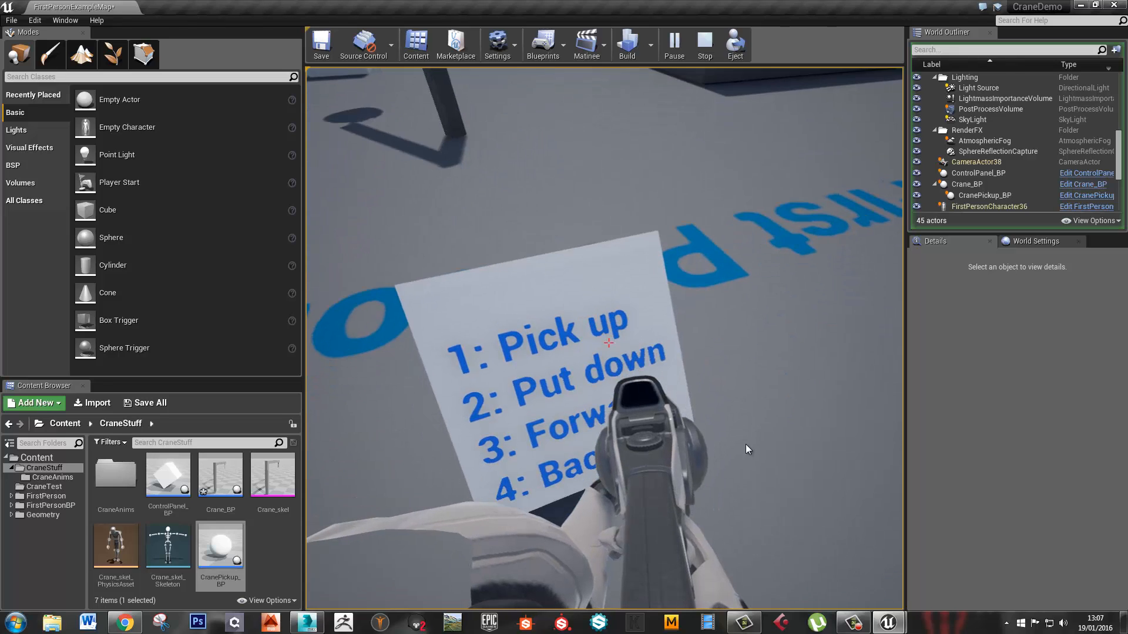
pyautogui.press('2')
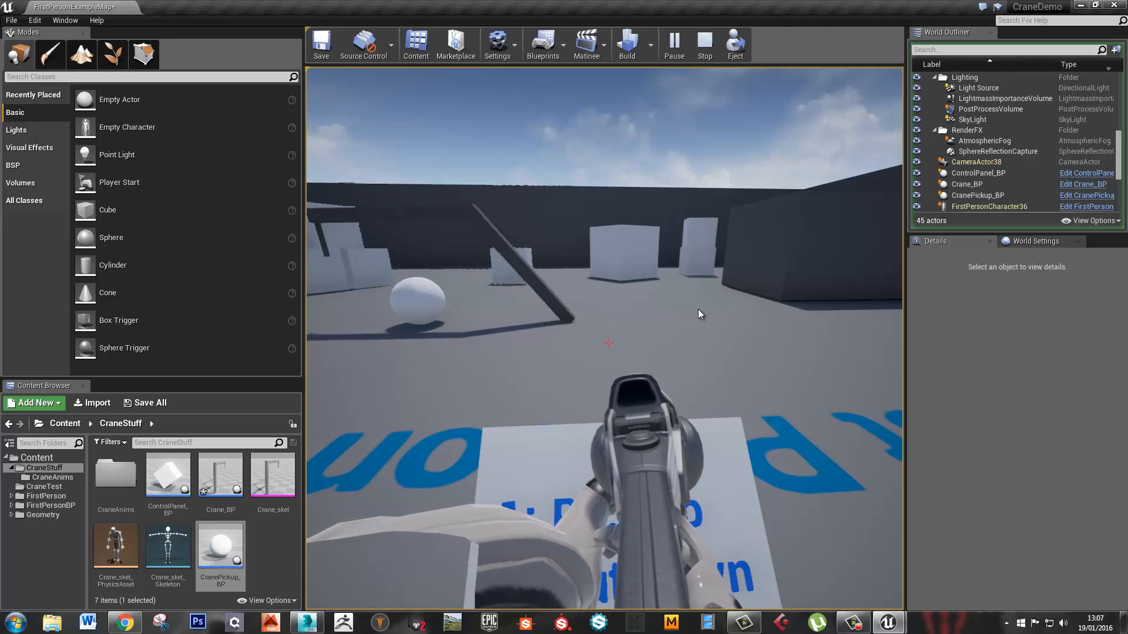
pyautogui.press('Escape')
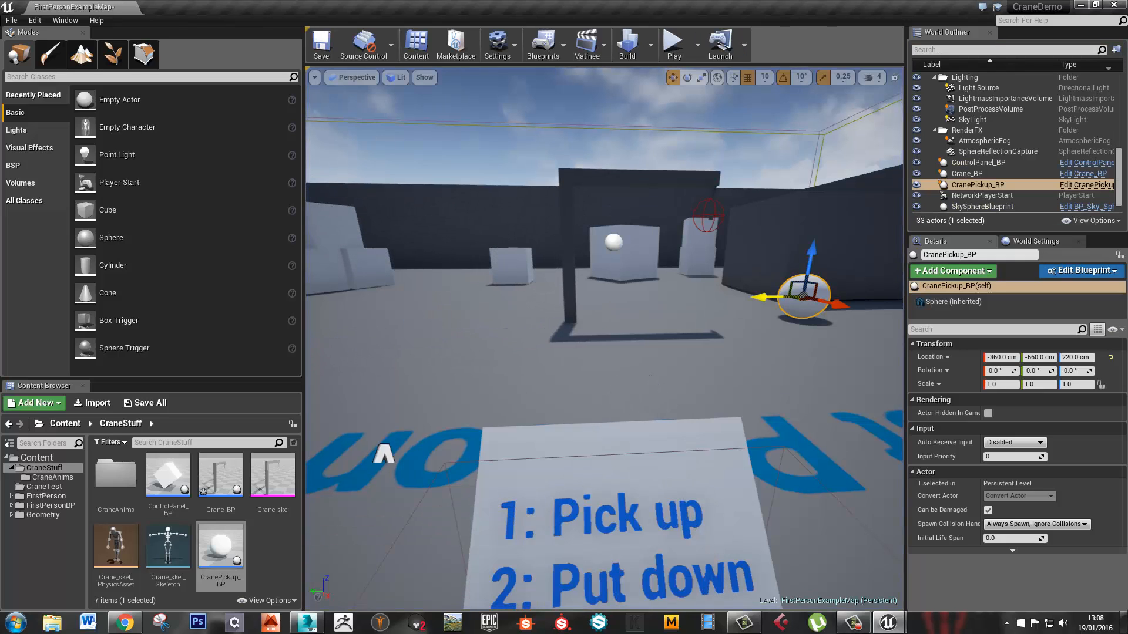
# Return to Crane_BP's Event Graph and move Detach from Parent farther from Set Simulate Physics to make room between them
pyautogui.moveTo(1127, 170); pyautogui.dragTo(712, 10)
pyautogui.moveTo(866, 266); pyautogui.dragTo(744, 314, button='right')
pyautogui.moveTo(666, 215); pyautogui.dragTo(843, 220)
pyautogui.moveTo(560, 223)
pyautogui.mouseDown()
pyautogui.moveTo(584, 232)
pyautogui.moveTo(538, 212)
pyautogui.moveTo(577, 229)
pyautogui.mouseUp()
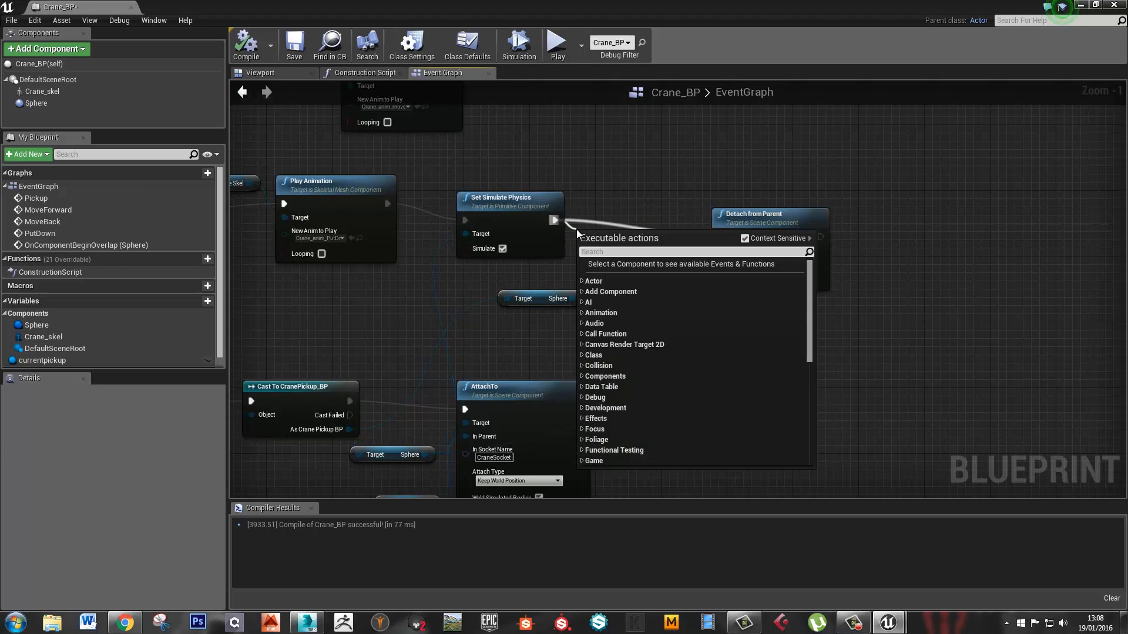
pyautogui.write('delay')
pyautogui.press('Return')
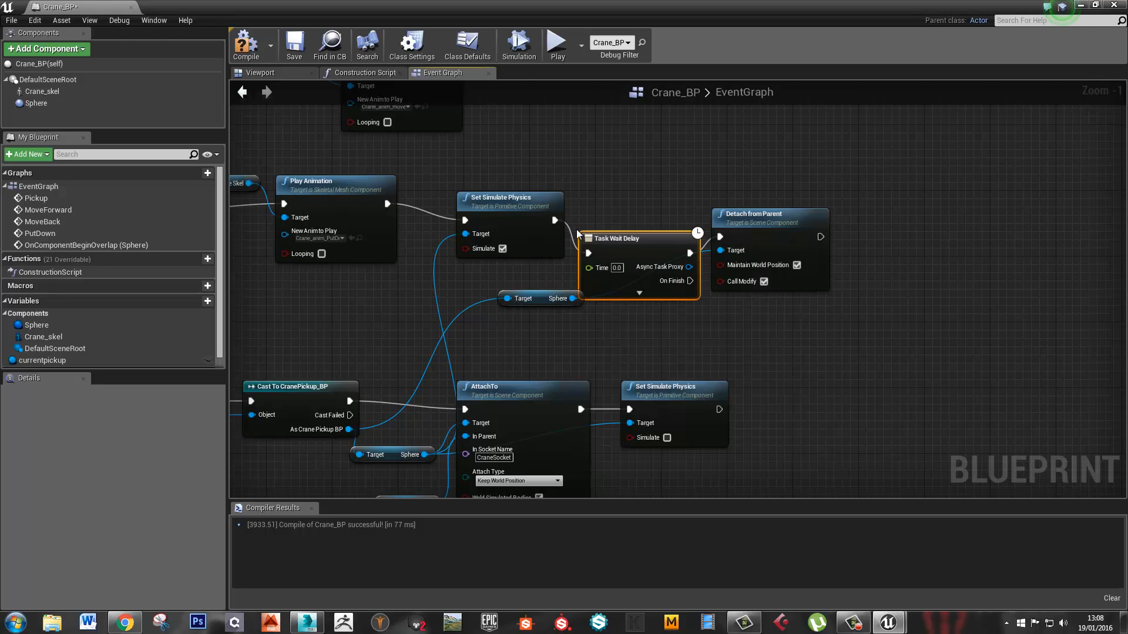
pyautogui.press('Delete')
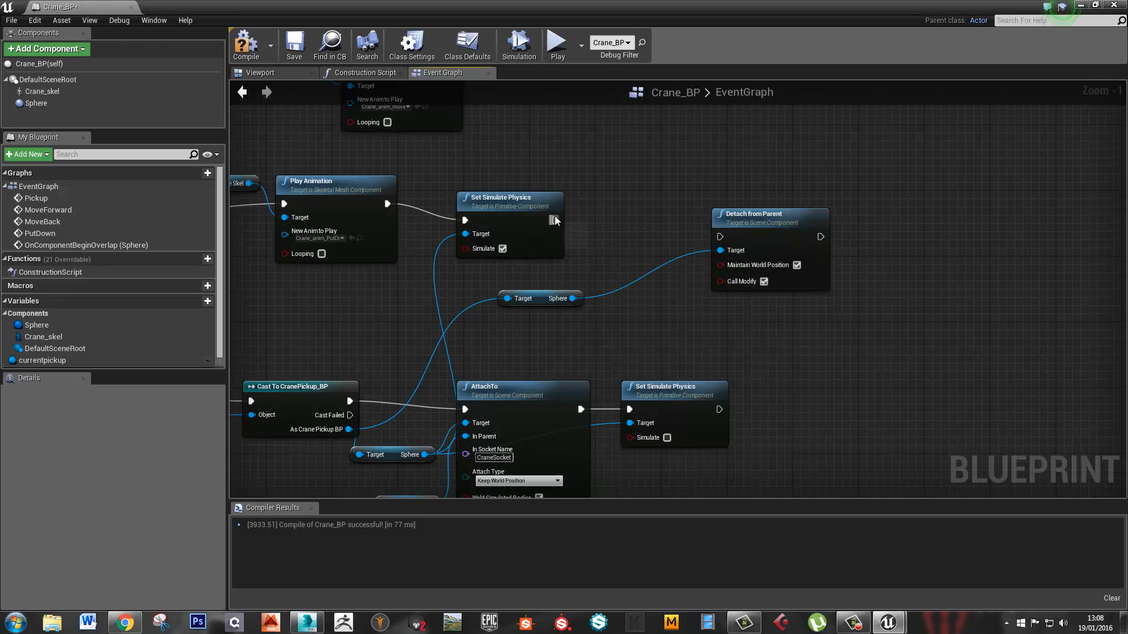
# Insert a Delay with a duration of 1.5 between PutDown's Set Simulate Physics and Detach from Parent, and compile Crane_BP
pyautogui.moveTo(555, 221); pyautogui.dragTo(584, 228)
pyautogui.write('delay')
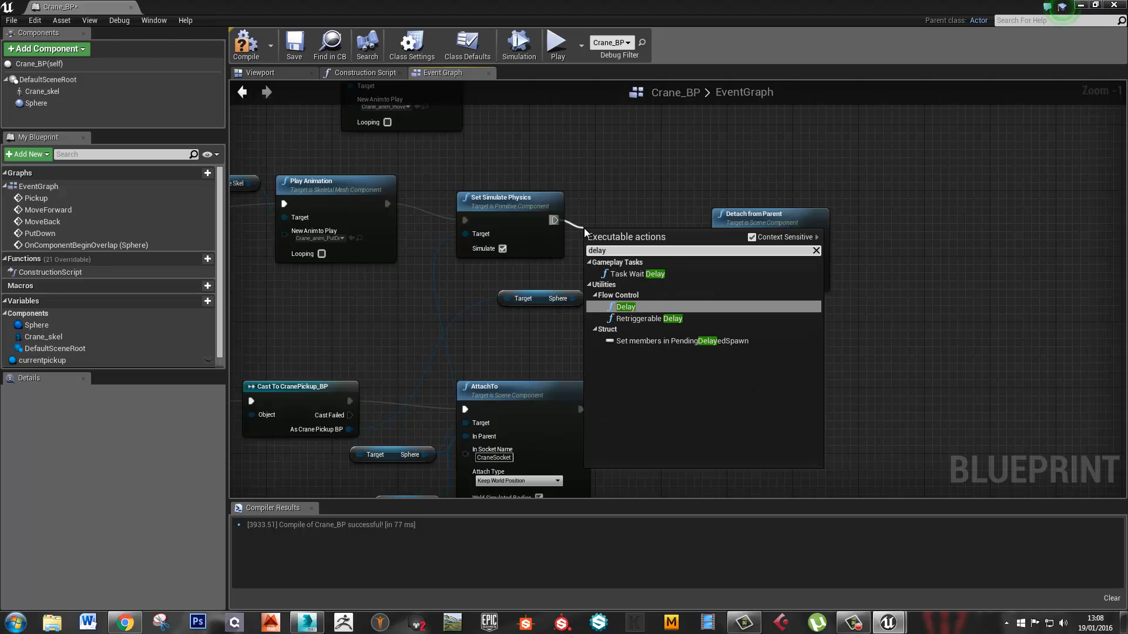
pyautogui.press('Return')
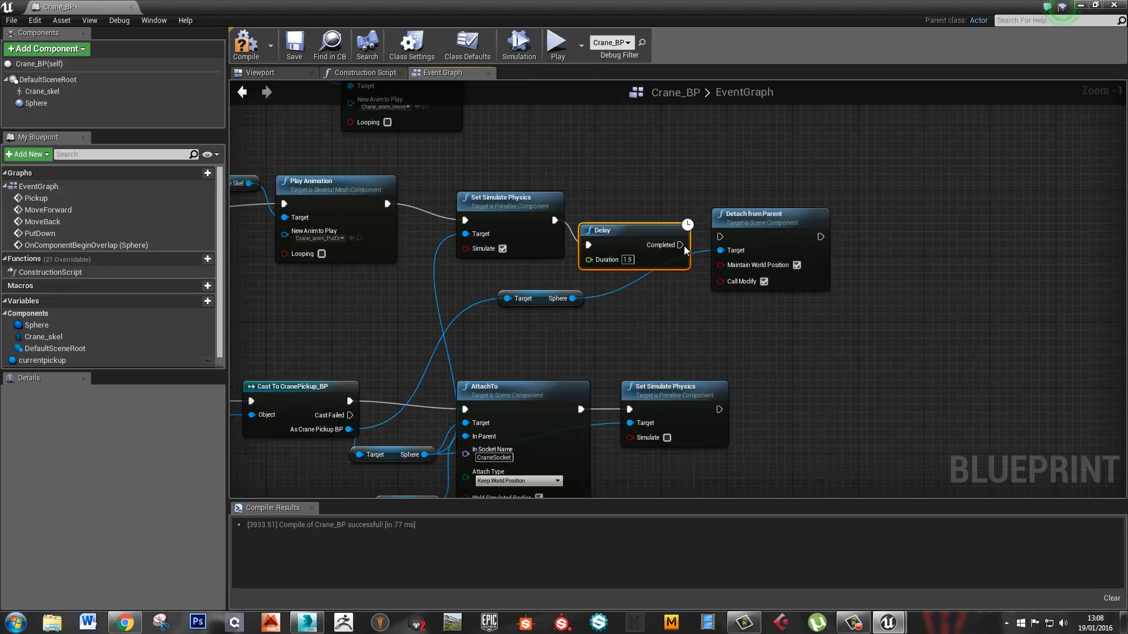
pyautogui.moveTo(683, 246); pyautogui.dragTo(721, 237)
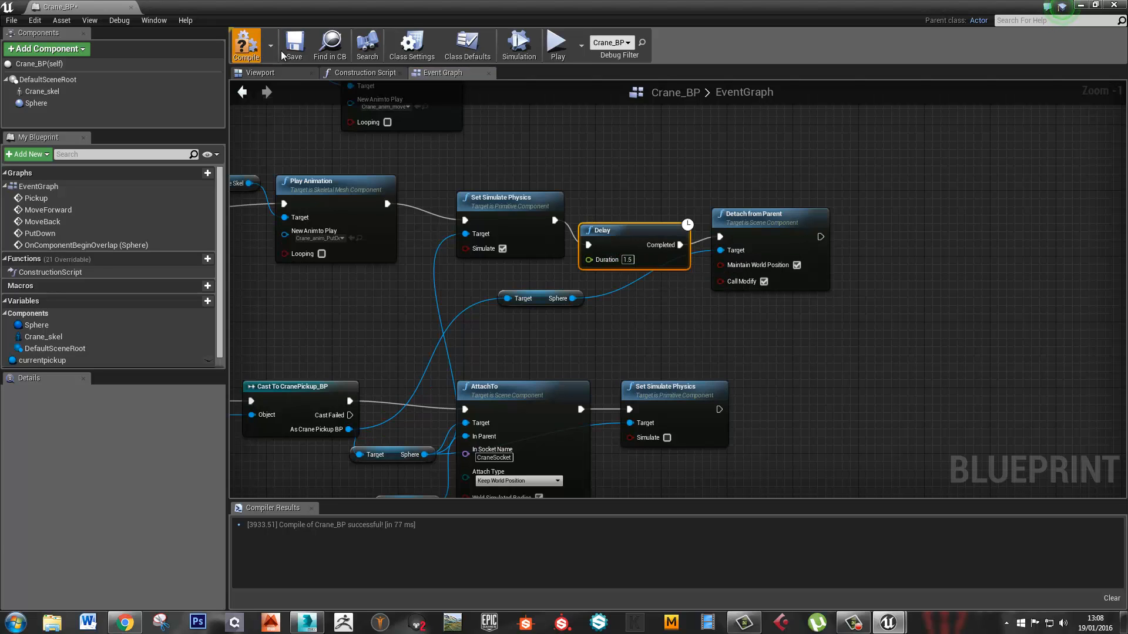
# Play the level to test how the crane releases the pickup with the Delay before detaching, and stop the session
pyautogui.moveTo(408, 12); pyautogui.dragTo(1127, 208)
pyautogui.click(671, 46)
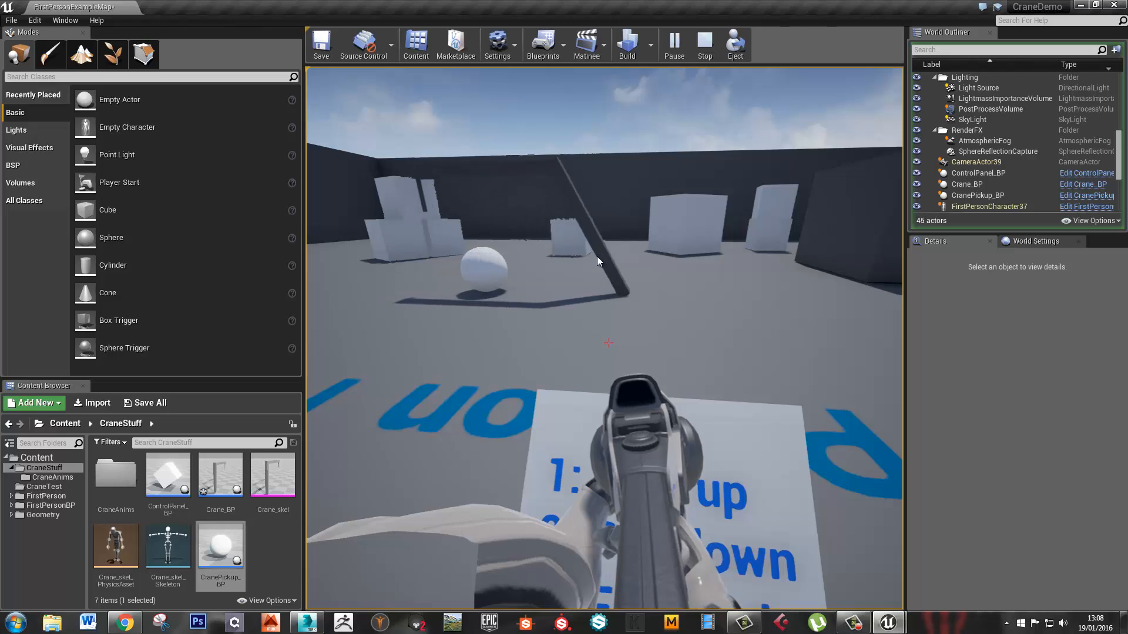
pyautogui.press('Escape')
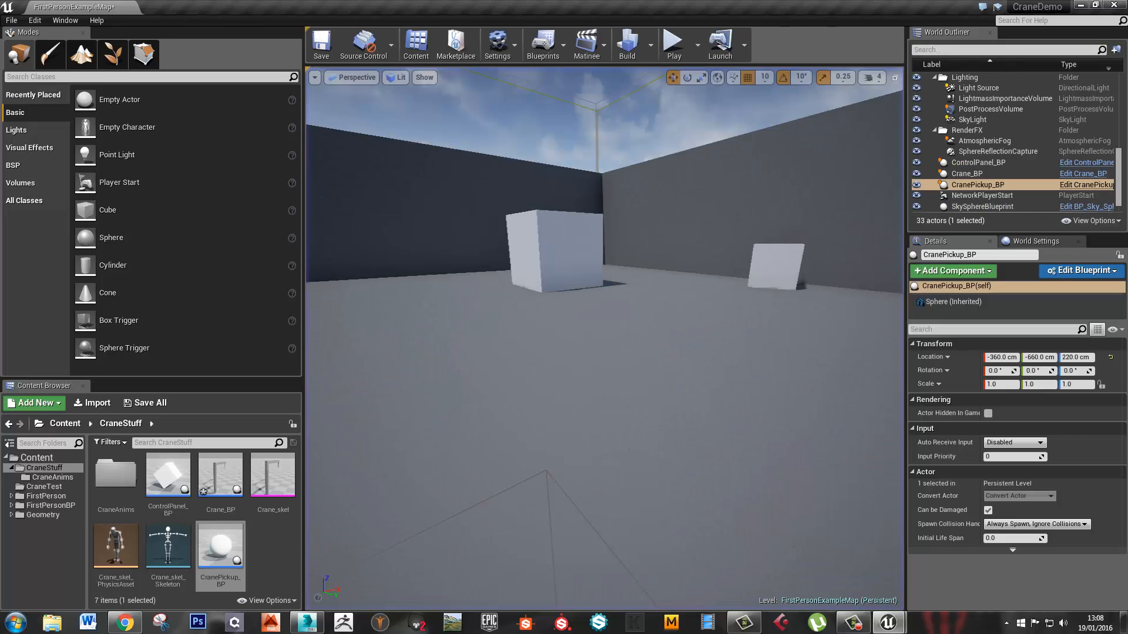
# In Crane_BP, move PutDown's Delay between Play Animation and Set Simulate Physics, link Set Simulate Physics directly to Detach from Parent, and compile
pyautogui.click(1080, 173)
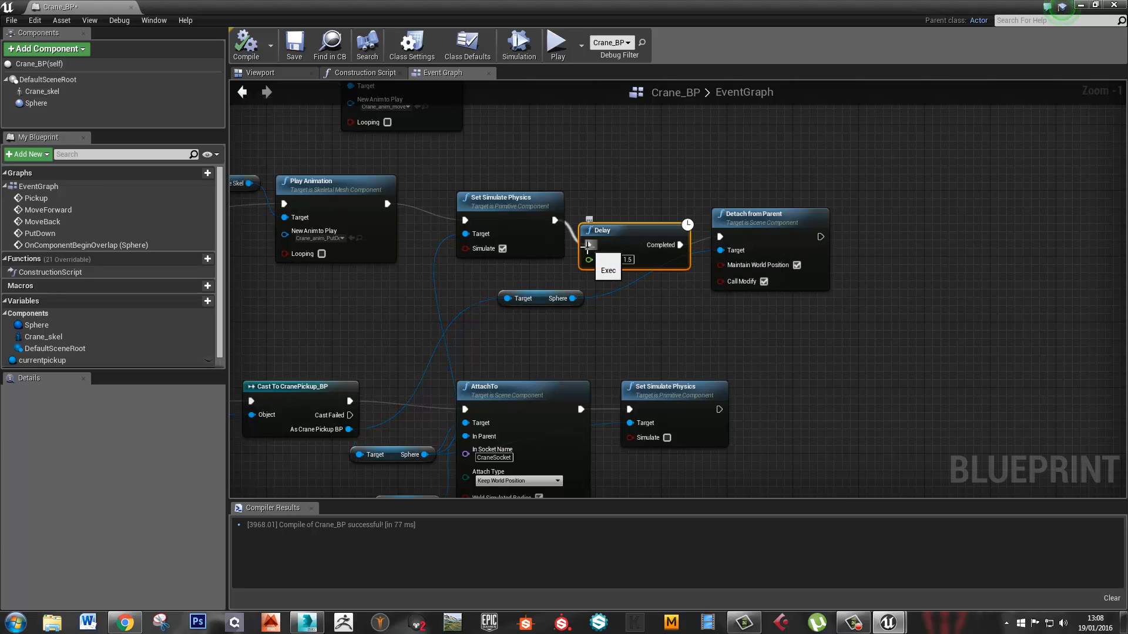
pyautogui.moveTo(614, 230); pyautogui.dragTo(474, 164)
pyautogui.moveTo(530, 209); pyautogui.dragTo(637, 233)
pyautogui.moveTo(508, 174); pyautogui.dragTo(573, 245)
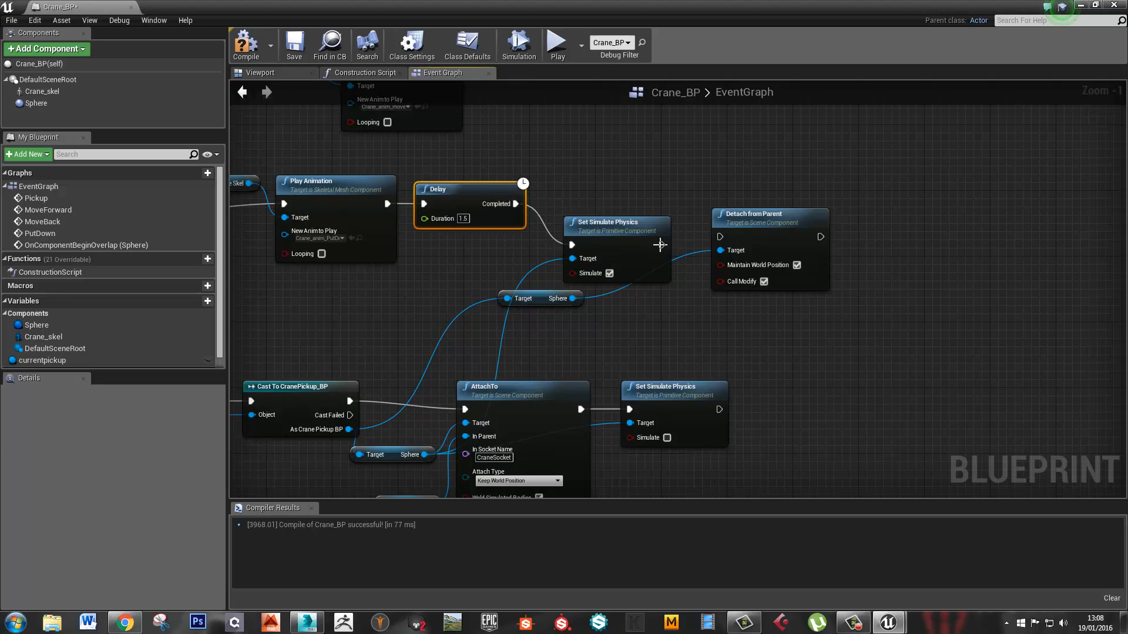
pyautogui.moveTo(662, 245); pyautogui.dragTo(718, 244)
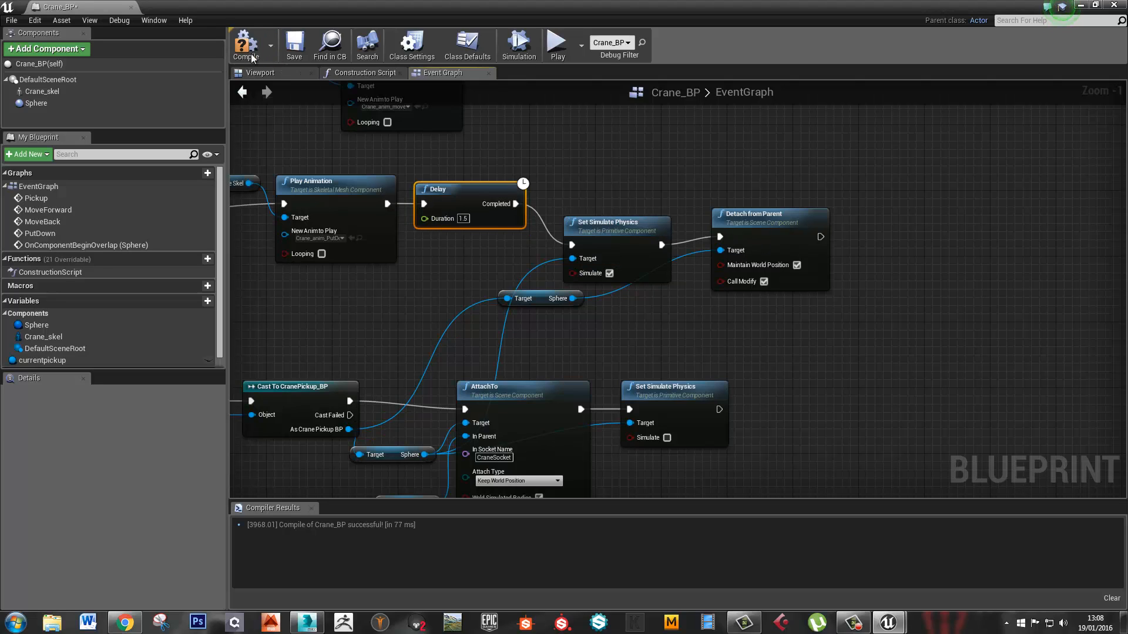
# Play the level, run Pick up and Put down to test the release with the Delay before Set Simulate Physics, and stop
pyautogui.doubleClick(330, 9)
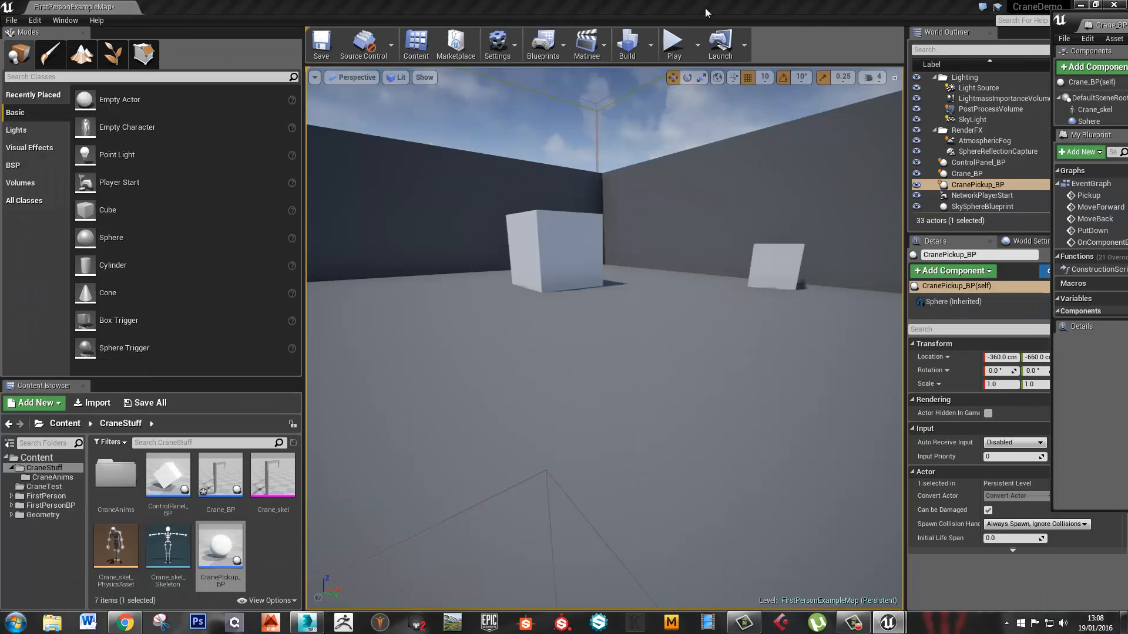
pyautogui.click(676, 53)
pyautogui.press('1')
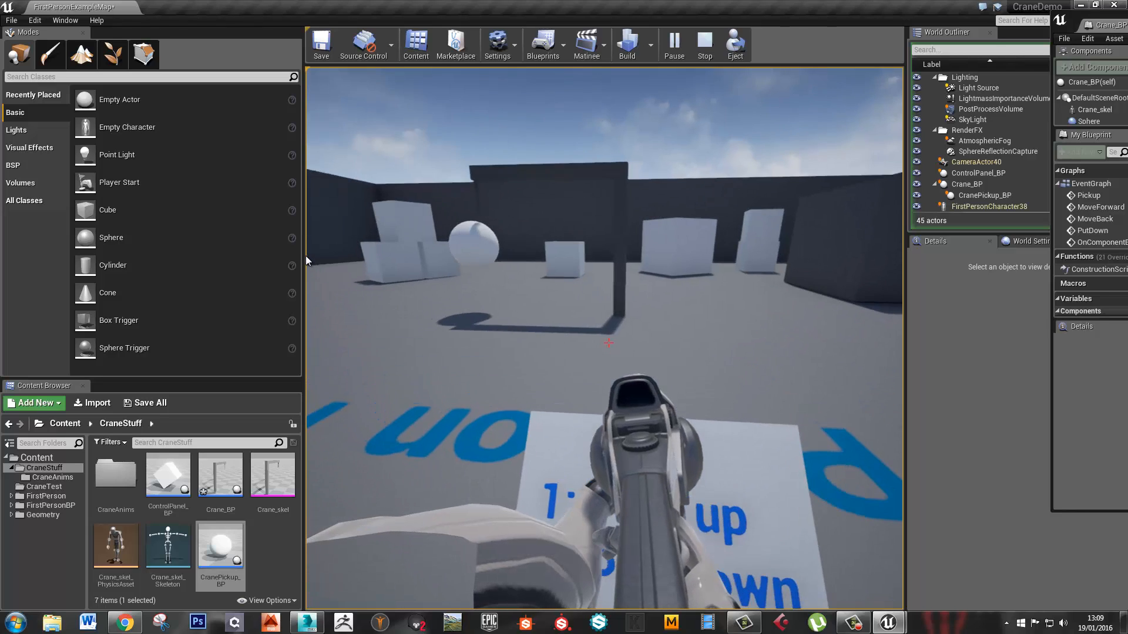
pyautogui.press('2')
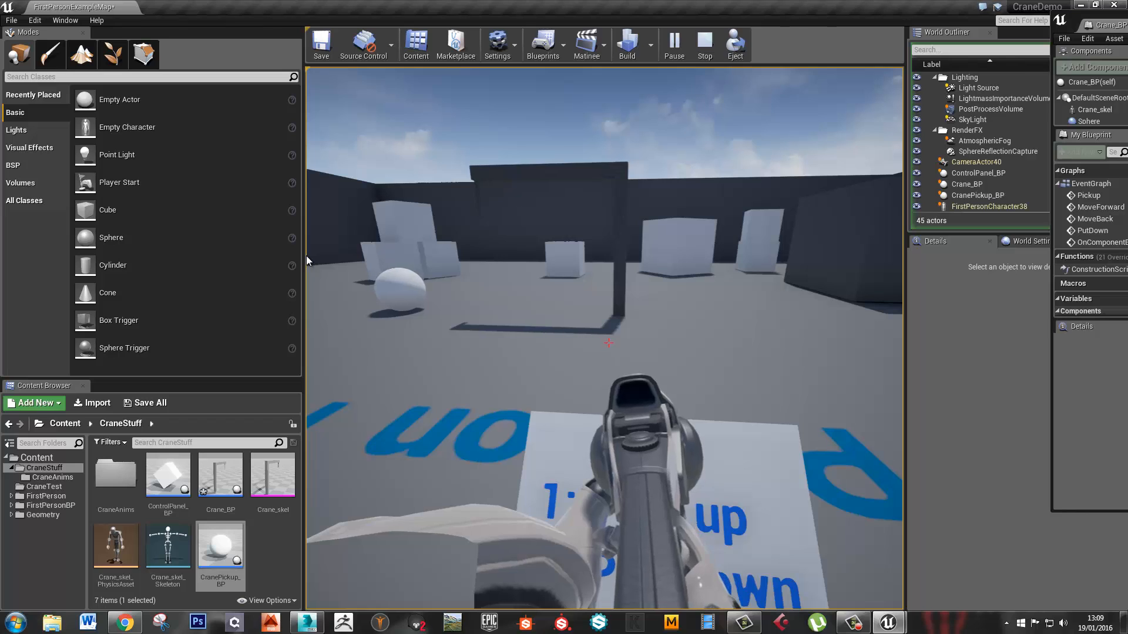
pyautogui.press('Escape')
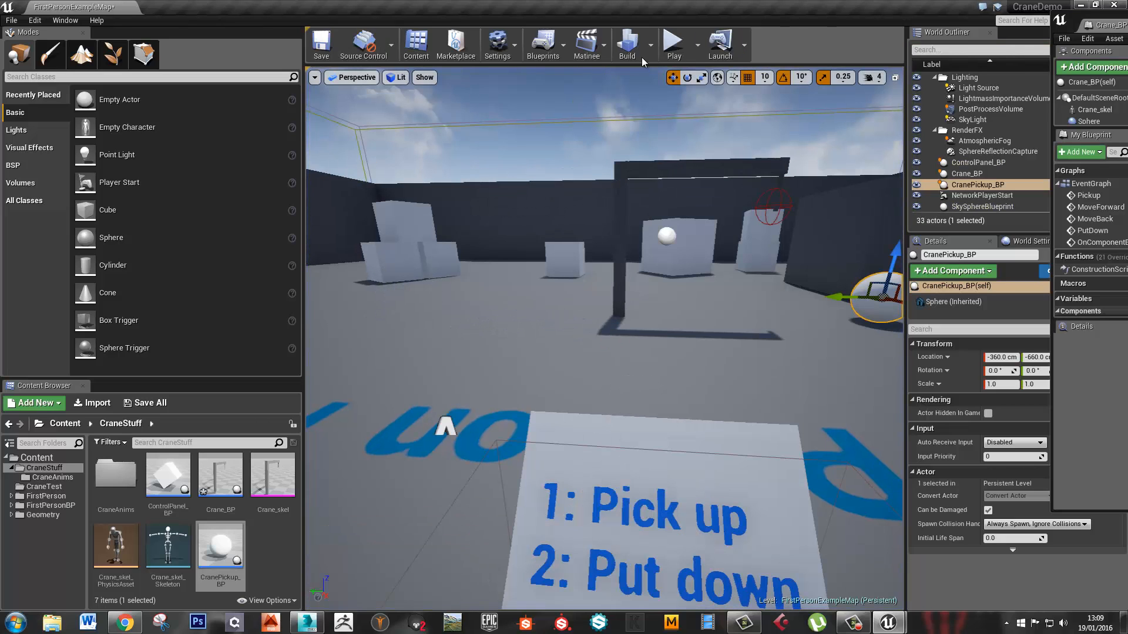
# Examine the PutDown and overlap node chains in Crane_BP's Event Graph, and the crane, pickup and control panel in the level
pyautogui.click(888, 623)
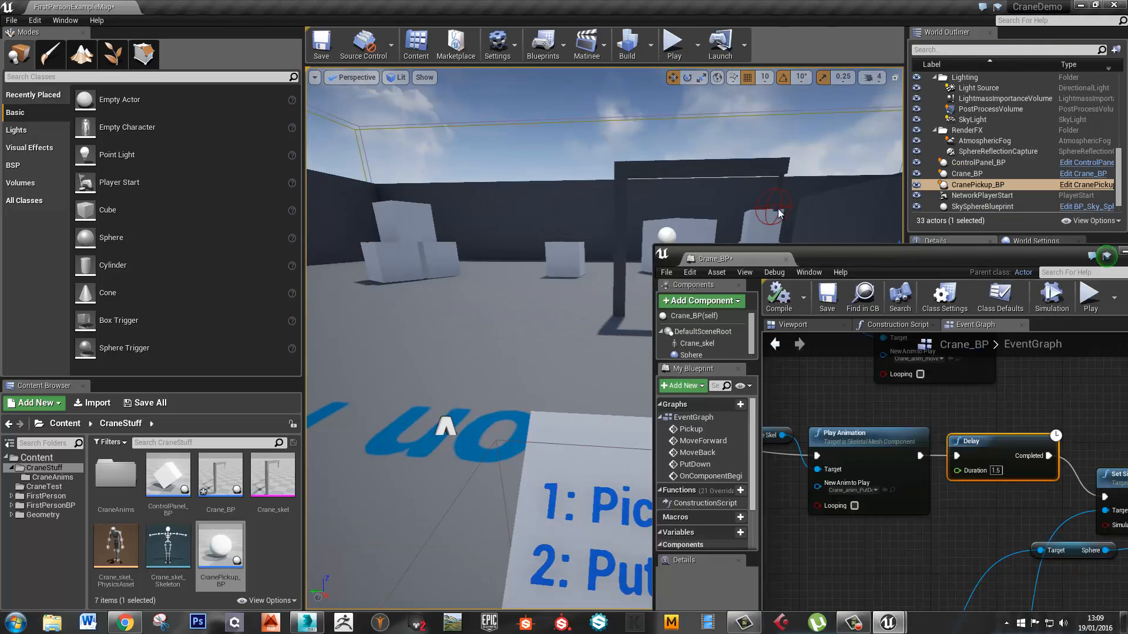
pyautogui.scroll(-3, 560, 322)
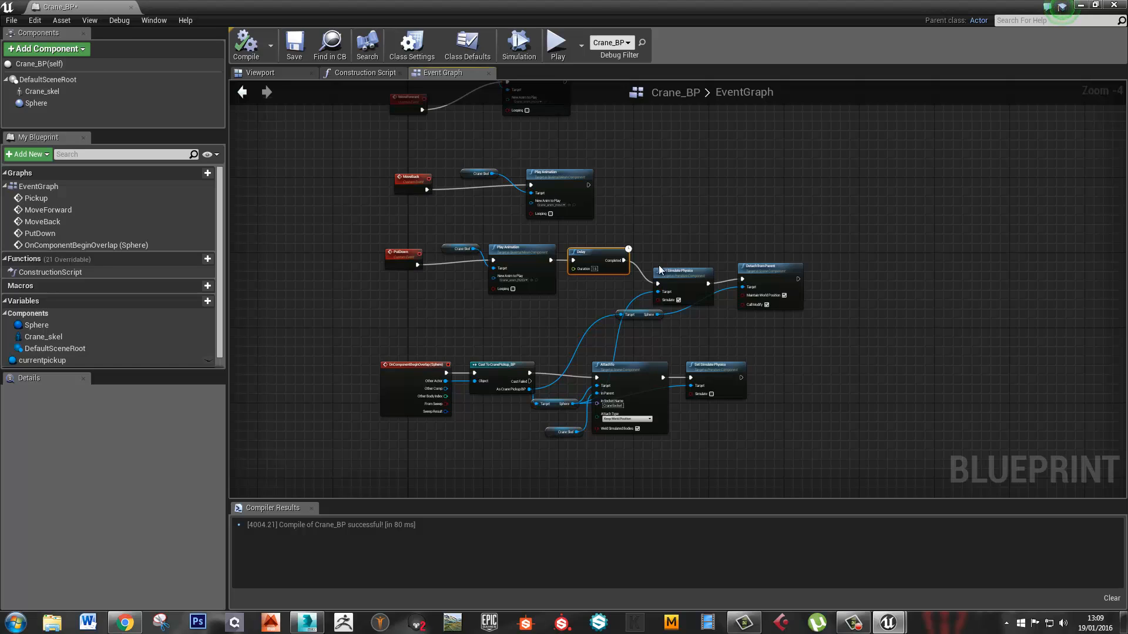
pyautogui.hotkey('alt', 'Tab')
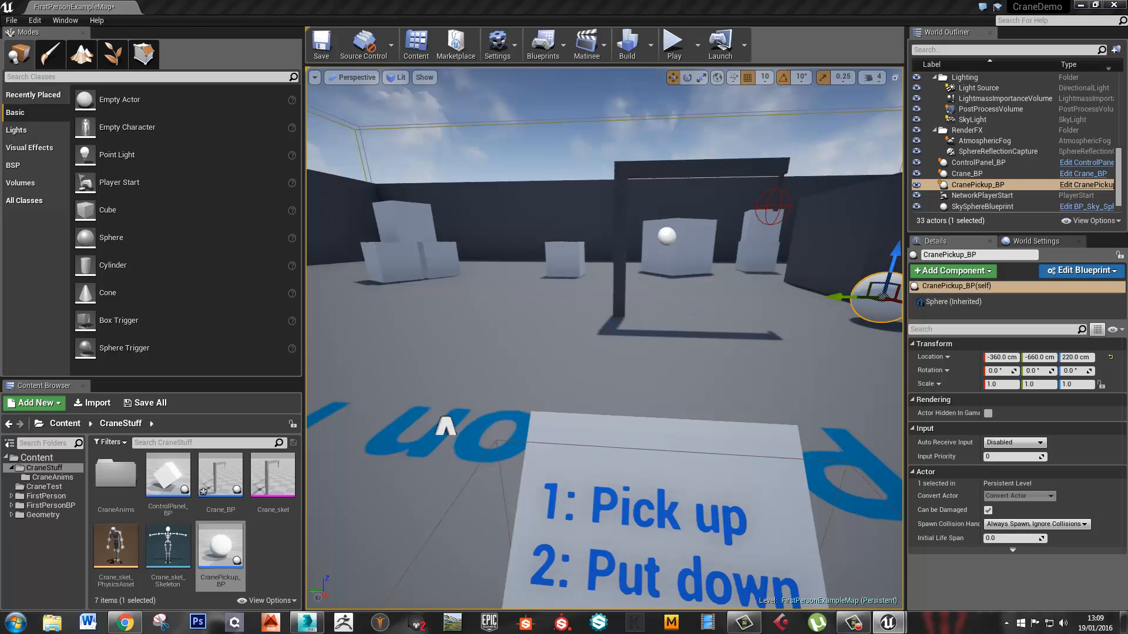
pyautogui.moveTo(678, 301); pyautogui.dragTo(679, 359, button='right')
pyautogui.scroll(-4, 678, 300)
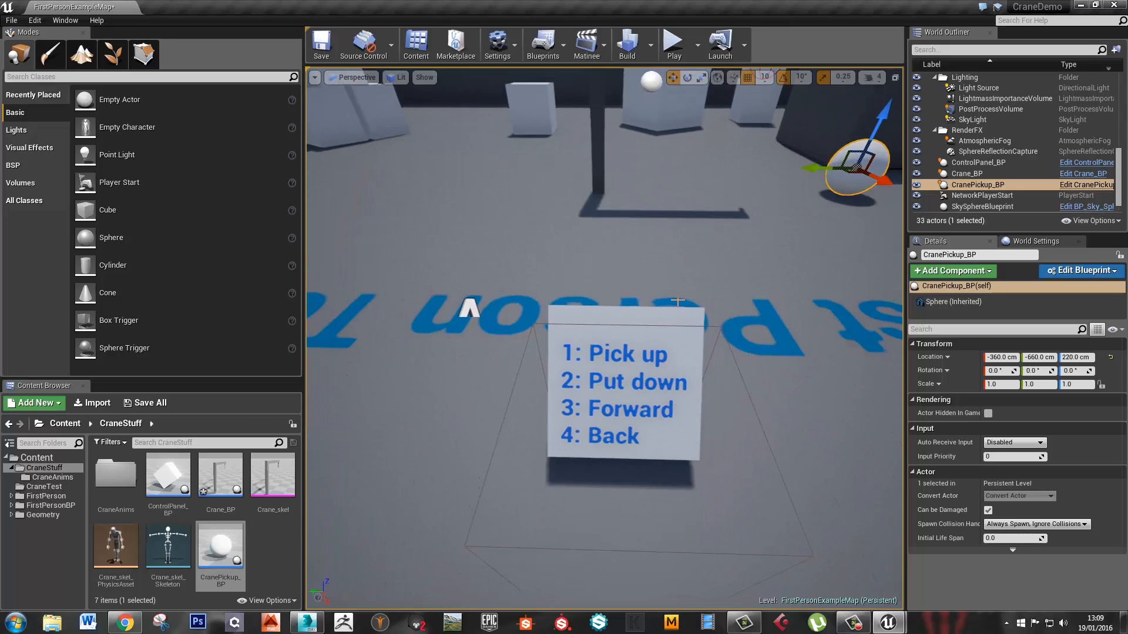
pyautogui.scroll(4, 678, 301)
pyautogui.moveTo(678, 301); pyautogui.dragTo(693, 154, button='right')
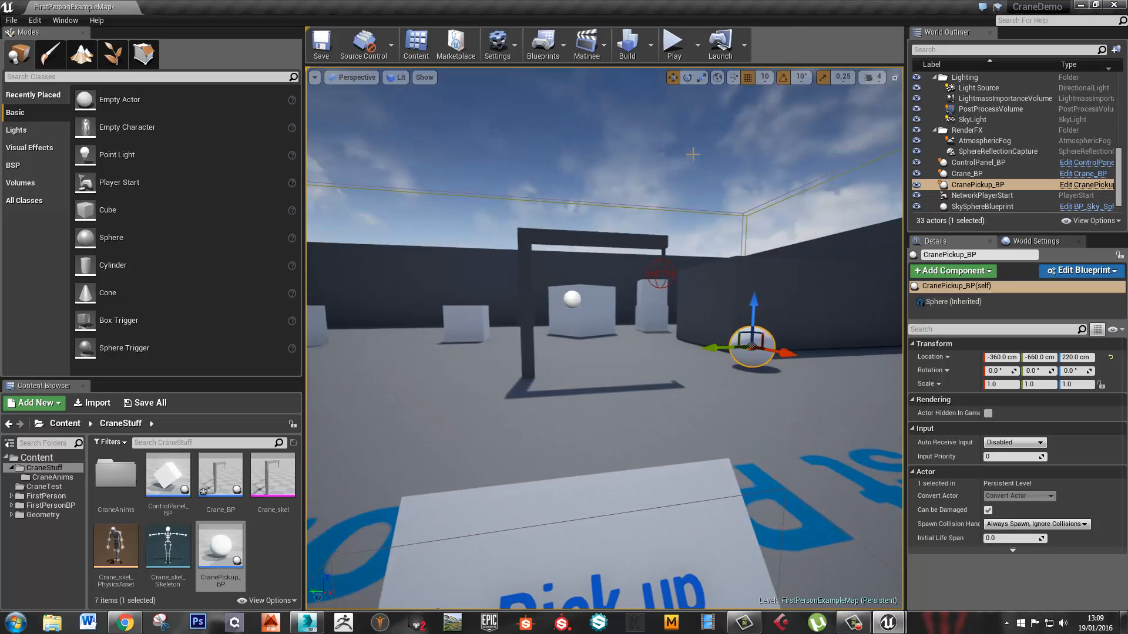